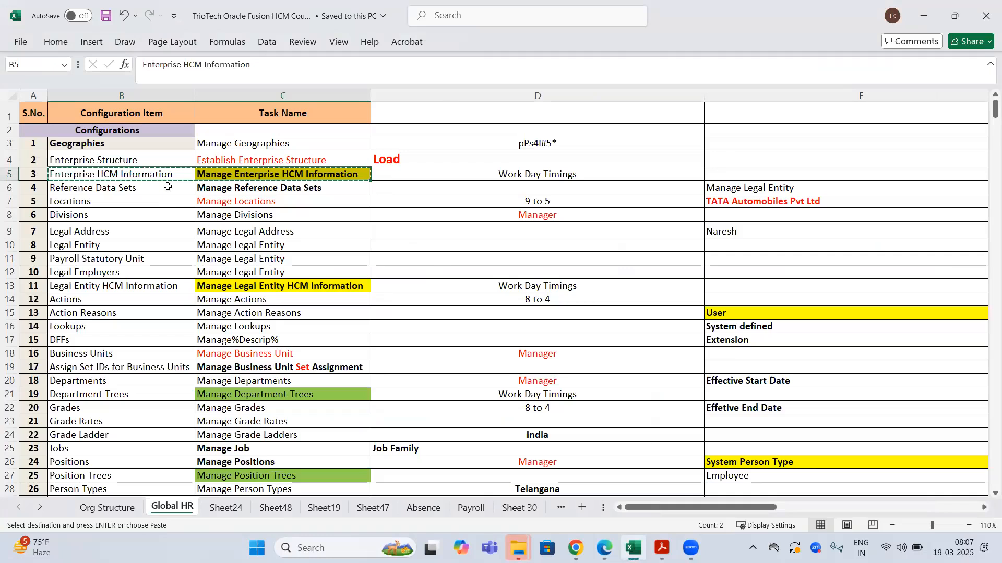
# - Look over the Reference Data Sets, Manage Locations and Manage Enterprise HCM Information task entries
pyautogui.press('Down')
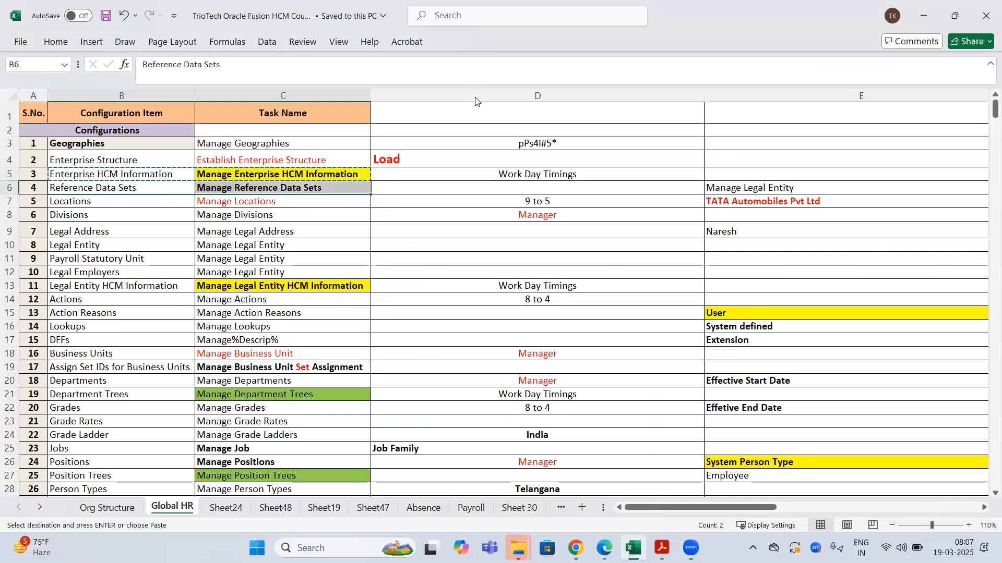
pyautogui.click(475, 98)
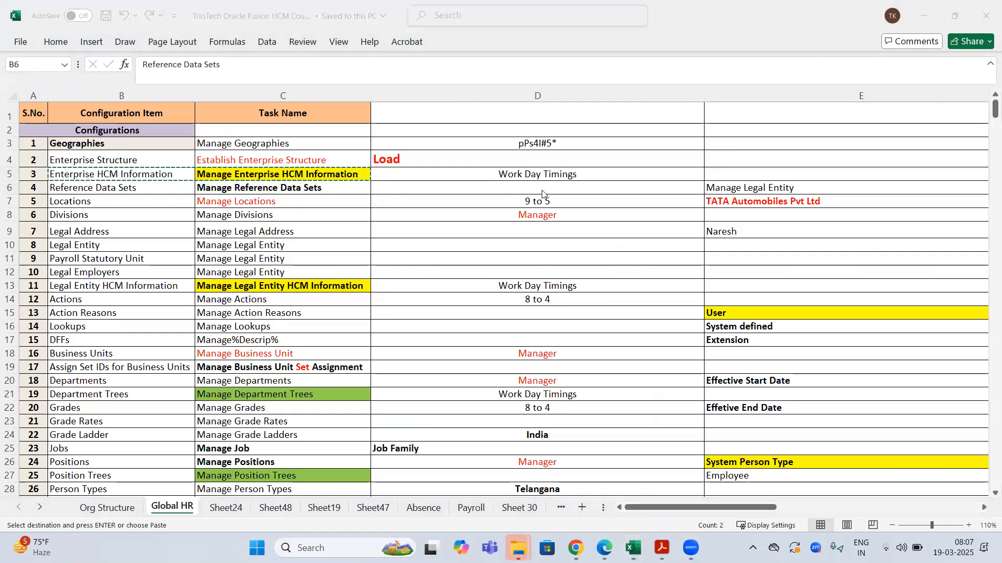
pyautogui.click(273, 203)
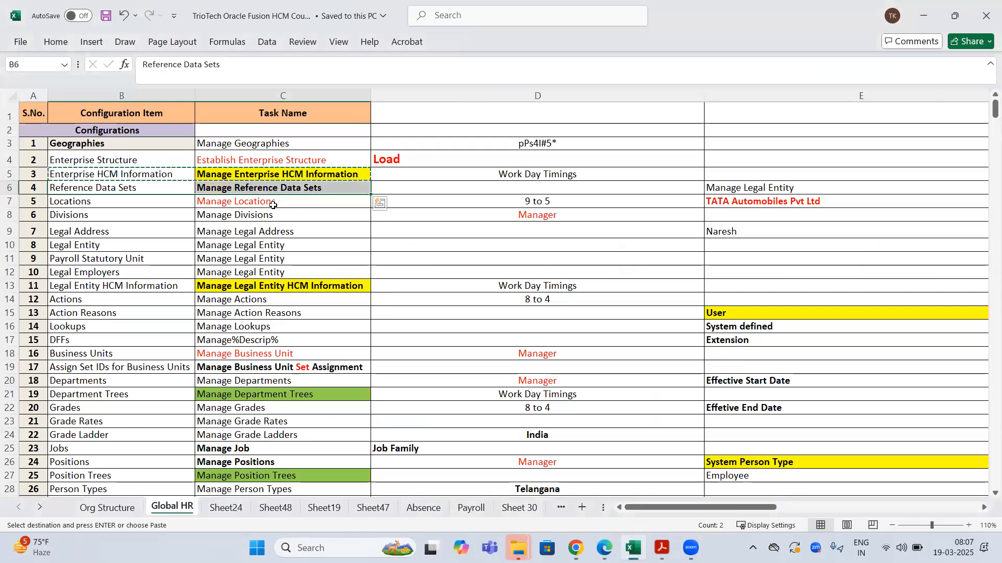
pyautogui.moveTo(157, 202); pyautogui.dragTo(260, 207)
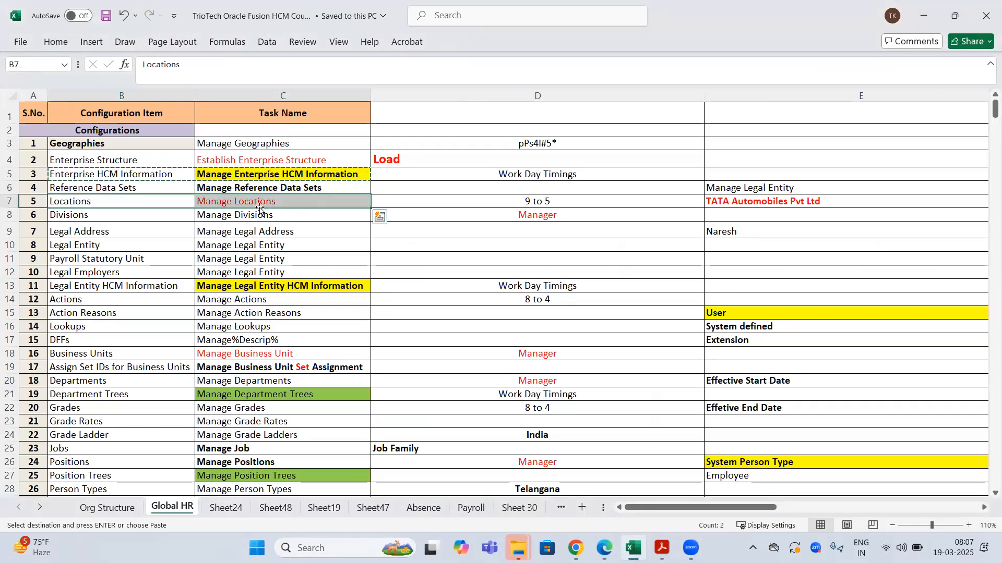
pyautogui.click(257, 176)
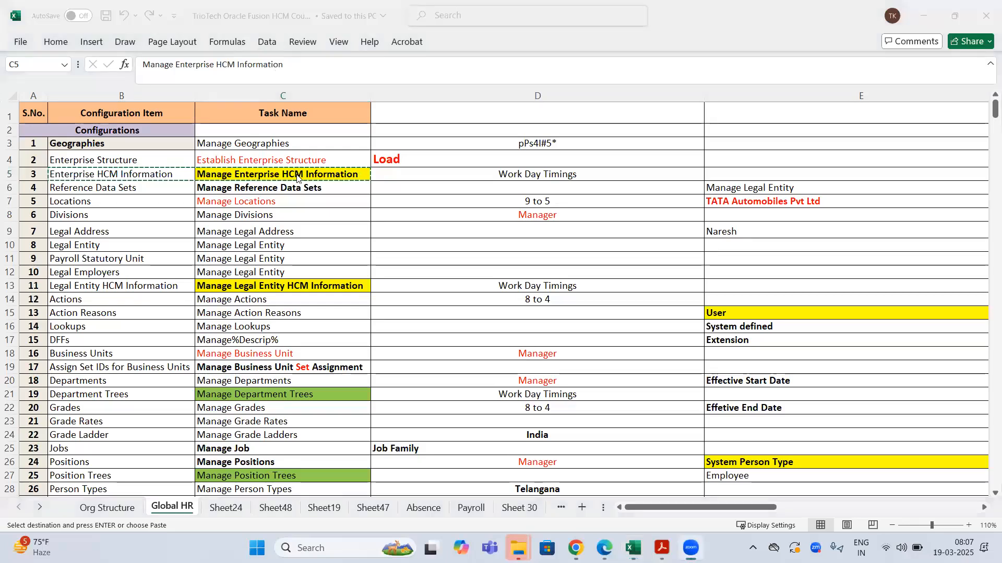
# - Review Sheet48's Person Number versus Worker Number notes, then return to the Global HR sheet
pyautogui.click(276, 507)
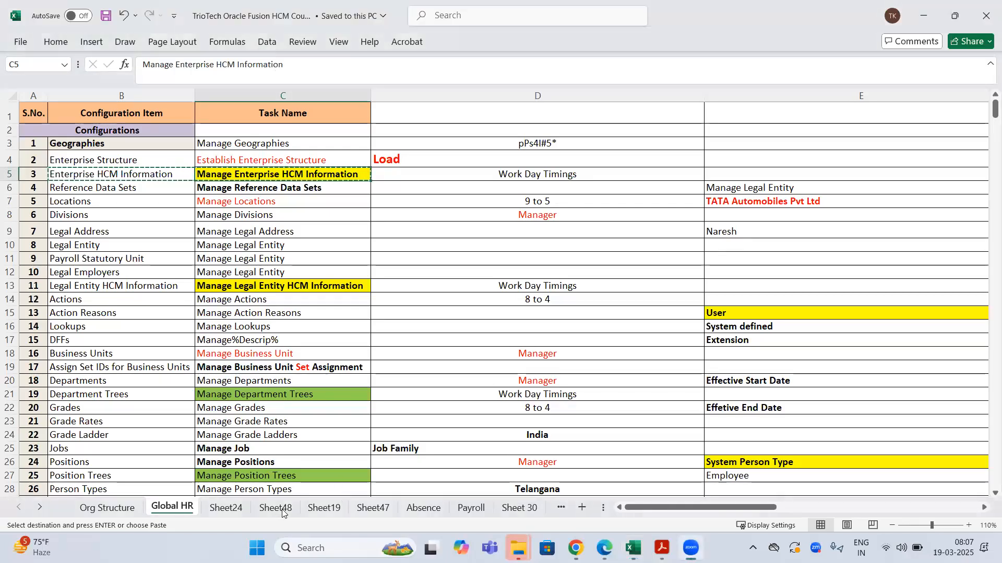
pyautogui.scroll(6, 269, 219)
pyautogui.scroll(-5, 271, 220)
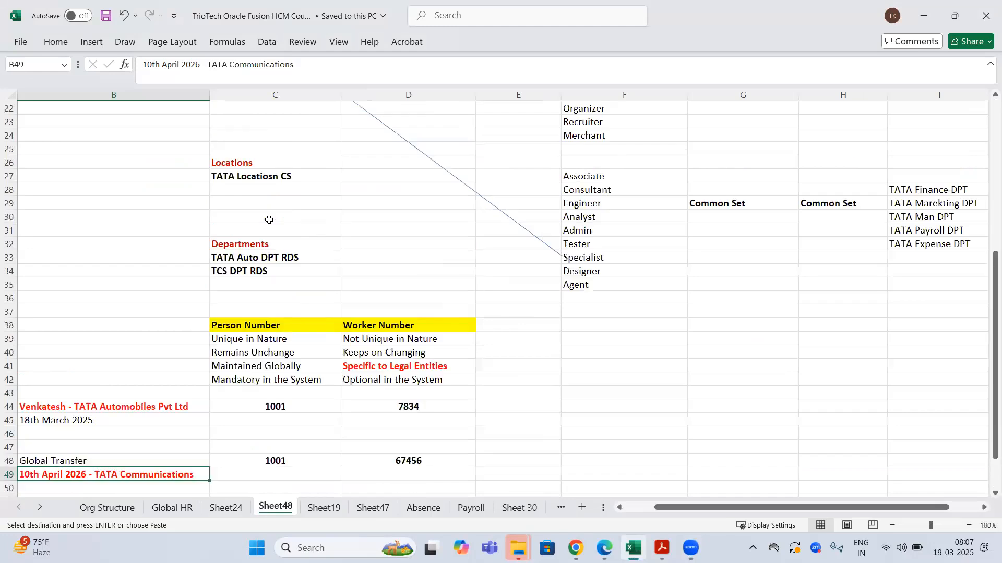
pyautogui.scroll(-1, 273, 221)
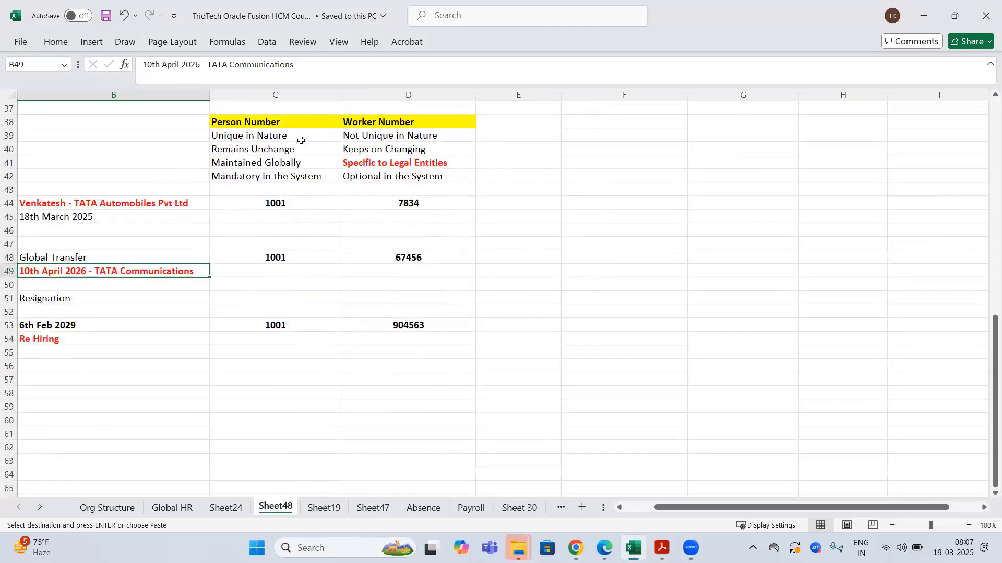
pyautogui.moveTo(283, 122); pyautogui.dragTo(268, 355)
pyautogui.moveTo(464, 356); pyautogui.dragTo(465, 358)
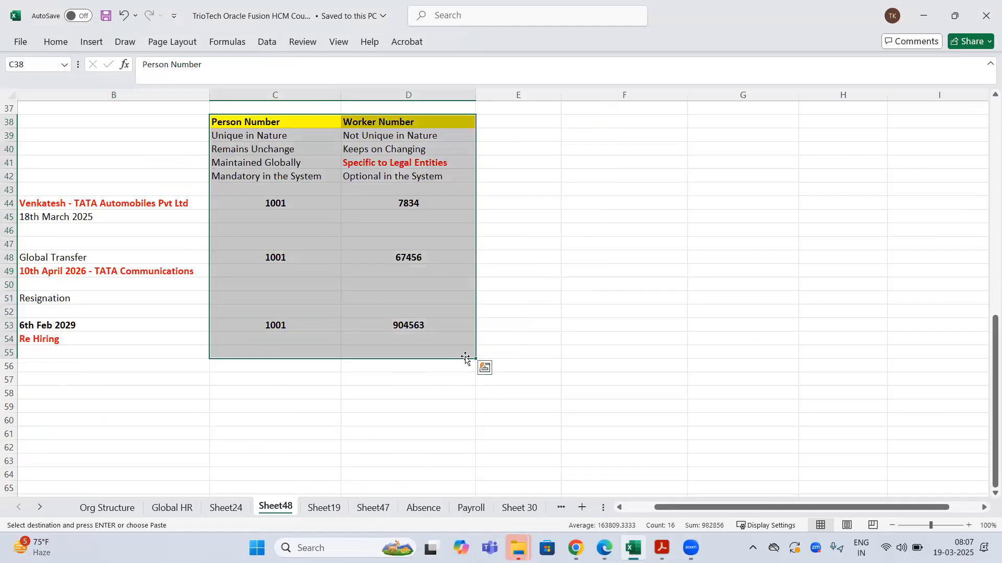
pyautogui.click(279, 351)
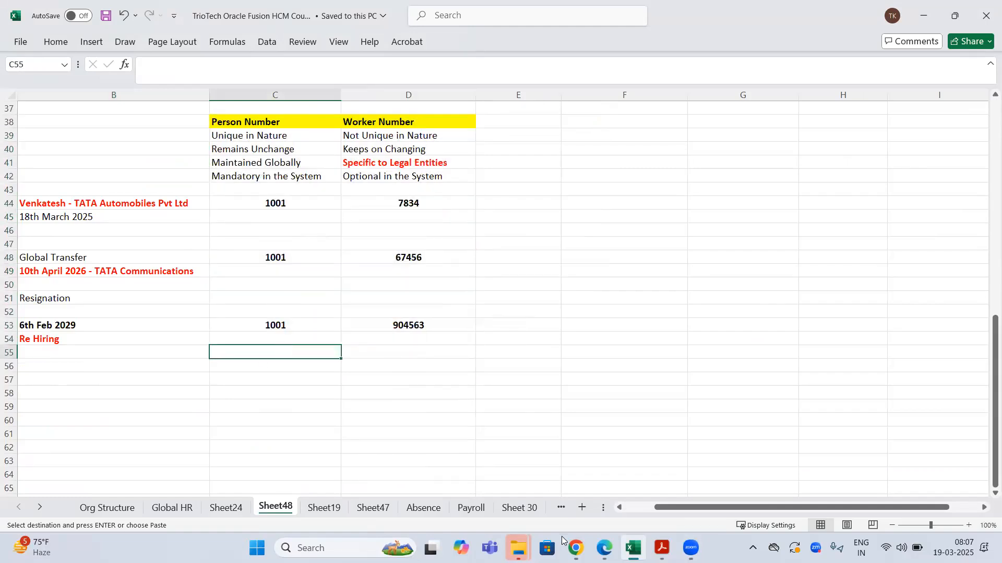
pyautogui.moveTo(576, 548)
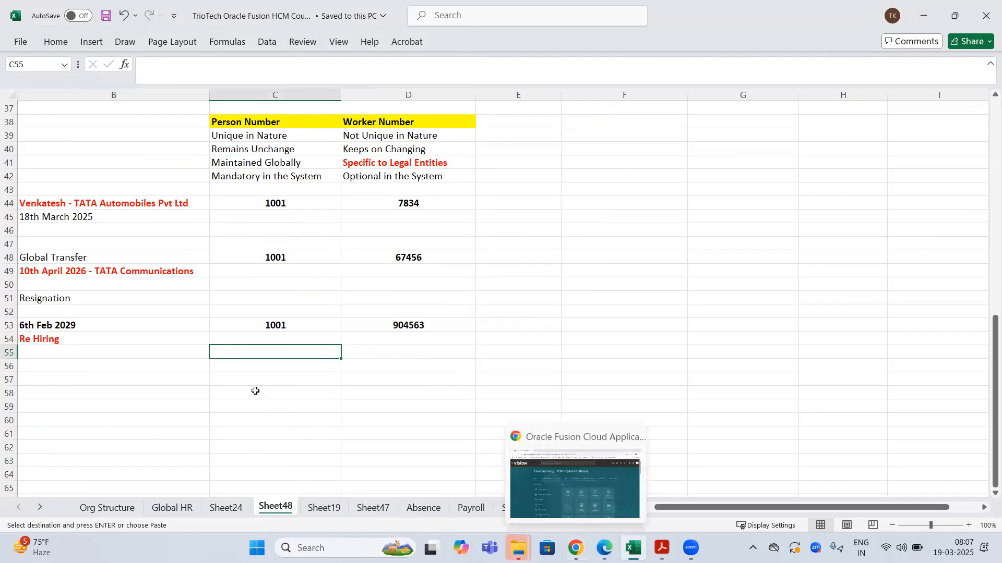
pyautogui.click(180, 509)
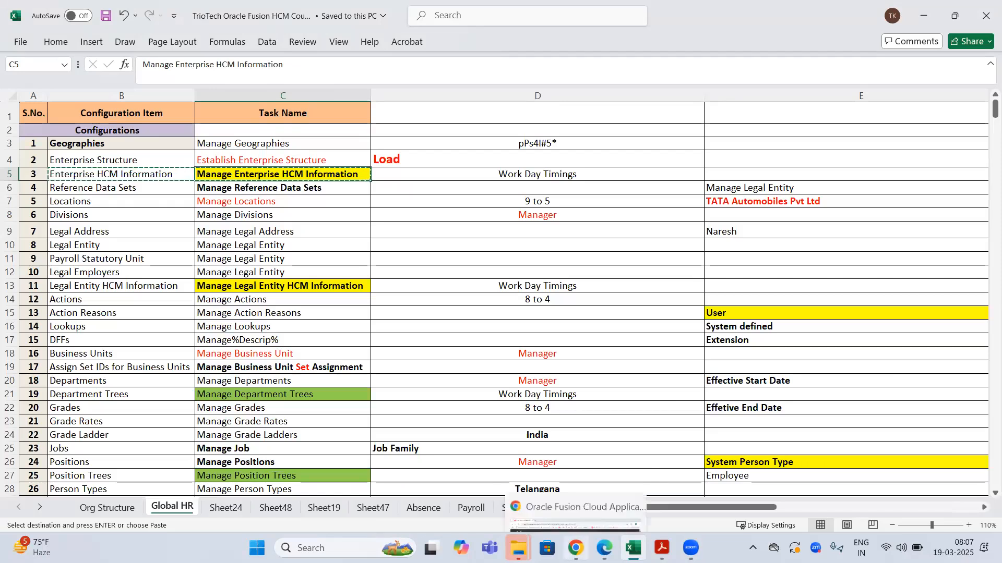
# - From the Fusion home page, go to Setup and Maintenance via Settings and Actions
pyautogui.click(576, 548)
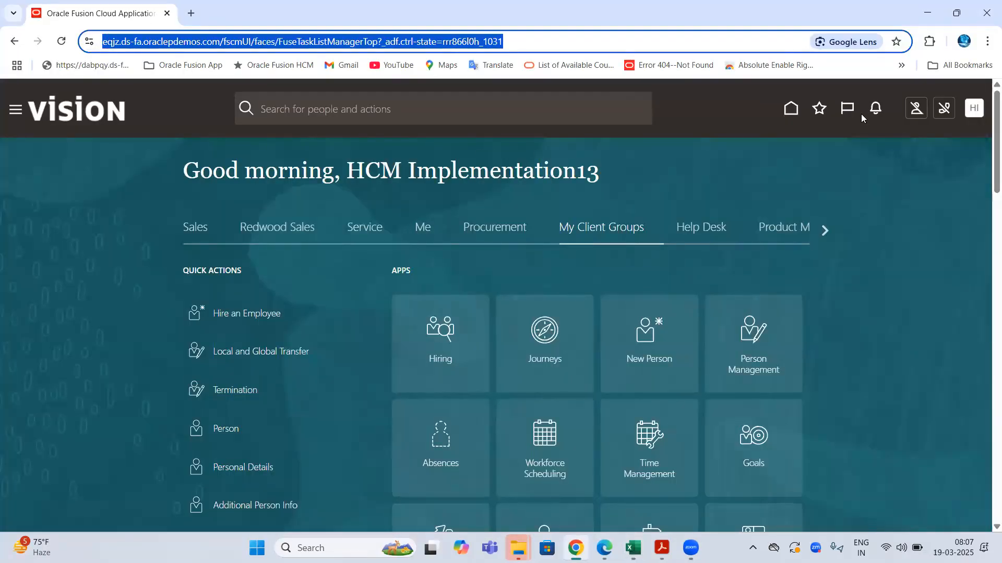
pyautogui.click(750, 175)
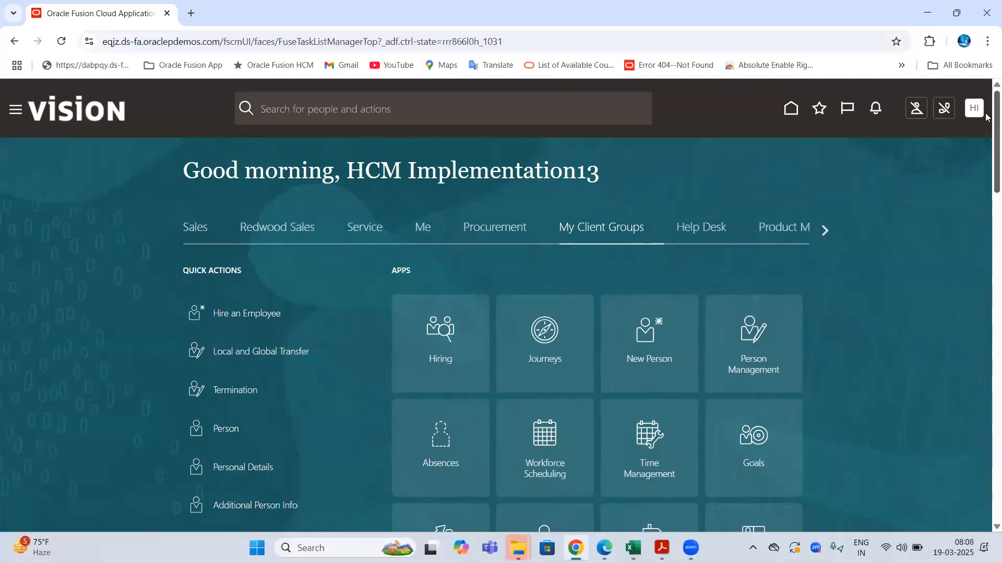
pyautogui.click(971, 116)
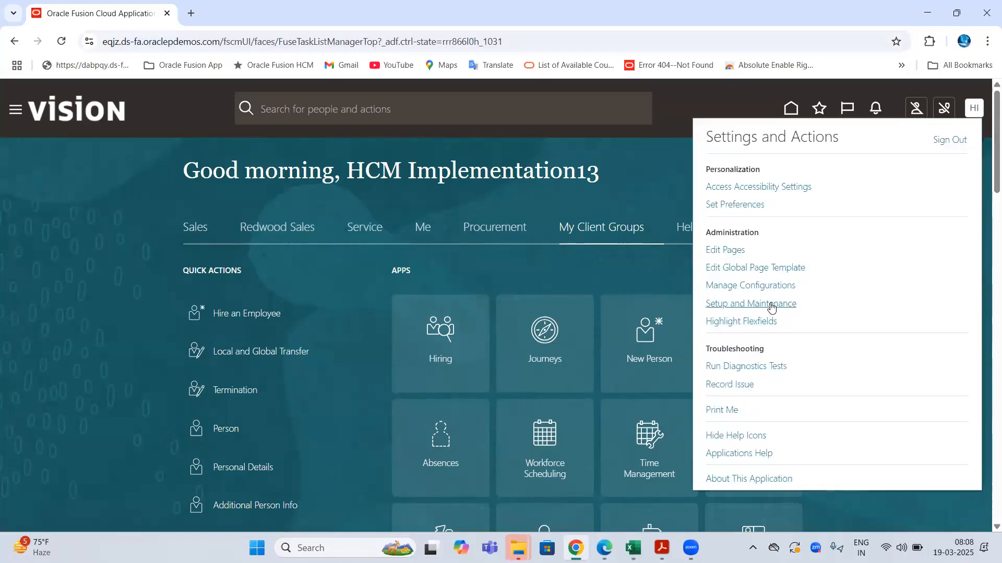
pyautogui.click(769, 303)
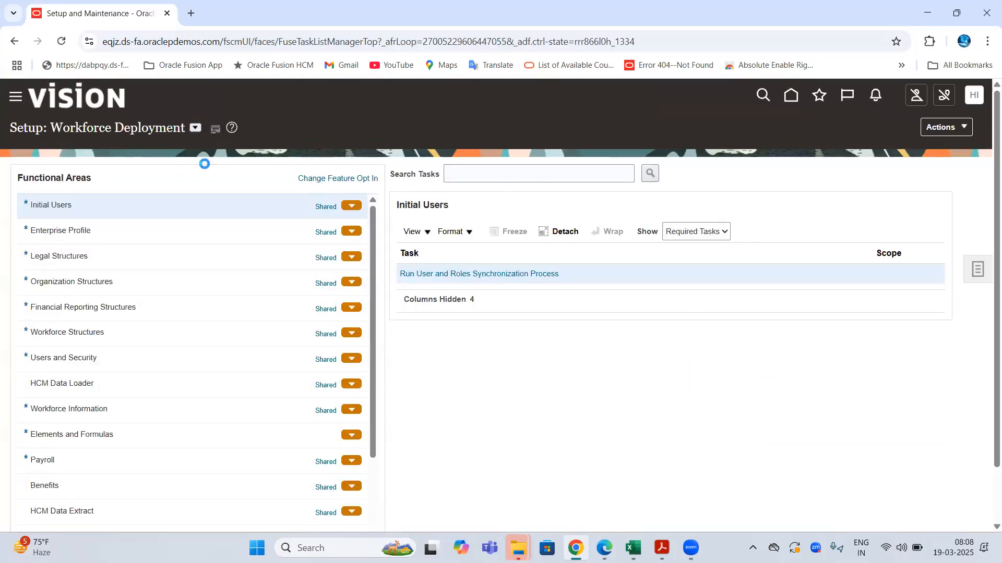
# - Search the setup tasks for 'Manage Enterprise HCM Information'
pyautogui.click(489, 178)
pyautogui.write('Manage Enterprise HCM Information\tManage Enterprise HCM Information')
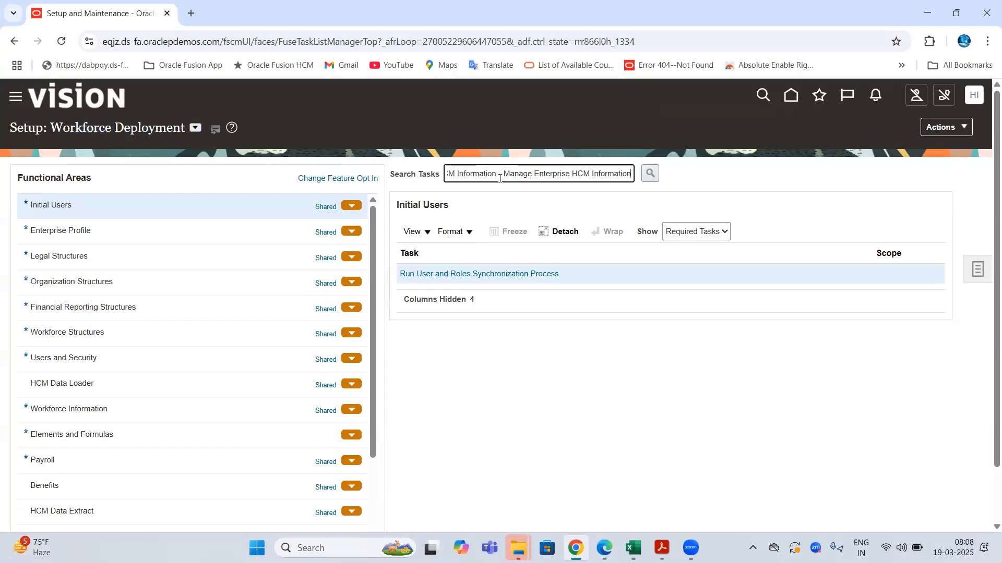
pyautogui.hotkey('ctrl', 'a')
pyautogui.write('Manage Enterprise HCM Information')
pyautogui.press('Return')
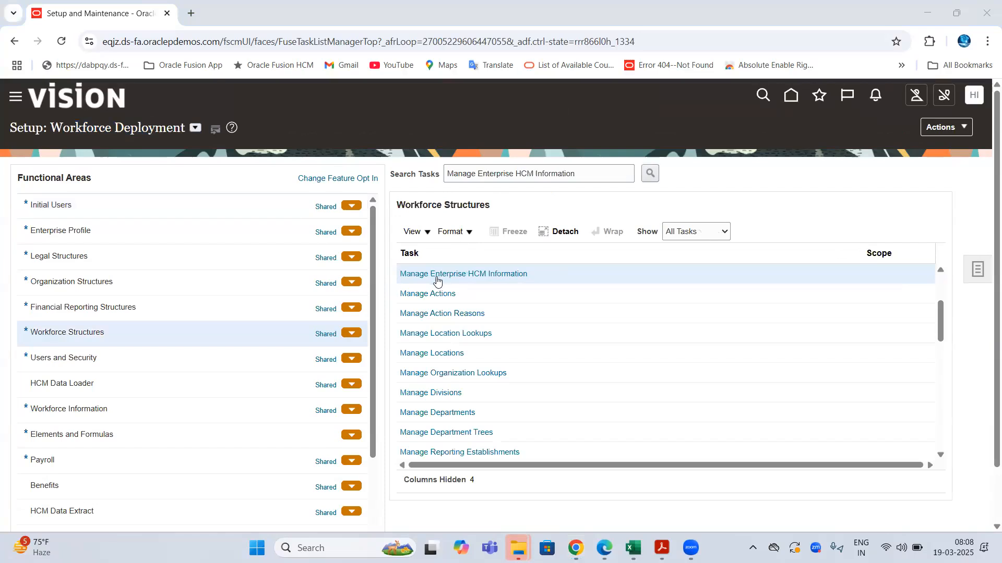
# - Open Manage Enterprise HCM Information and put the TATA Group Enterprise record into Edit > Correct mode
pyautogui.click(435, 274)
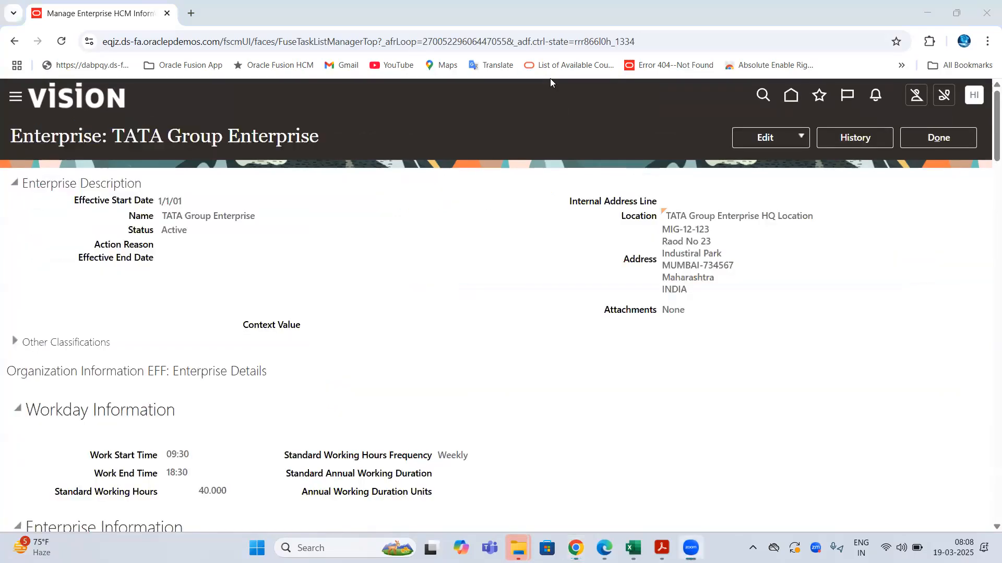
pyautogui.doubleClick(57, 138)
pyautogui.moveTo(129, 134); pyautogui.dragTo(511, 167)
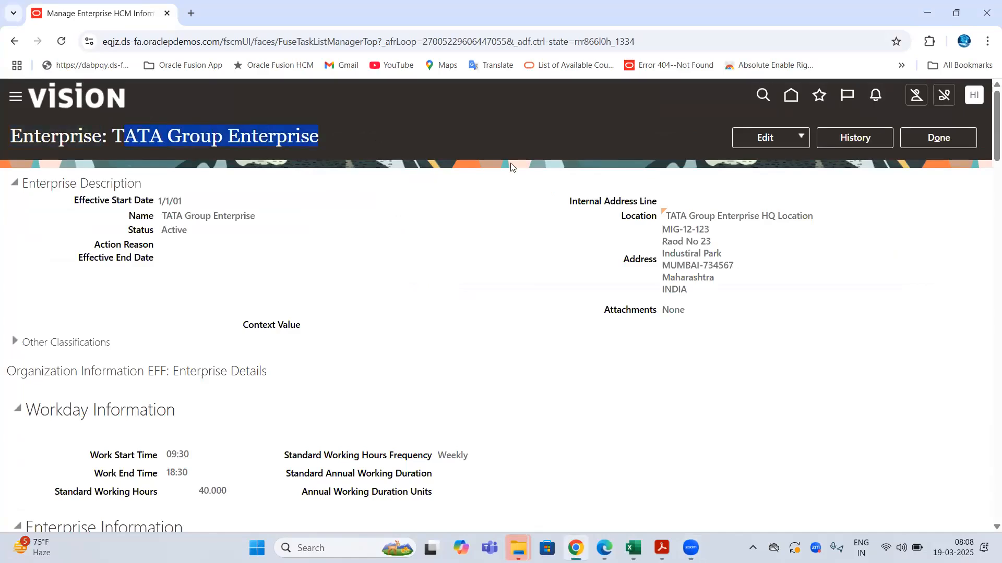
pyautogui.click(801, 135)
pyautogui.click(755, 181)
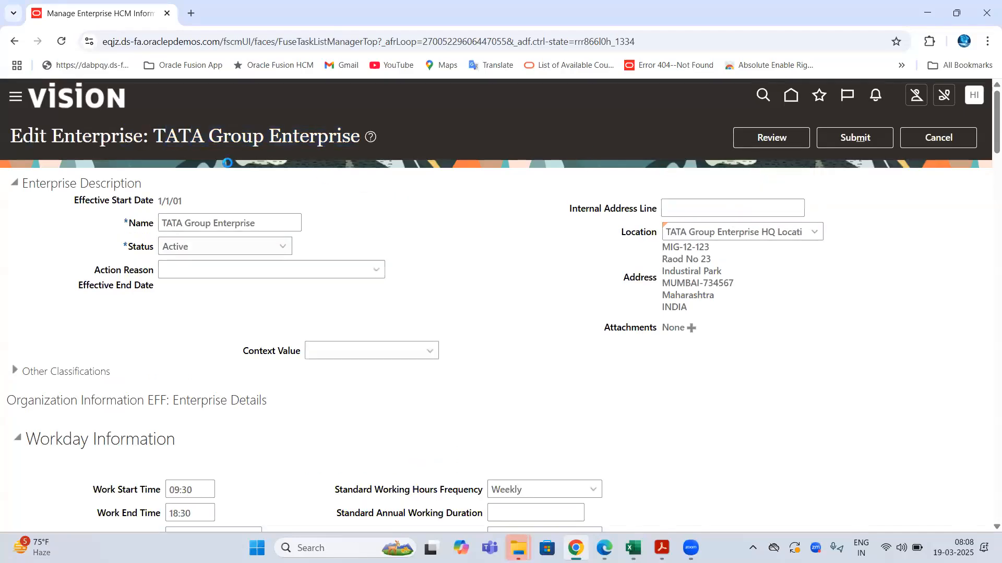
pyautogui.doubleClick(32, 135)
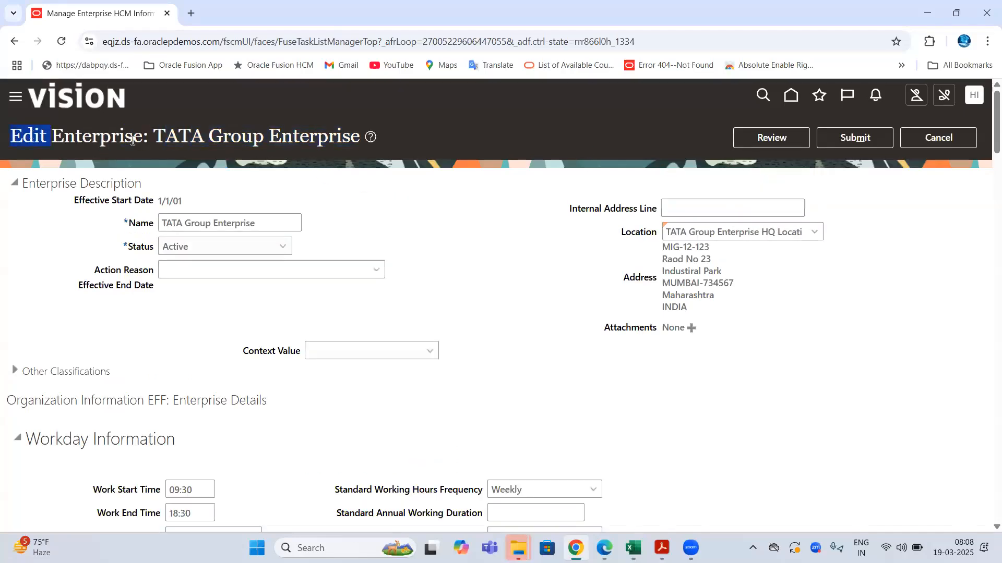
pyautogui.moveTo(51, 184); pyautogui.dragTo(506, 292)
# - Scroll past the workday fields to Enterprise Information and list the Person Number Generation Method options
pyautogui.scroll(-3, 230, 279)
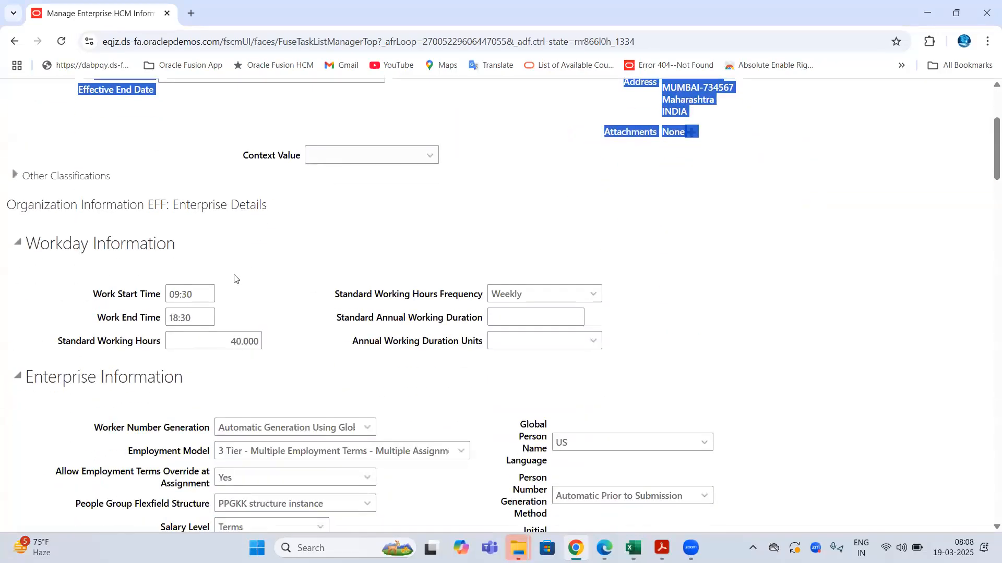
pyautogui.moveTo(31, 243); pyautogui.dragTo(462, 348)
pyautogui.scroll(-3, 224, 297)
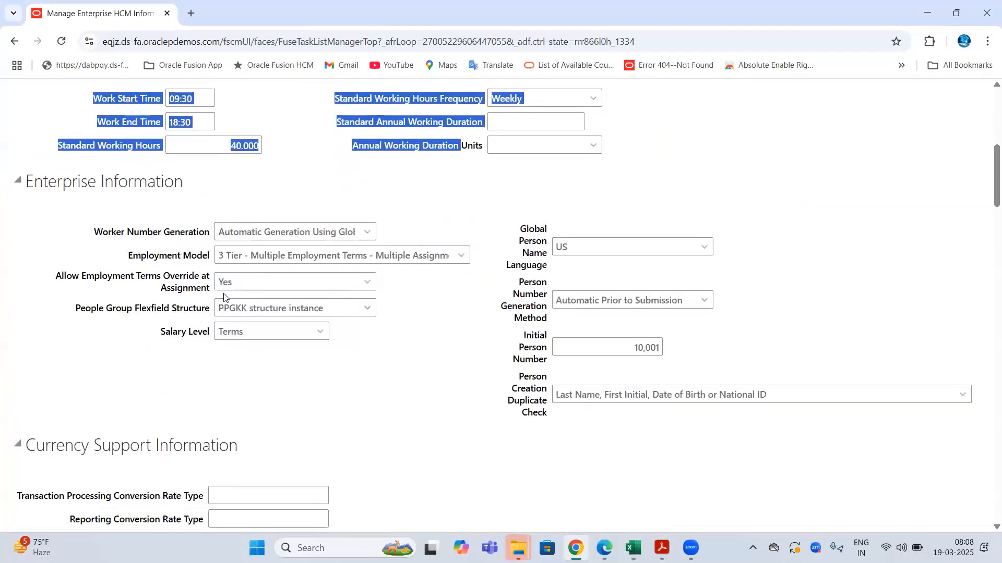
pyautogui.moveTo(33, 179); pyautogui.dragTo(267, 185)
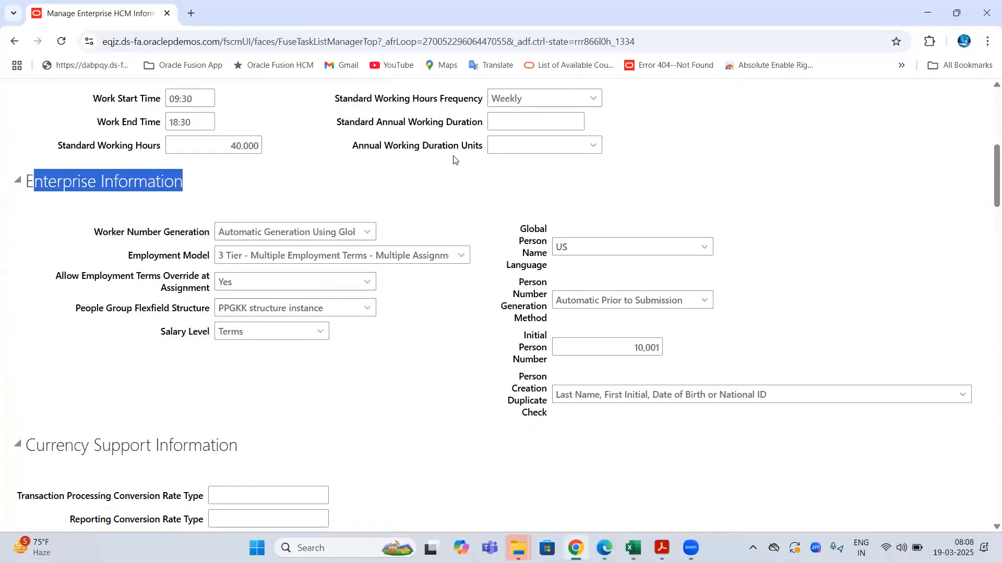
pyautogui.moveTo(519, 284); pyautogui.dragTo(548, 341)
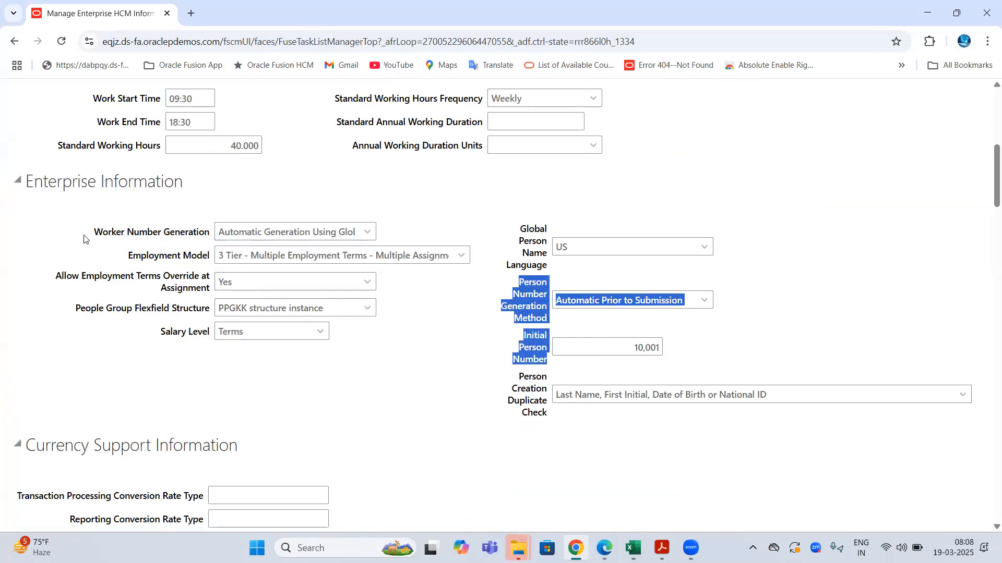
pyautogui.moveTo(83, 239); pyautogui.dragTo(168, 232)
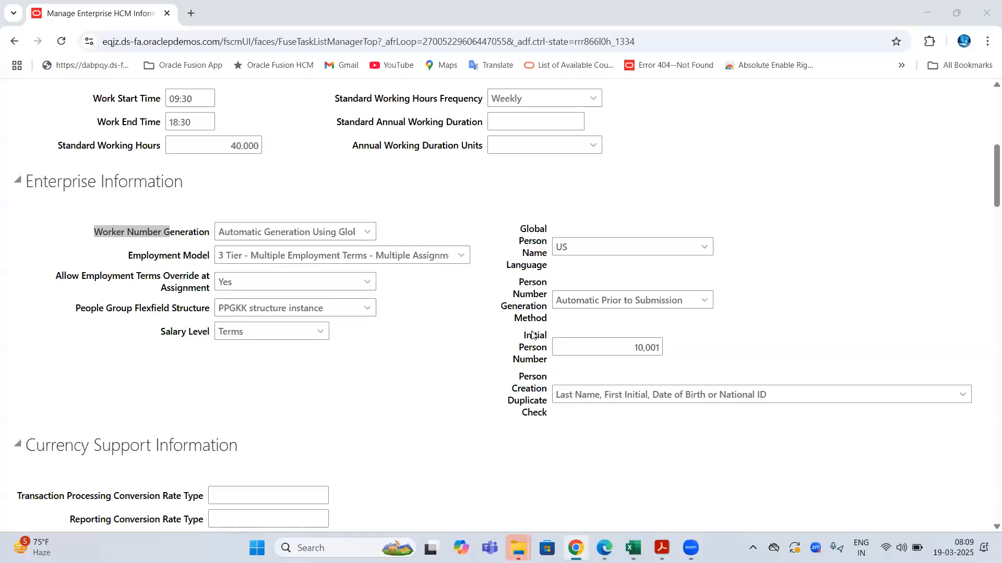
pyautogui.moveTo(519, 286); pyautogui.dragTo(548, 324)
pyautogui.click(704, 302)
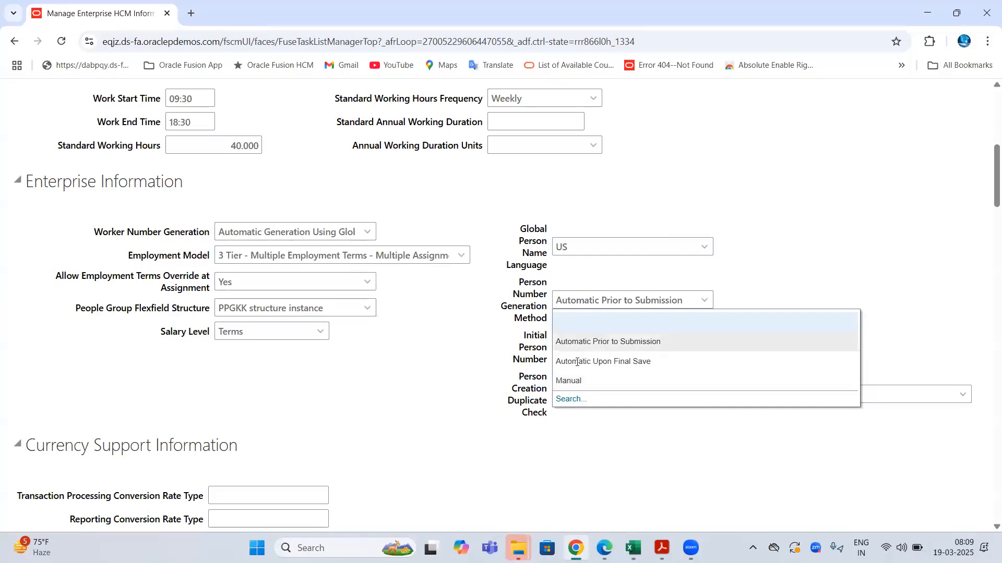
# - Close the list unchanged and point out the current Automatic method and Initial Person Number field
pyautogui.click(743, 241)
pyautogui.moveTo(522, 286); pyautogui.dragTo(581, 301)
pyautogui.doubleClick(580, 301)
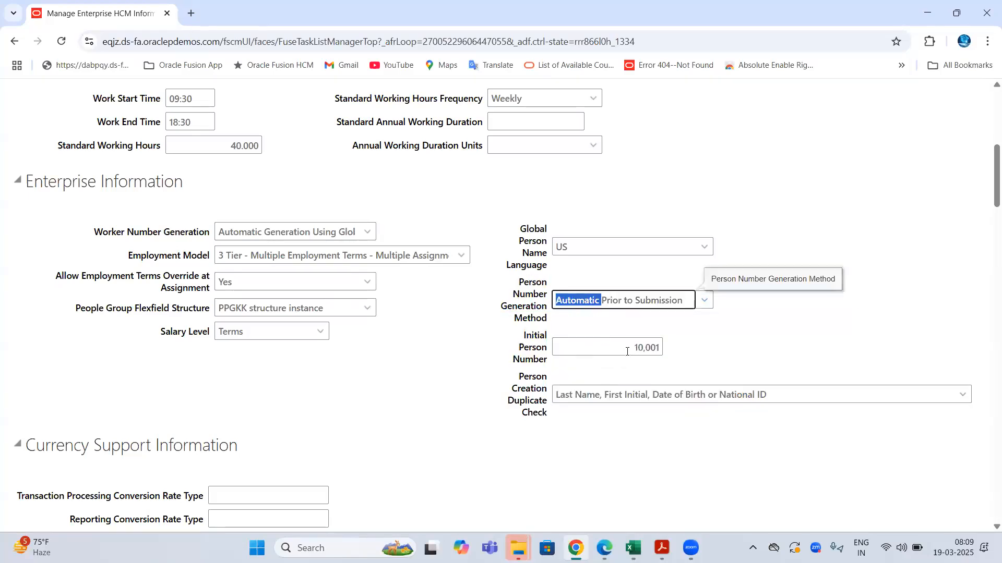
pyautogui.press('Tab')
pyautogui.moveTo(523, 333); pyautogui.dragTo(548, 360)
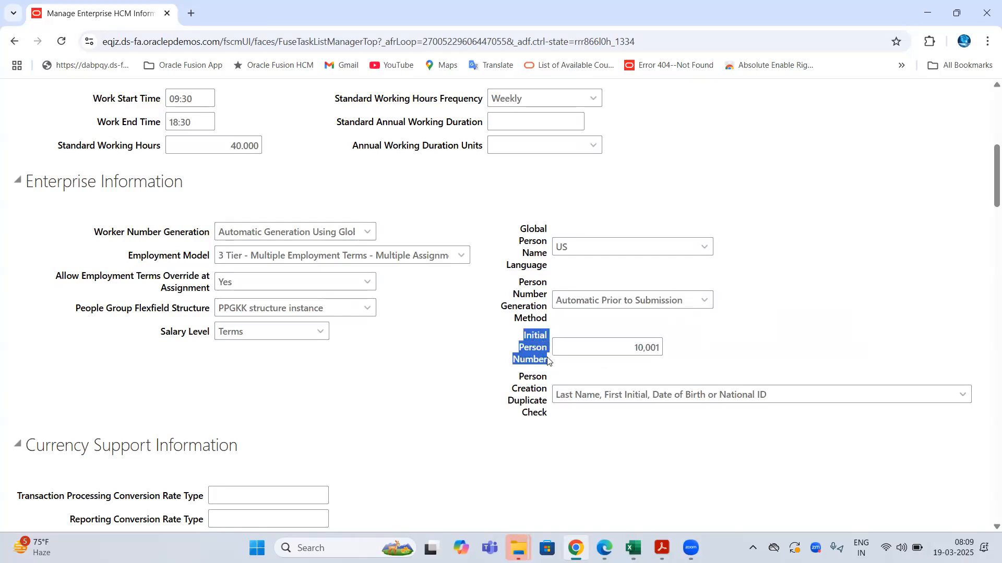
pyautogui.click(746, 282)
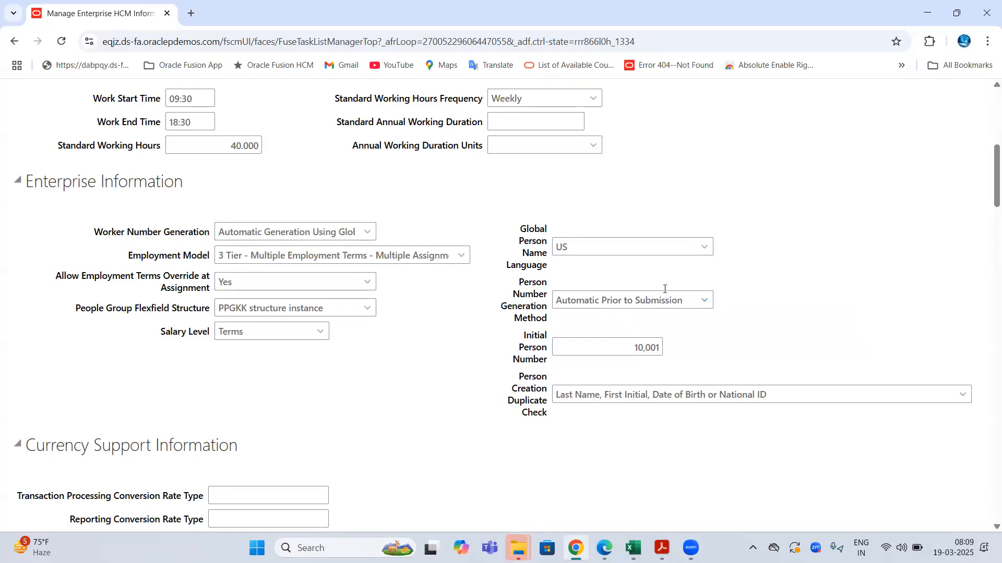
# - Change Person Number Generation Method to Automatic Upon Final Save
pyautogui.click(705, 301)
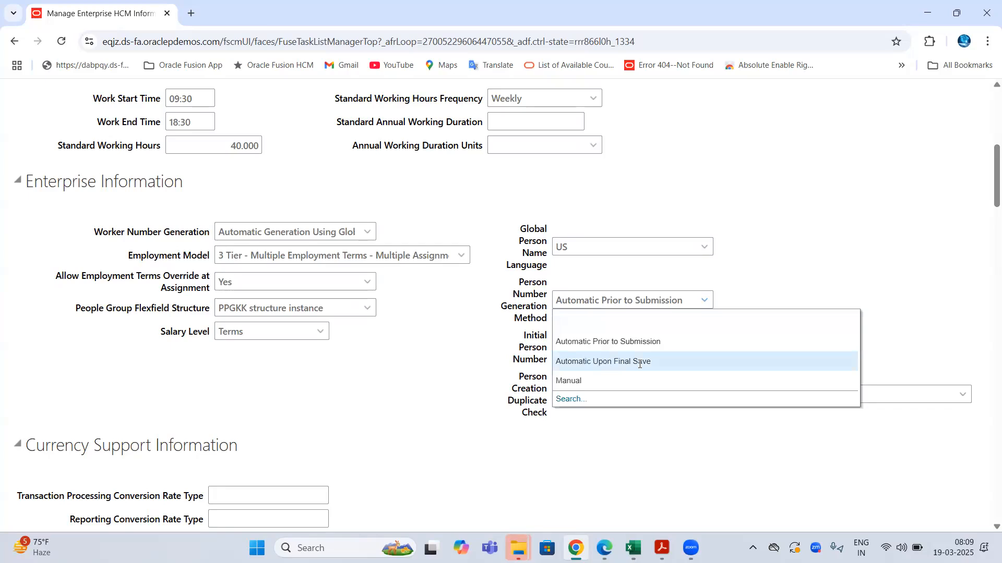
pyautogui.click(733, 296)
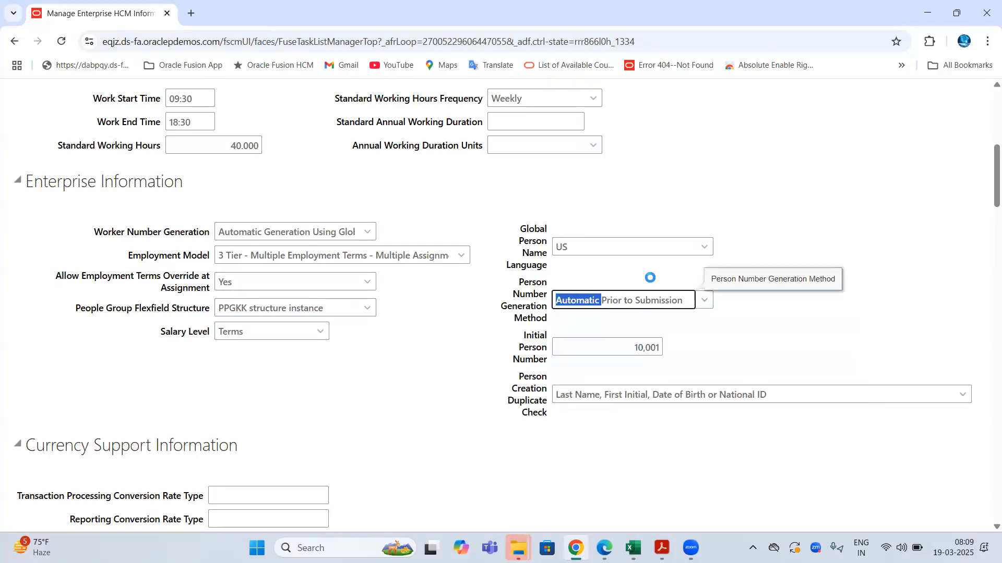
pyautogui.moveTo(536, 286); pyautogui.dragTo(543, 360)
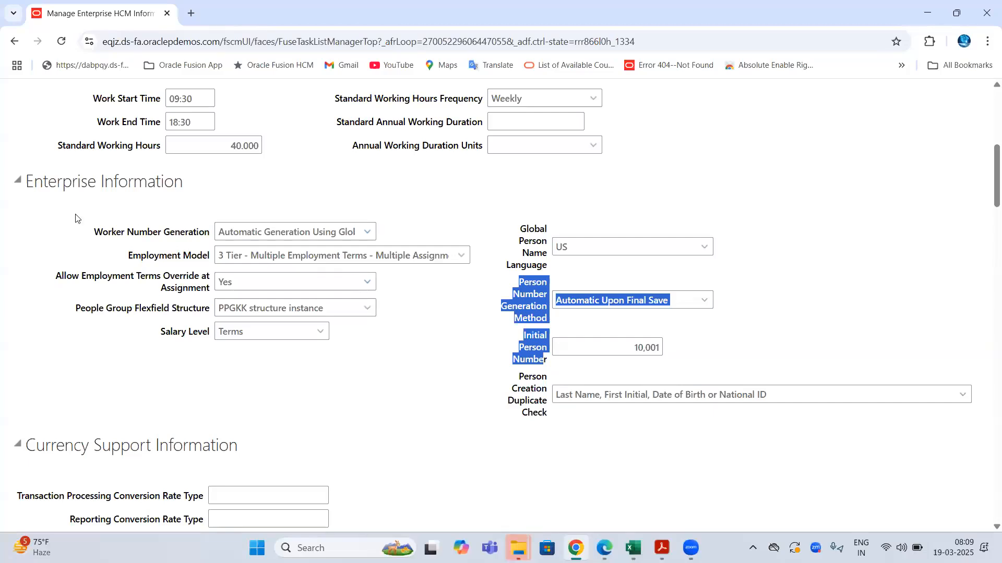
pyautogui.moveTo(88, 239); pyautogui.dragTo(161, 239)
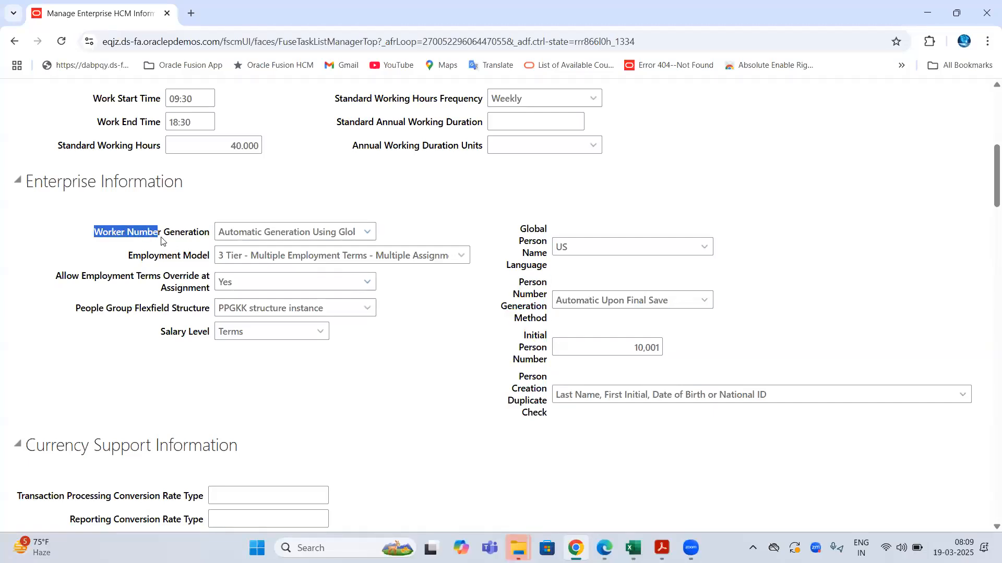
pyautogui.doubleClick(184, 234)
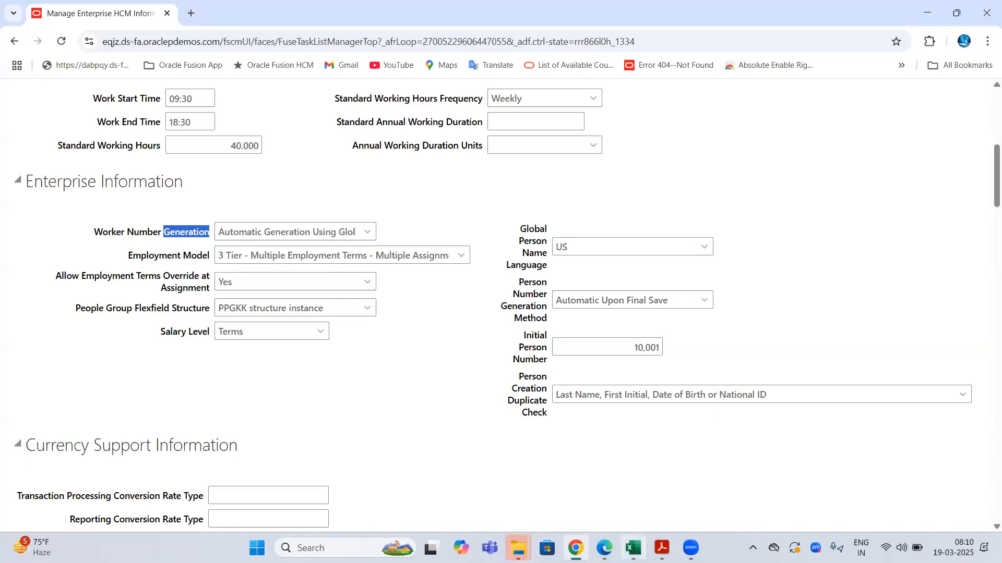
pyautogui.click(633, 548)
# - On Sheet48, bold the Worker Number note 'Optional in the System' in D42
pyautogui.click(275, 508)
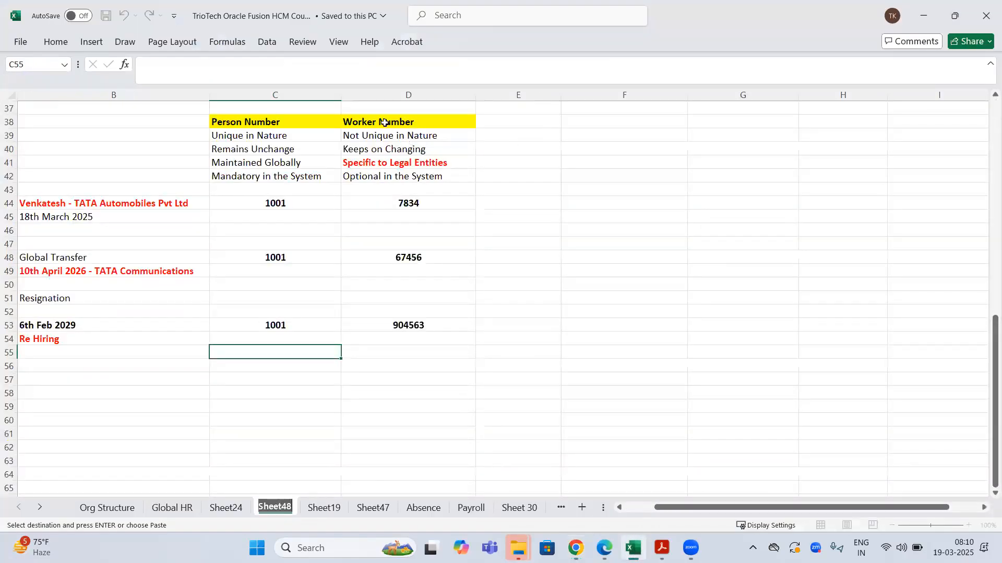
pyautogui.moveTo(384, 122); pyautogui.dragTo(392, 176)
pyautogui.hotkey('ctrl', 'v')
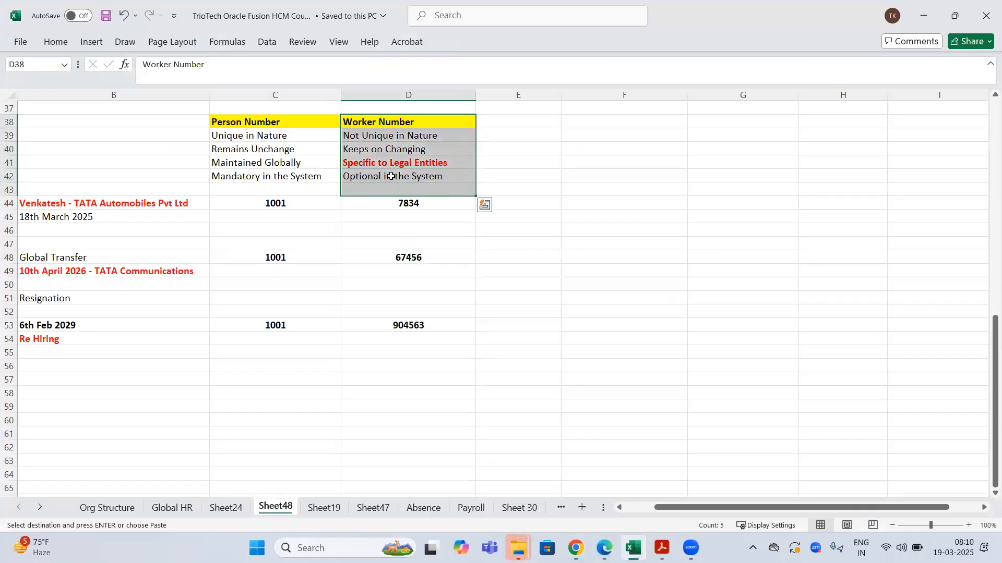
pyautogui.click(391, 176)
pyautogui.hotkey('ctrl', 'b')
pyautogui.click(361, 229)
pyautogui.click(392, 178)
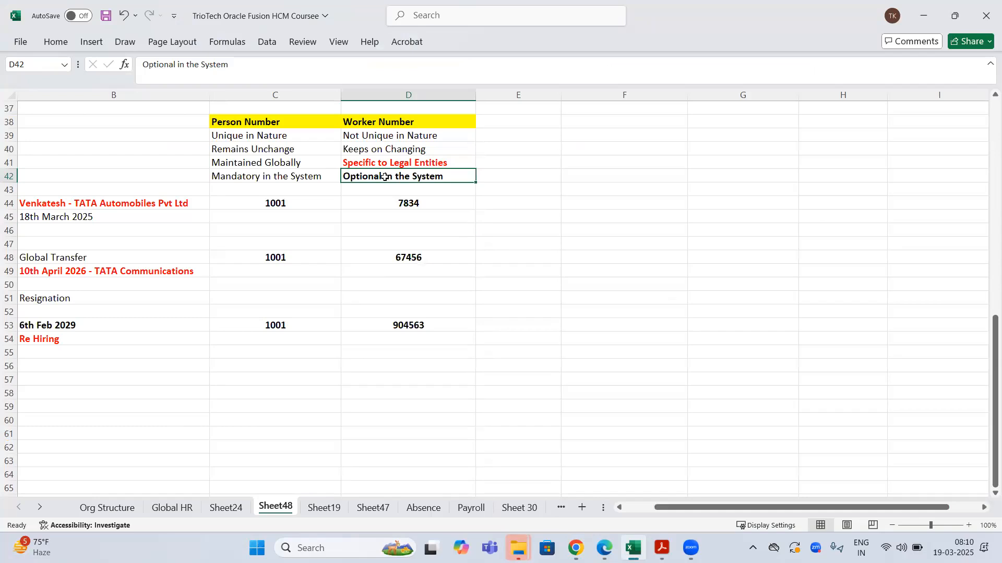
# - Back on the TATA Group Enterprise record, choose Not Used for Worker Number Generation
pyautogui.click(575, 548)
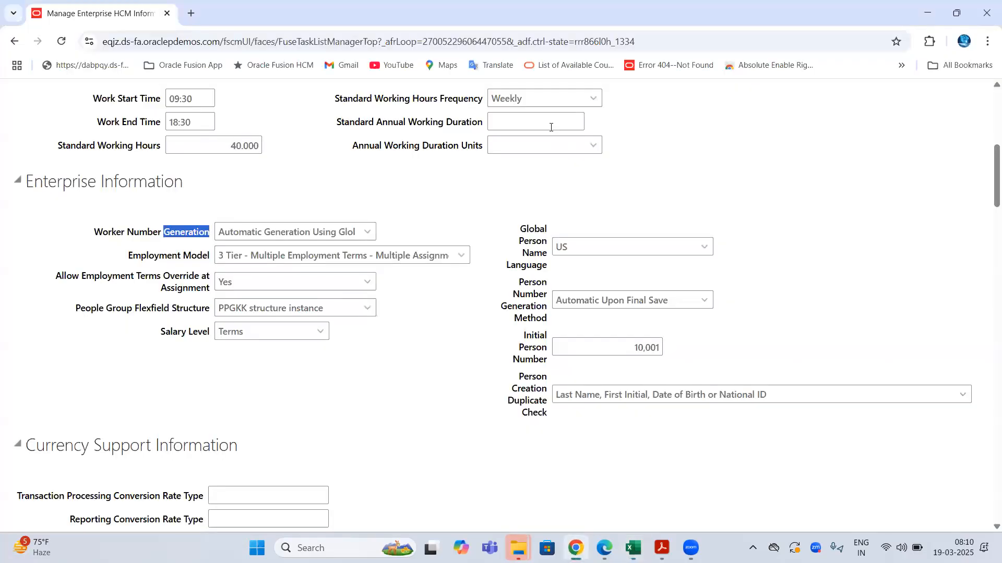
pyautogui.moveTo(95, 232); pyautogui.dragTo(180, 232)
pyautogui.click(367, 233)
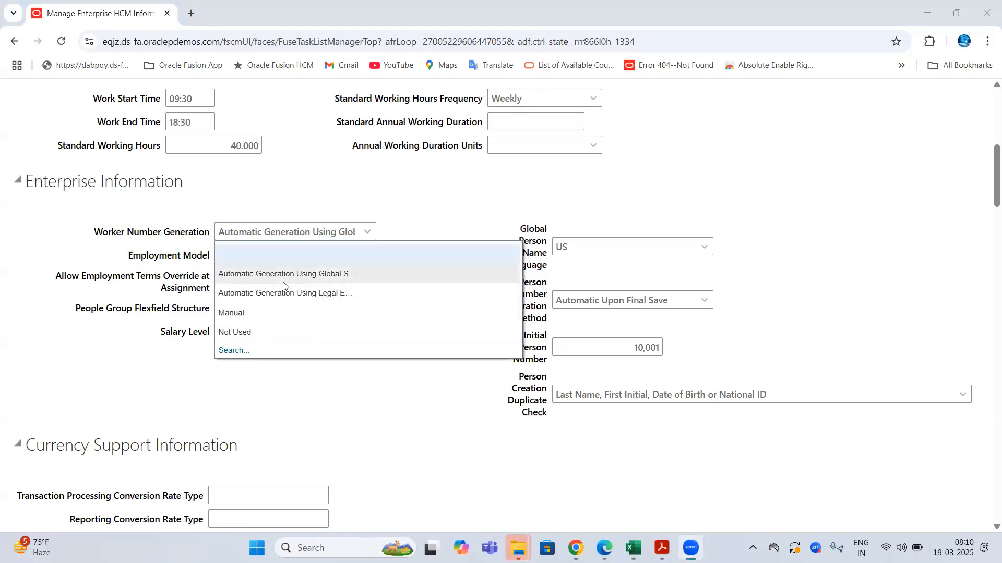
pyautogui.click(707, 301)
pyautogui.click(704, 301)
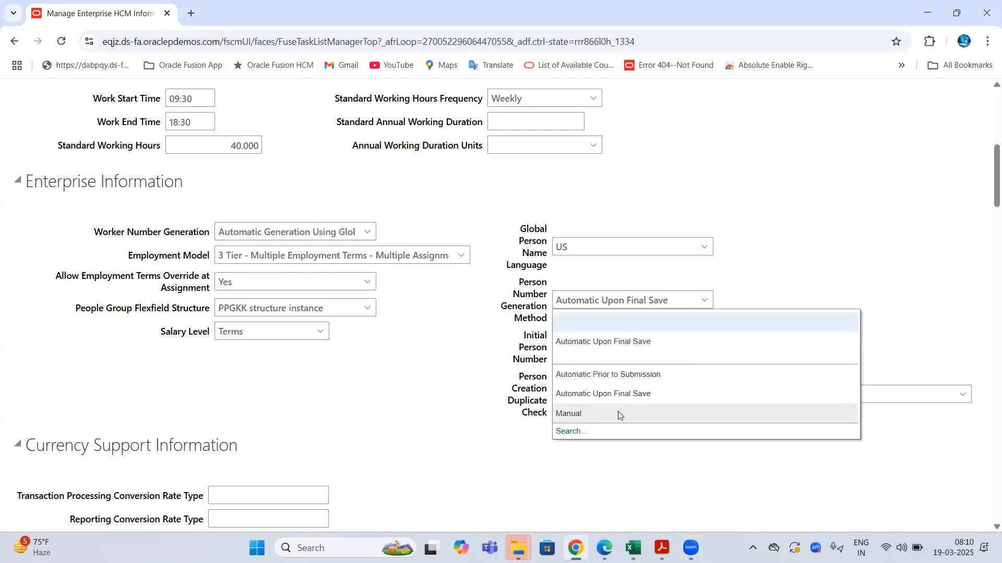
pyautogui.moveTo(164, 232); pyautogui.dragTo(108, 233)
pyautogui.click(369, 233)
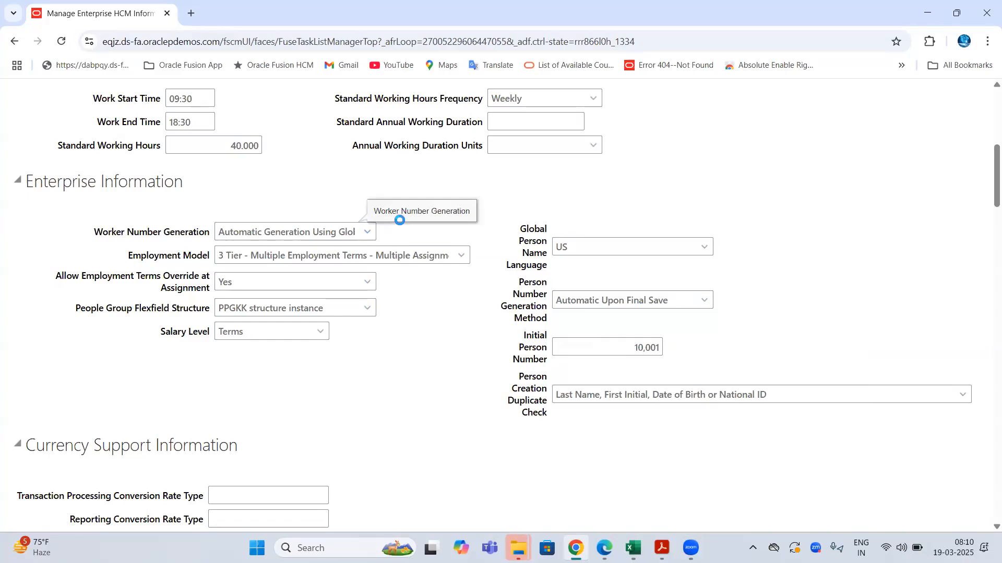
pyautogui.click(238, 333)
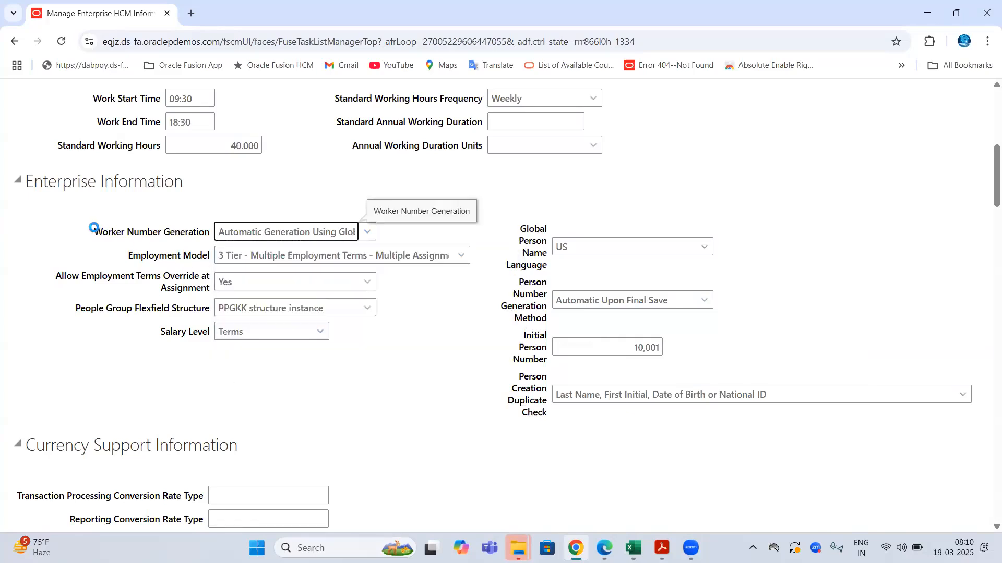
pyautogui.moveTo(81, 233); pyautogui.dragTo(161, 233)
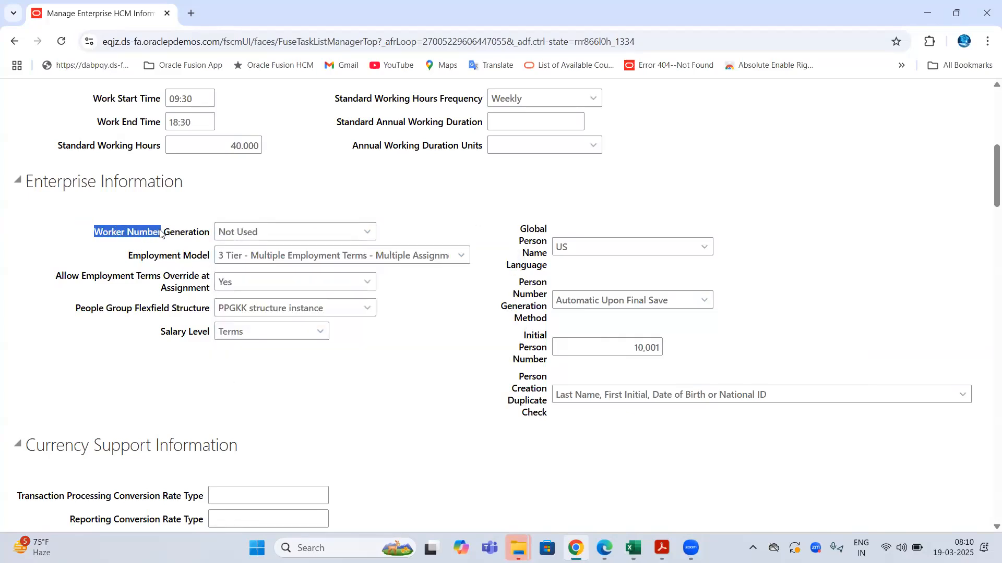
# - Duplicate the browser tab and start New Person > Hire an Employee in it
pyautogui.rightClick(110, 16)
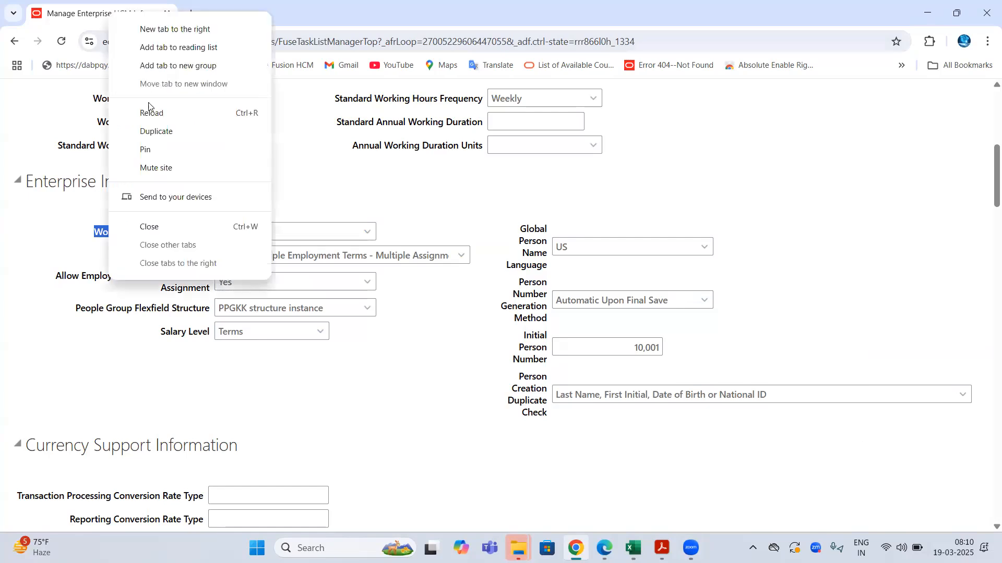
pyautogui.click(157, 132)
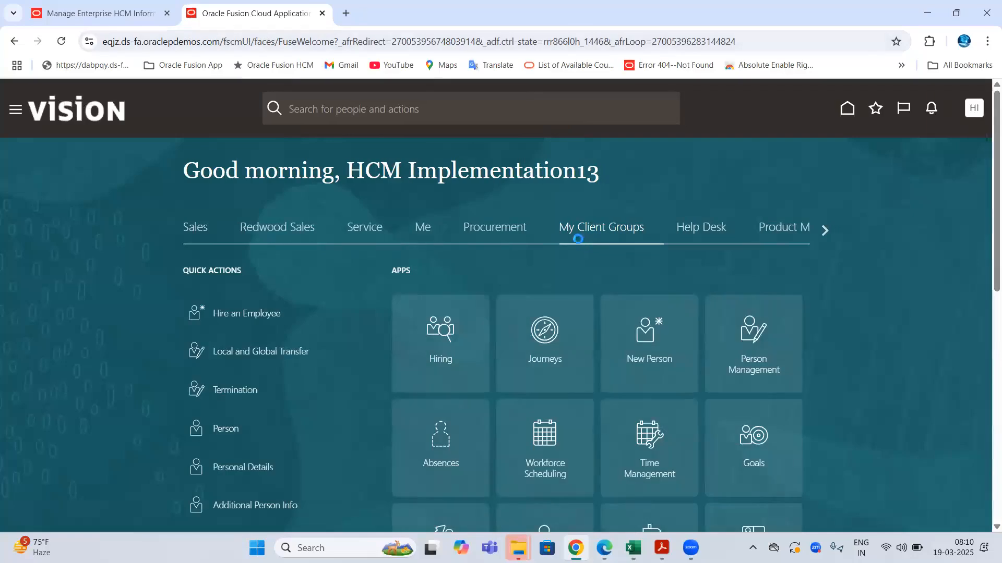
pyautogui.click(150, 42)
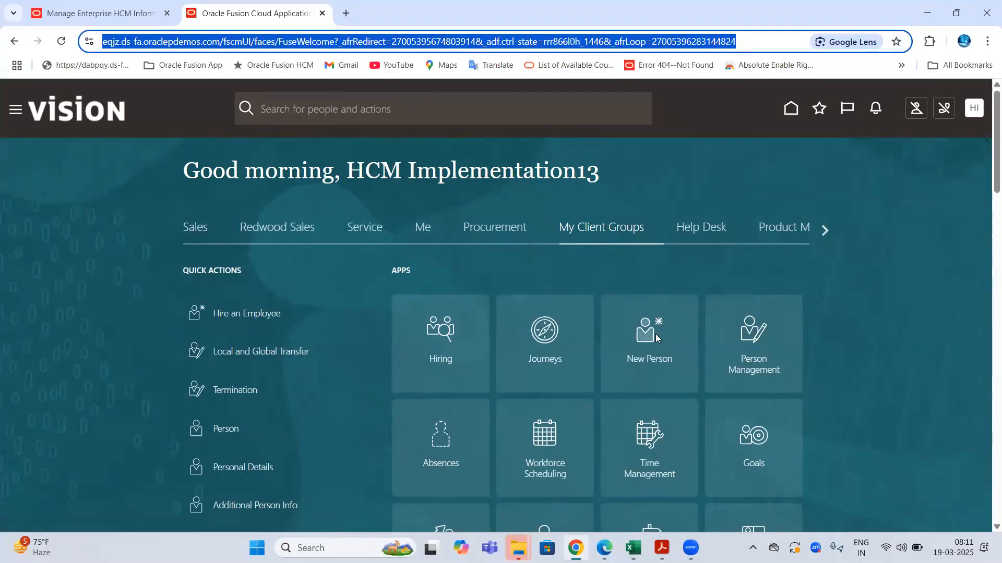
pyautogui.click(667, 319)
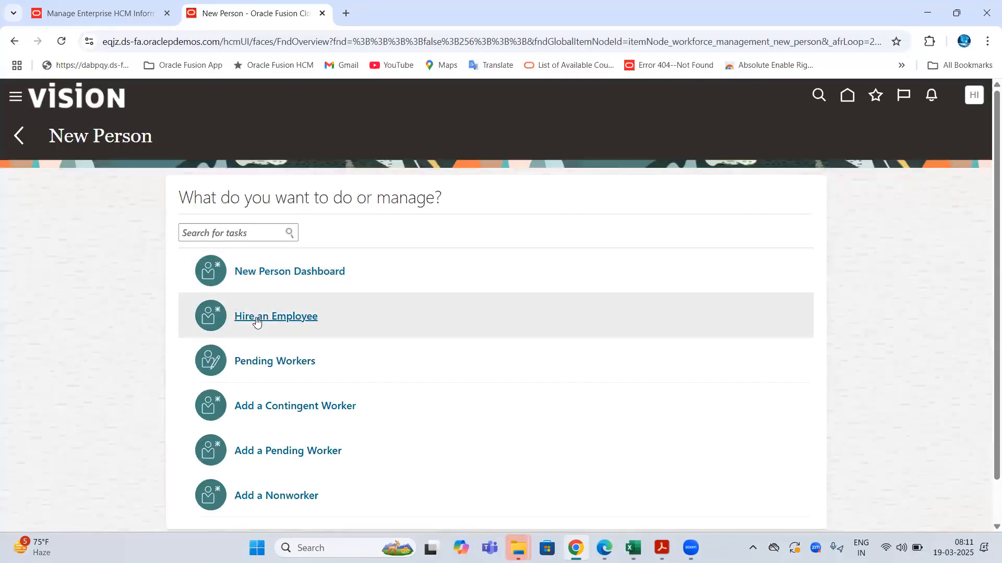
pyautogui.click(248, 317)
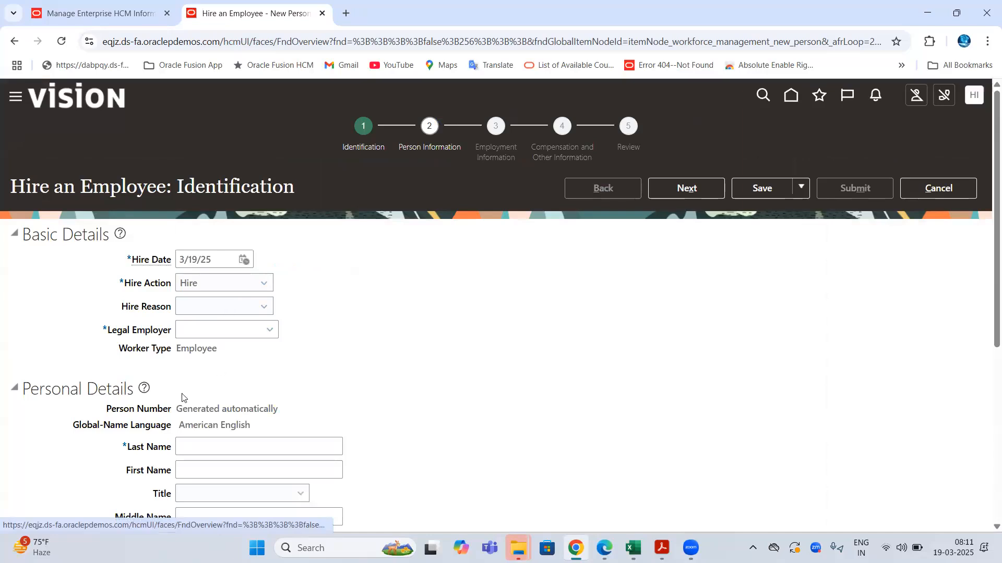
# - Point out the Person Number and Legal Employer fields, then list the legal employers
pyautogui.moveTo(108, 413); pyautogui.dragTo(170, 414)
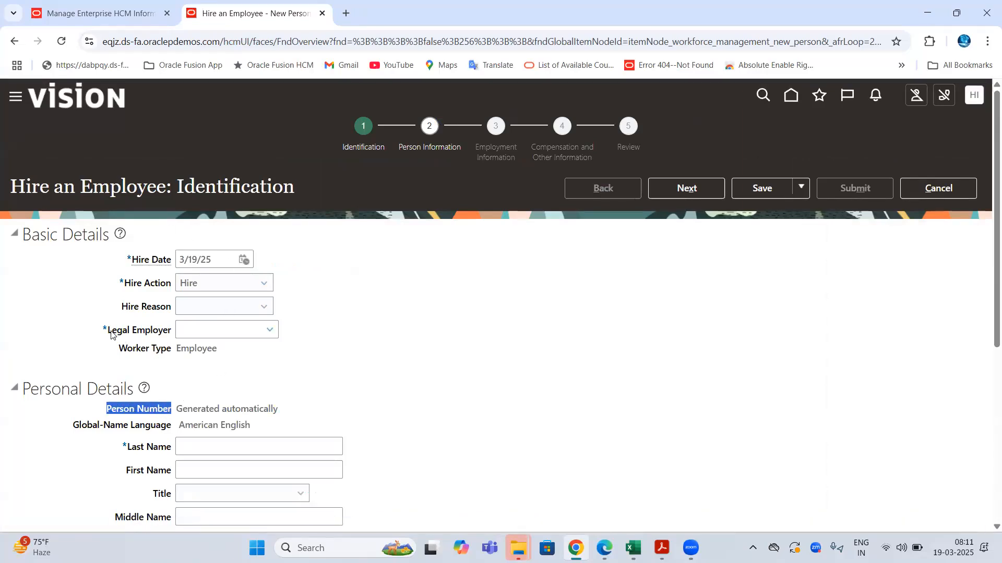
pyautogui.moveTo(108, 334); pyautogui.dragTo(176, 337)
pyautogui.click(213, 330)
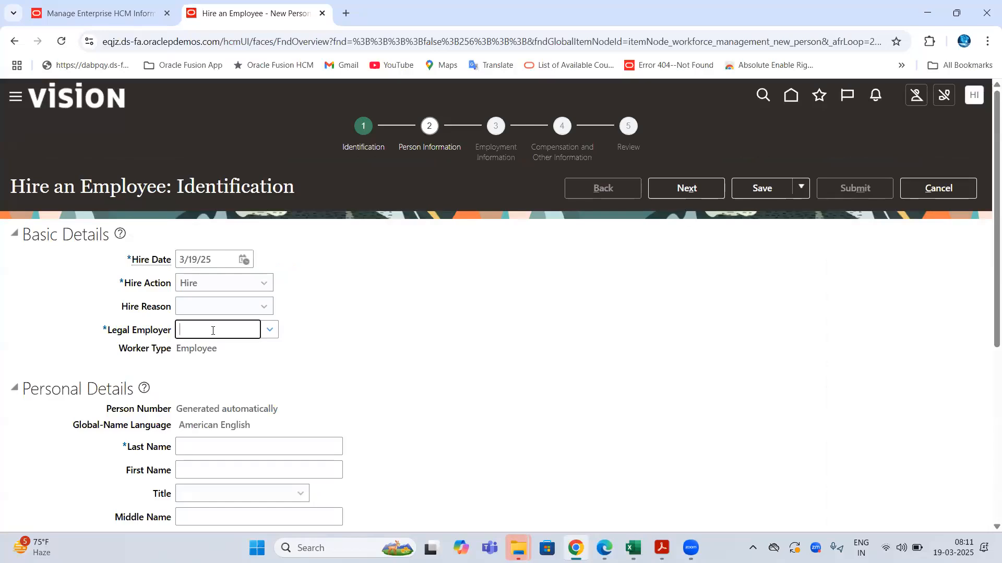
pyautogui.click(271, 333)
# - Compare the Legal Employer field with the Excel 'Specific to Legal Entities' note and legal entities block C10:J15
pyautogui.click(633, 548)
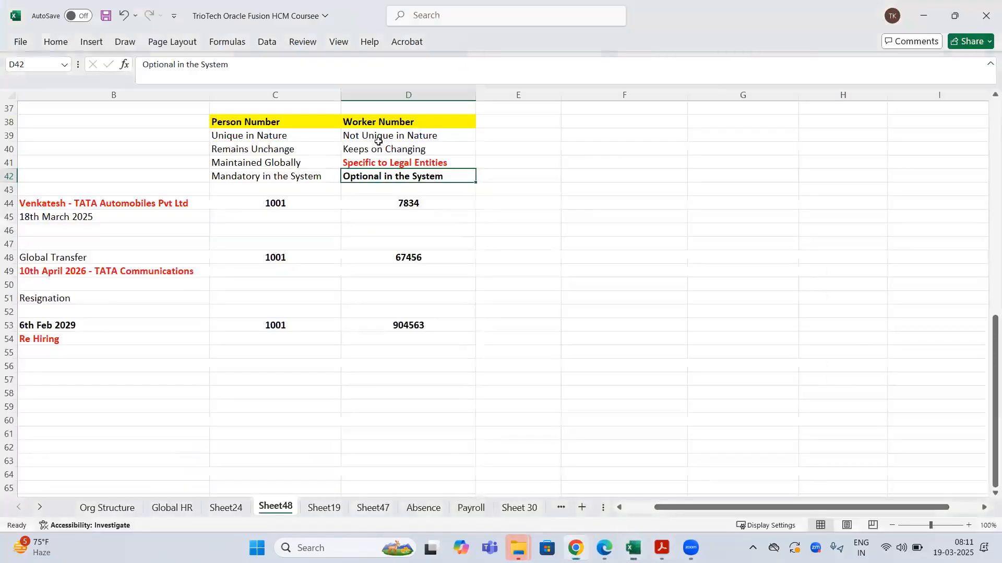
pyautogui.click(376, 162)
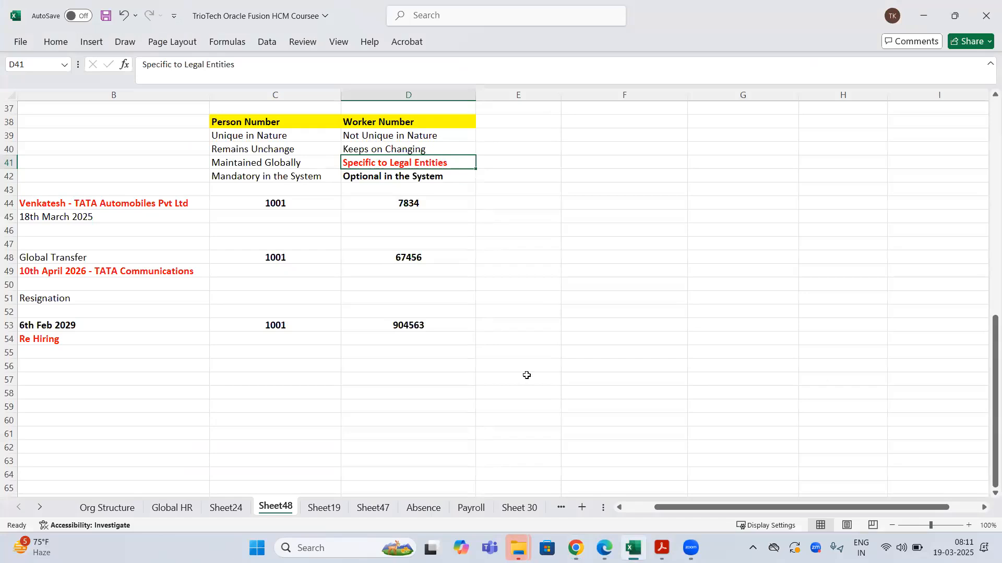
pyautogui.click(575, 548)
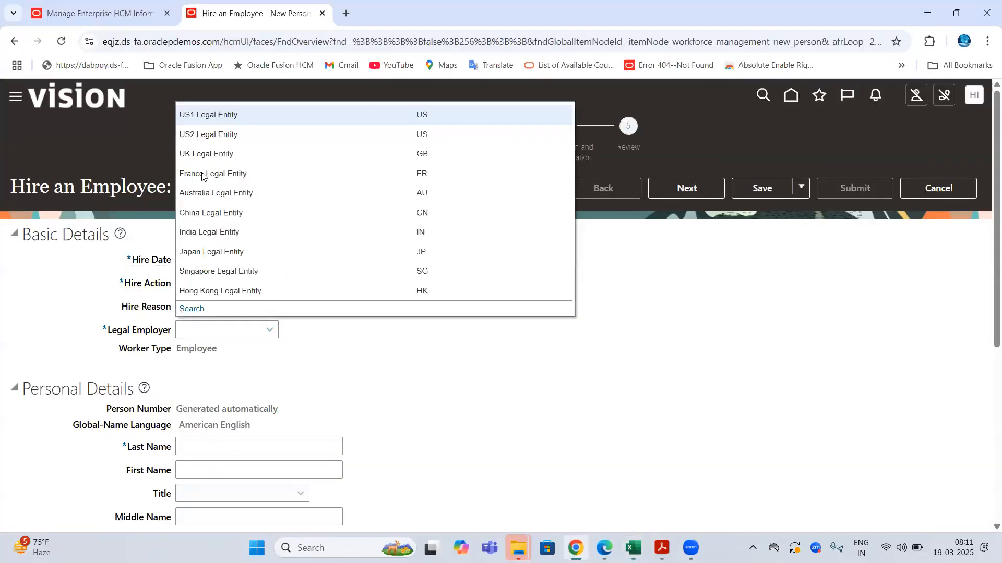
pyautogui.click(140, 38)
pyautogui.moveTo(111, 330); pyautogui.dragTo(153, 330)
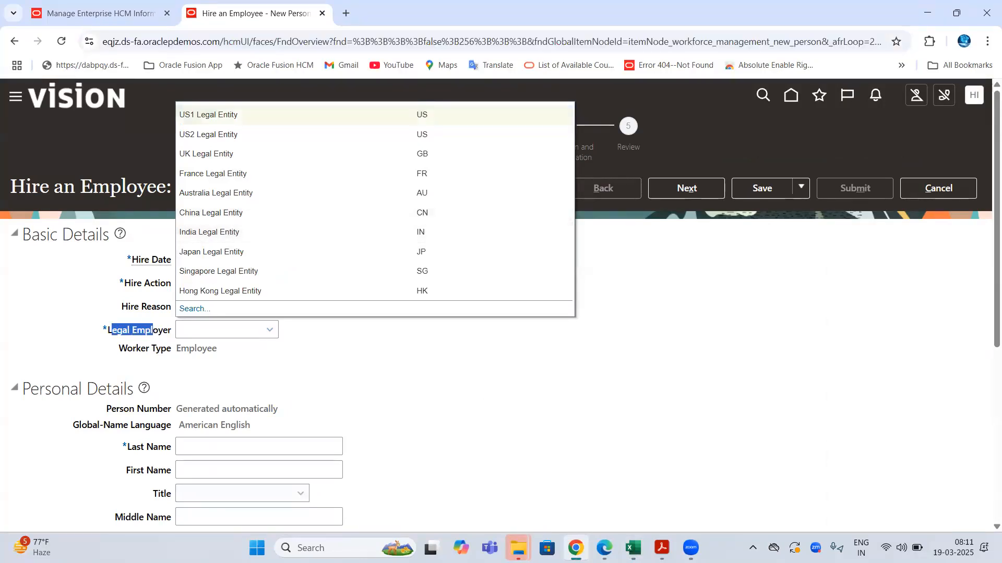
pyautogui.click(633, 548)
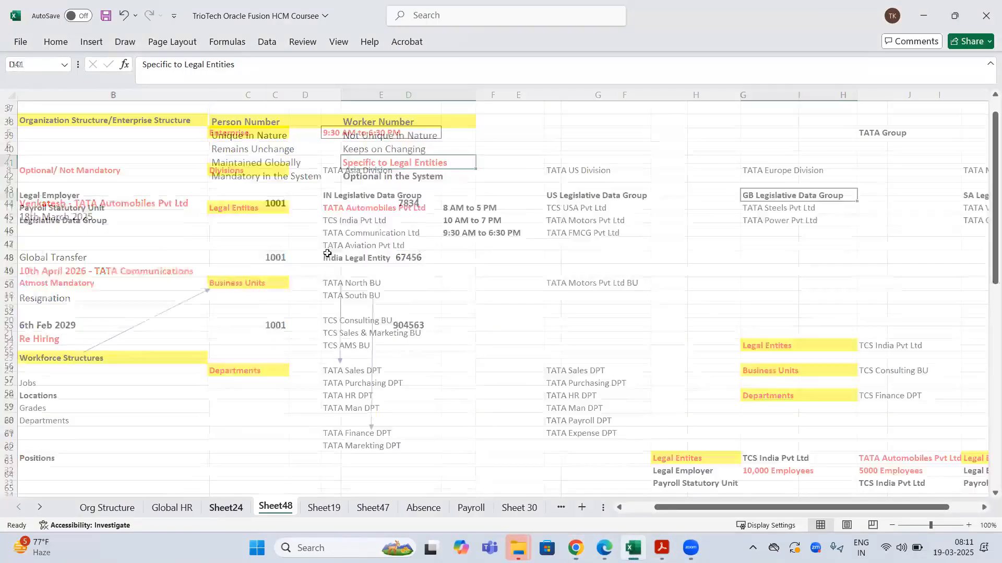
pyautogui.moveTo(238, 194); pyautogui.dragTo(890, 264)
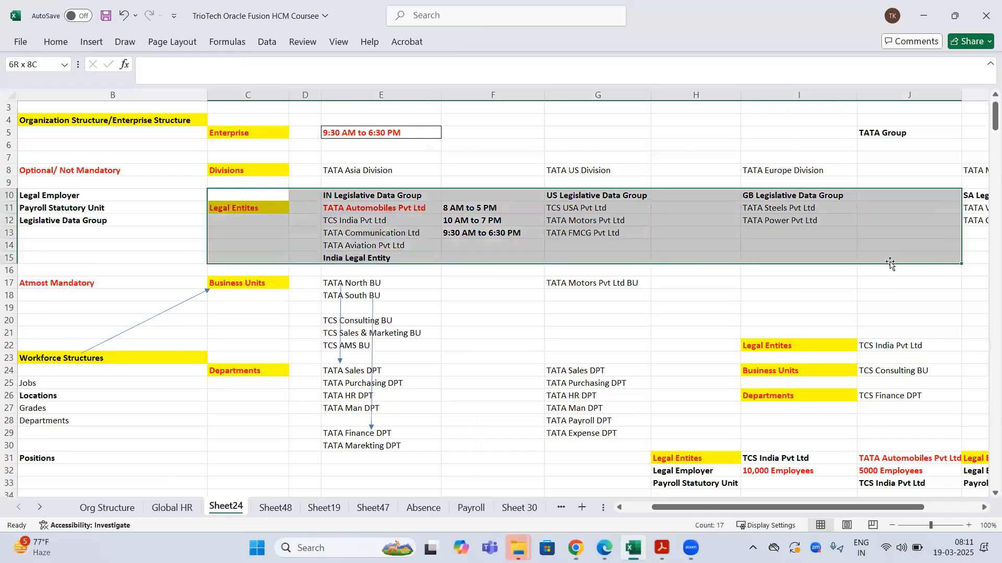
pyautogui.click(576, 548)
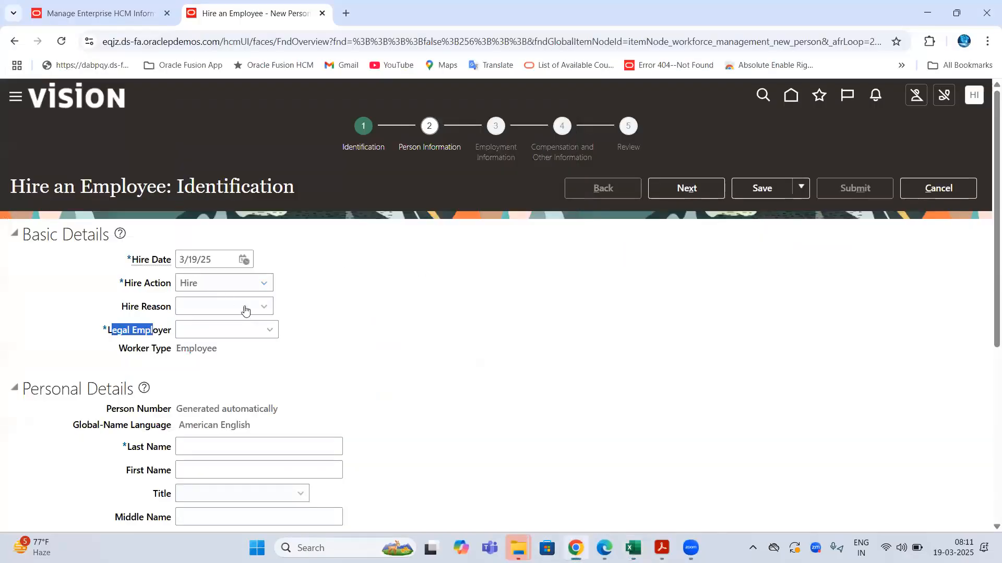
# - Choose India Legal Entity as legal employer and note the Worker Number and Person Number rows
pyautogui.click(271, 328)
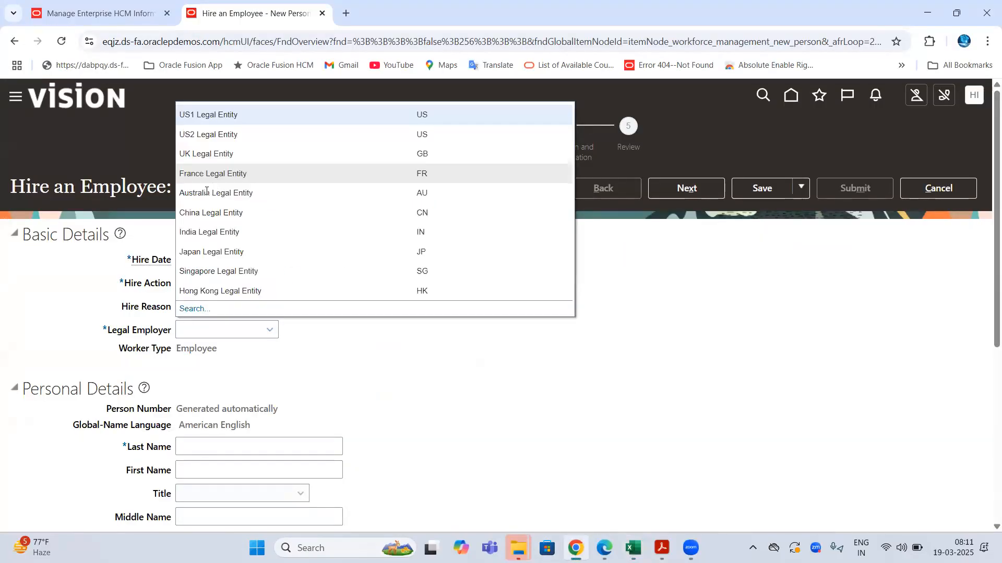
pyautogui.click(203, 231)
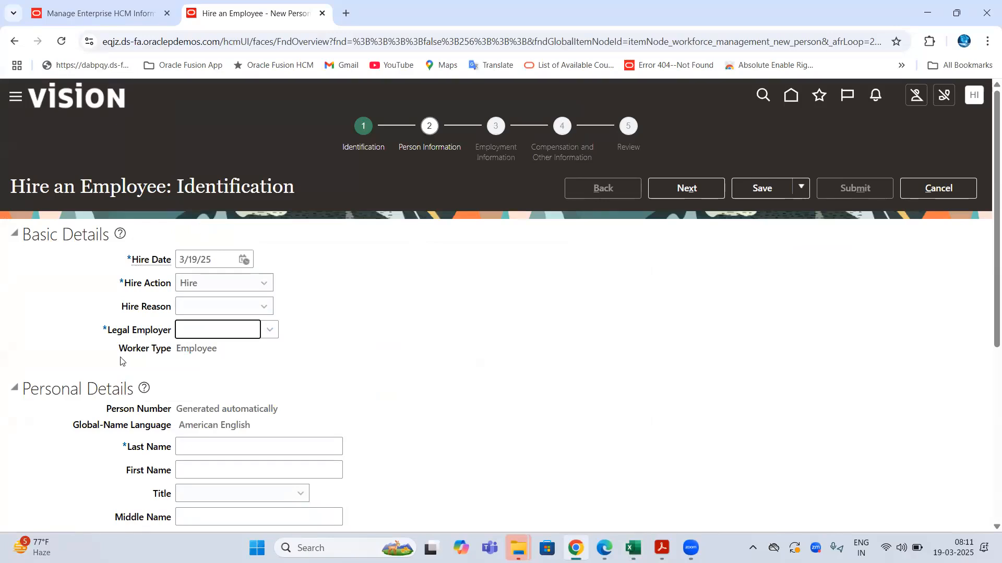
pyautogui.moveTo(104, 349); pyautogui.dragTo(169, 349)
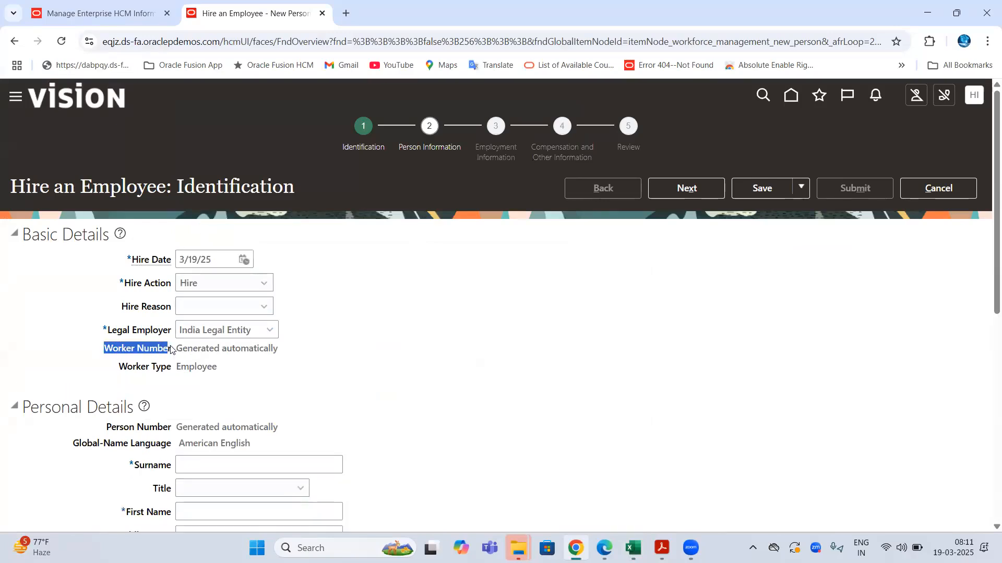
pyautogui.moveTo(109, 428); pyautogui.dragTo(313, 429)
pyautogui.moveTo(104, 350); pyautogui.dragTo(272, 351)
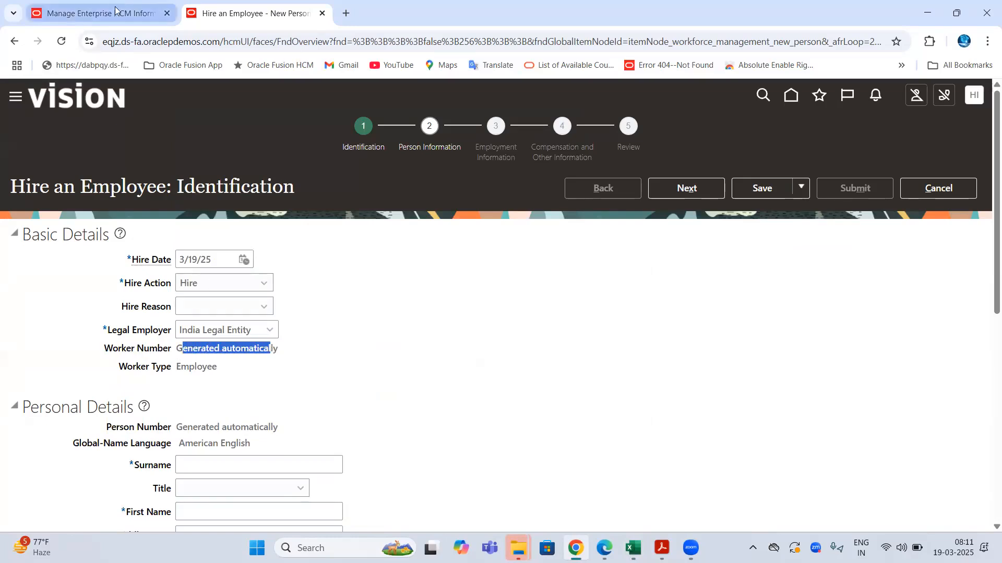
# - Compare the enterprise's Worker Number Generation value Not Used with the hire form's Worker Number row
pyautogui.click(99, 13)
pyautogui.click(267, 231)
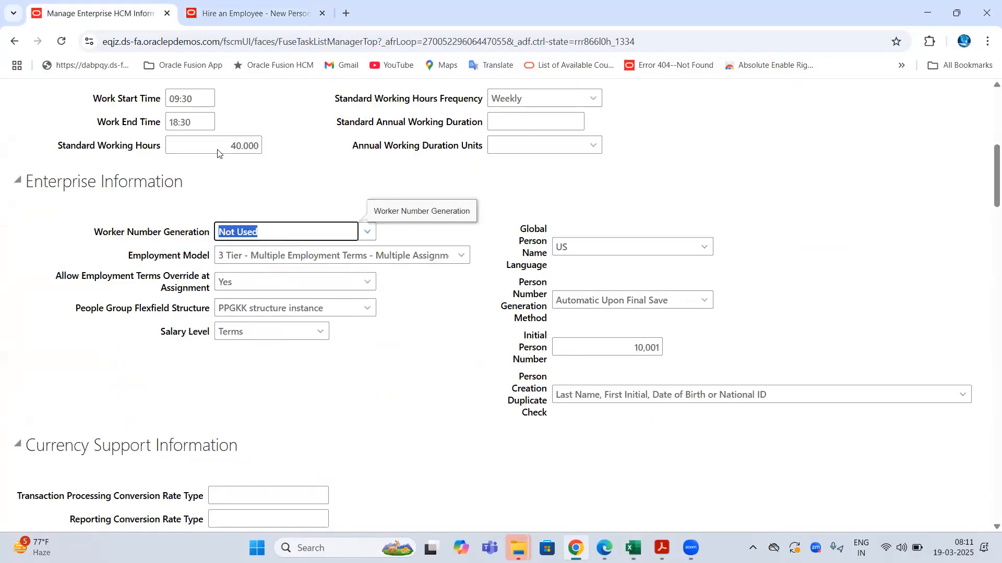
pyautogui.click(160, 41)
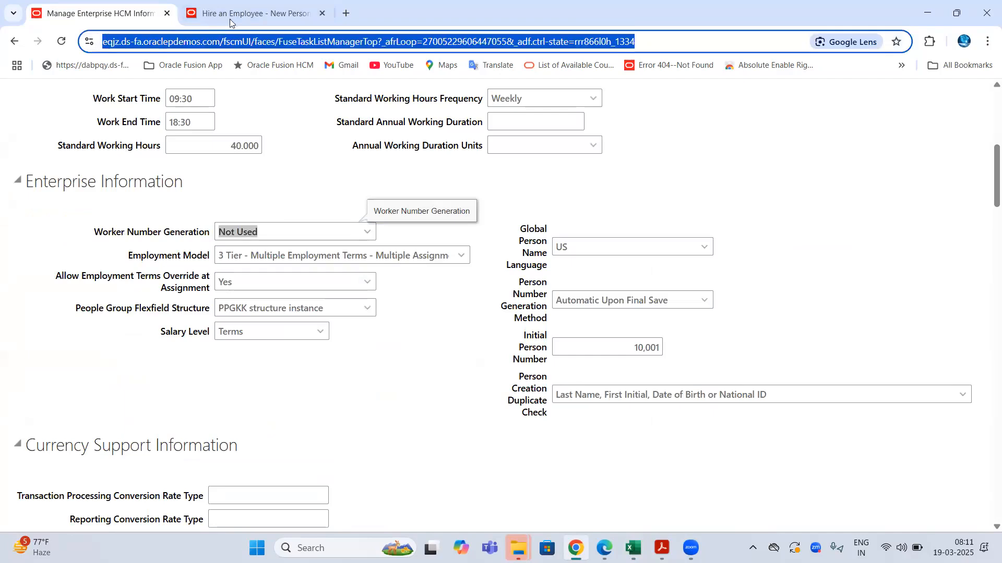
pyautogui.click(230, 14)
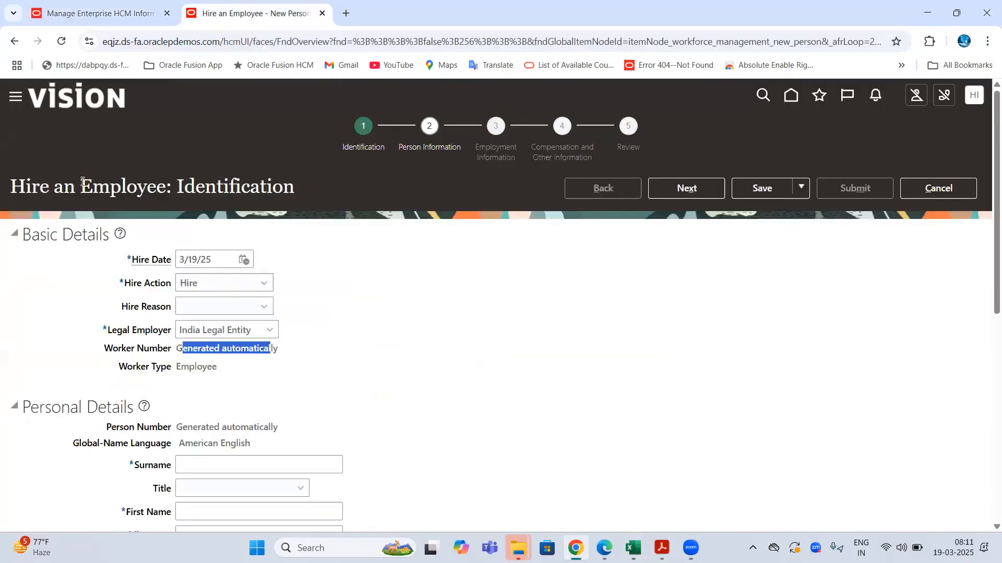
pyautogui.moveTo(33, 189); pyautogui.dragTo(132, 189)
pyautogui.moveTo(103, 347); pyautogui.dragTo(279, 352)
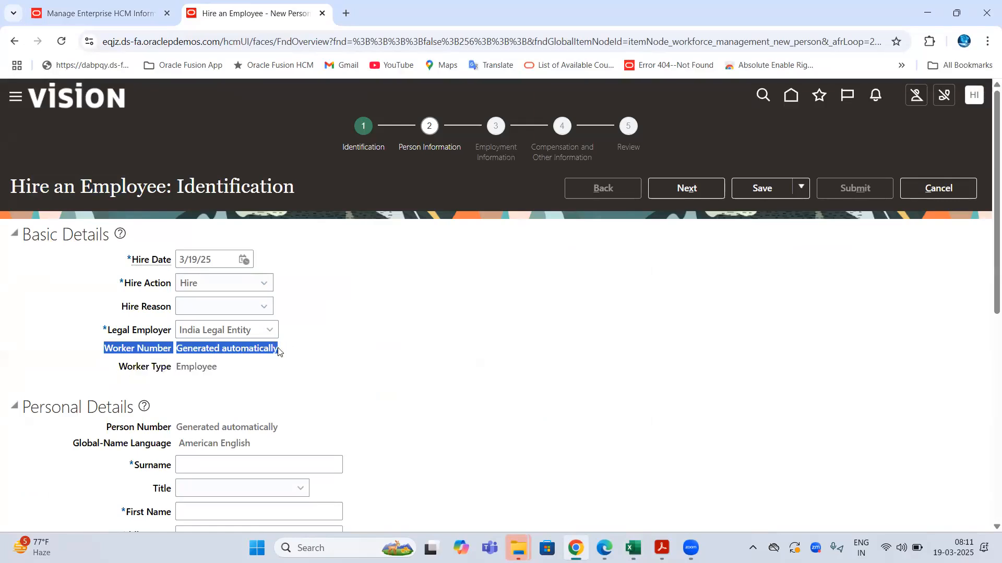
pyautogui.click(69, 6)
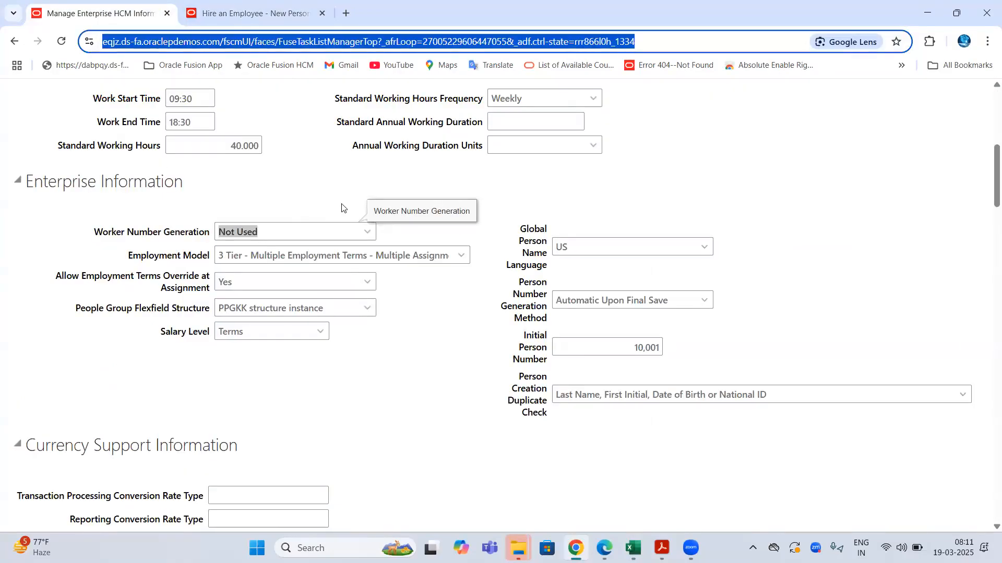
# - Set Worker Number Generation to Manual and compare the hire form's Worker and Person Number 'Generated automatically' labels
pyautogui.click(366, 232)
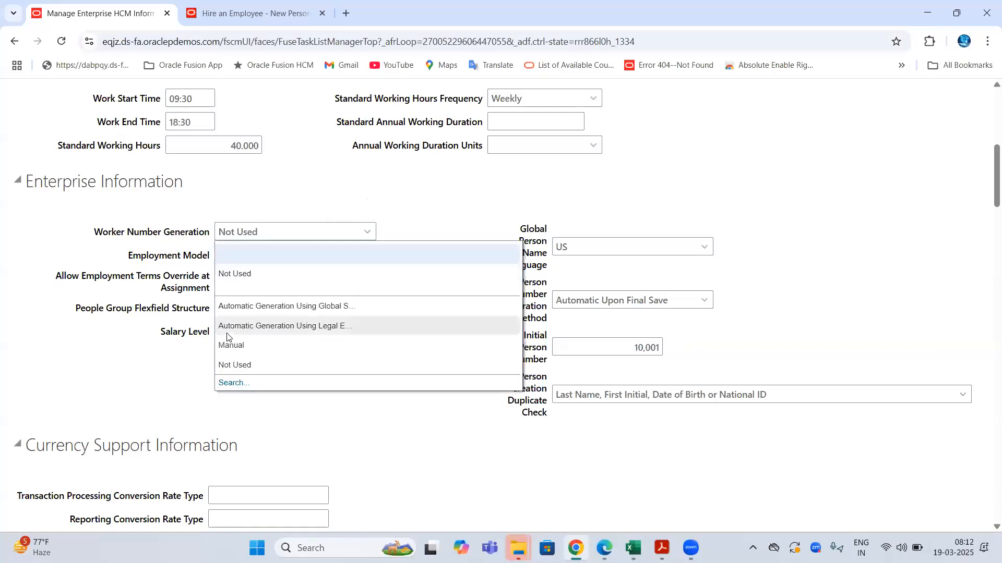
pyautogui.click(232, 345)
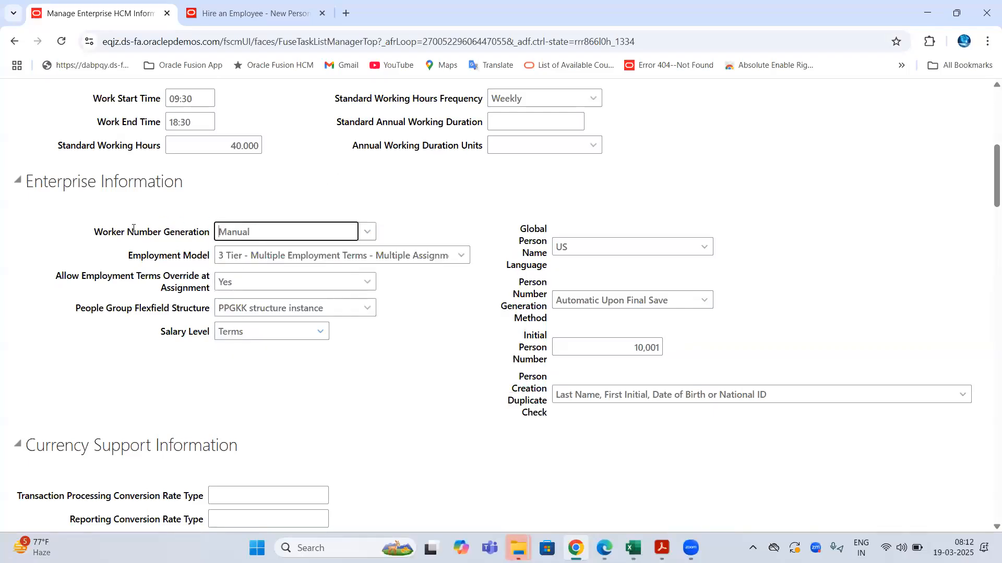
pyautogui.click(245, 13)
pyautogui.doubleClick(119, 183)
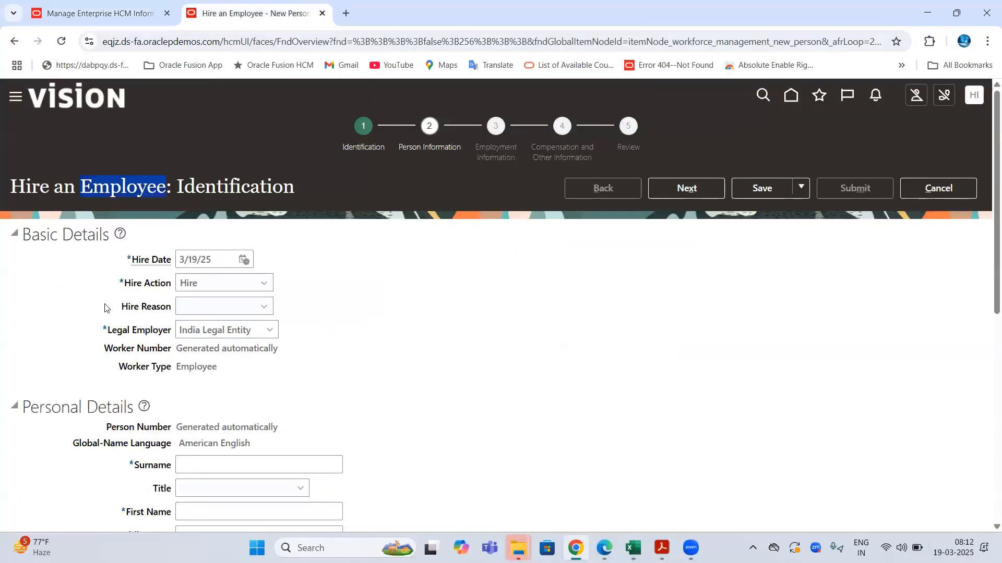
pyautogui.moveTo(104, 348); pyautogui.dragTo(234, 359)
pyautogui.doubleClick(211, 348)
pyautogui.moveTo(117, 427); pyautogui.dragTo(209, 424)
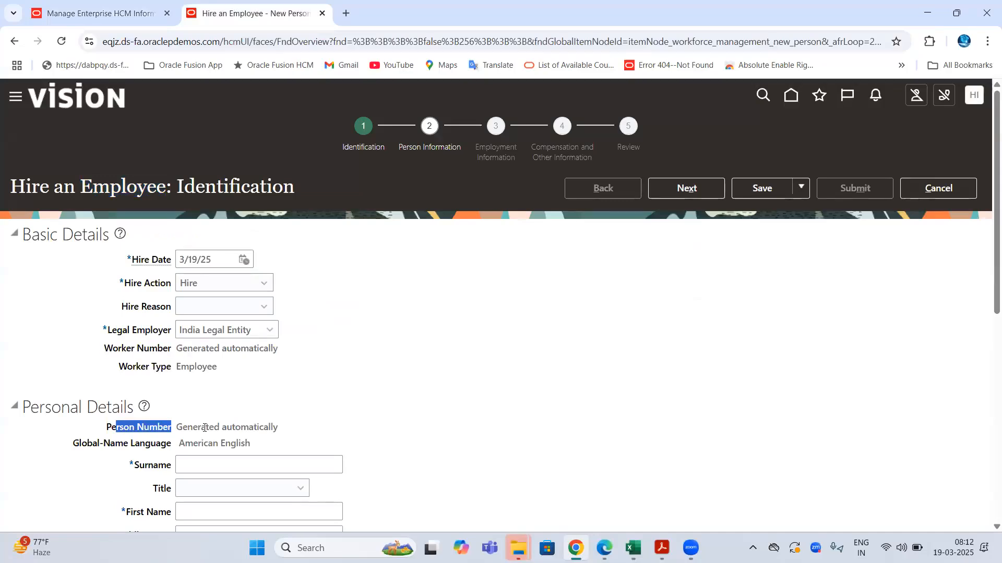
pyautogui.doubleClick(205, 428)
pyautogui.moveTo(117, 351); pyautogui.dragTo(161, 349)
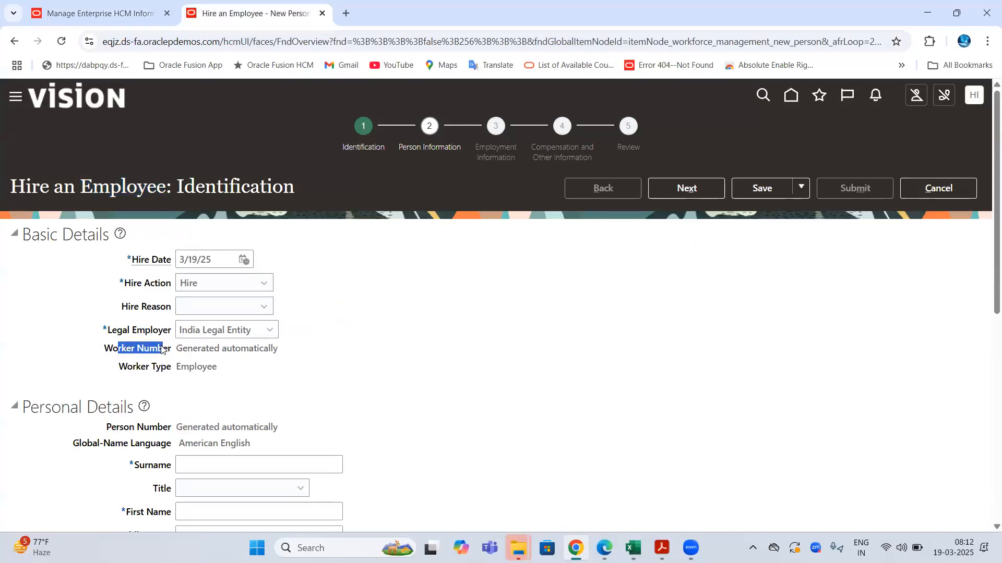
pyautogui.doubleClick(203, 347)
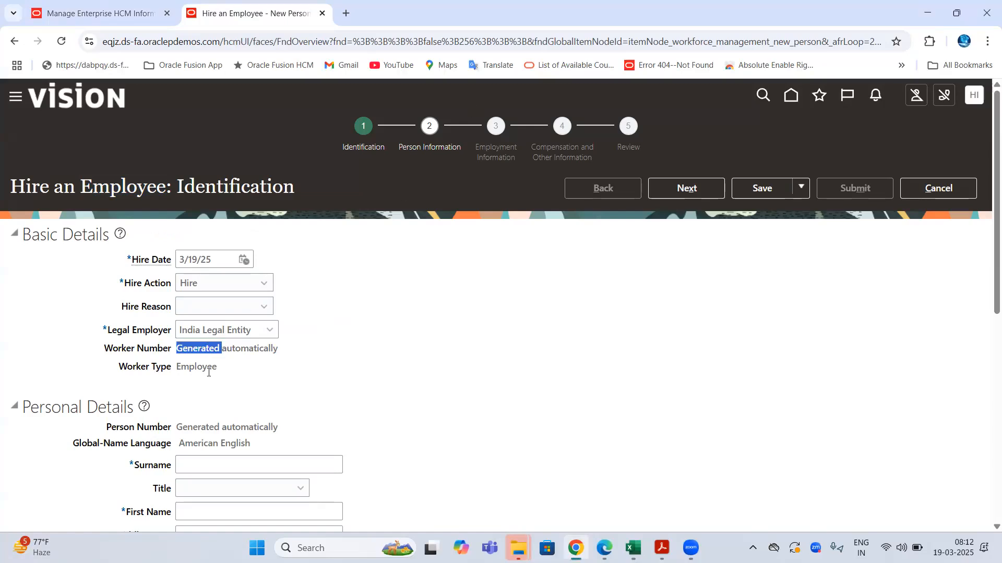
pyautogui.doubleClick(243, 349)
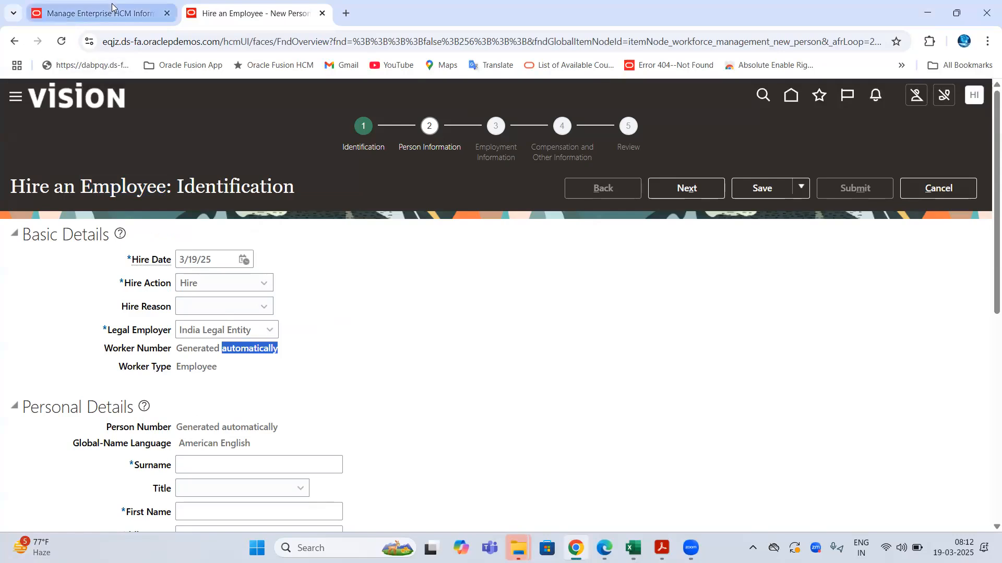
# - Choose Automatic Generation Using Global Sequence and paste that name, bolded, into Sheet48 cell D56
pyautogui.click(104, 13)
pyautogui.click(365, 234)
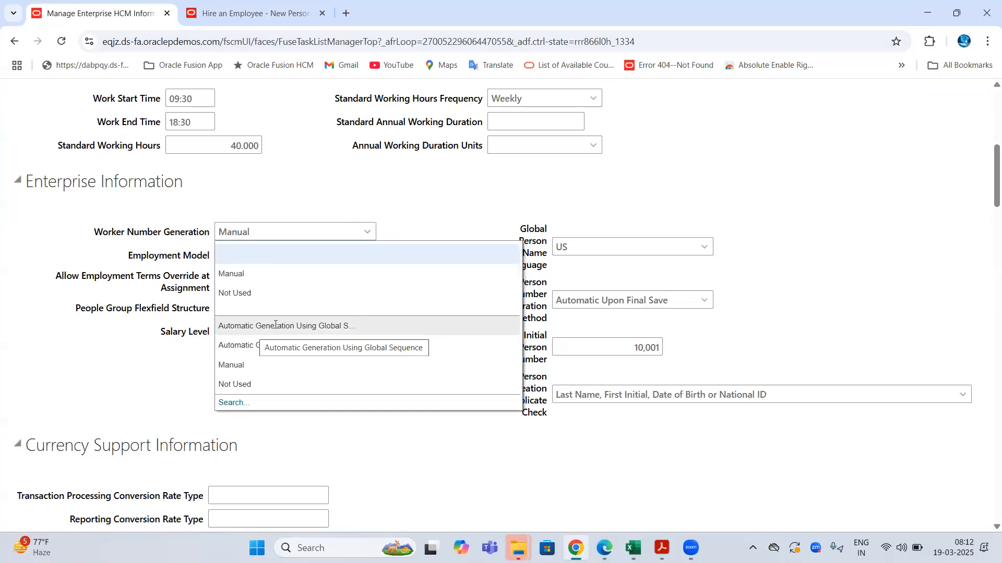
pyautogui.click(346, 325)
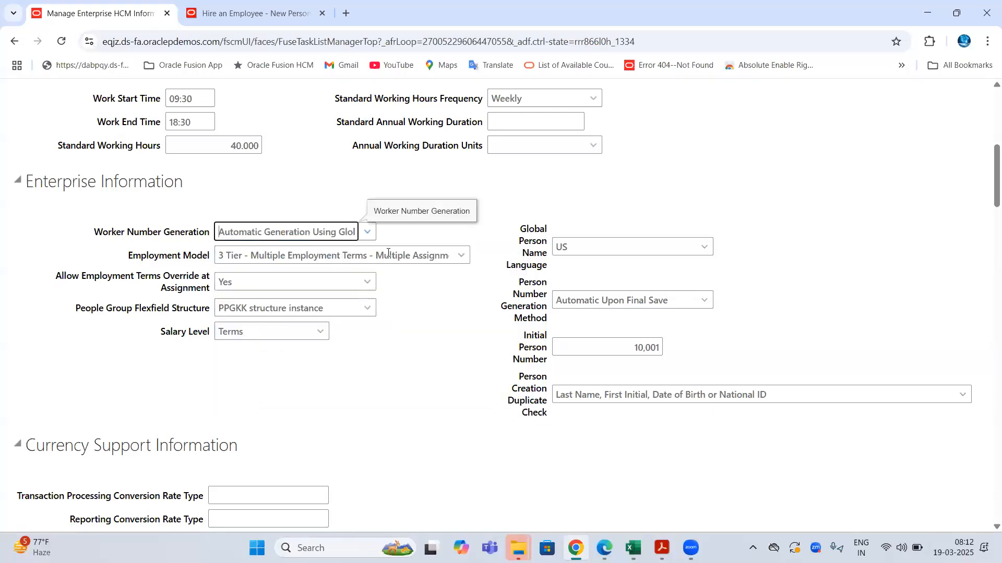
pyautogui.hotkey('ctrl', 'a')
pyautogui.hotkey('ctrl', 'c')
pyautogui.hotkey('alt', 'Tab')
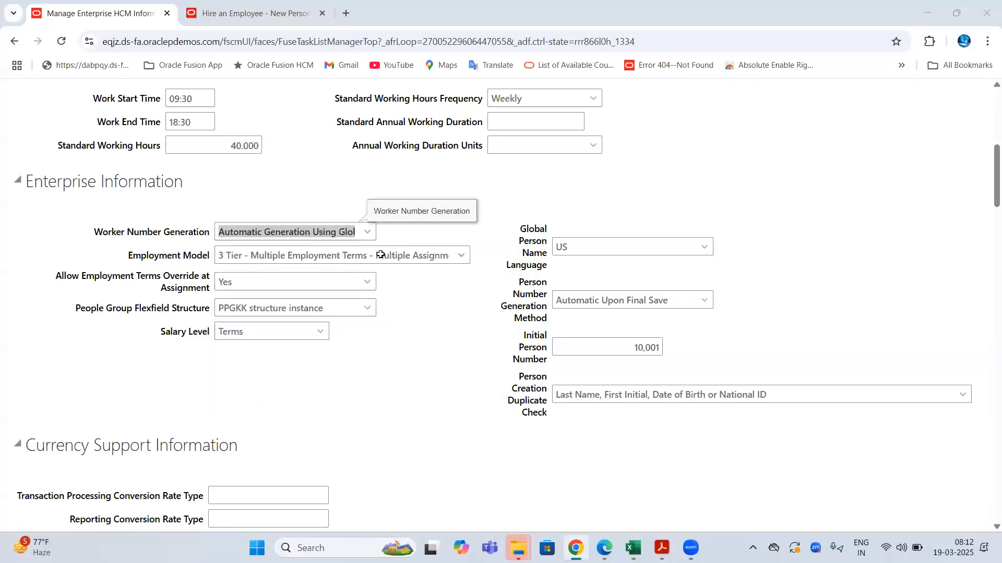
pyautogui.hotkey('ctrl', 'pagedown')
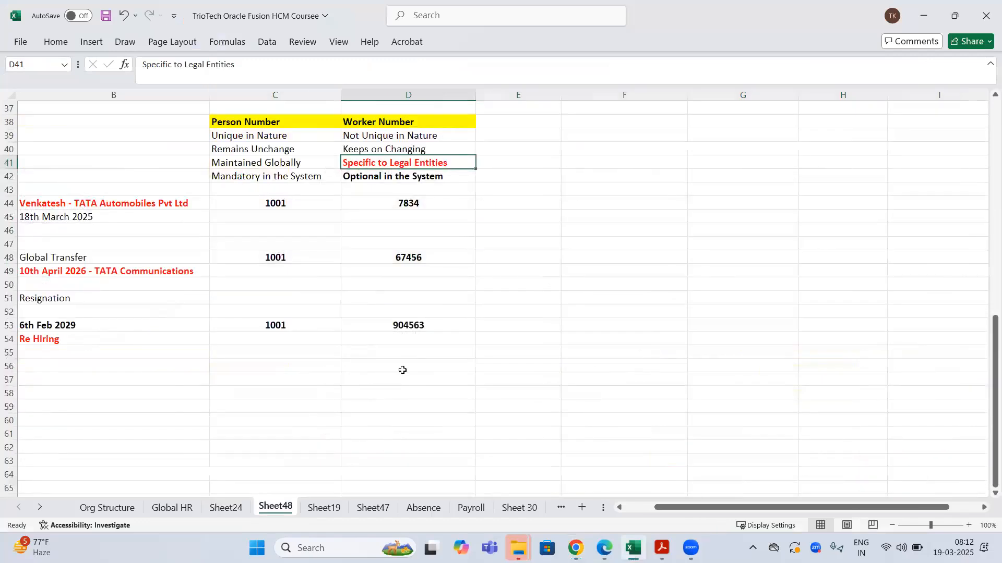
pyautogui.click(402, 370)
pyautogui.hotkey('ctrl', 'v')
pyautogui.hotkey('ctrl', 'b')
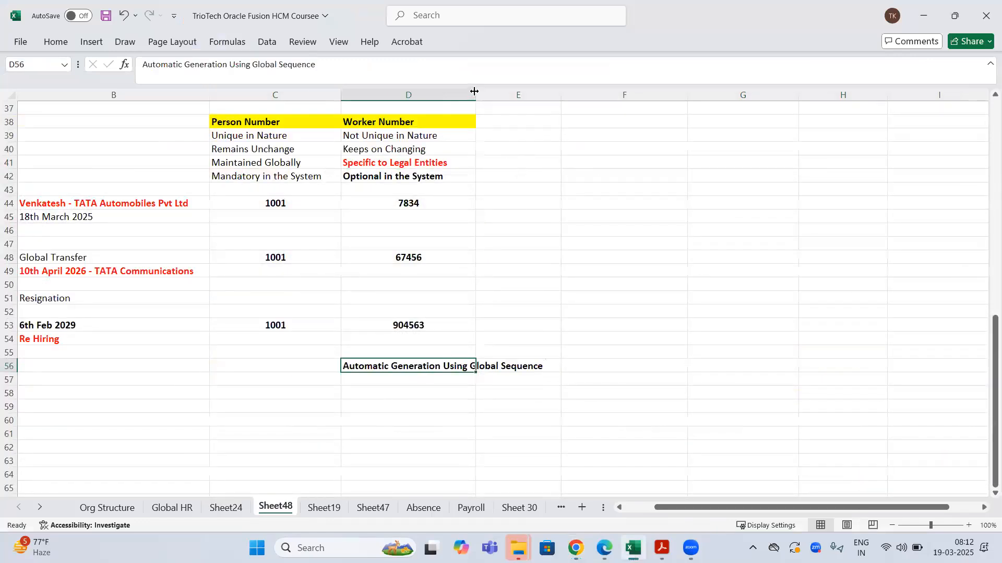
pyautogui.hotkey('alt', 'Tab')
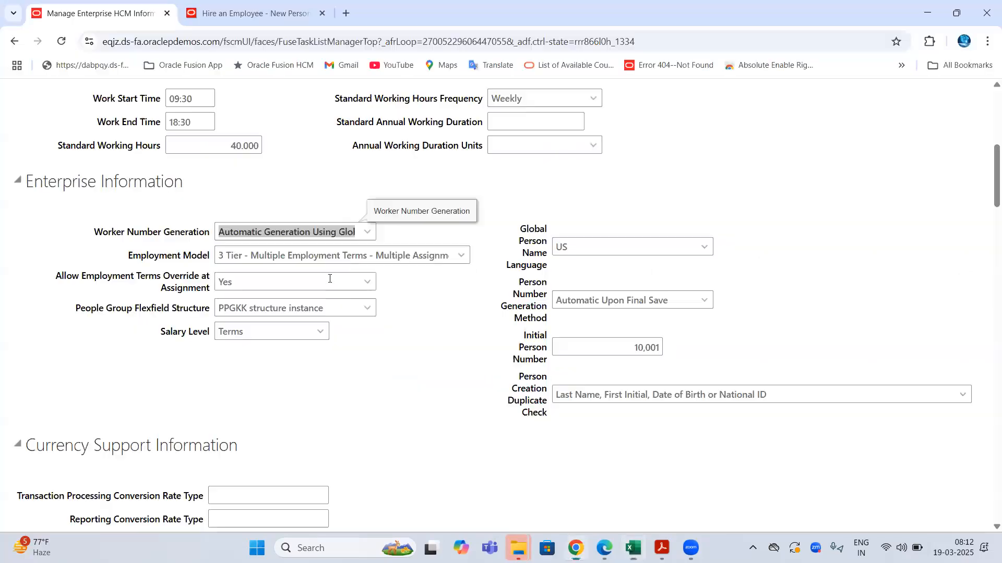
# - Set Worker Number Generation to Automatic Generation Using Legal Employer Sequence and note Initial Person Number 10,001
pyautogui.click(368, 233)
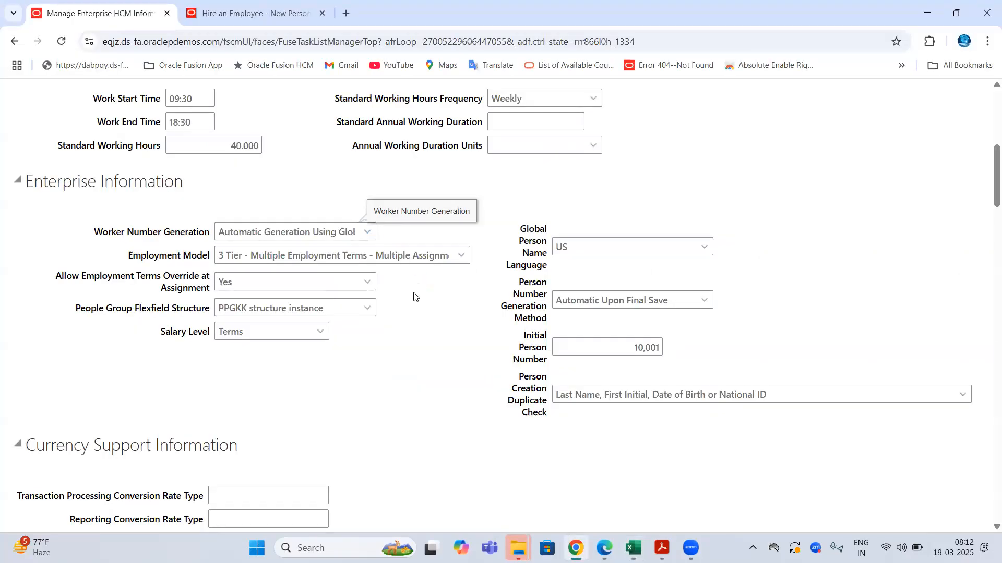
pyautogui.click(294, 361)
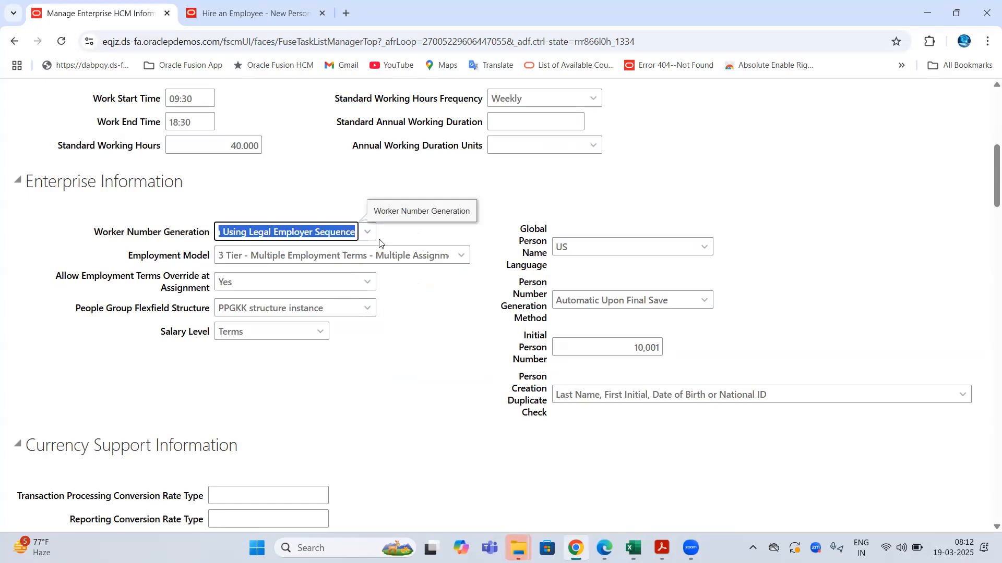
pyautogui.moveTo(519, 282); pyautogui.dragTo(545, 366)
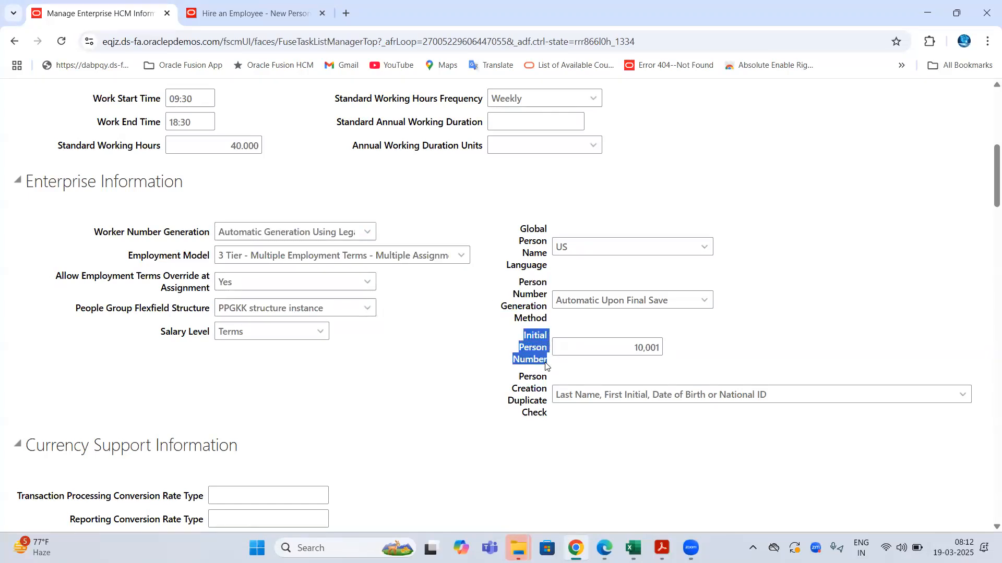
pyautogui.doubleClick(634, 348)
pyautogui.moveTo(524, 339); pyautogui.dragTo(550, 355)
pyautogui.doubleClick(634, 350)
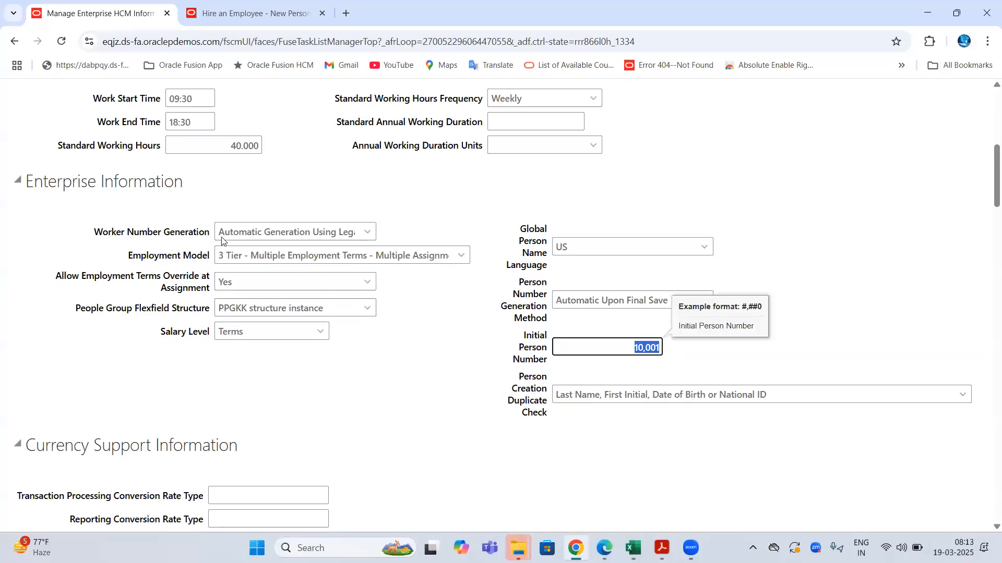
# - Recheck the Worker Number Generation and Initial Person Number 10,001 settings, then move to the Excel notes
pyautogui.moveTo(85, 236); pyautogui.dragTo(203, 239)
pyautogui.click(368, 232)
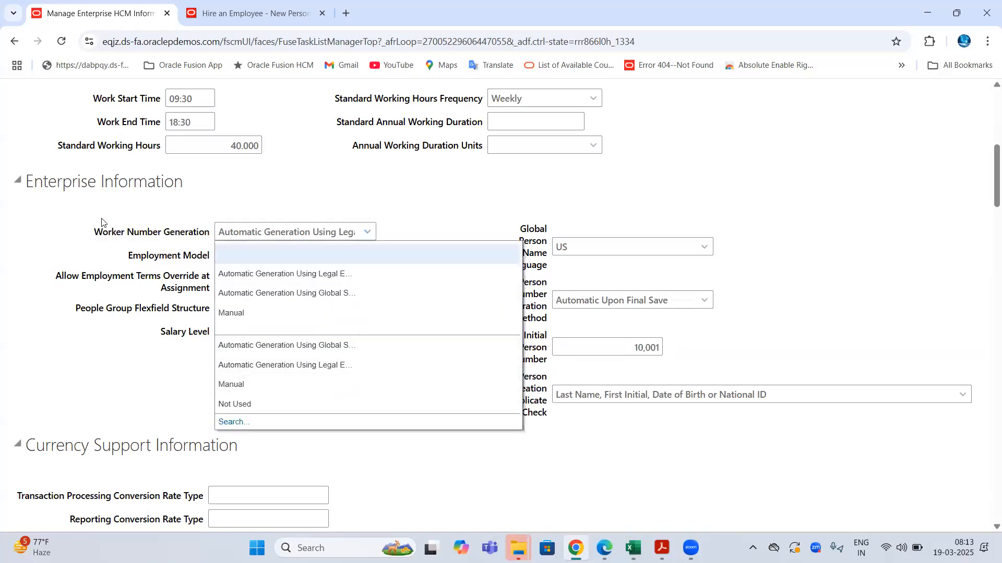
pyautogui.moveTo(181, 231); pyautogui.dragTo(161, 255)
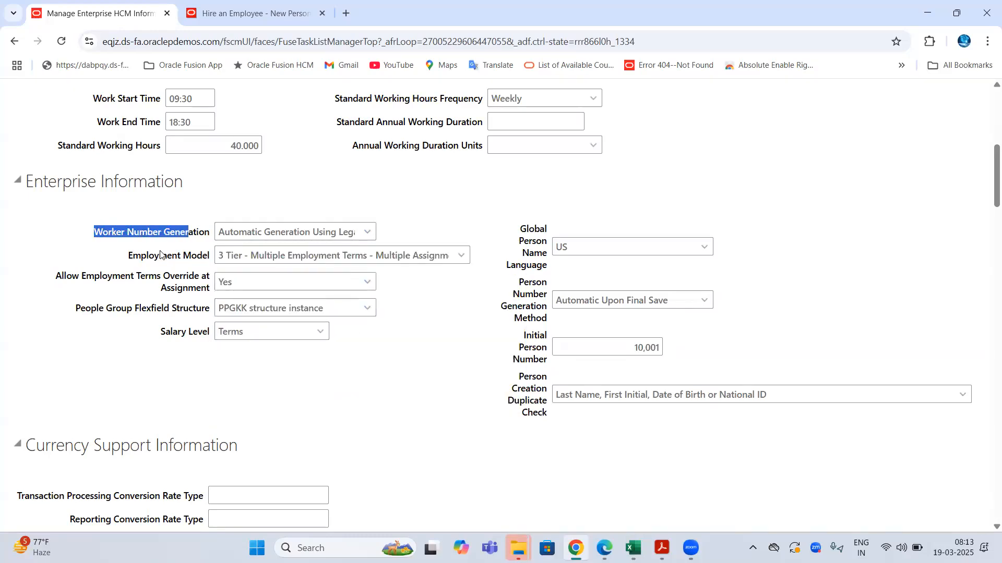
pyautogui.click(188, 39)
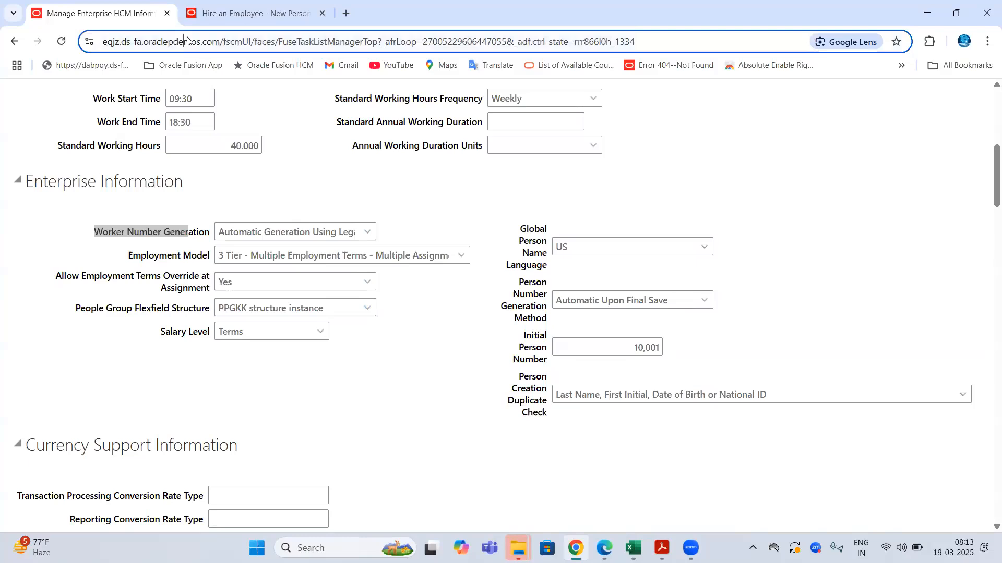
pyautogui.click(311, 191)
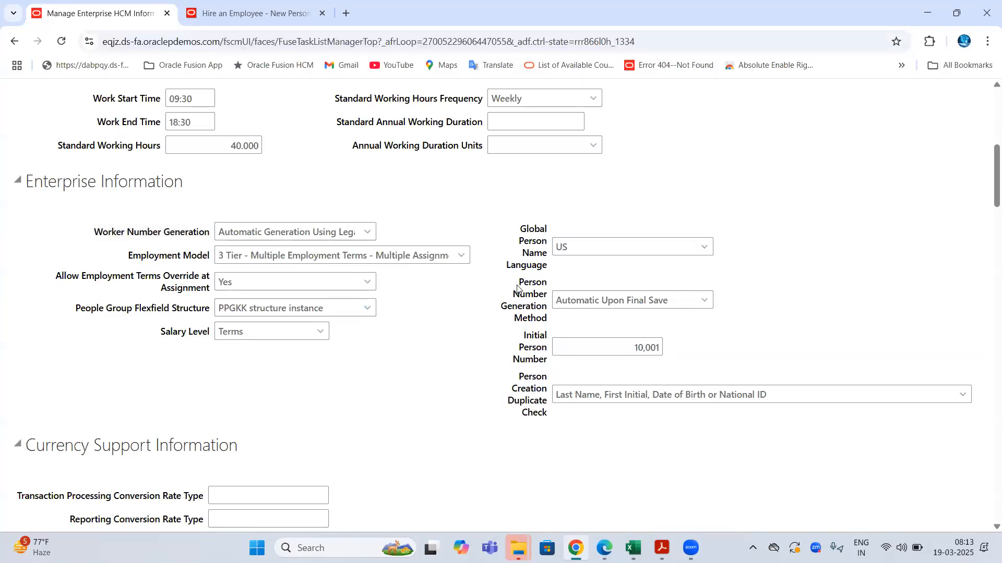
pyautogui.moveTo(535, 280); pyautogui.dragTo(549, 363)
pyautogui.moveTo(627, 345); pyautogui.dragTo(672, 350)
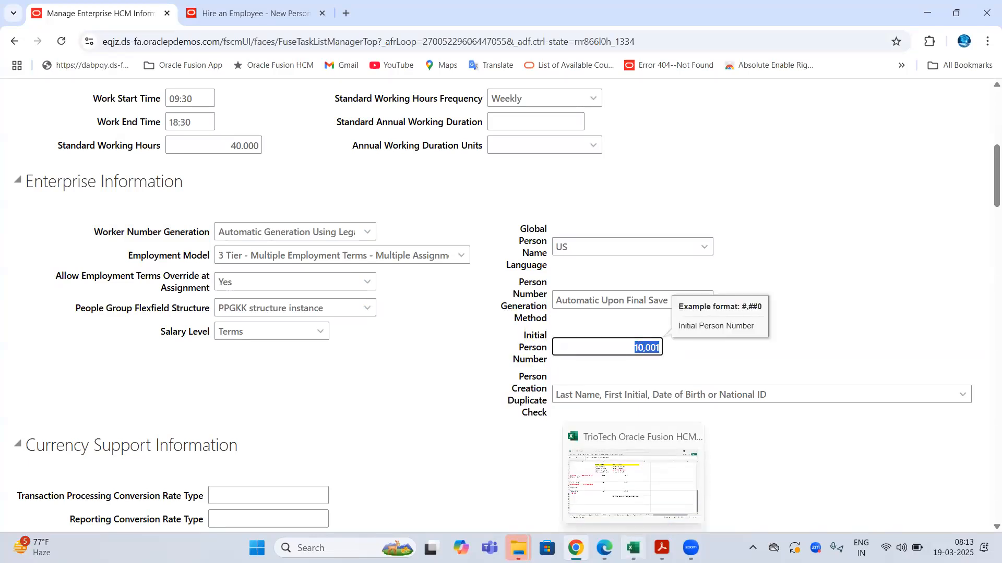
pyautogui.click(633, 548)
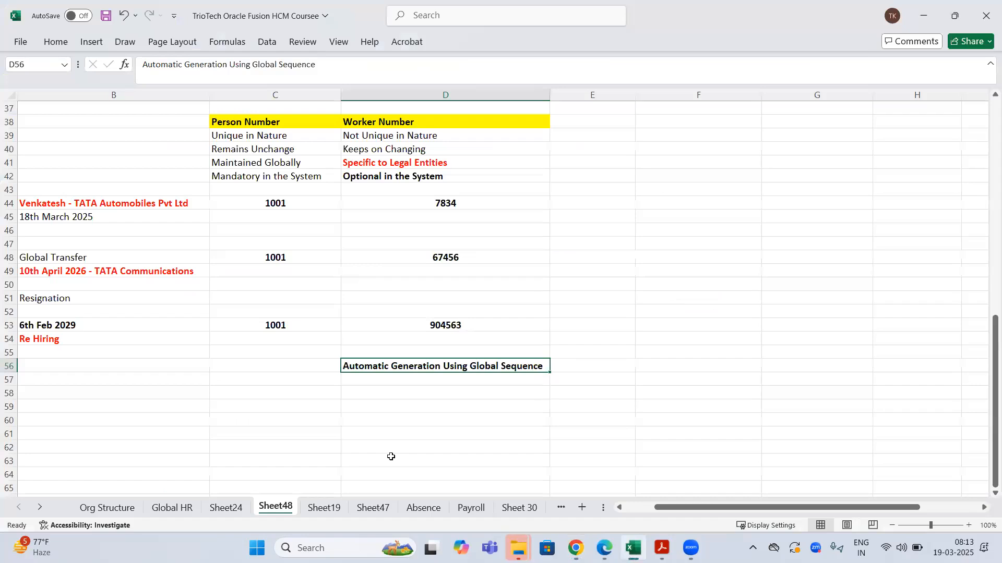
# - Paste the Legal Employer Sequence note into D63 in bold and autofit column D
pyautogui.click(391, 457)
pyautogui.write('Automatic Generation Using Legal Employer Sequence')
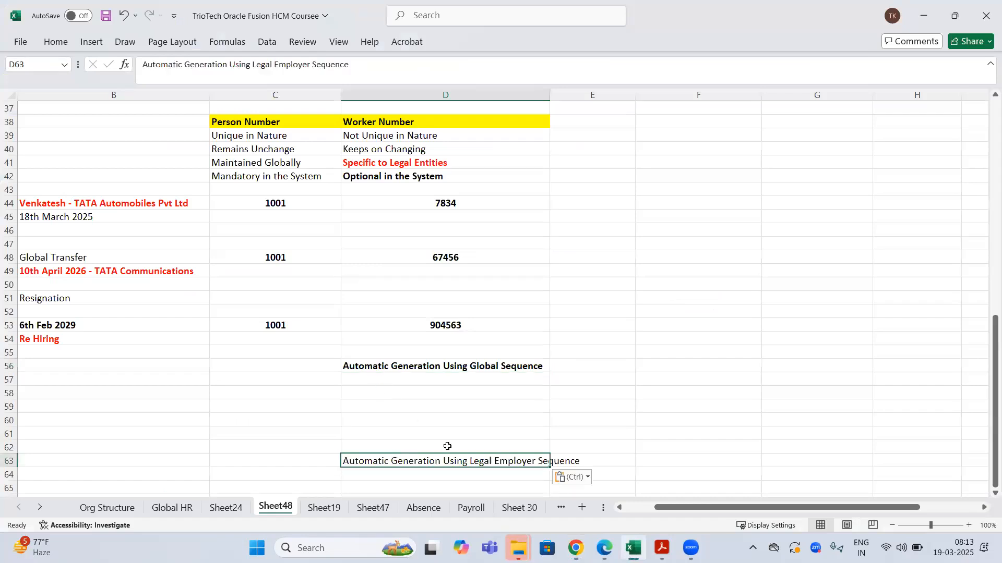
pyautogui.hotkey('ctrl', 'b')
pyautogui.click(492, 362)
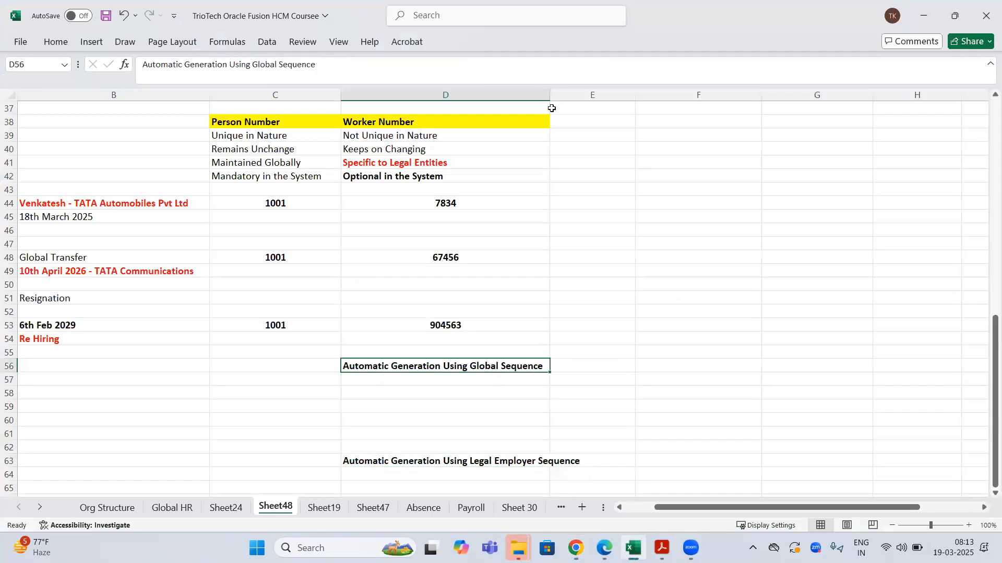
pyautogui.doubleClick(548, 91)
pyautogui.scroll(-2, 496, 291)
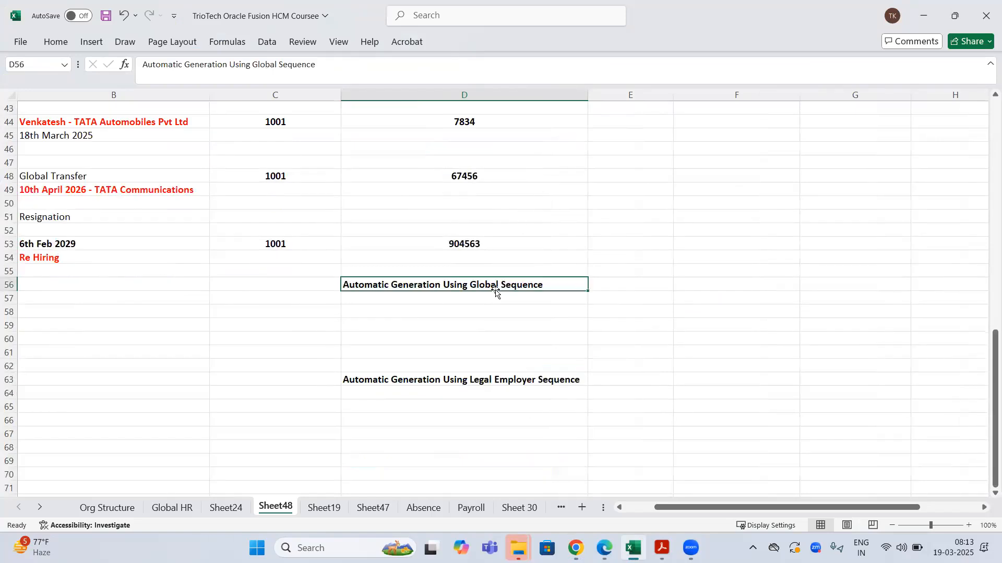
pyautogui.scroll(3, 497, 292)
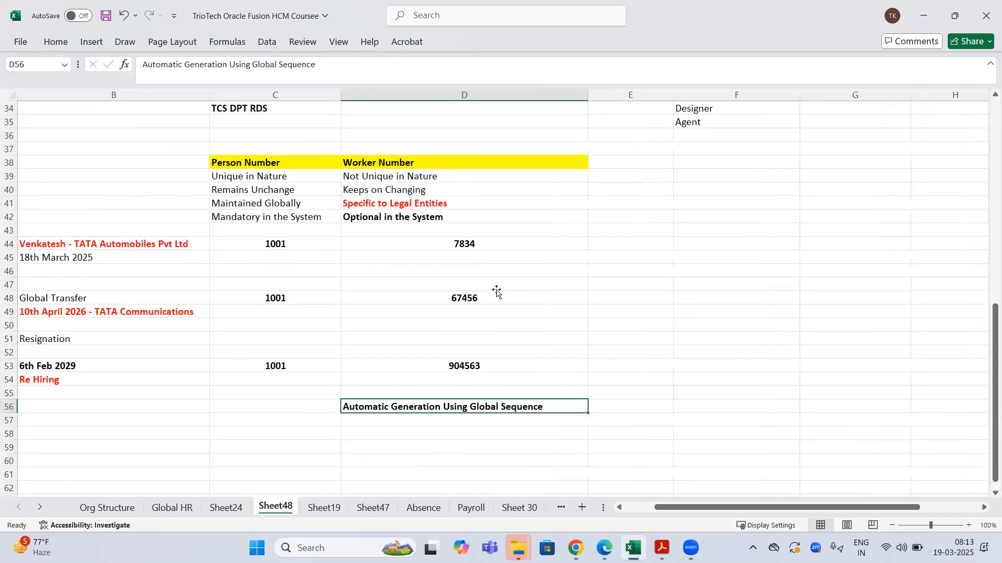
# - Copy TATA Automobiles Pvt Ltd from B44 into D57
pyautogui.click(132, 244)
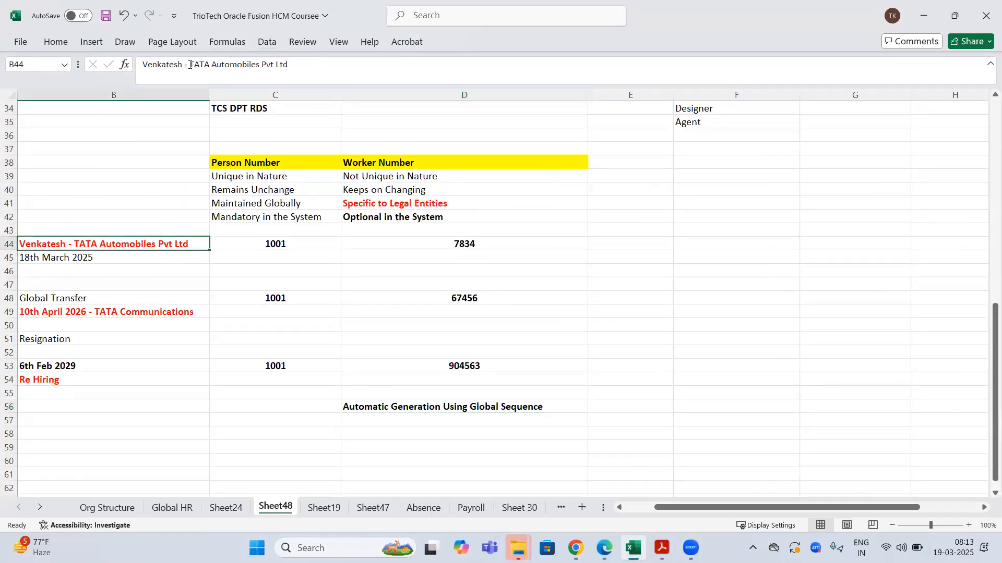
pyautogui.moveTo(189, 64); pyautogui.dragTo(288, 64)
pyautogui.hotkey('ctrl', 'c')
pyautogui.scroll(-2, 448, 334)
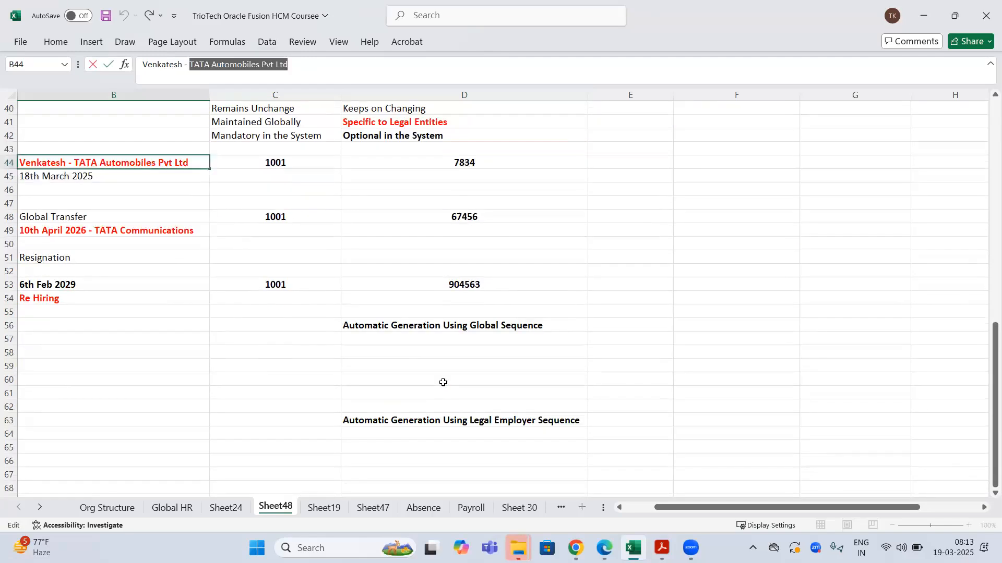
pyautogui.click(443, 383)
pyautogui.click(415, 340)
pyautogui.hotkey('ctrl', 'v')
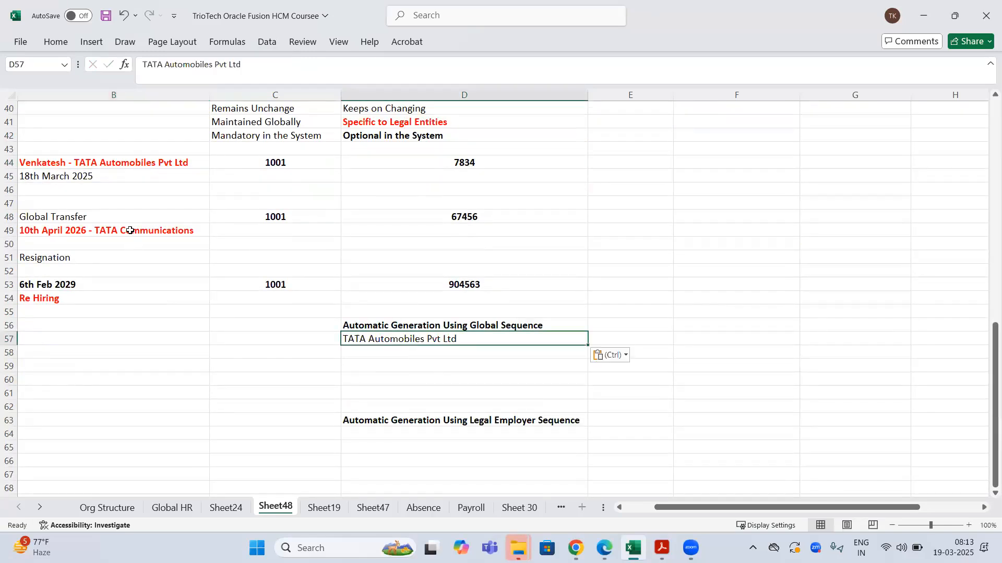
# - Copy TATA Communications from B49 into E57 and autofit column E
pyautogui.click(130, 230)
pyautogui.moveTo(206, 64); pyautogui.dragTo(301, 61)
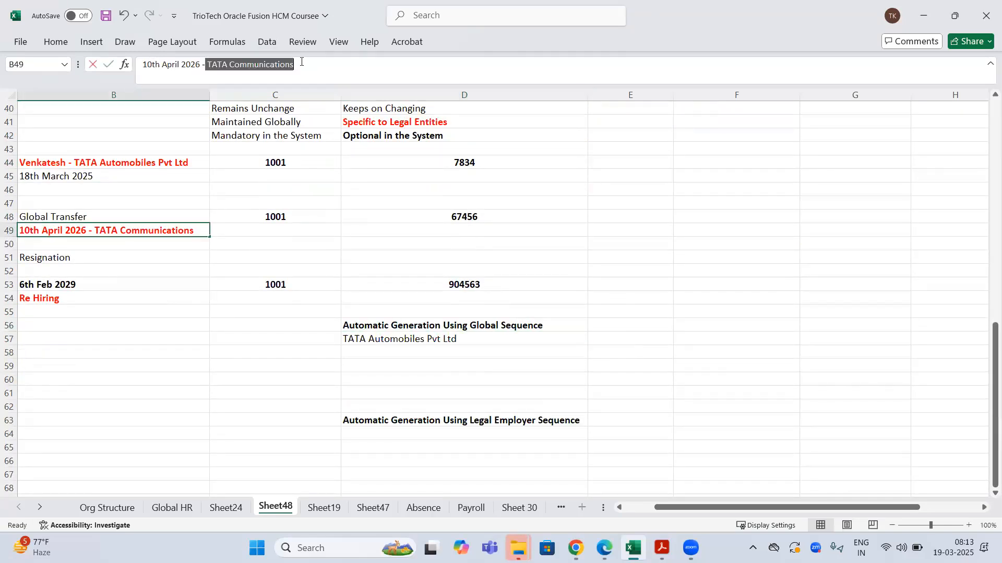
pyautogui.hotkey('ctrl', 'c')
pyautogui.click(630, 339)
pyautogui.hotkey('ctrl', 'v')
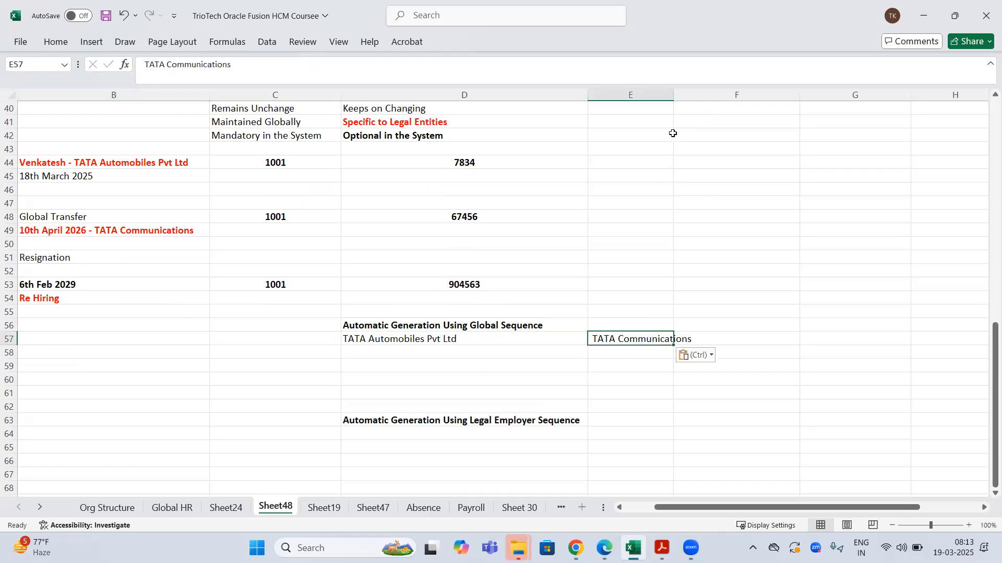
pyautogui.doubleClick(674, 96)
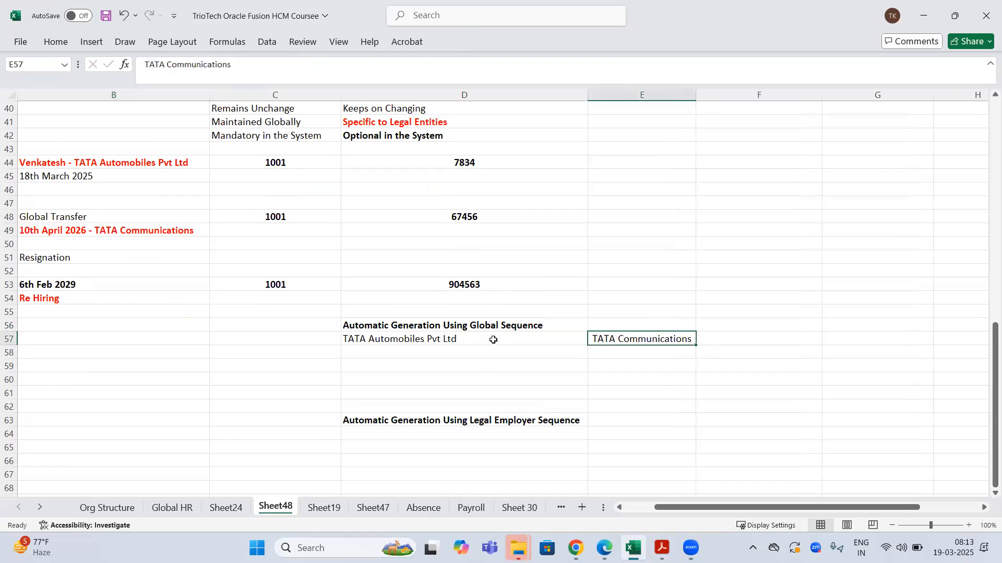
# - Format the employer headings in D57:E57 bold and red
pyautogui.moveTo(492, 340); pyautogui.dragTo(598, 338)
pyautogui.hotkey('ctrl', 'b')
pyautogui.rightClick(619, 340)
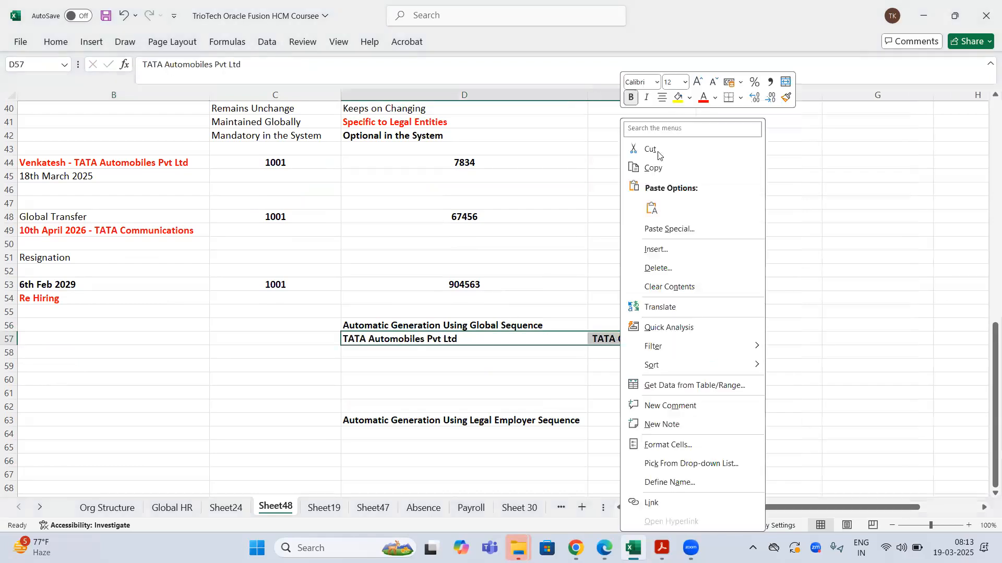
pyautogui.click(702, 99)
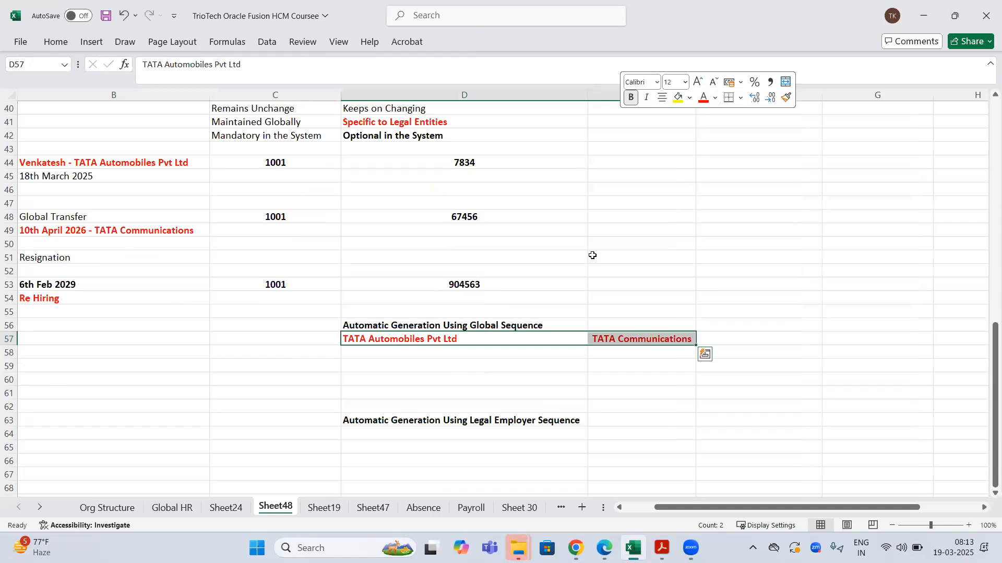
pyautogui.click(455, 363)
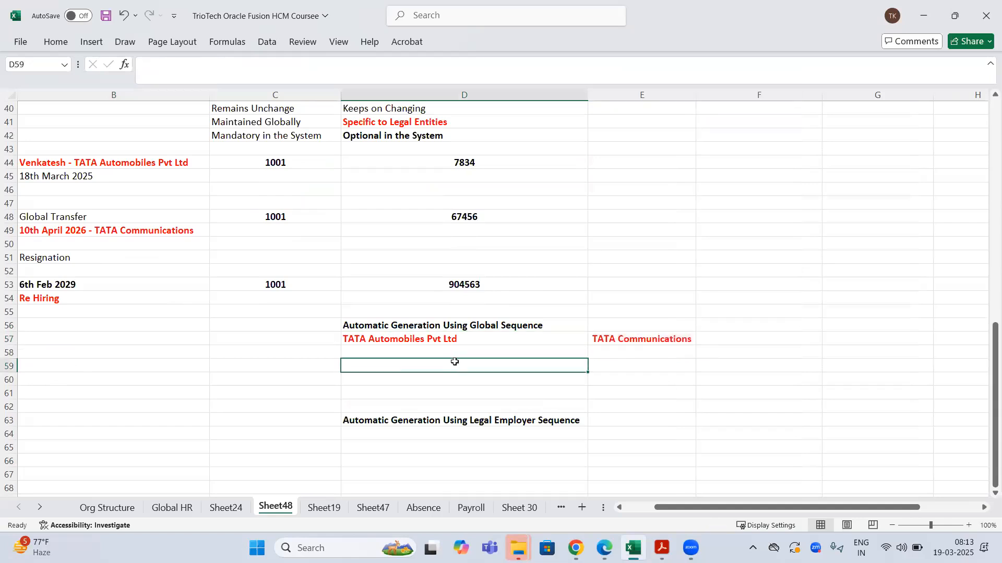
# - Enter worker numbers 1, 2, 3 in D58:D60 under TATA Automobiles Pvt Ltd
pyautogui.click(446, 327)
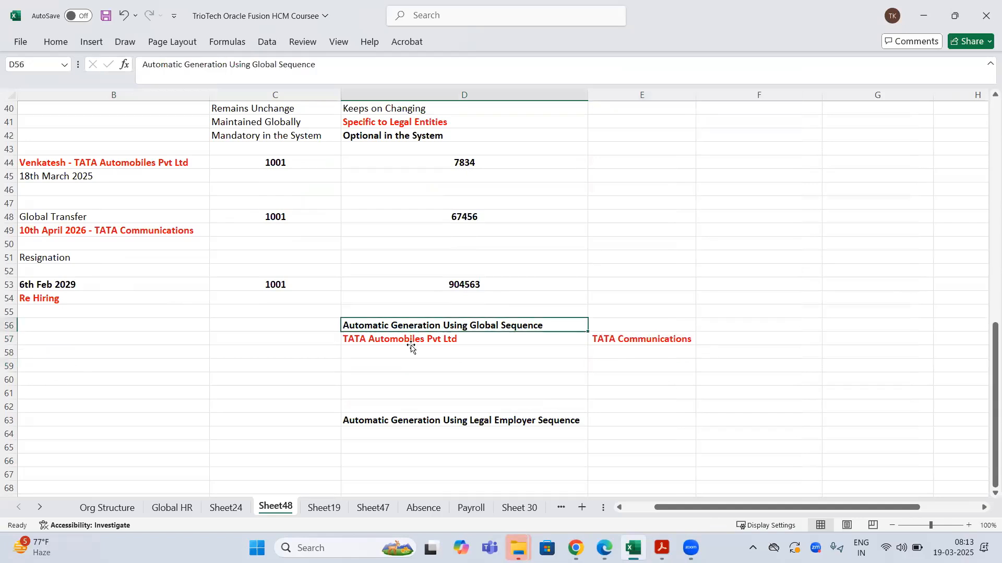
pyautogui.click(431, 340)
pyautogui.click(464, 354)
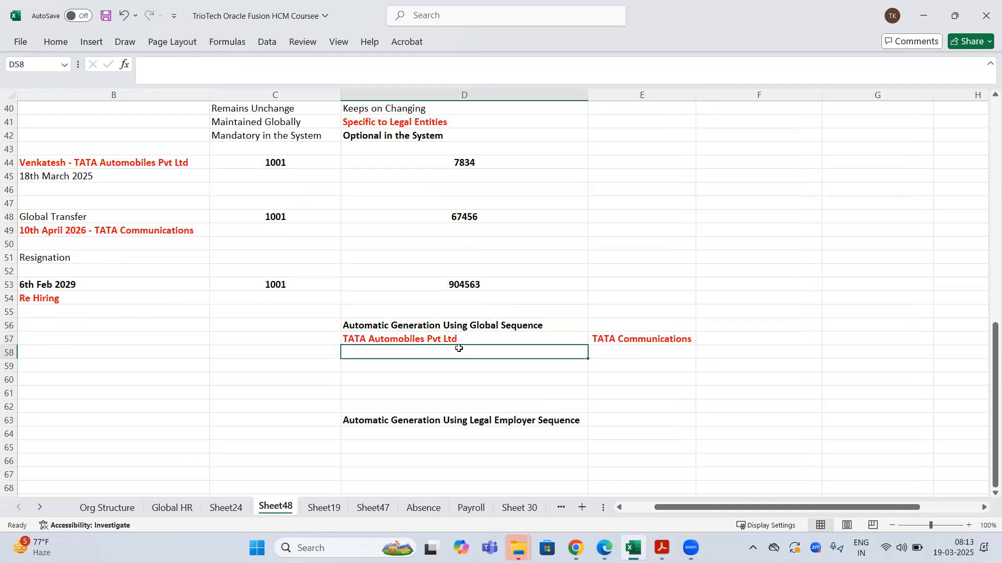
pyautogui.click(454, 337)
pyautogui.click(453, 354)
pyautogui.write('1')
pyautogui.click(515, 366)
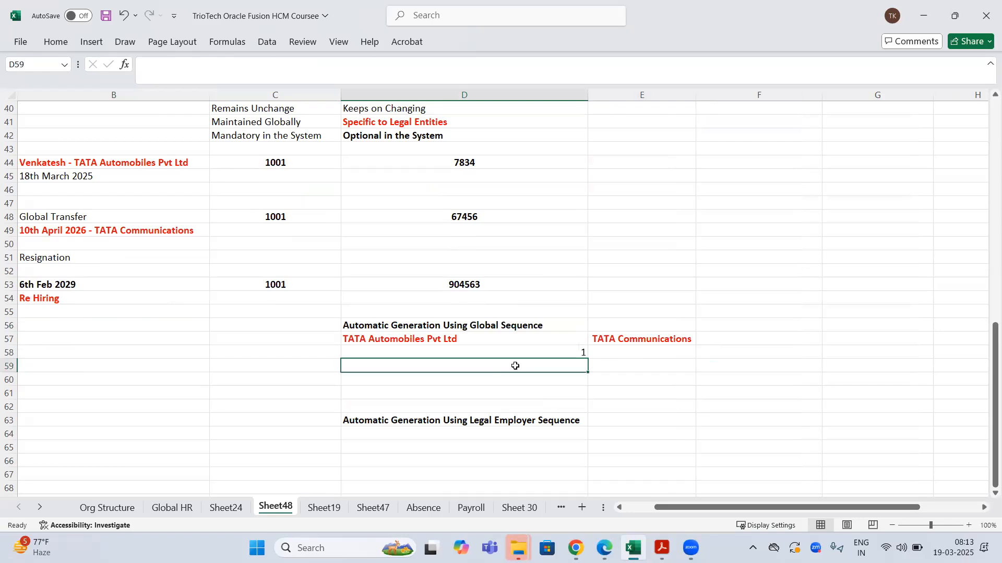
pyautogui.write('2')
pyautogui.press('Return')
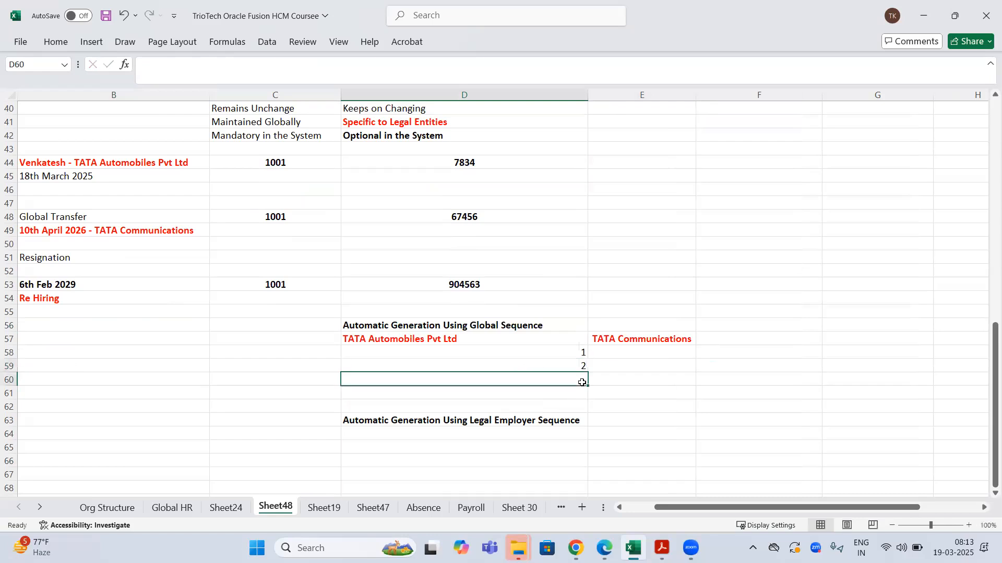
pyautogui.write('3')
pyautogui.click(626, 376)
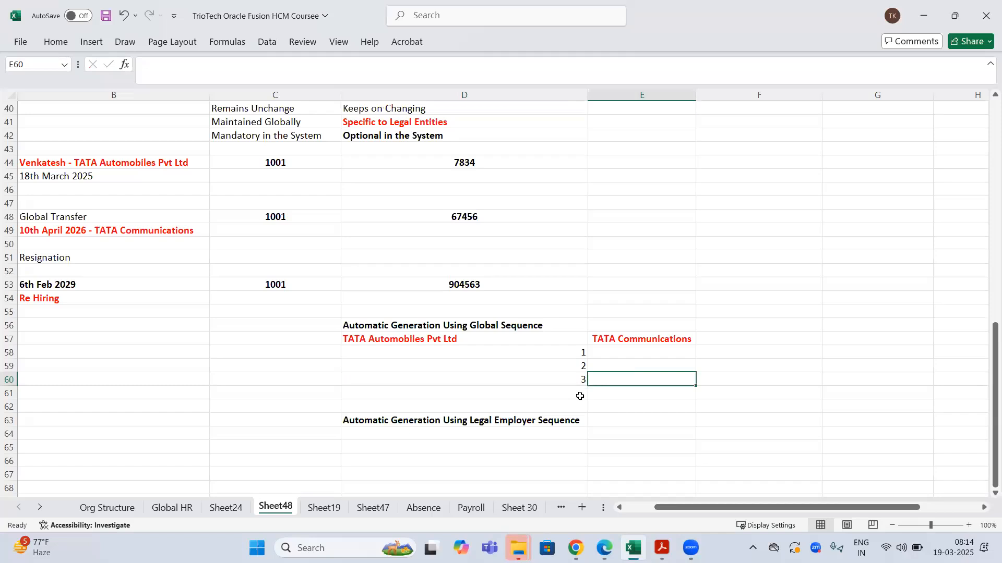
# - Enter worker numbers 4 and 5 in E58:E59 under TATA Communications
pyautogui.click(580, 397)
pyautogui.click(648, 342)
pyautogui.click(670, 352)
pyautogui.write('4')
pyautogui.click(672, 374)
pyautogui.click(677, 366)
pyautogui.write('5')
pyautogui.click(661, 383)
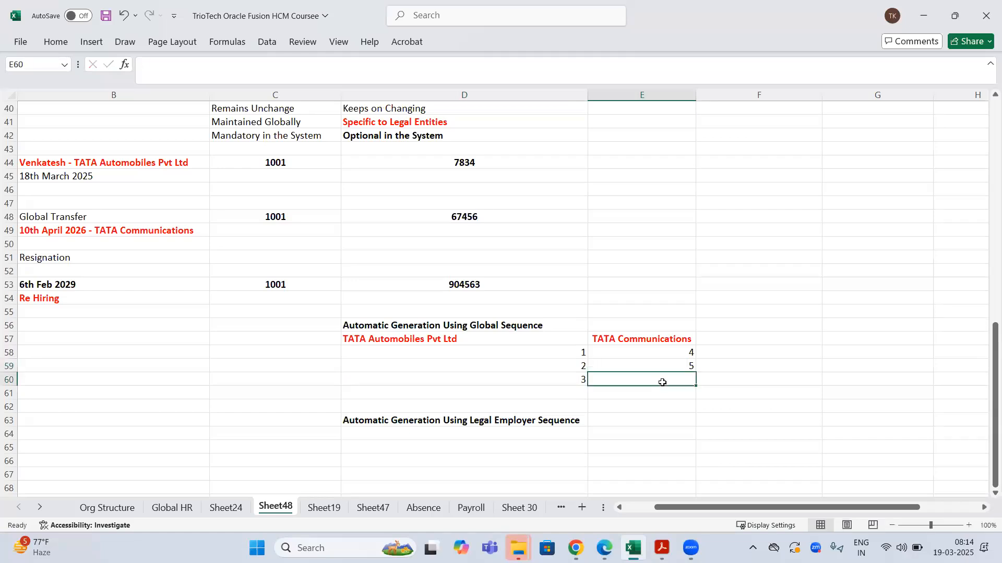
# - Add worker number 6 in D61 under TATA Automobiles Pvt Ltd
pyautogui.click(477, 340)
pyautogui.click(579, 395)
pyautogui.write('6')
pyautogui.click(624, 390)
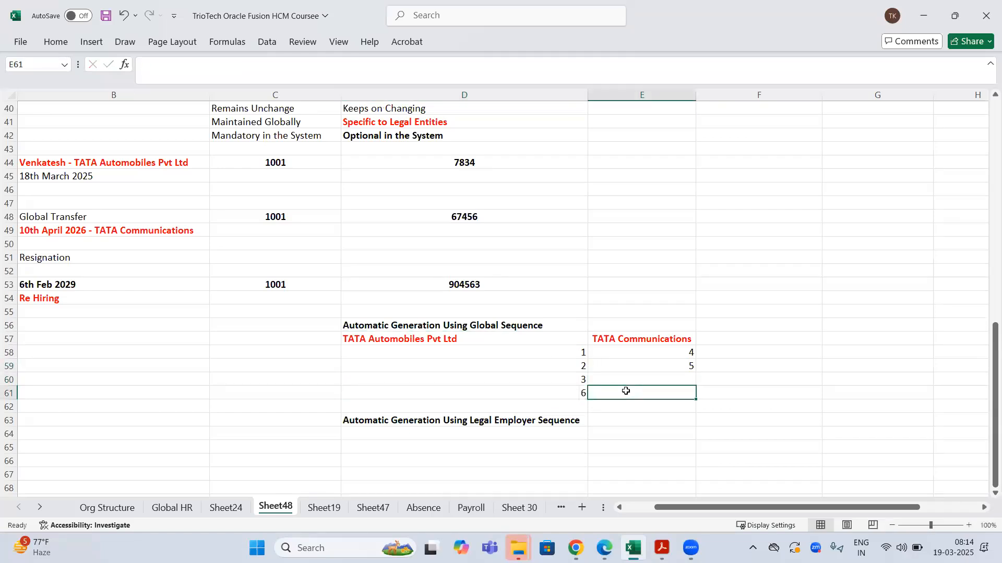
pyautogui.click(489, 323)
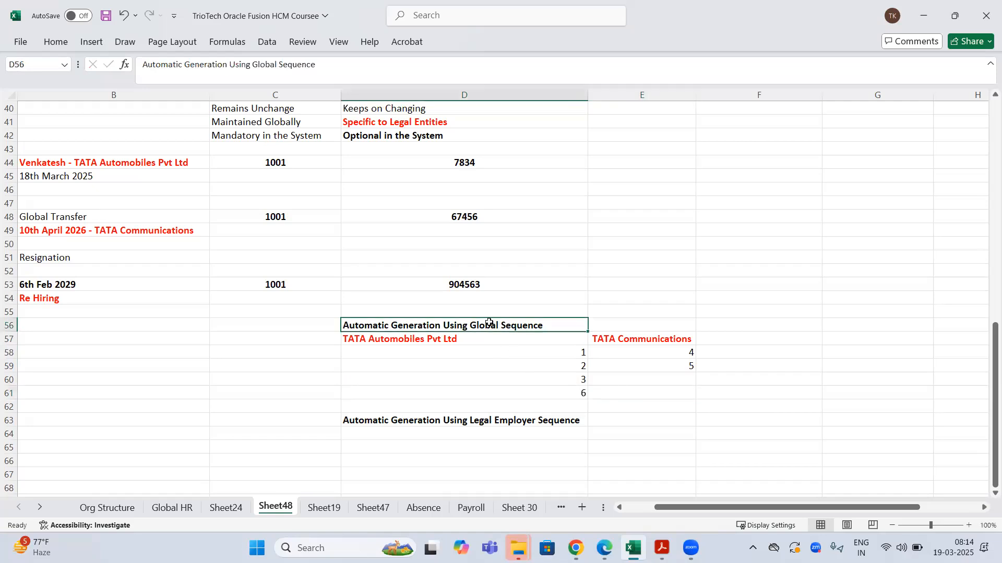
# - Review the global-sequence numbers 1, 2, 3, 6 and 4, 5 under each employer
pyautogui.moveTo(495, 340); pyautogui.dragTo(894, 339)
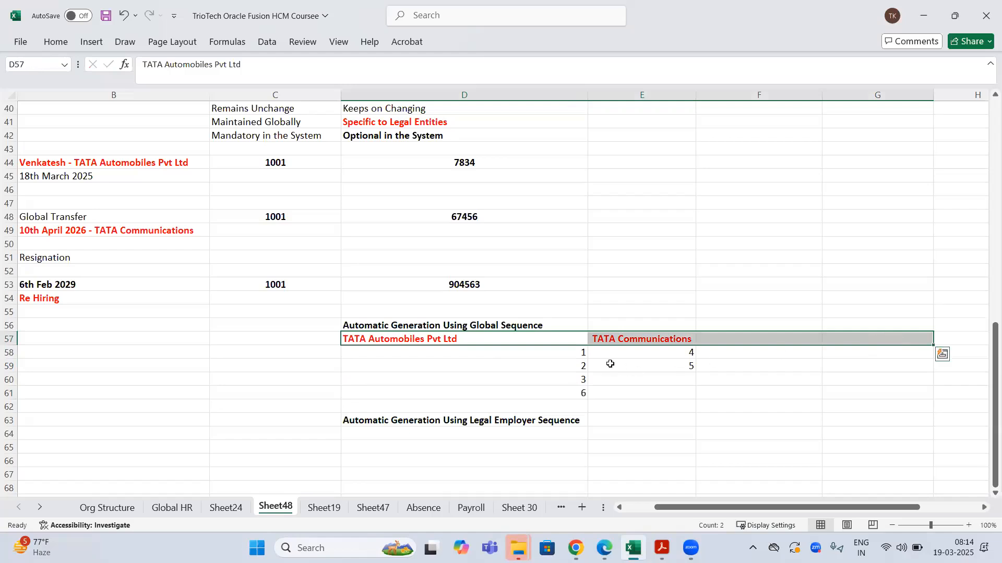
pyautogui.moveTo(581, 353); pyautogui.dragTo(689, 387)
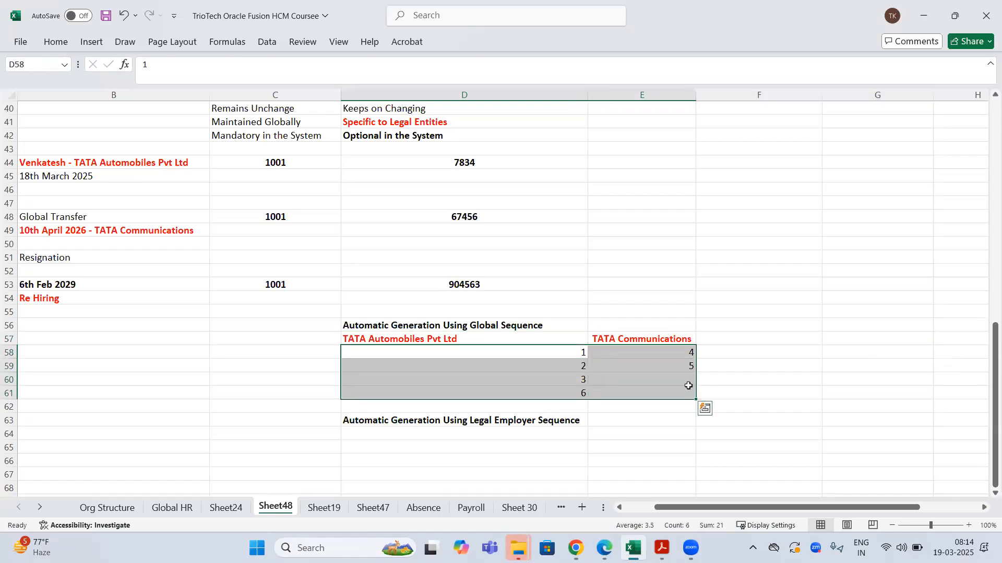
pyautogui.moveTo(573, 351); pyautogui.dragTo(581, 393)
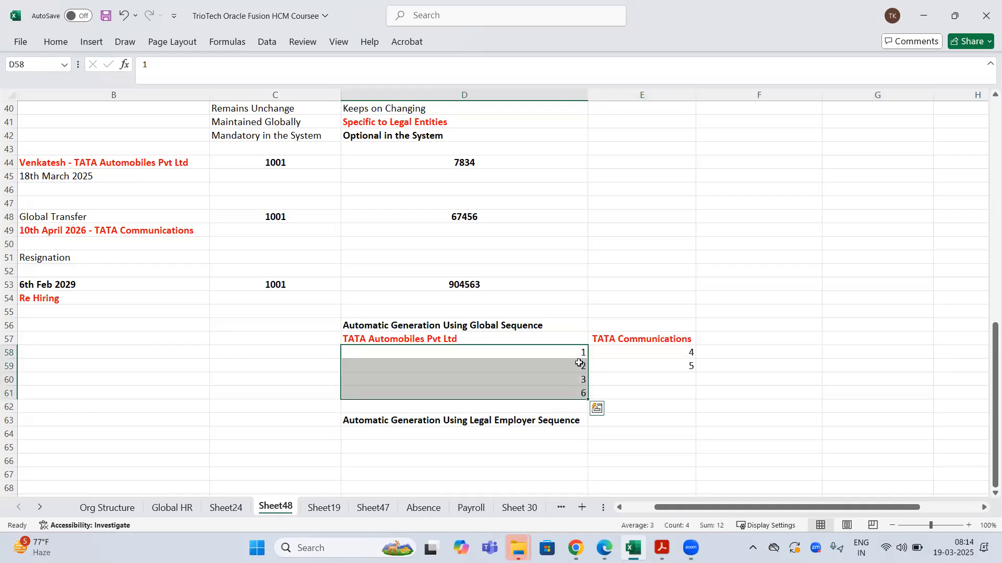
pyautogui.moveTo(576, 353); pyautogui.dragTo(581, 408)
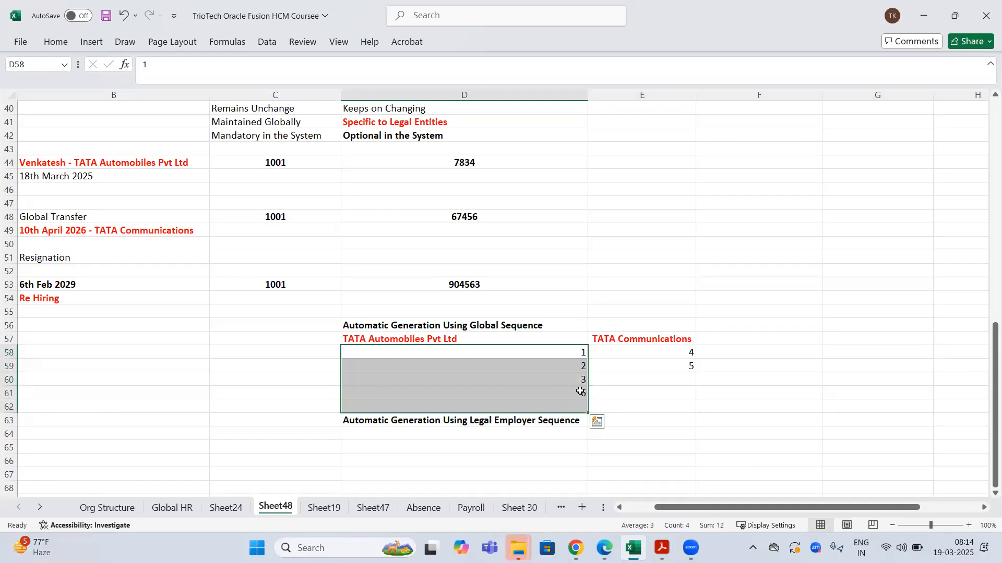
pyautogui.click(580, 392)
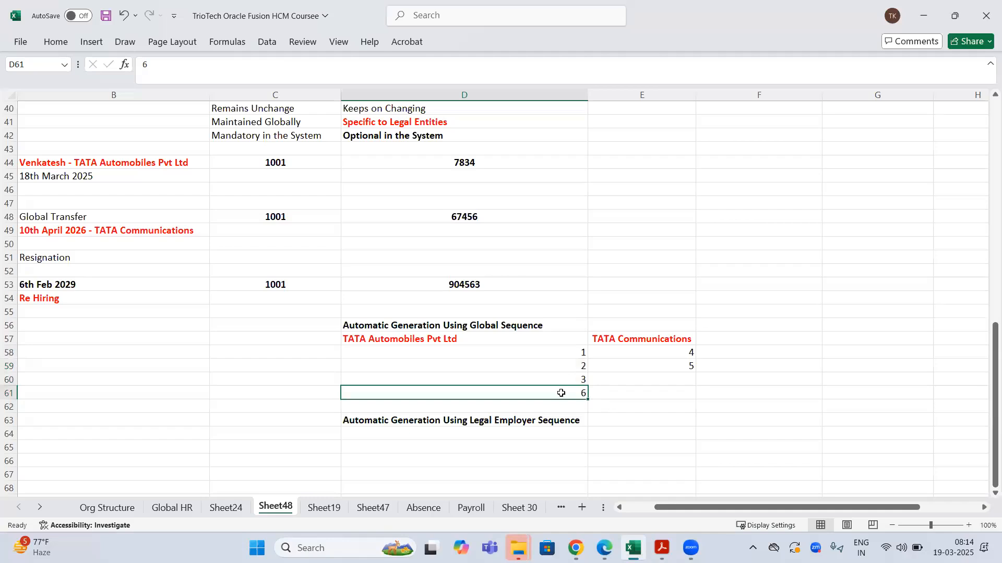
pyautogui.moveTo(693, 351)
pyautogui.mouseDown()
pyautogui.moveTo(696, 362)
pyautogui.moveTo(685, 354)
pyautogui.mouseUp()
pyautogui.hotkey('shift', 'Left')
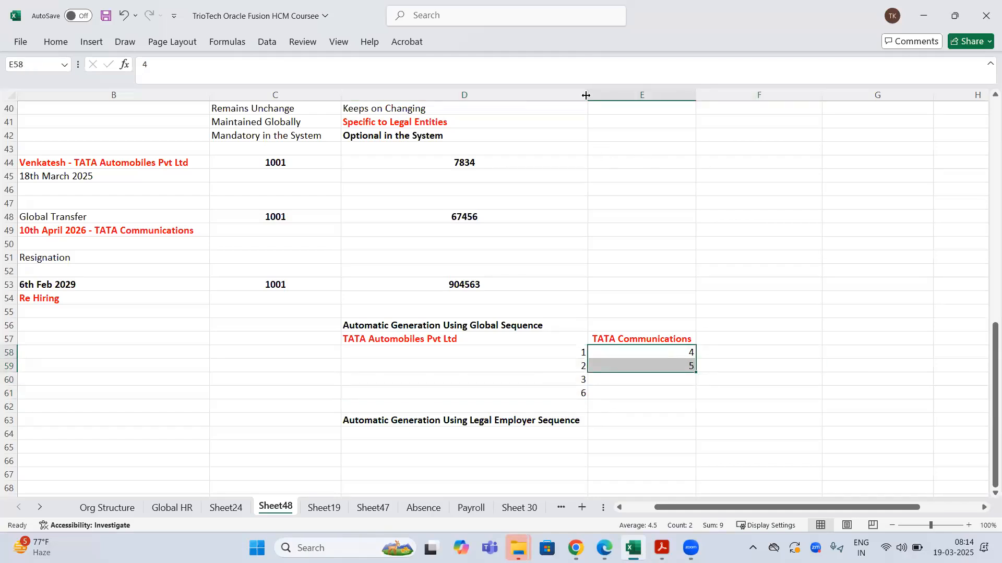
pyautogui.click(587, 123)
pyautogui.click(685, 352)
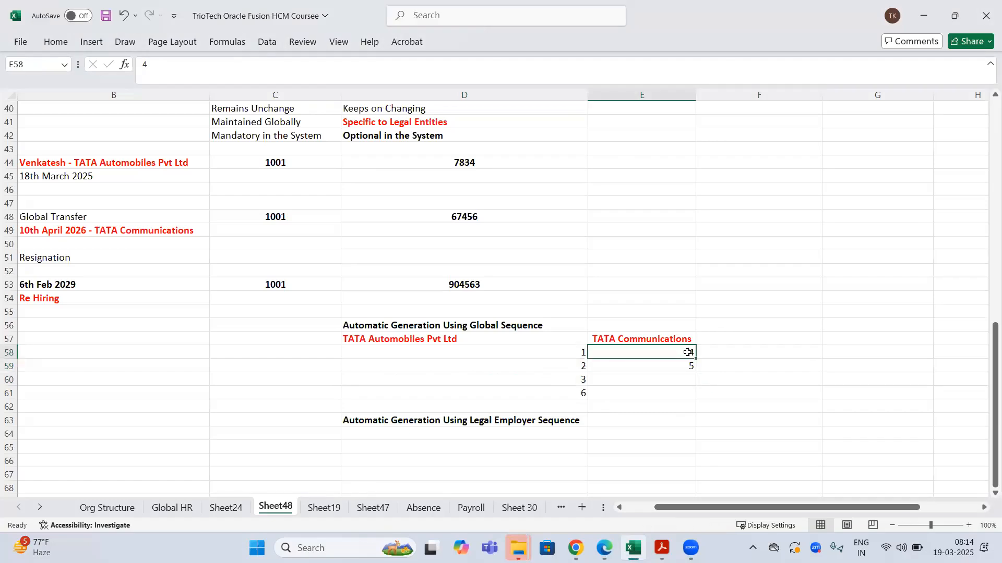
pyautogui.click(668, 339)
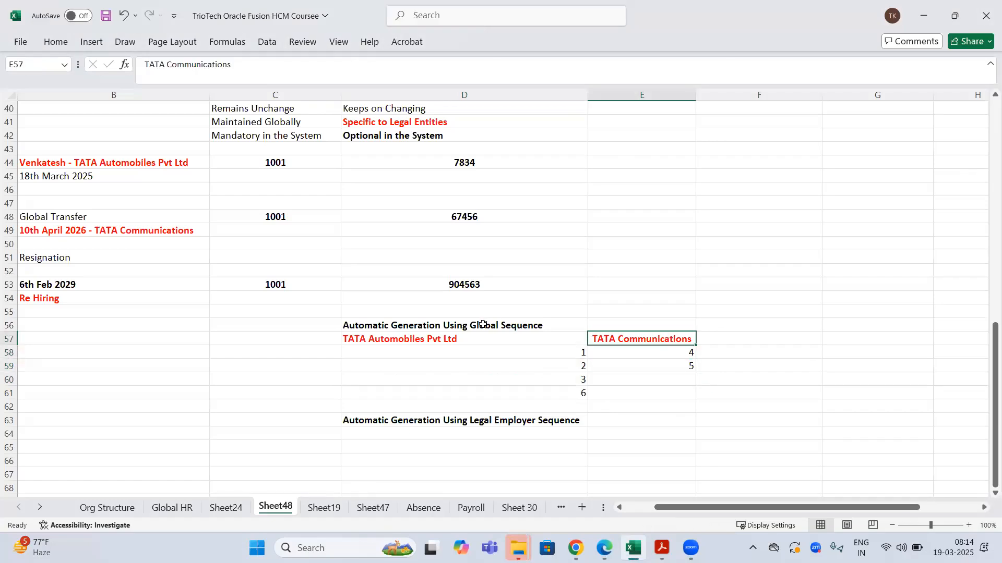
# - Select the two company headers in D57:E57
pyautogui.click(481, 327)
pyautogui.moveTo(433, 342); pyautogui.dragTo(803, 342)
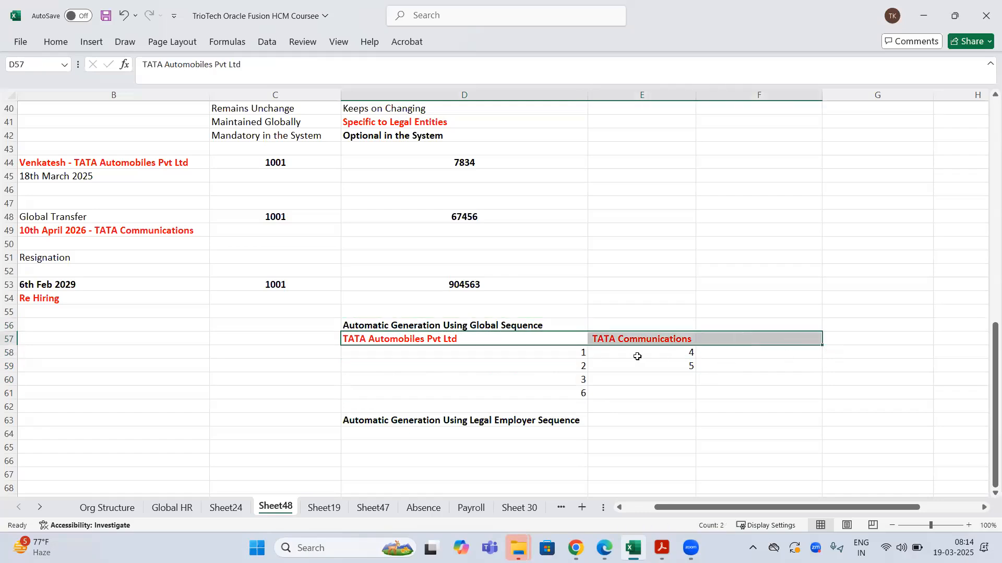
pyautogui.moveTo(574, 358); pyautogui.dragTo(684, 412)
pyautogui.moveTo(509, 337); pyautogui.dragTo(629, 336)
# - Copy the company headers to row 64 and the TATA Automobiles numbers into D65
pyautogui.hotkey('ctrl', 'c')
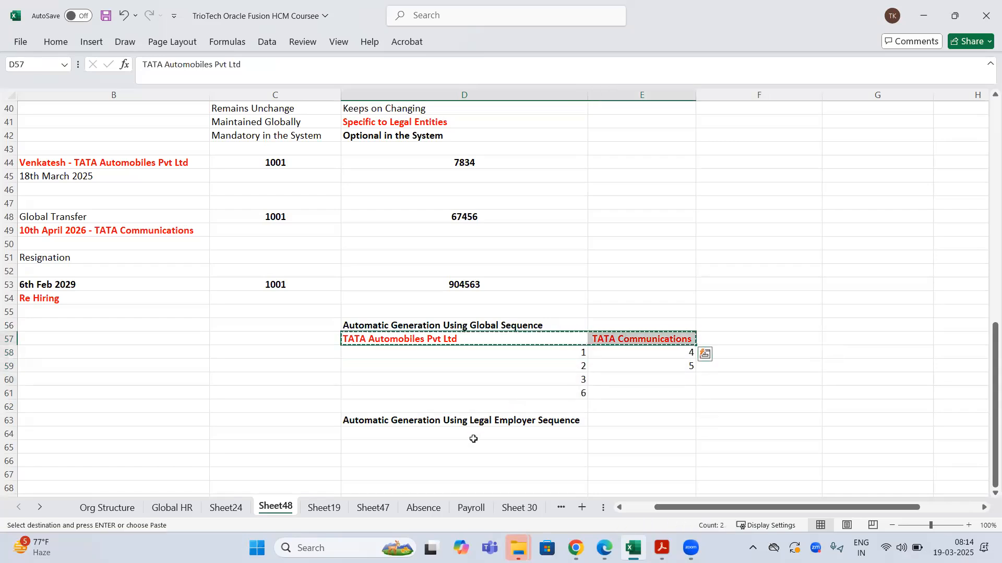
pyautogui.click(472, 434)
pyautogui.hotkey('ctrl', 'v')
pyautogui.scroll(-2, 585, 405)
pyautogui.moveTo(581, 273); pyautogui.dragTo(581, 316)
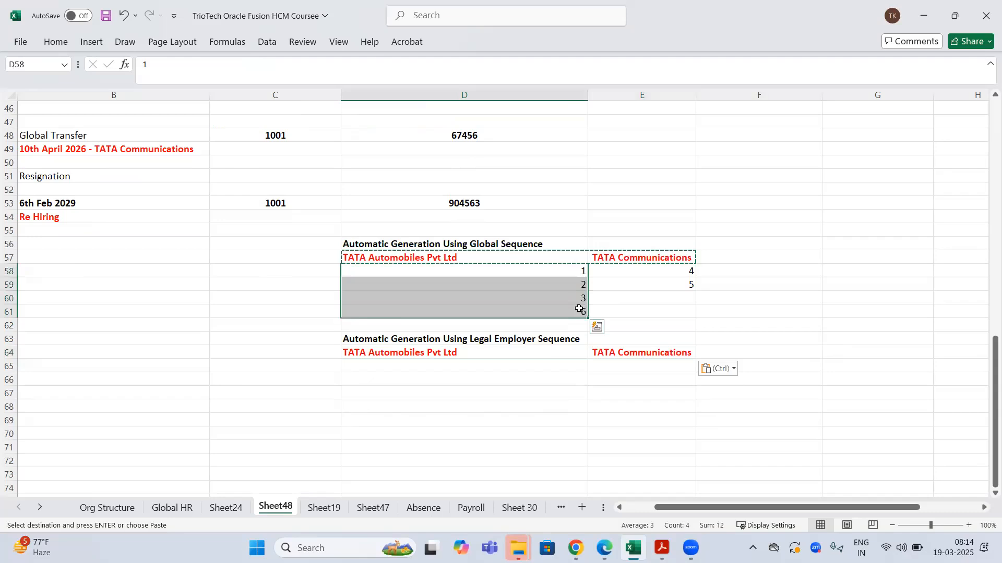
pyautogui.hotkey('ctrl', 'c')
pyautogui.click(530, 365)
pyautogui.hotkey('ctrl', 'v')
# - Change D68 to 4 and copy numbers 1–4 under TATA Communications at E65
pyautogui.doubleClick(572, 406)
pyautogui.write('4')
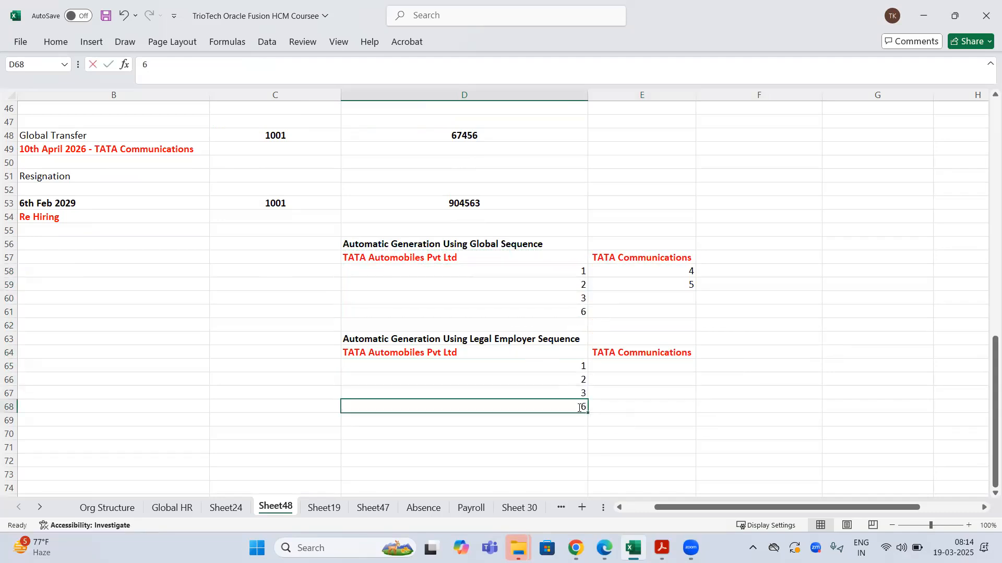
pyautogui.press('BackSpace')
pyautogui.press('Return')
pyautogui.moveTo(576, 369); pyautogui.dragTo(579, 403)
pyautogui.hotkey('ctrl', 'c')
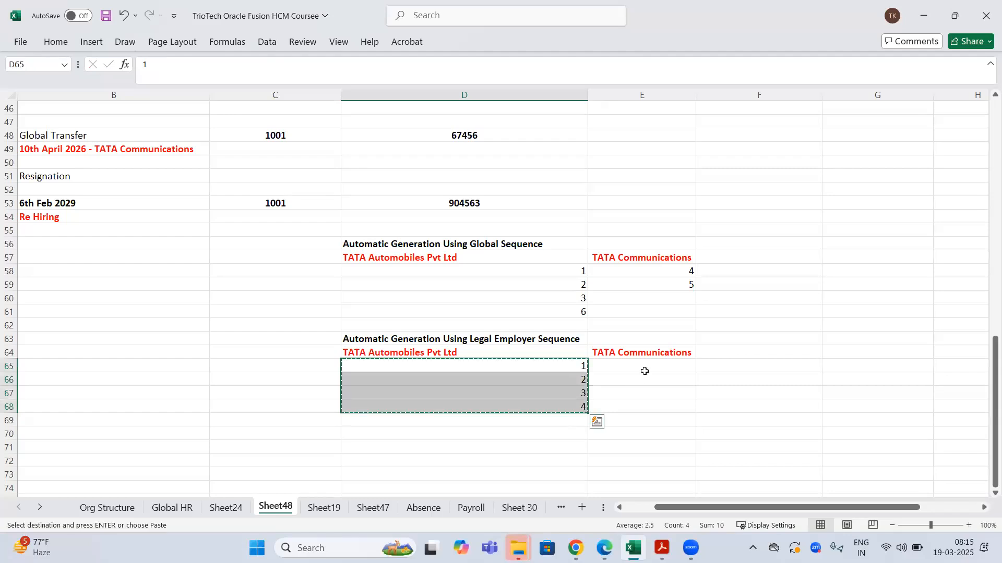
pyautogui.click(644, 365)
pyautogui.hotkey('ctrl', 'v')
# - Save the workbook and check the 1–4 numbering under both employers
pyautogui.hotkey('ctrl', 's')
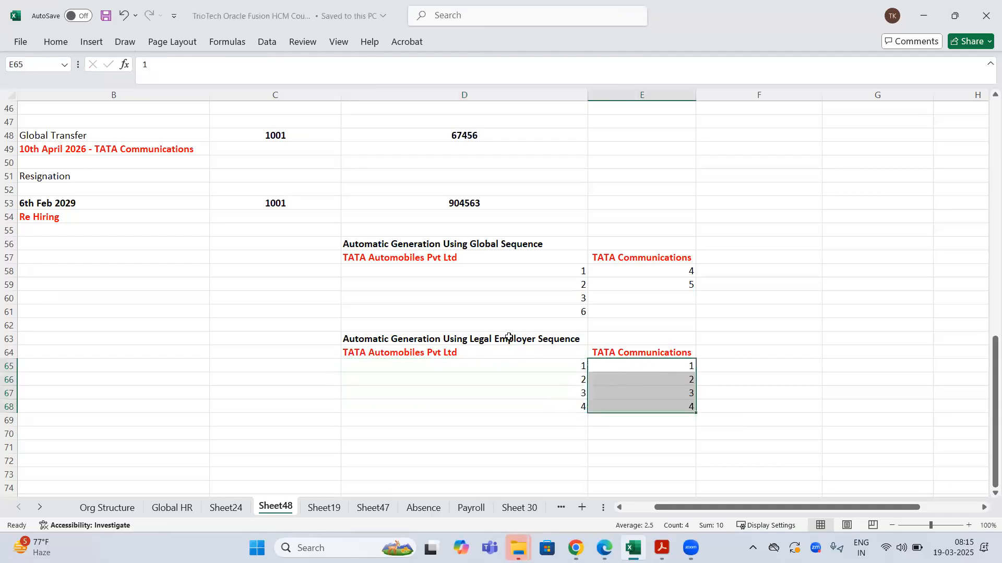
pyautogui.click(522, 340)
pyautogui.click(544, 356)
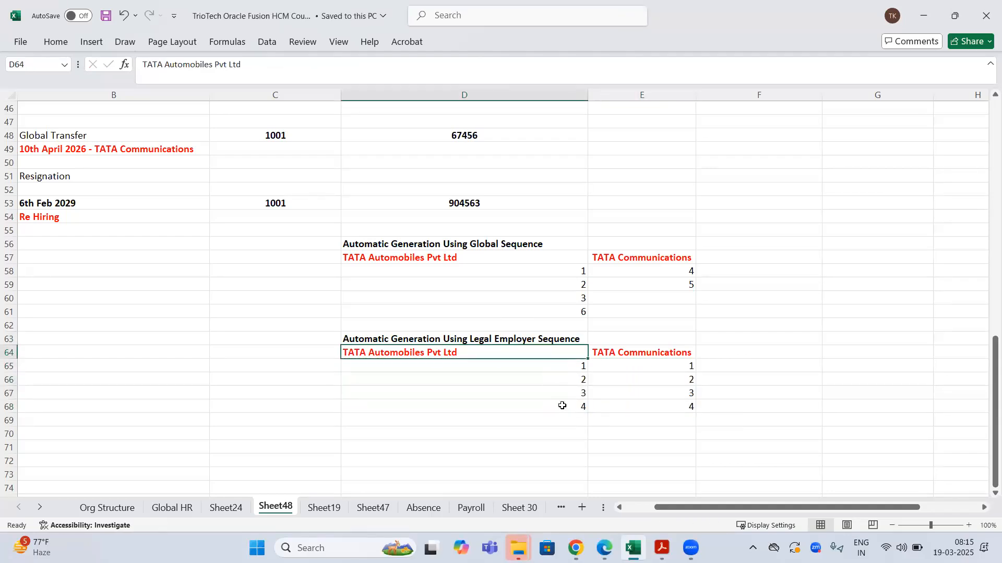
pyautogui.moveTo(563, 366); pyautogui.dragTo(563, 475)
pyautogui.moveTo(680, 370); pyautogui.dragTo(681, 458)
# - Compare the global-sequence and legal-employer examples, then return to the Oracle HCM window
pyautogui.click(489, 241)
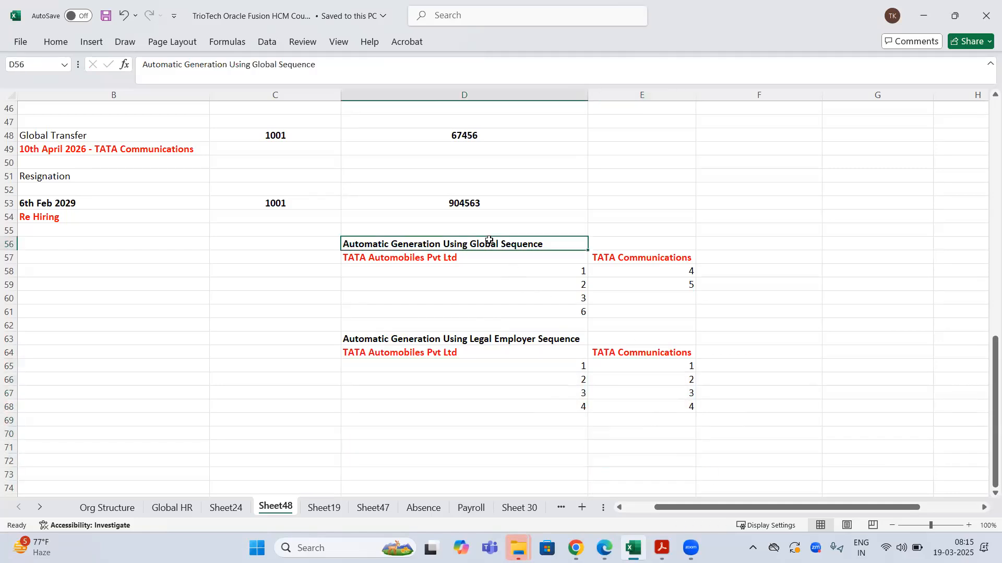
pyautogui.moveTo(425, 258); pyautogui.dragTo(886, 308)
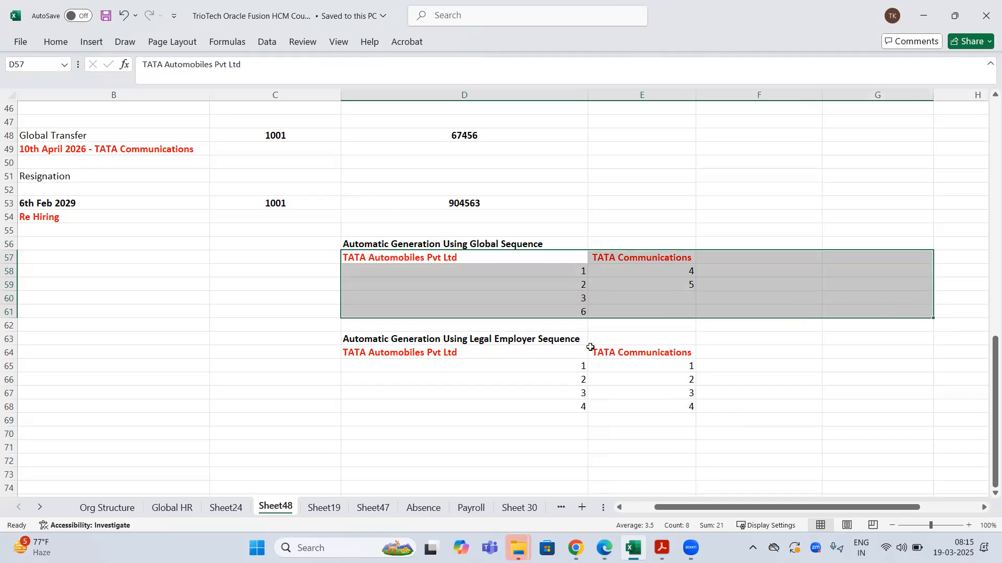
pyautogui.click(552, 338)
pyautogui.click(443, 357)
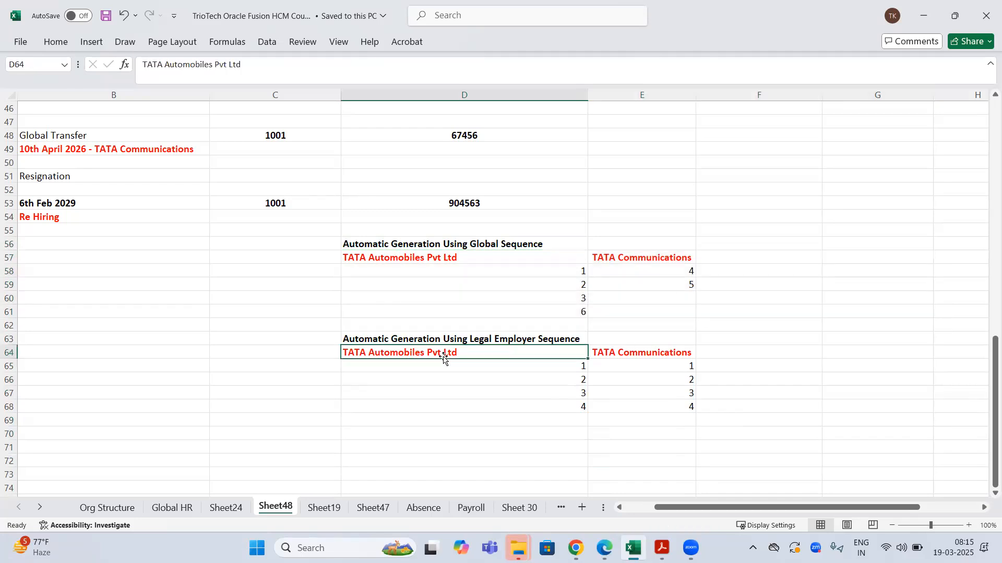
pyautogui.click(658, 354)
pyautogui.click(522, 347)
pyautogui.moveTo(574, 366); pyautogui.dragTo(579, 410)
pyautogui.click(666, 371)
pyautogui.keyDown('shift'); pyautogui.click(659, 439); pyautogui.keyUp('shift')
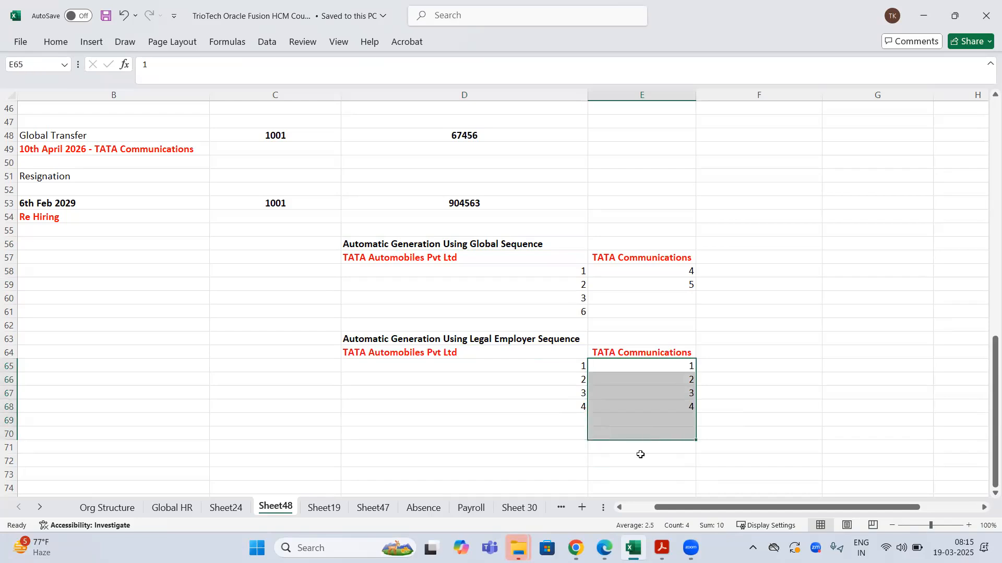
pyautogui.click(575, 548)
pyautogui.moveTo(95, 238); pyautogui.dragTo(307, 228)
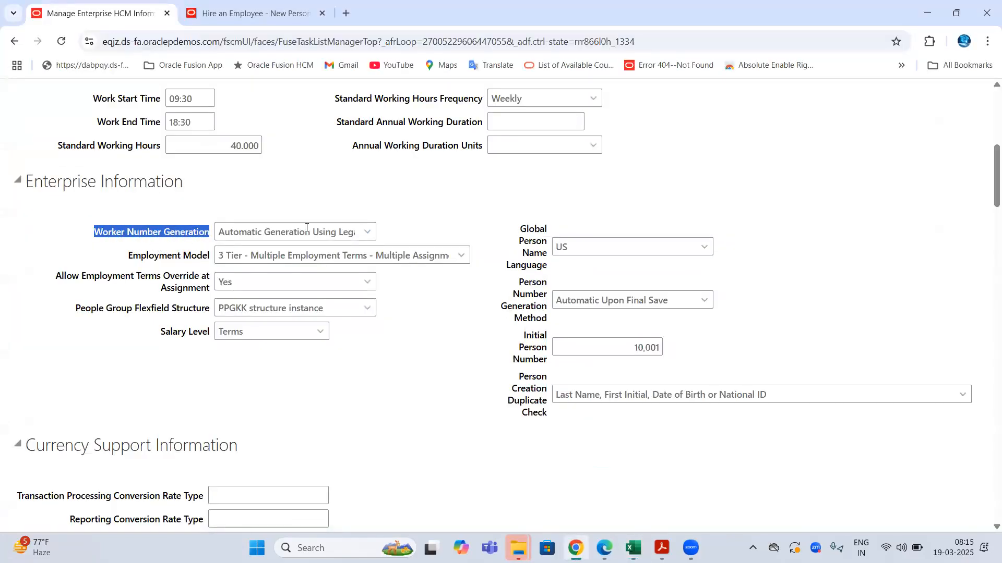
# - Look over Worker Number Generation choices unchanged, plus Person Number Generation Method and Global Person Name Language
pyautogui.click(367, 233)
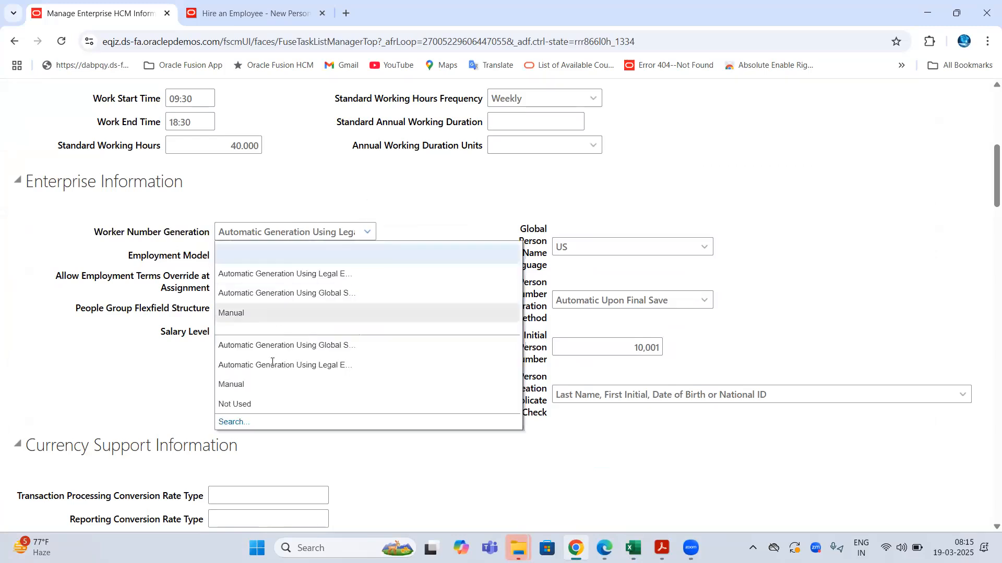
pyautogui.click(199, 44)
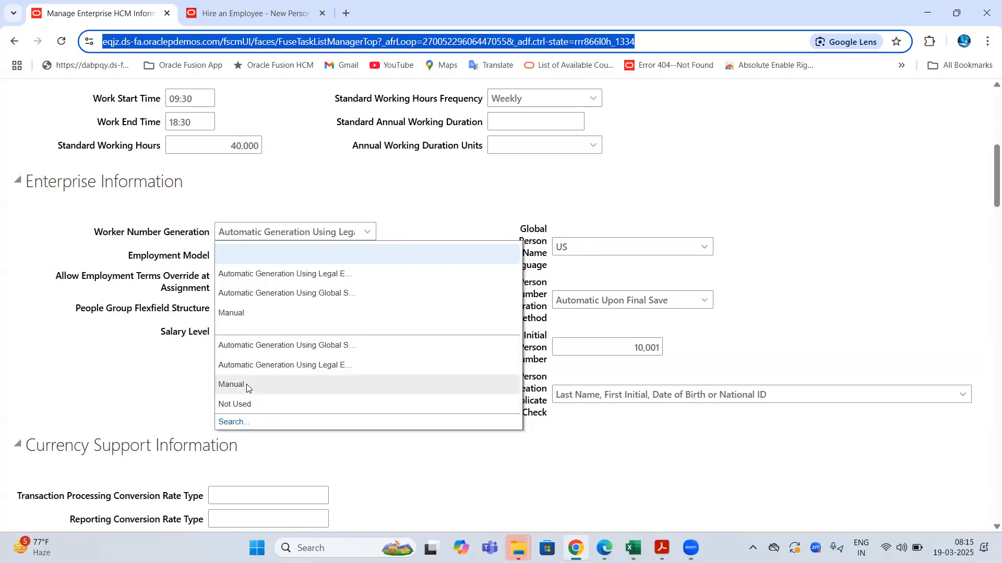
pyautogui.click(457, 211)
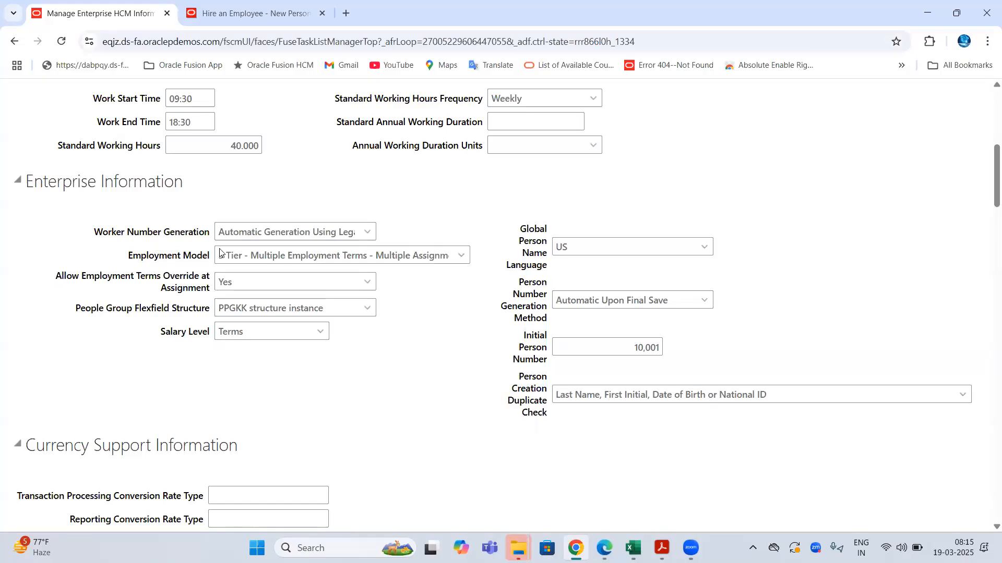
pyautogui.moveTo(514, 284); pyautogui.dragTo(548, 319)
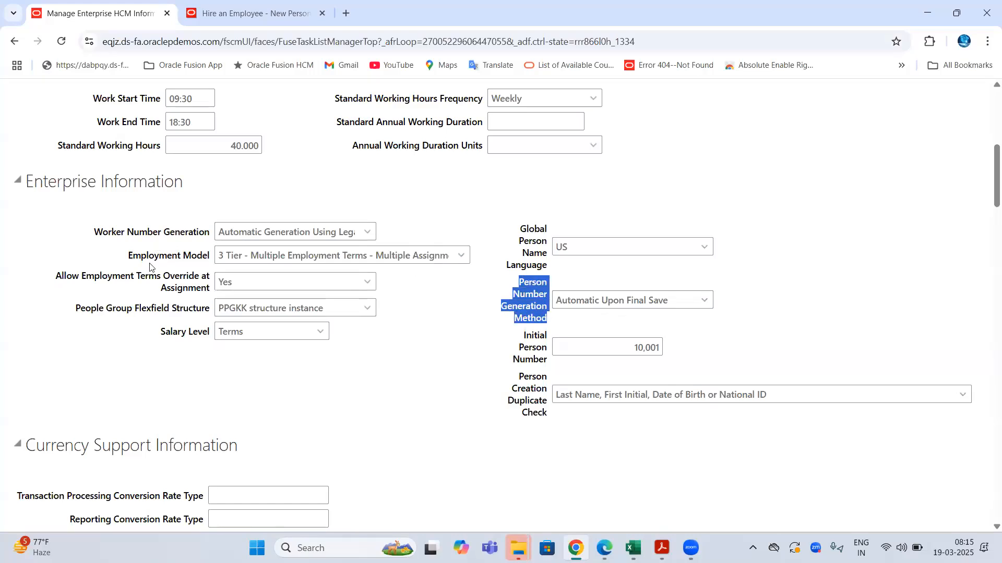
pyautogui.moveTo(96, 232); pyautogui.dragTo(197, 233)
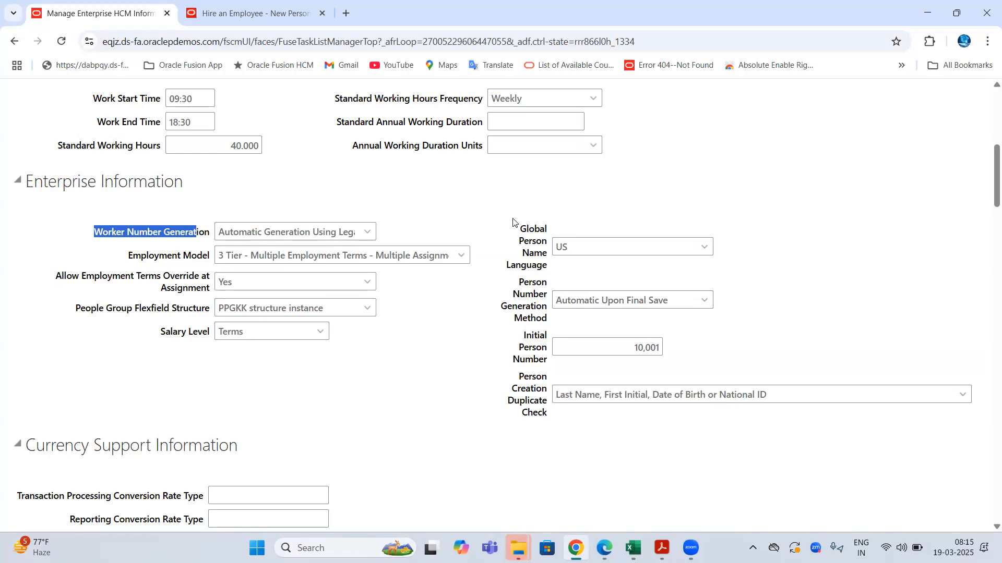
pyautogui.moveTo(523, 232); pyautogui.dragTo(548, 265)
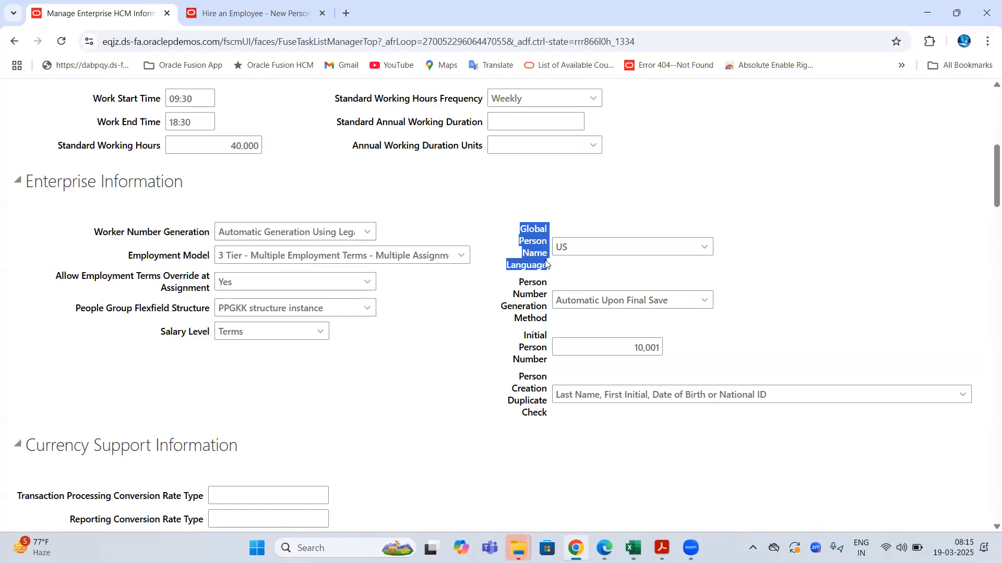
# - Scroll through the Hire an Employee Identification page's basic details
pyautogui.click(224, 13)
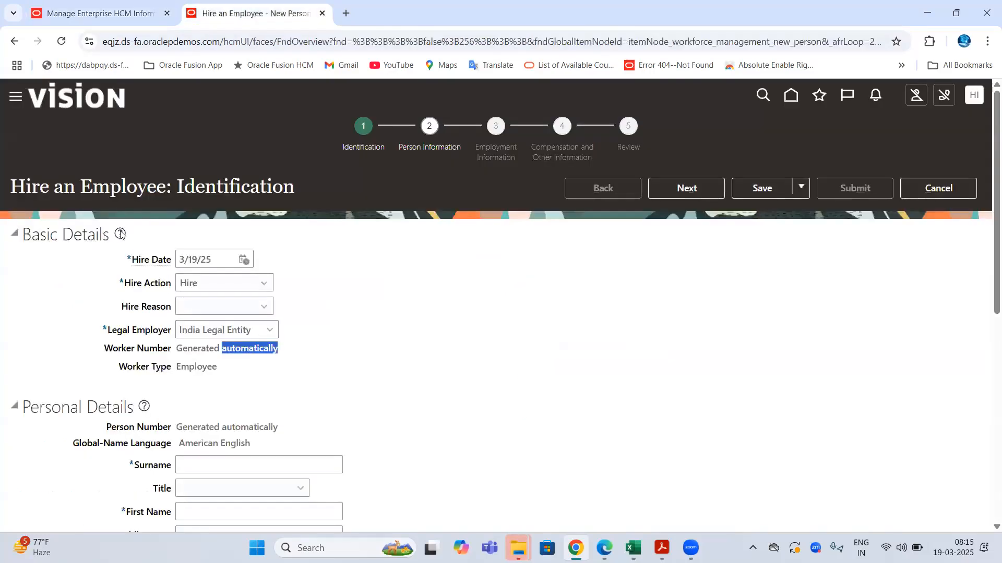
pyautogui.moveTo(24, 189); pyautogui.dragTo(141, 197)
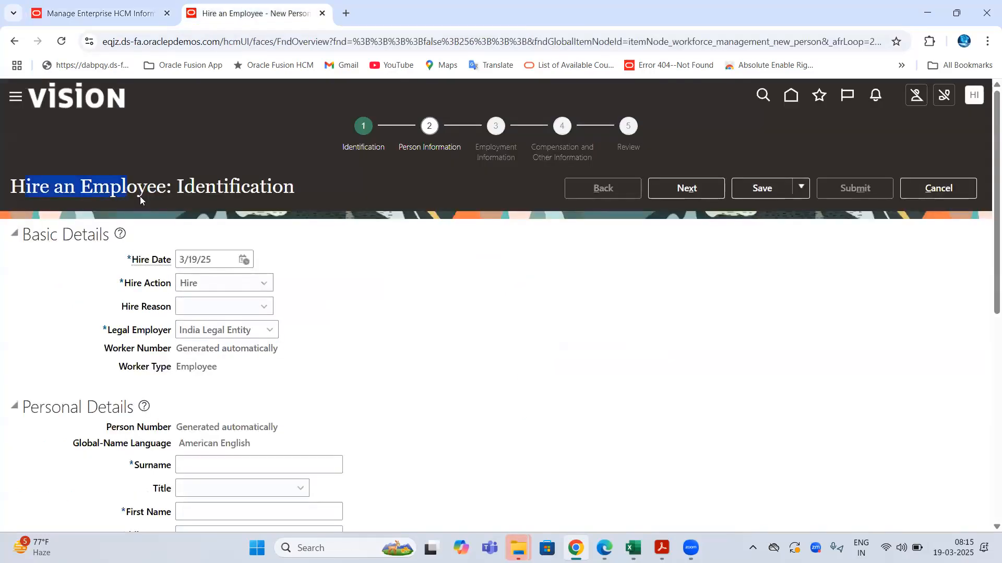
pyautogui.scroll(-1, 359, 235)
pyautogui.scroll(1, 364, 218)
pyautogui.doubleClick(234, 188)
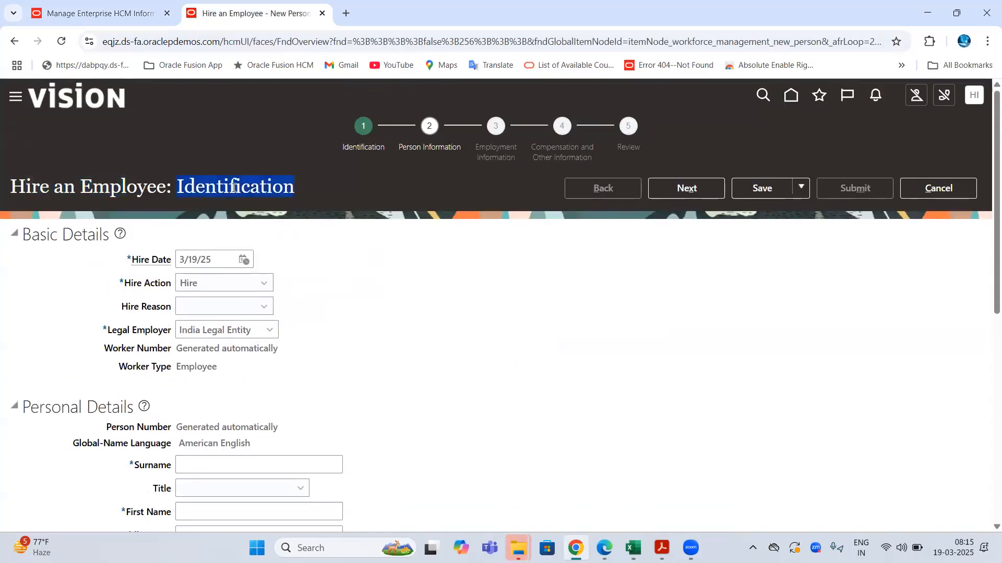
pyautogui.scroll(-2, 234, 188)
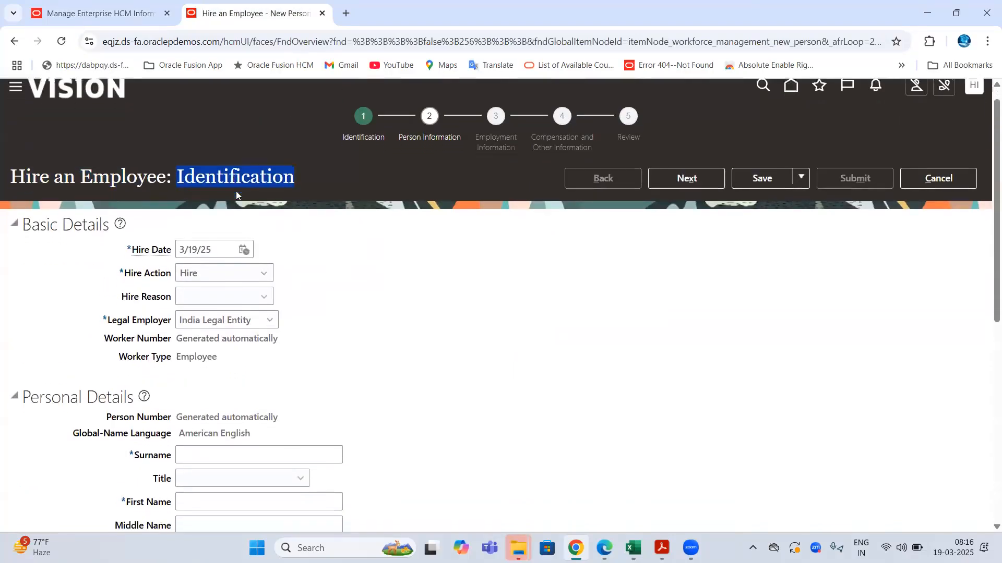
pyautogui.scroll(2, 35, 241)
pyautogui.moveTo(32, 235); pyautogui.dragTo(103, 235)
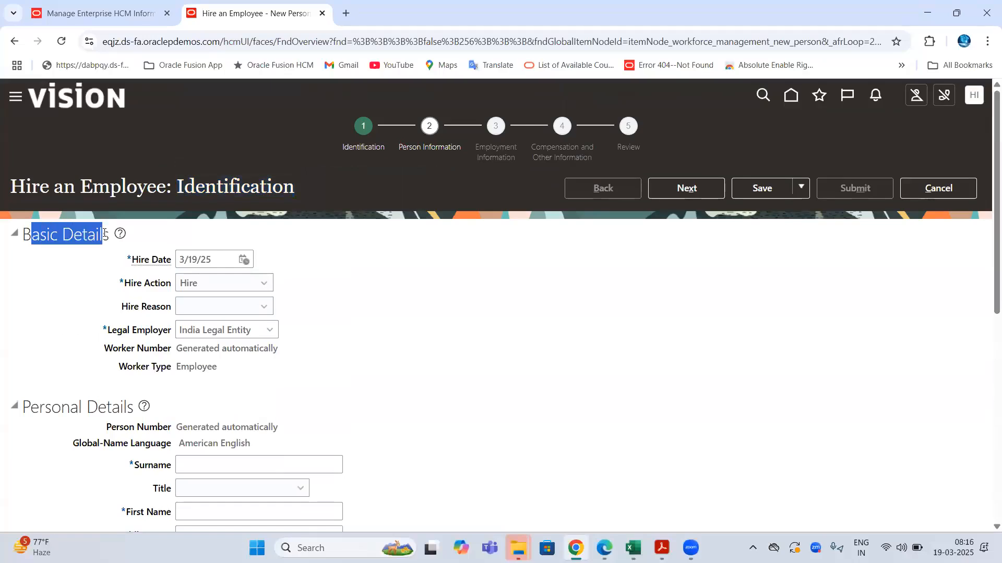
pyautogui.scroll(-2, 66, 282)
pyautogui.moveTo(26, 277); pyautogui.dragTo(120, 277)
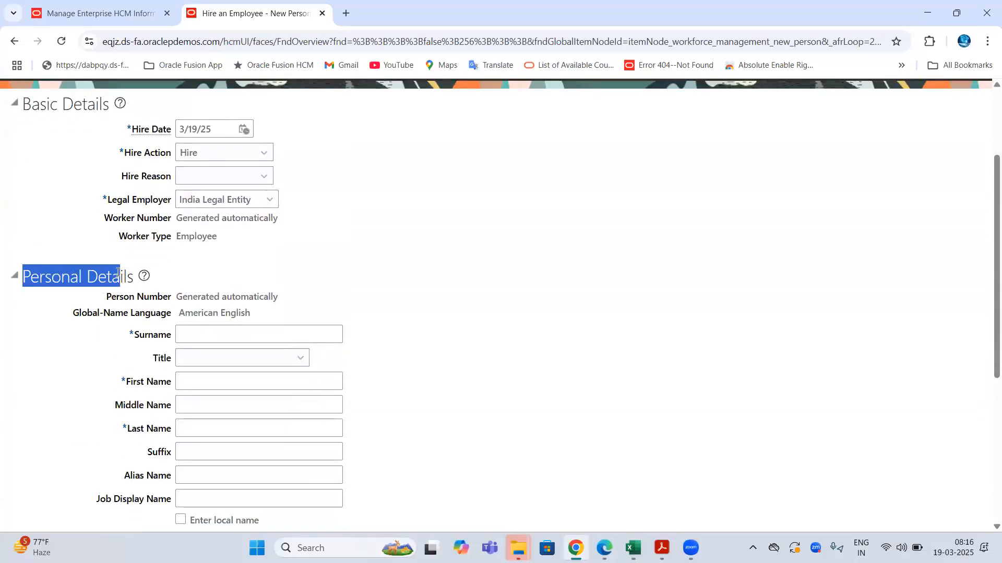
pyautogui.scroll(-2, 139, 194)
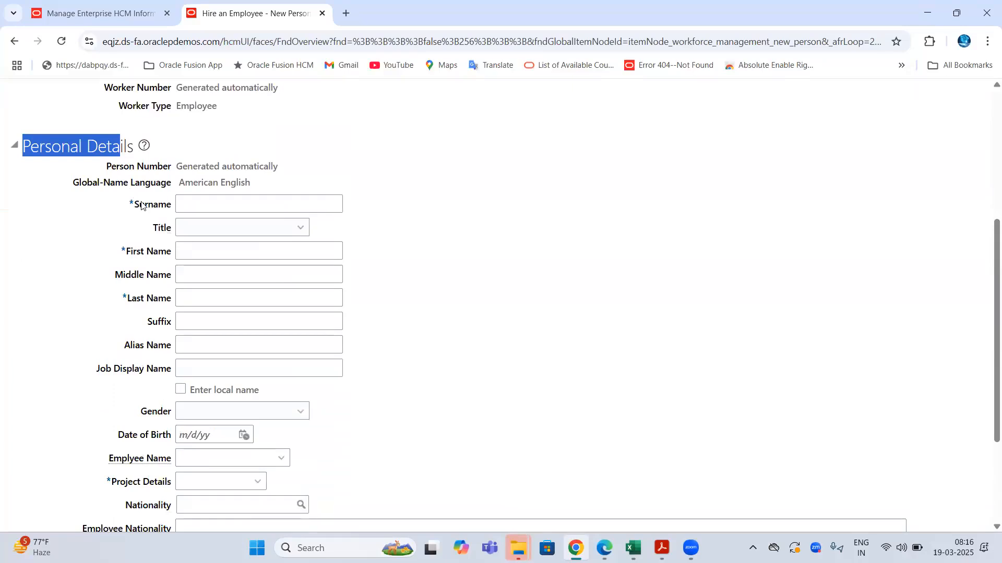
# - Check the name fields and American English Global-Name Language, test-typing in First Name
pyautogui.moveTo(138, 208); pyautogui.dragTo(158, 298)
pyautogui.click(198, 251)
pyautogui.click(197, 274)
pyautogui.moveTo(72, 182); pyautogui.dragTo(178, 191)
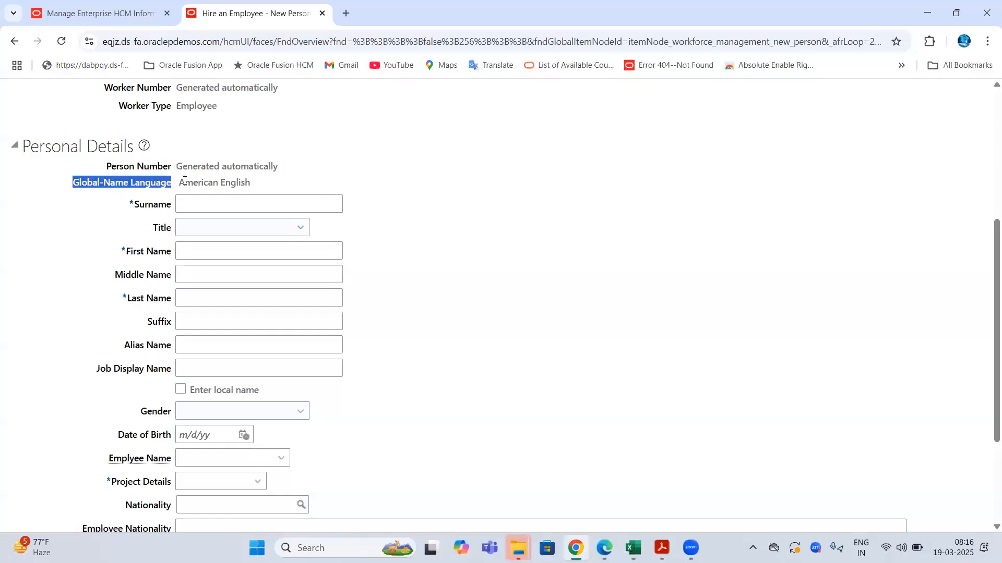
pyautogui.moveTo(250, 179); pyautogui.dragTo(187, 186)
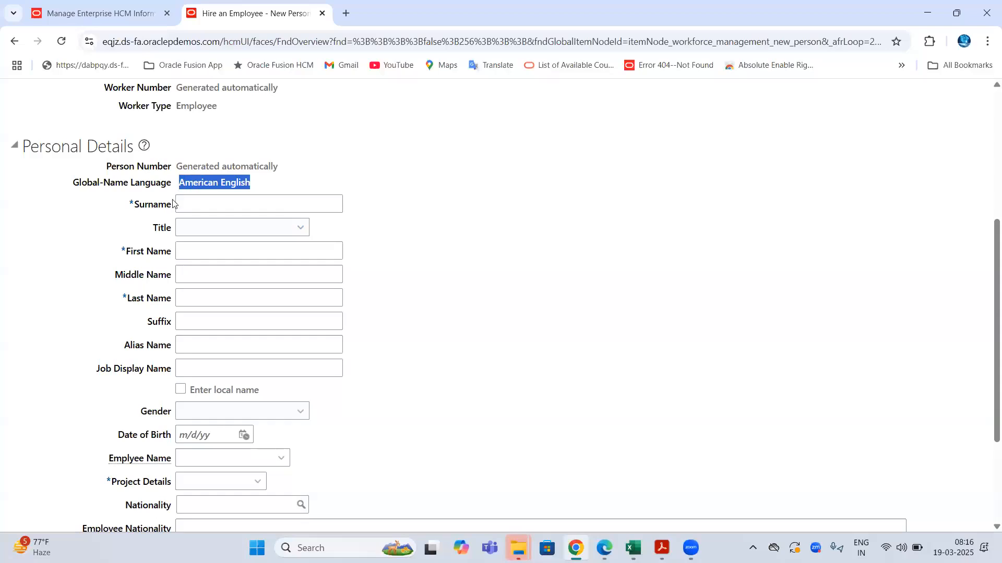
pyautogui.moveTo(135, 212); pyautogui.dragTo(221, 282)
pyautogui.click(217, 256)
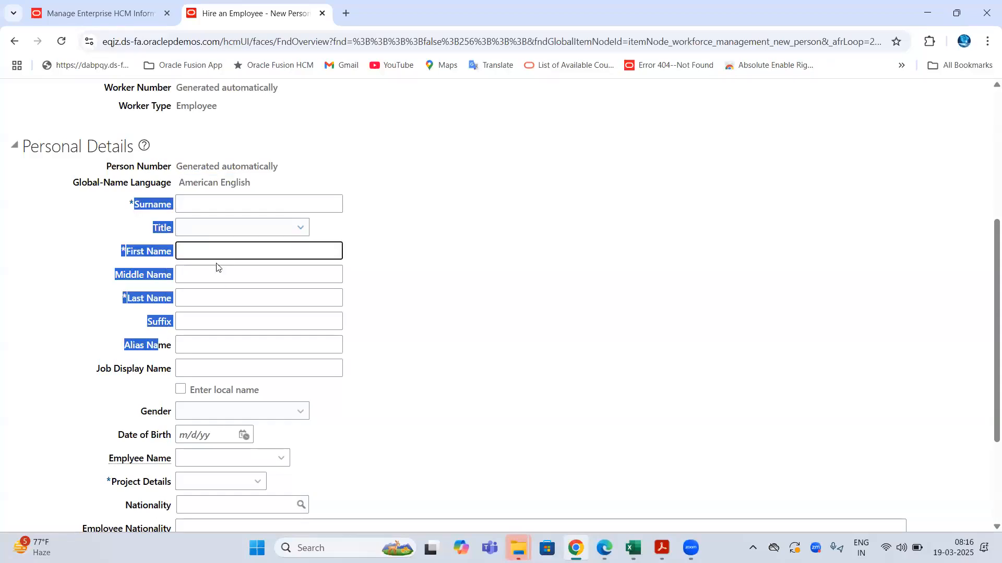
pyautogui.write('hgdfg')
pyautogui.press('BackSpace')
pyautogui.press('BackSpace')
pyautogui.press('BackSpace')
pyautogui.press('BackSpace')
pyautogui.press('BackSpace')
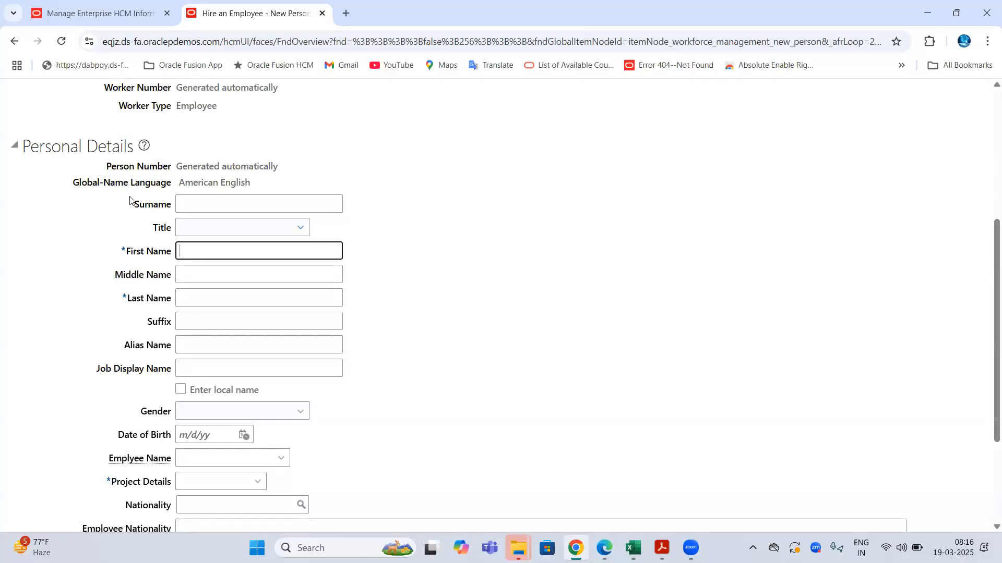
pyautogui.moveTo(88, 188); pyautogui.dragTo(167, 189)
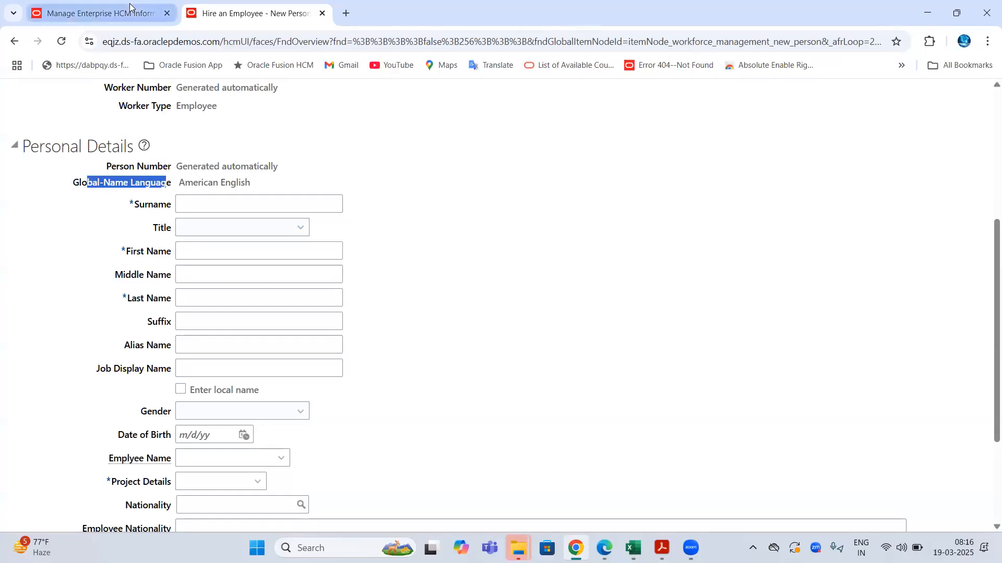
# - Go back to the TATA Group Enterprise Edit Enterprise page
pyautogui.click(131, 10)
pyautogui.click(459, 227)
pyautogui.scroll(8, 234, 208)
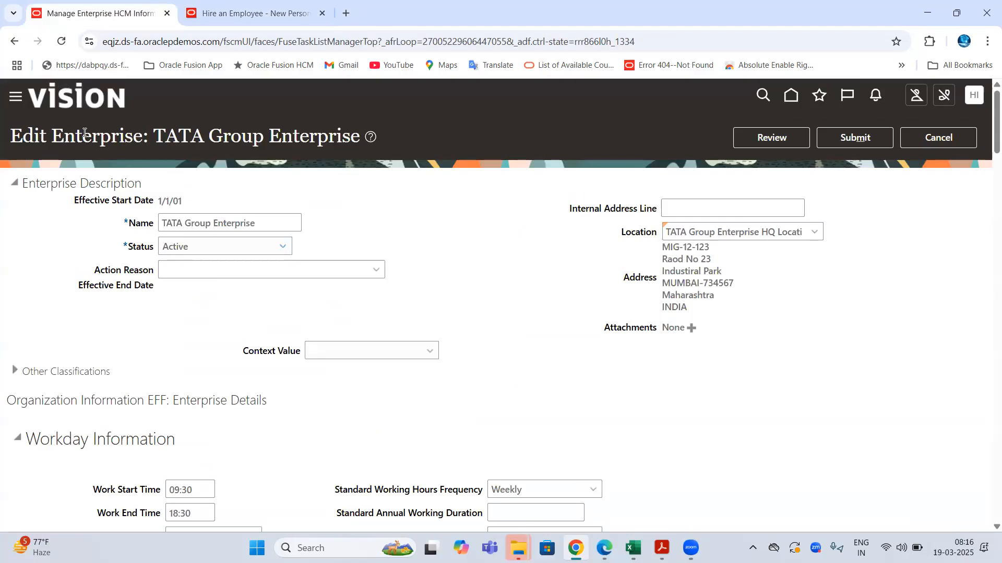
# - Check the Global Person Name Language choices and leave the setting at US
pyautogui.scroll(-5, 497, 275)
pyautogui.click(574, 314)
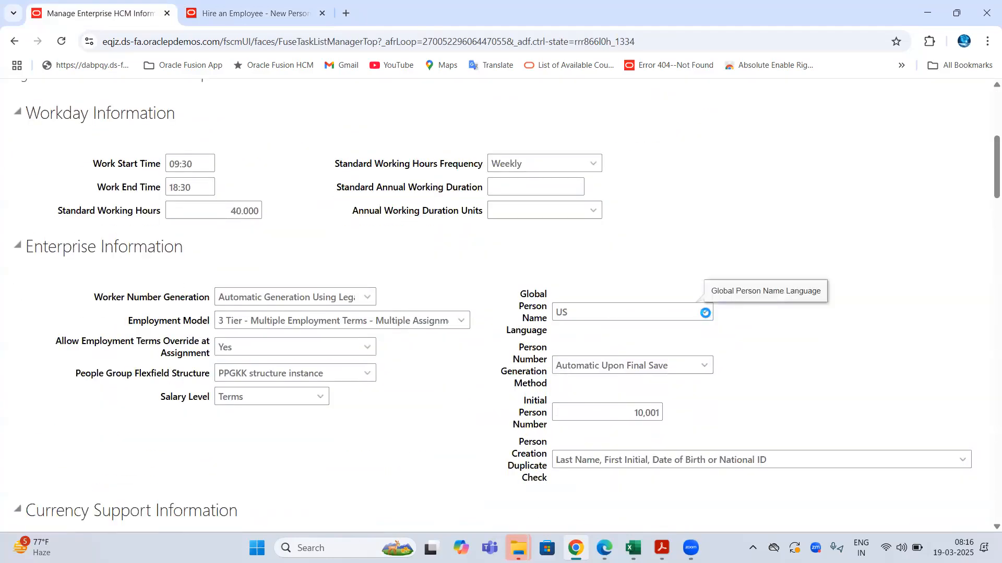
pyautogui.click(704, 312)
pyautogui.click(507, 260)
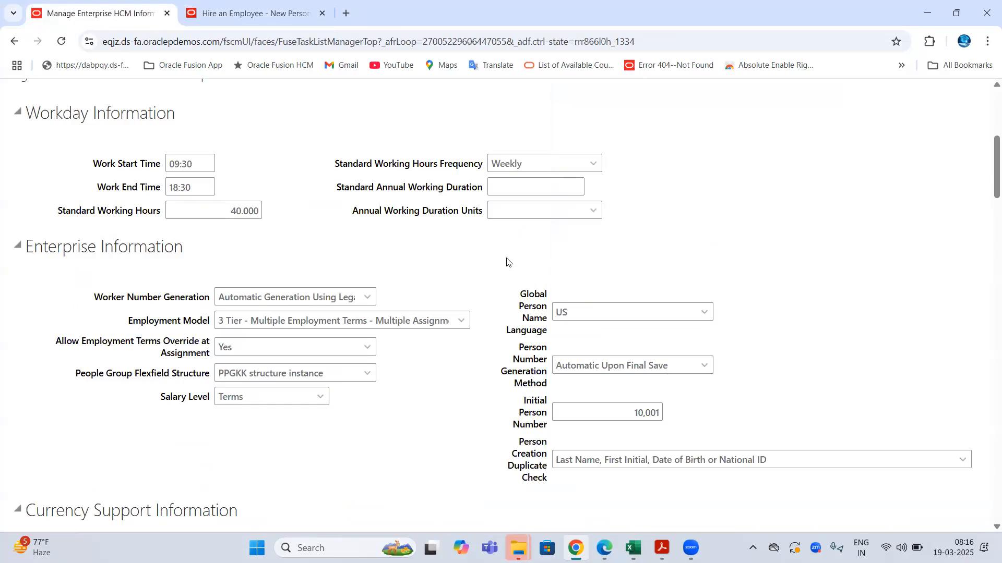
# - Compare the hire form's American English name language with the enterprise's US setting
pyautogui.click(215, 9)
pyautogui.moveTo(180, 183); pyautogui.dragTo(280, 187)
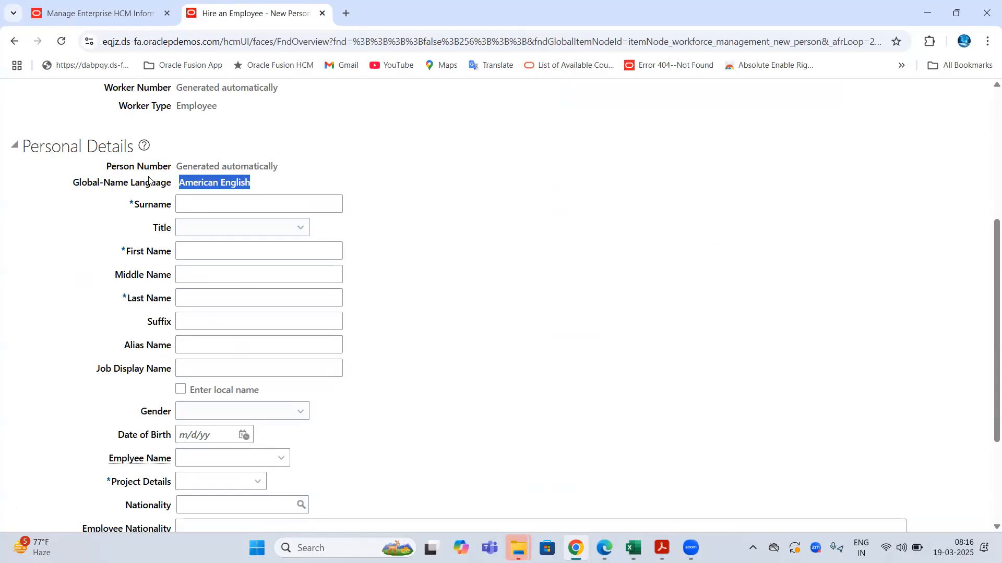
pyautogui.click(108, 8)
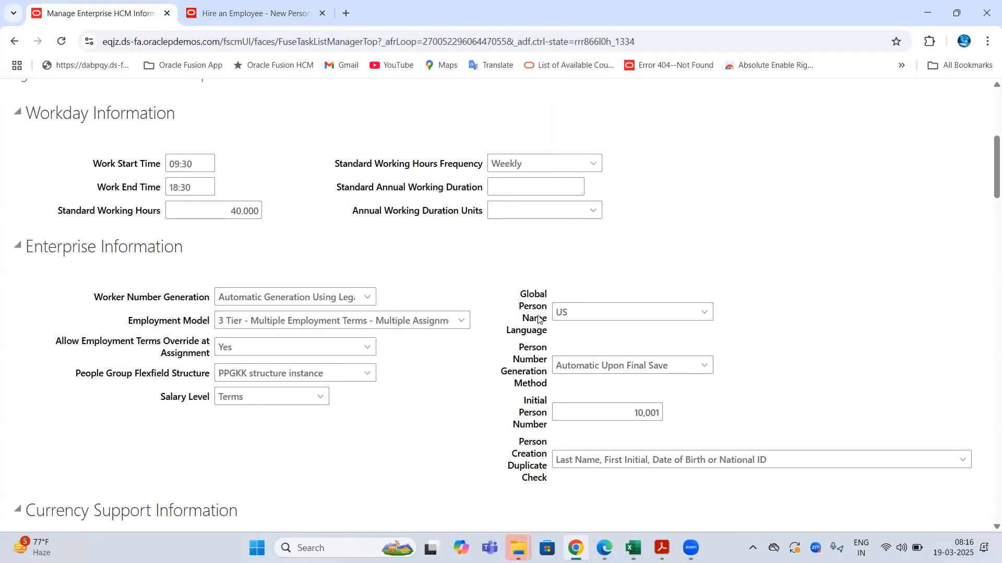
pyautogui.moveTo(539, 319); pyautogui.dragTo(708, 250)
pyautogui.click(713, 248)
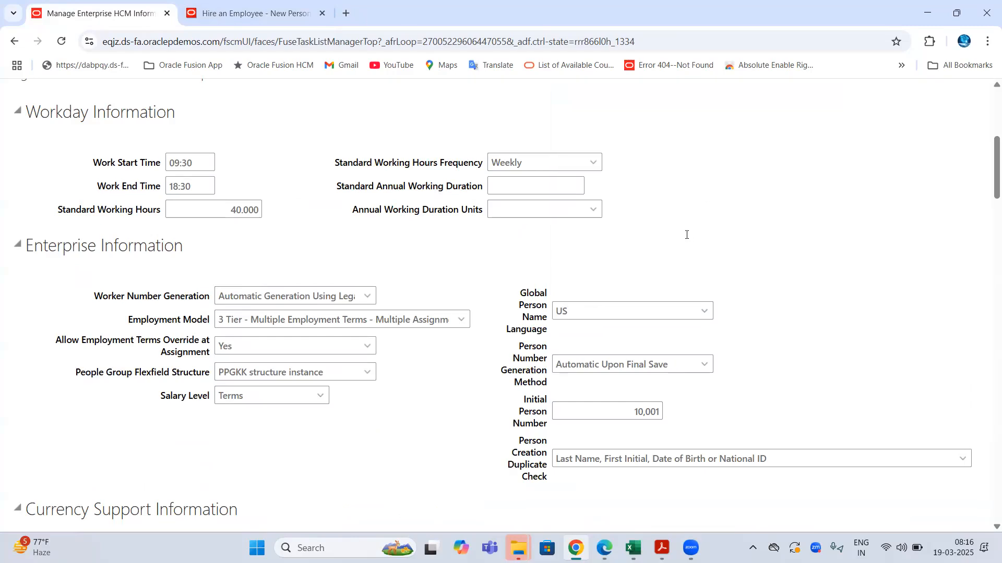
# - Point out the Global Person Name Language and Person Creation Duplicate Check labels, then switch to Excel
pyautogui.scroll(-2, 531, 170)
pyautogui.moveTo(525, 164); pyautogui.dragTo(550, 202)
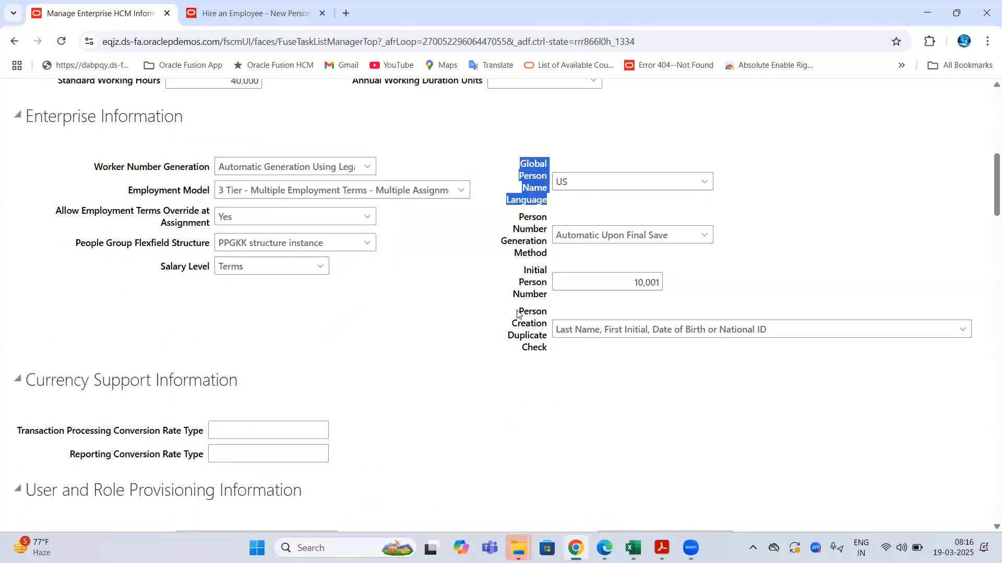
pyautogui.moveTo(518, 313); pyautogui.dragTo(550, 351)
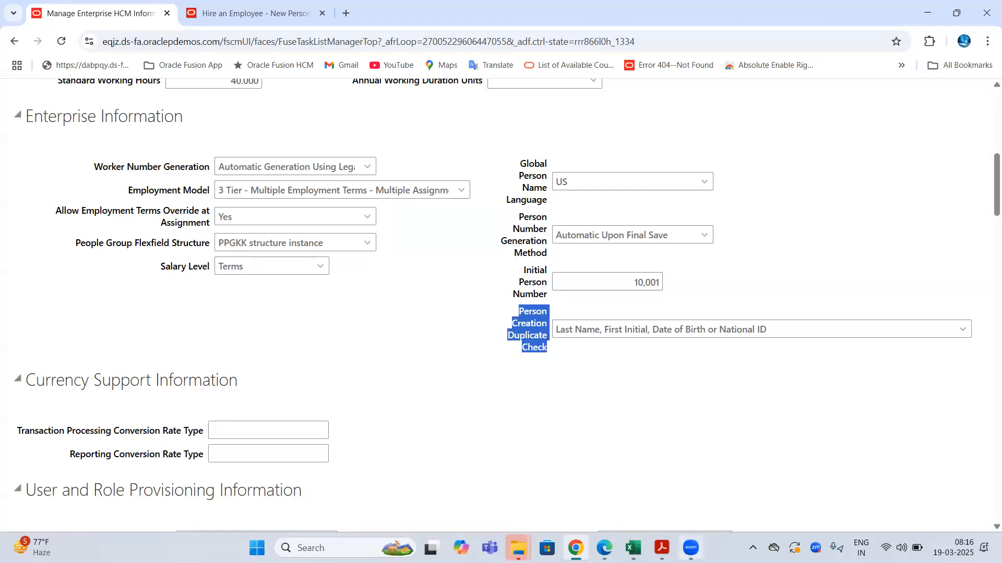
pyautogui.click(633, 548)
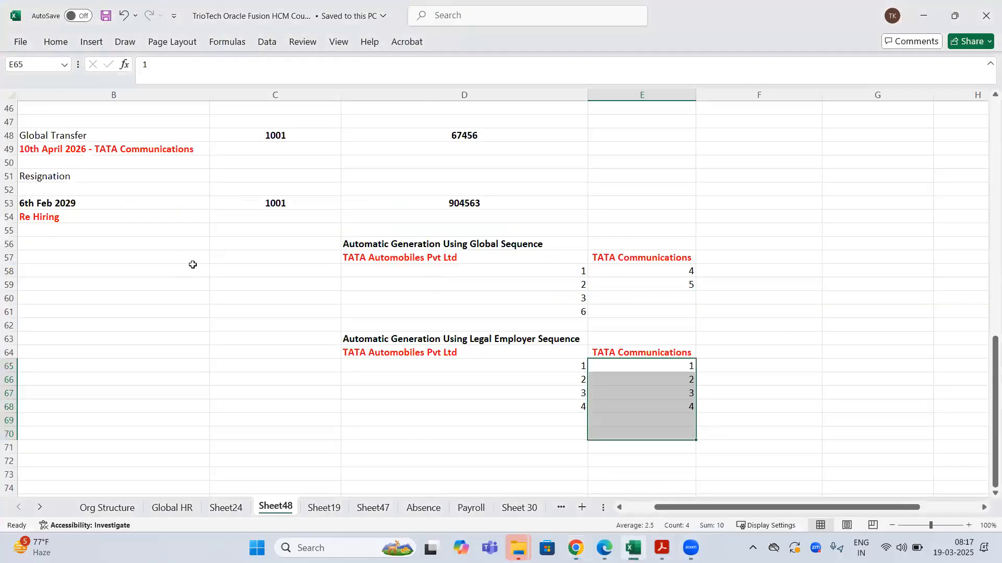
# - Review the Person Number heading in C38 and the 6th Feb 2029 rehire keeping Person Number 1001
pyautogui.scroll(4, 221, 265)
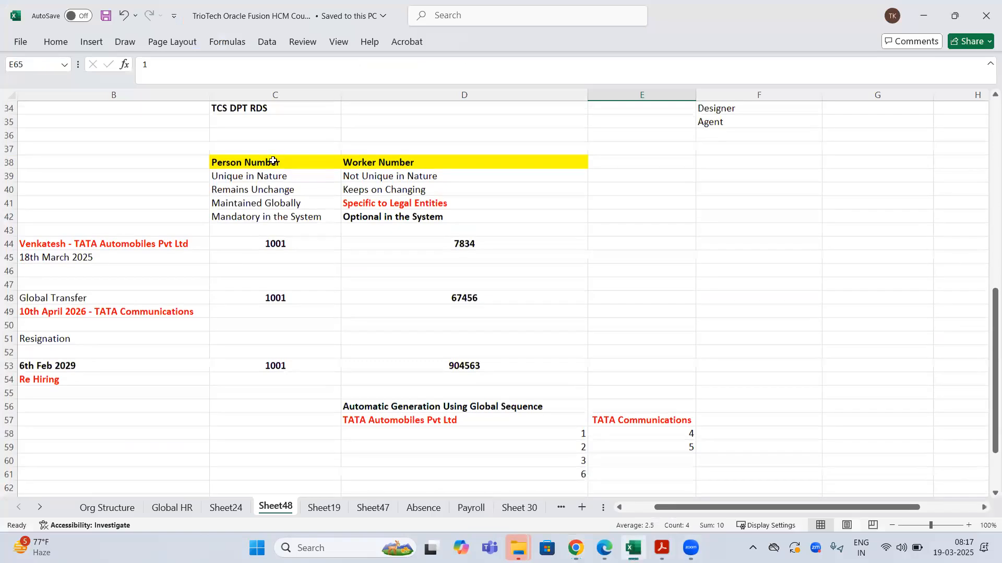
pyautogui.click(275, 162)
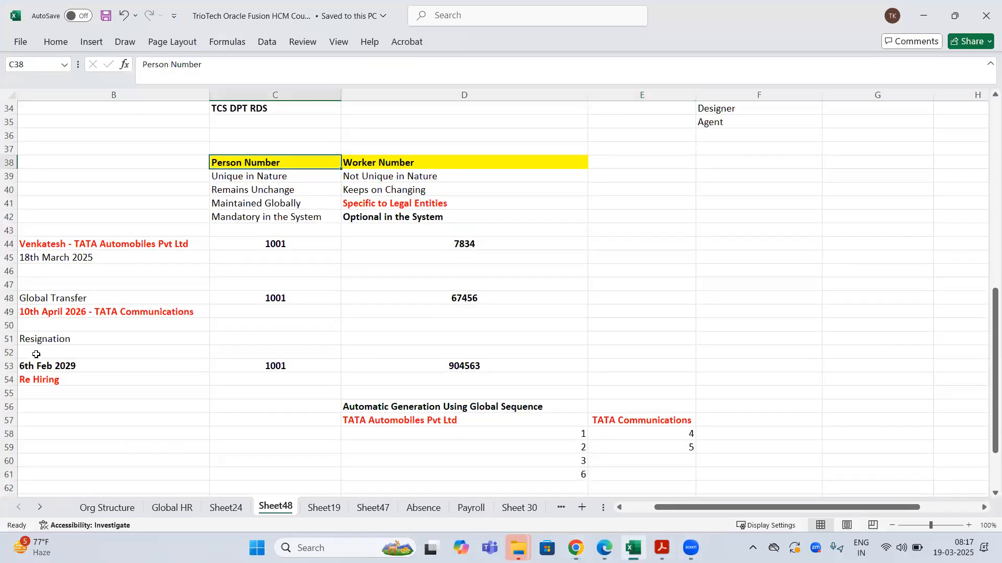
pyautogui.moveTo(48, 350); pyautogui.dragTo(308, 402)
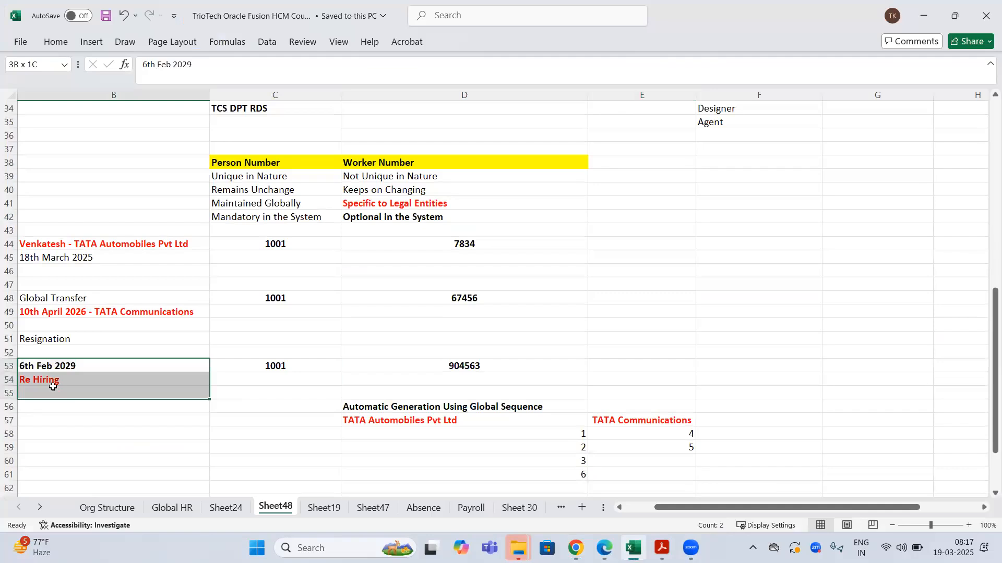
pyautogui.moveTo(53, 387); pyautogui.dragTo(53, 387)
pyautogui.moveTo(297, 365); pyautogui.dragTo(193, 386)
pyautogui.moveTo(313, 363); pyautogui.dragTo(139, 374)
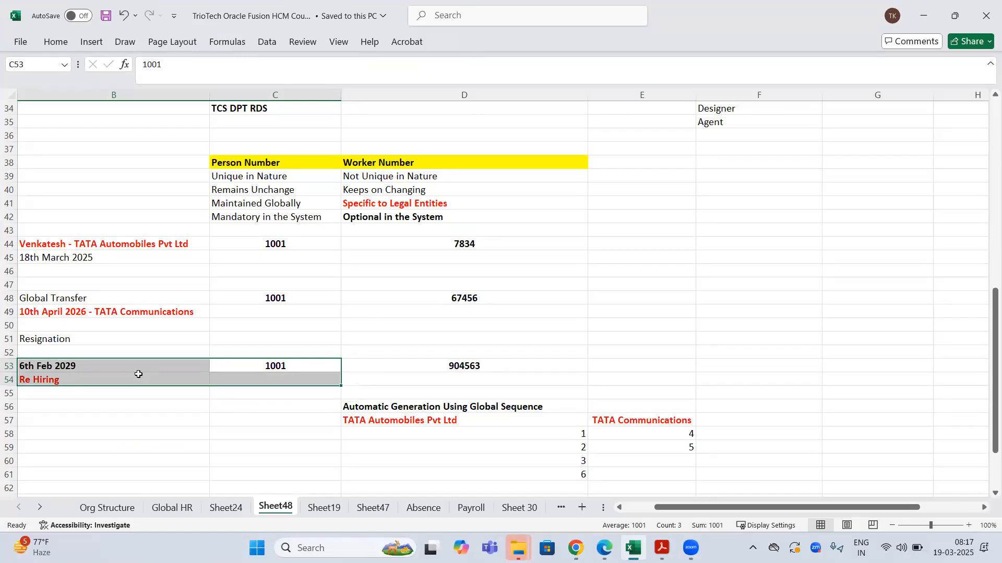
# - Return to the enterprise settings in the browser
pyautogui.scroll(-1, 138, 374)
pyautogui.moveTo(575, 548)
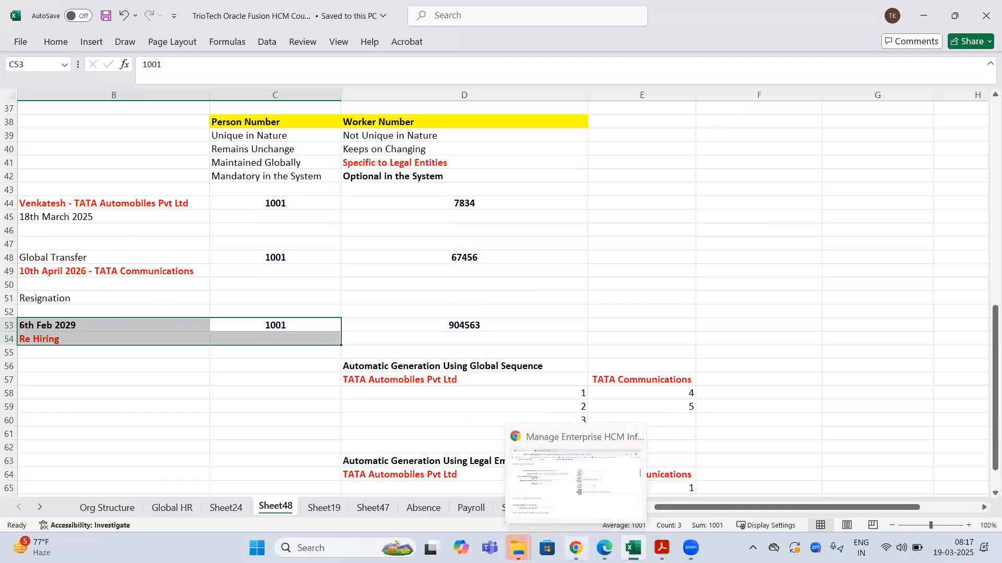
pyautogui.click(574, 498)
pyautogui.moveTo(524, 322); pyautogui.dragTo(549, 322)
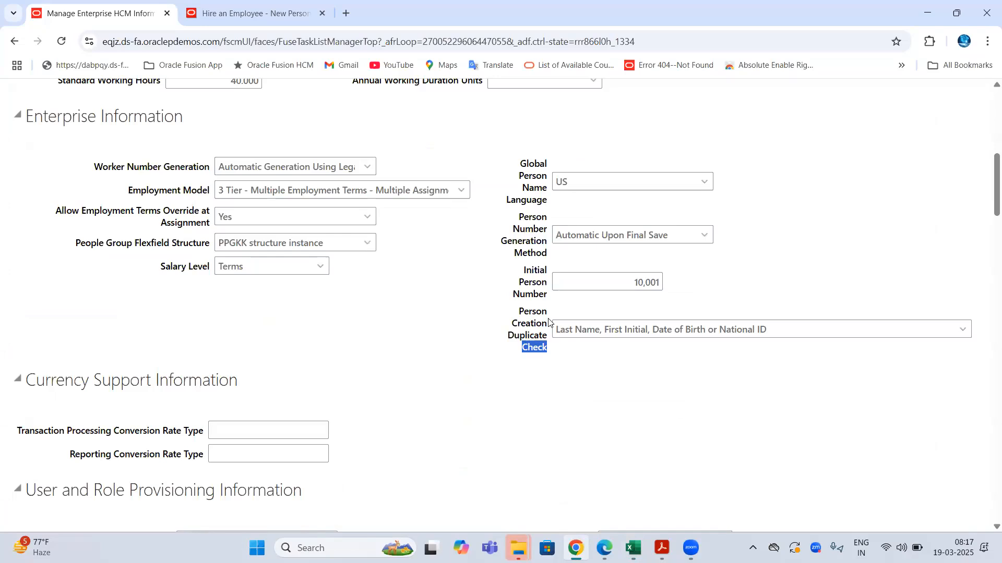
pyautogui.doubleClick(522, 313)
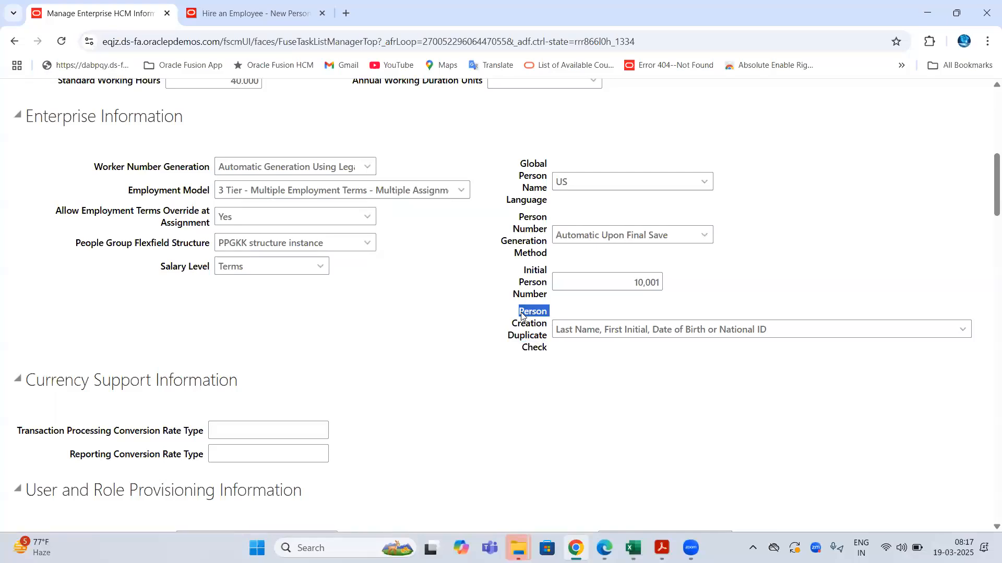
pyautogui.doubleClick(528, 326)
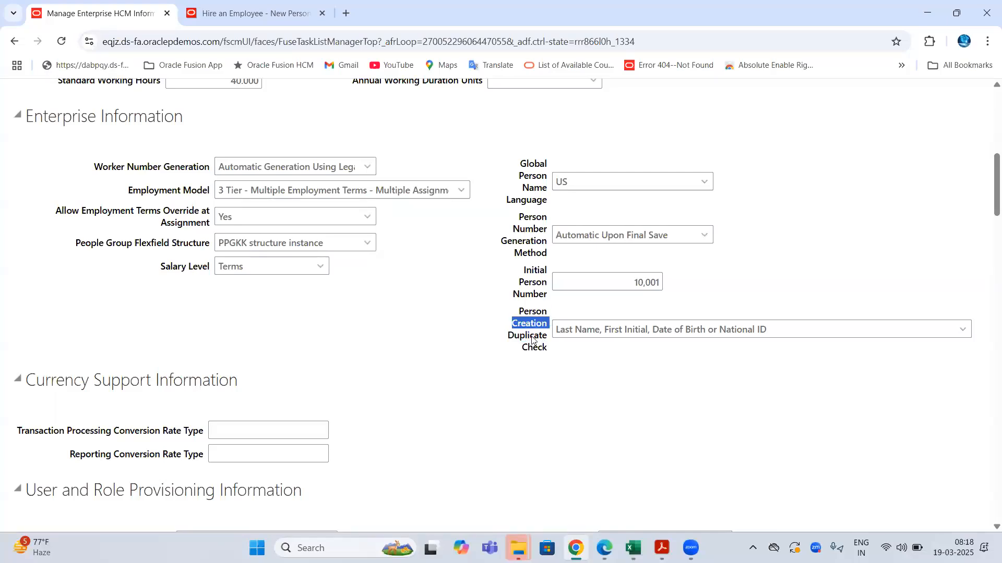
pyautogui.doubleClick(531, 336)
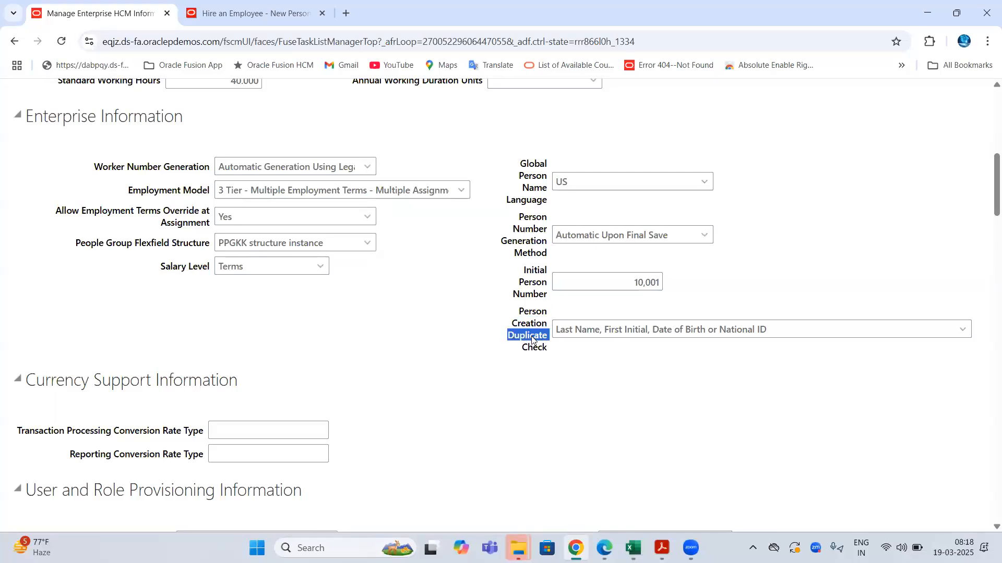
# - View the Person Creation Duplicate Check options twice, leaving Last Name, First Initial, Date of Birth or National ID
pyautogui.click(965, 335)
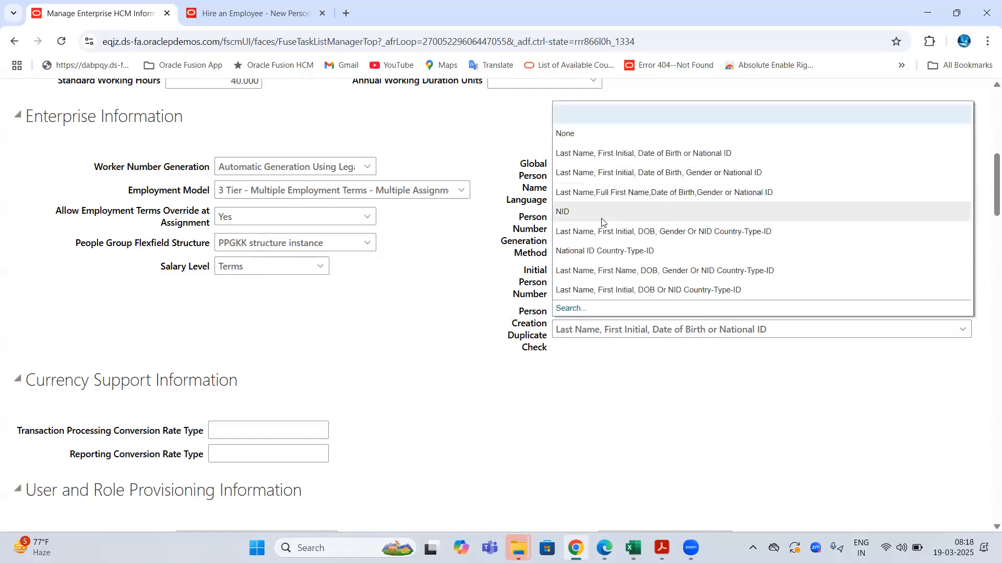
pyautogui.click(598, 155)
pyautogui.click(961, 329)
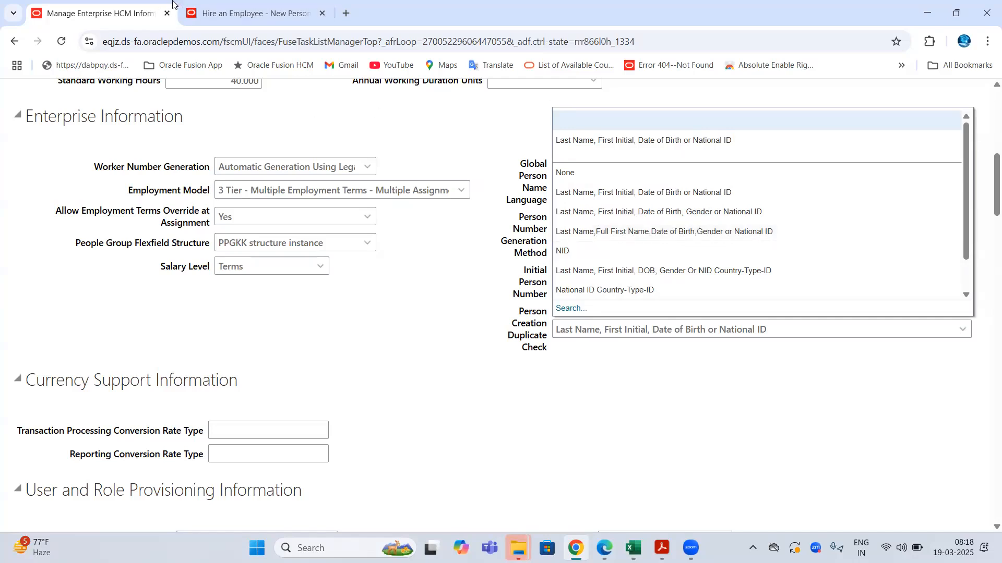
# - Return to the Hire an Employee form and check today's date in the calendar
pyautogui.click(222, 10)
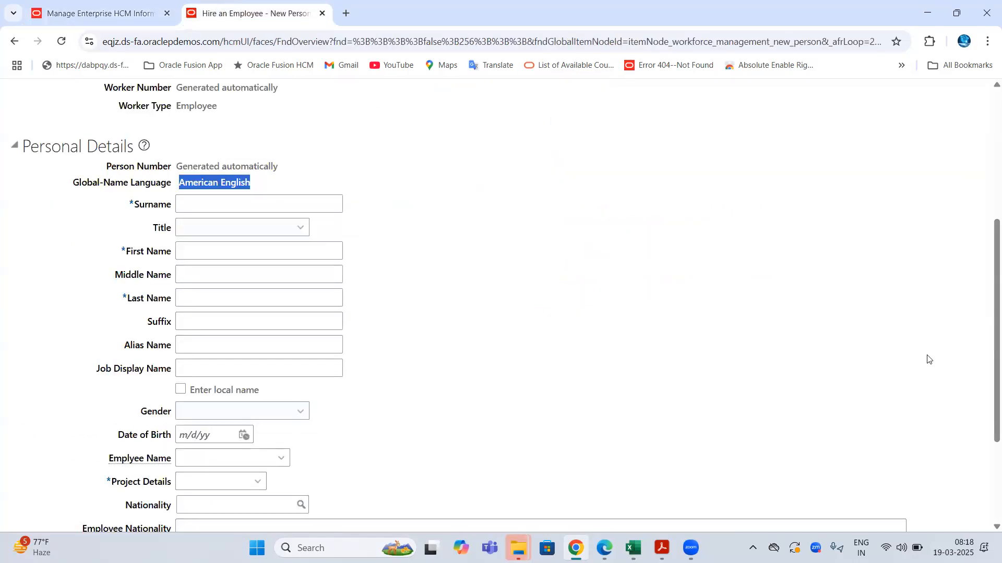
pyautogui.scroll(5, 932, 360)
pyautogui.click(959, 548)
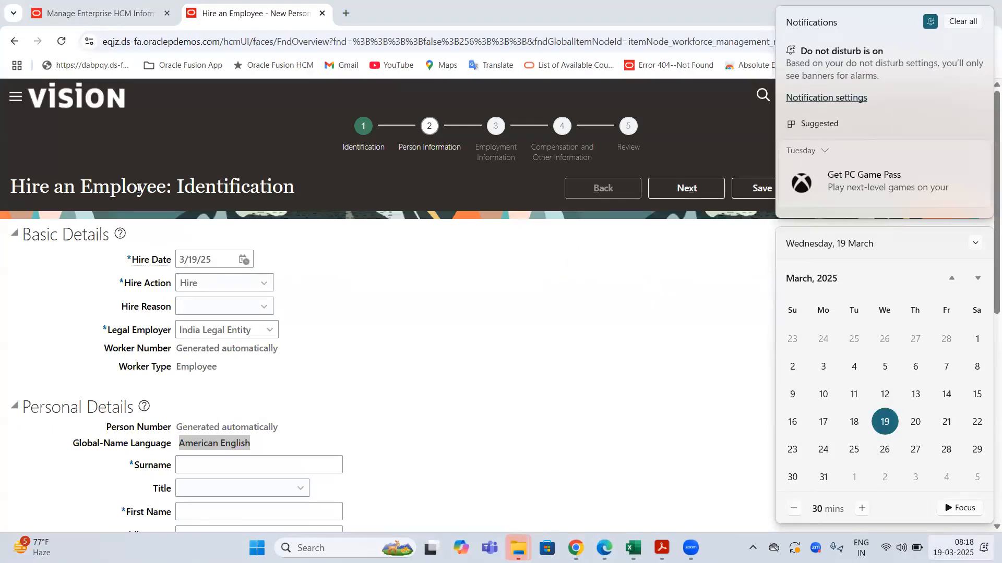
pyautogui.moveTo(64, 188); pyautogui.dragTo(138, 187)
# - Review the First Name, Gender and Date of Birth fields in Personal Details
pyautogui.scroll(-6, 296, 205)
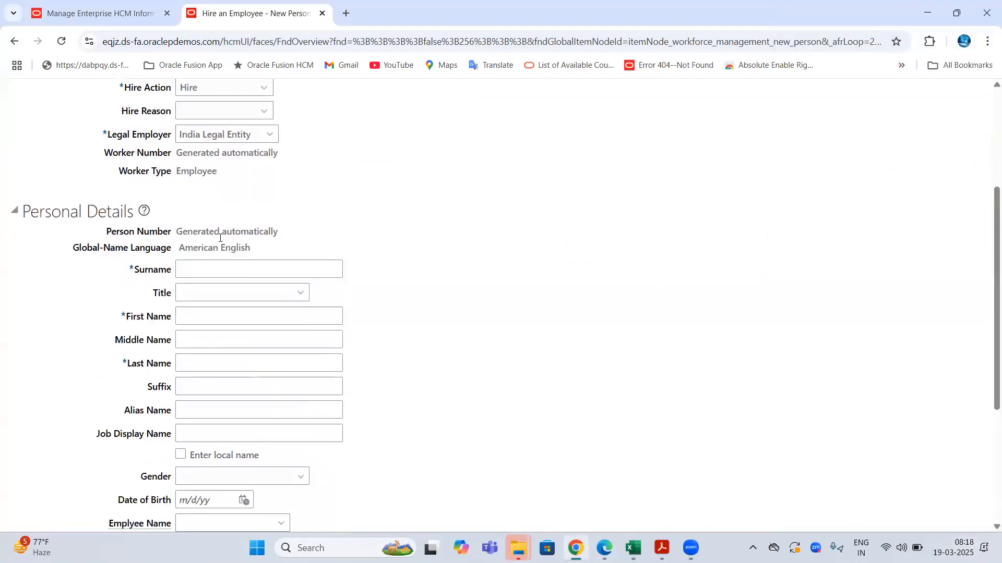
pyautogui.moveTo(131, 186); pyautogui.dragTo(183, 232)
pyautogui.moveTo(139, 346); pyautogui.dragTo(186, 351)
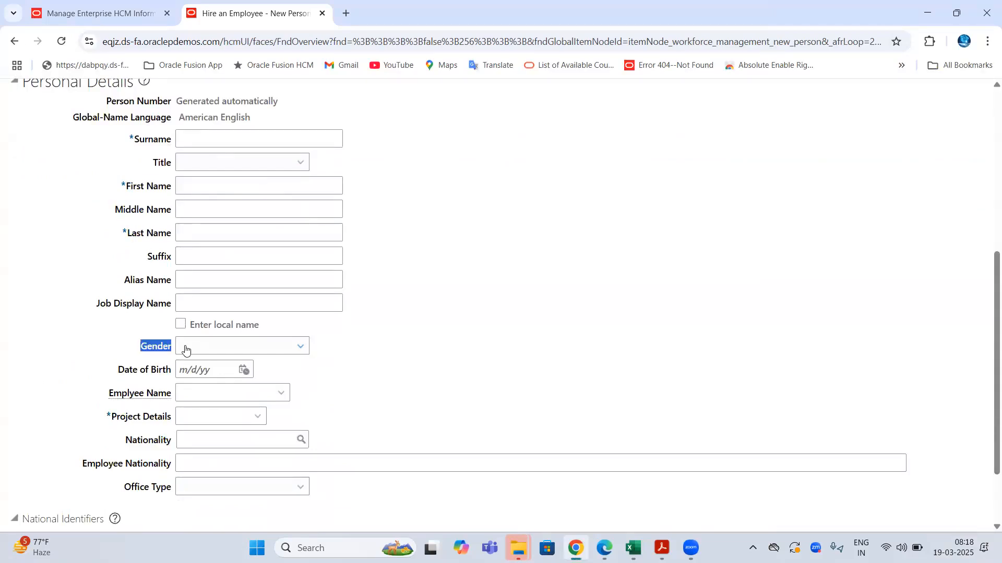
pyautogui.moveTo(119, 370); pyautogui.dragTo(196, 392)
pyautogui.scroll(-2, 197, 391)
pyautogui.moveTo(23, 428); pyautogui.dragTo(168, 460)
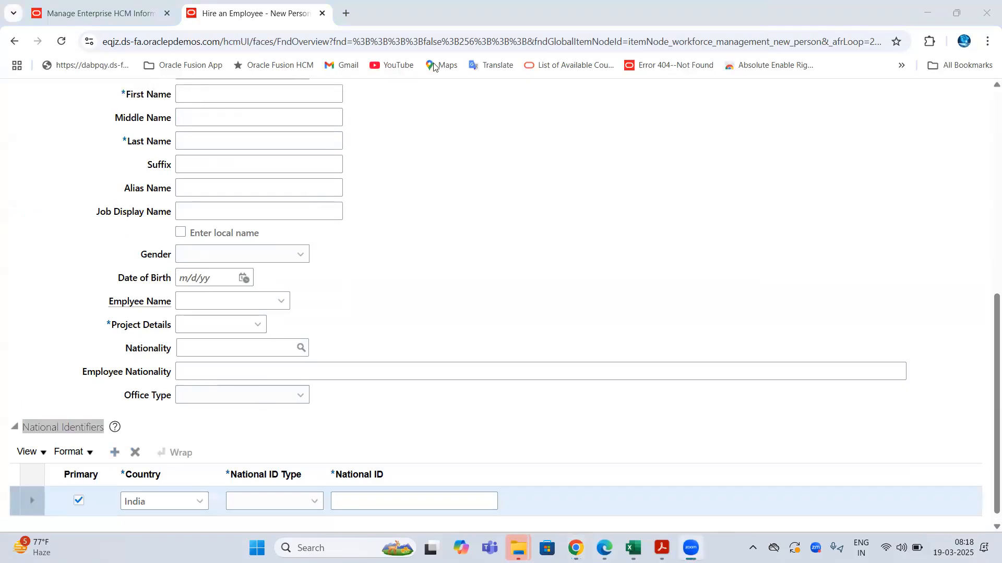
# - Look through the National ID Type choices and close the list unchanged
pyautogui.click(279, 502)
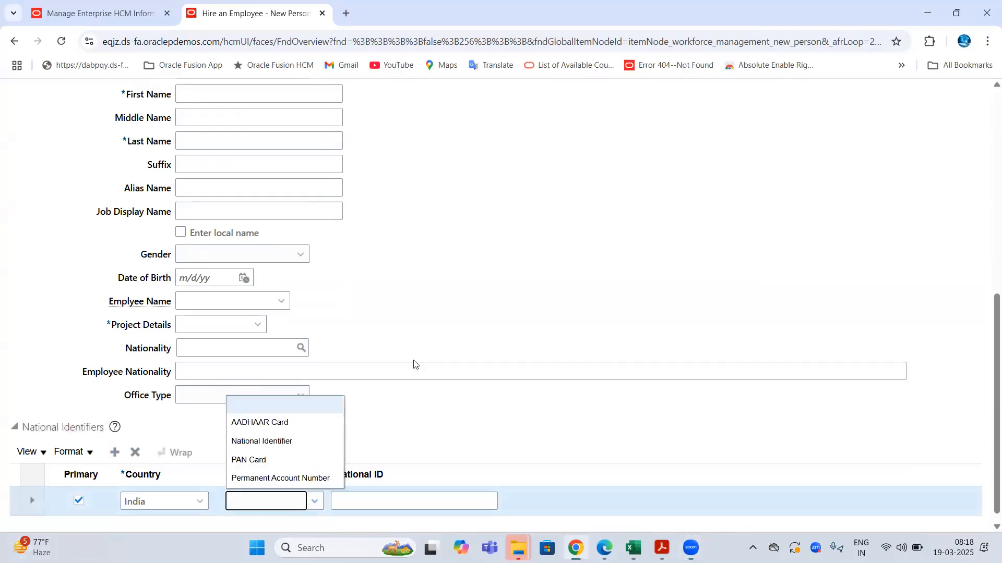
pyautogui.click(505, 255)
pyautogui.scroll(8, 505, 255)
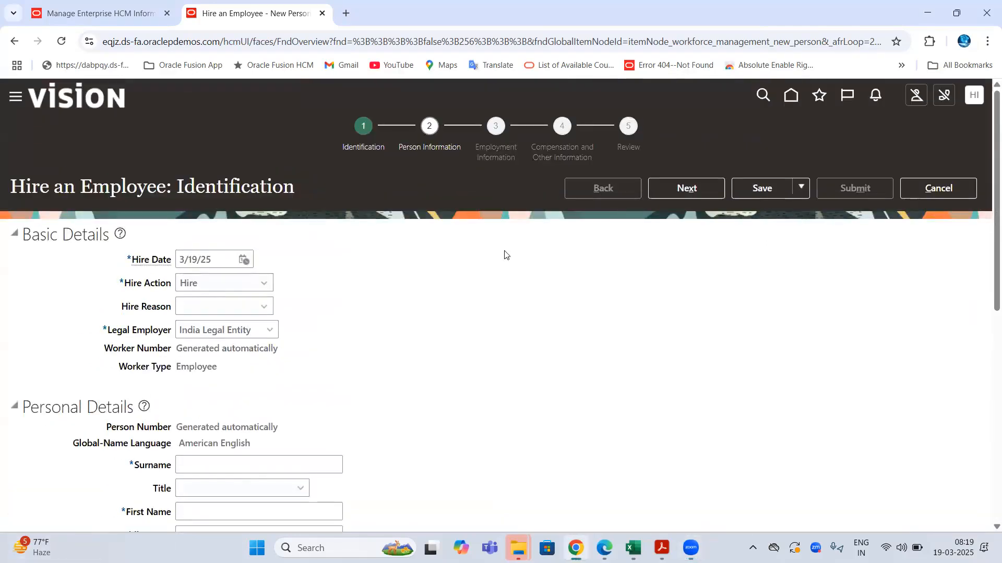
# - Enter the new hire's surname, first name and last name on the Identification page
pyautogui.doubleClick(130, 185)
pyautogui.scroll(-5, 189, 255)
pyautogui.click(202, 209)
pyautogui.write('NA')
pyautogui.press('Tab')
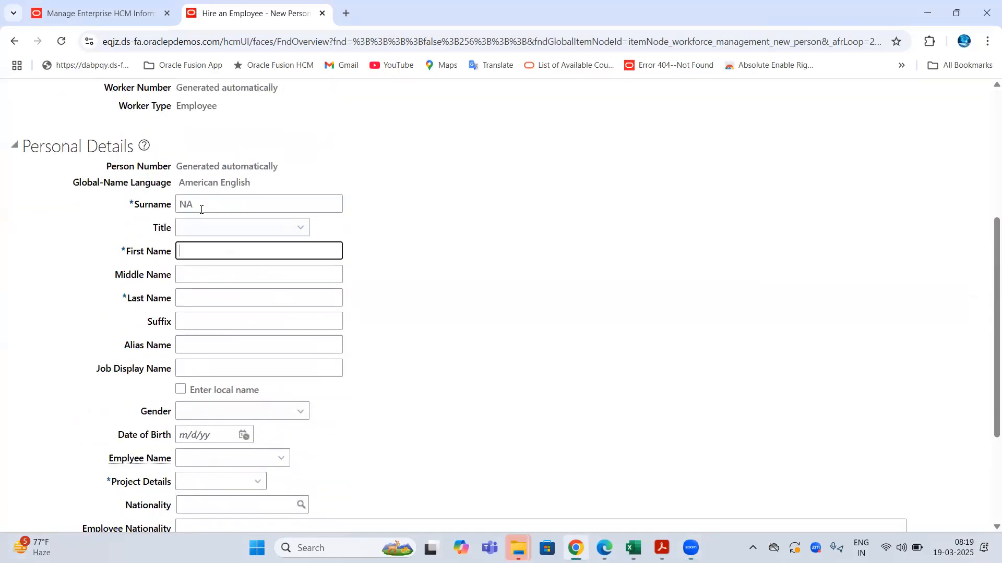
pyautogui.press('Tab')
pyautogui.press('Tab')
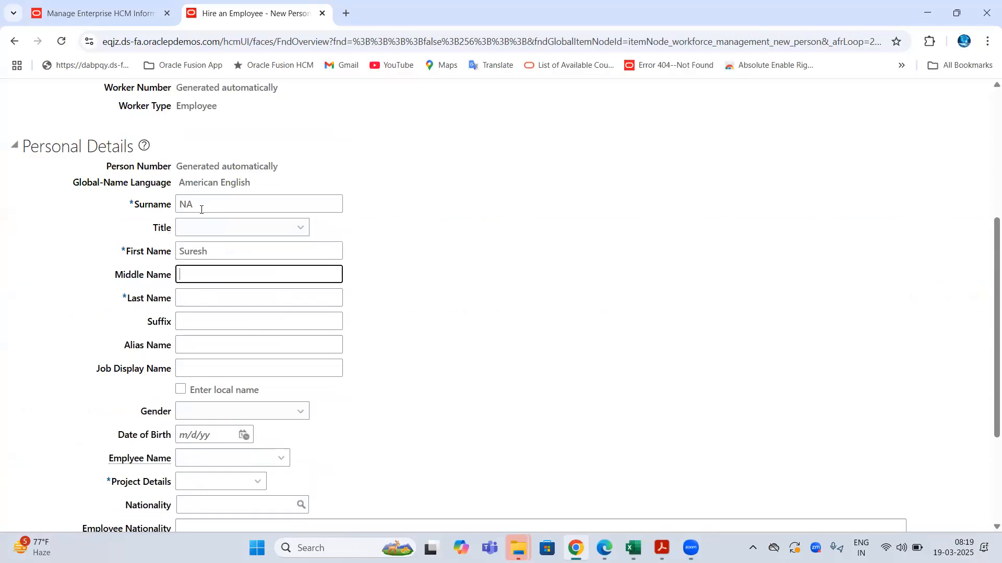
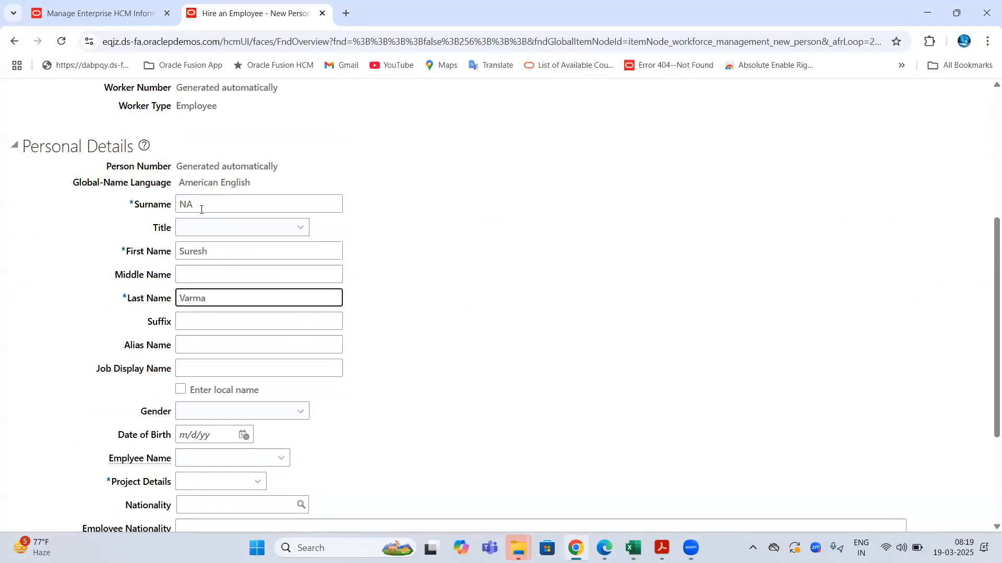
# - Recheck the entered name fields and move on to the Last Name field
pyautogui.scroll(4, 342, 201)
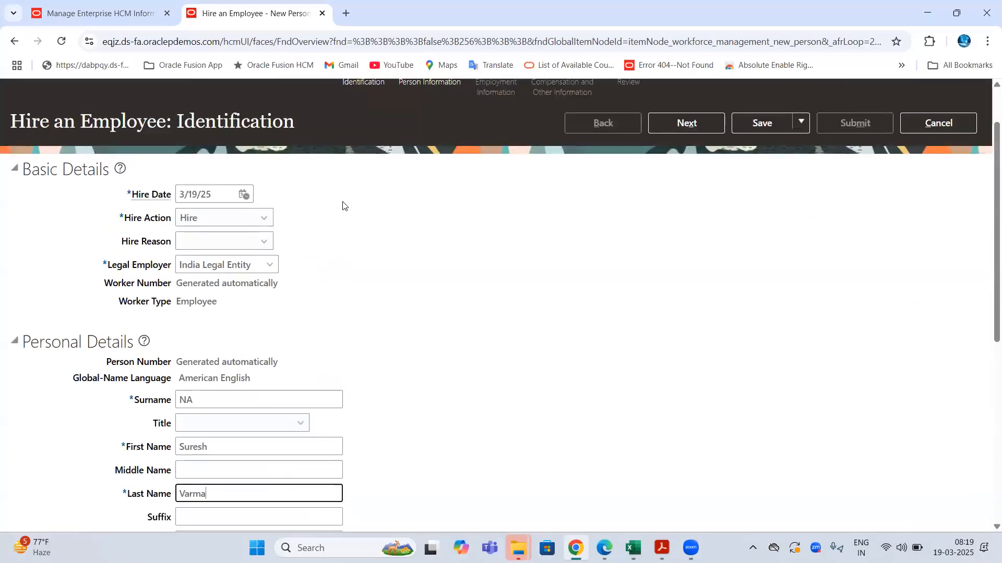
pyautogui.click(149, 43)
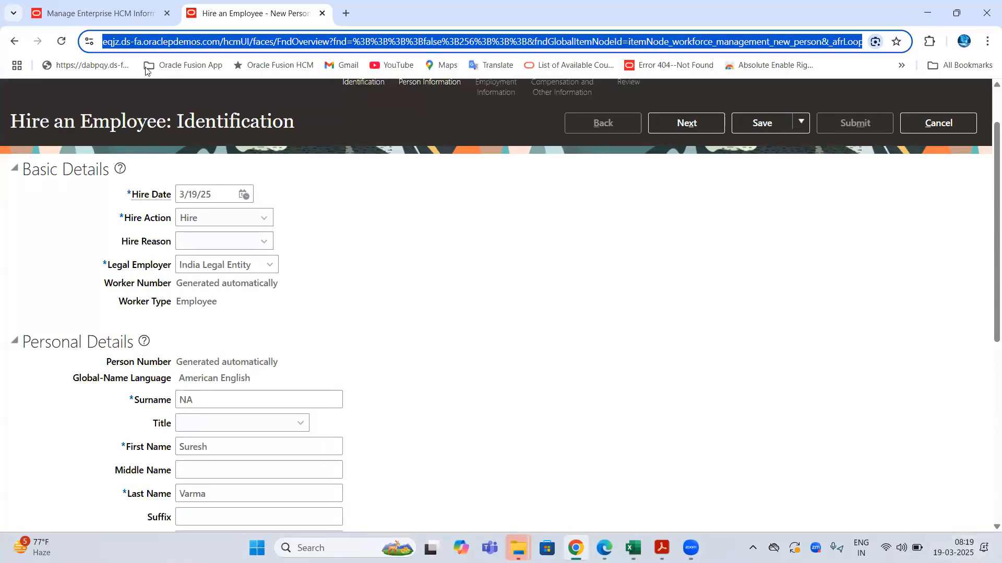
pyautogui.scroll(2, 322, 223)
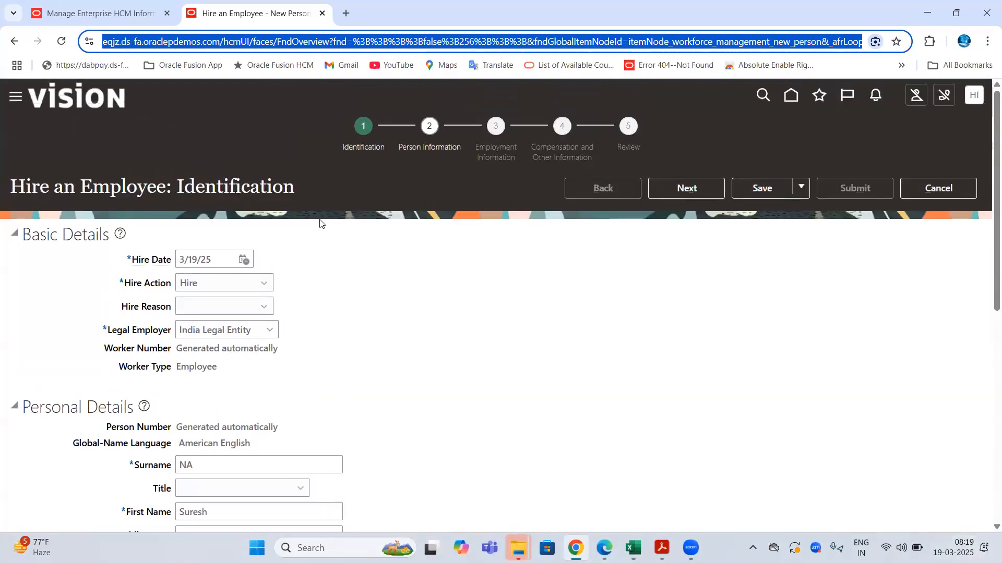
pyautogui.doubleClick(100, 179)
pyautogui.scroll(-1, 447, 202)
pyautogui.scroll(-4, 447, 203)
pyautogui.moveTo(236, 253); pyautogui.dragTo(140, 258)
pyautogui.press('Tab')
pyautogui.press('Tab')
pyautogui.scroll(-2, 228, 292)
# - Set Gender to Male and Date of Birth to 1/1/1981
pyautogui.click(228, 293)
pyautogui.click(198, 332)
pyautogui.click(190, 307)
pyautogui.write('1')
pyautogui.write('/1/1981')
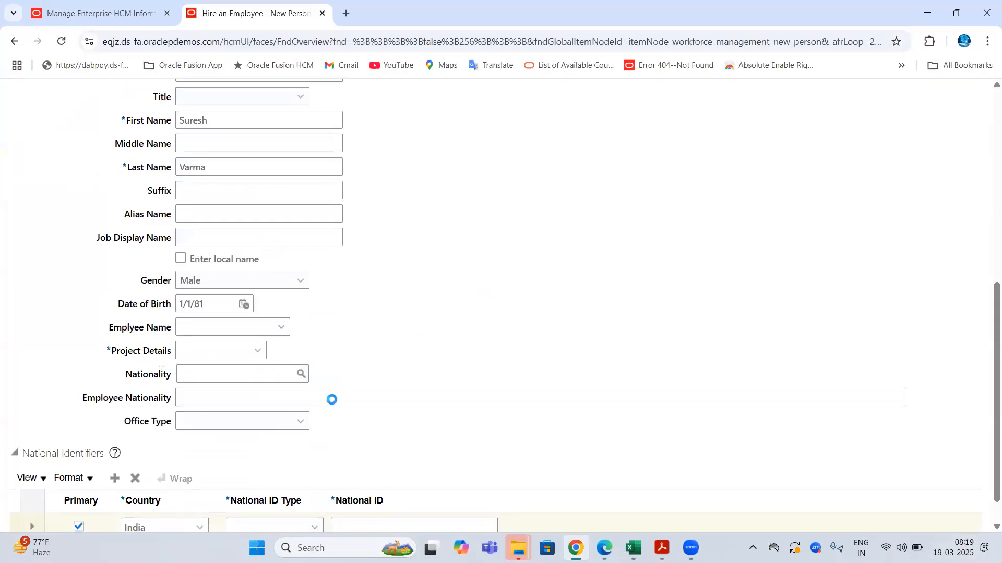
# - Open the National ID Type list and close it without changing anything
pyautogui.scroll(-1, 313, 444)
pyautogui.click(269, 496)
pyautogui.click(476, 252)
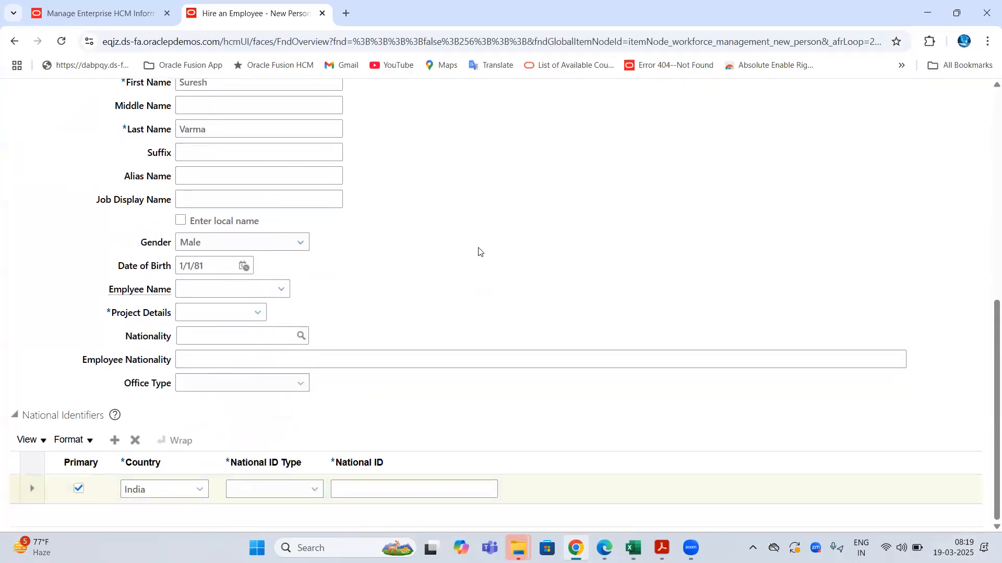
pyautogui.scroll(8, 476, 251)
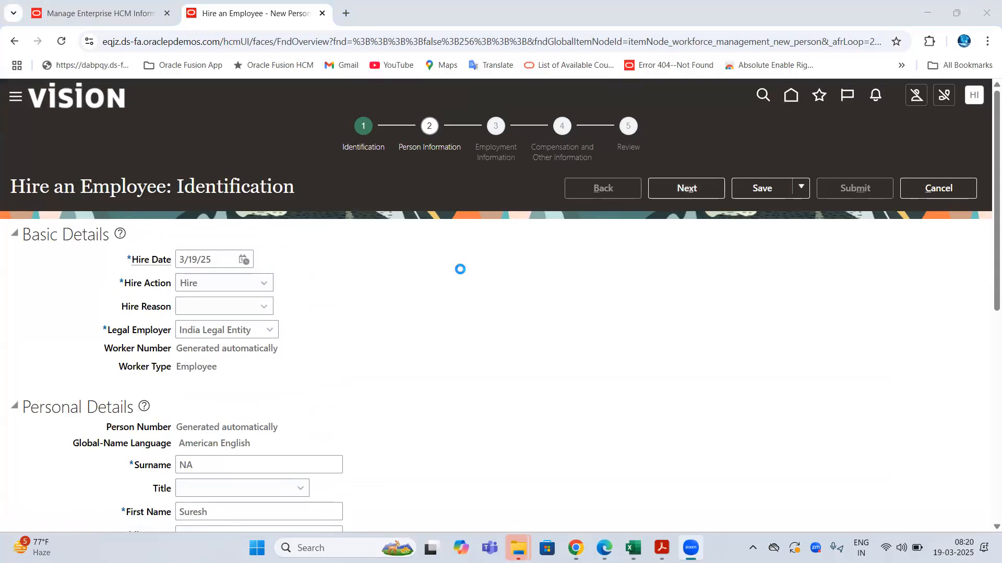
pyautogui.click(138, 7)
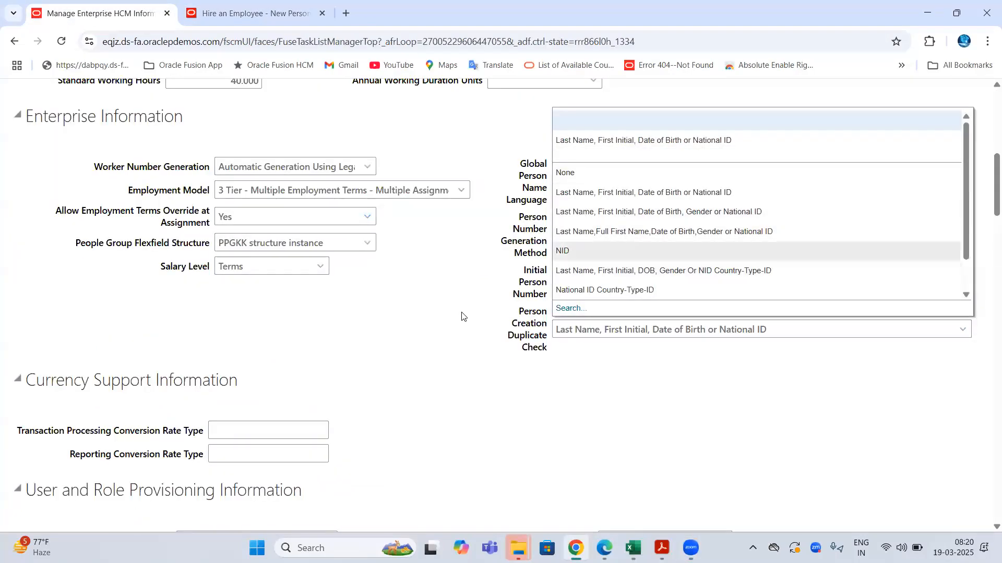
pyautogui.click(531, 325)
pyautogui.scroll(8, 330, 192)
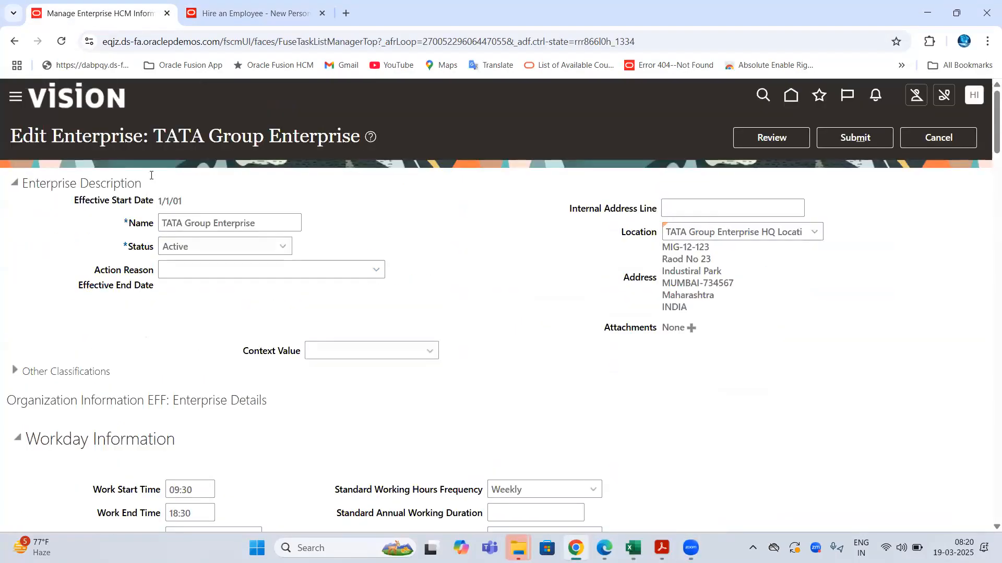
pyautogui.scroll(-6, 899, 351)
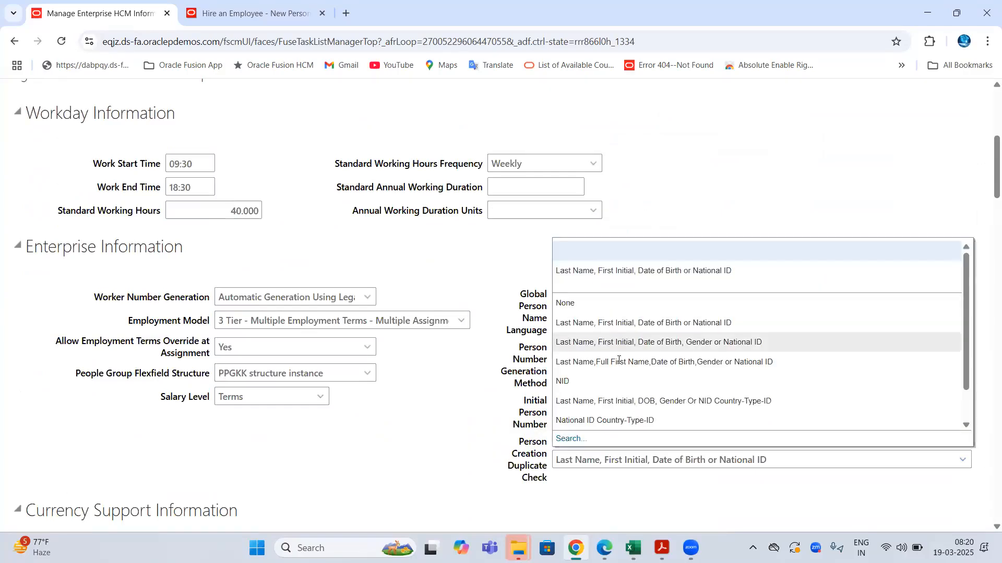
pyautogui.click(622, 363)
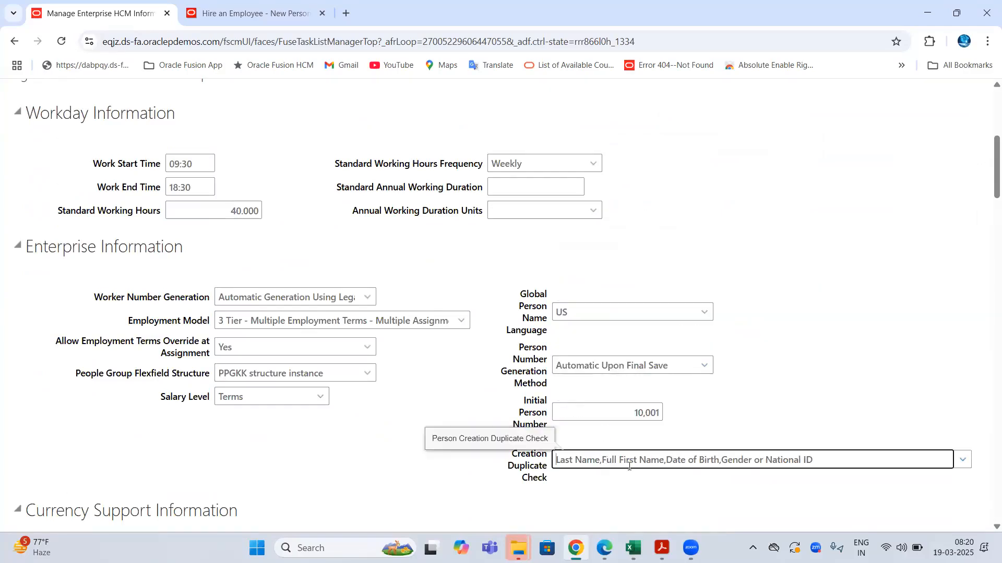
pyautogui.moveTo(753, 462); pyautogui.dragTo(719, 461)
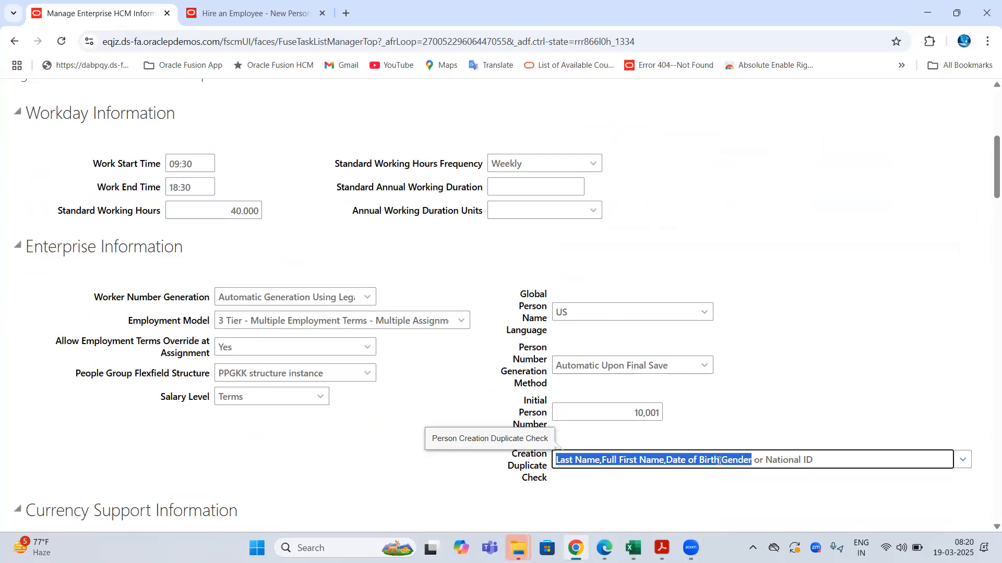
pyautogui.click(719, 461)
pyautogui.moveTo(751, 462); pyautogui.dragTo(555, 462)
pyautogui.click(764, 463)
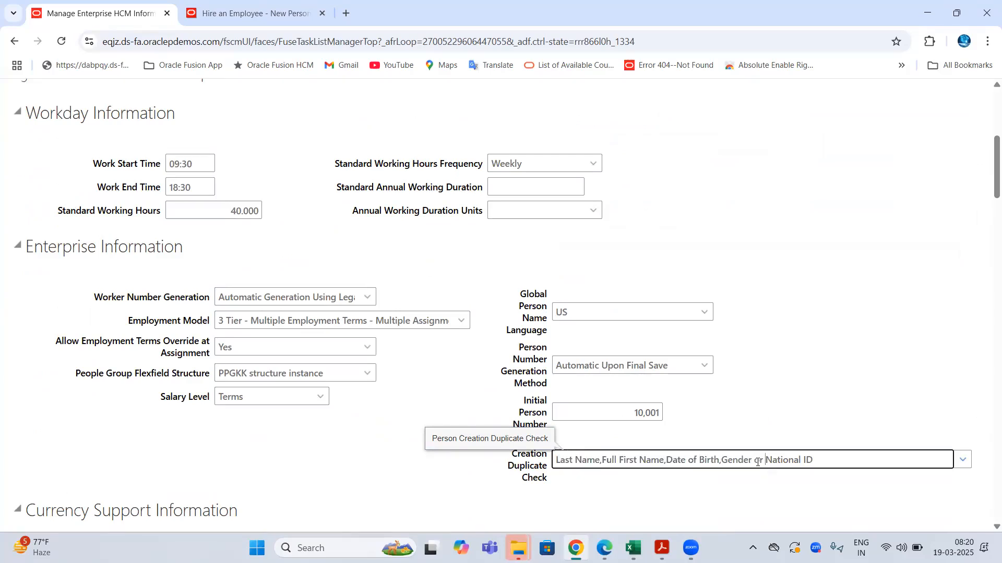
pyautogui.moveTo(822, 462); pyautogui.dragTo(769, 463)
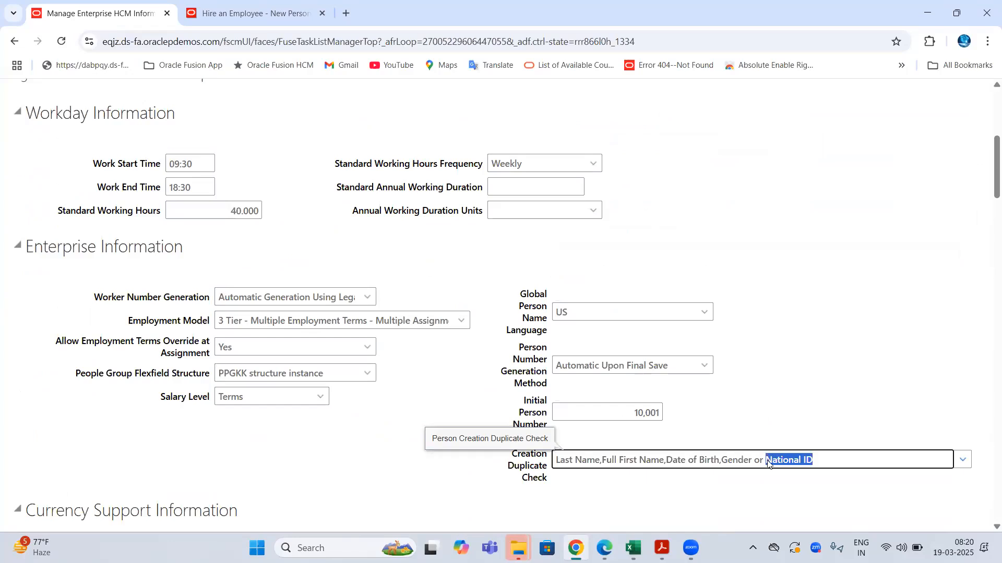
pyautogui.click(251, 13)
# - Choose AADHAAR Card as the National ID Type and enter the Aadhaar number
pyautogui.scroll(-8, 292, 281)
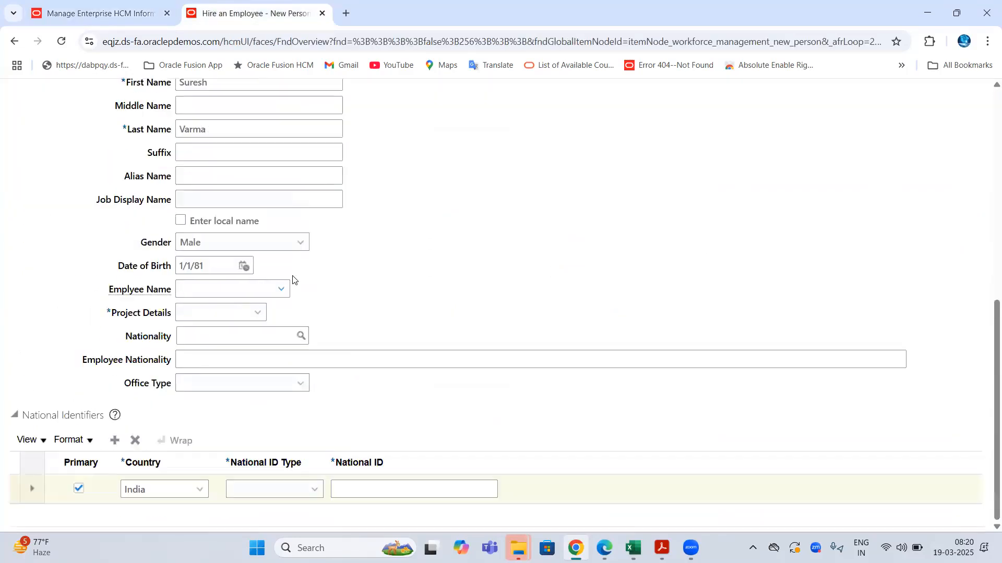
pyautogui.click(248, 489)
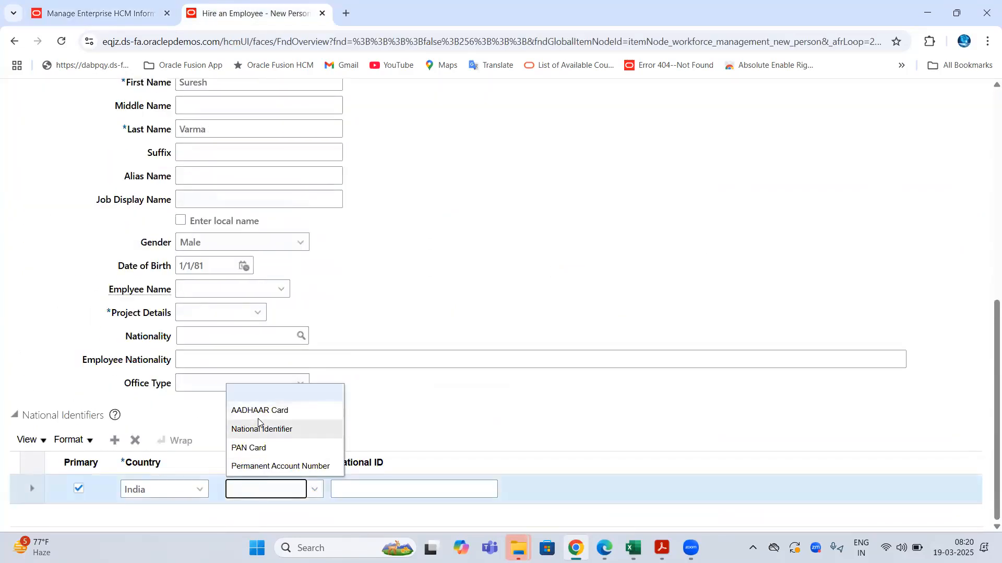
pyautogui.click(259, 413)
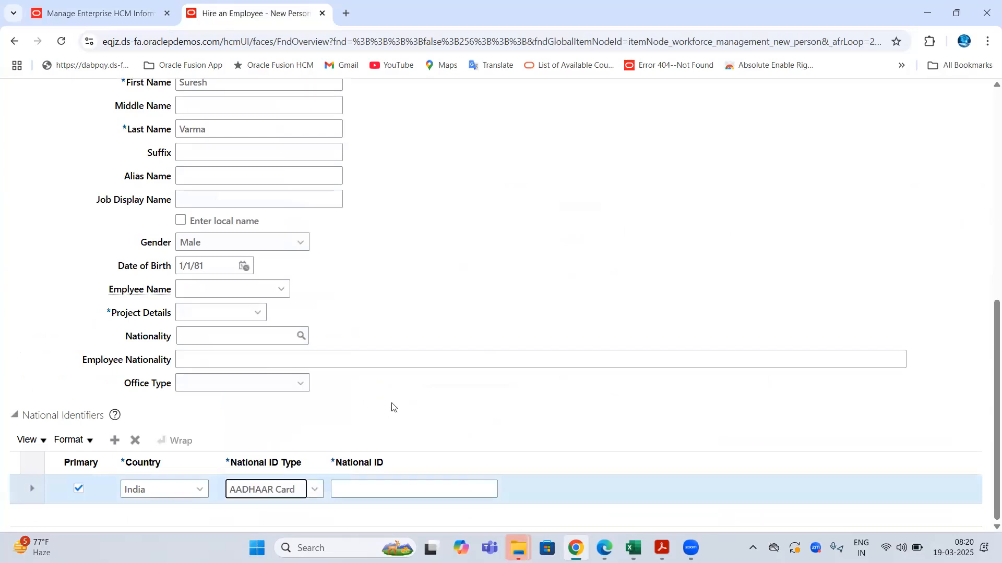
pyautogui.click(366, 491)
pyautogui.click(504, 312)
# - Review the First Name, Last Name fields, the Hire an Employee title and Identification step
pyautogui.scroll(5, 516, 309)
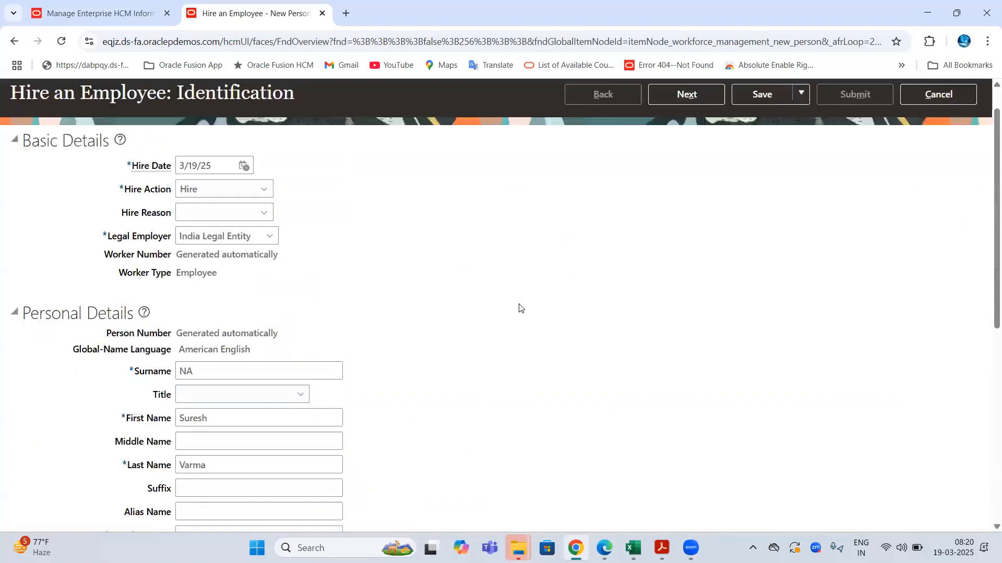
pyautogui.scroll(2, 519, 308)
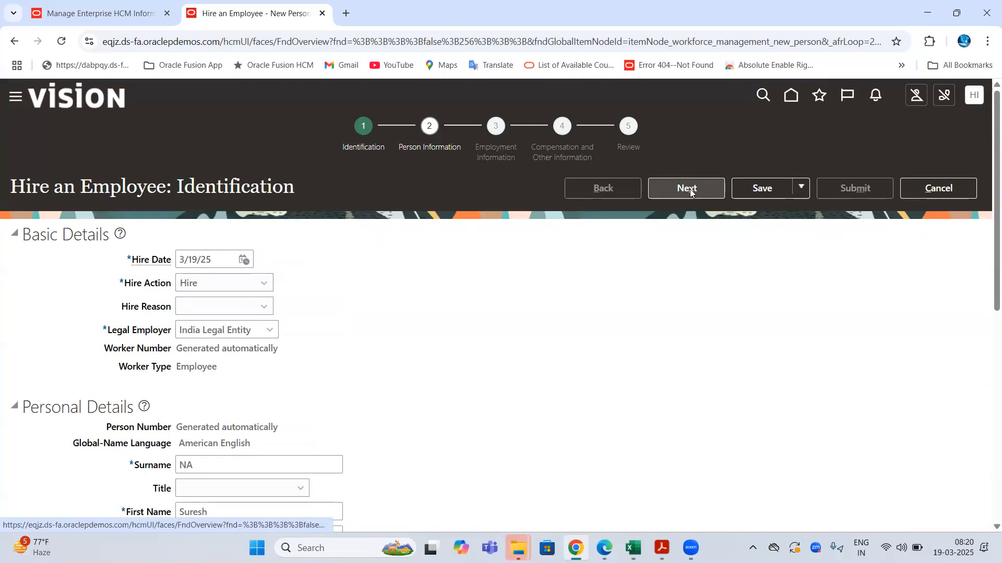
pyautogui.click(165, 34)
pyautogui.scroll(-5, 292, 282)
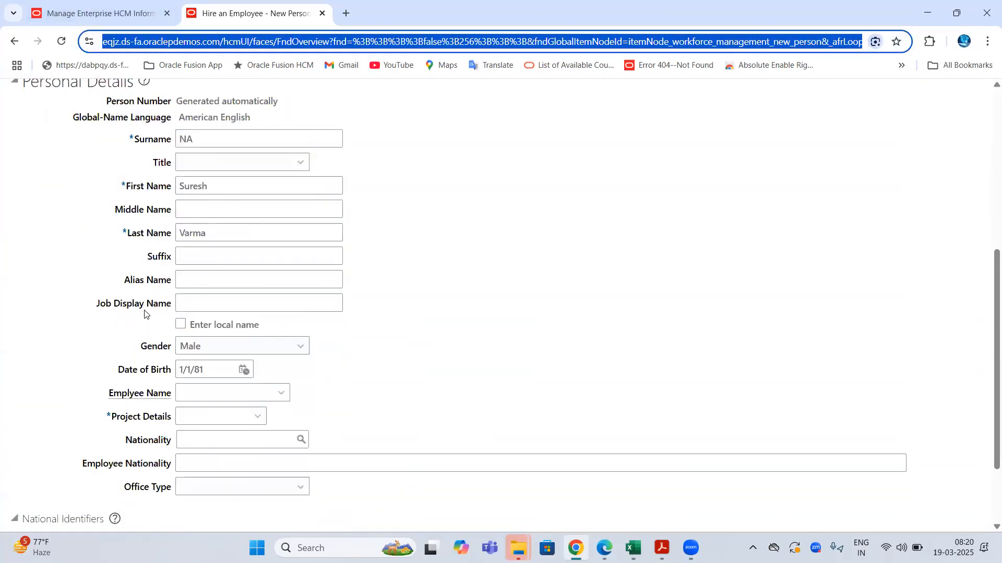
pyautogui.moveTo(130, 186); pyautogui.dragTo(173, 186)
pyautogui.moveTo(132, 233); pyautogui.dragTo(173, 233)
pyautogui.moveTo(140, 350); pyautogui.dragTo(173, 369)
pyautogui.scroll(-2, 225, 448)
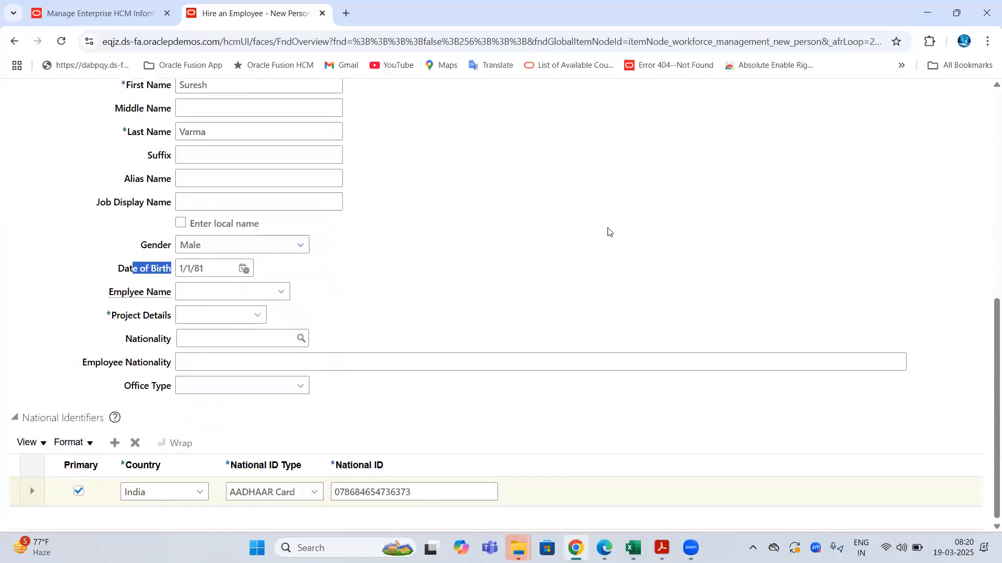
pyautogui.scroll(8, 507, 332)
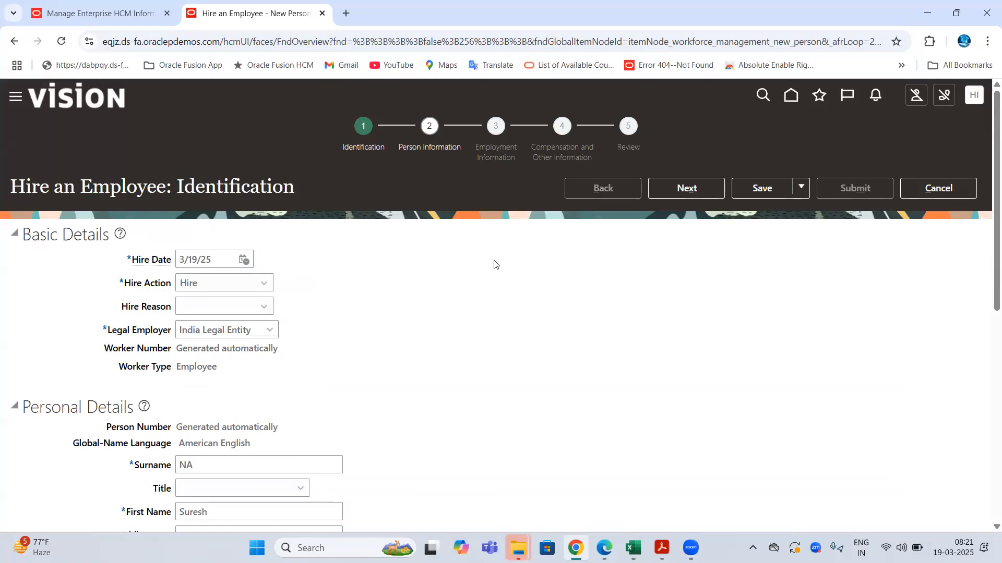
pyautogui.moveTo(30, 185); pyautogui.dragTo(143, 190)
pyautogui.moveTo(337, 148); pyautogui.dragTo(383, 148)
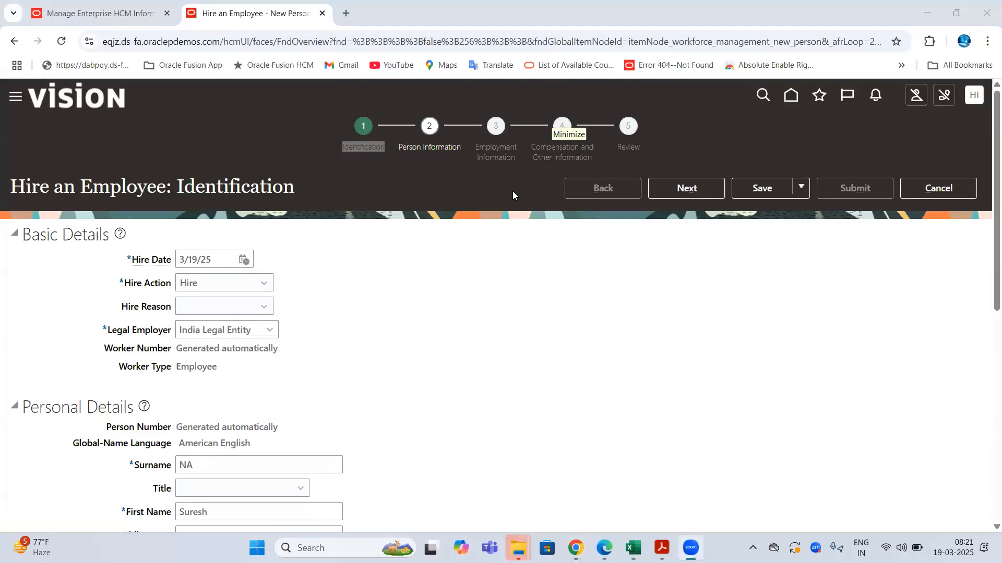
# - On the enterprise settings, view the Person Creation Duplicate Check options and highlight its value
pyautogui.click(104, 16)
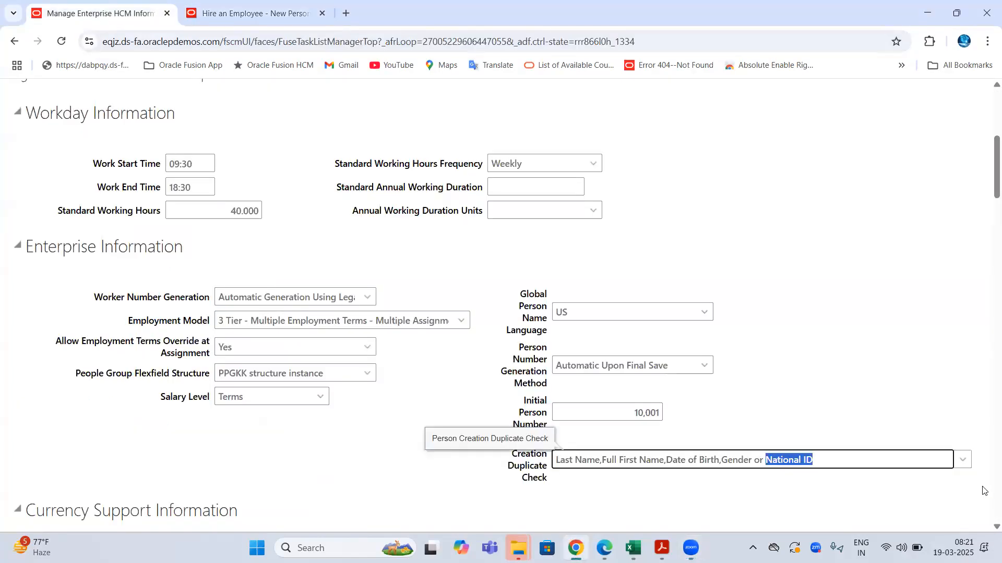
pyautogui.click(963, 460)
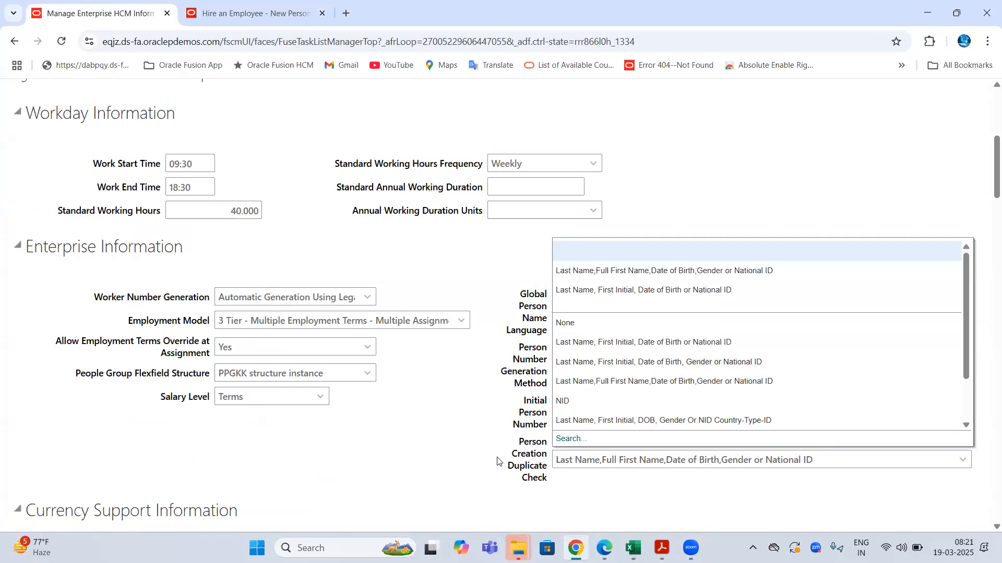
pyautogui.click(518, 445)
pyautogui.moveTo(518, 445); pyautogui.dragTo(814, 460)
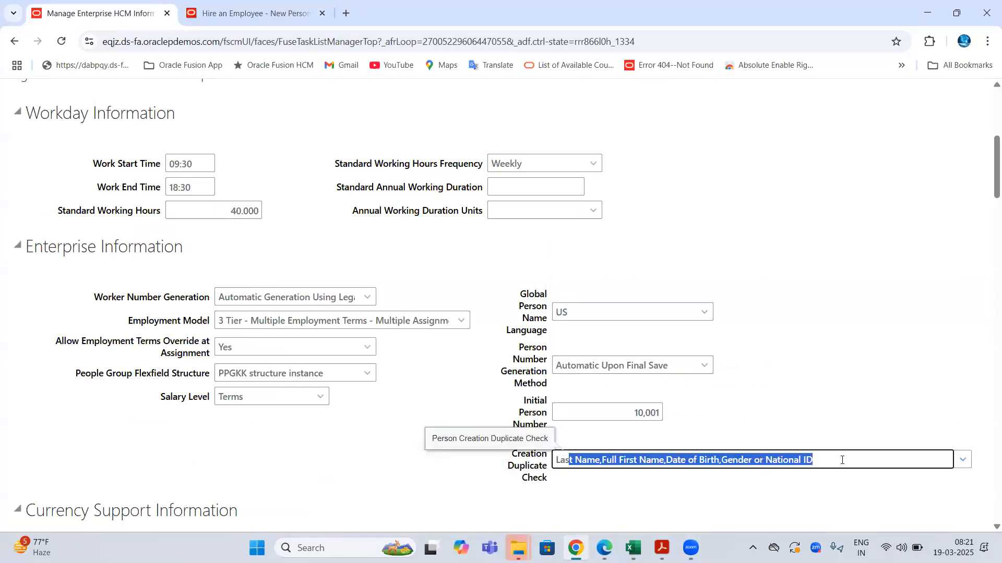
pyautogui.click(226, 46)
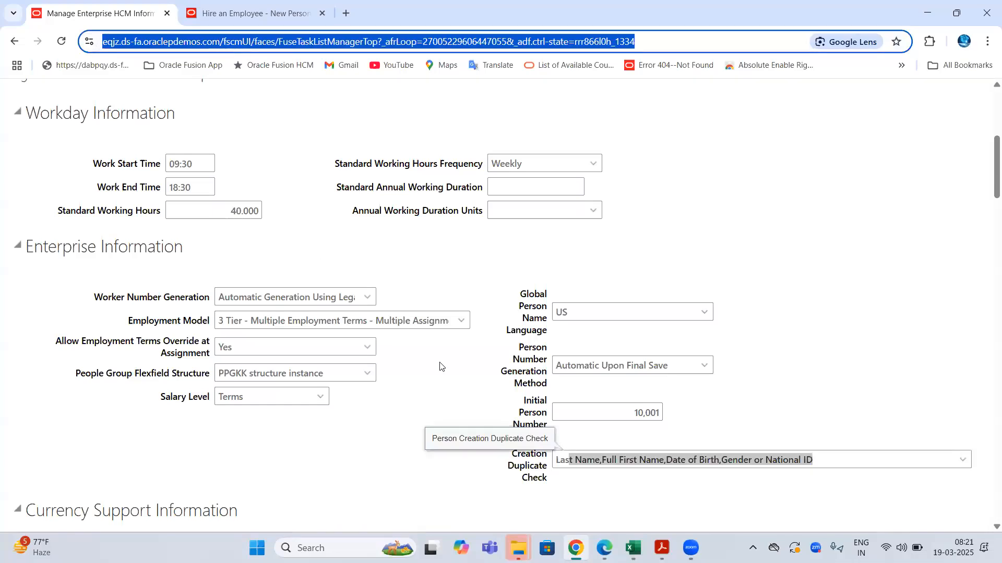
pyautogui.click(454, 397)
pyautogui.moveTo(828, 456); pyautogui.dragTo(506, 468)
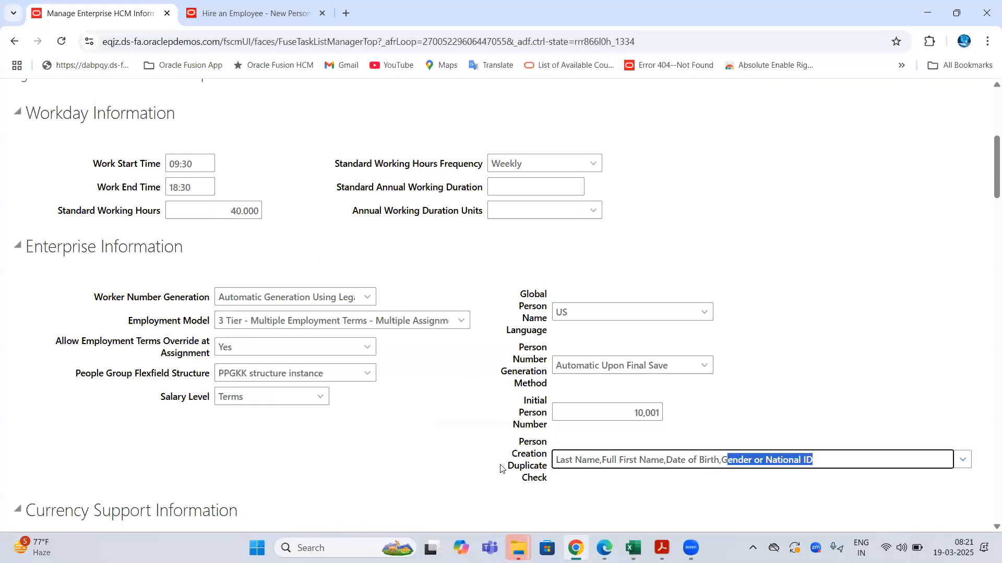
# - Check the Last Name field on the hire form, then return to the enterprise settings
pyautogui.hotkey('ctrl', 'Tab')
pyautogui.scroll(-5, 233, 424)
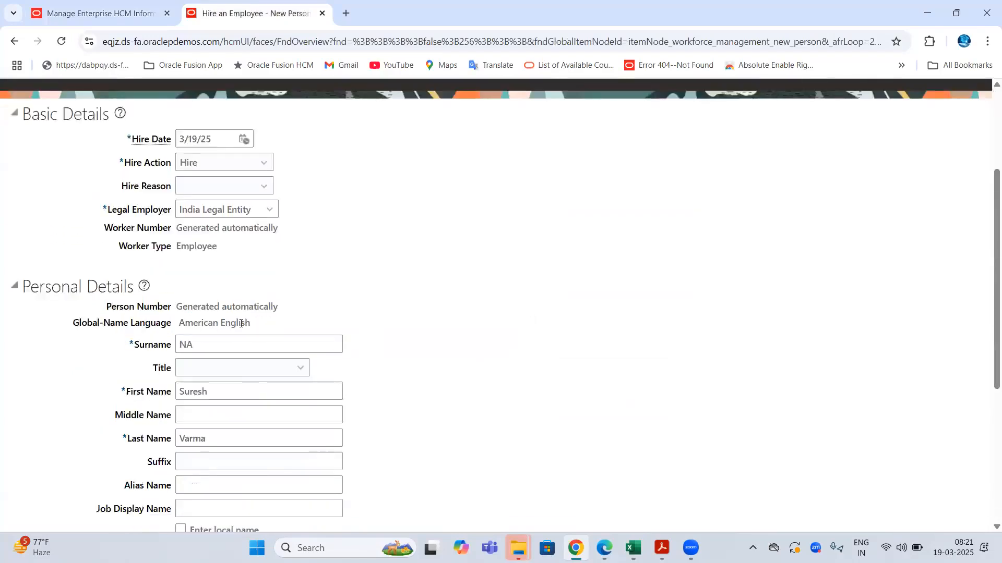
pyautogui.click(238, 304)
pyautogui.scroll(-3, 238, 304)
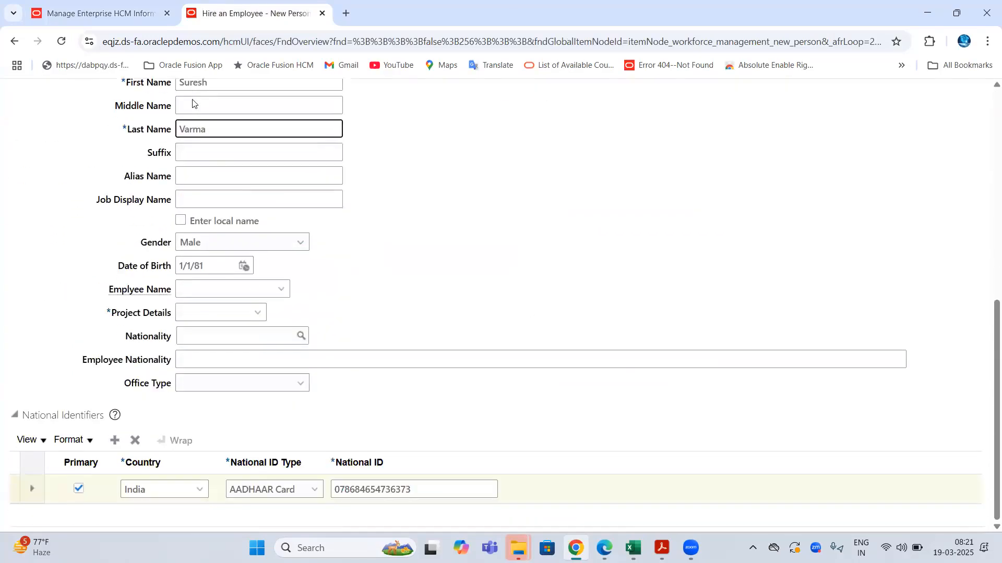
pyautogui.click(154, 42)
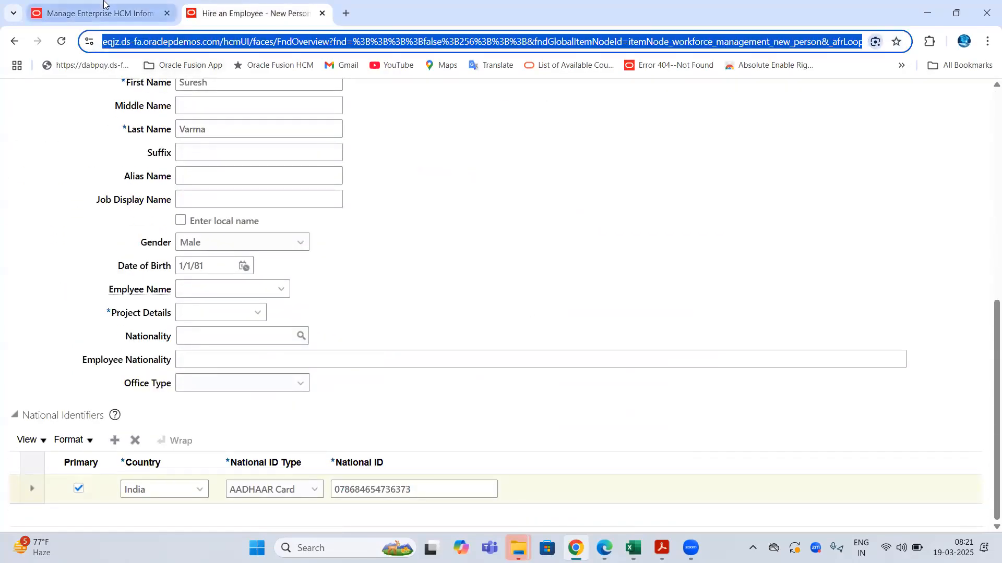
pyautogui.click(104, 4)
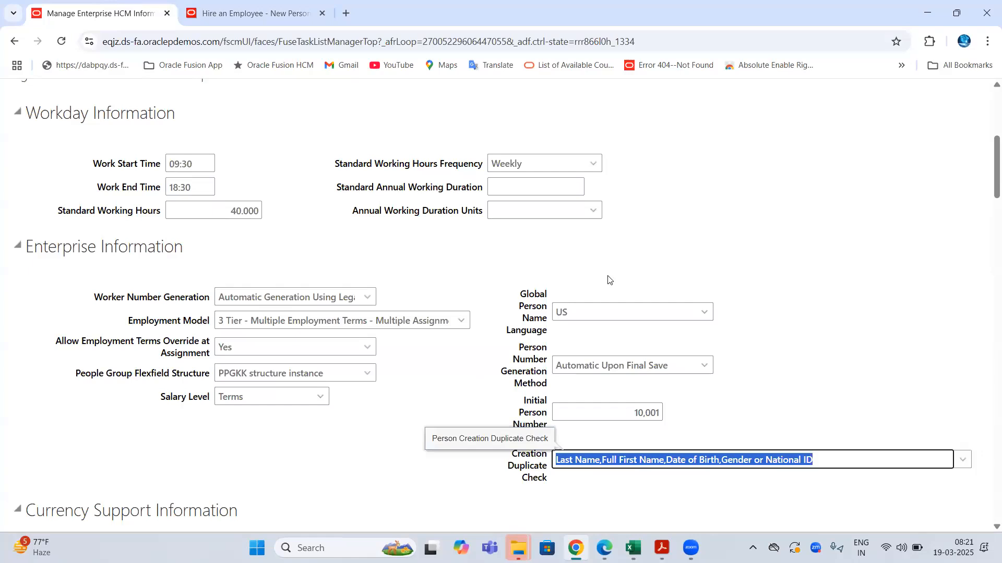
pyautogui.moveTo(506, 442); pyautogui.dragTo(548, 444)
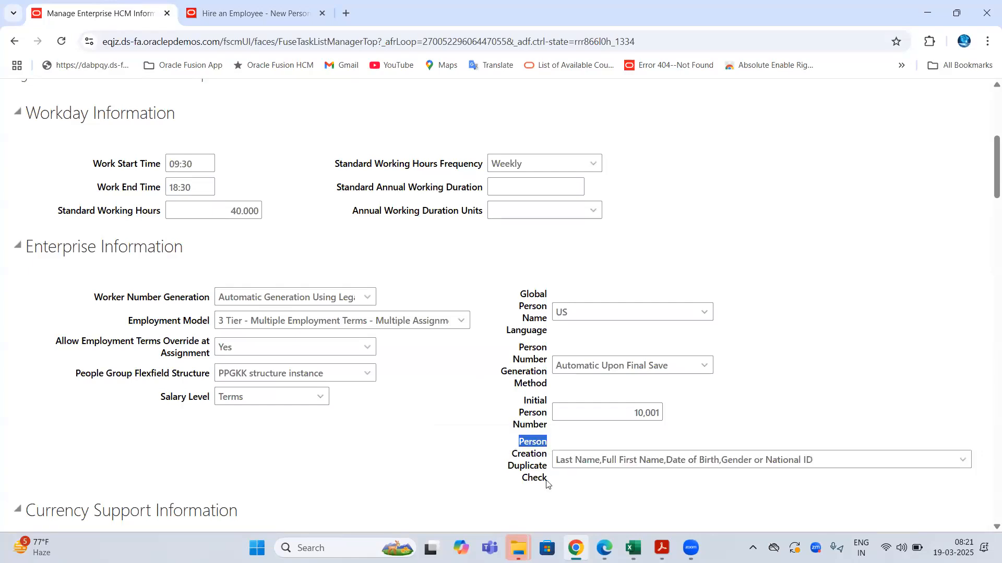
pyautogui.moveTo(547, 483); pyautogui.dragTo(546, 483)
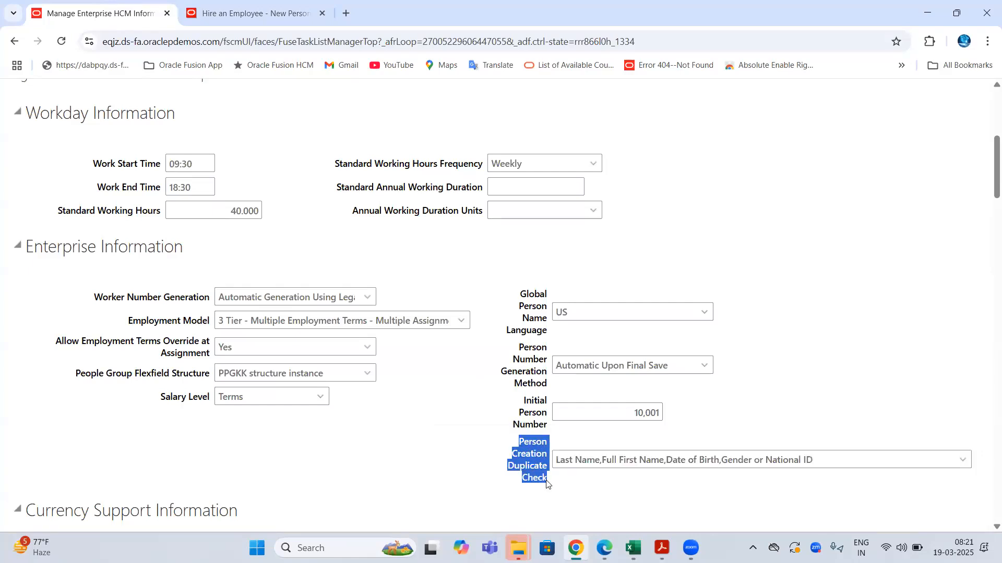
pyautogui.click(666, 461)
pyautogui.moveTo(512, 455); pyautogui.dragTo(537, 480)
pyautogui.moveTo(522, 299); pyautogui.dragTo(551, 462)
pyautogui.moveTo(94, 298); pyautogui.dragTo(207, 302)
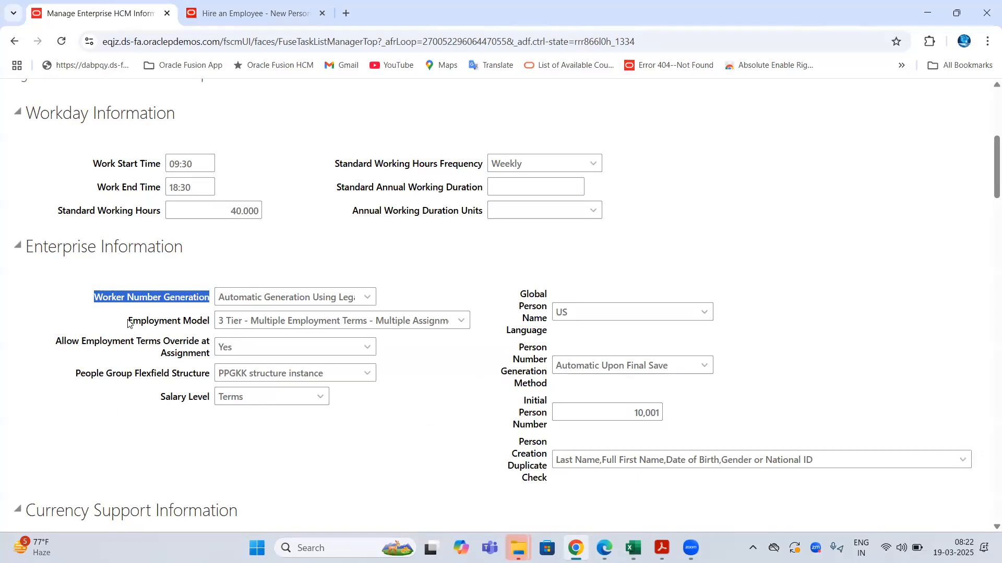
pyautogui.moveTo(128, 324); pyautogui.dragTo(211, 323)
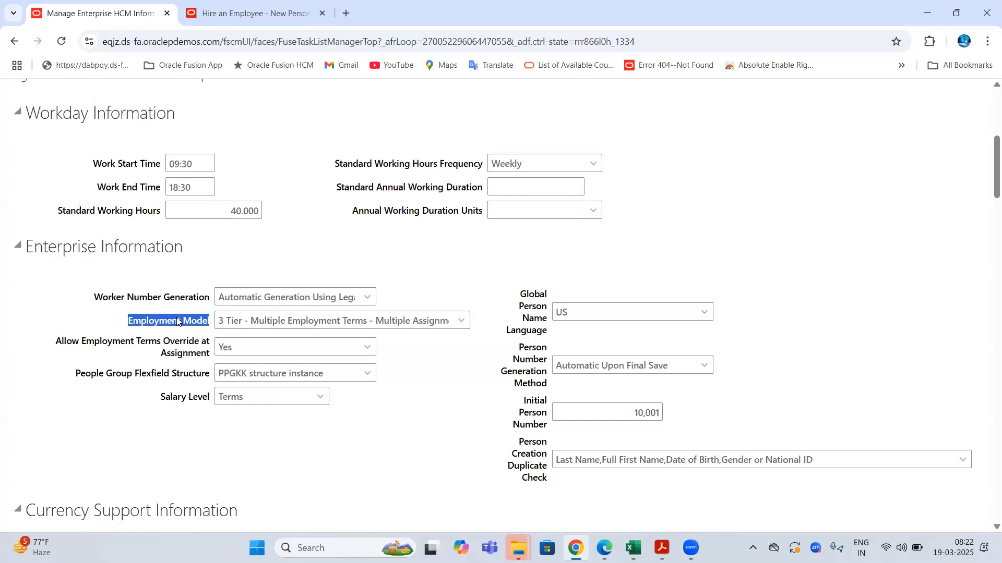
# - Add a bold, yellow-filled Employment Model heading in B71
pyautogui.click(633, 548)
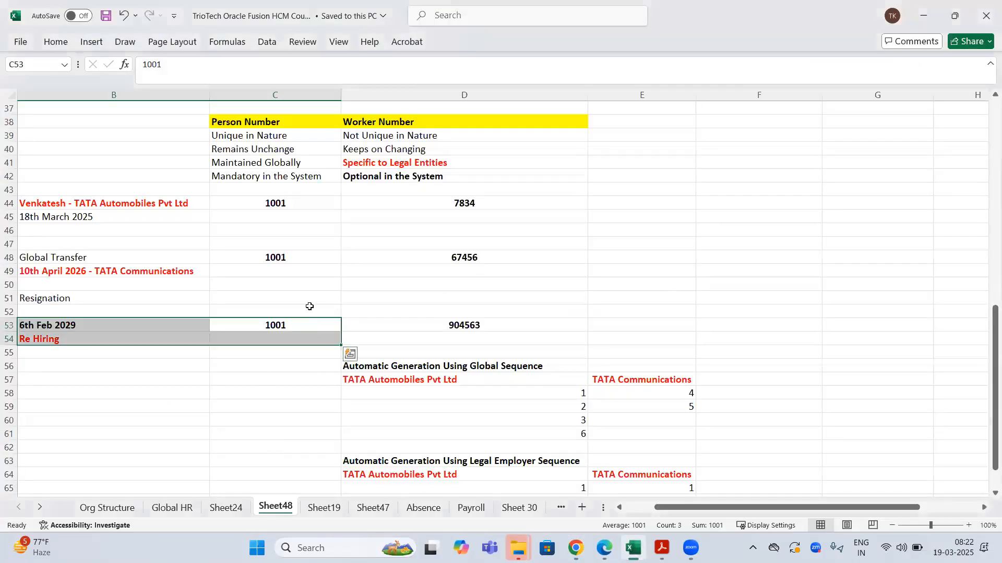
pyautogui.scroll(-11, 315, 224)
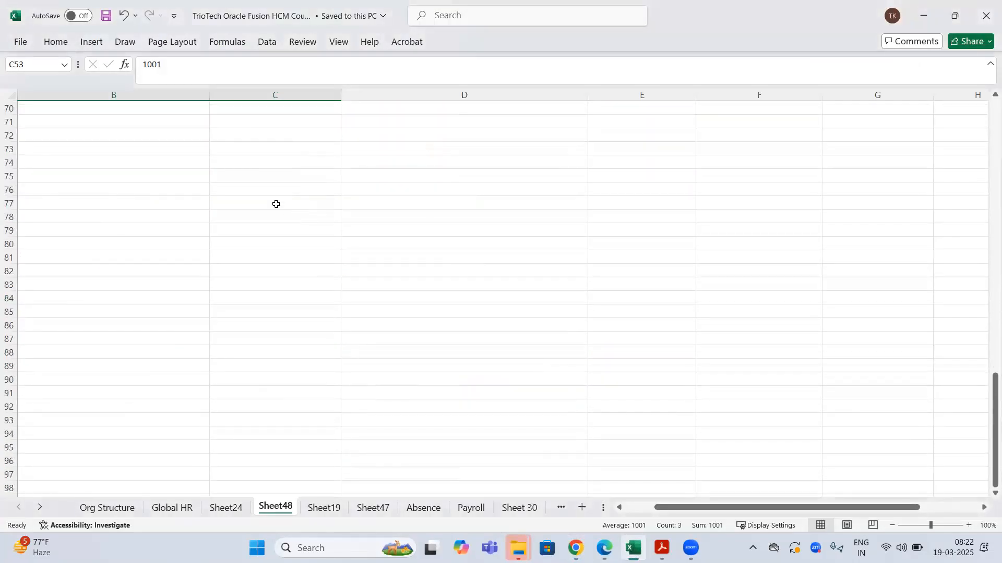
pyautogui.click(172, 134)
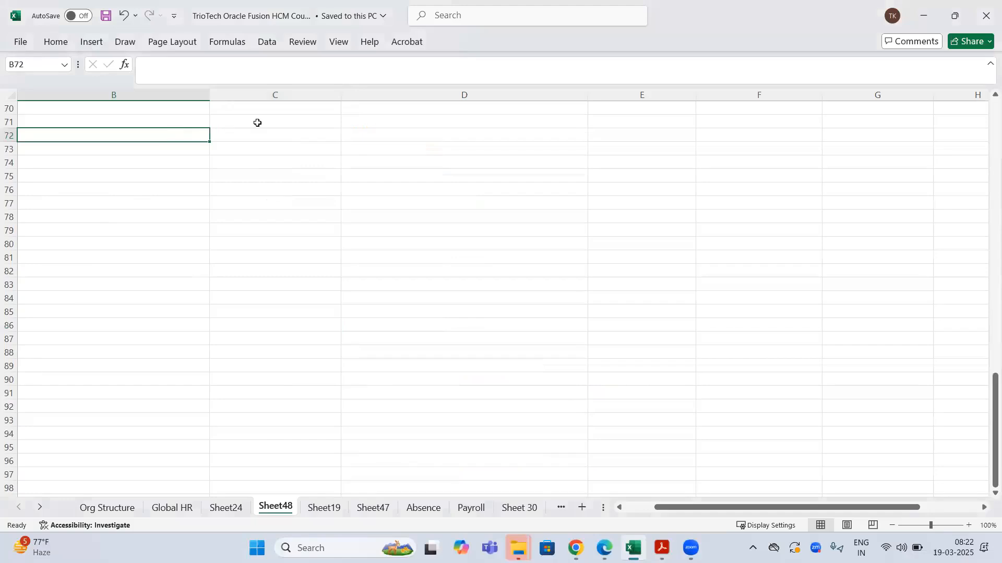
pyautogui.click(184, 121)
pyautogui.write('E')
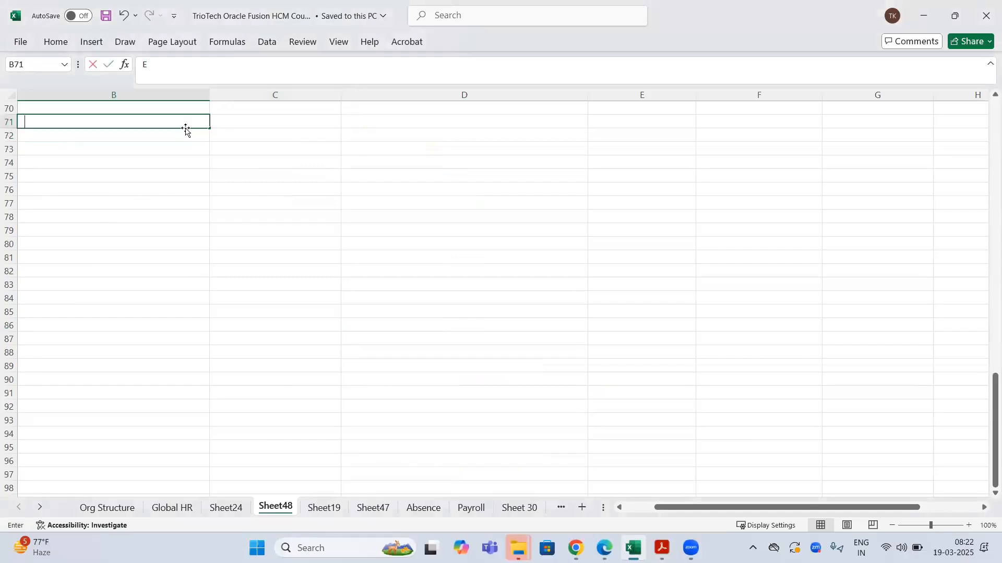
pyautogui.write('mployment Model')
pyautogui.press('Return')
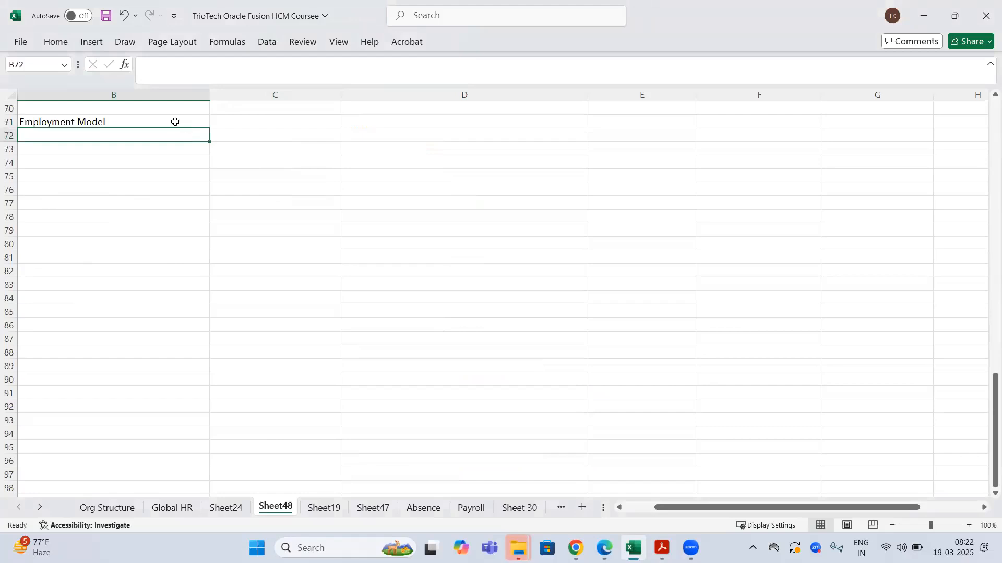
pyautogui.click(174, 122)
pyautogui.hotkey('ctrl', 'b')
pyautogui.rightClick(175, 121)
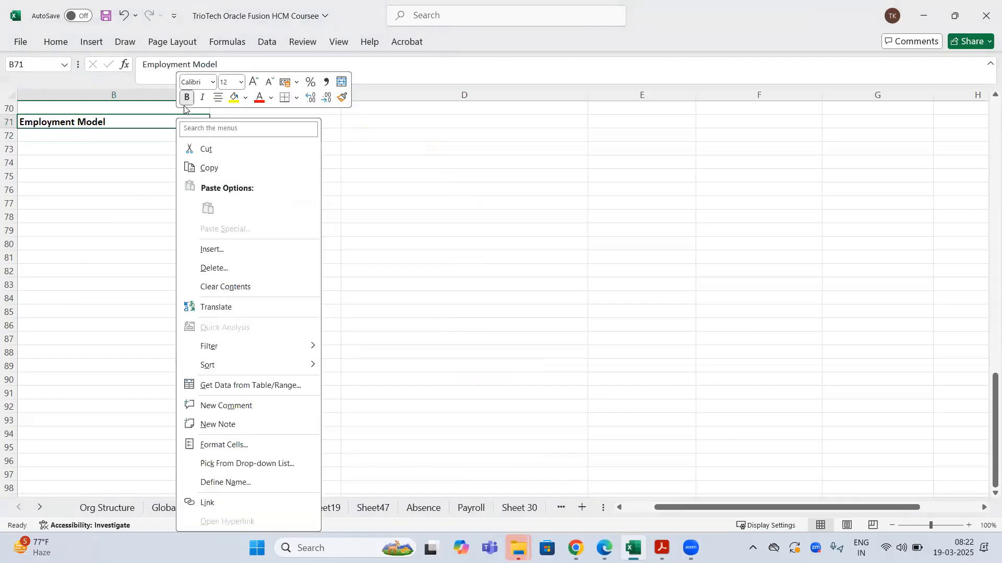
pyautogui.click(233, 98)
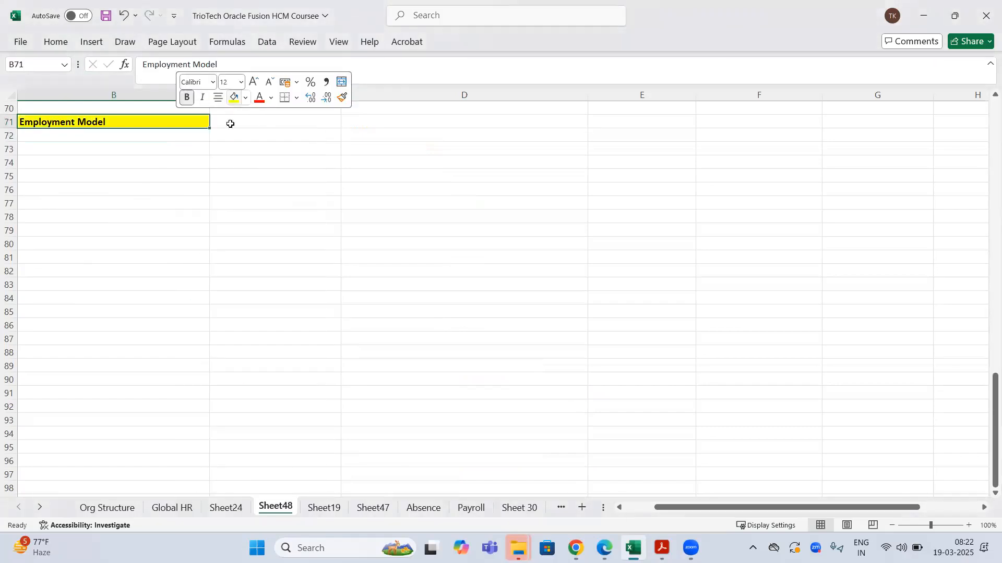
pyautogui.click(355, 126)
# - Widen column C and add bold 2 Tier and 3 Tier Employment Model headings in C71:D71
pyautogui.moveTo(342, 92); pyautogui.dragTo(441, 95)
pyautogui.click(332, 123)
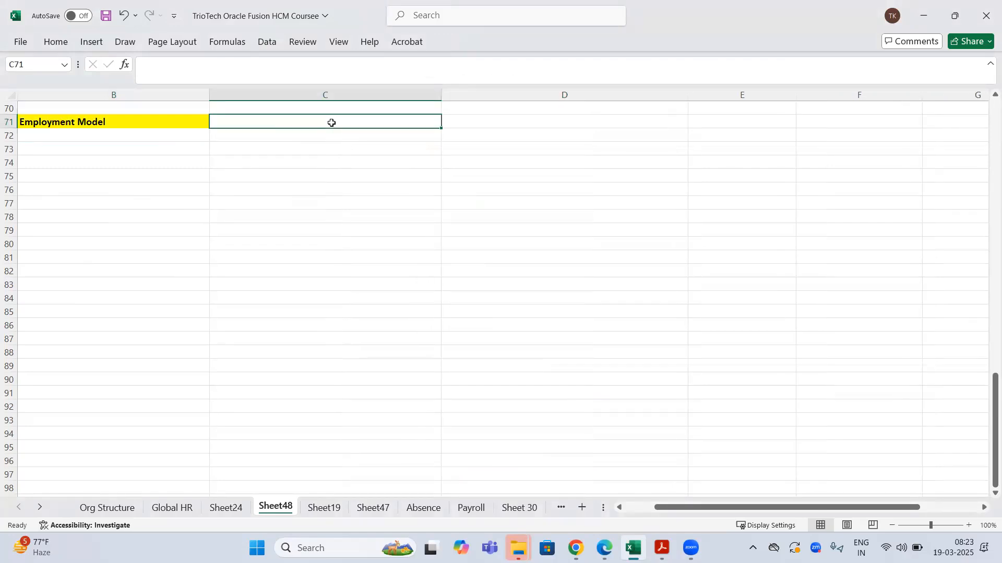
pyautogui.write('2 Tier Employ')
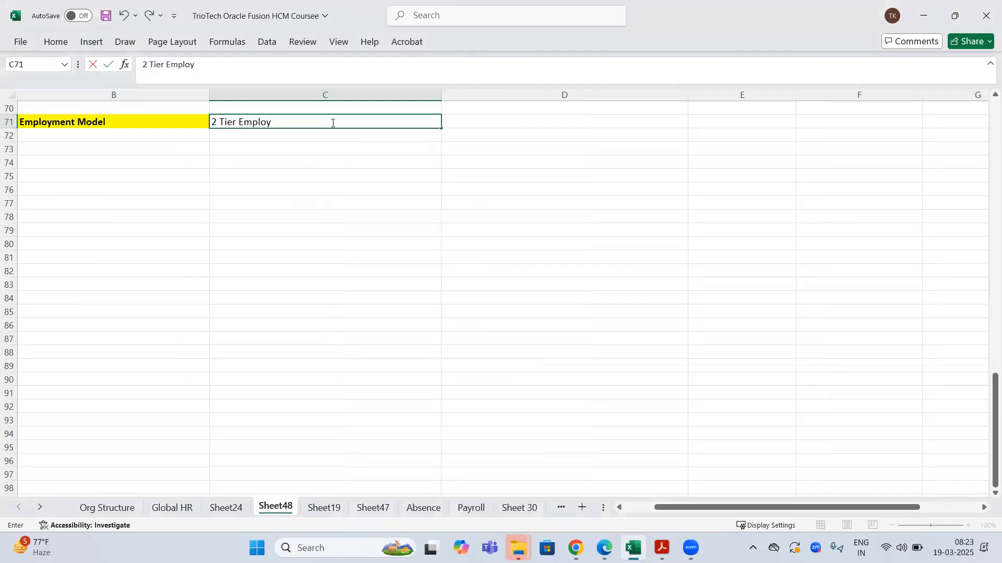
pyautogui.write('ment Model')
pyautogui.press('Tab')
pyautogui.write('3 Tier Employment Model')
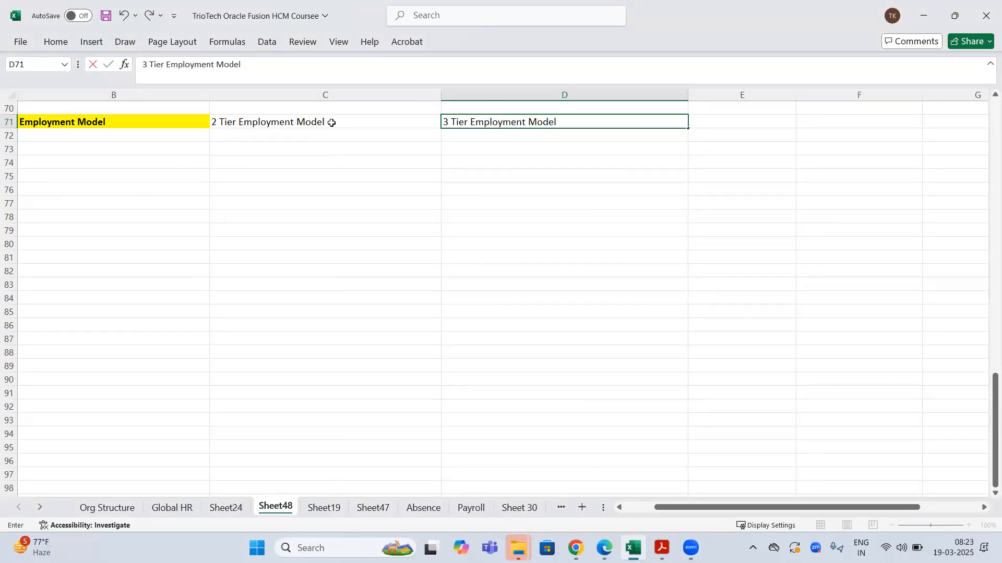
pyautogui.press('Return')
pyautogui.moveTo(338, 123); pyautogui.dragTo(495, 122)
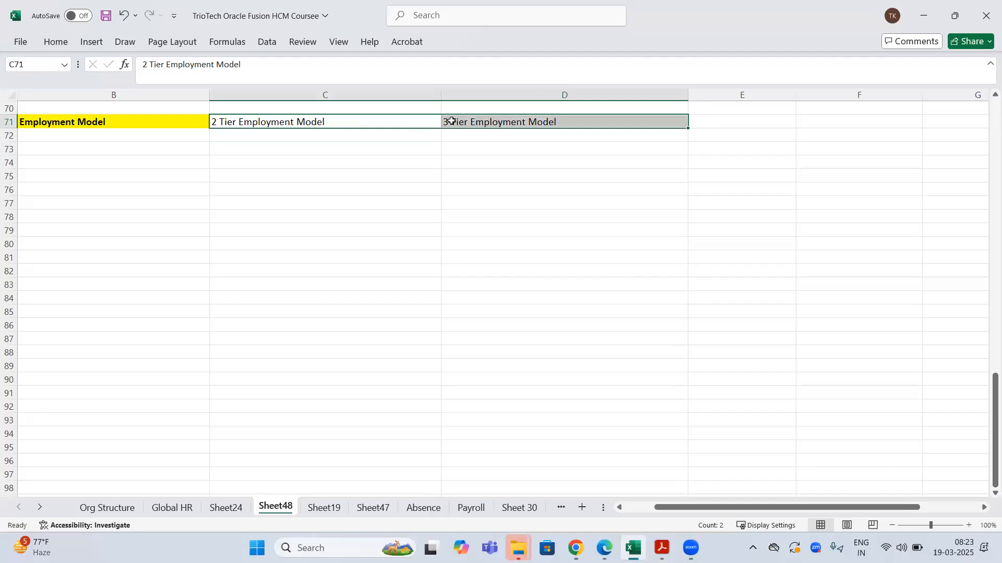
pyautogui.hotkey('ctrl', 'b')
# - Fill the 2 Tier and 3 Tier Employment Model headings orange
pyautogui.click(397, 119)
pyautogui.rightClick(397, 119)
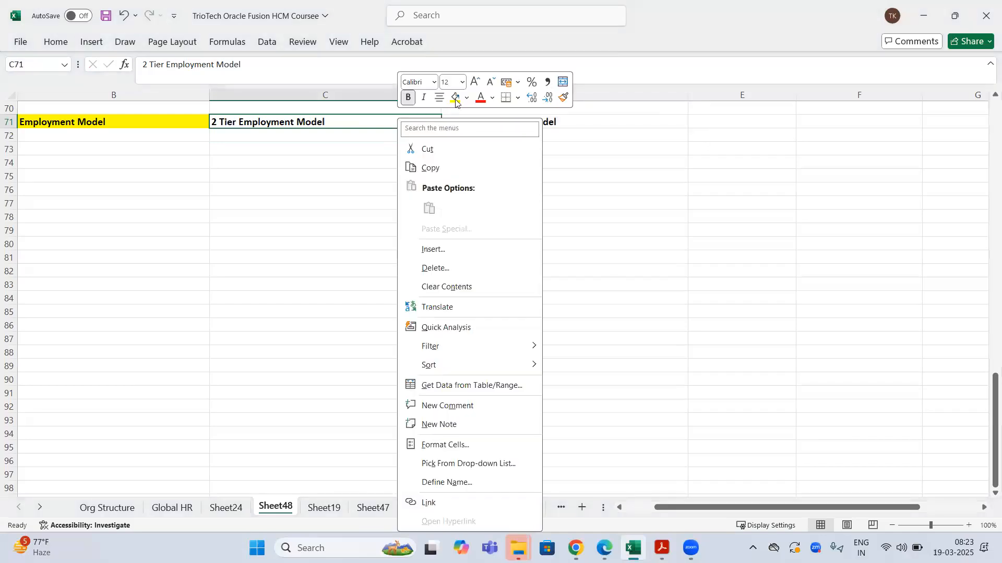
pyautogui.click(466, 98)
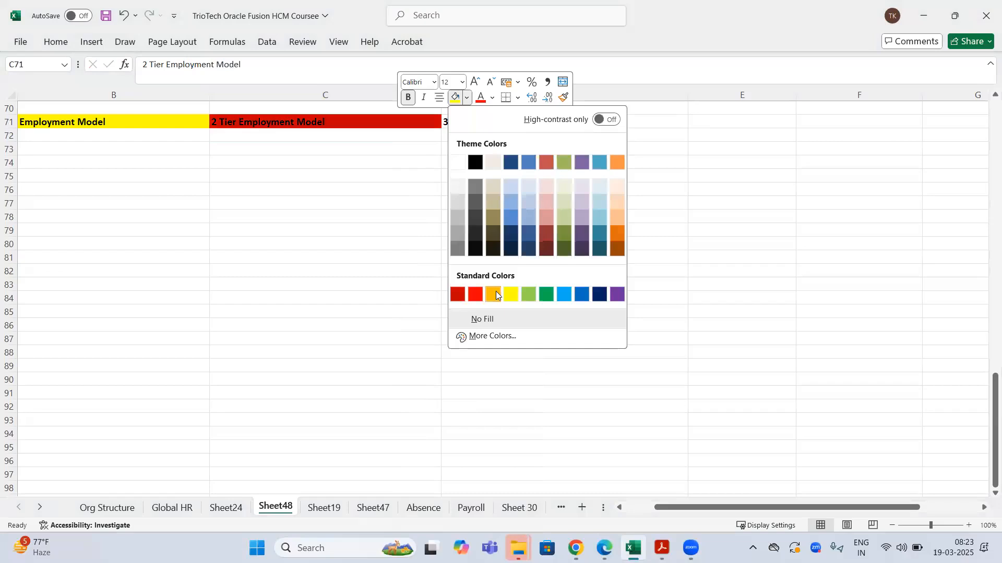
pyautogui.click(614, 232)
pyautogui.click(514, 124)
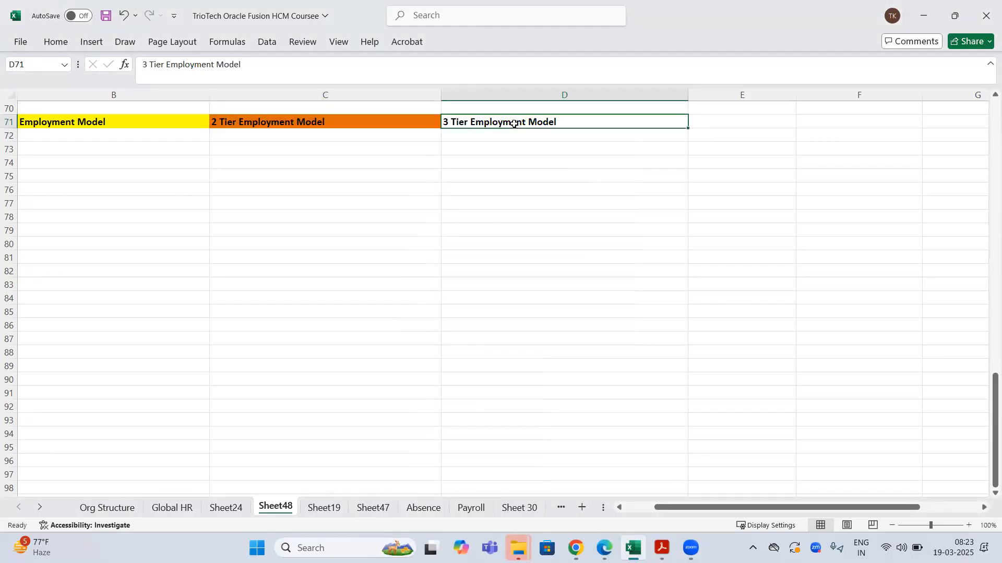
pyautogui.rightClick(518, 124)
pyautogui.click(576, 98)
pyautogui.click(417, 178)
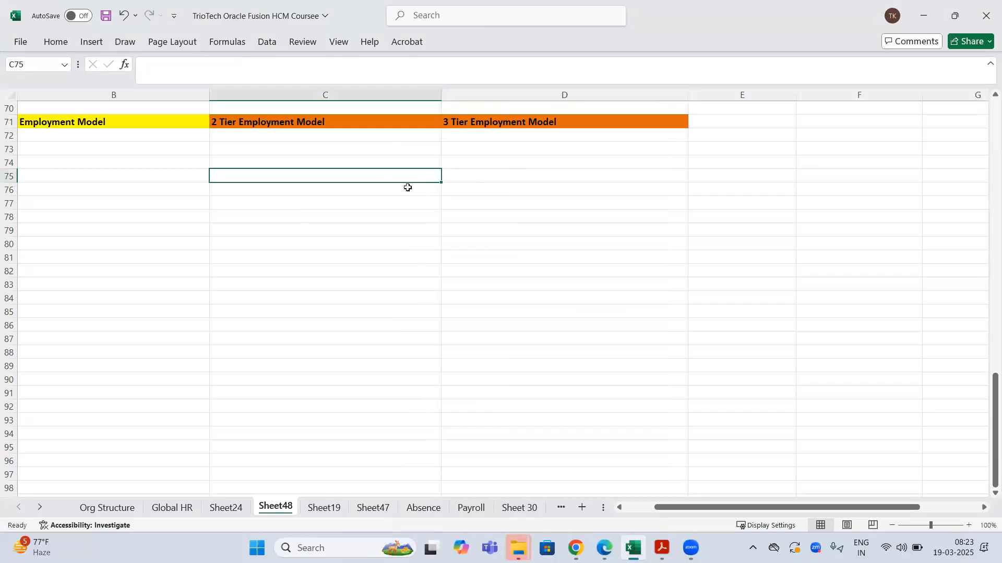
pyautogui.click(298, 246)
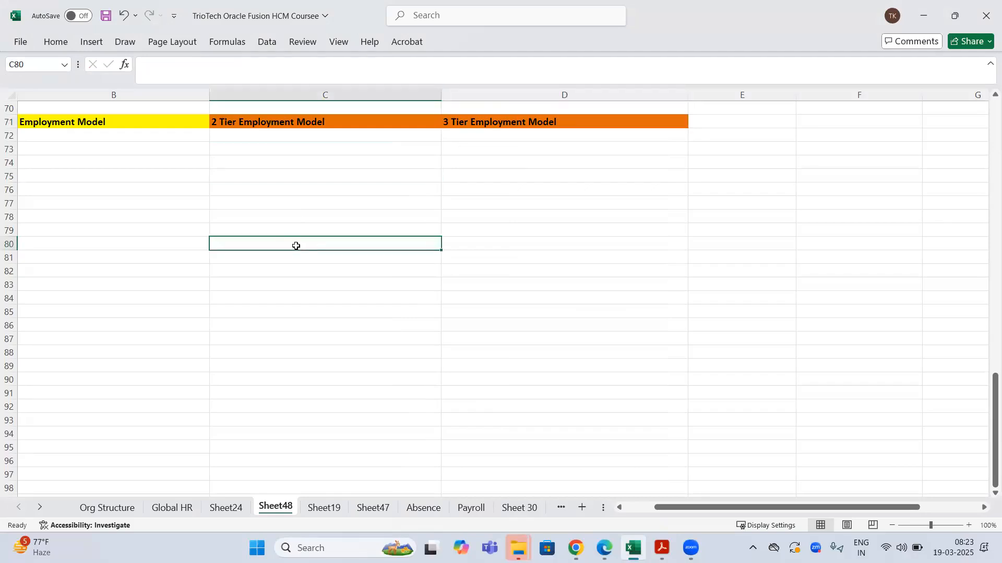
pyautogui.click(275, 122)
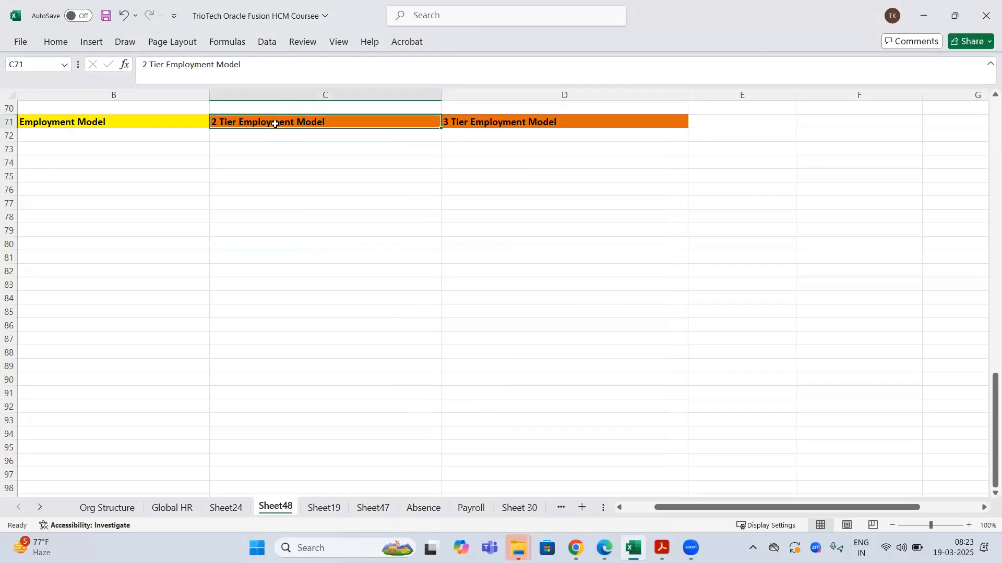
pyautogui.click(267, 160)
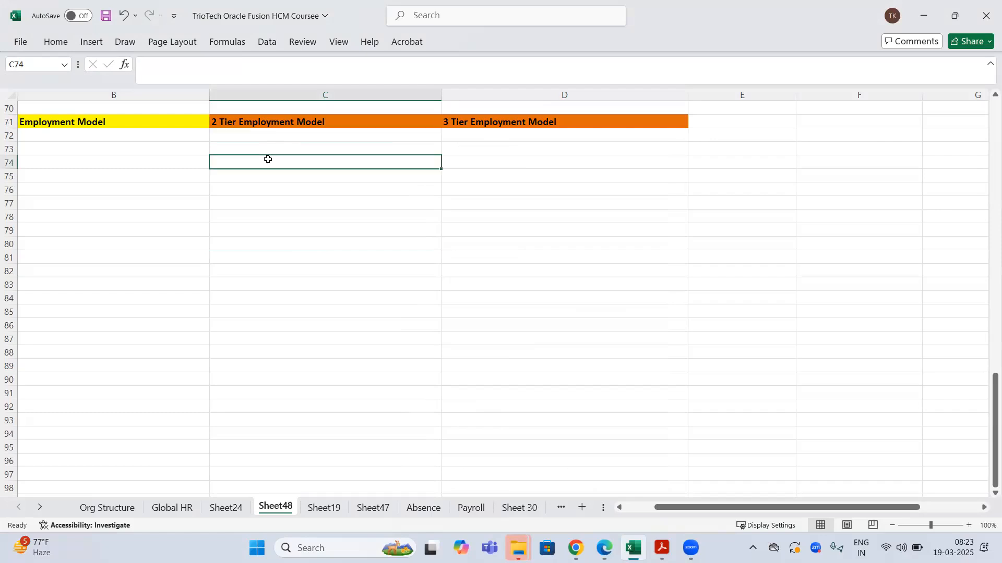
pyautogui.click(272, 122)
pyautogui.click(498, 123)
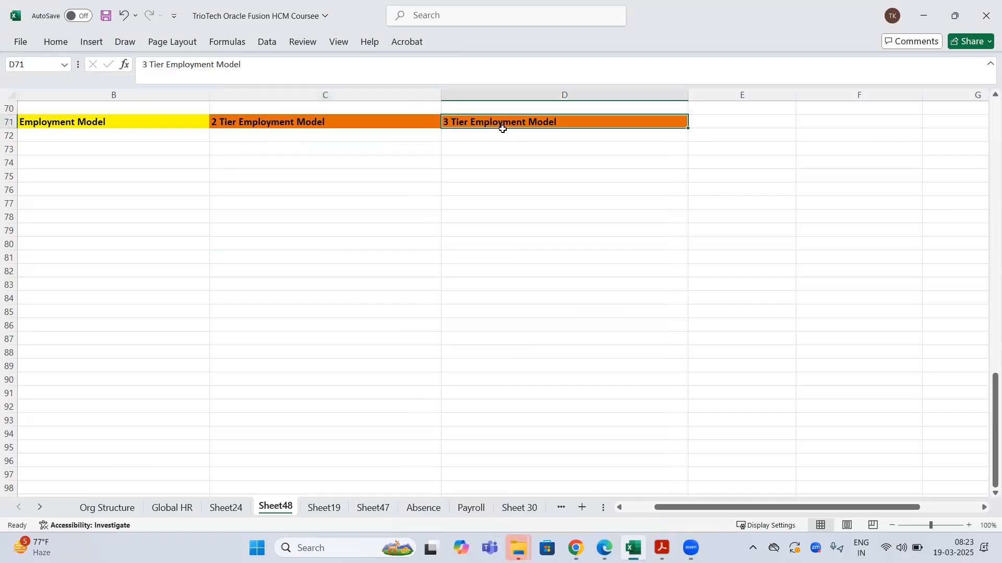
pyautogui.moveTo(206, 96); pyautogui.dragTo(151, 96)
pyautogui.click(210, 152)
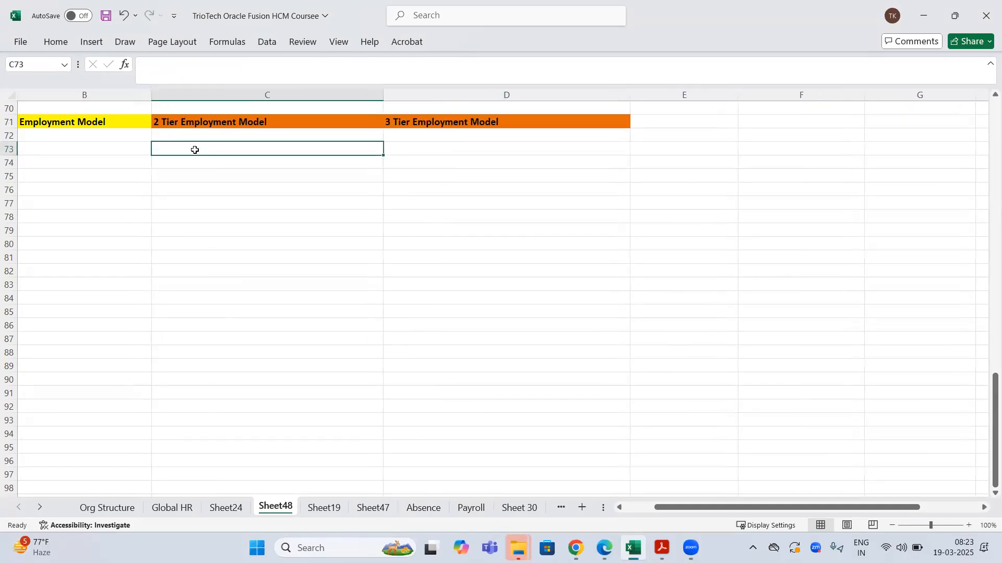
pyautogui.write('oWork Relationship')
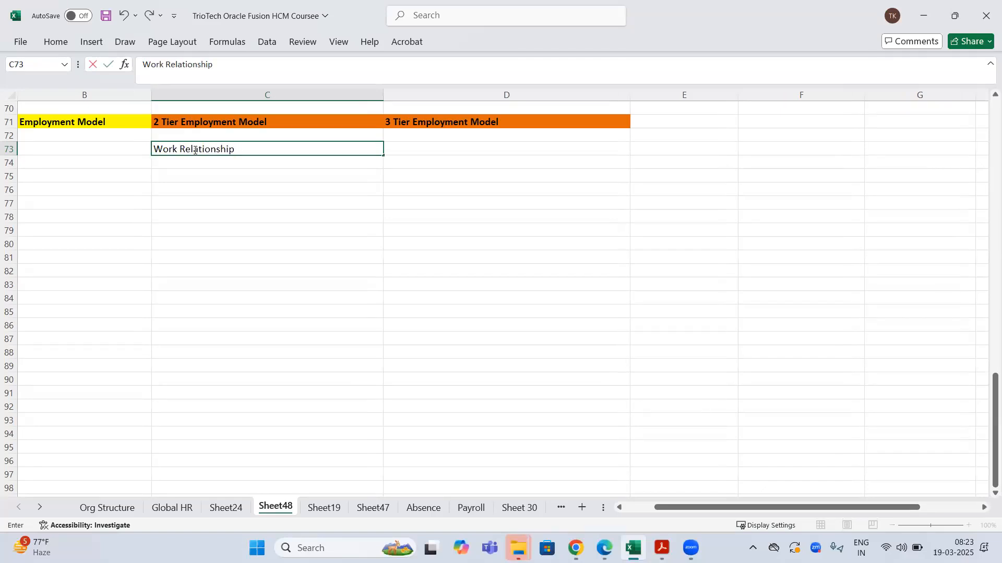
pyautogui.press('Return')
pyautogui.press('Down')
pyautogui.press('Down')
pyautogui.press('Down')
pyautogui.press('Down')
pyautogui.press('Down')
pyautogui.press('Down')
pyautogui.press('Down')
pyautogui.press('Down')
pyautogui.press('Down')
pyautogui.press('Down')
pyautogui.press('Down')
pyautogui.press('Down')
pyautogui.press('Down')
pyautogui.press('Down')
pyautogui.press('Down')
pyautogui.press('Down')
pyautogui.press('Down')
pyautogui.press('Down')
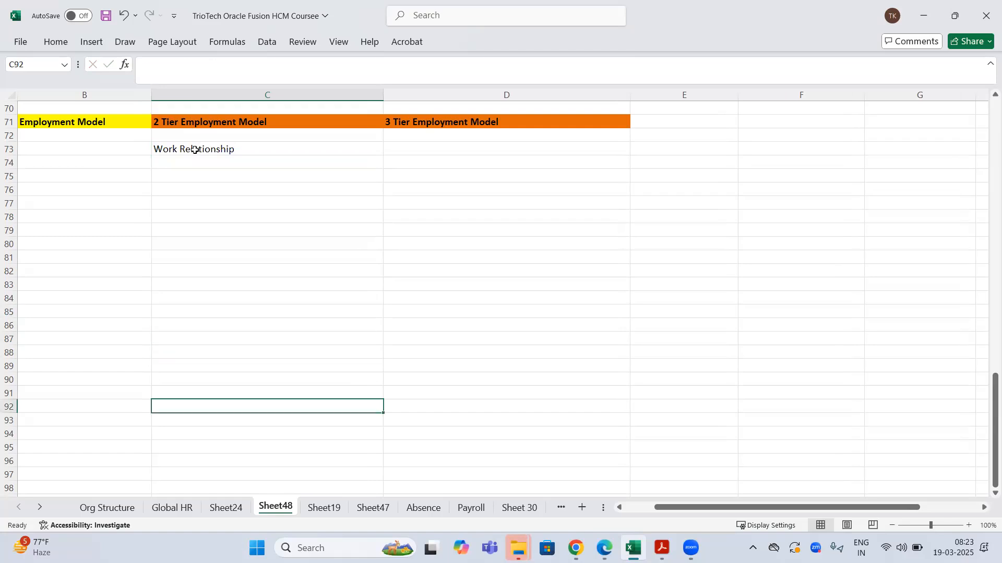
pyautogui.write('Assignment')
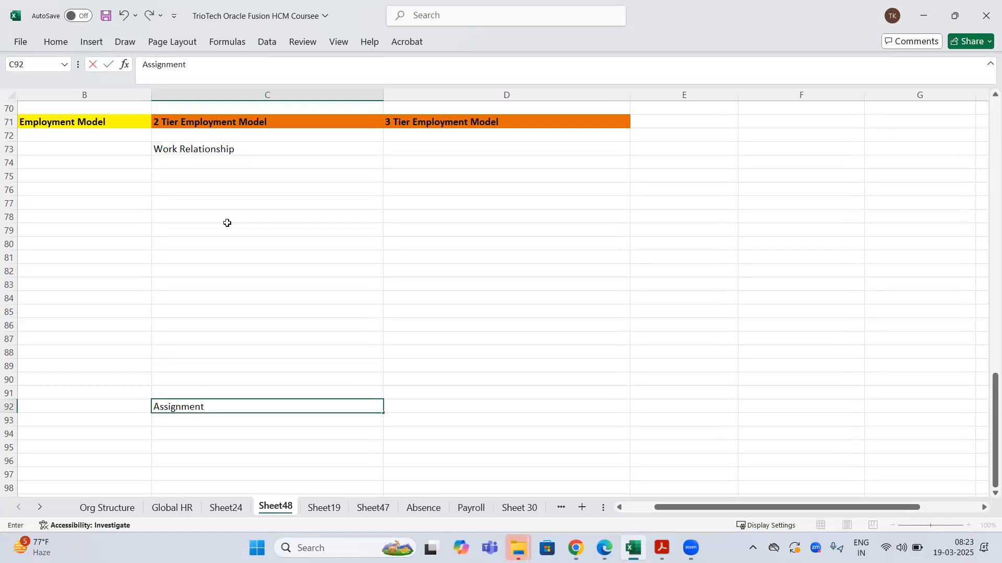
pyautogui.click(222, 348)
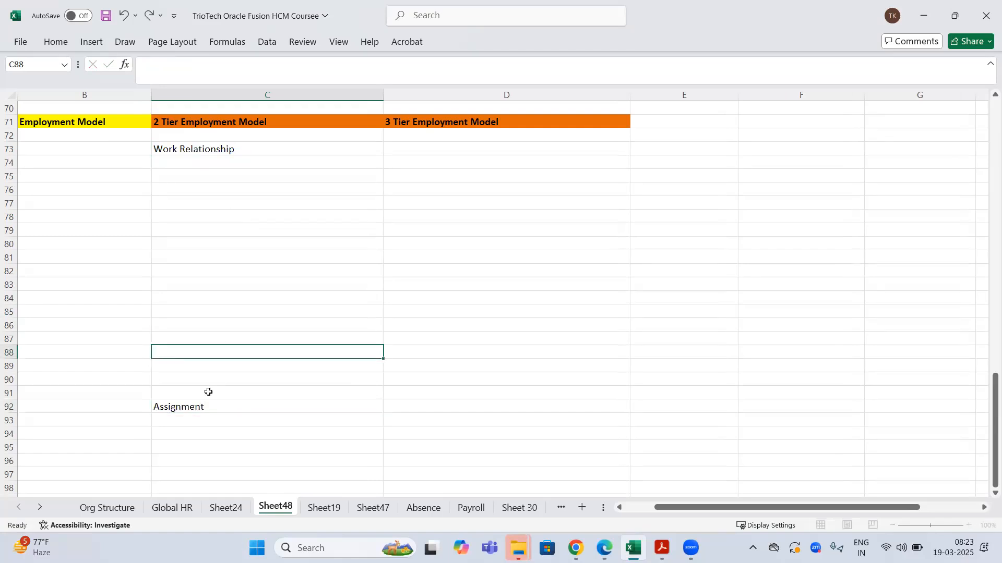
pyautogui.click(190, 408)
pyautogui.moveTo(191, 409); pyautogui.dragTo(188, 352)
pyautogui.click(208, 150)
pyautogui.hotkey('ctrl', 'b')
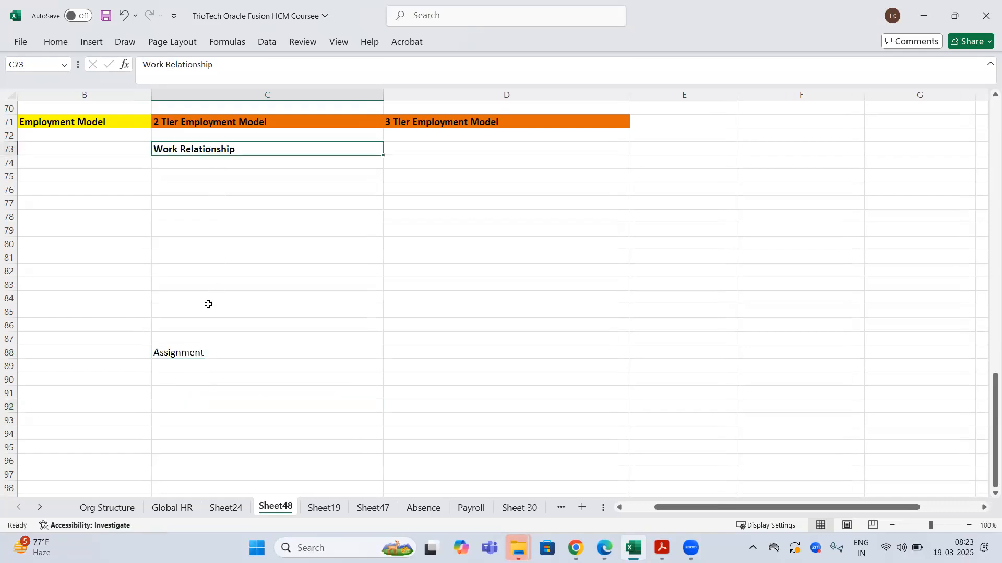
pyautogui.click(202, 354)
pyautogui.hotkey('ctrl', 'b')
pyautogui.click(261, 264)
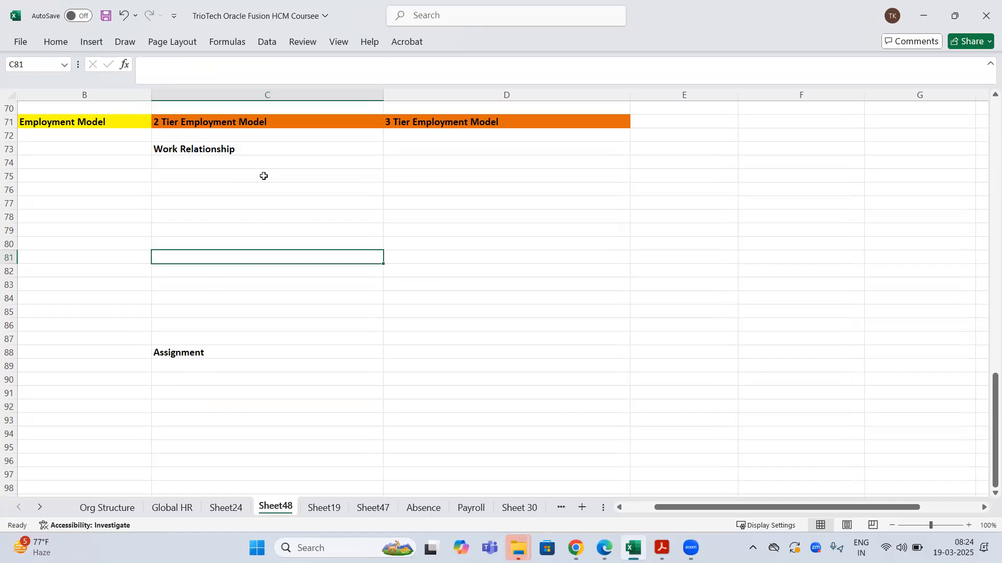
pyautogui.click(454, 124)
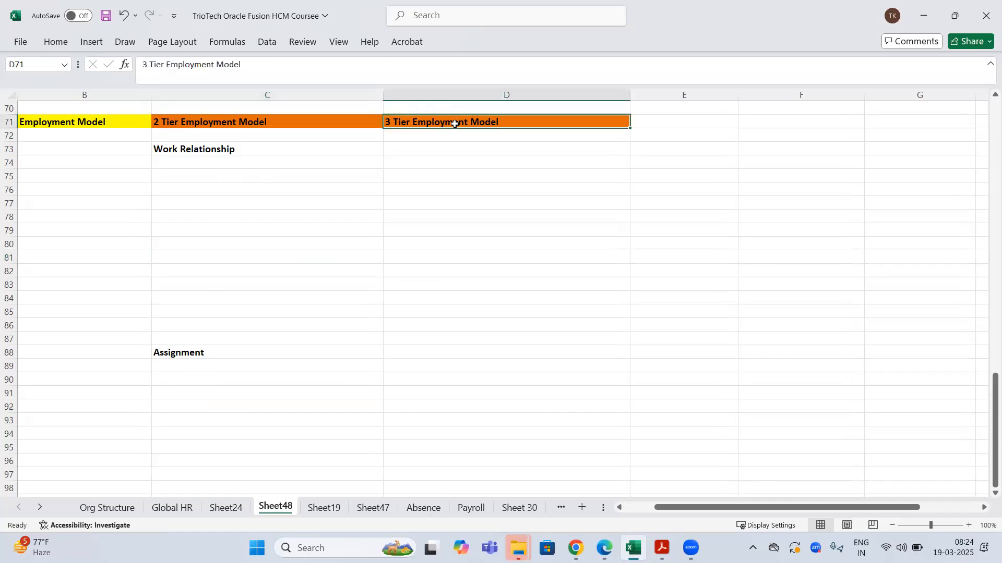
# - Copy the Work Relationship label from C73 into D73
pyautogui.click(234, 152)
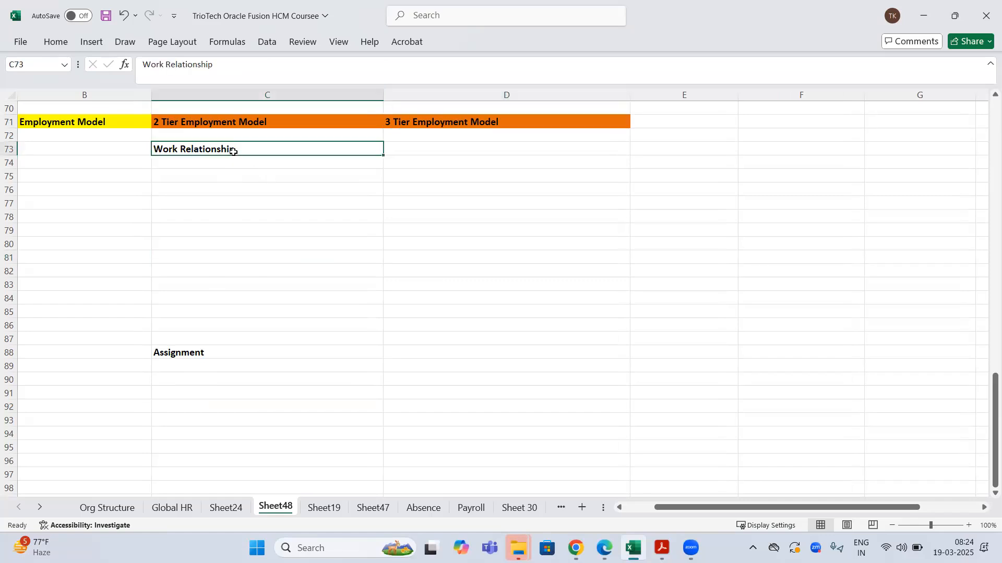
pyautogui.hotkey('ctrl', 'c')
pyautogui.click(451, 149)
pyautogui.hotkey('ctrl', 'v')
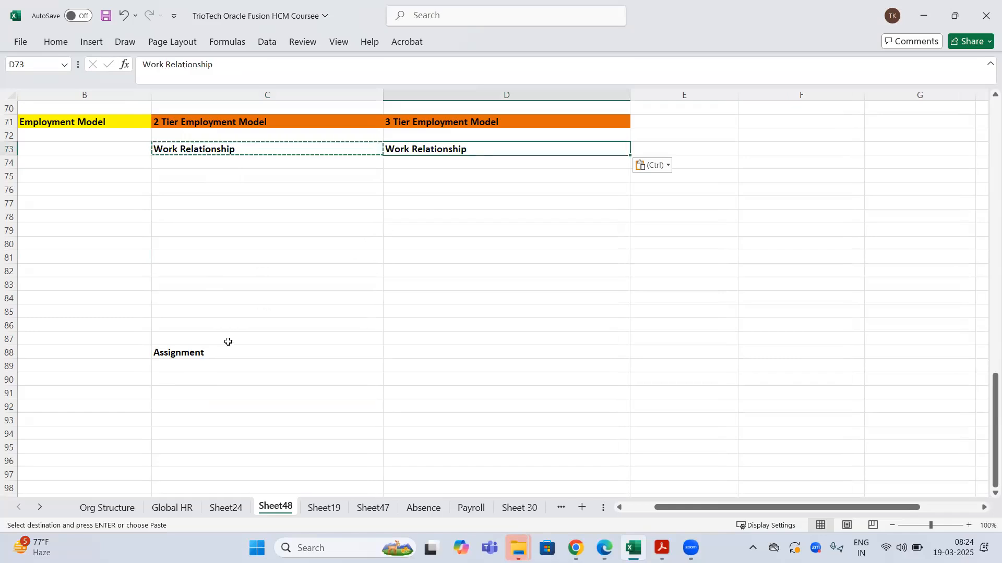
# - Copy the Assignment label from C88 and place it in D93, saving the workbook
pyautogui.click(229, 353)
pyautogui.hotkey('ctrl', 'c')
pyautogui.click(417, 353)
pyautogui.hotkey('ctrl', 'v')
pyautogui.hotkey('ctrl', 's')
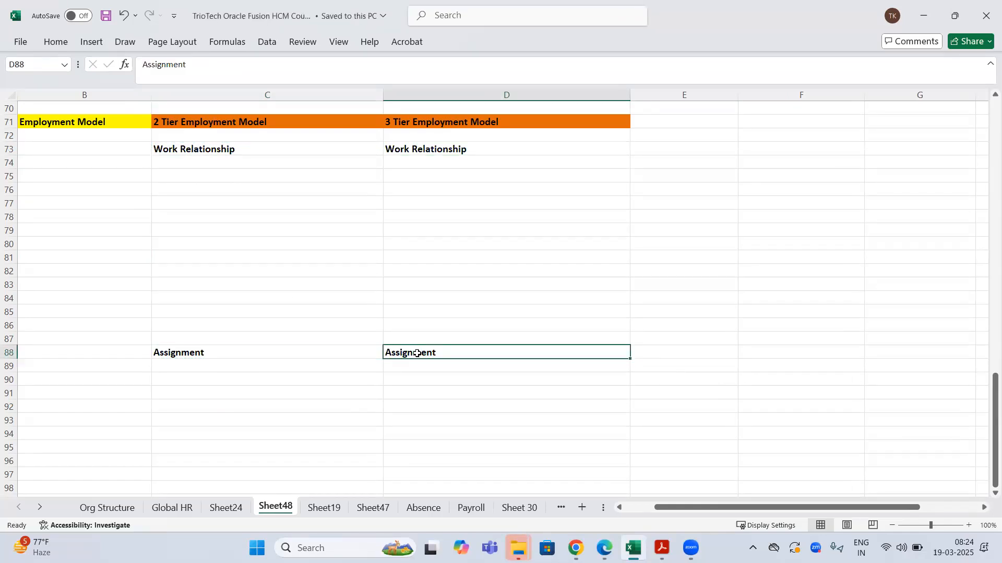
pyautogui.hotkey('ctrl', 'x')
pyautogui.click(405, 420)
pyautogui.hotkey('ctrl', 'v')
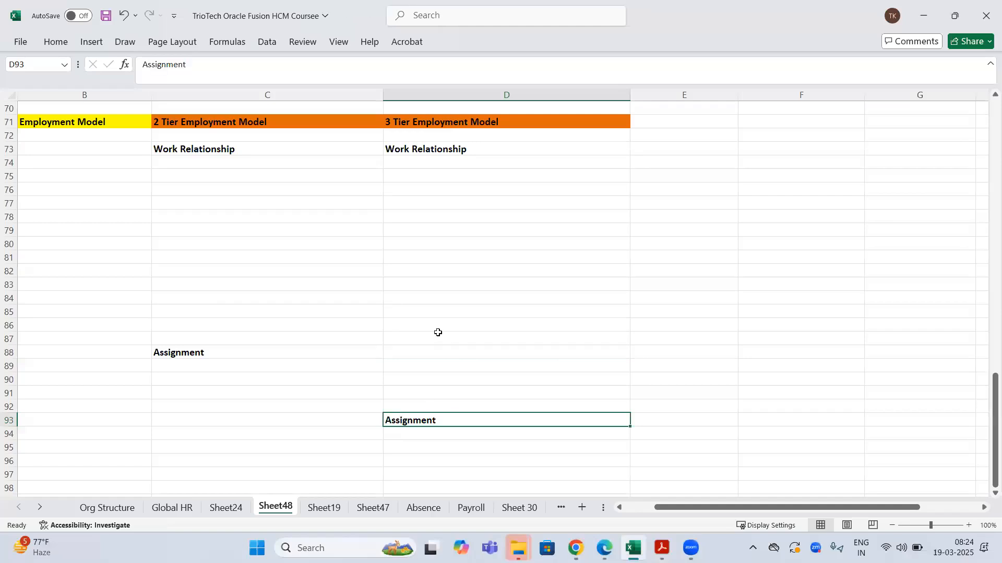
# - Add a bold Employment Terms heading in D85
pyautogui.click(407, 316)
pyautogui.write('Emp')
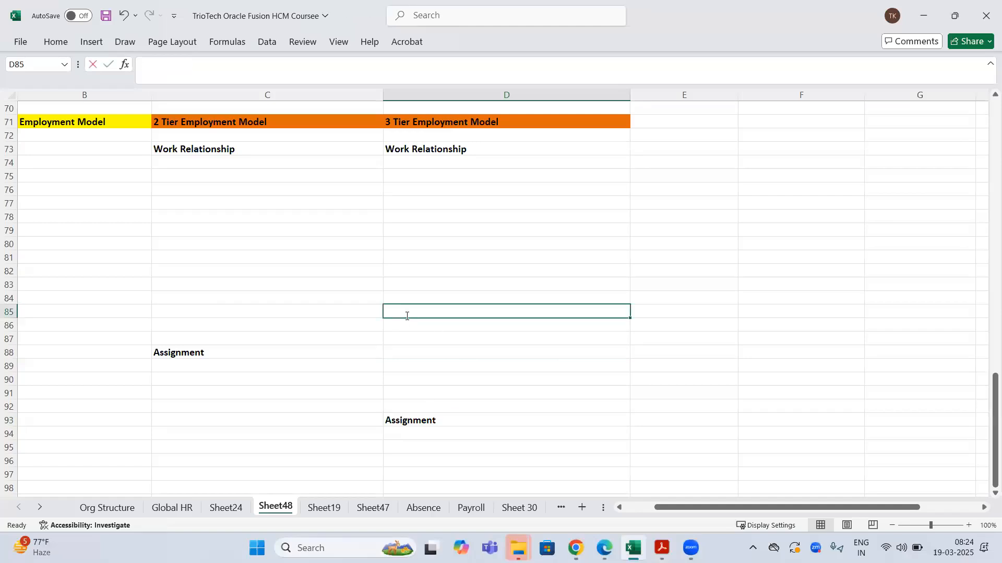
pyautogui.write('loyme')
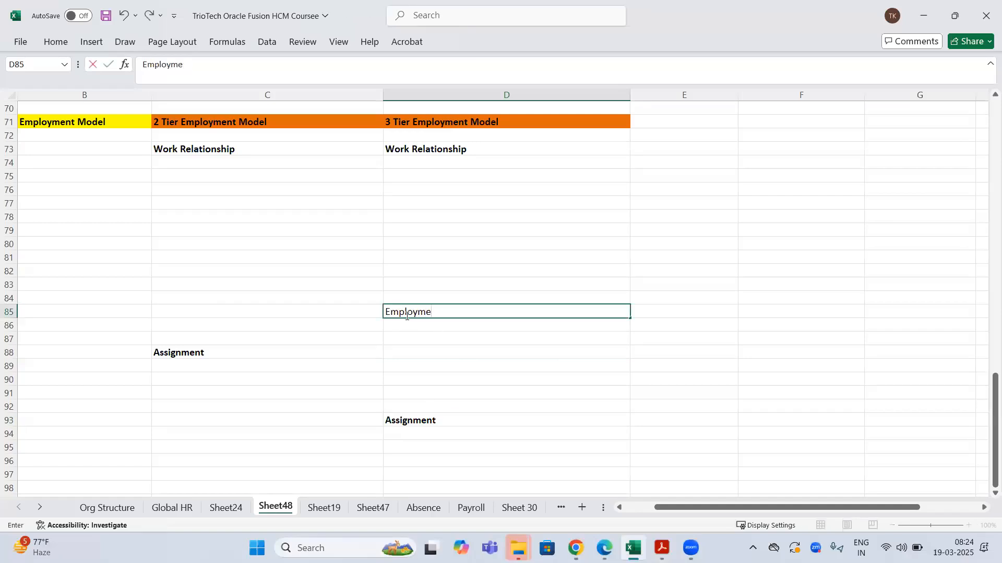
pyautogui.write('nt Terms')
pyautogui.press('Return')
pyautogui.click(405, 313)
pyautogui.hotkey('ctrl', 'b')
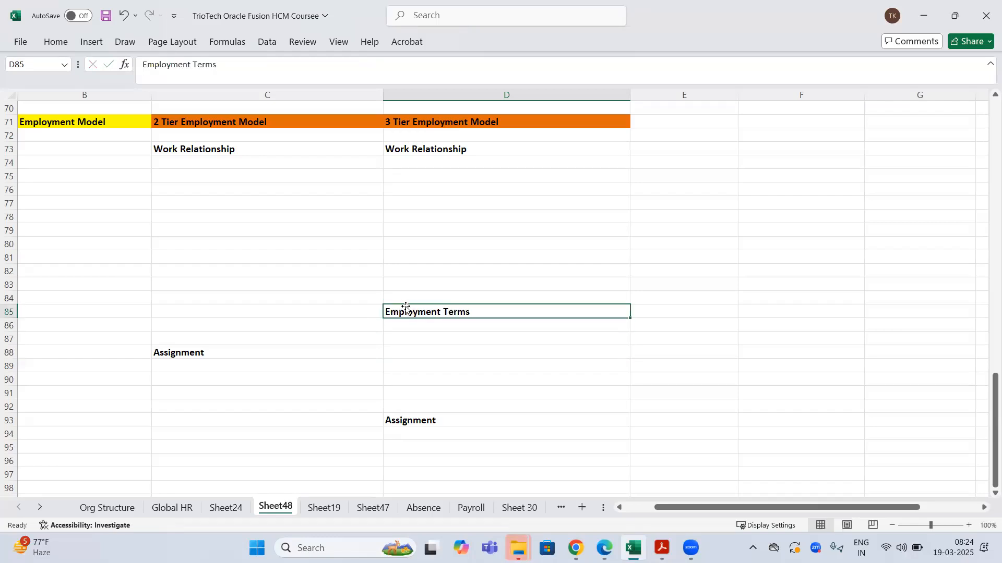
pyautogui.click(339, 301)
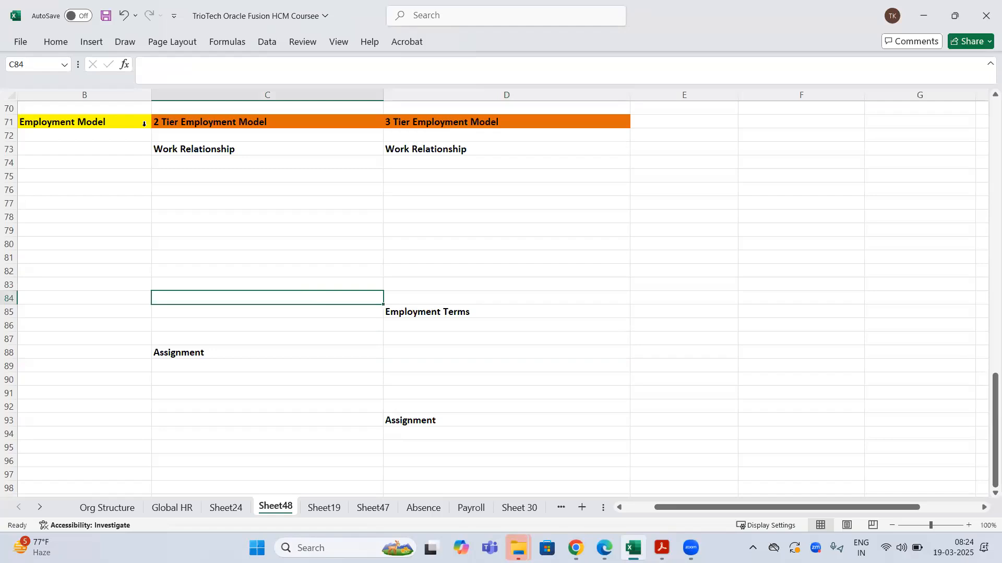
pyautogui.click(249, 93)
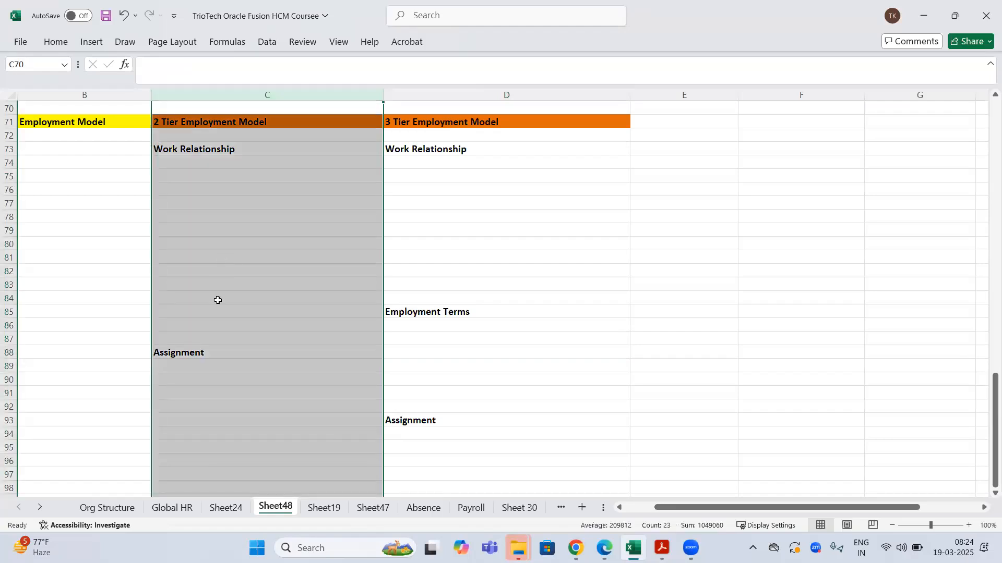
pyautogui.click(508, 94)
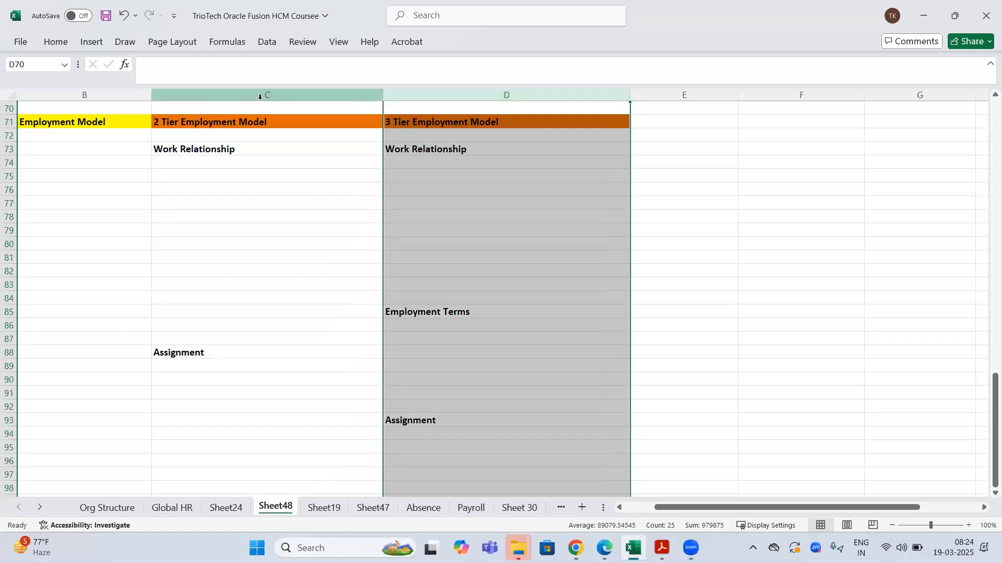
pyautogui.click(258, 95)
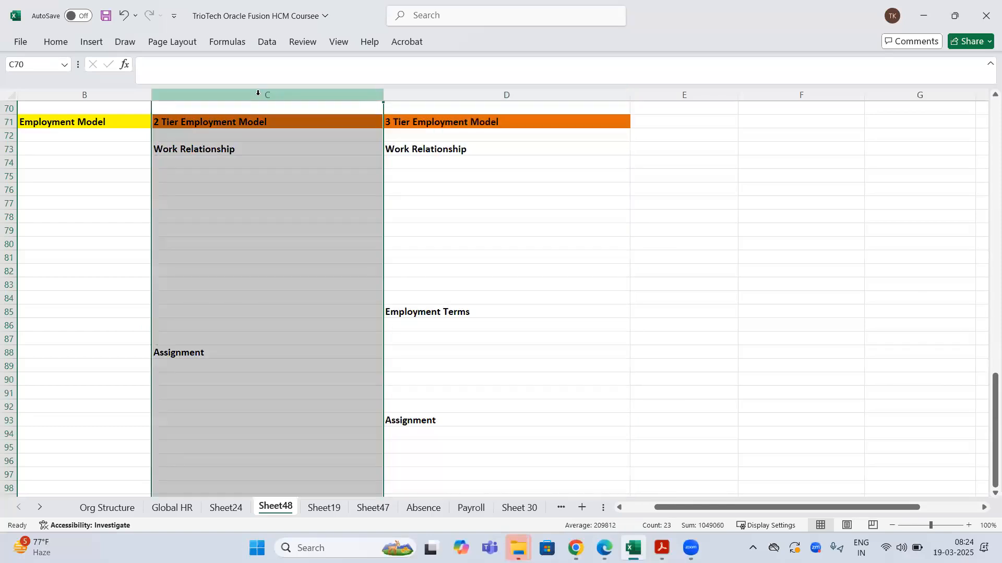
pyautogui.click(517, 94)
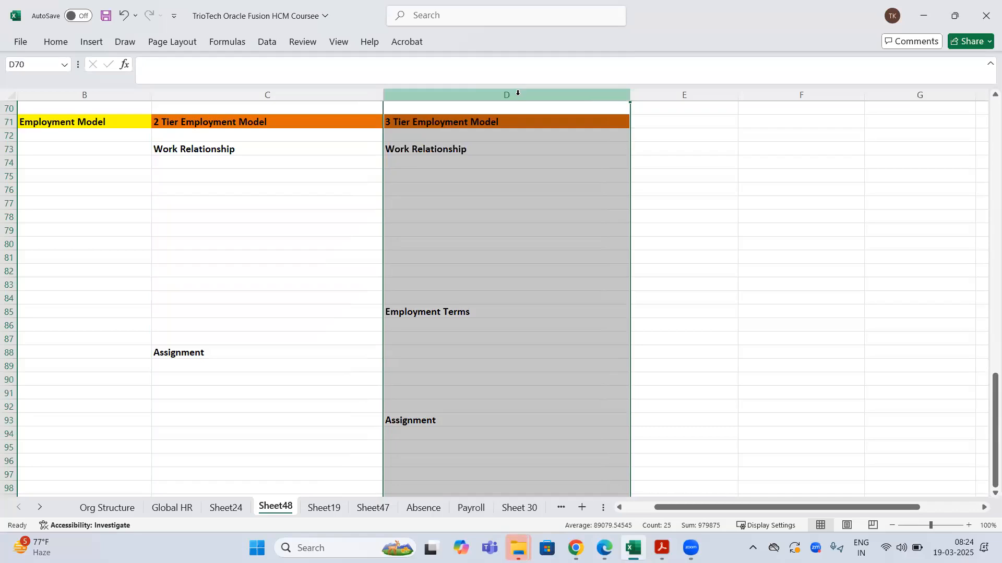
pyautogui.click(227, 91)
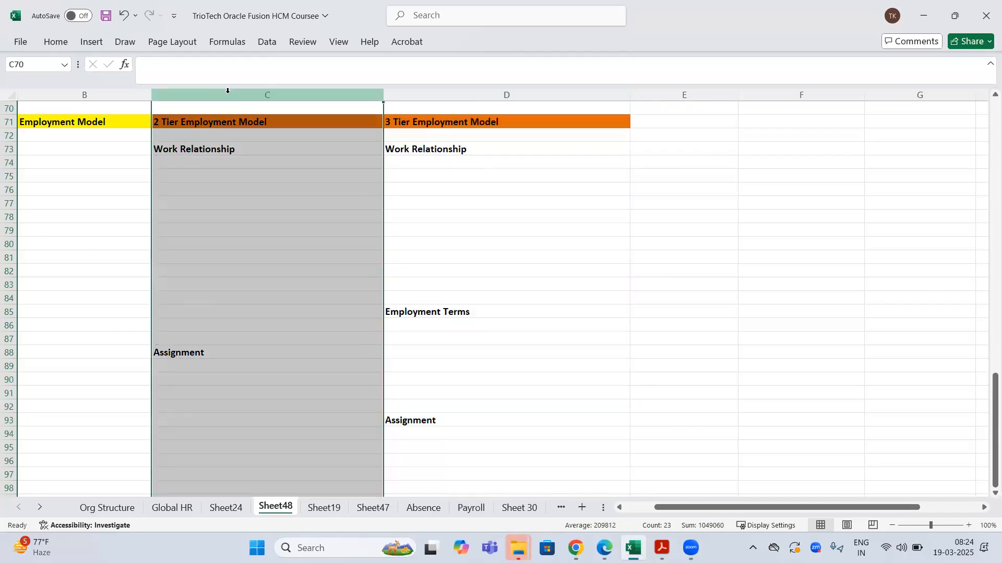
pyautogui.click(457, 188)
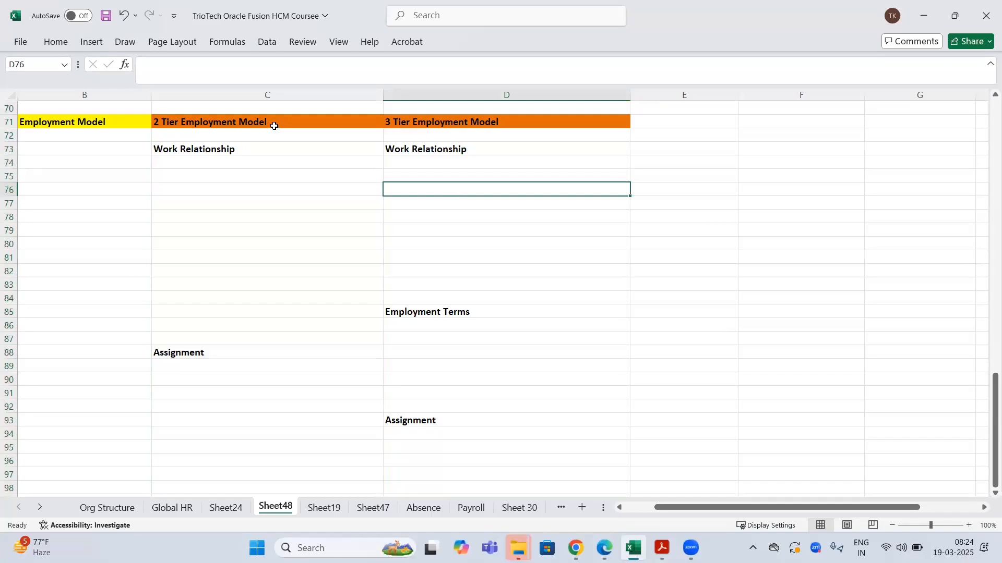
pyautogui.click(108, 123)
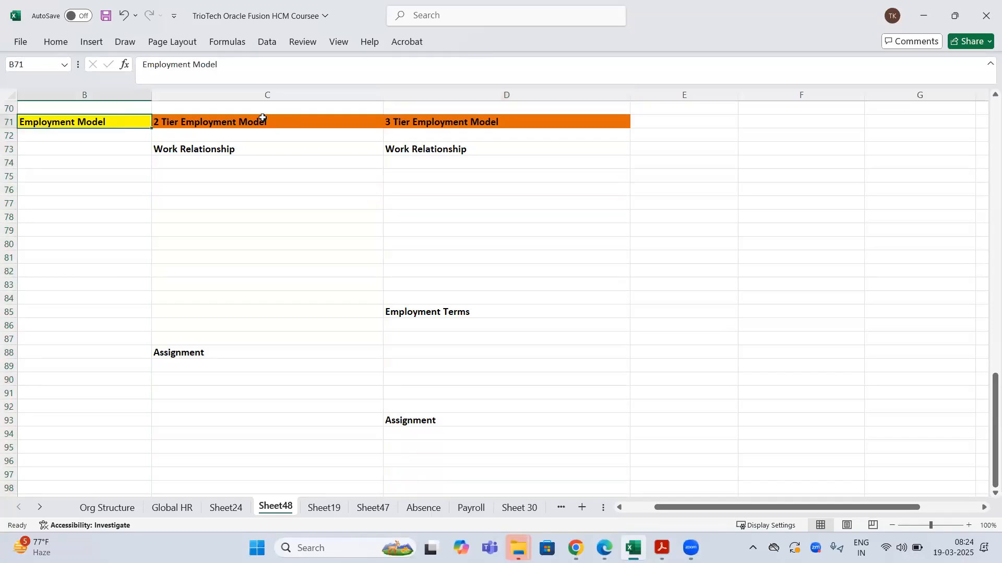
pyautogui.click(263, 120)
pyautogui.click(469, 121)
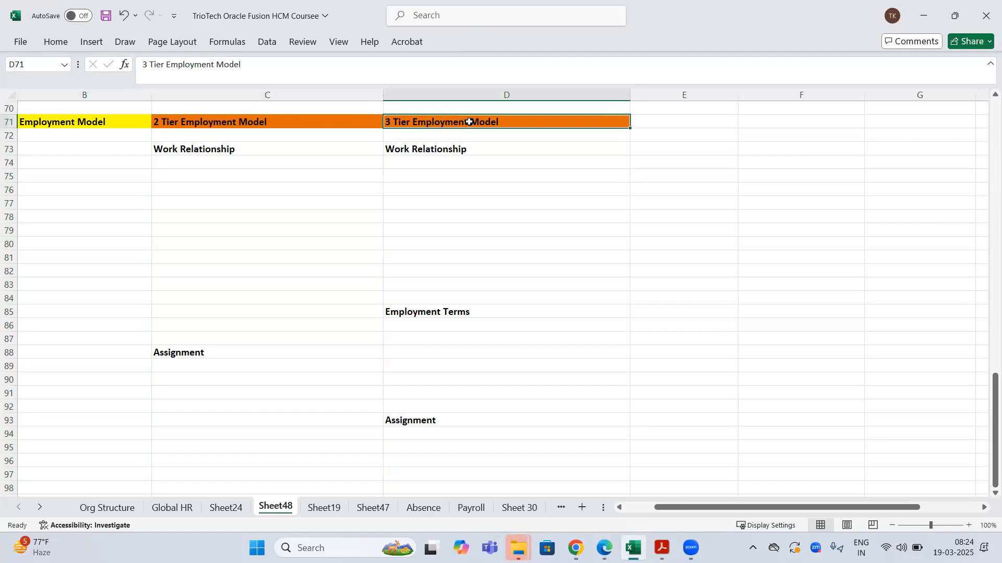
pyautogui.click(203, 120)
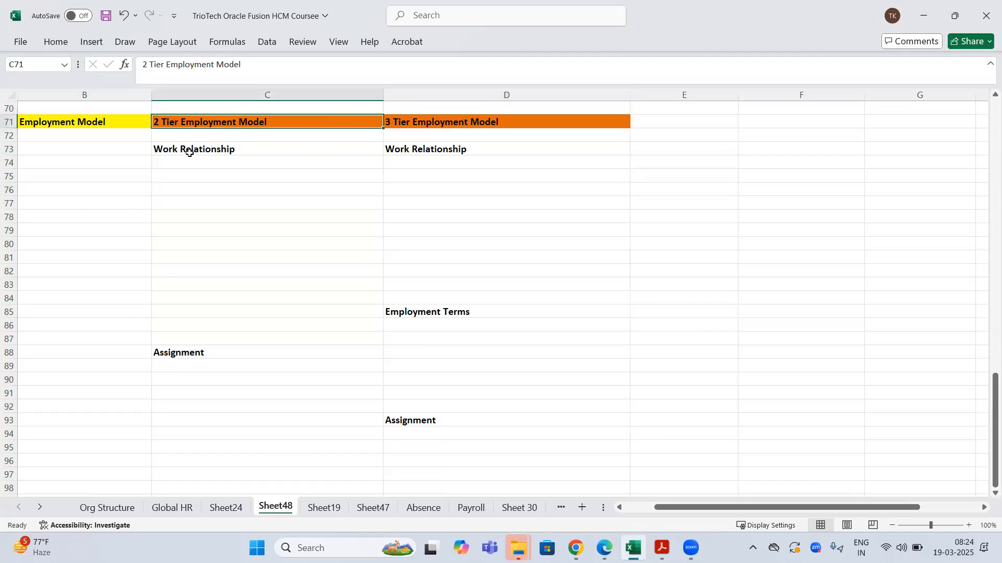
pyautogui.click(187, 151)
pyautogui.click(190, 353)
pyautogui.click(477, 124)
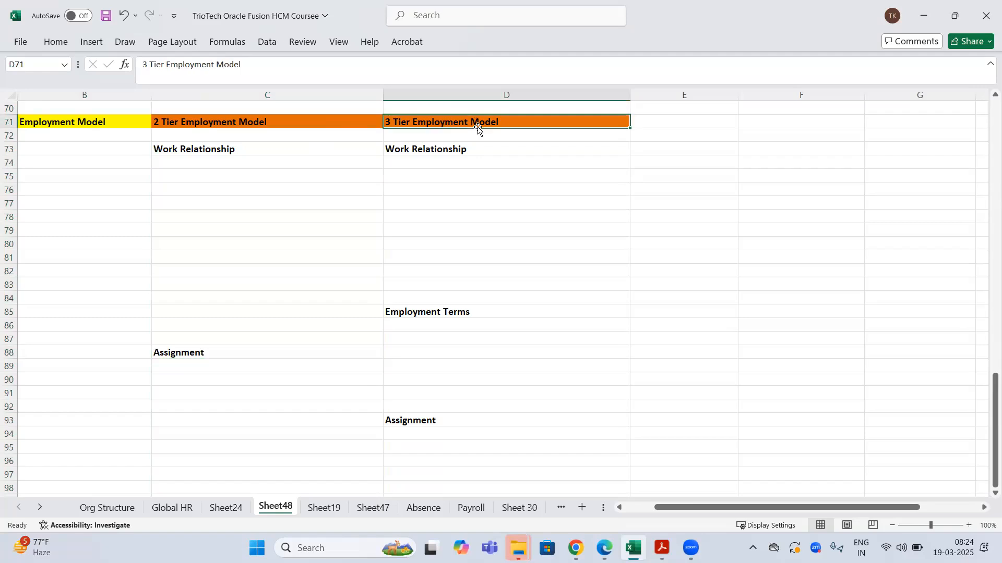
pyautogui.click(462, 148)
pyautogui.click(415, 423)
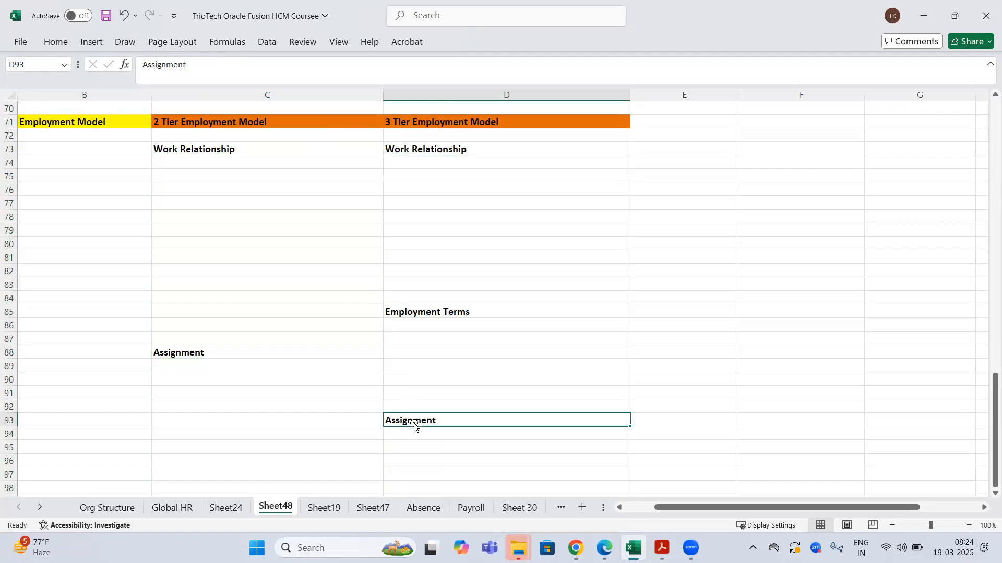
pyautogui.click(417, 309)
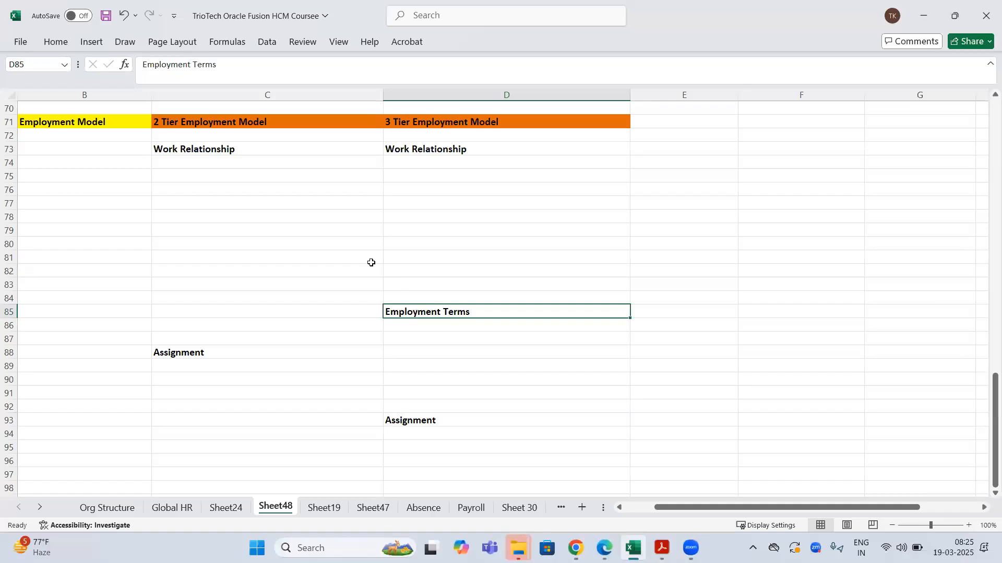
pyautogui.click(211, 152)
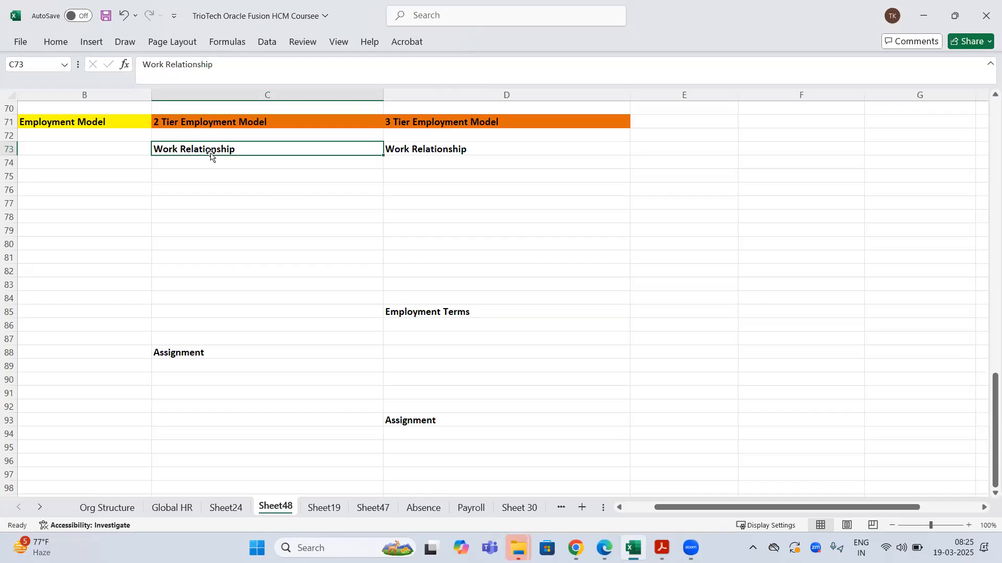
# - Add a bold "4 Type's of WR" heading in C75
pyautogui.click(173, 174)
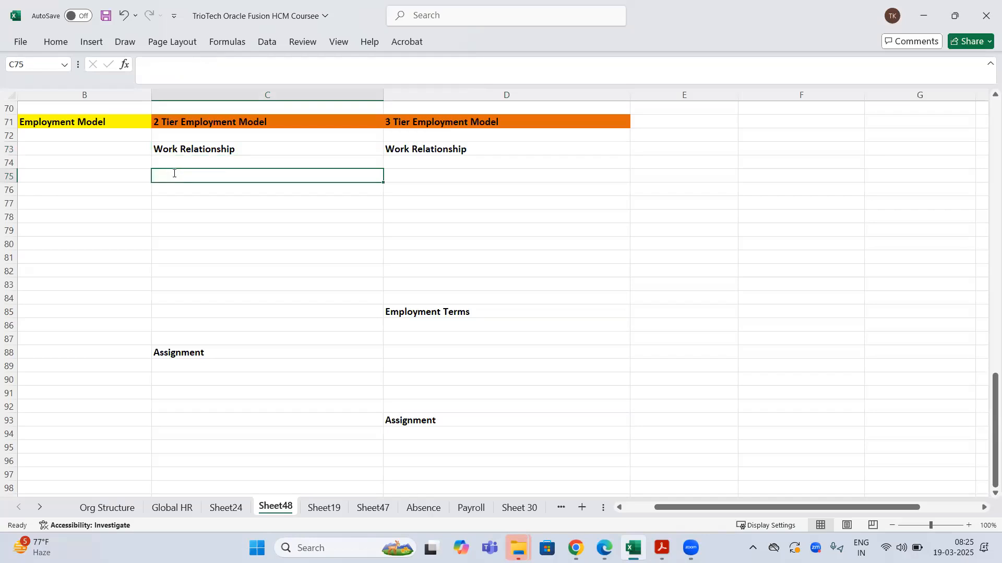
pyautogui.click(446, 86)
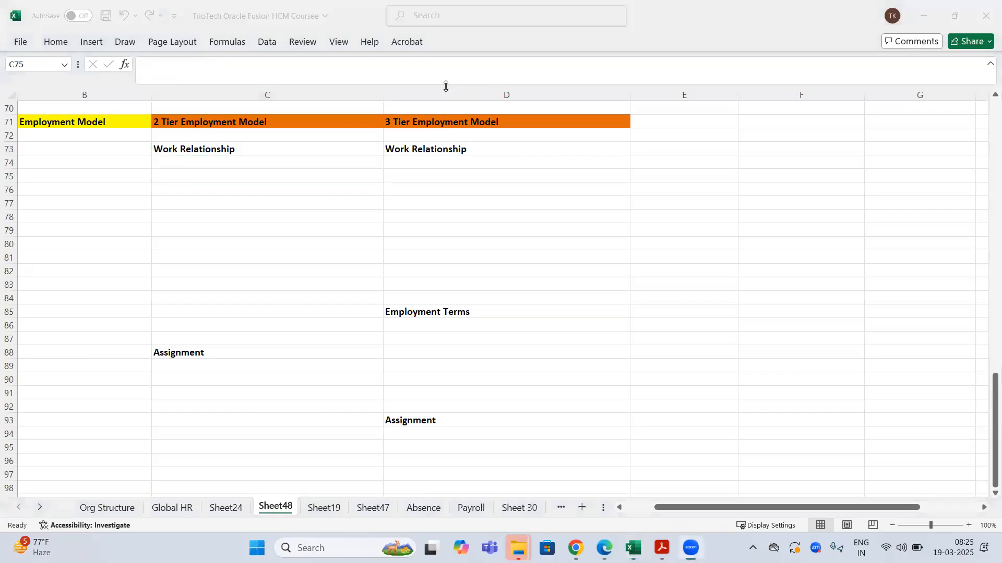
pyautogui.click(190, 151)
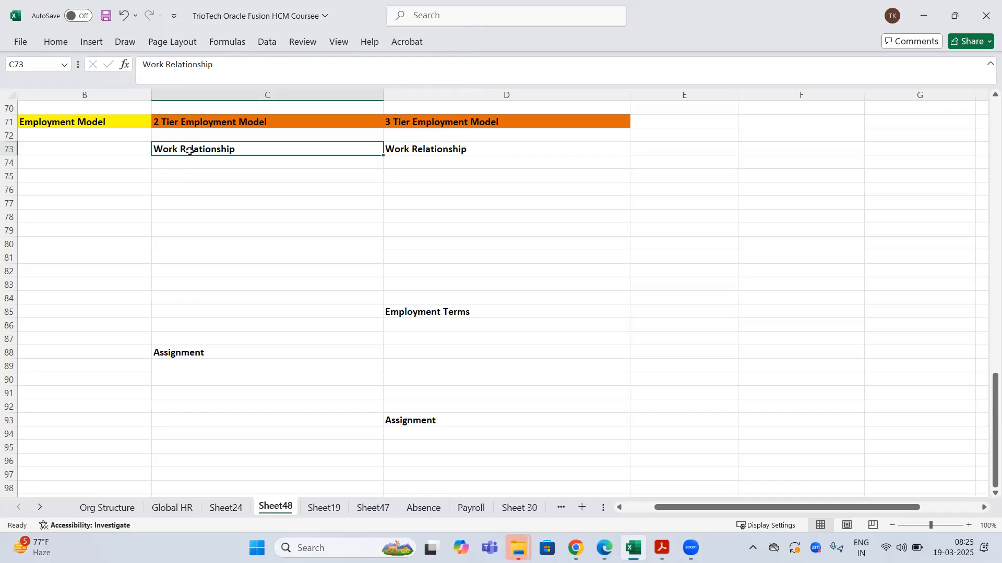
pyautogui.click(175, 178)
pyautogui.write('4 Type')
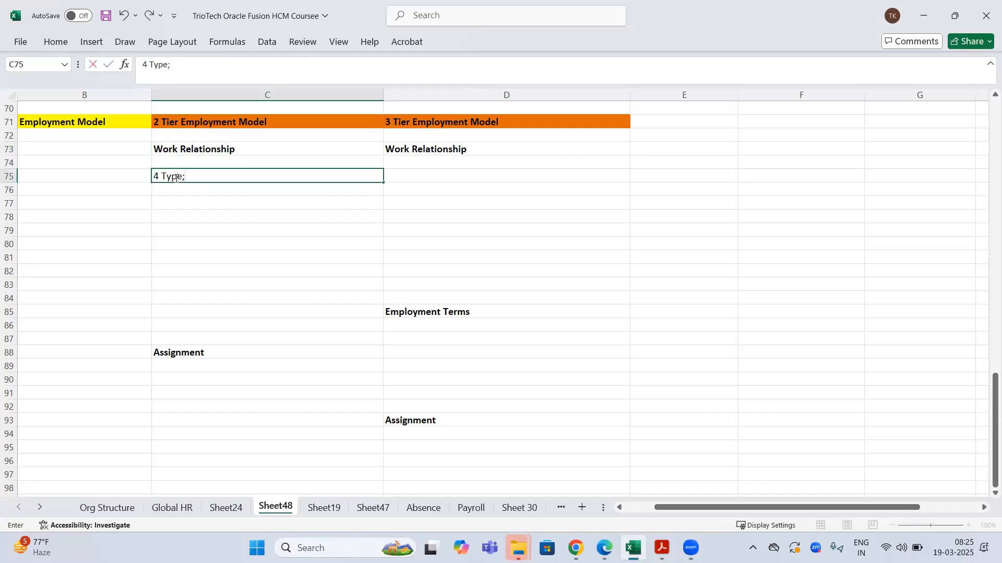
pyautogui.write("'s of WoR")
pyautogui.press('Return')
pyautogui.click(175, 177)
pyautogui.hotkey('ctrl', 'b')
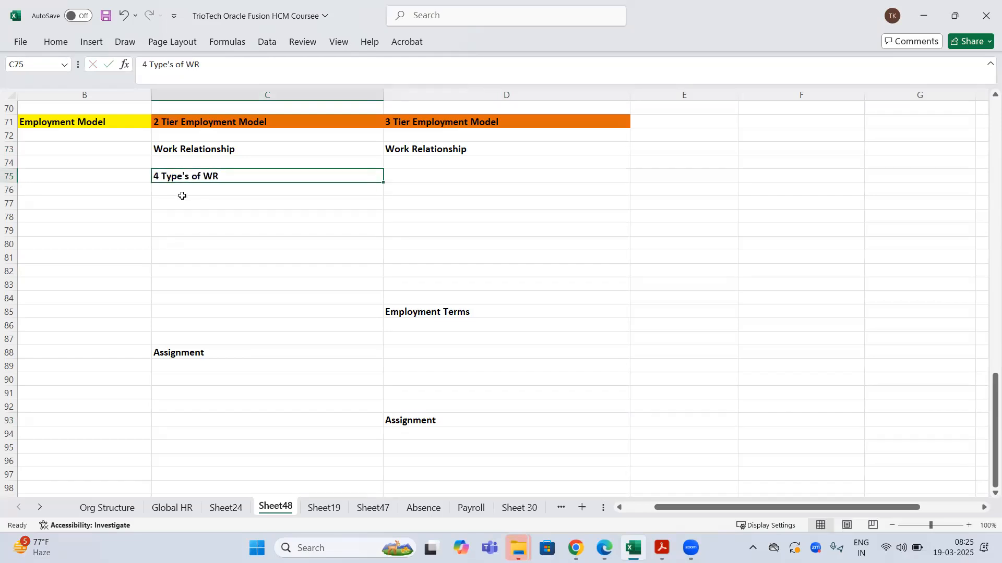
# - List Employee, Contingent Worker, Pending Worker and Non Worker in C77:C80
pyautogui.click(168, 194)
pyautogui.click(165, 201)
pyautogui.write('Employee')
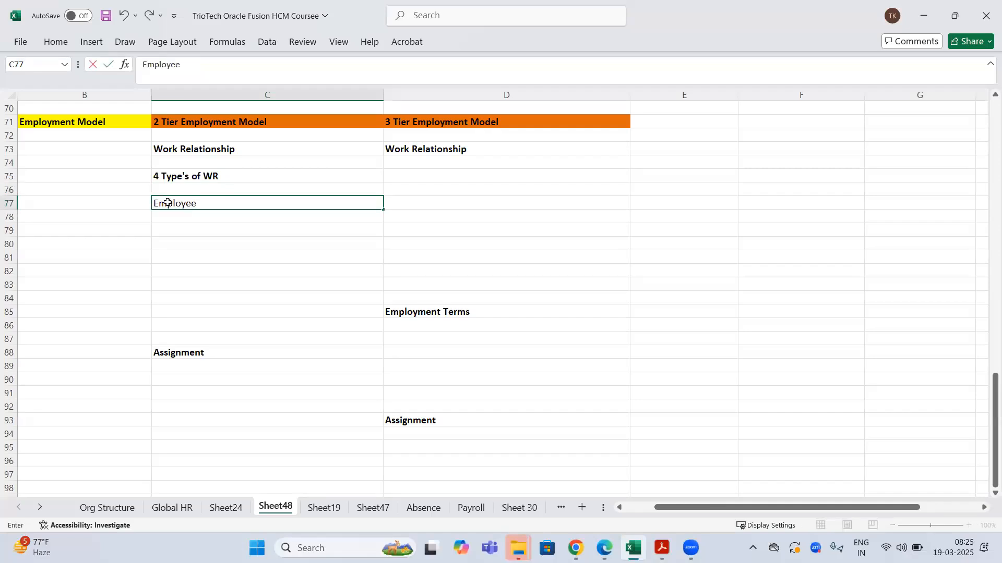
pyautogui.press('Return')
pyautogui.write('COnting')
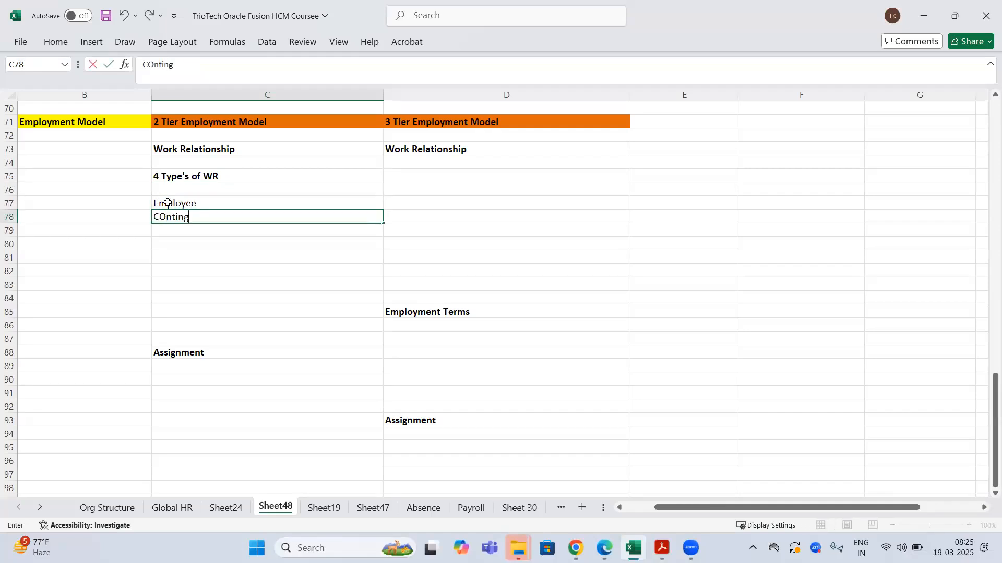
pyautogui.write('ent Worker')
pyautogui.press('Return')
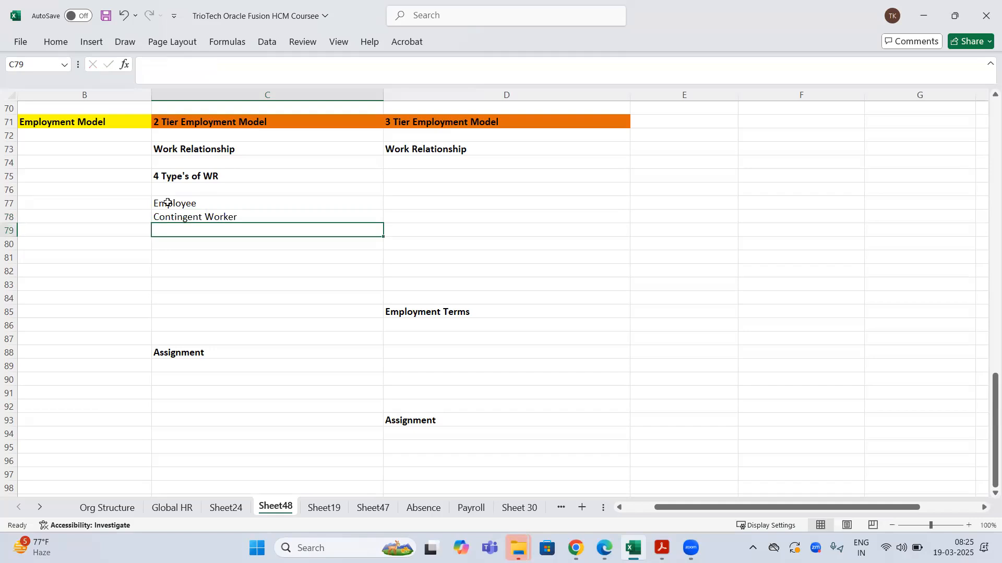
pyautogui.write('Pending W')
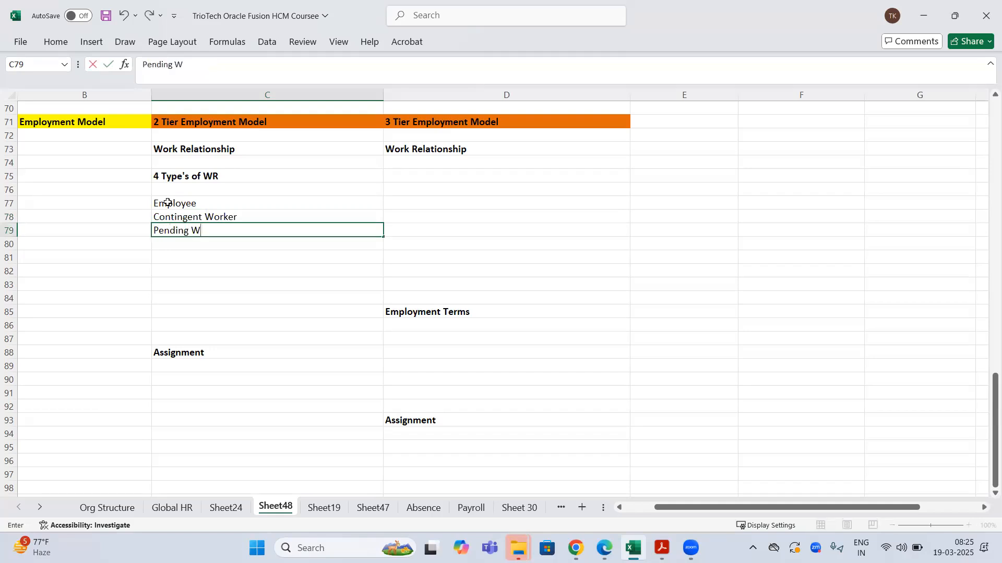
pyautogui.write('orker')
pyautogui.press('Return')
pyautogui.write('Non')
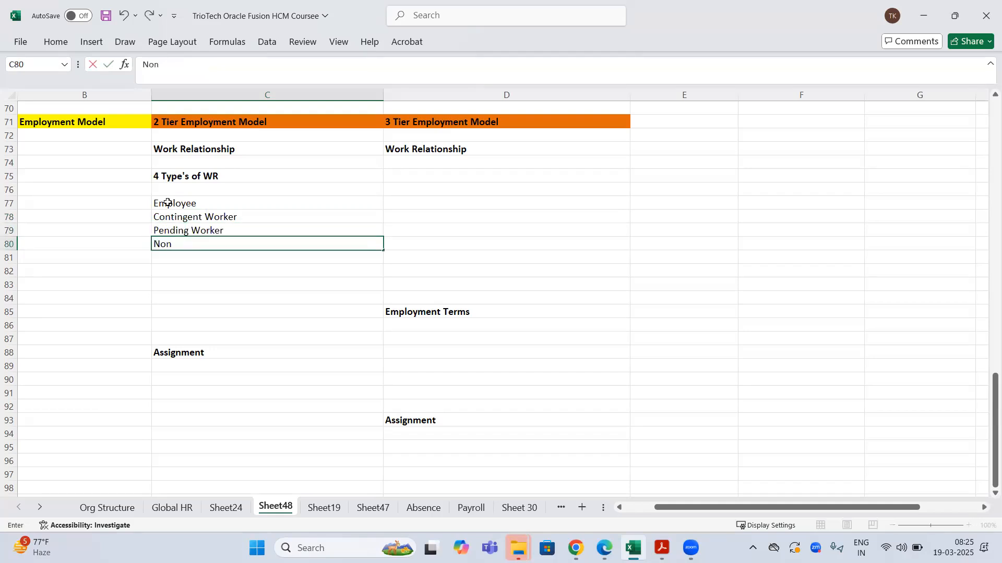
pyautogui.write(' Worker')
pyautogui.press('Return')
# - Colour the 4 Type's of WR heading red and save the workbook
pyautogui.click(180, 176)
pyautogui.rightClick(179, 175)
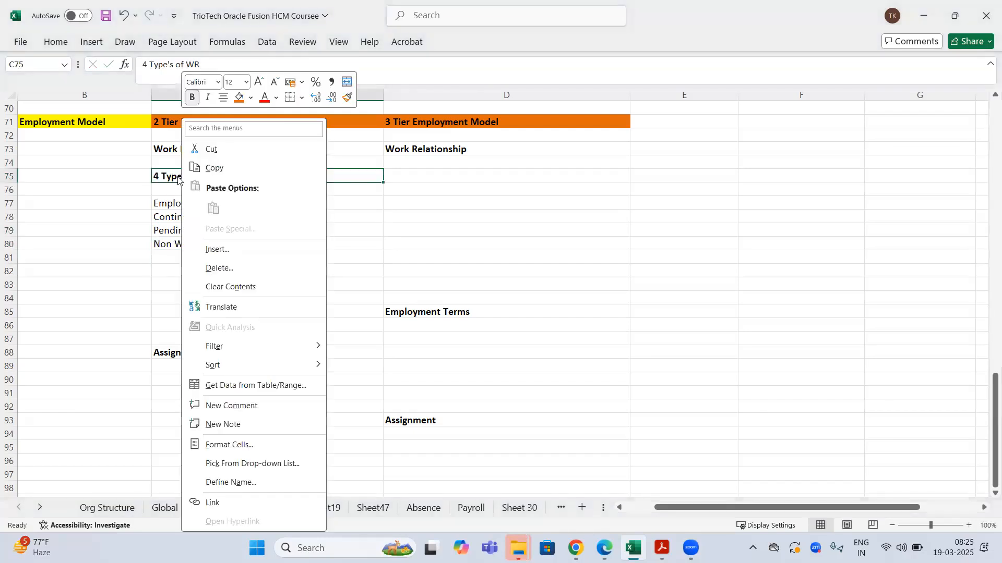
pyautogui.click(265, 99)
pyautogui.click(263, 197)
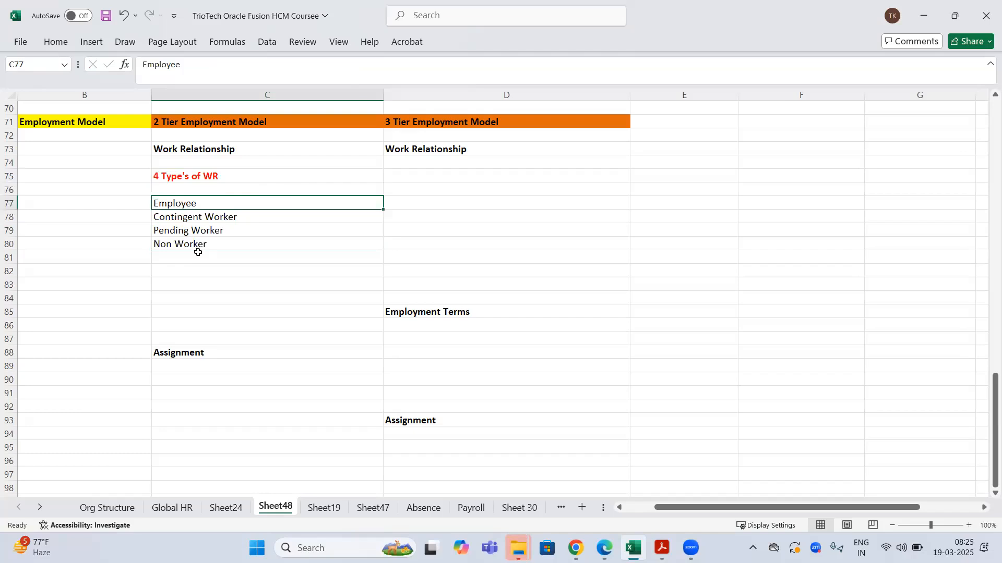
pyautogui.click(201, 216)
pyautogui.click(189, 231)
pyautogui.click(184, 248)
pyautogui.hotkey('ctrl', 's')
# - Copy the TATA Automobiles Pvt Ltd label from Sheet24 into B74 of Sheet48
pyautogui.click(90, 190)
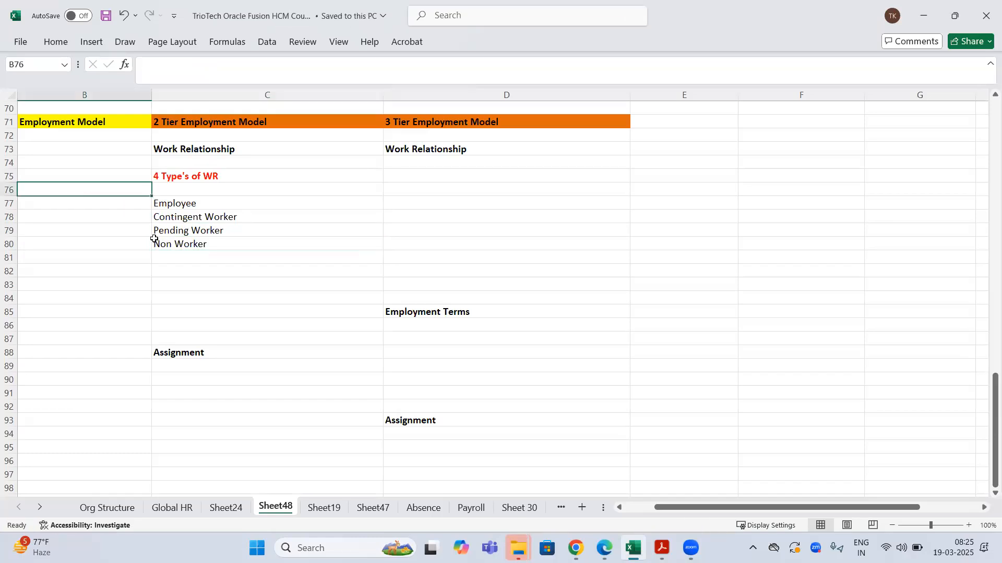
pyautogui.scroll(8, 293, 277)
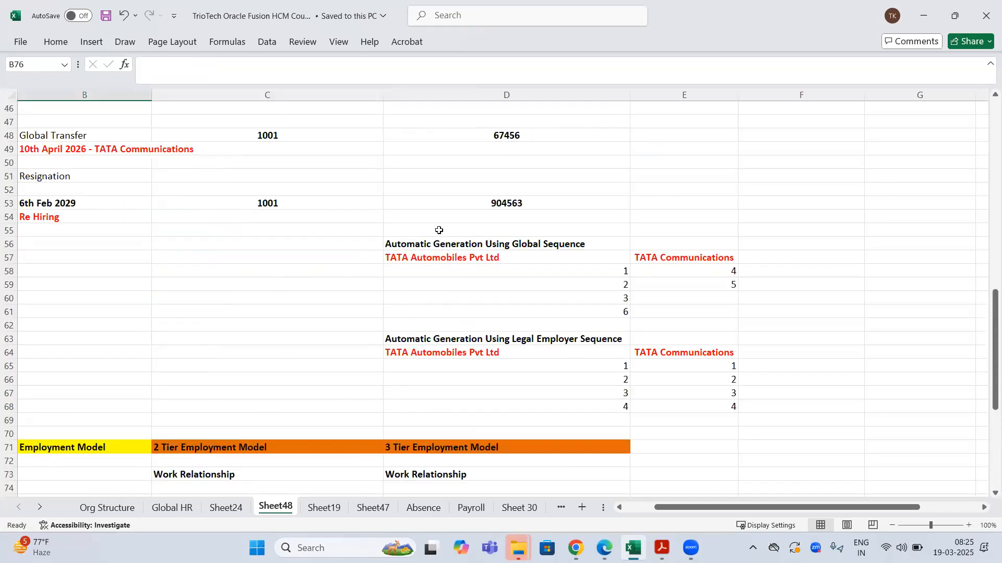
pyautogui.click(441, 262)
pyautogui.click(226, 508)
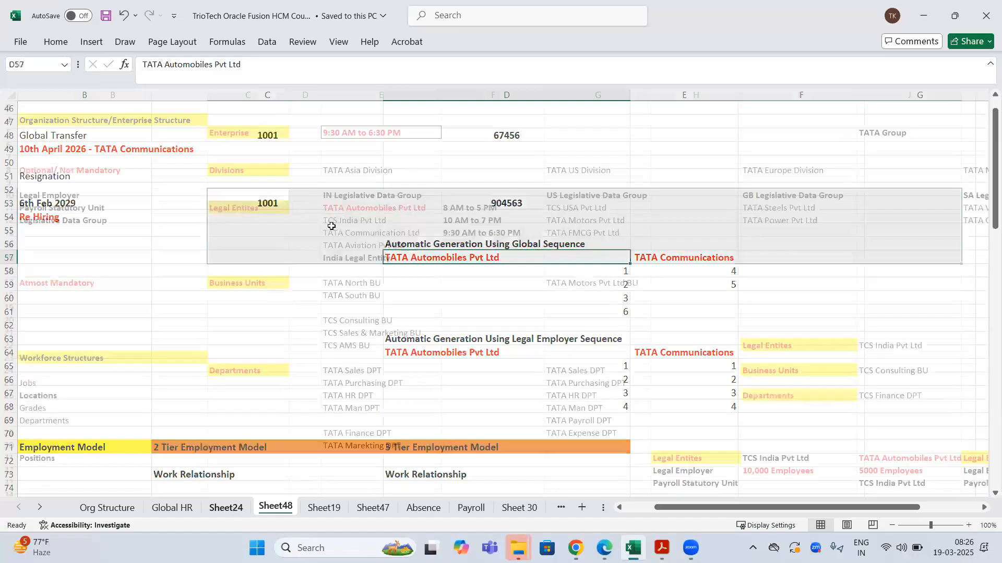
pyautogui.hotkey('ctrl', 'c')
pyautogui.click(272, 508)
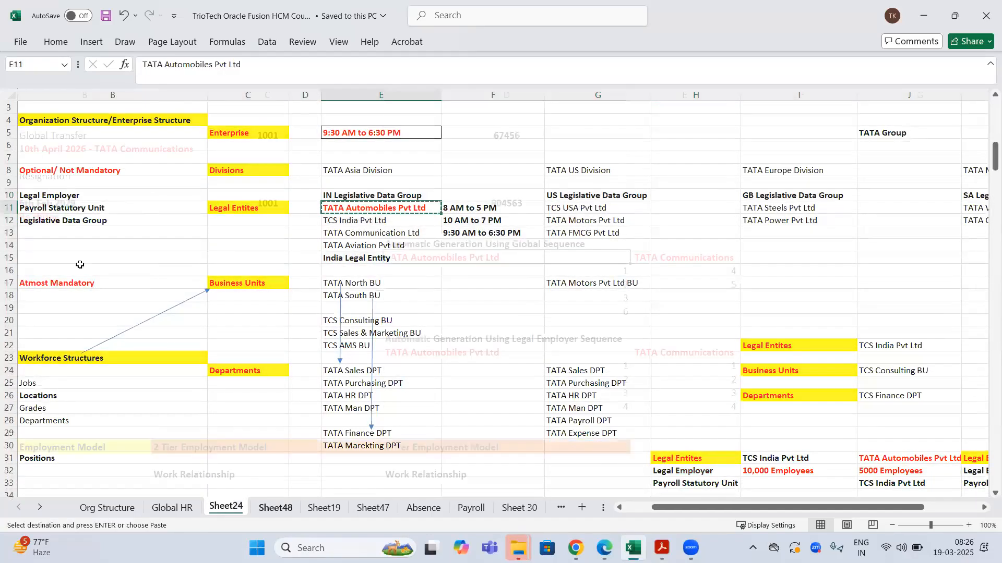
pyautogui.scroll(-8, 206, 282)
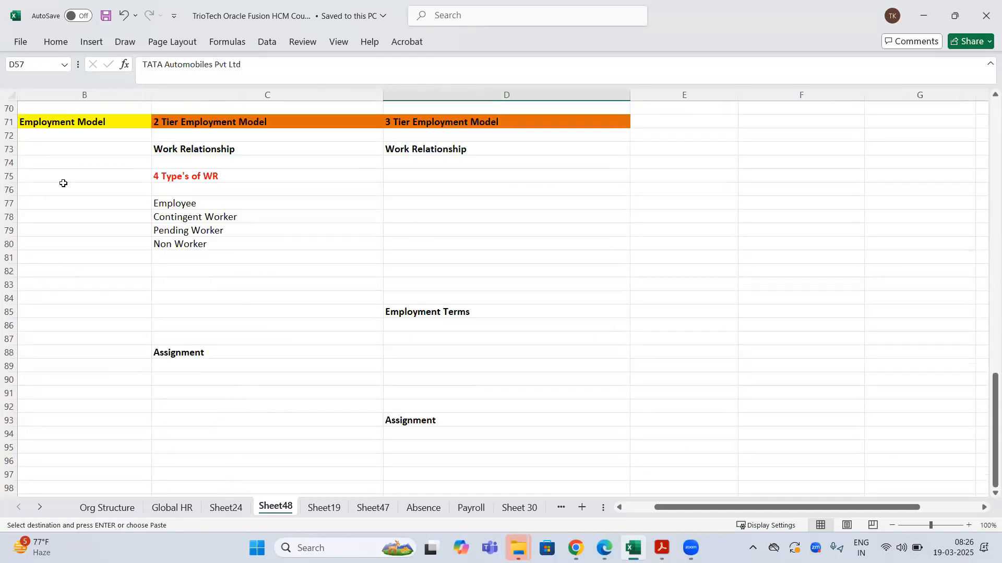
pyautogui.click(47, 161)
pyautogui.hotkey('ctrl', 'v')
pyautogui.click(52, 178)
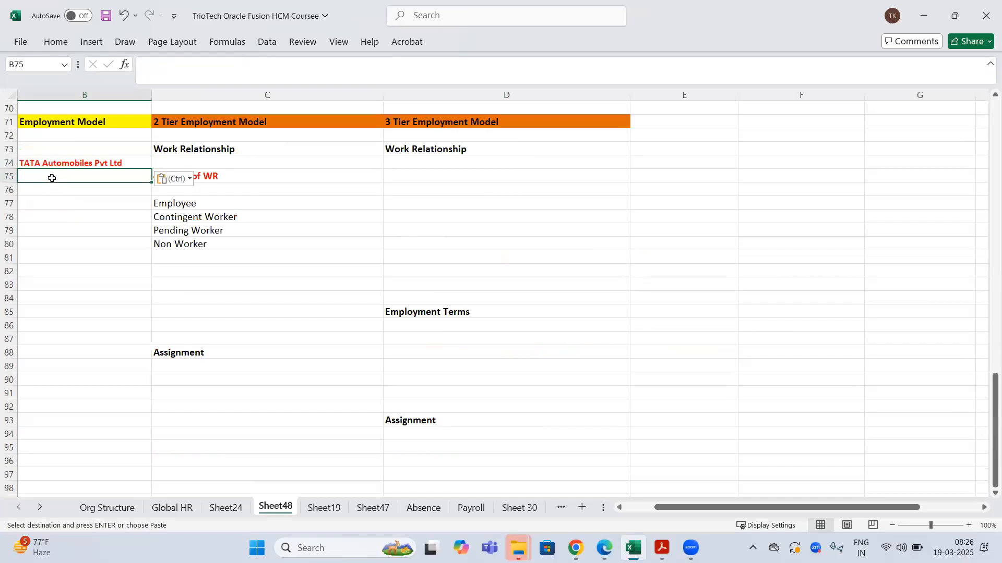
# - Enter 19th March 2025 in B75 and the employee's full name, bolded, in B76
pyautogui.write('19')
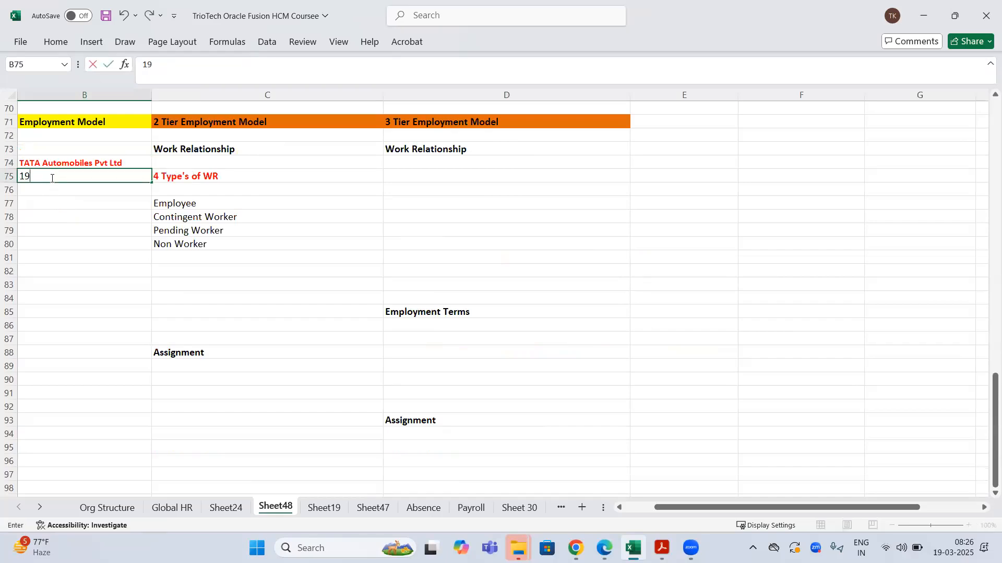
pyautogui.write('th March 2025')
pyautogui.press('Return')
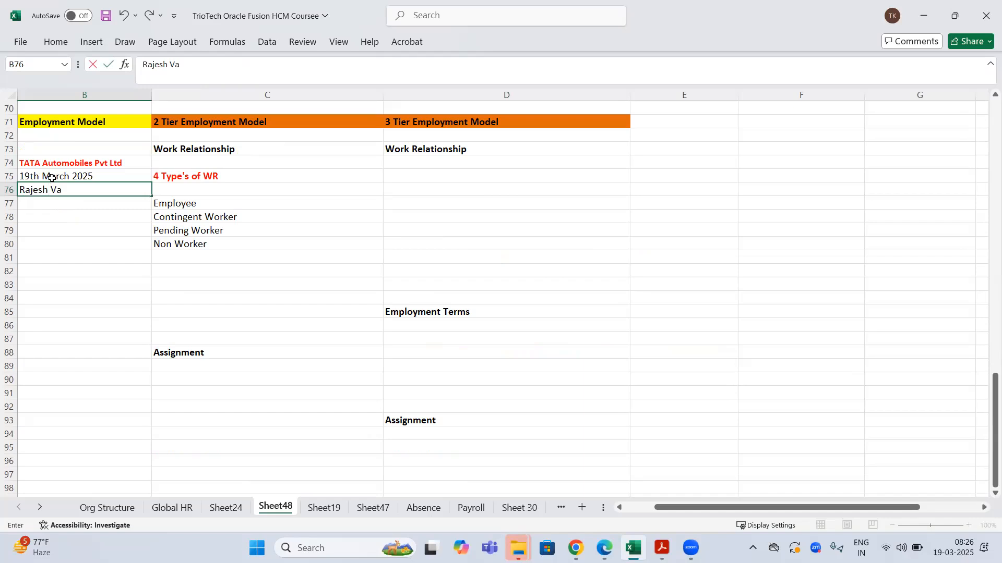
pyautogui.write('rma')
pyautogui.press('Return')
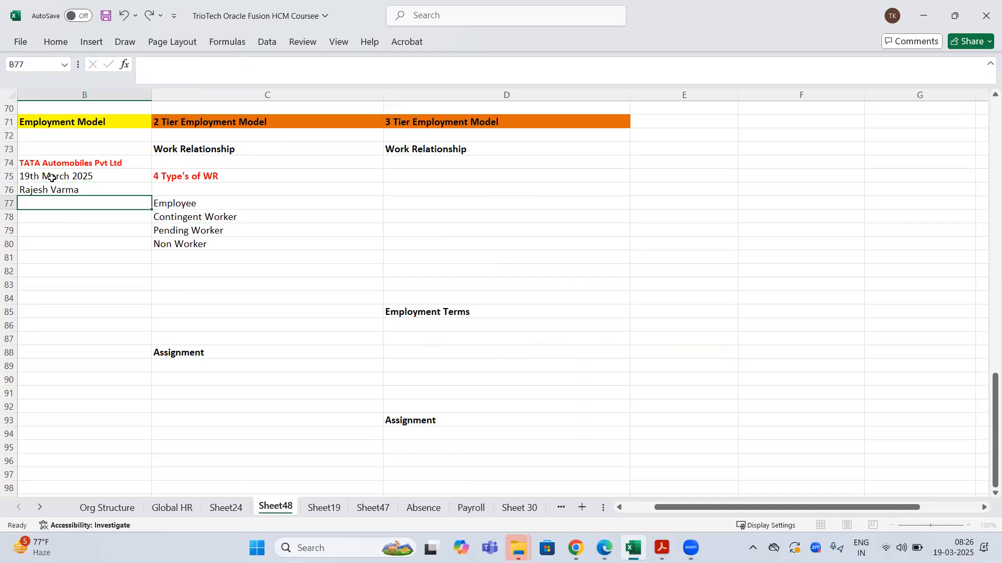
pyautogui.click(54, 193)
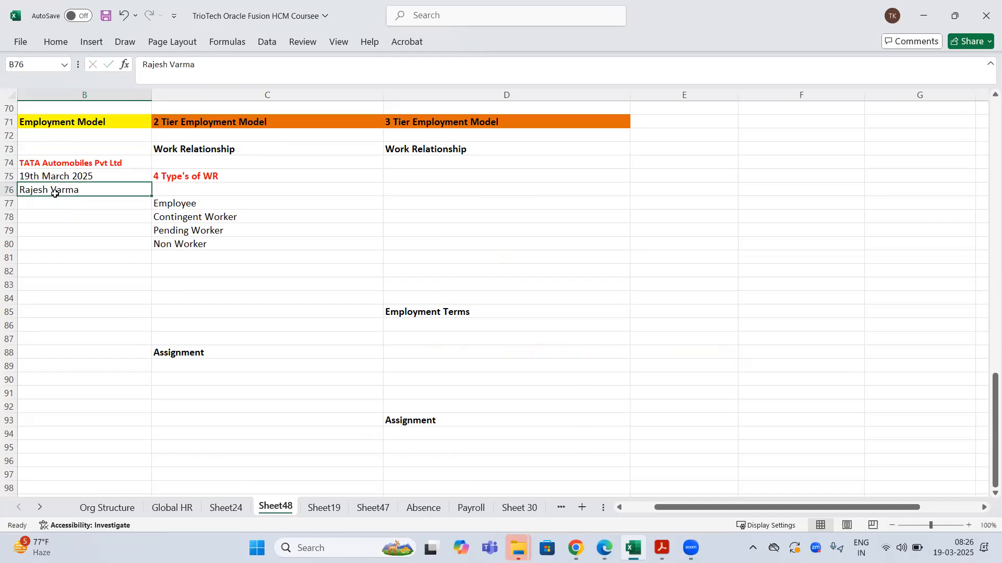
pyautogui.hotkey('ctrl', 'b')
pyautogui.click(207, 178)
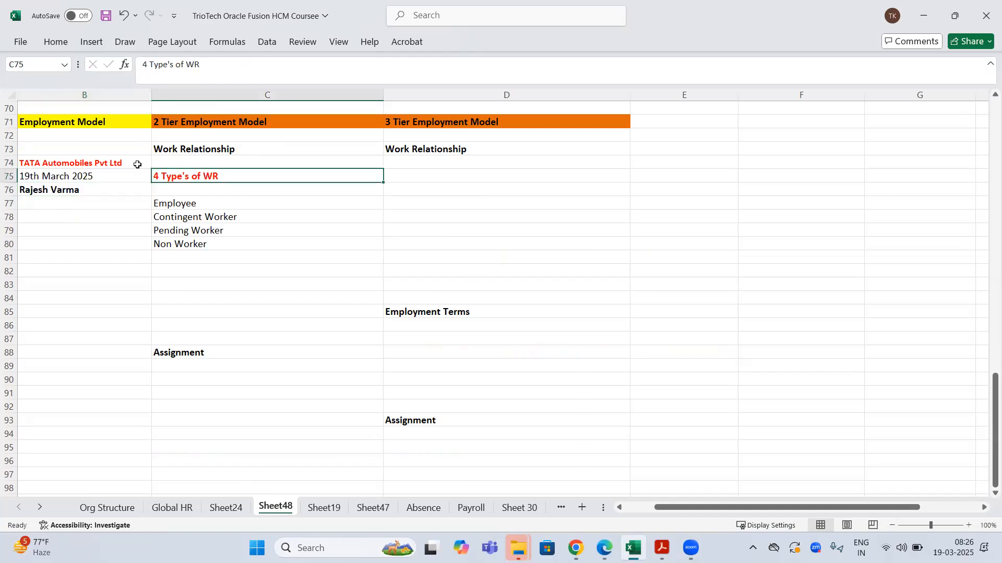
pyautogui.click(58, 192)
pyautogui.click(61, 165)
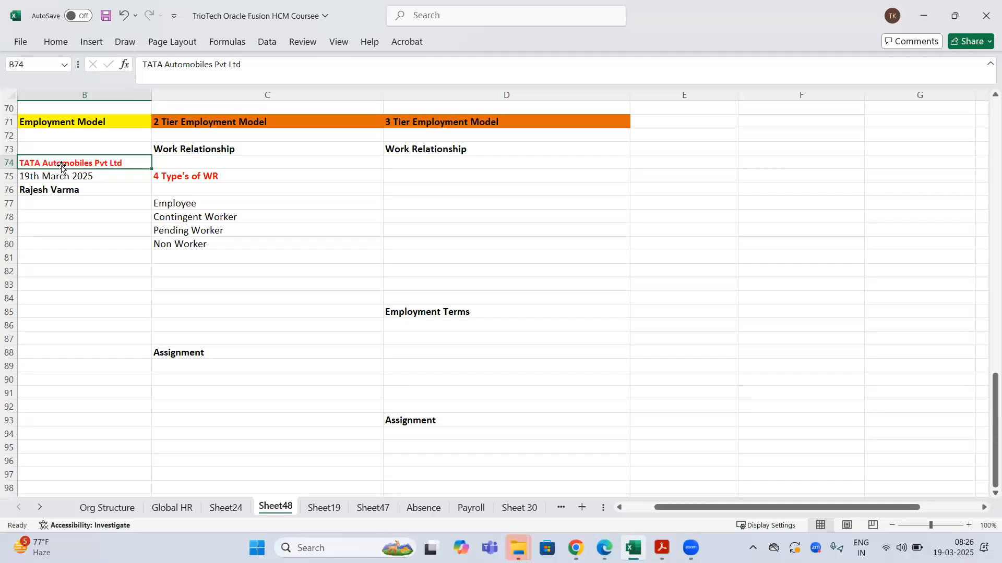
pyautogui.click(85, 191)
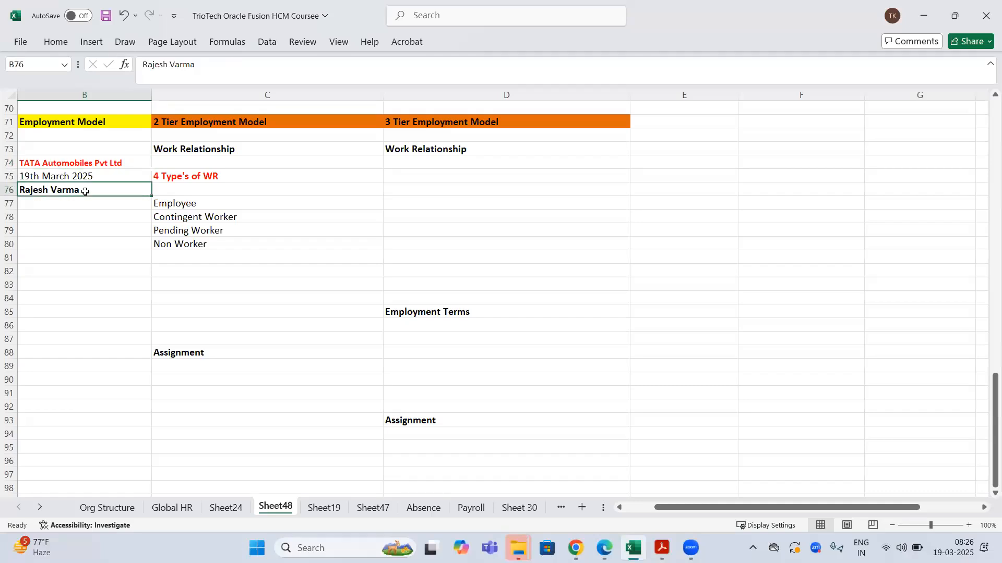
pyautogui.click(72, 166)
pyautogui.click(201, 211)
pyautogui.click(196, 205)
pyautogui.click(76, 166)
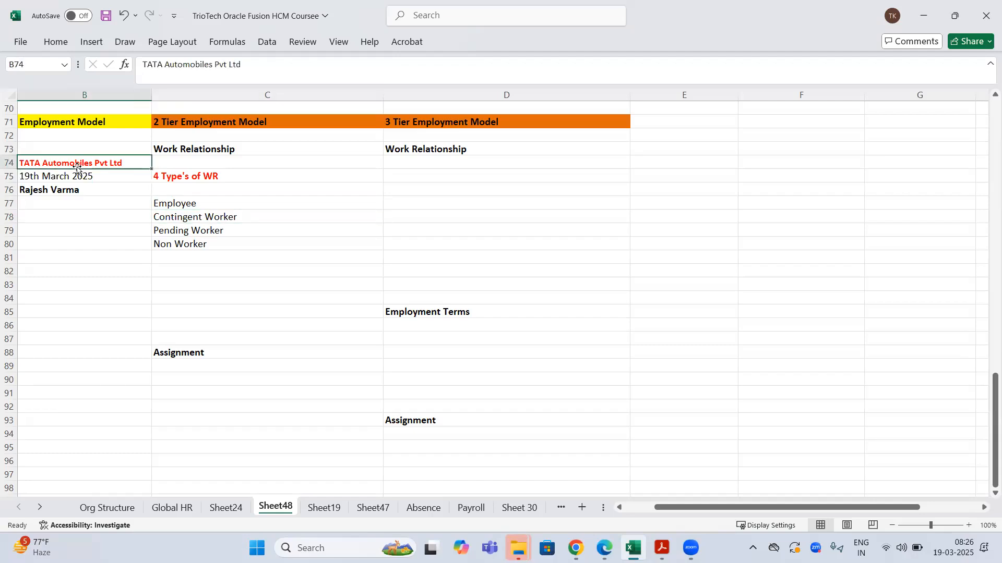
pyautogui.click(78, 188)
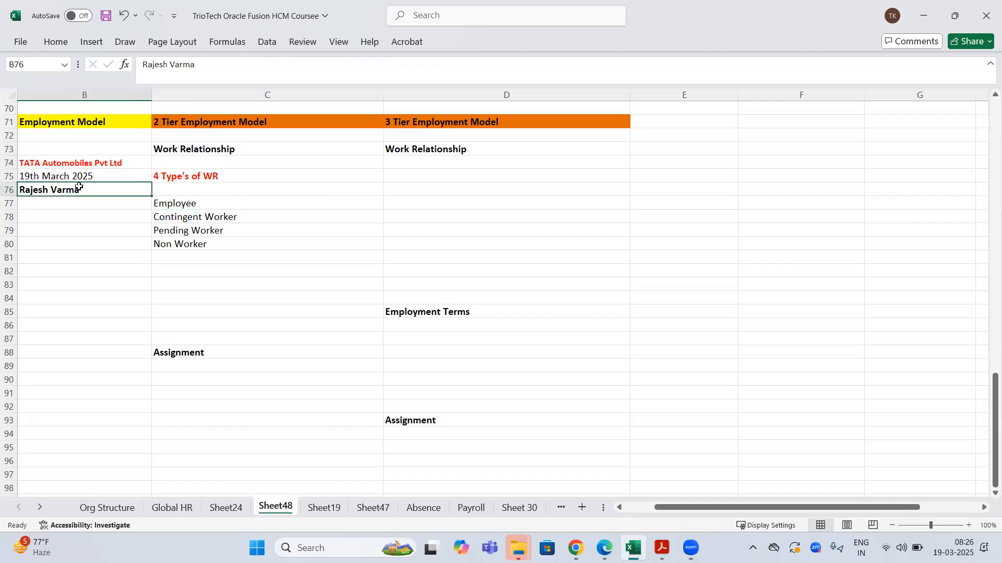
pyautogui.click(190, 220)
pyautogui.click(60, 167)
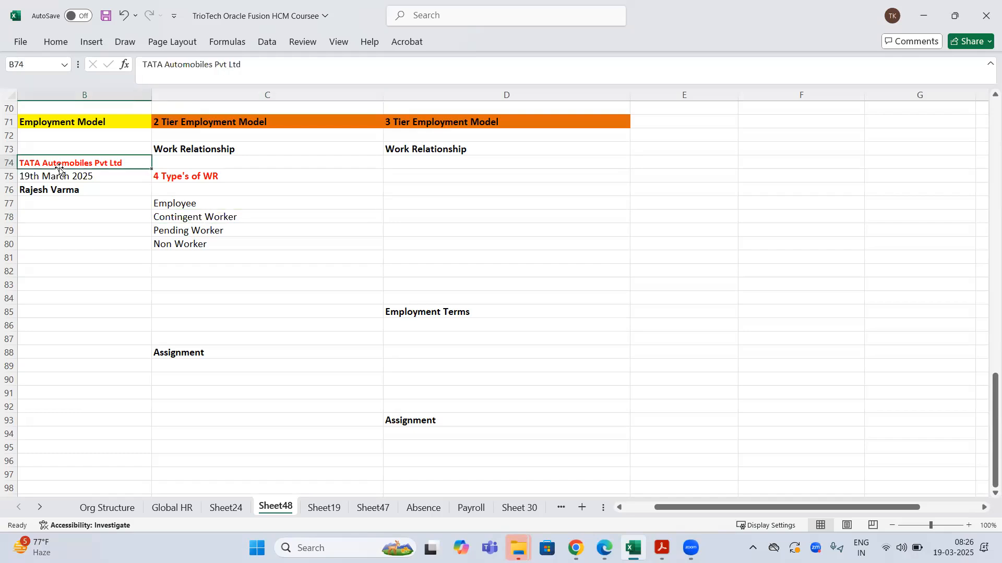
pyautogui.click(68, 190)
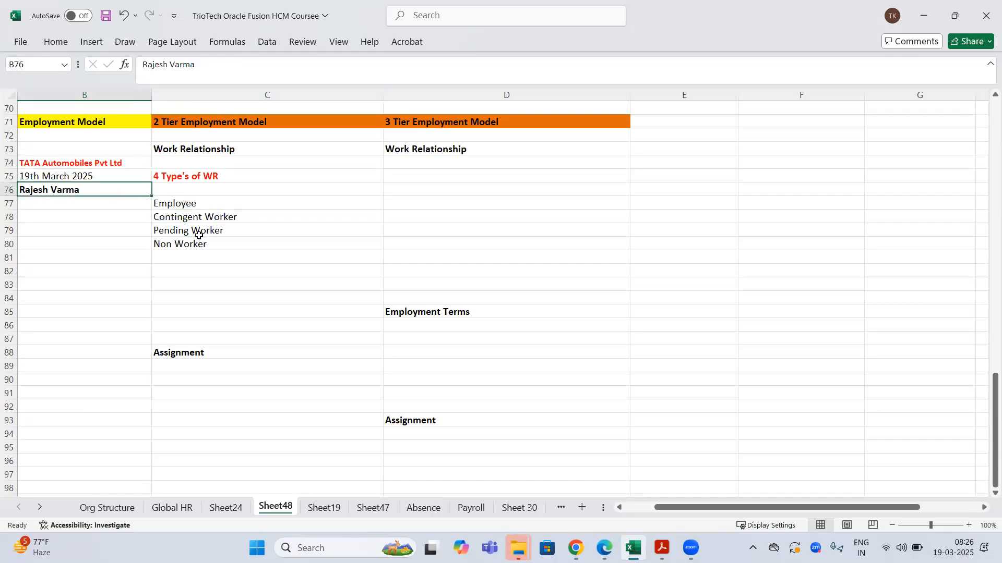
pyautogui.click(199, 234)
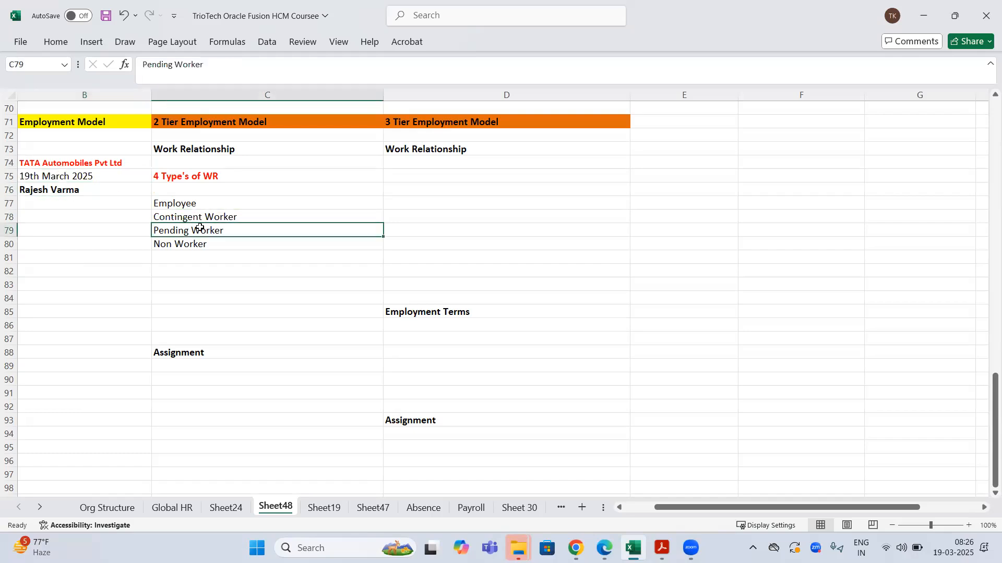
pyautogui.click(79, 172)
pyautogui.click(193, 246)
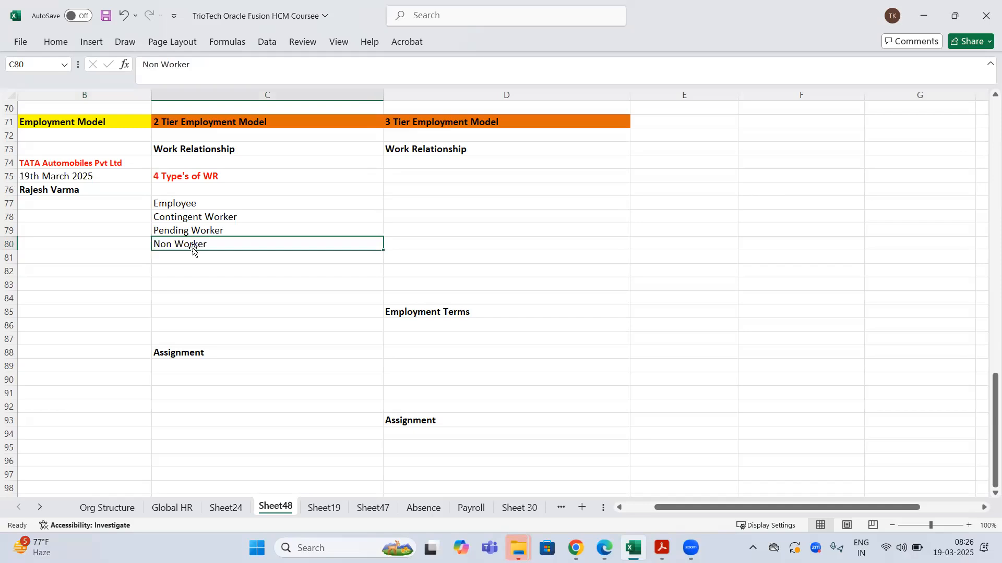
pyautogui.click(89, 165)
pyautogui.moveTo(75, 194); pyautogui.dragTo(81, 165)
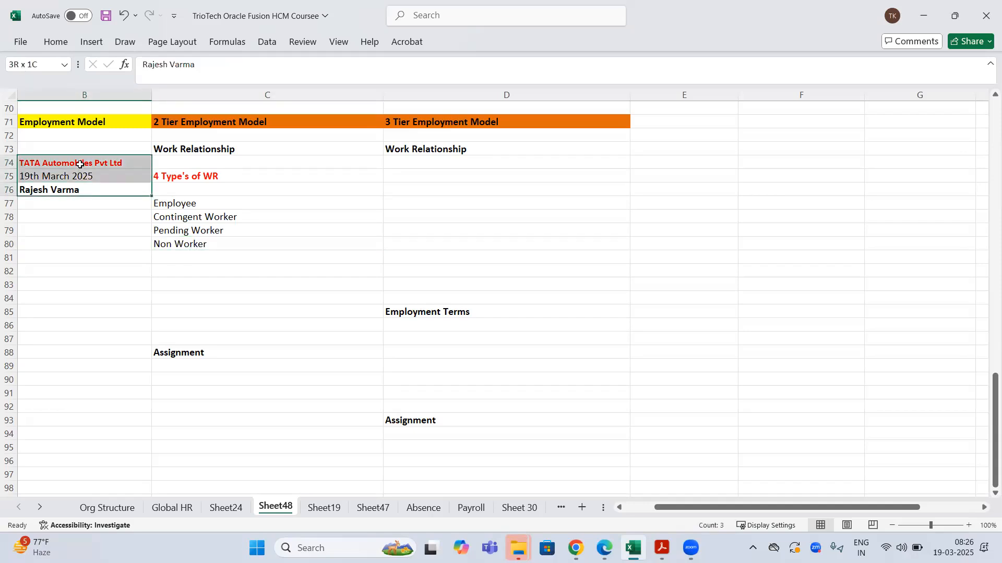
pyautogui.click(80, 192)
pyautogui.click(90, 162)
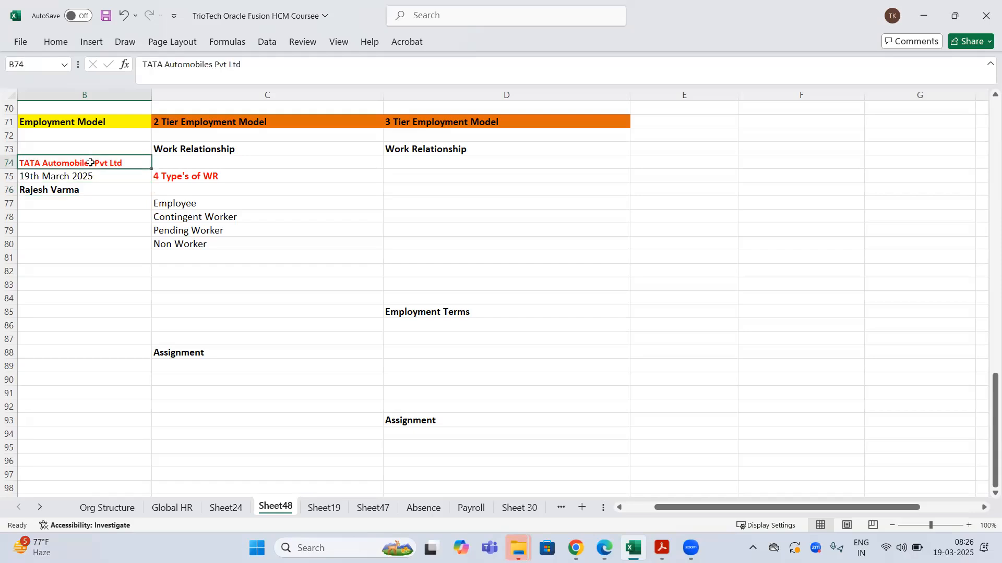
pyautogui.click(188, 153)
pyautogui.moveTo(193, 205); pyautogui.dragTo(199, 257)
pyautogui.click(228, 150)
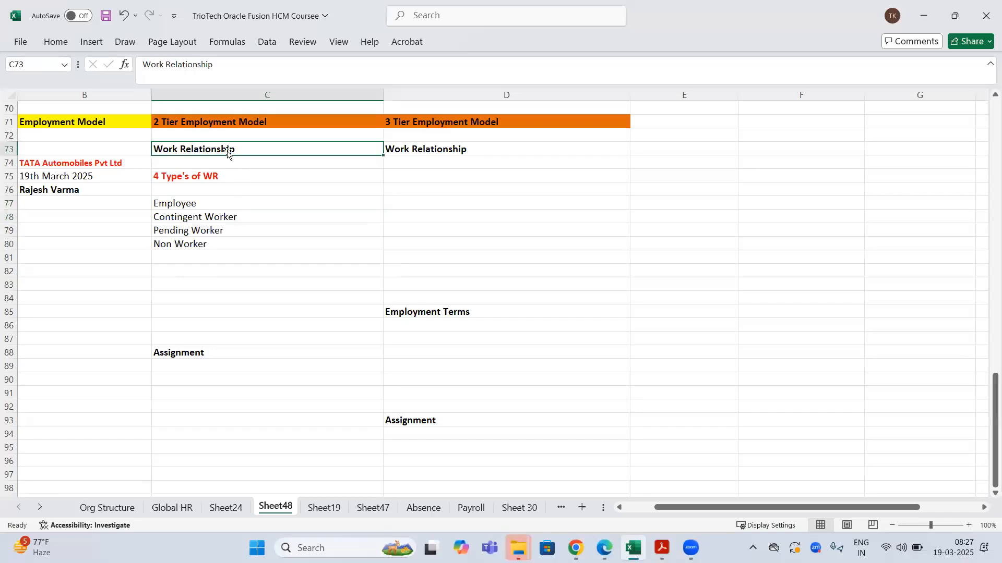
pyautogui.click(184, 203)
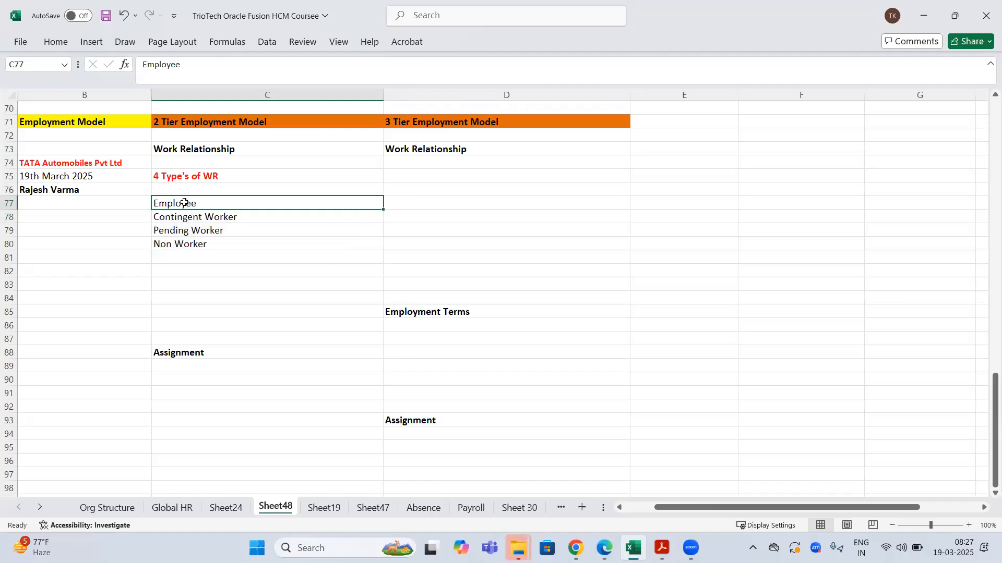
pyautogui.click(125, 191)
pyautogui.click(129, 168)
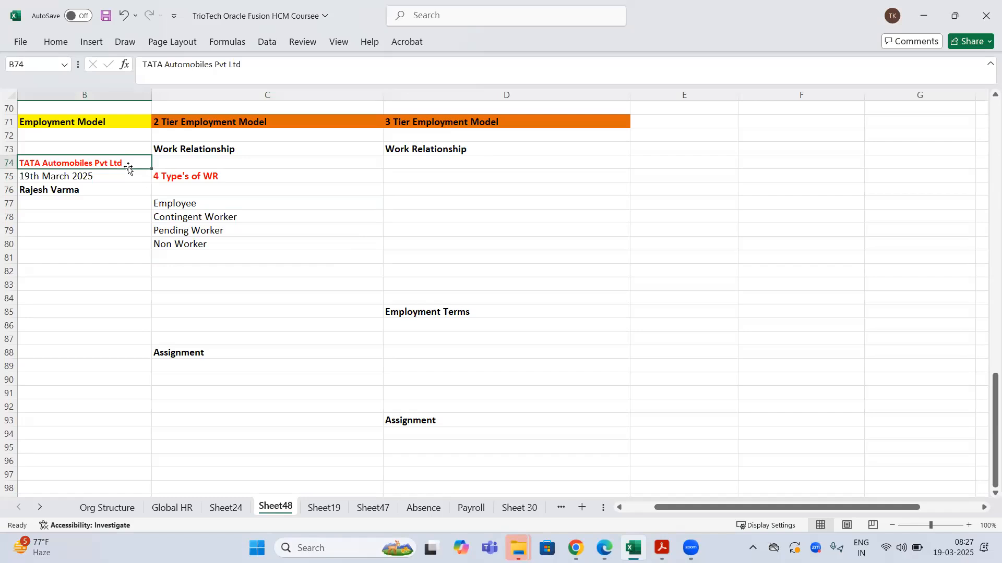
pyautogui.click(176, 202)
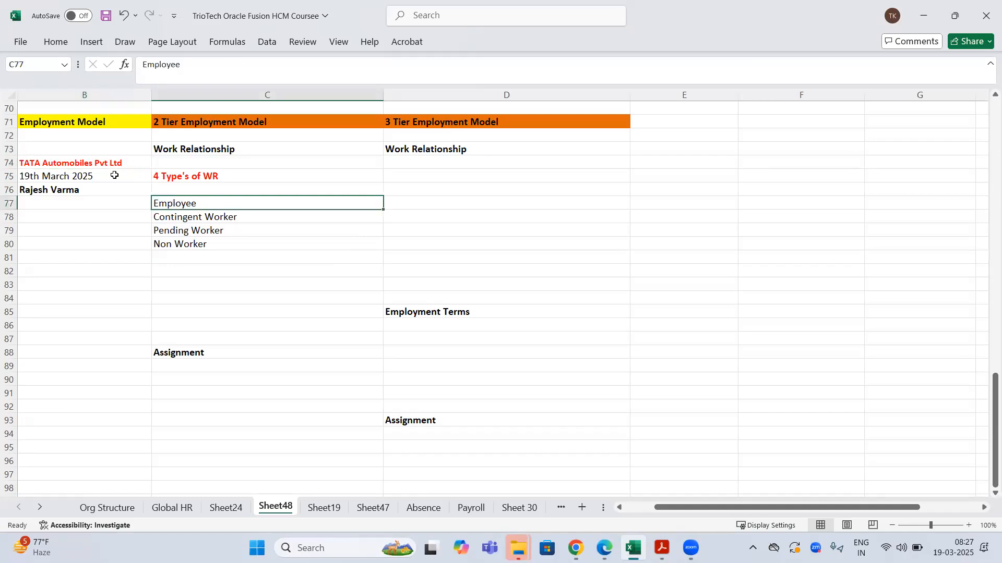
pyautogui.moveTo(78, 163); pyautogui.dragTo(83, 192)
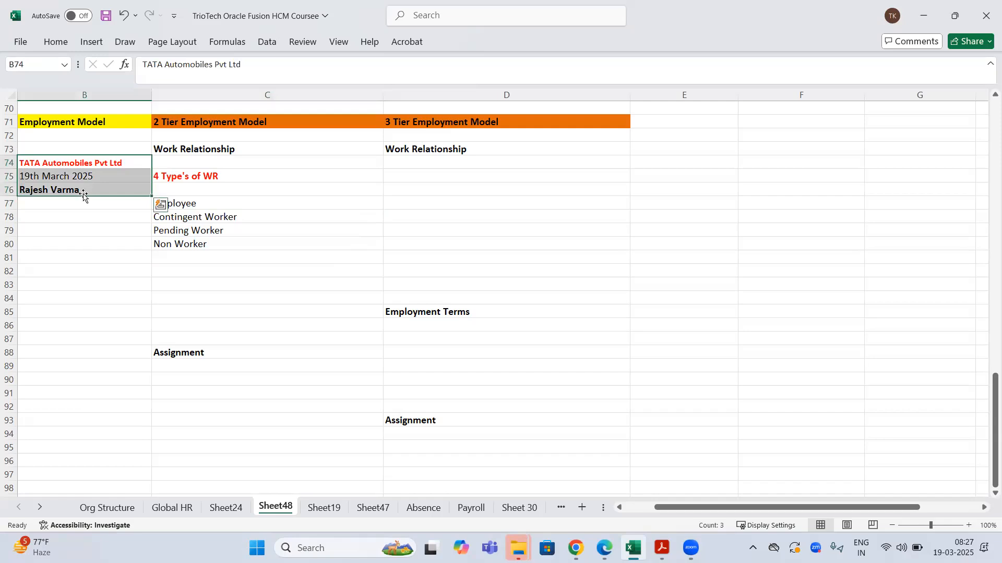
pyautogui.click(85, 191)
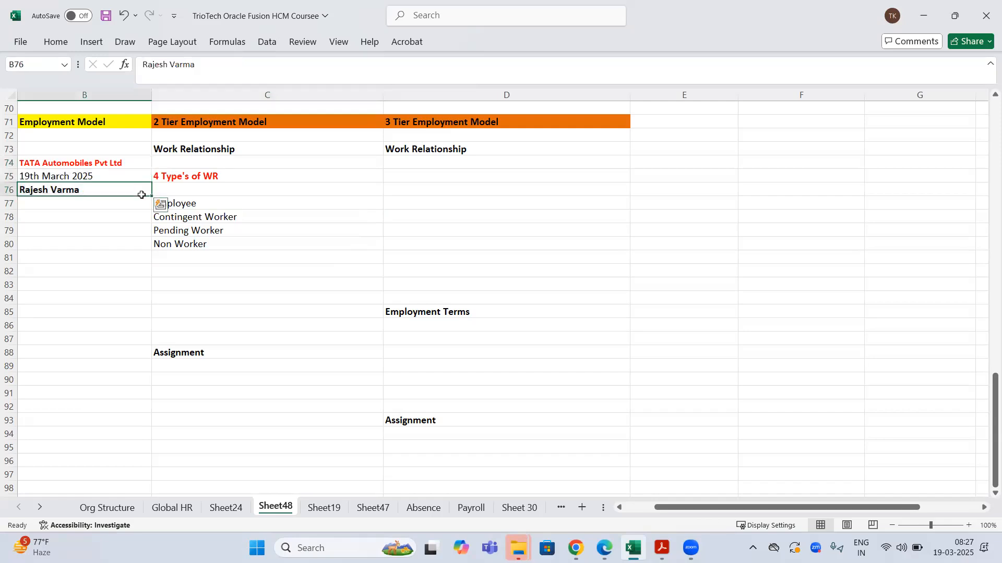
pyautogui.click(206, 206)
pyautogui.moveTo(62, 163); pyautogui.dragTo(70, 197)
pyautogui.click(211, 203)
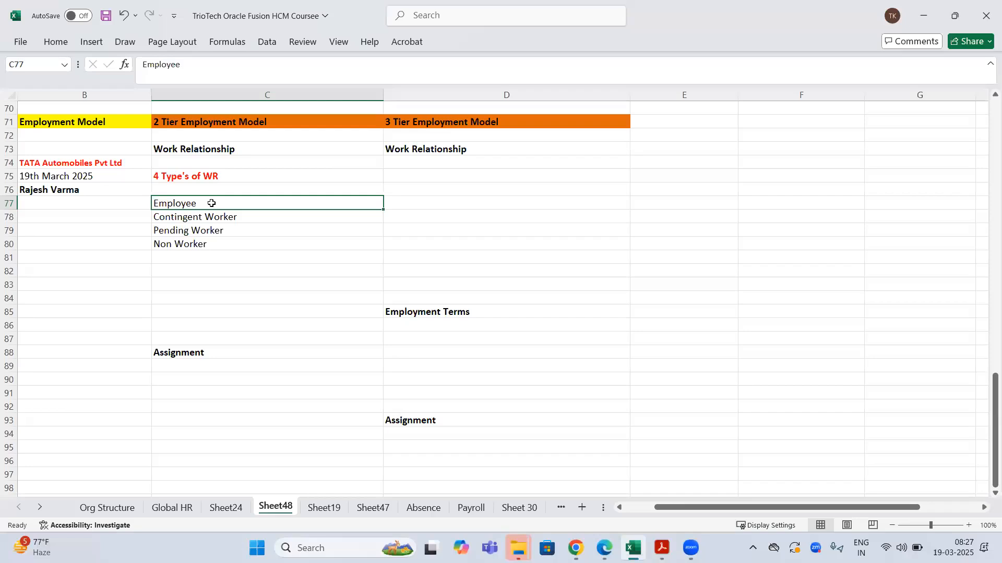
# - Copy the Contingent Worker entry in C78
pyautogui.click(179, 219)
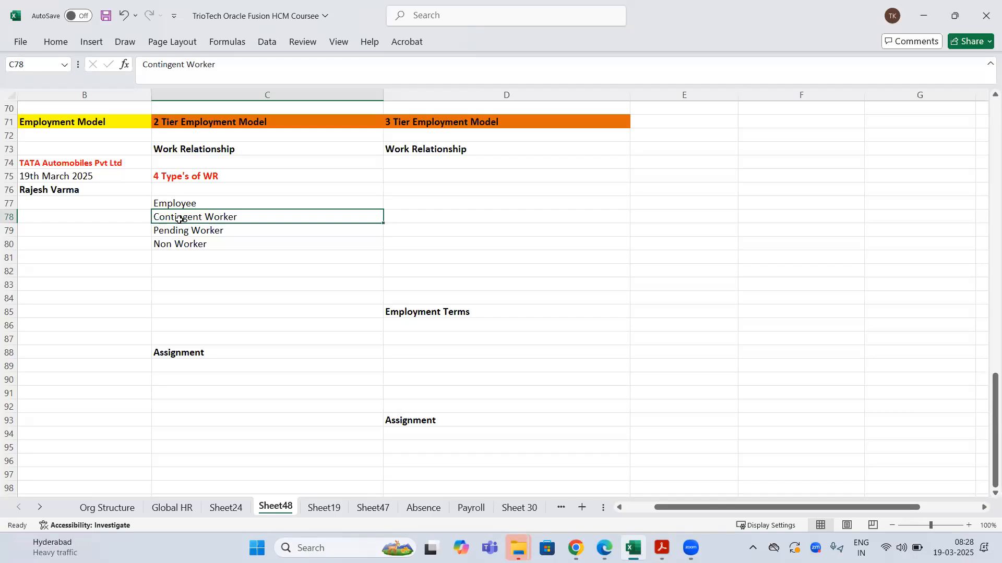
pyautogui.click(59, 163)
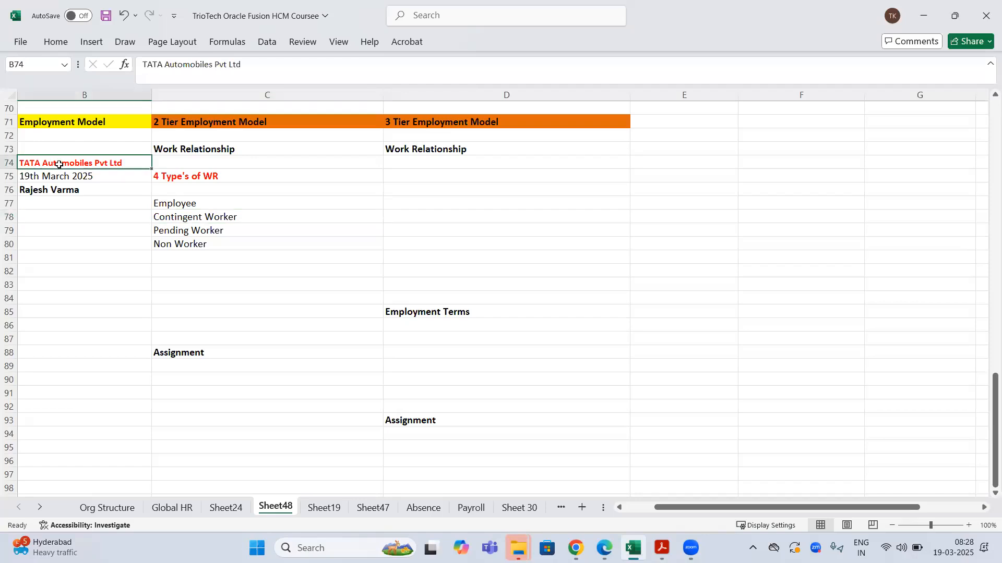
pyautogui.click(211, 216)
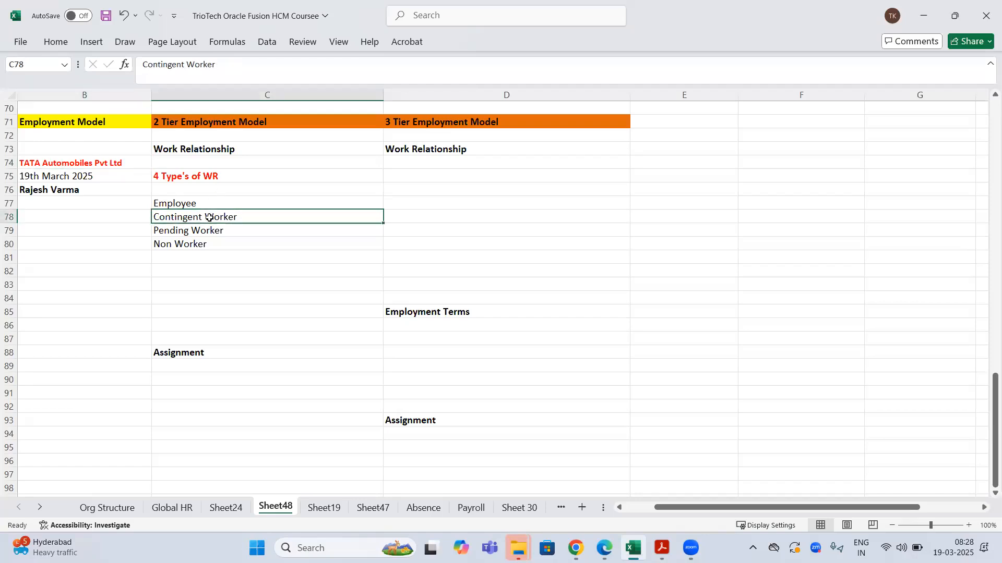
pyautogui.click(71, 164)
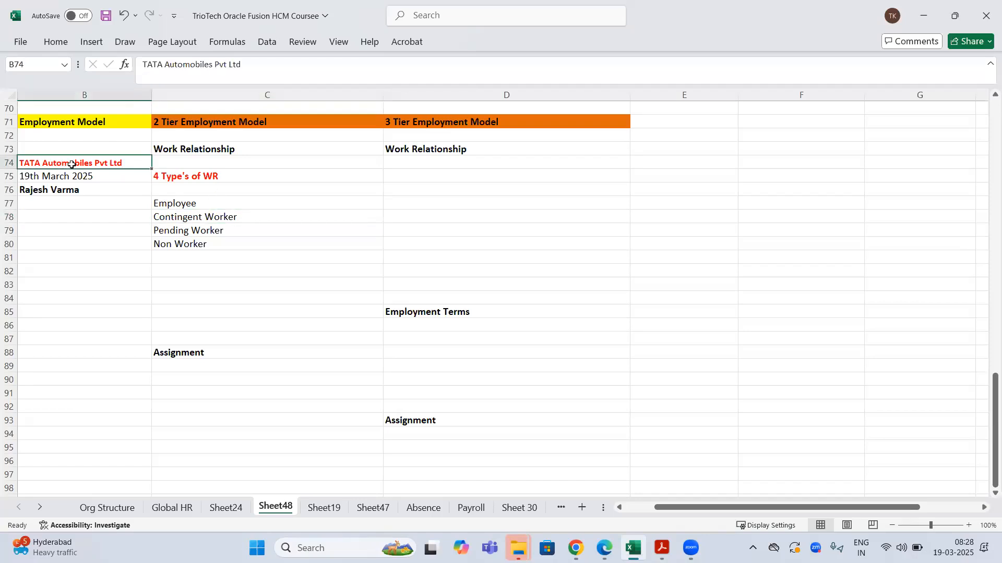
pyautogui.click(170, 216)
pyautogui.hotkey('ctrl', 'c')
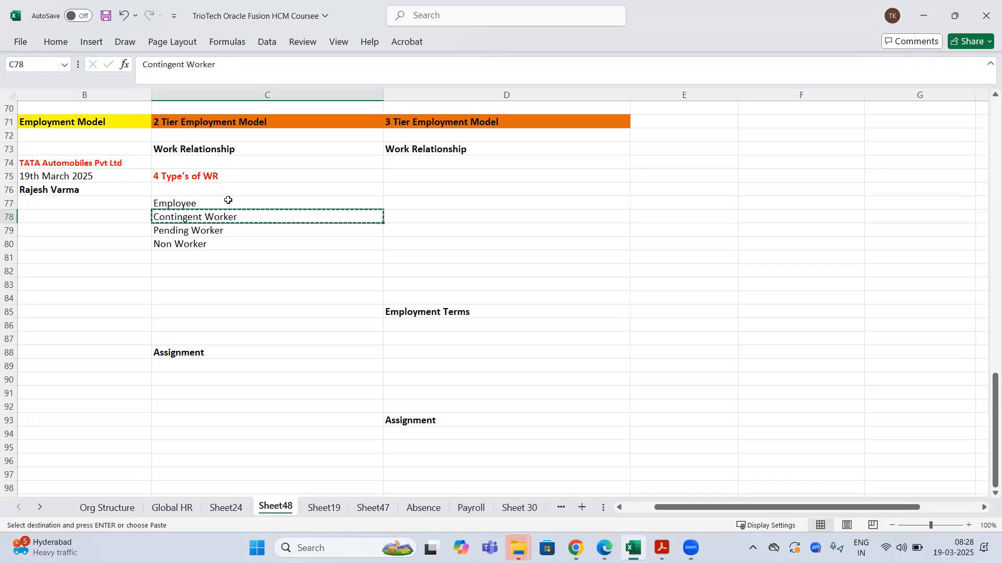
# - Select the company details block in column B, then the Pending Worker entry in C79
pyautogui.click(95, 161)
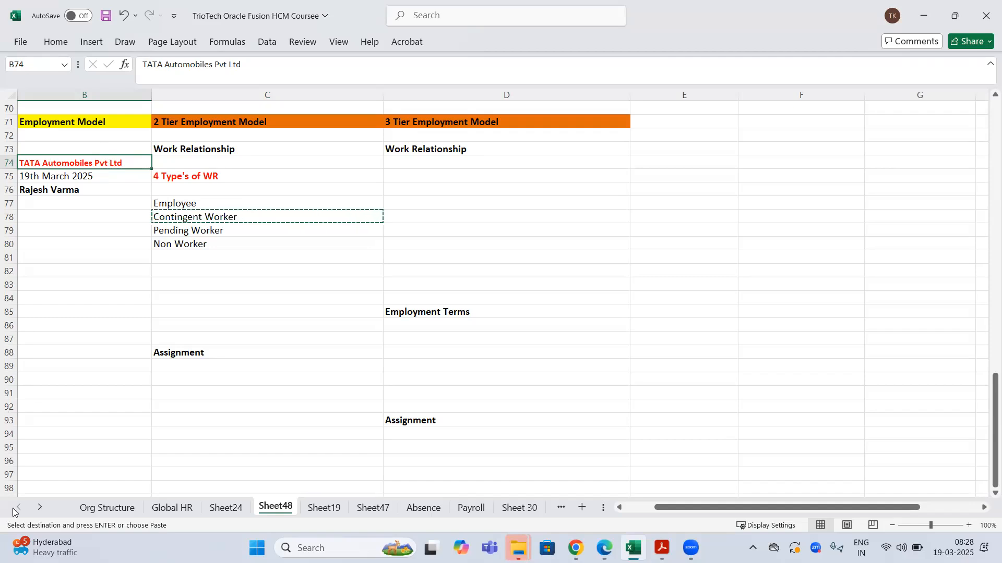
pyautogui.click(186, 199)
pyautogui.click(55, 162)
pyautogui.moveTo(50, 190); pyautogui.dragTo(54, 201)
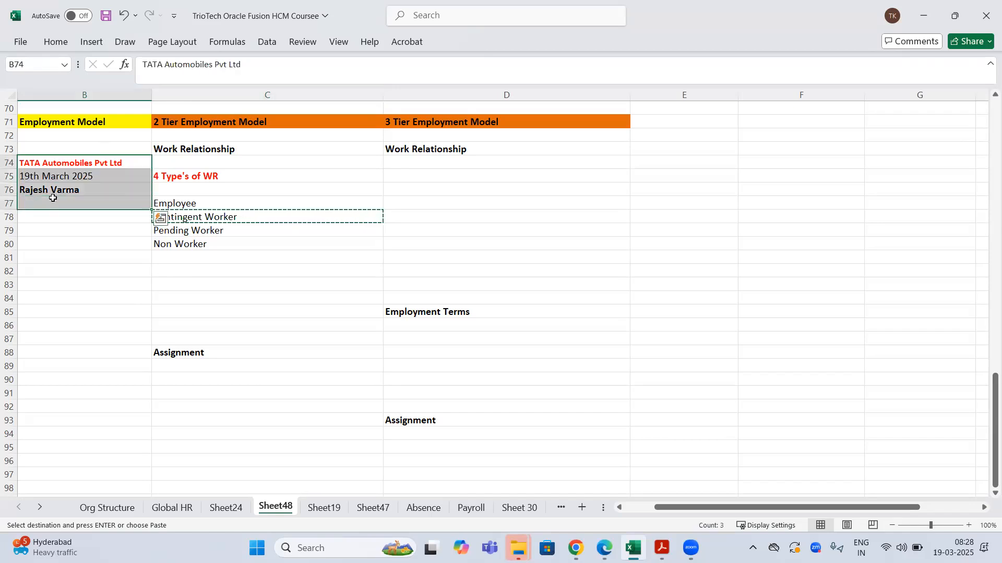
pyautogui.click(196, 221)
pyautogui.moveTo(88, 163); pyautogui.dragTo(89, 197)
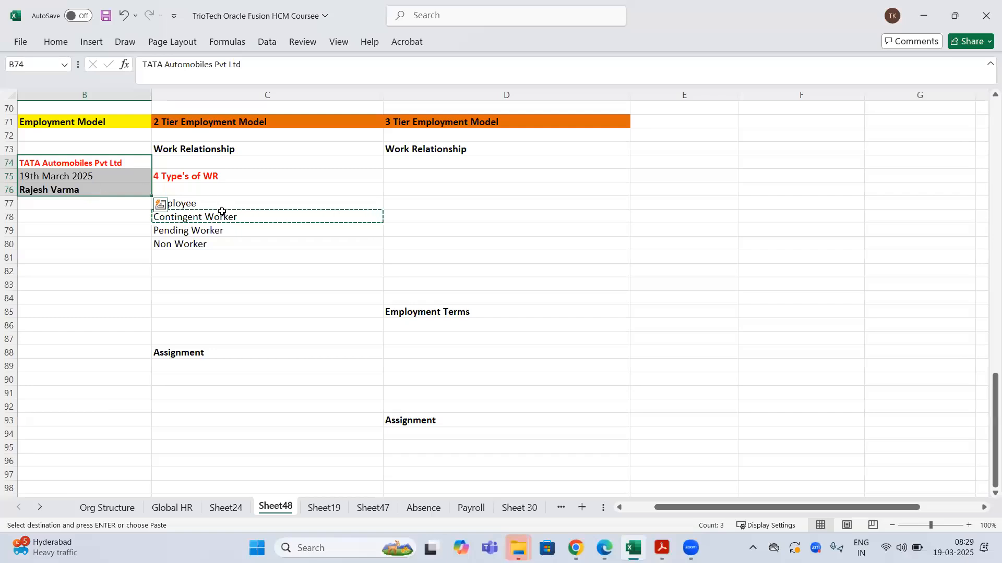
pyautogui.click(185, 232)
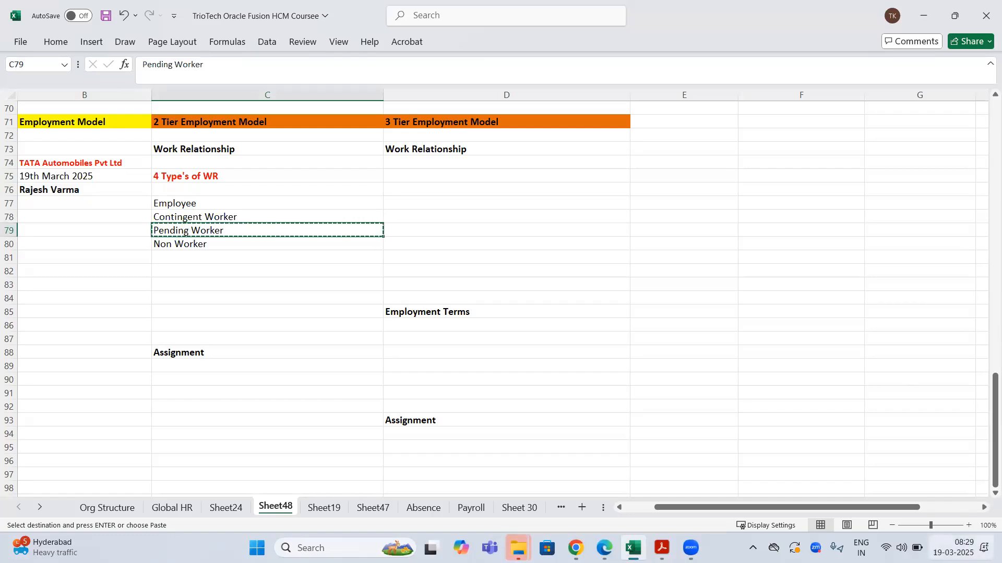
pyautogui.click(953, 548)
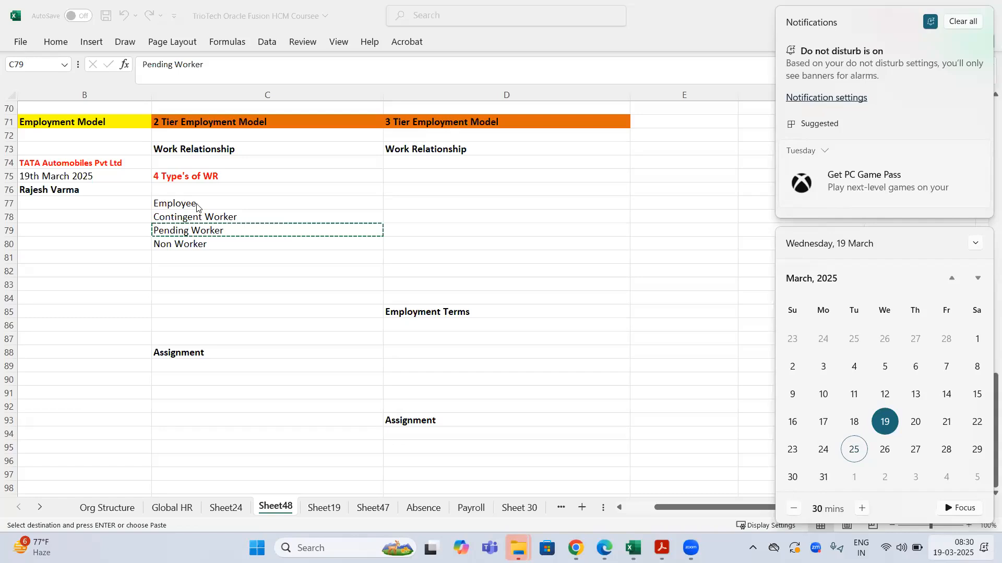
pyautogui.click(184, 236)
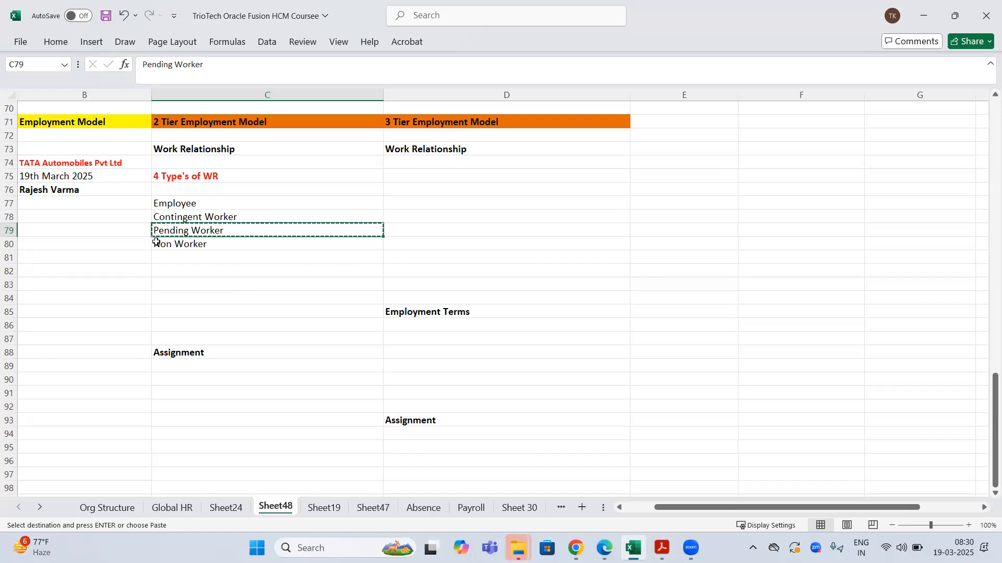
pyautogui.click(187, 204)
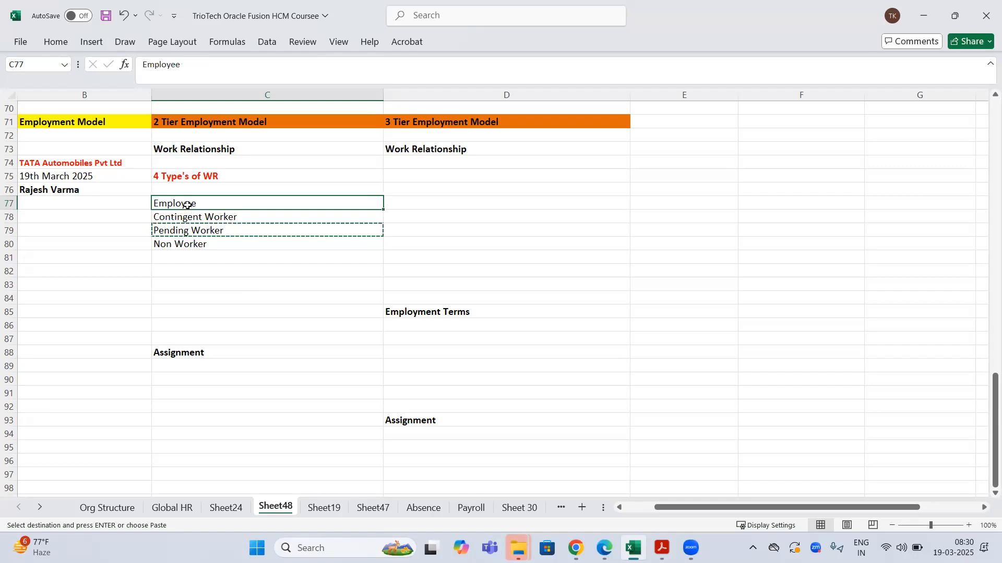
pyautogui.click(187, 232)
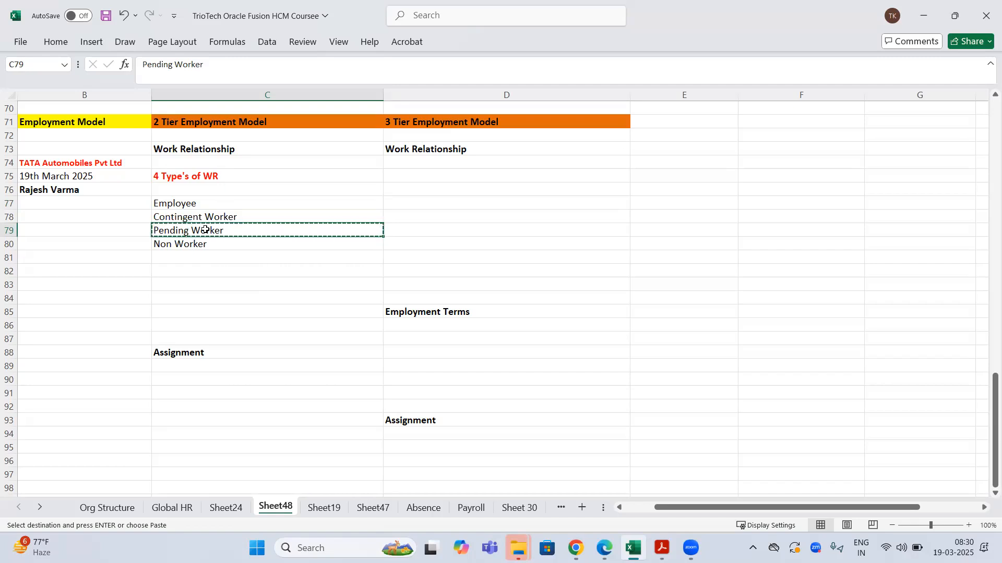
pyautogui.click(73, 193)
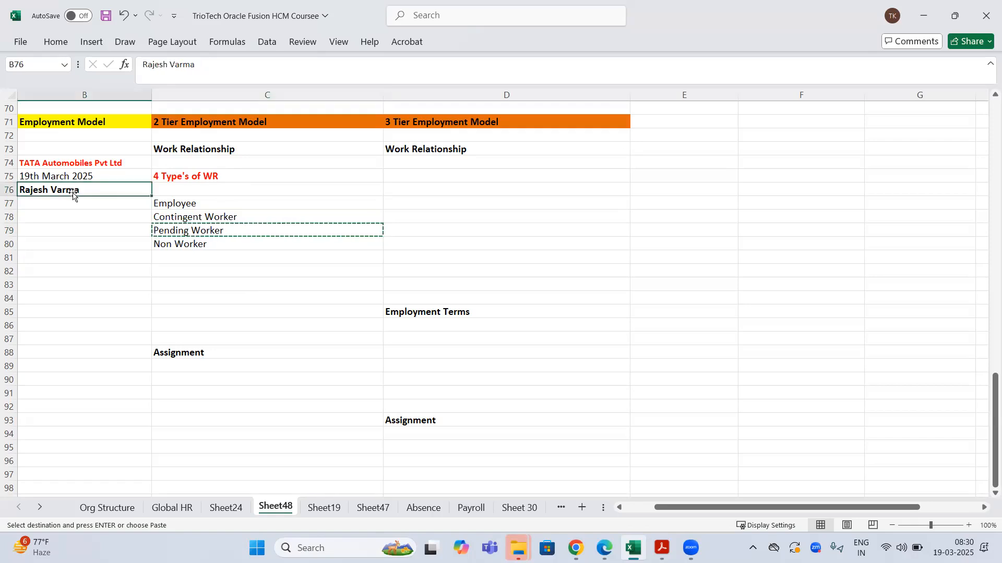
pyautogui.click(196, 228)
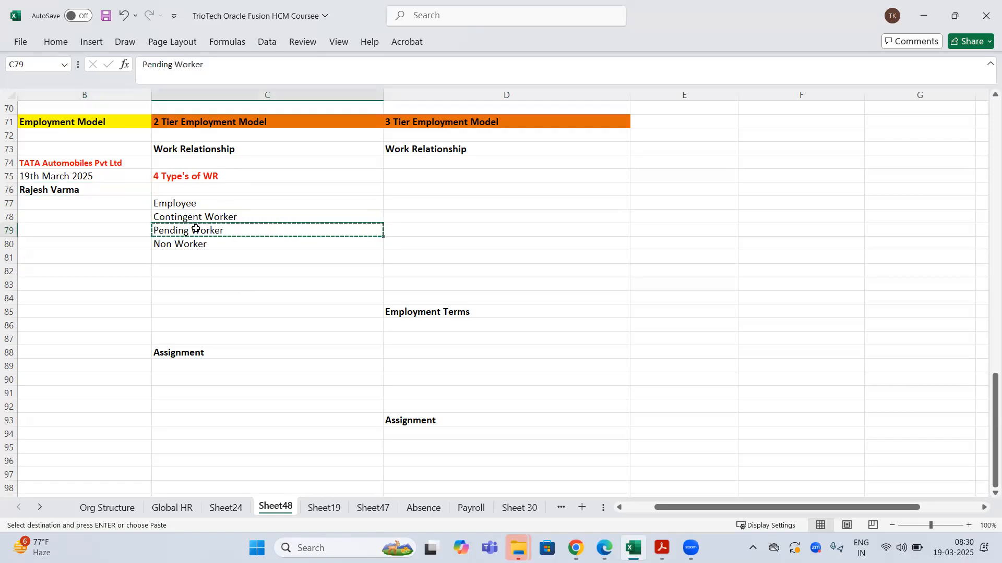
pyautogui.click(57, 165)
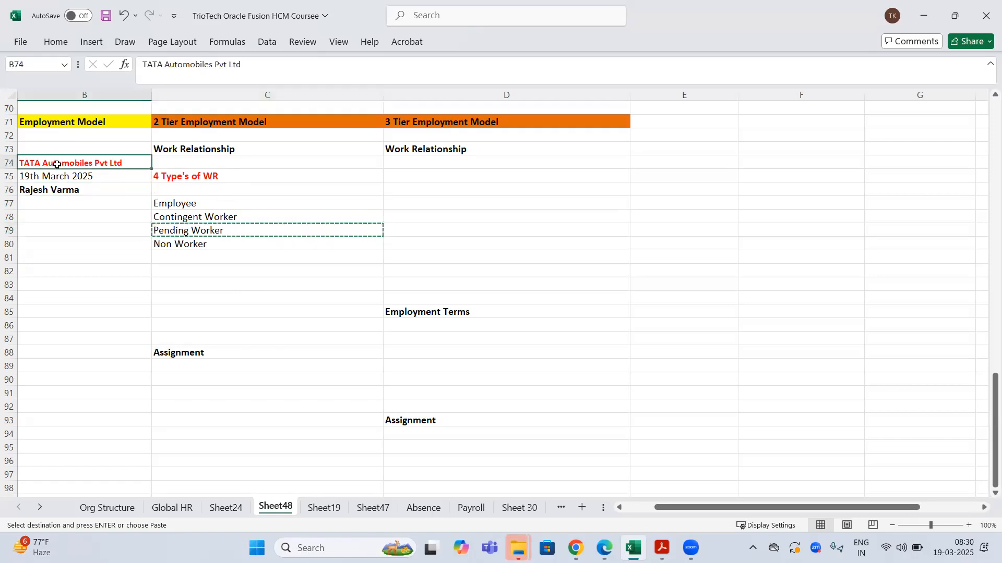
pyautogui.click(193, 205)
pyautogui.click(180, 215)
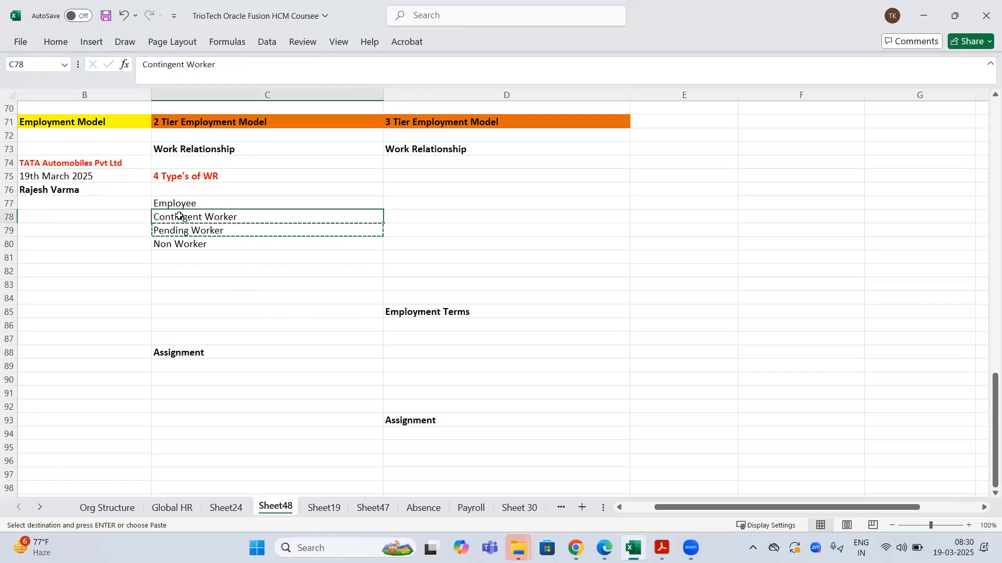
pyautogui.click(172, 229)
pyautogui.click(168, 245)
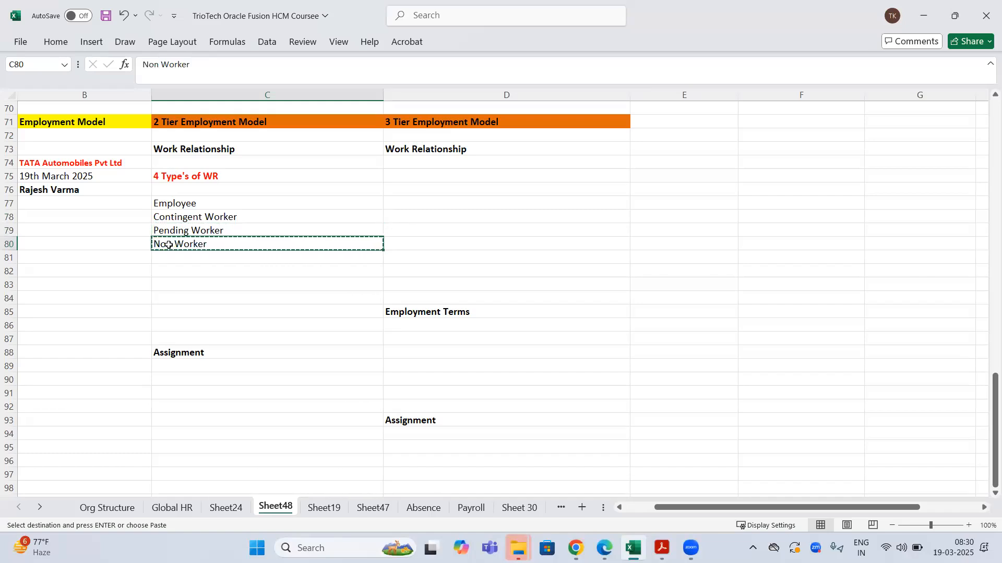
pyautogui.click(87, 161)
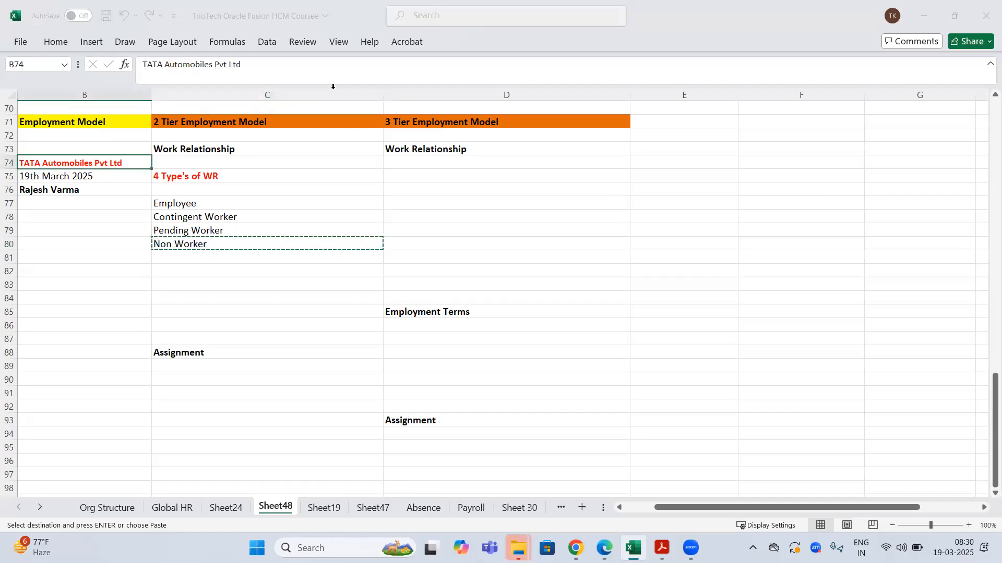
pyautogui.click(106, 276)
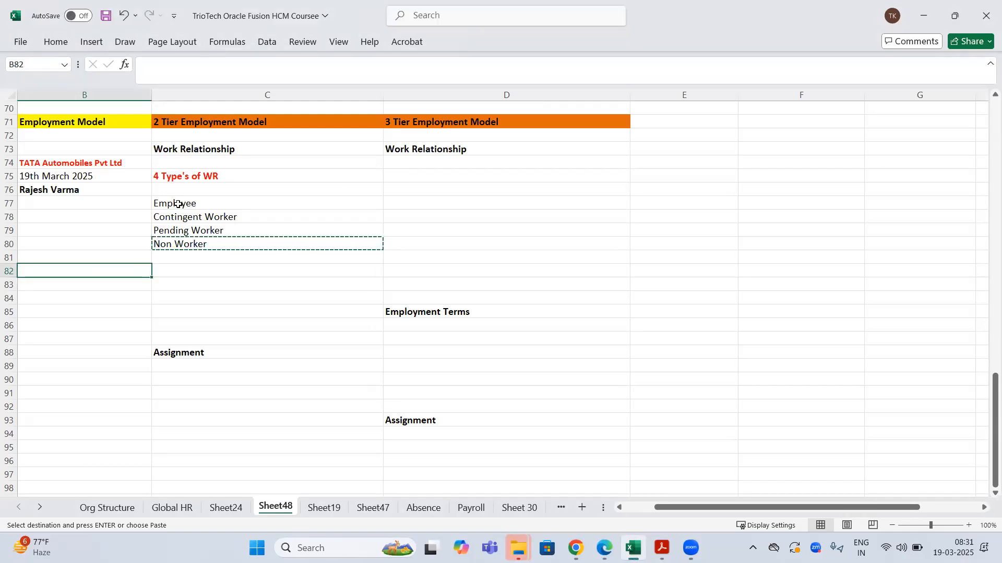
pyautogui.moveTo(178, 204); pyautogui.dragTo(240, 242)
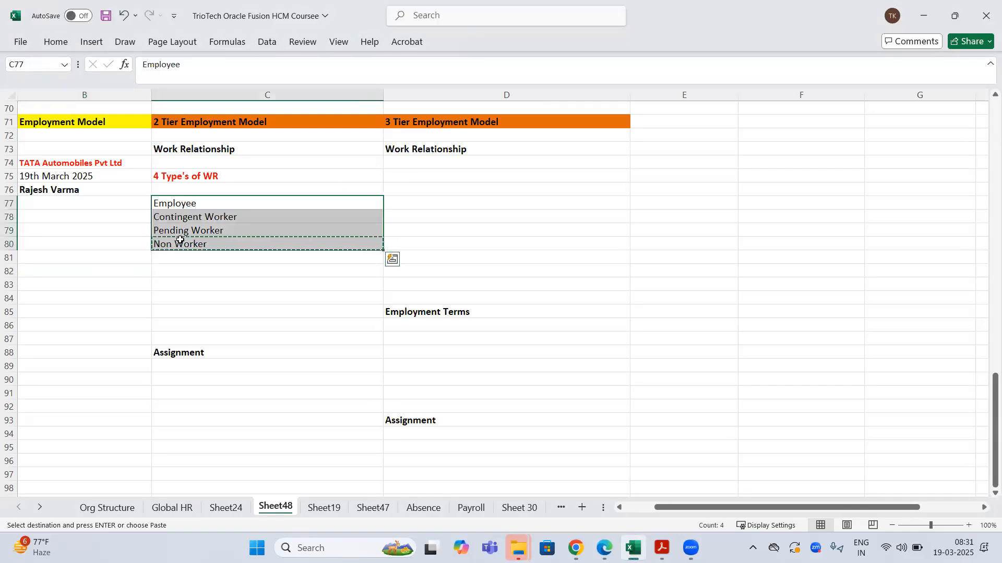
pyautogui.click(211, 150)
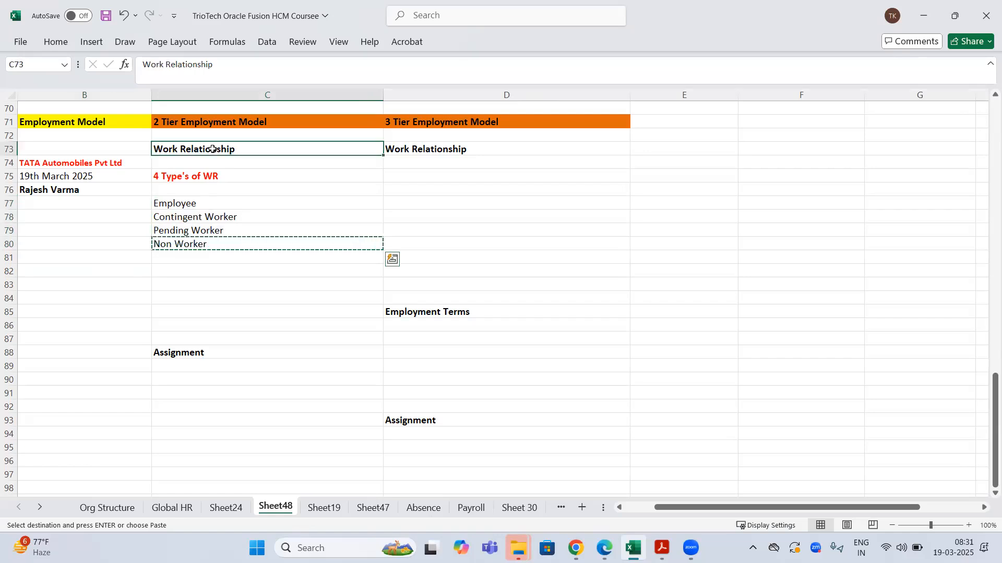
pyautogui.click(93, 166)
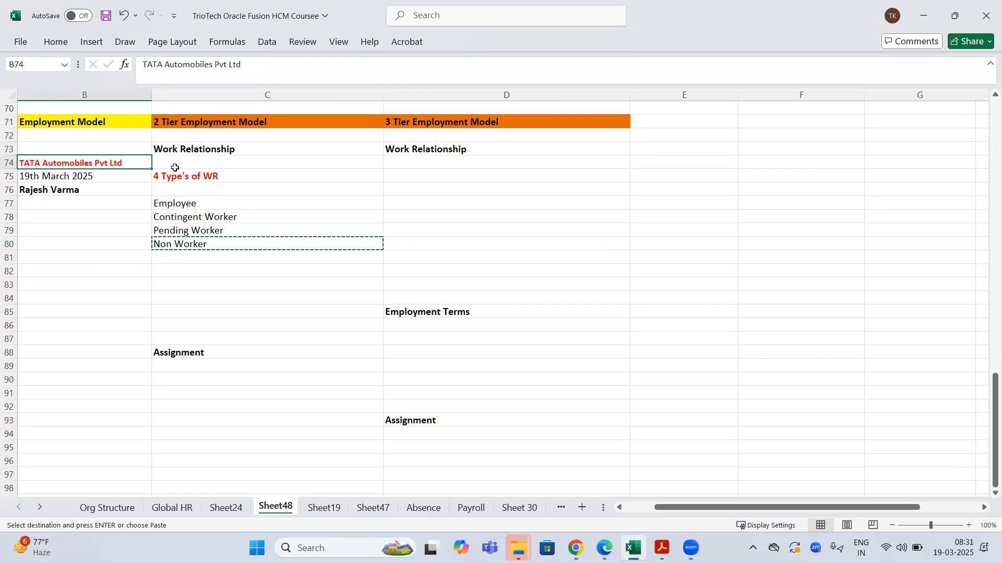
pyautogui.click(205, 180)
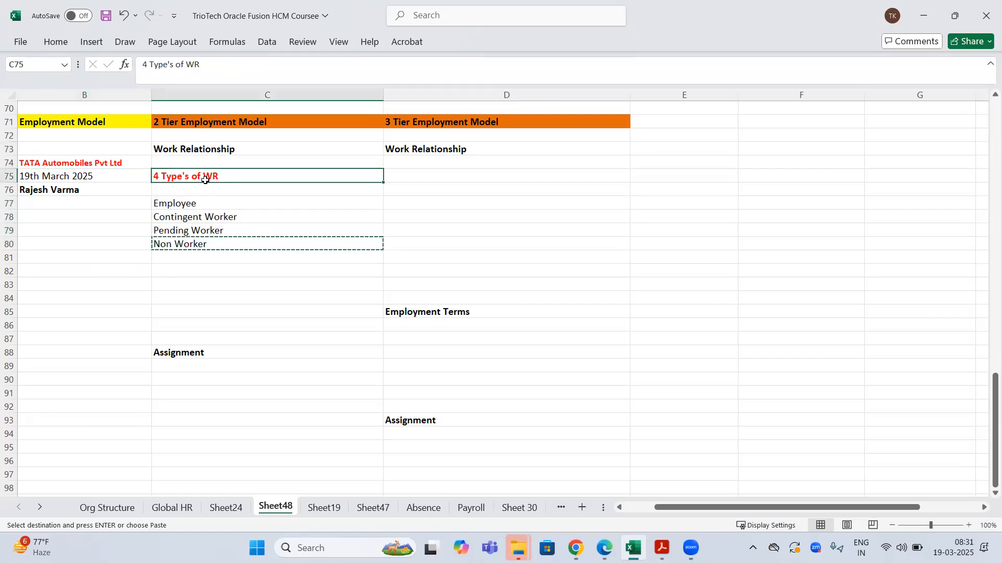
pyautogui.click(180, 272)
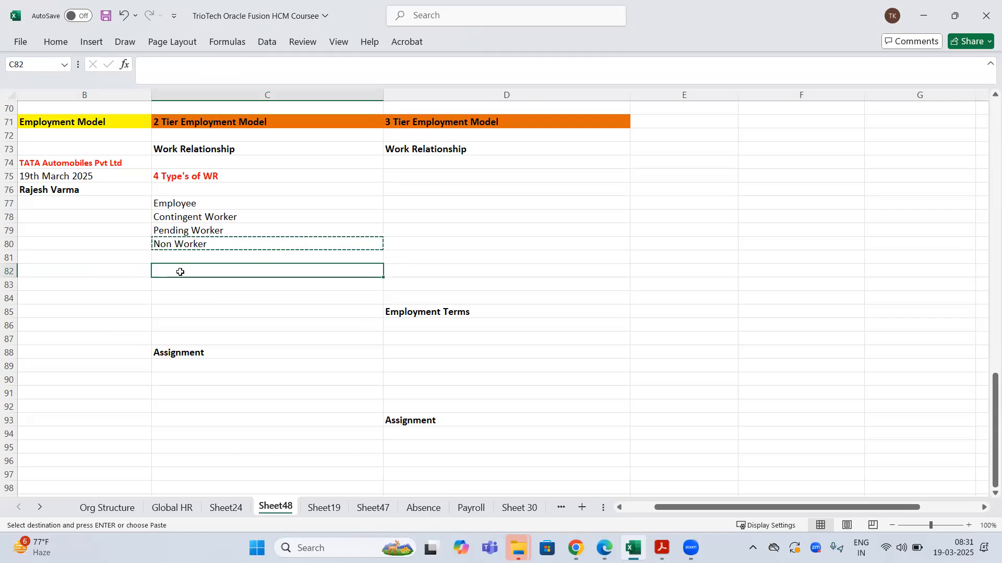
pyautogui.click(175, 201)
pyautogui.click(66, 191)
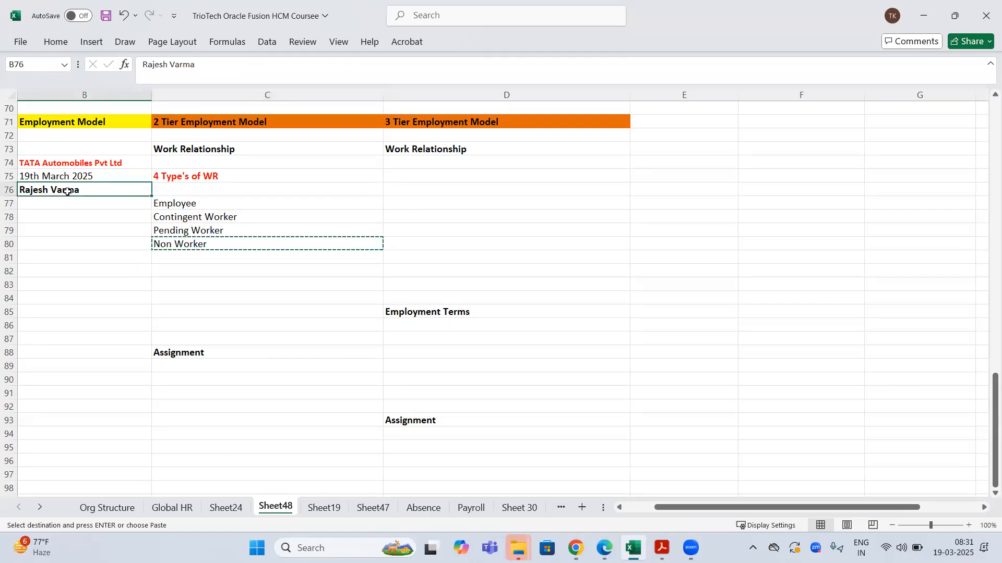
pyautogui.click(213, 149)
pyautogui.click(87, 190)
pyautogui.click(191, 205)
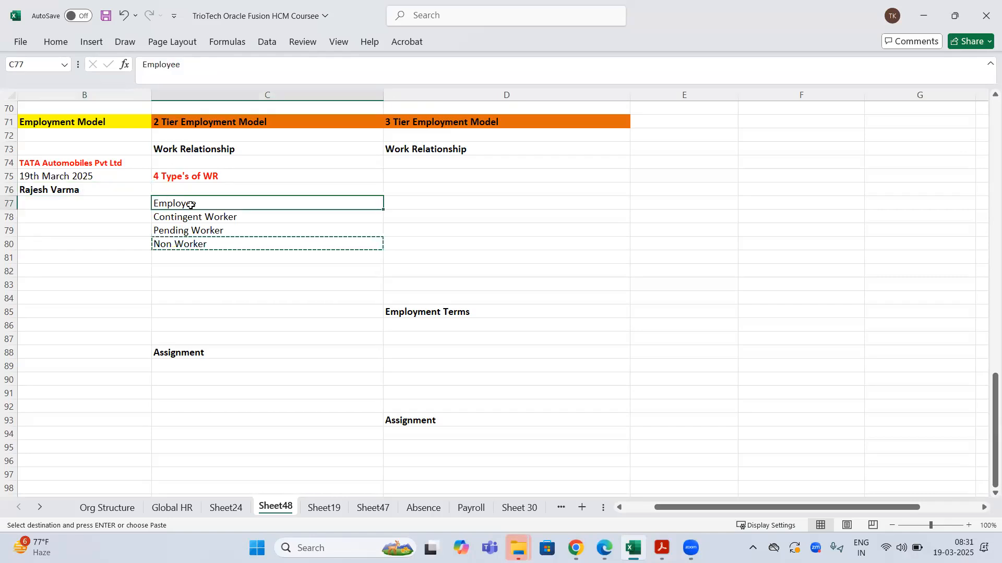
pyautogui.click(176, 218)
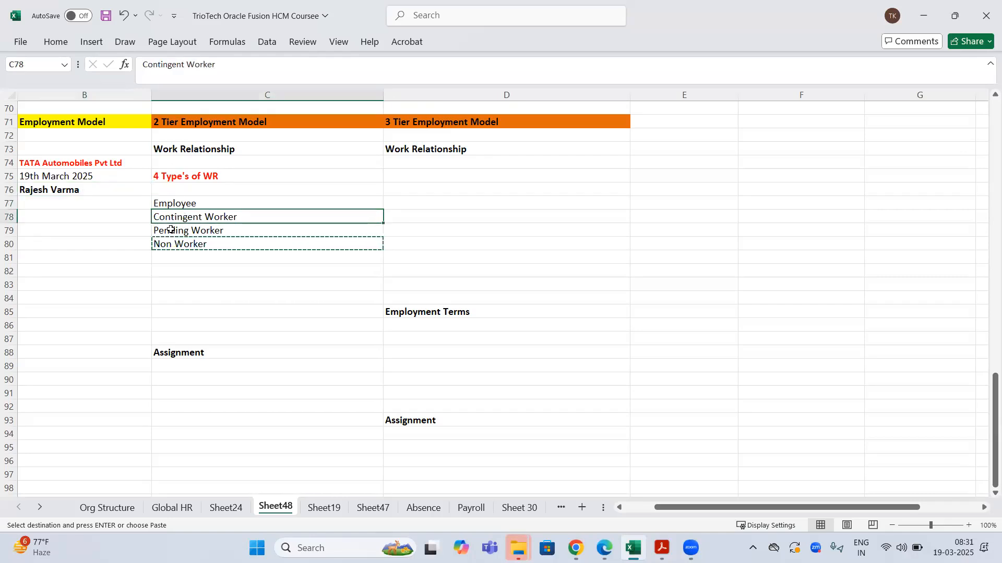
pyautogui.click(171, 229)
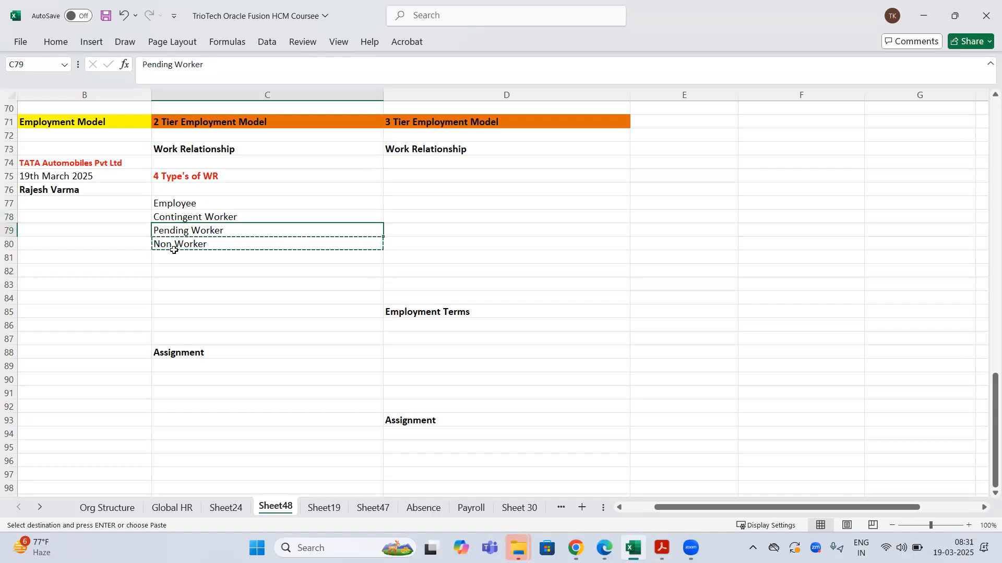
pyautogui.click(177, 253)
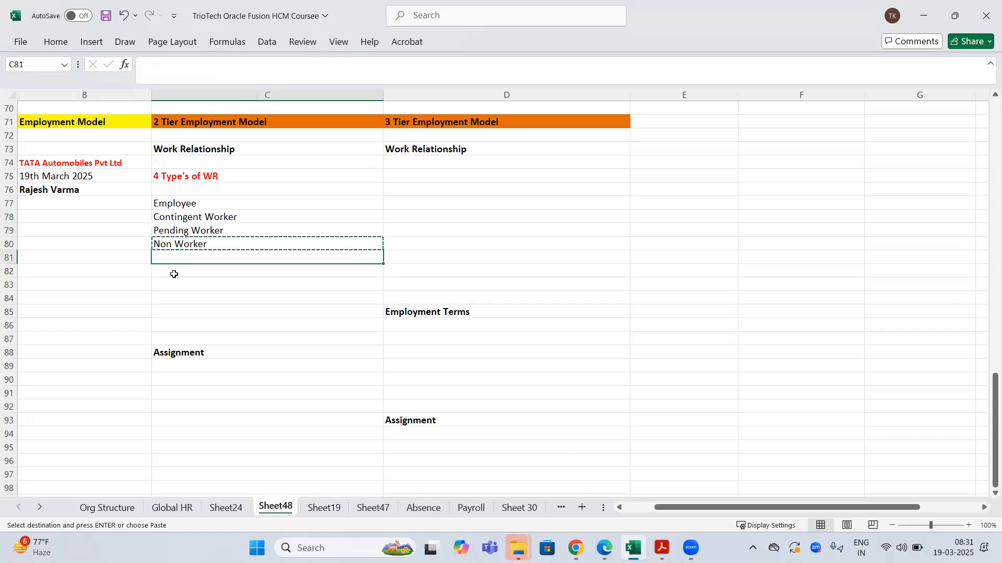
pyautogui.click(174, 274)
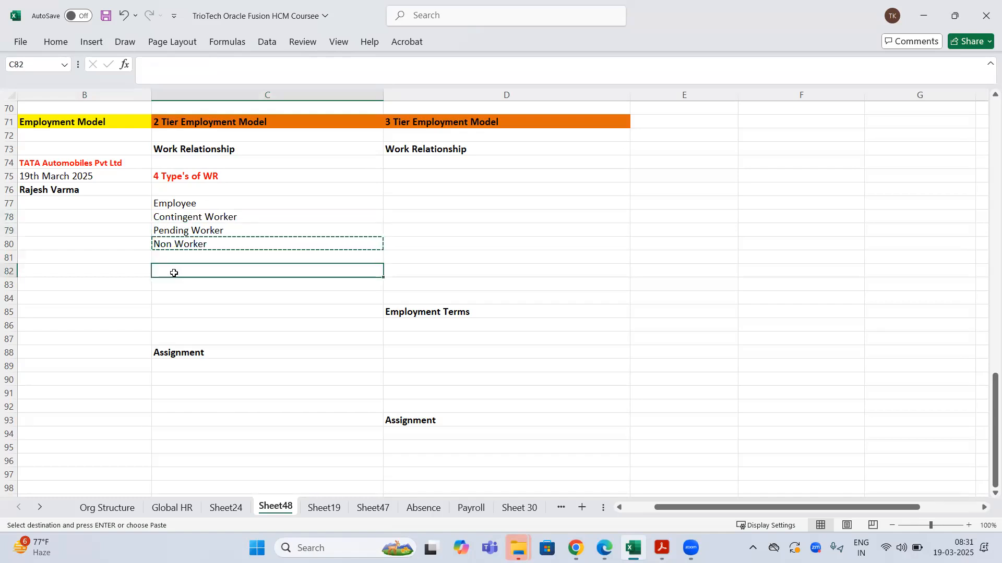
# - Enter 'Legal Employer, Hire Date, Worker Type' in C82 and 'Person Number, Worker Number' in C83, then save
pyautogui.write('Leg')
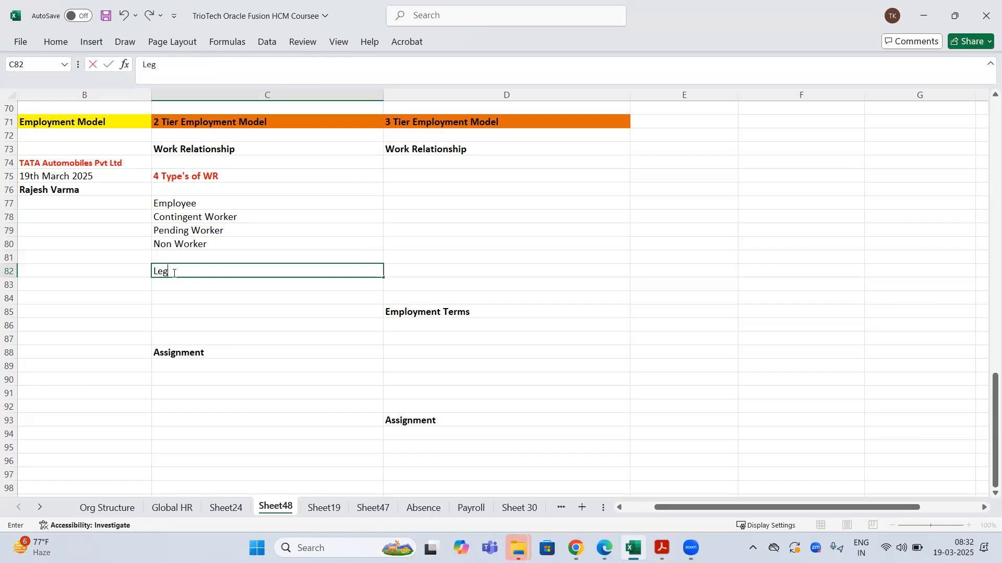
pyautogui.write('al Employer, Hire Date')
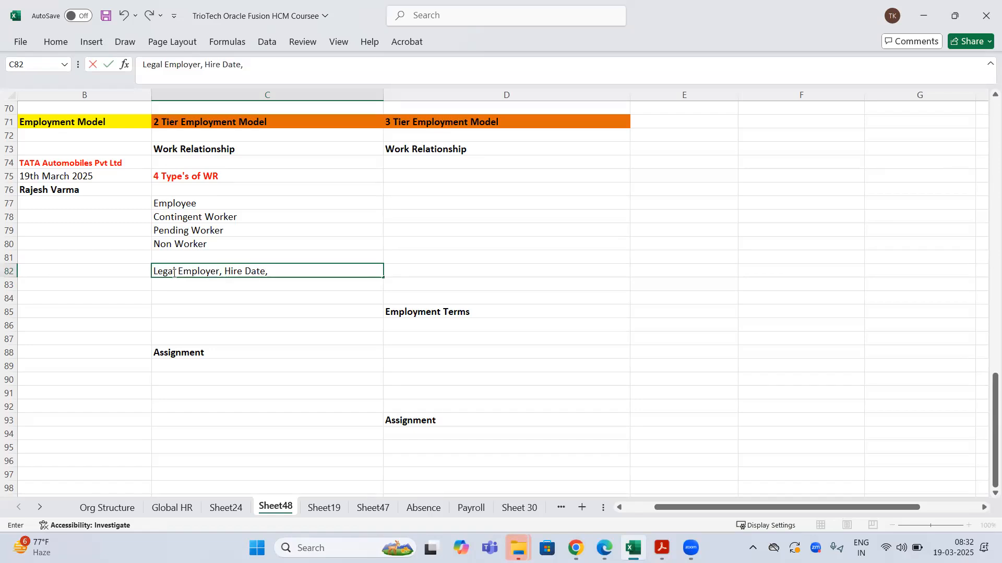
pyautogui.write(', Worker Type')
pyautogui.press('Return')
pyautogui.click(213, 270)
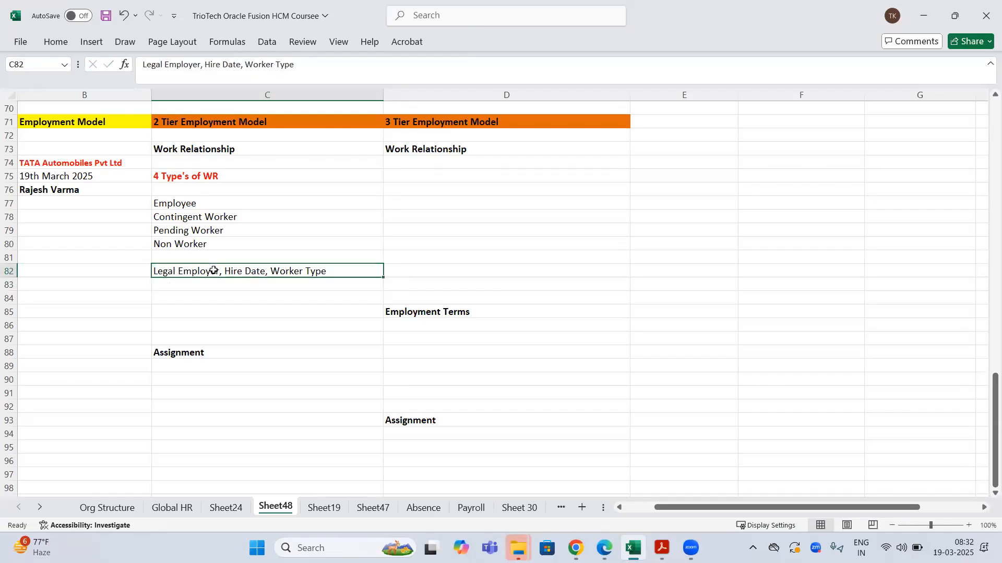
pyautogui.click(189, 284)
pyautogui.write('P')
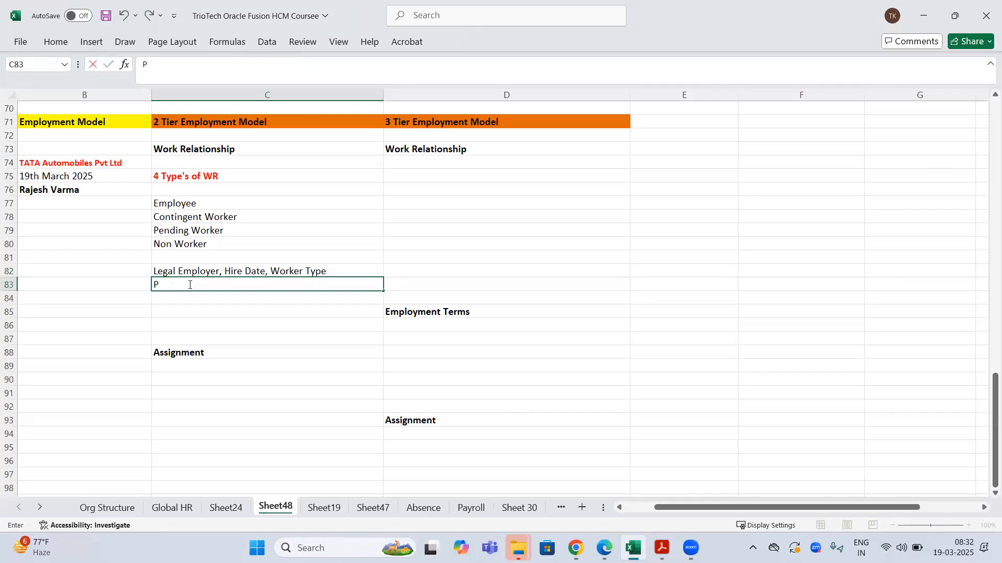
pyautogui.write('erson Number, Worker')
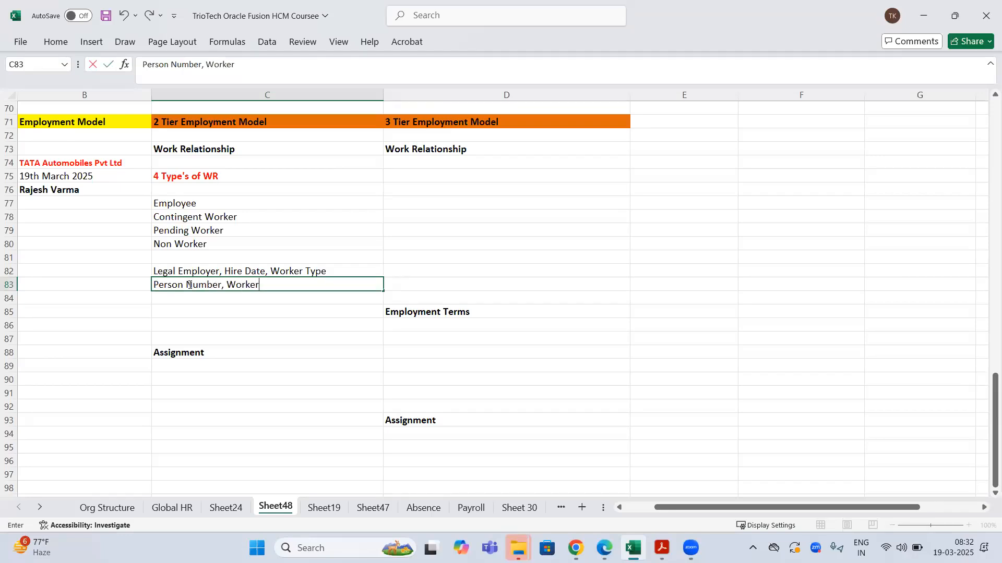
pyautogui.write(' Number')
pyautogui.press('Return')
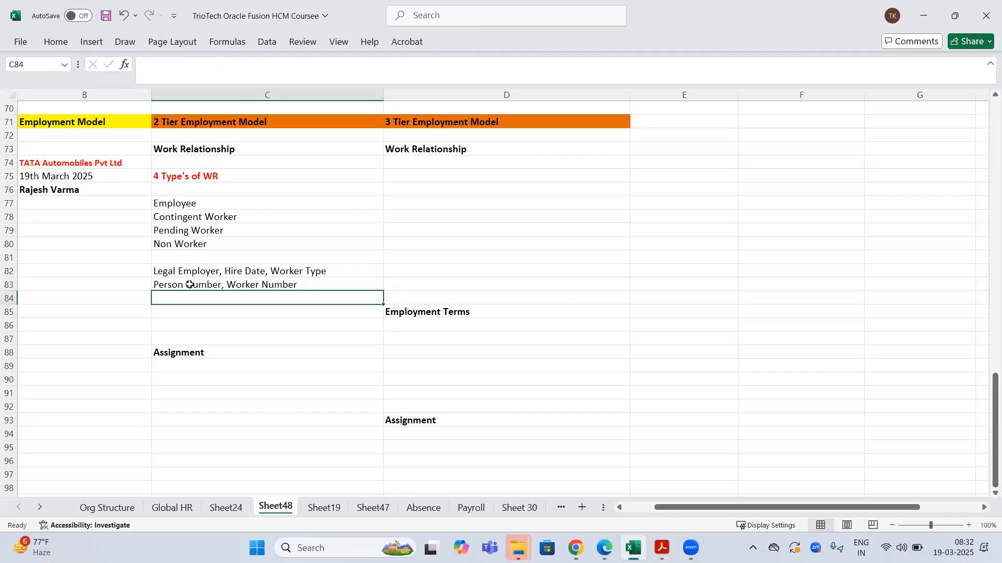
pyautogui.click(205, 148)
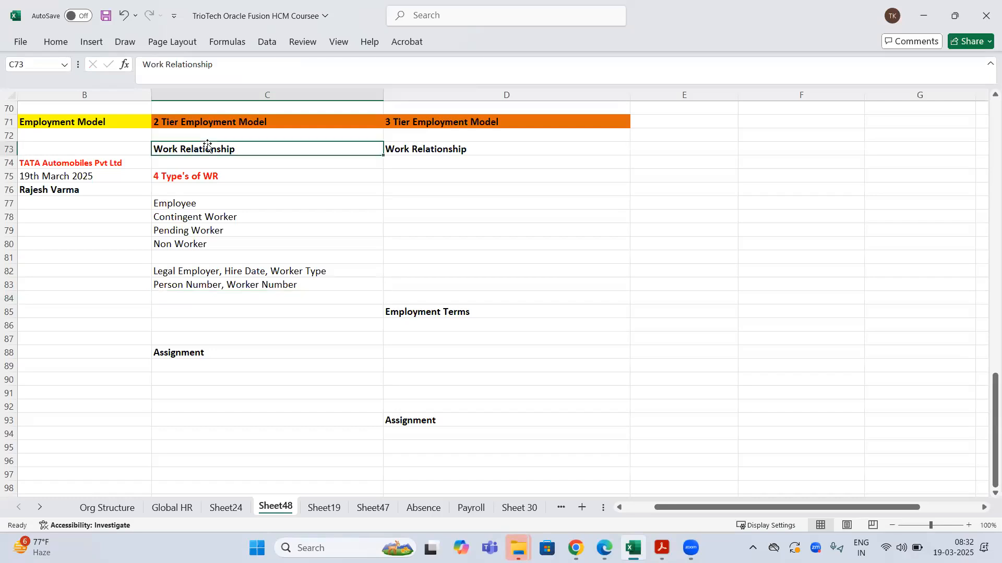
pyautogui.hotkey('ctrl', 's')
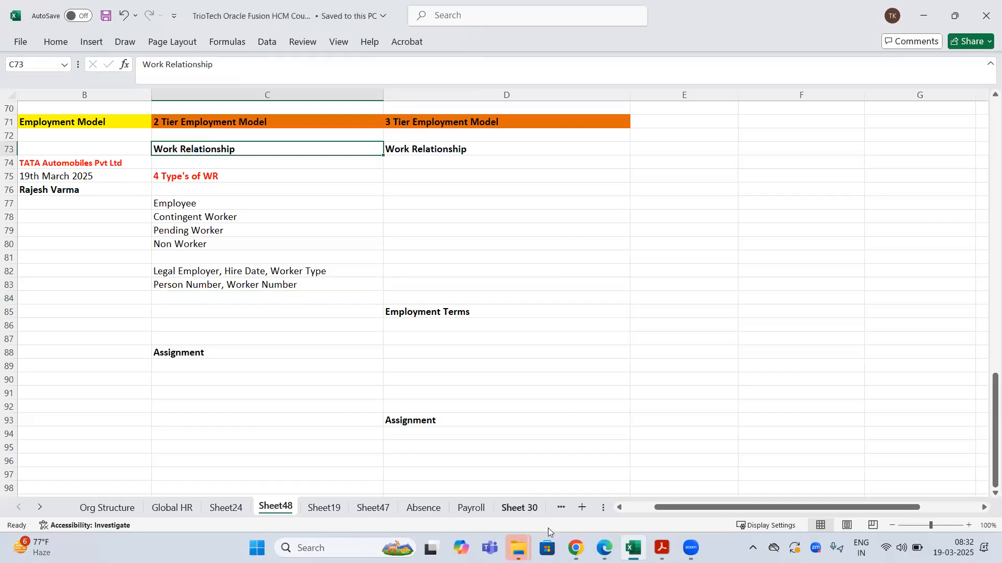
# - Open the New Person task list in the browser's second tab and look through it
pyautogui.click(575, 548)
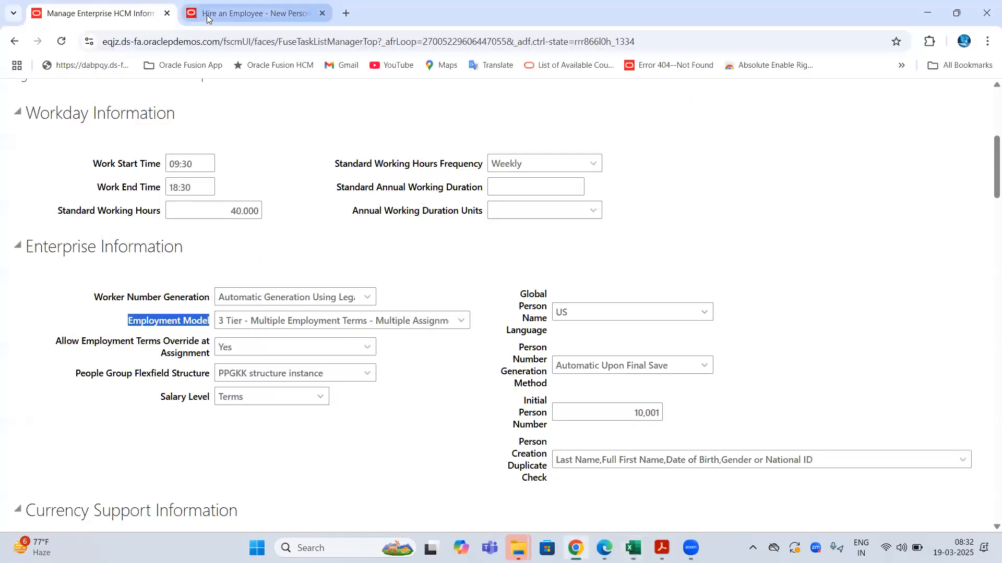
pyautogui.click(250, 13)
pyautogui.scroll(6, 642, 219)
pyautogui.click(658, 194)
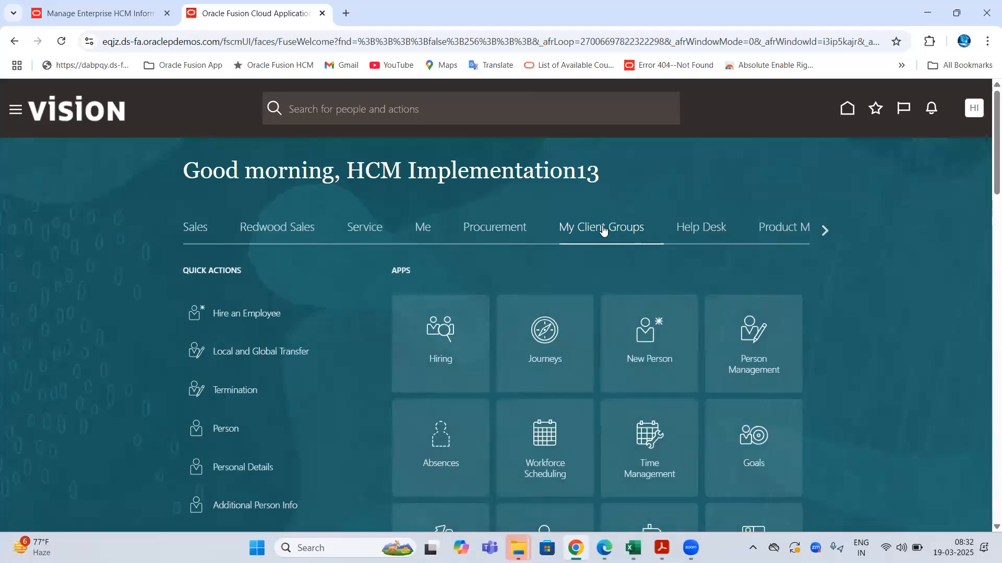
pyautogui.click(645, 346)
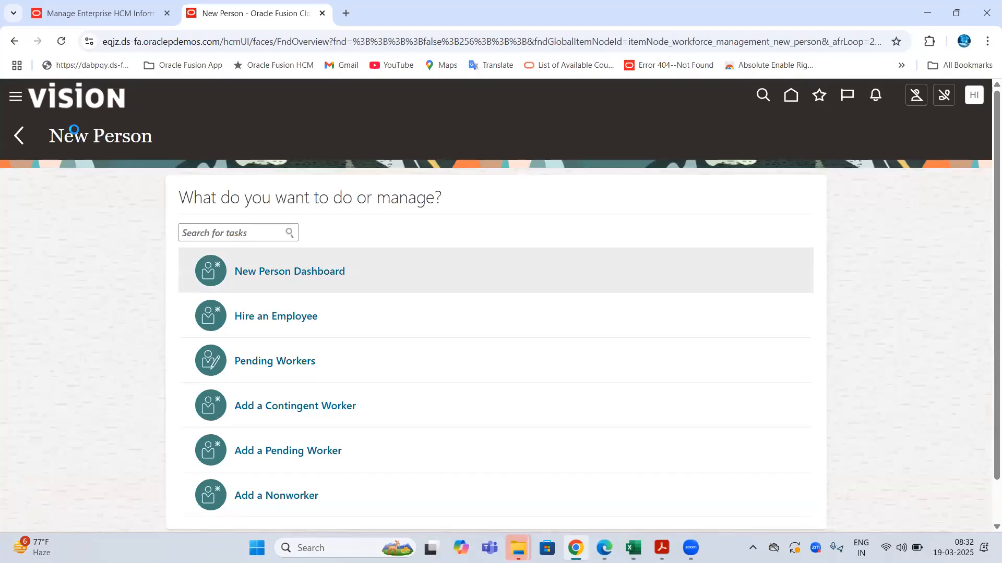
pyautogui.moveTo(64, 138); pyautogui.dragTo(339, 156)
pyautogui.scroll(-1, 323, 183)
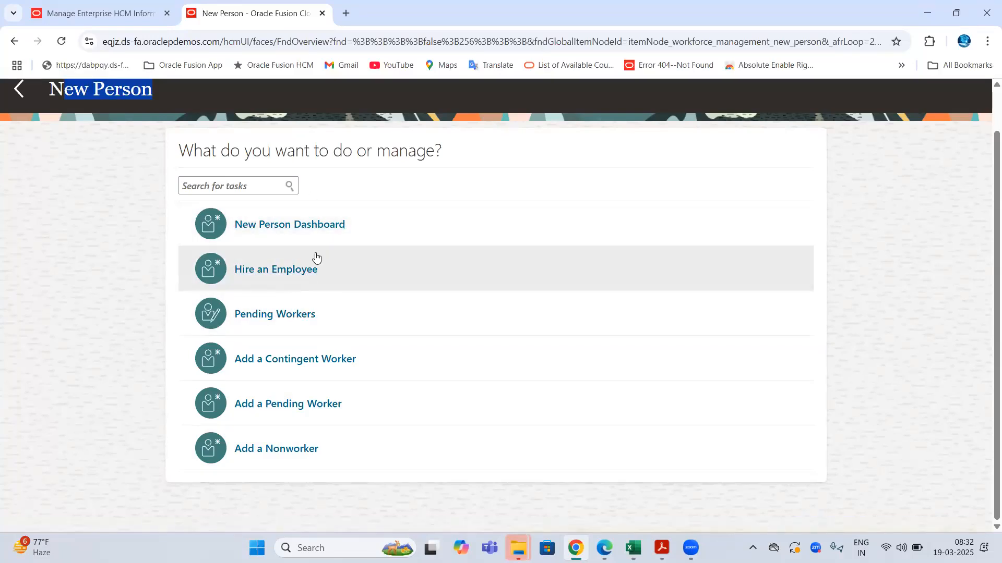
pyautogui.scroll(2, 425, 130)
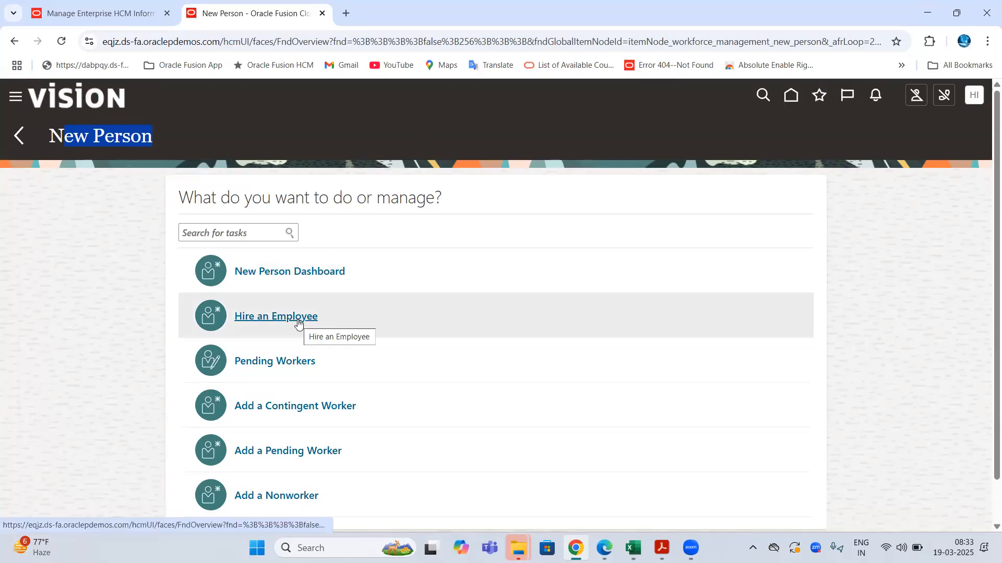
pyautogui.scroll(-2, 296, 323)
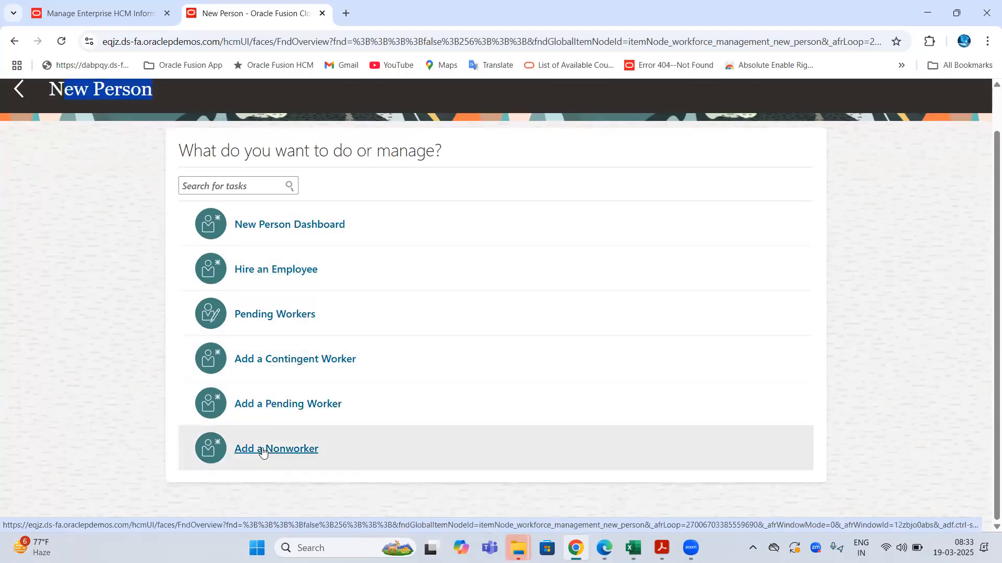
pyautogui.moveTo(632, 548)
pyautogui.click(633, 504)
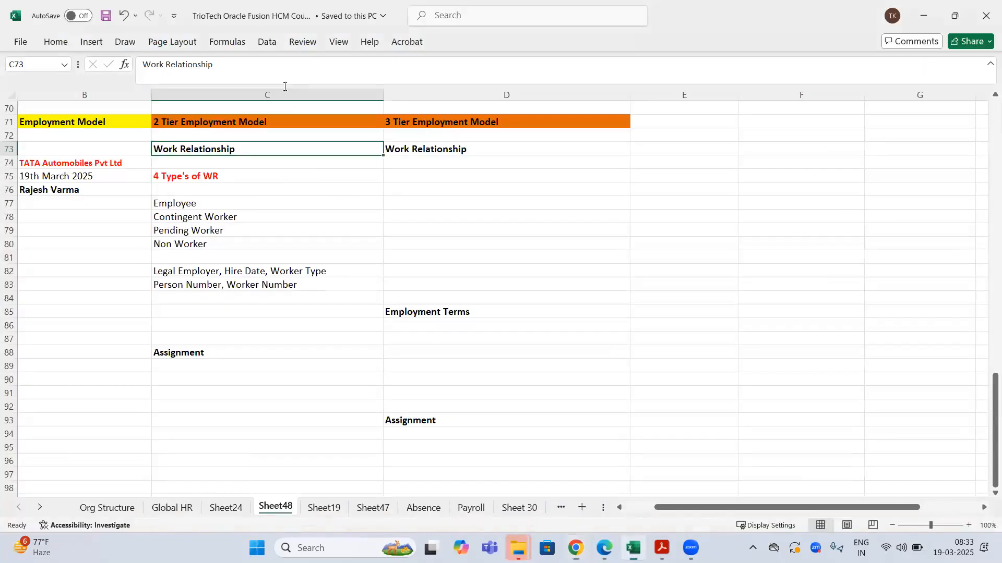
pyautogui.click(576, 547)
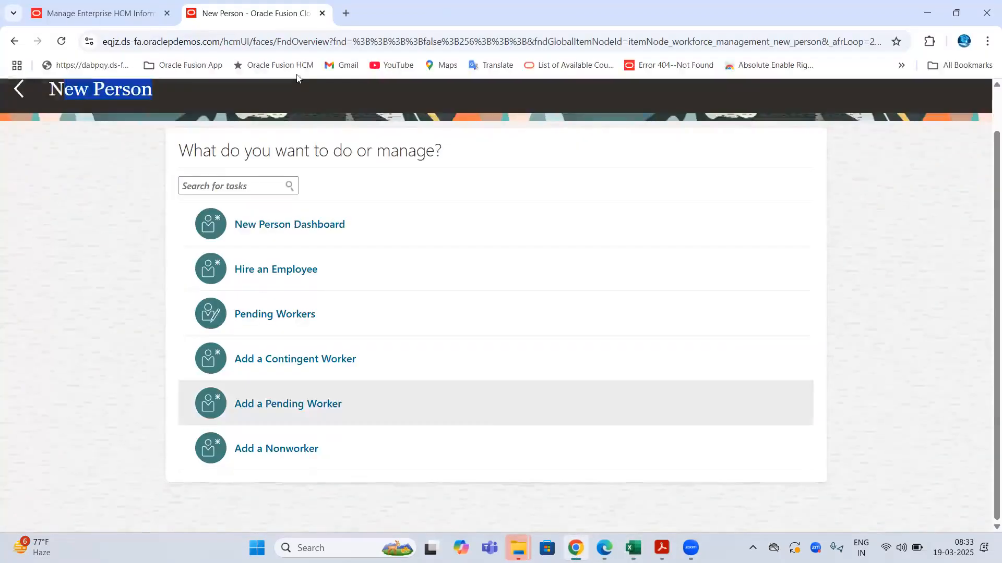
pyautogui.scroll(1, 286, 344)
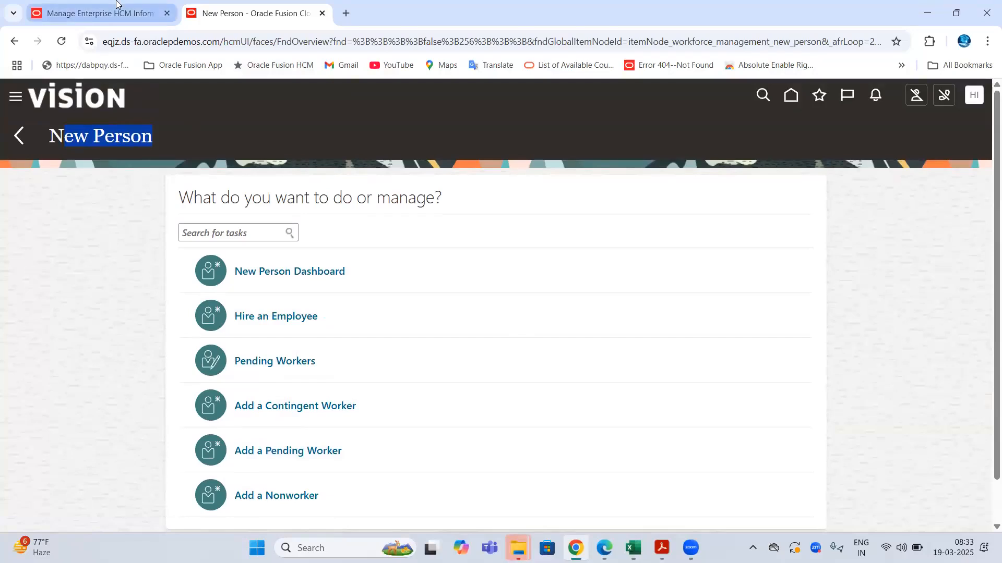
# - On Manage Enterprise HCM, highlight TATA Group Enterprise's 3 Tier Employment Model setting
pyautogui.click(99, 13)
pyautogui.scroll(5, 92, 136)
pyautogui.doubleClick(92, 137)
pyautogui.scroll(-5, 92, 137)
pyautogui.moveTo(127, 322); pyautogui.dragTo(214, 322)
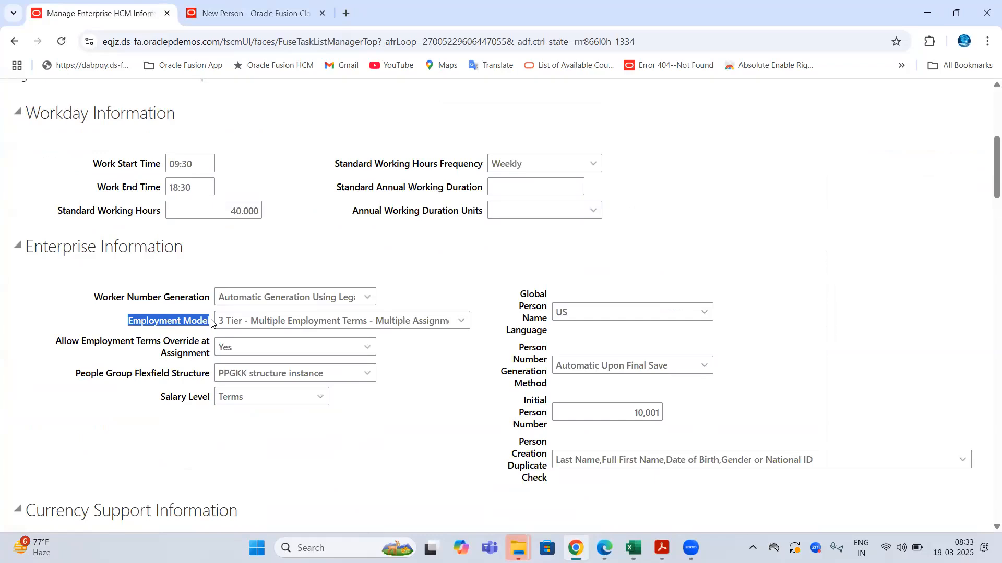
# - Check the Employment Model options without changing them, then return to the New Person tasks
pyautogui.click(458, 320)
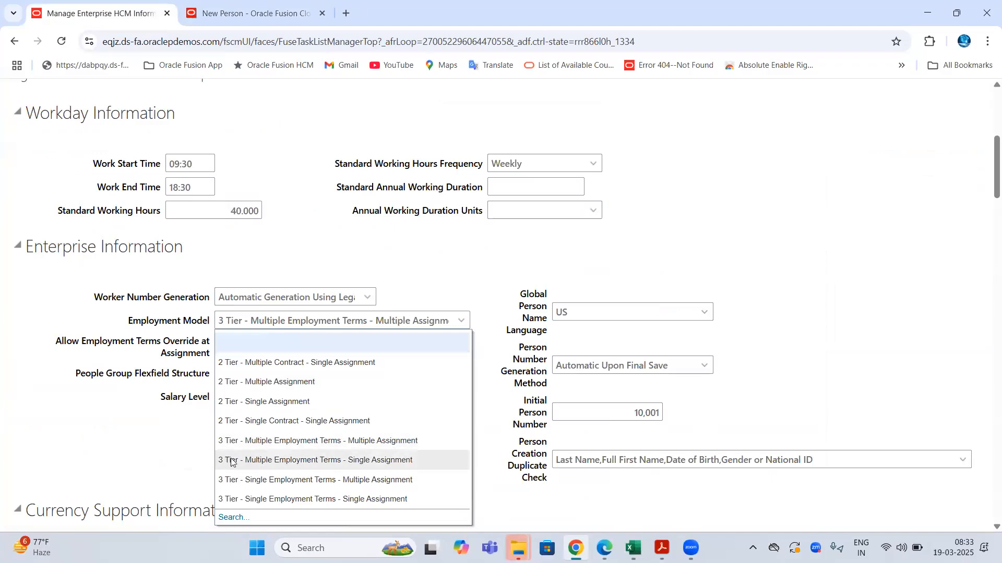
pyautogui.moveTo(158, 321); pyautogui.dragTo(211, 321)
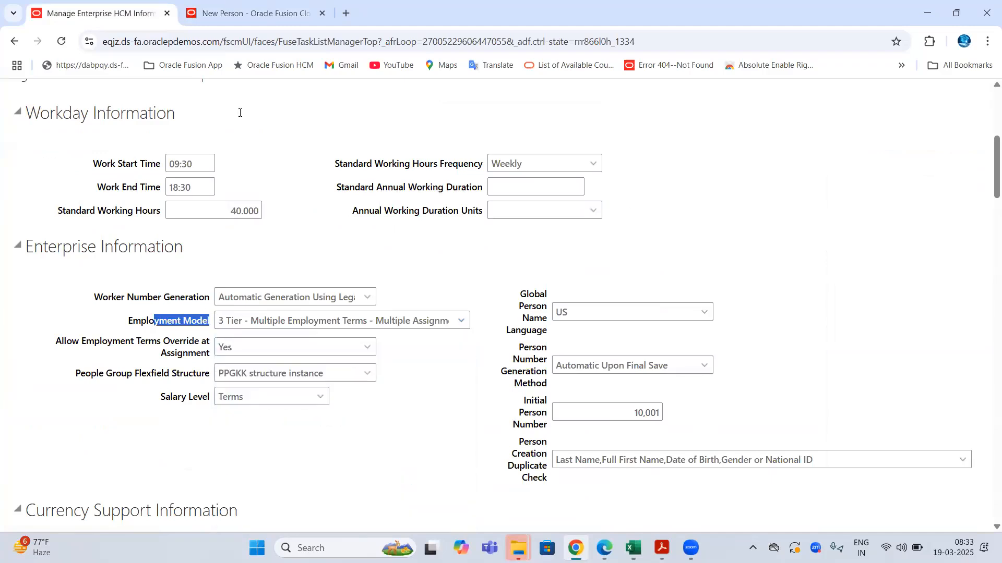
pyautogui.click(245, 13)
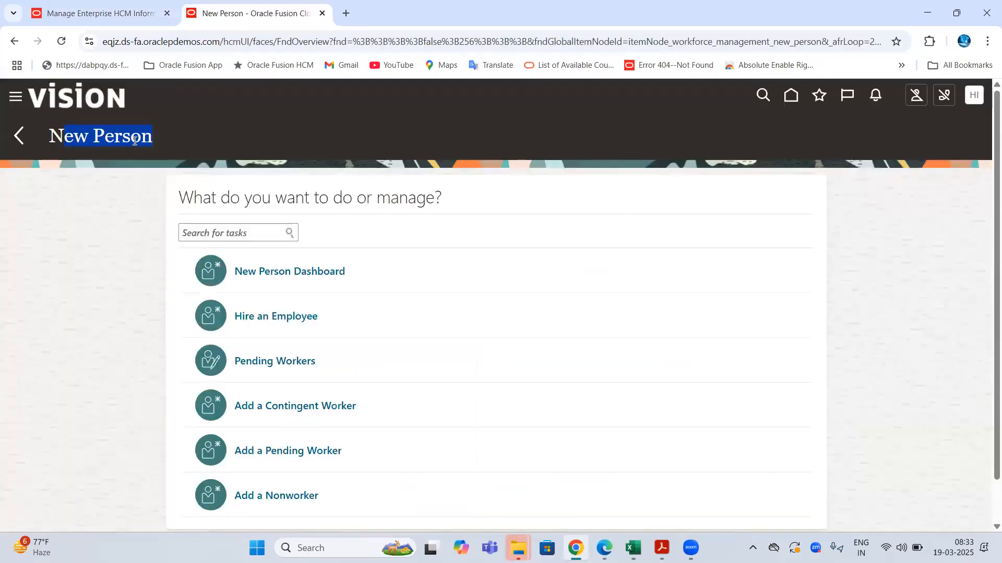
pyautogui.scroll(-1, 384, 125)
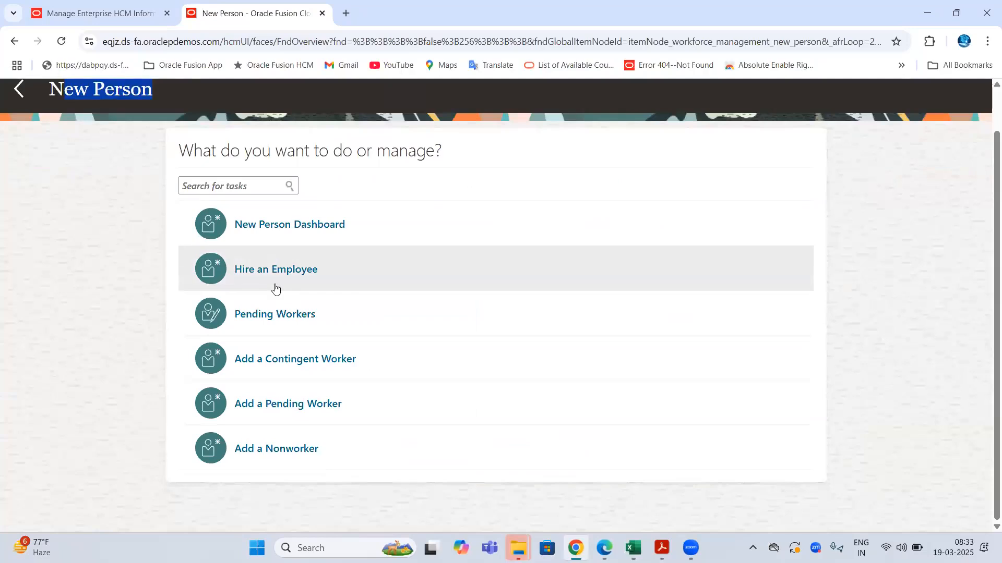
# - Start Hire an Employee with hire date 3/19/25 and India Legal Entity as legal employer
pyautogui.click(290, 270)
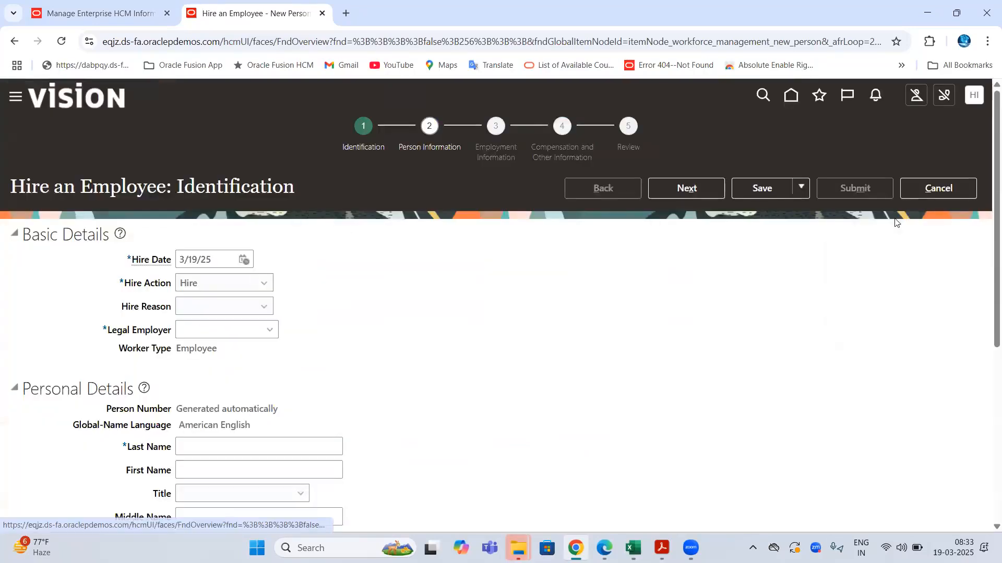
pyautogui.moveTo(131, 262); pyautogui.dragTo(176, 267)
pyautogui.click(188, 325)
pyautogui.moveTo(188, 324); pyautogui.dragTo(107, 329)
pyautogui.click(270, 330)
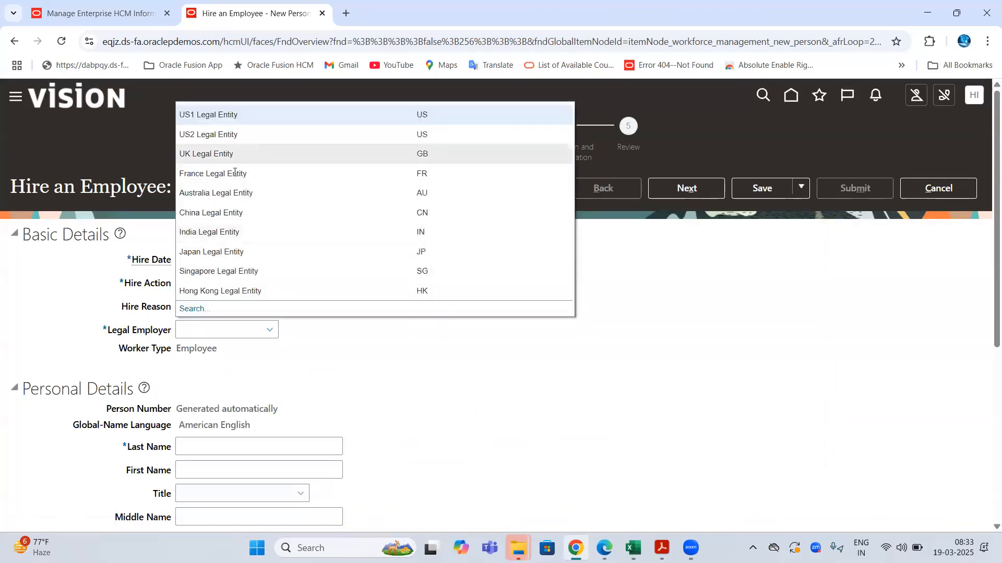
pyautogui.click(220, 232)
pyautogui.click(201, 42)
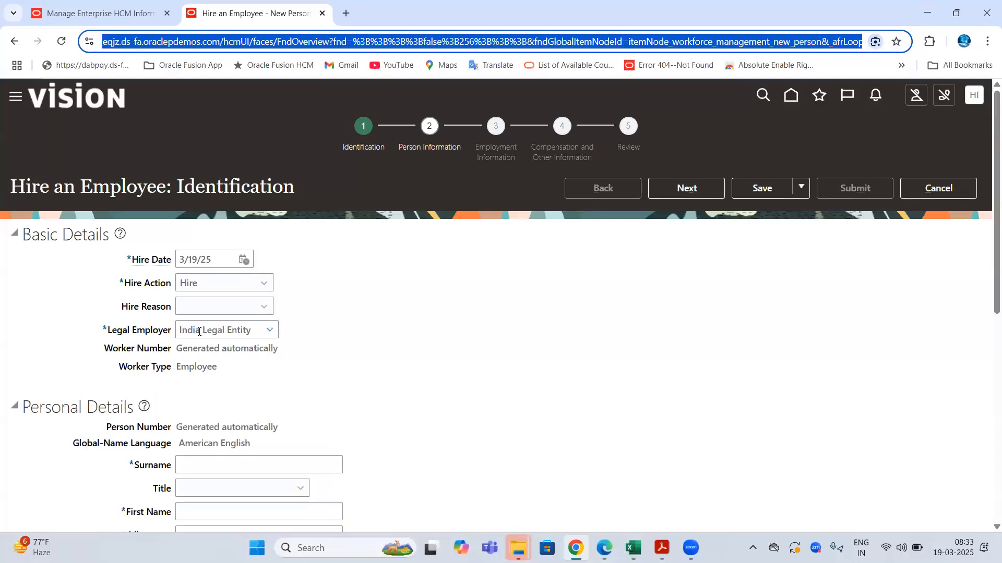
pyautogui.hotkey('alt', 'Tab')
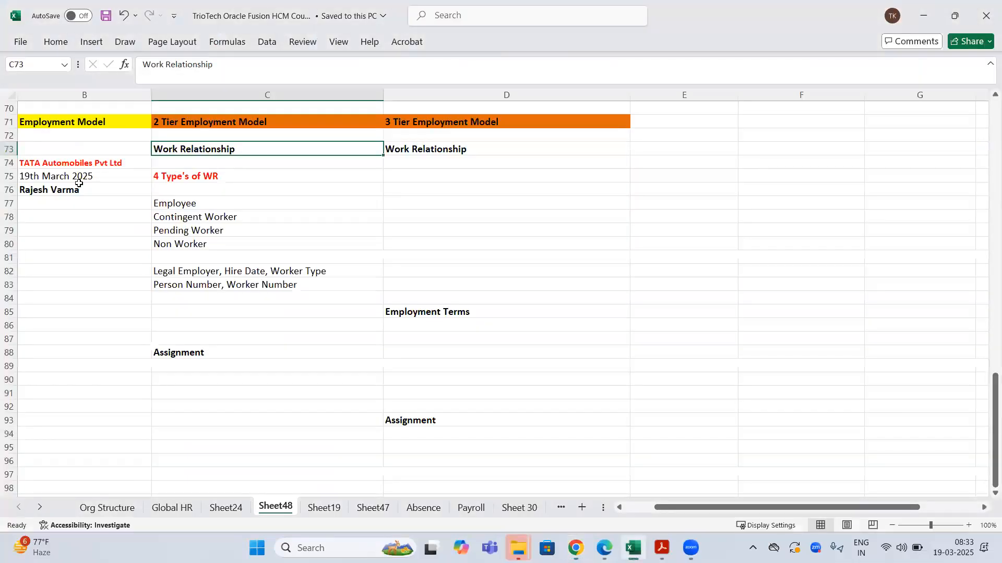
pyautogui.click(58, 166)
pyautogui.hotkey('alt', 'Tab')
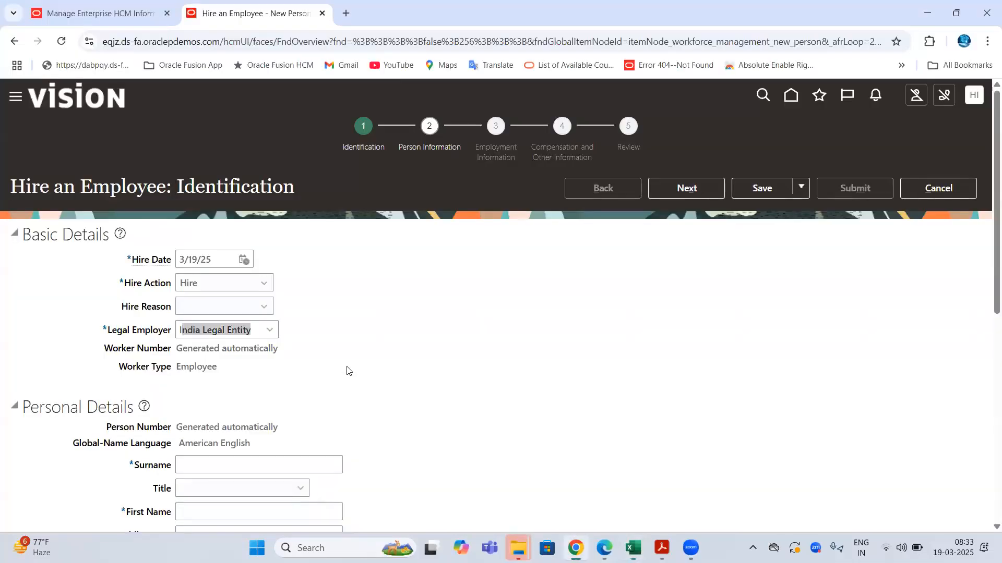
pyautogui.scroll(-4, 233, 273)
# - Enter NA as the surname plus the new hire's first and last names
pyautogui.click(214, 283)
pyautogui.write('NA')
pyautogui.press('Tab')
pyautogui.press('Tab')
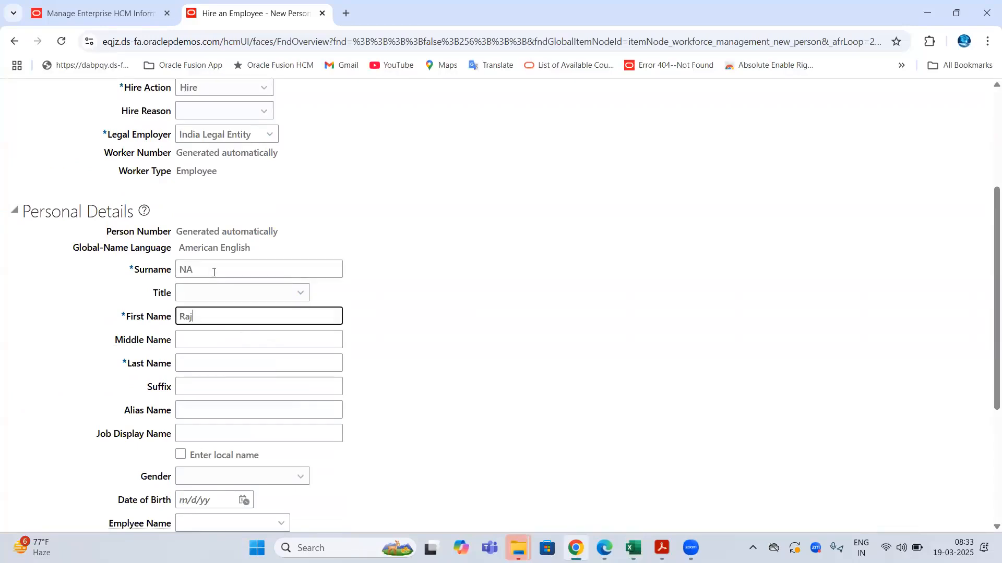
pyautogui.press('Tab')
pyautogui.press('Tab')
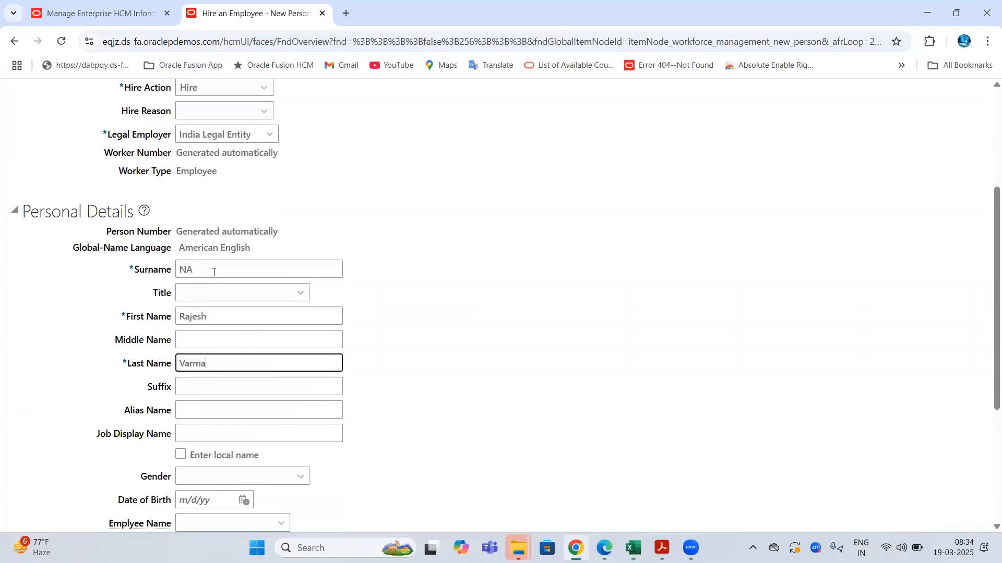
pyautogui.scroll(3, 195, 175)
pyautogui.moveTo(177, 367); pyautogui.dragTo(223, 367)
pyautogui.doubleClick(234, 184)
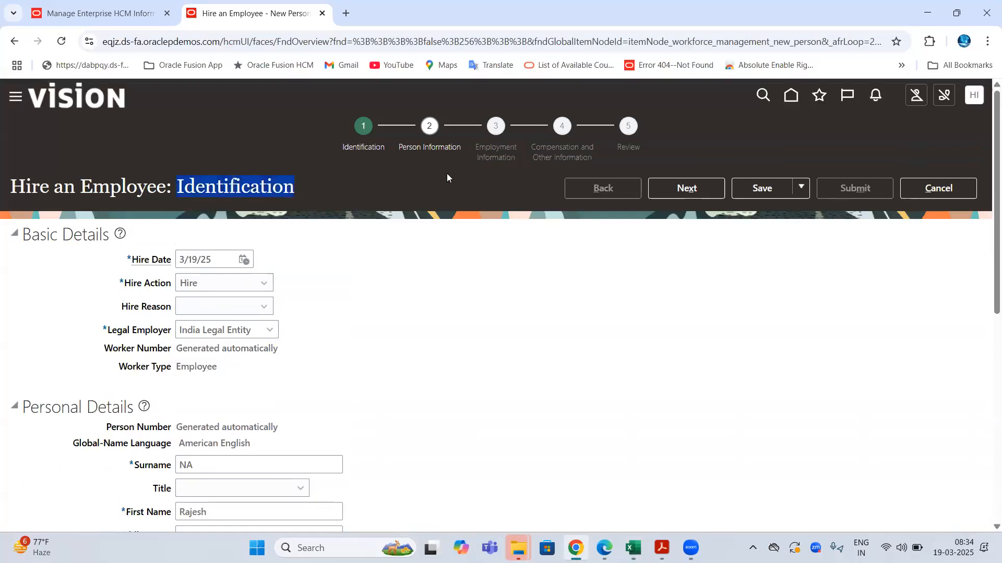
# - Relate the hire form's Identification and Employment Information steps to the Excel Work Relationship and Assignment notes
pyautogui.click(251, 190)
pyautogui.doubleClick(251, 189)
pyautogui.scroll(-6, 106, 250)
pyautogui.scroll(6, 513, 196)
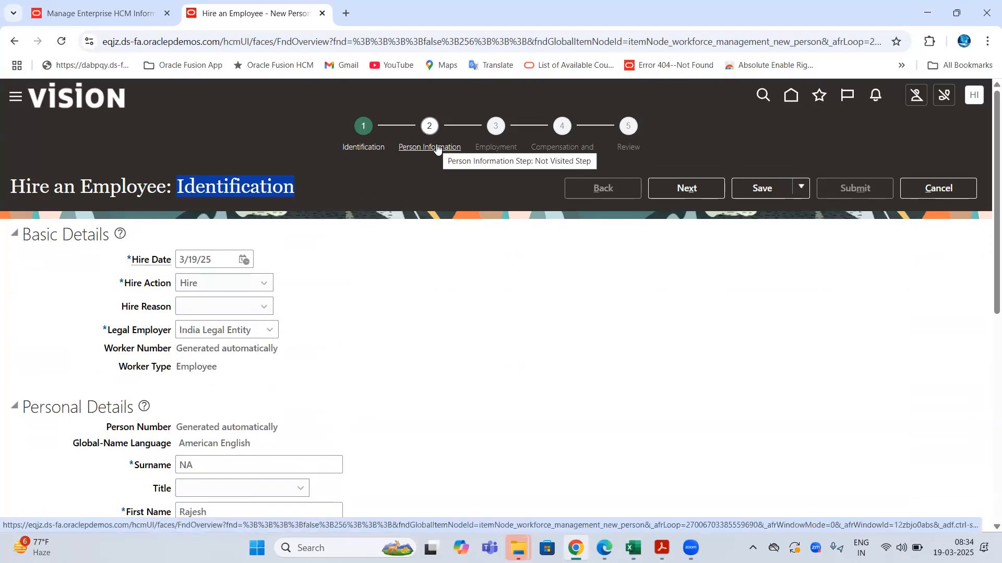
pyautogui.moveTo(476, 145); pyautogui.dragTo(520, 148)
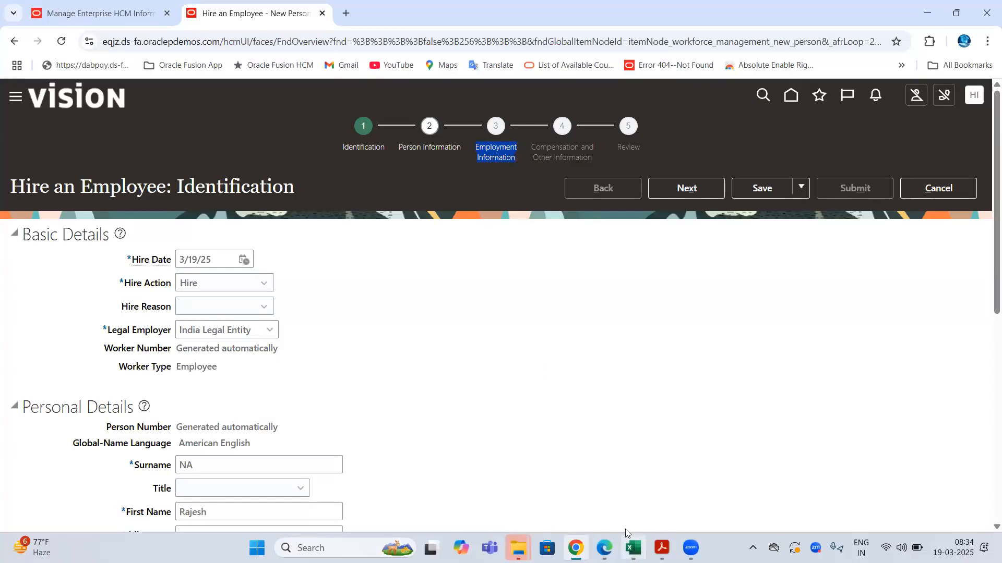
pyautogui.click(630, 545)
pyautogui.click(188, 151)
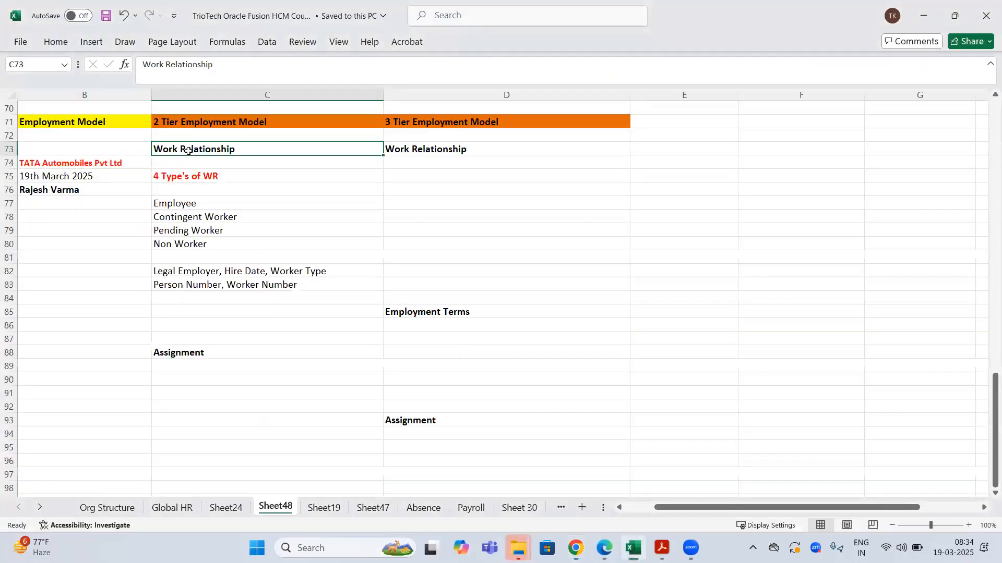
pyautogui.click(189, 353)
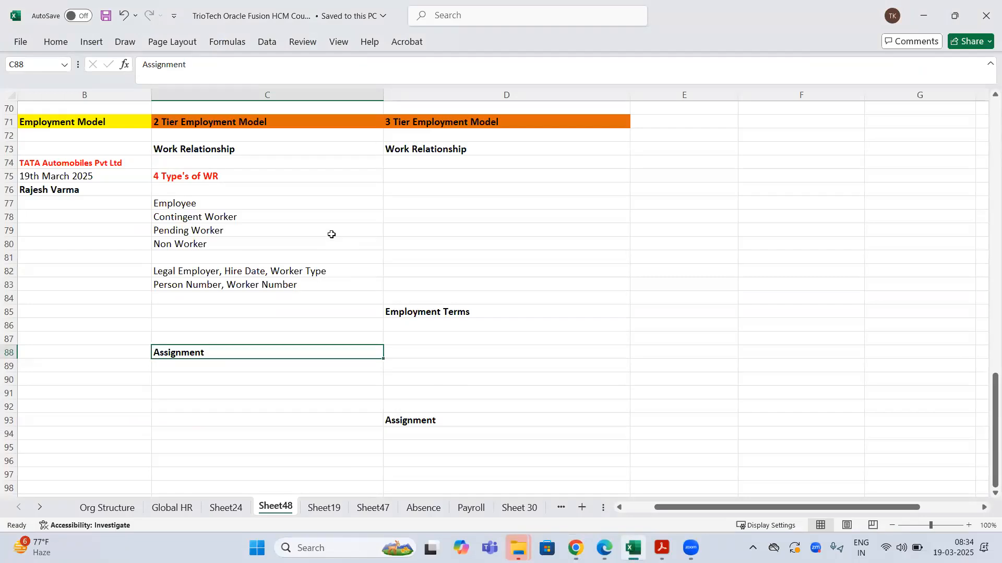
# - Compare the enterprise Employment Model setting with the Hire an Employee page
pyautogui.click(576, 548)
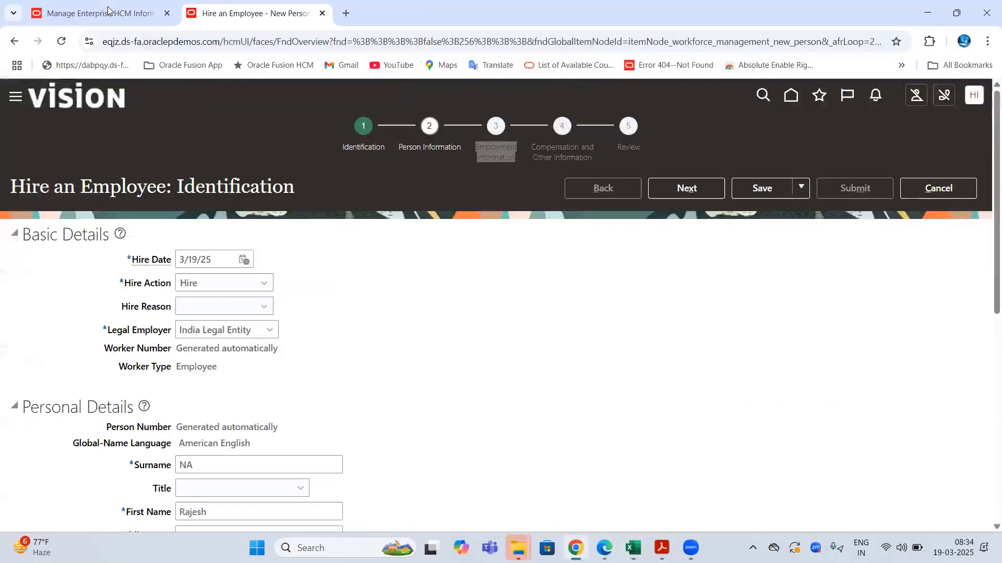
pyautogui.click(107, 8)
pyautogui.click(112, 323)
pyautogui.tripleClick(182, 325)
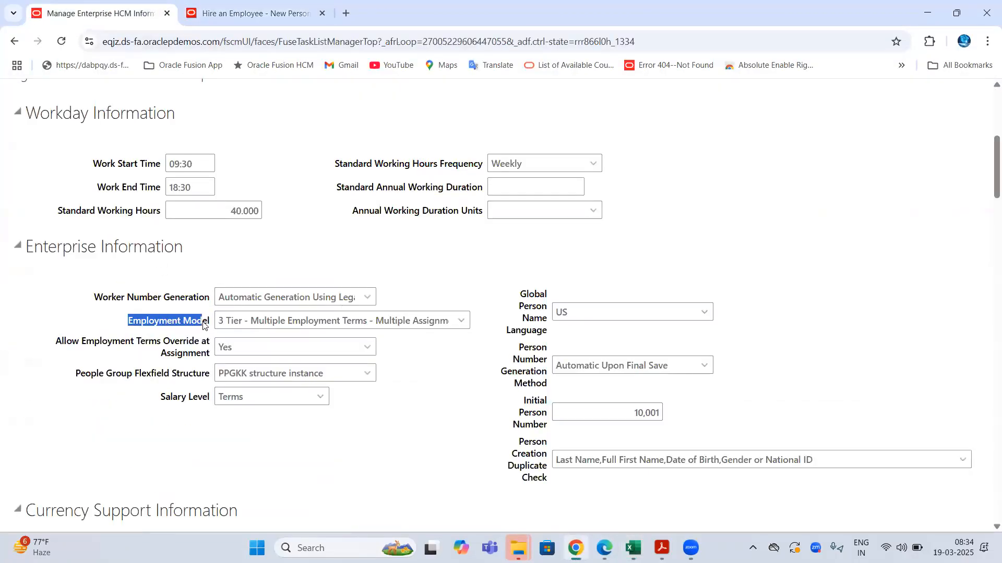
pyautogui.click(211, 14)
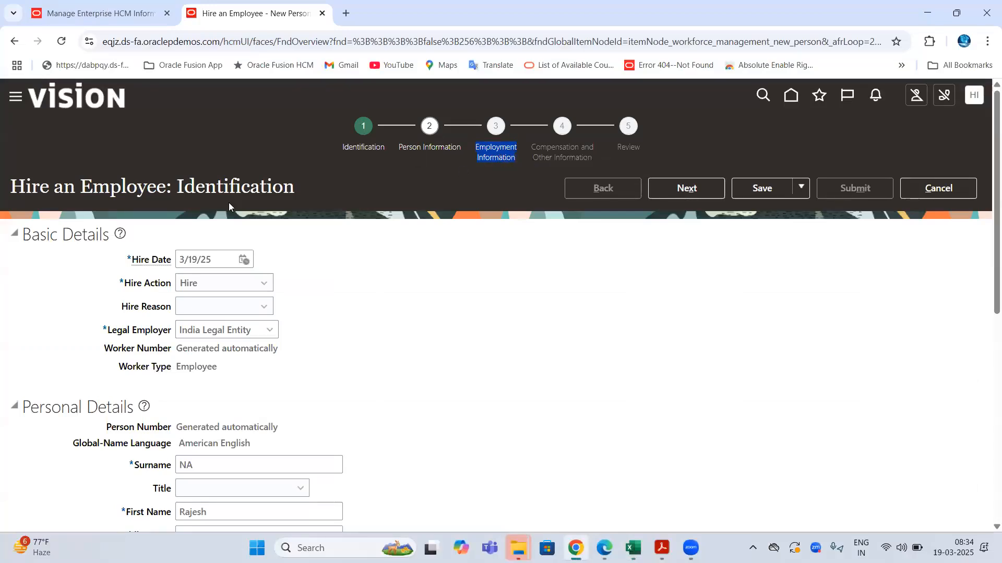
pyautogui.doubleClick(157, 156)
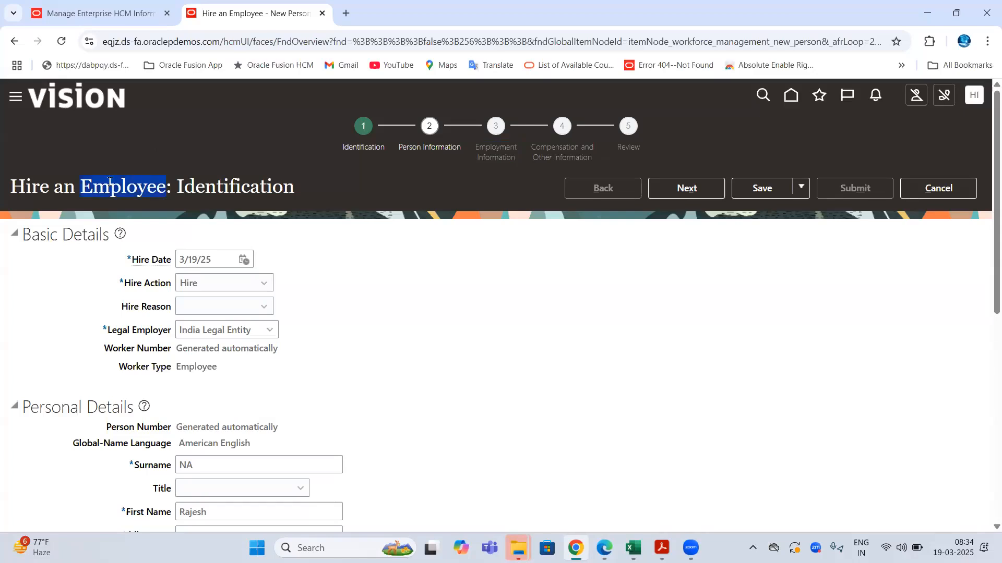
pyautogui.click(505, 146)
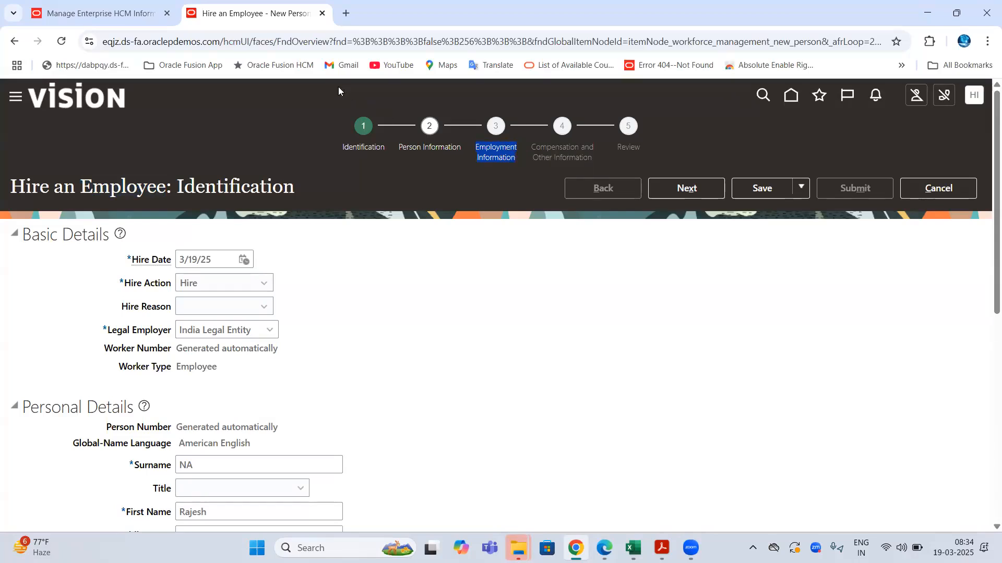
# - Open the Employment Model list to compare 2 Tier and 3 Tier, leaving it unchanged
pyautogui.click(128, 19)
pyautogui.click(167, 323)
pyautogui.doubleClick(167, 322)
pyautogui.doubleClick(199, 322)
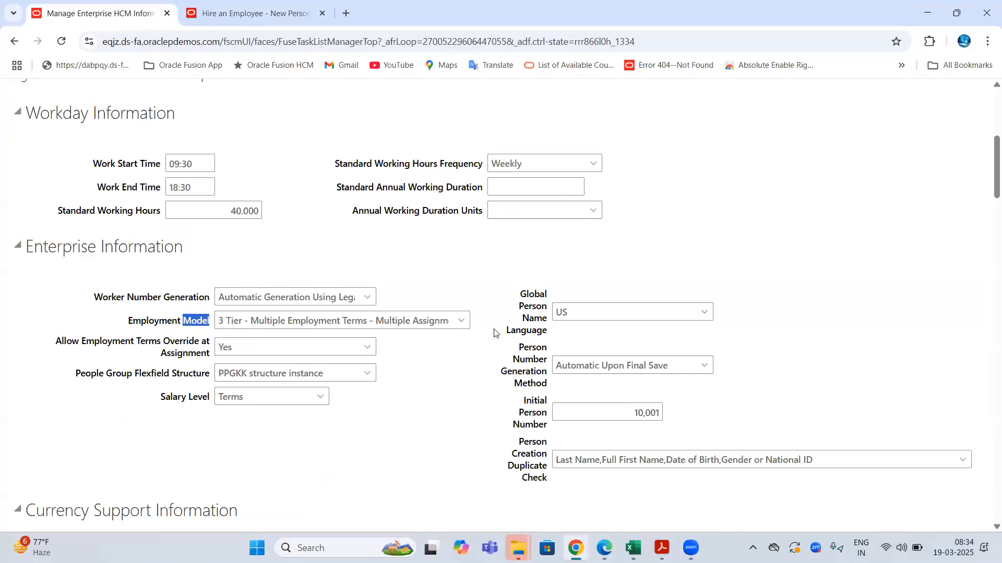
pyautogui.click(461, 322)
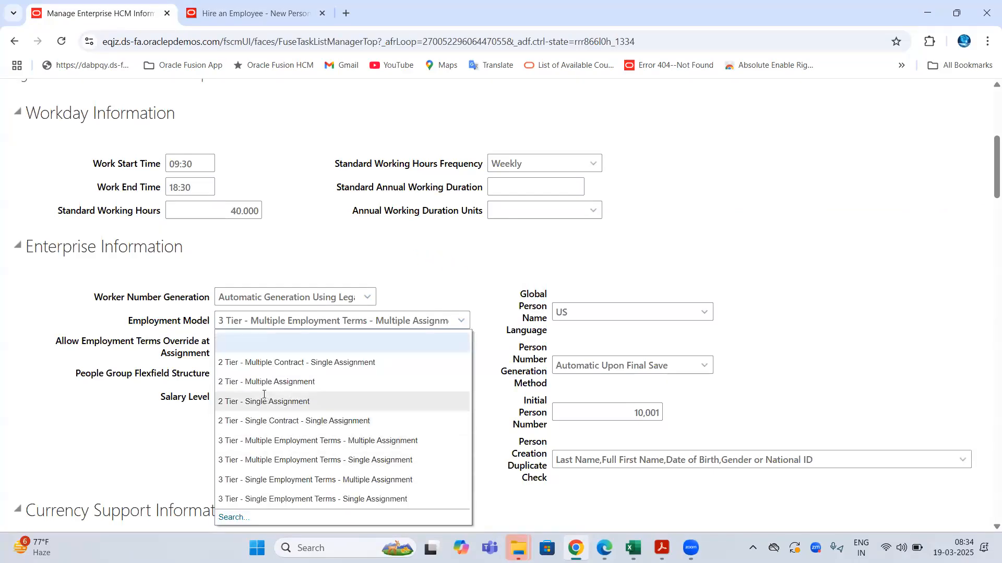
pyautogui.click(230, 320)
pyautogui.moveTo(218, 321); pyautogui.dragTo(250, 320)
# - In the Excel notes, look over the 2 Tier headings and company details, and bold Employee in C77
pyautogui.click(633, 547)
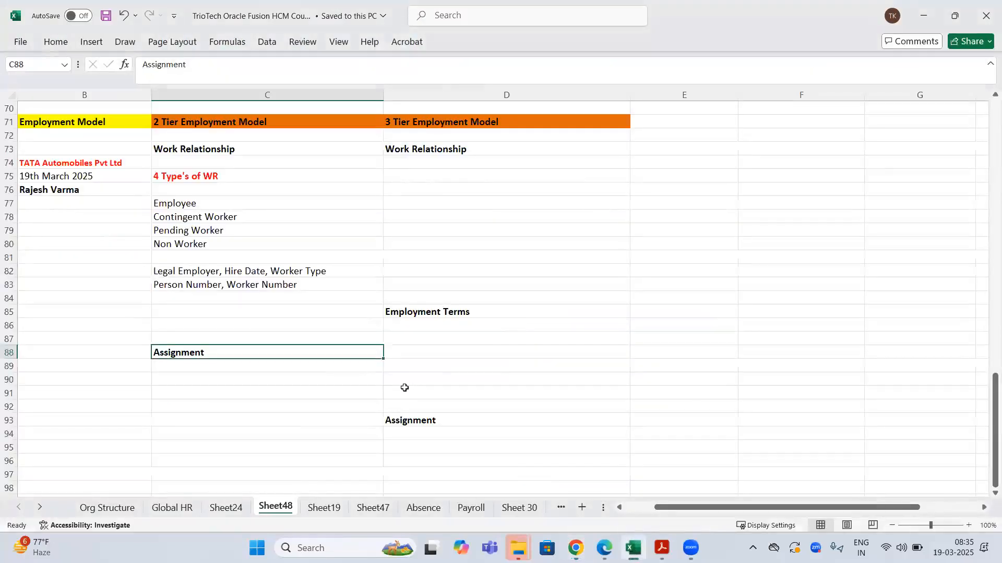
pyautogui.click(173, 120)
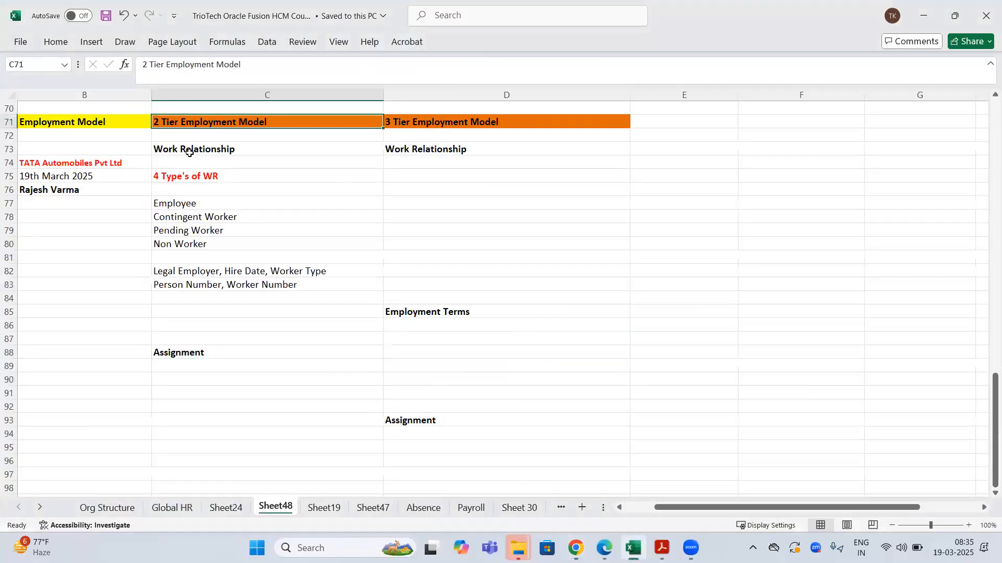
pyautogui.click(190, 149)
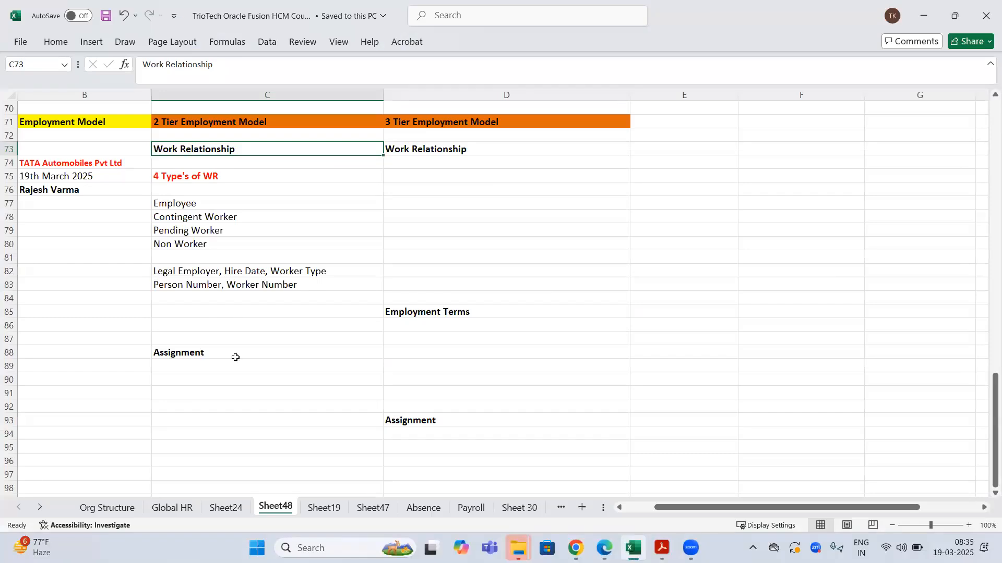
pyautogui.click(192, 354)
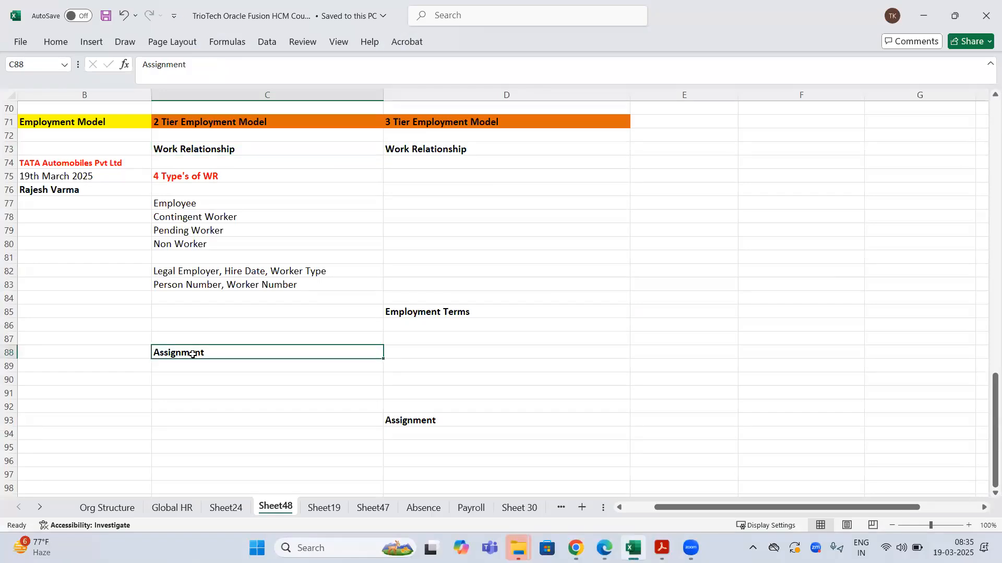
pyautogui.moveTo(66, 164); pyautogui.dragTo(67, 192)
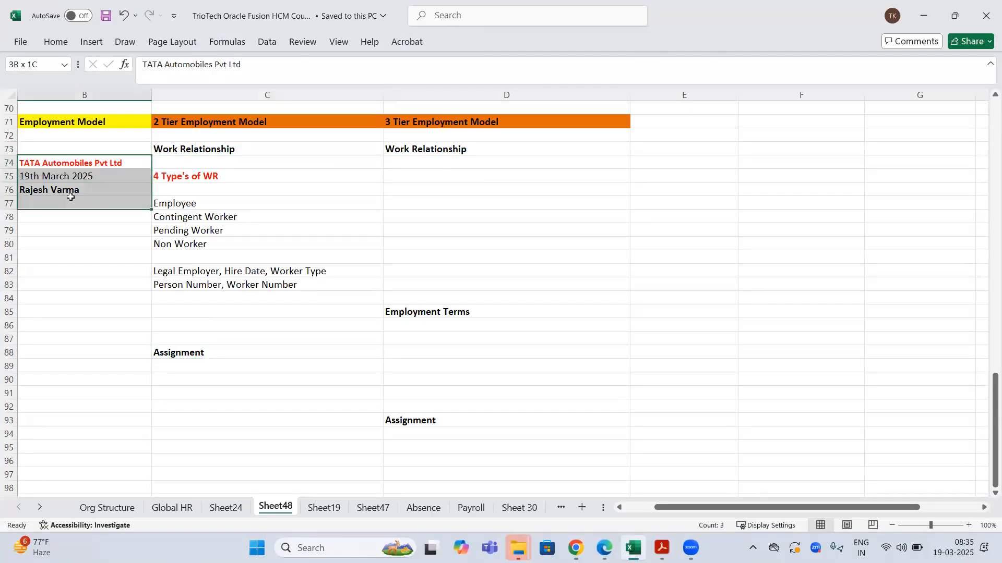
pyautogui.click(61, 189)
pyautogui.click(79, 161)
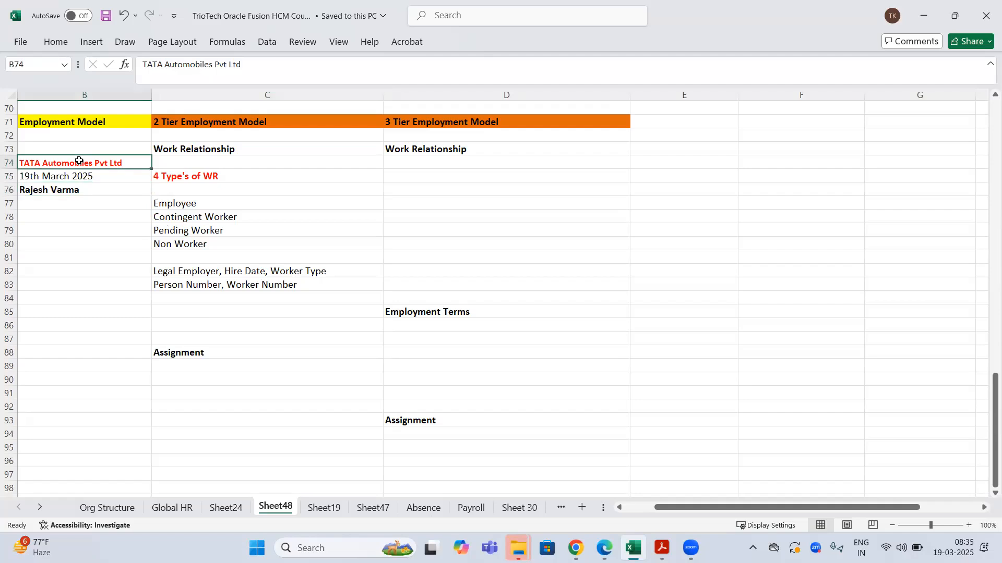
pyautogui.click(203, 206)
pyautogui.hotkey('ctrl', 'b')
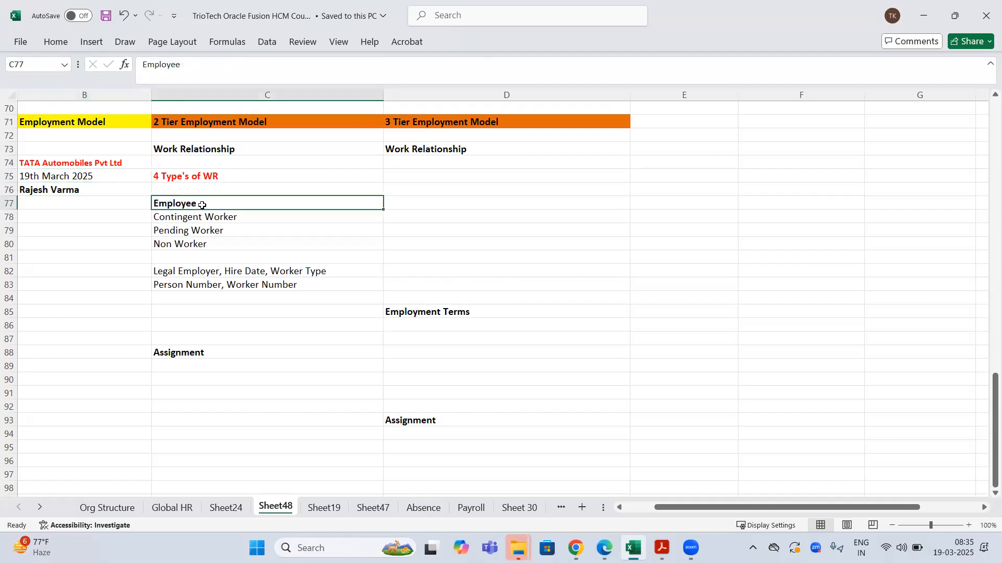
# - Look over the Work Relationship and Assignment notes, ending on empty cell C90 below Assignment
pyautogui.click(53, 162)
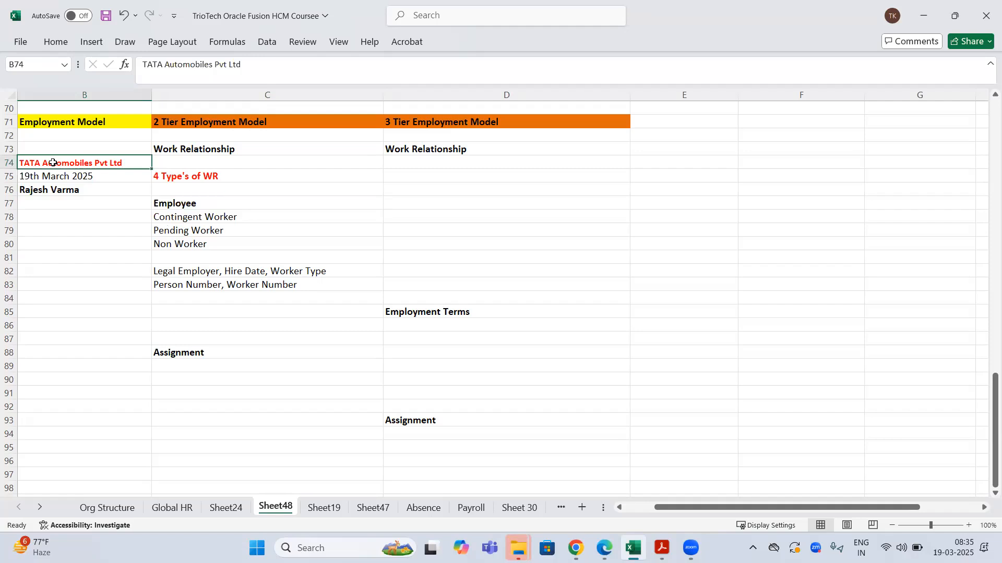
pyautogui.click(107, 188)
pyautogui.click(199, 201)
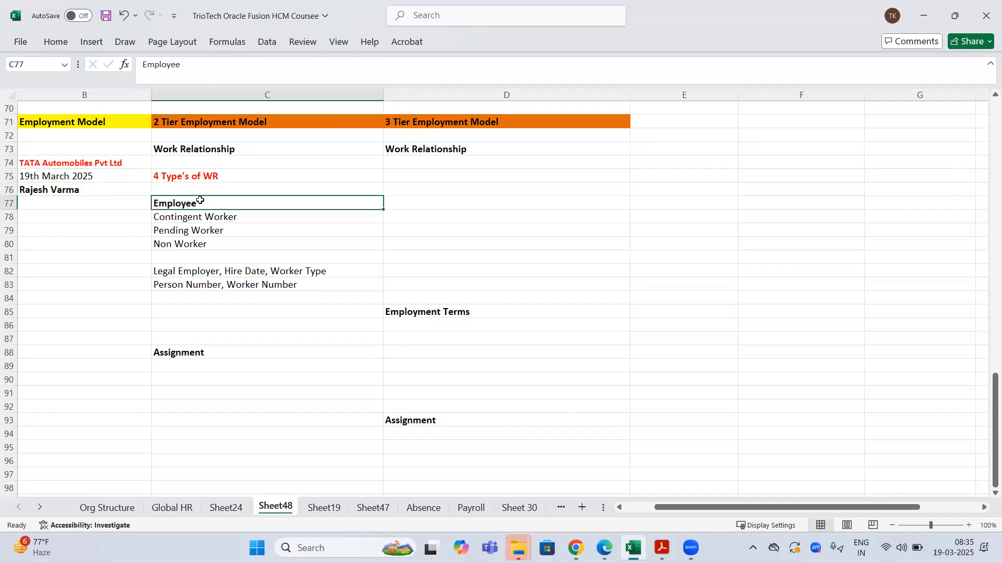
pyautogui.click(177, 152)
pyautogui.moveTo(58, 163); pyautogui.dragTo(78, 205)
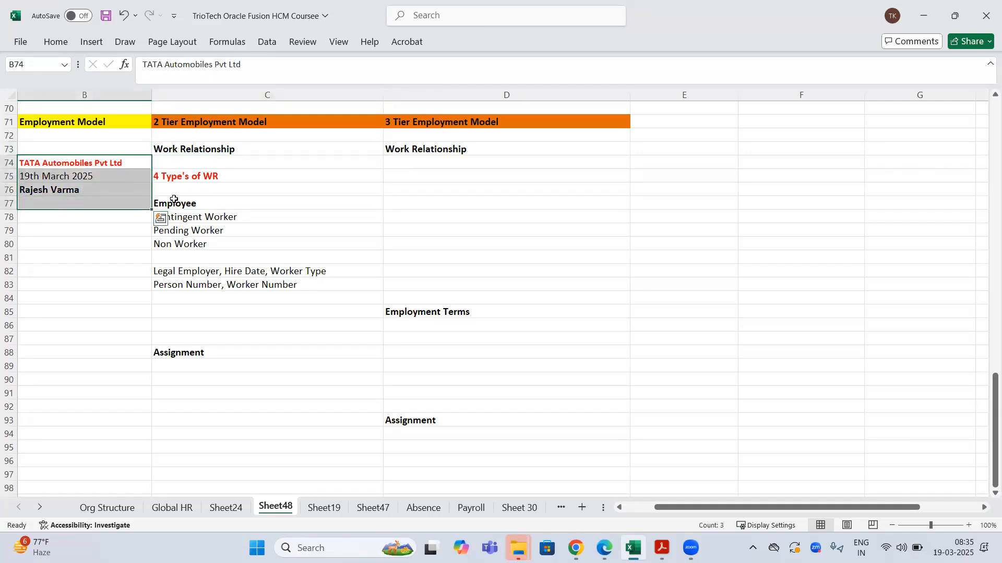
pyautogui.click(174, 201)
pyautogui.moveTo(47, 162); pyautogui.dragTo(75, 196)
pyautogui.click(215, 150)
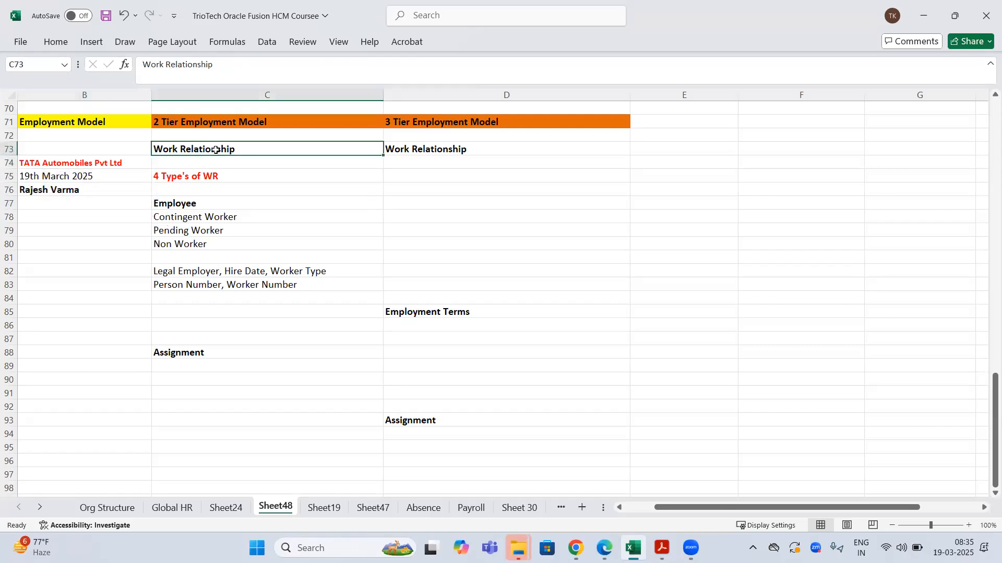
pyautogui.click(182, 354)
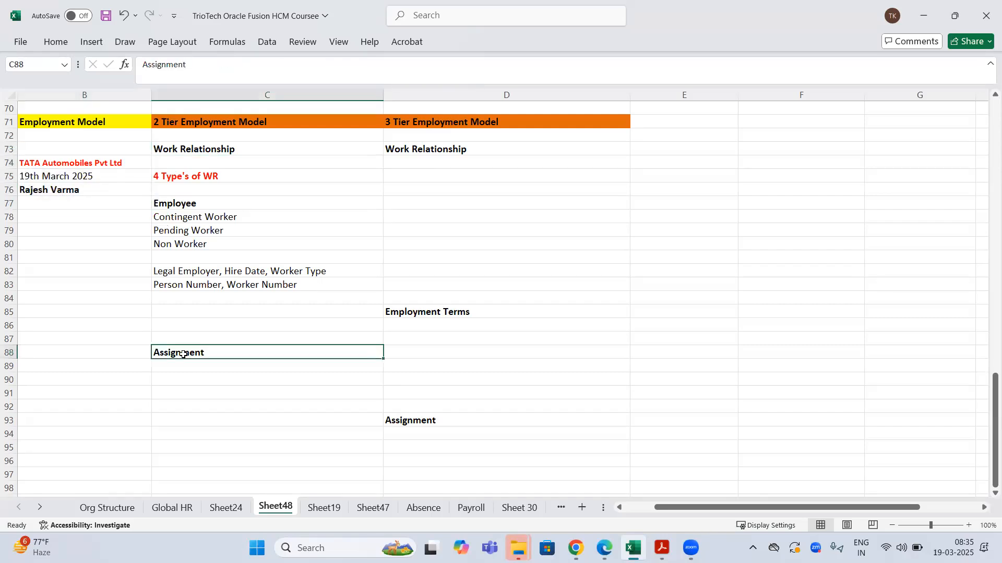
pyautogui.click(66, 166)
pyautogui.click(173, 387)
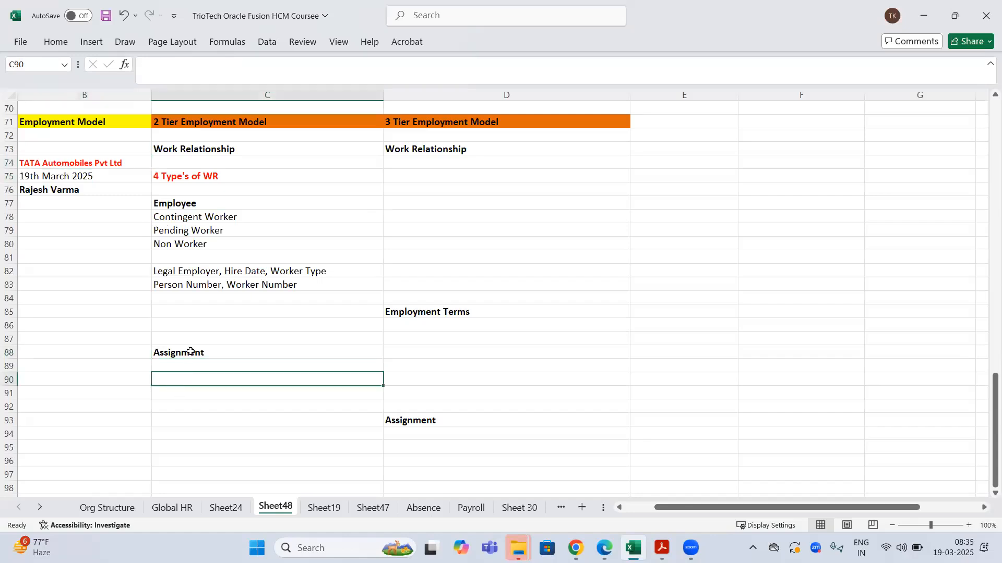
pyautogui.moveTo(67, 163); pyautogui.dragTo(78, 194)
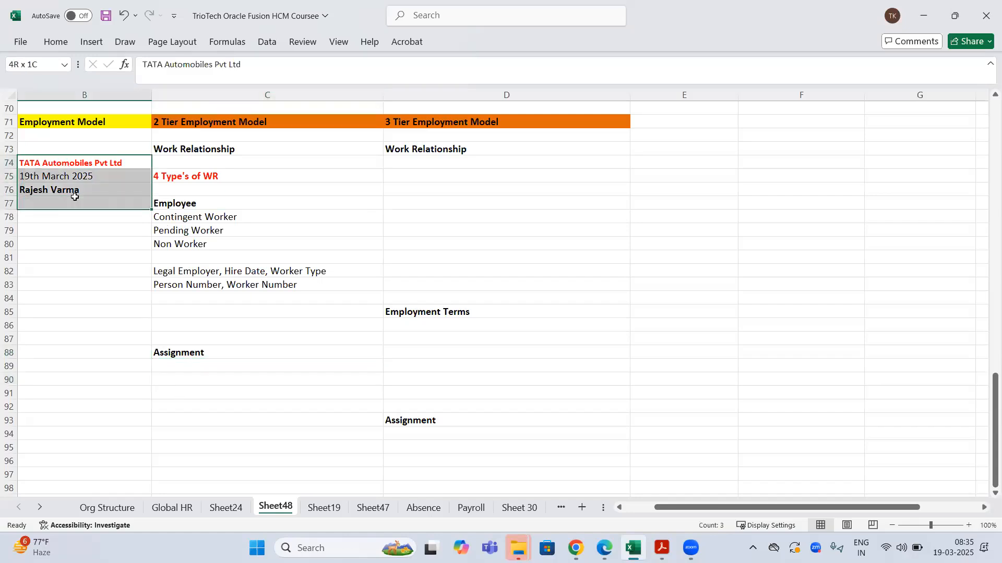
pyautogui.click(185, 355)
pyautogui.click(177, 379)
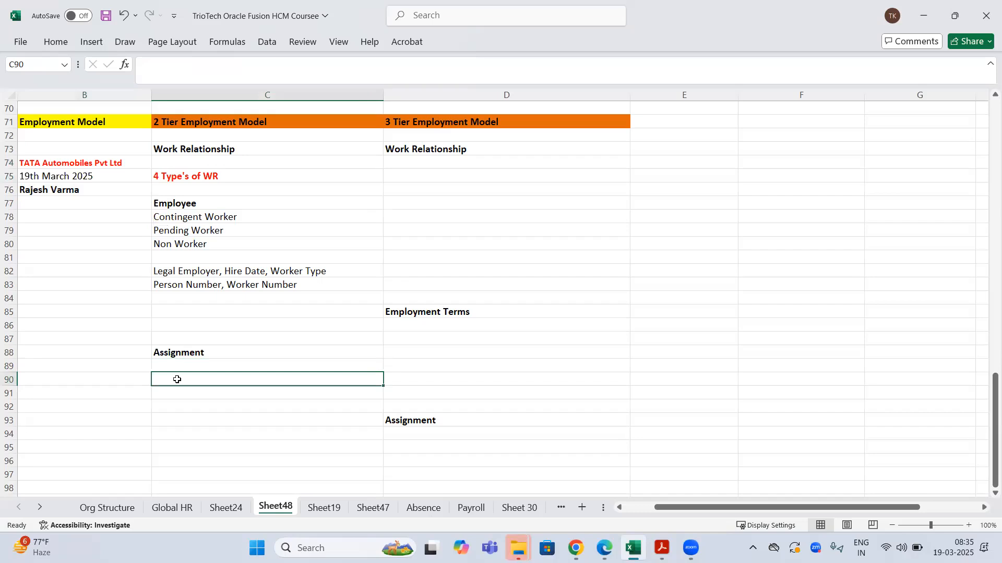
# - Enter rows C90:C92: 'BU, DPT, Job, Postion, Grade, Location'; 'Probation Period, Notice Period, Manager'; 'Subordinates, Payroll, Salary'
pyautogui.write('Bu')
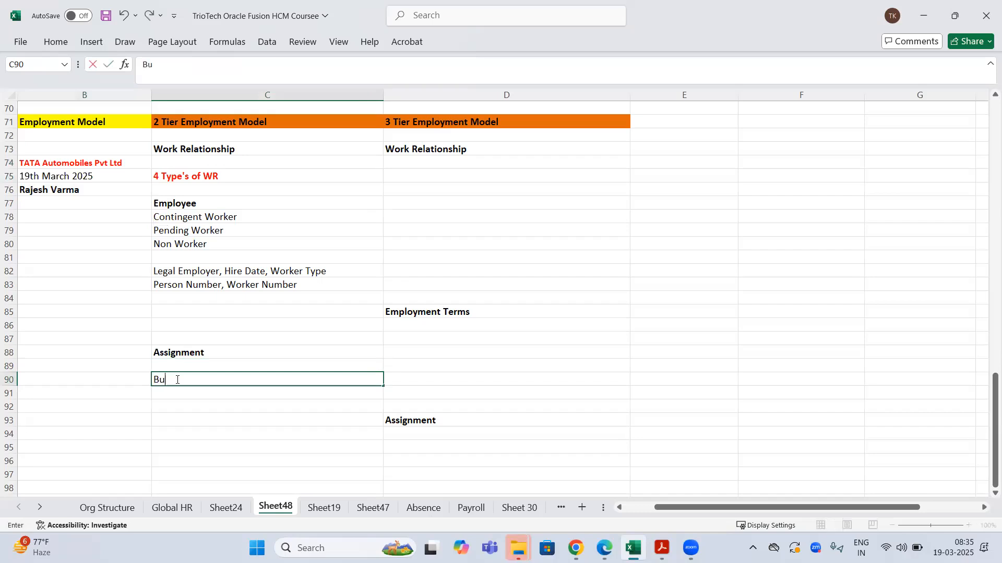
pyautogui.write('U, DPT, Job, Postion, G')
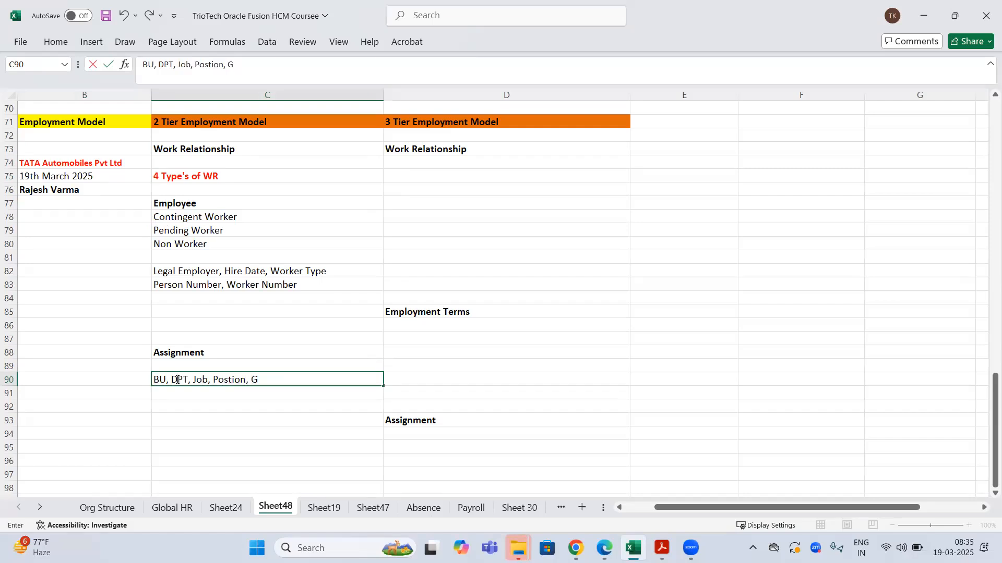
pyautogui.write('radem,')
pyautogui.press('BackSpace')
pyautogui.press('BackSpace')
pyautogui.write('e, Location')
pyautogui.press('Return')
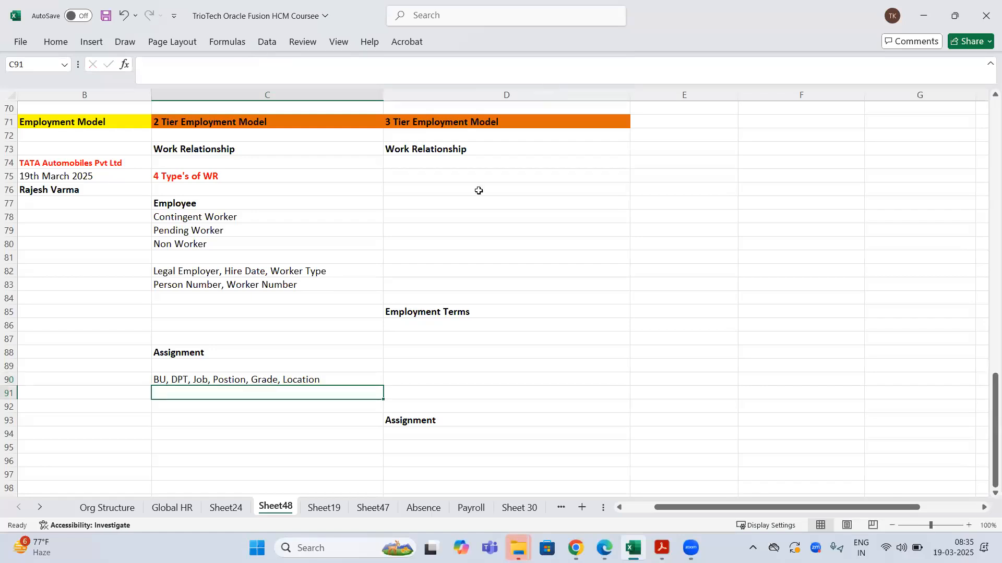
pyautogui.write('Probation Period, Notice P')
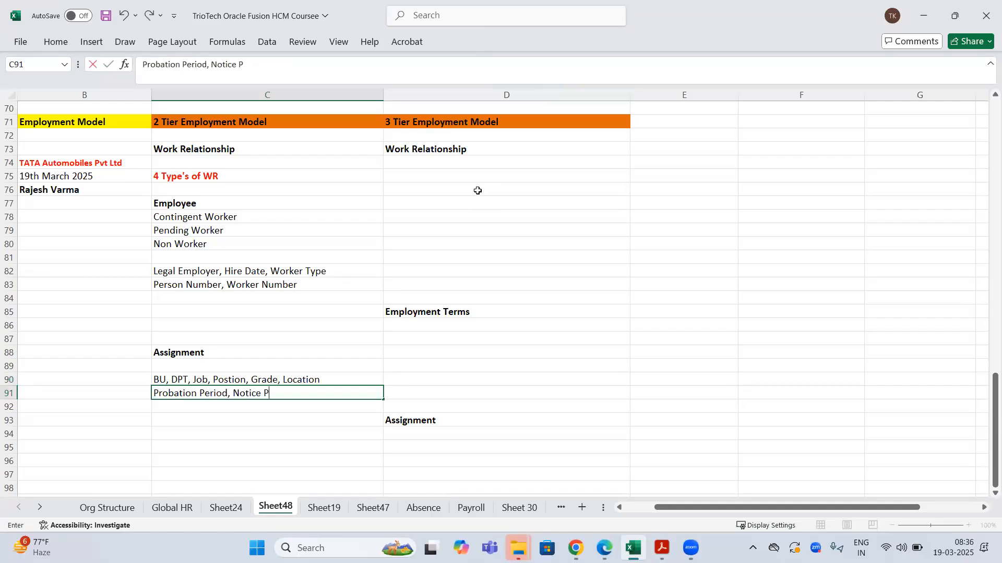
pyautogui.write('eriod, mana')
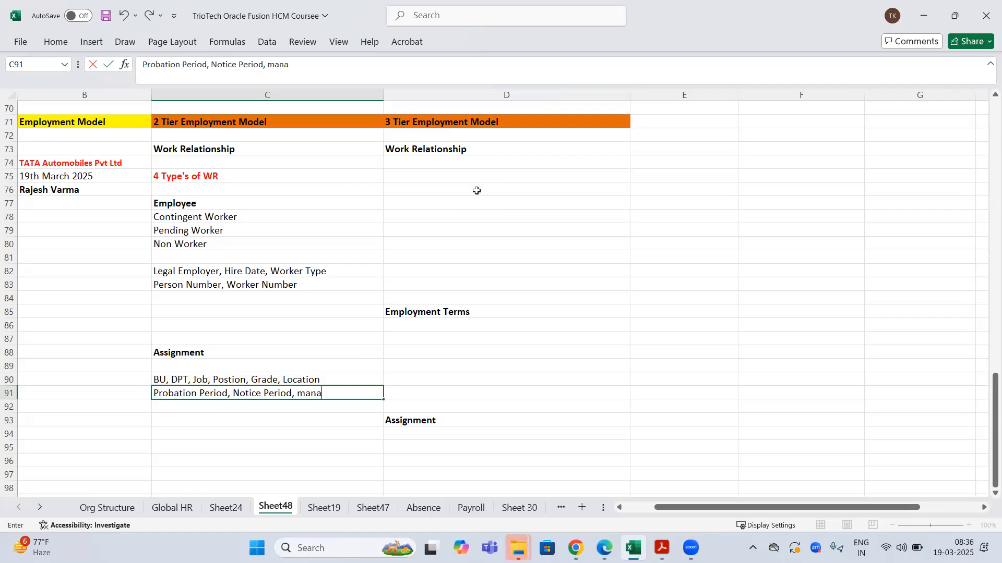
pyautogui.press('BackSpace')
pyautogui.press('BackSpace')
pyautogui.press('BackSpace')
pyautogui.write('Manager')
pyautogui.press('Return')
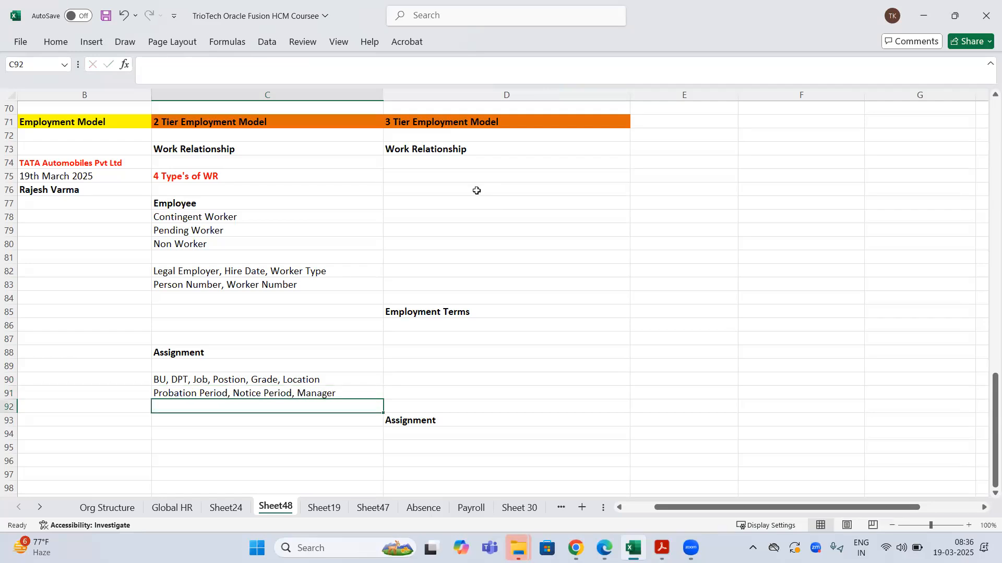
pyautogui.write('Subordinates')
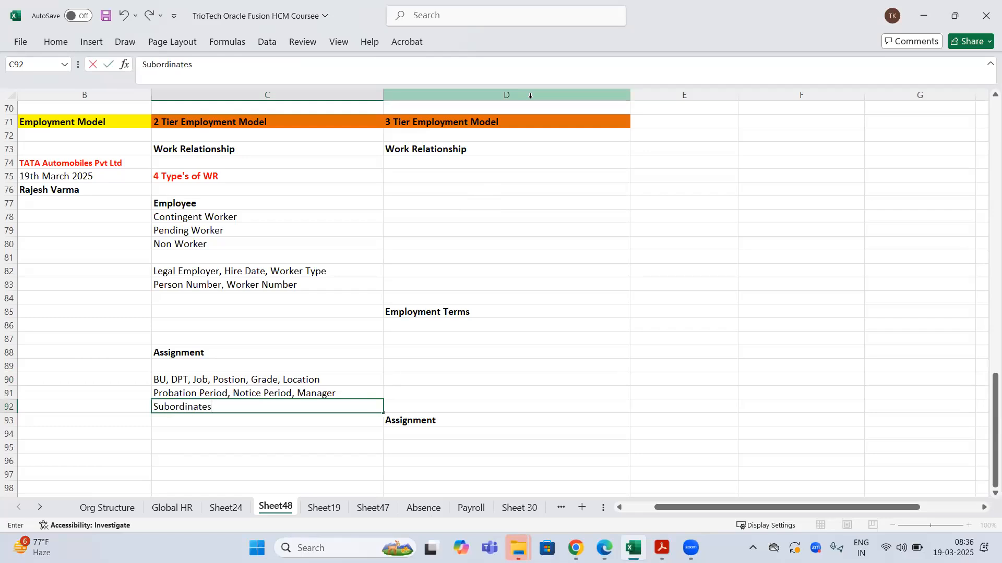
pyautogui.write(', Payroll, Salary')
pyautogui.press('Return')
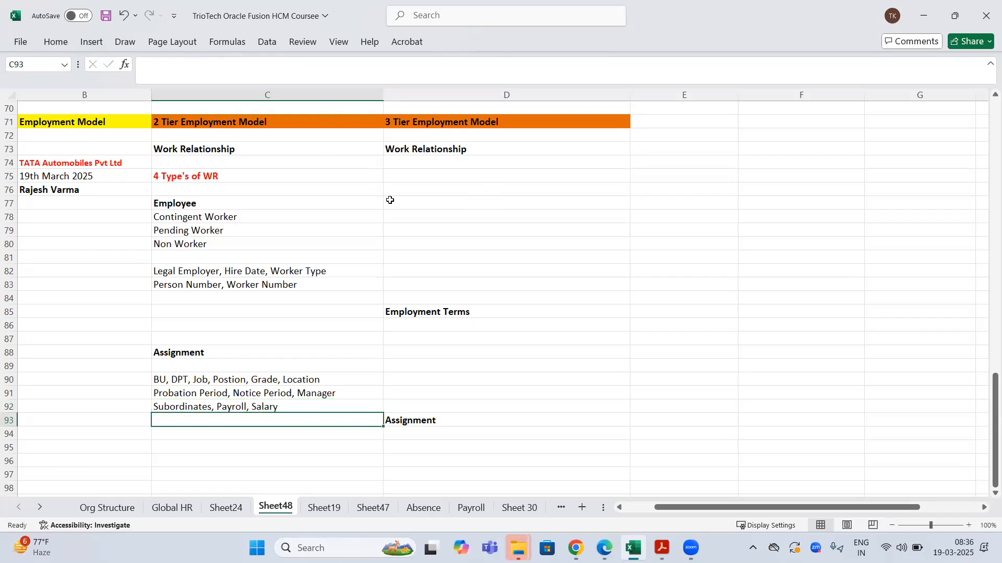
# - Fill the Assignment (C88) and Work Relationship (C73) headings yellow
pyautogui.click(241, 351)
pyautogui.rightClick(242, 351)
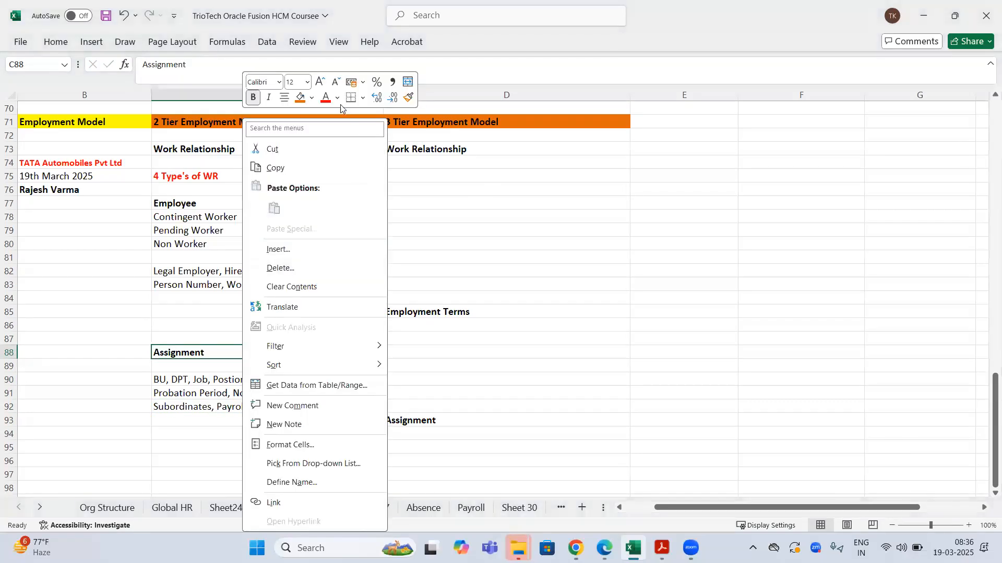
pyautogui.click(311, 99)
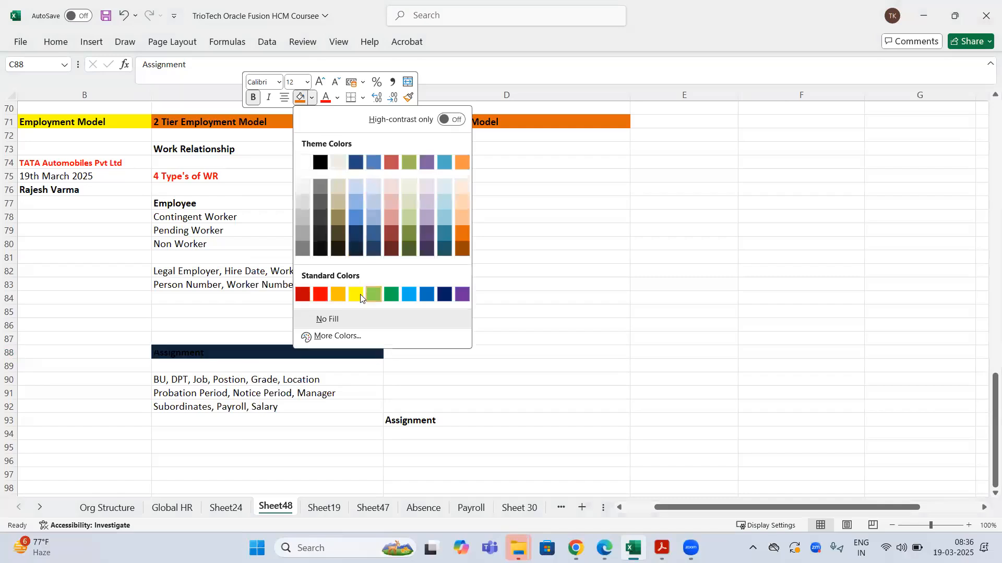
pyautogui.click(358, 293)
pyautogui.click(211, 149)
pyautogui.rightClick(211, 149)
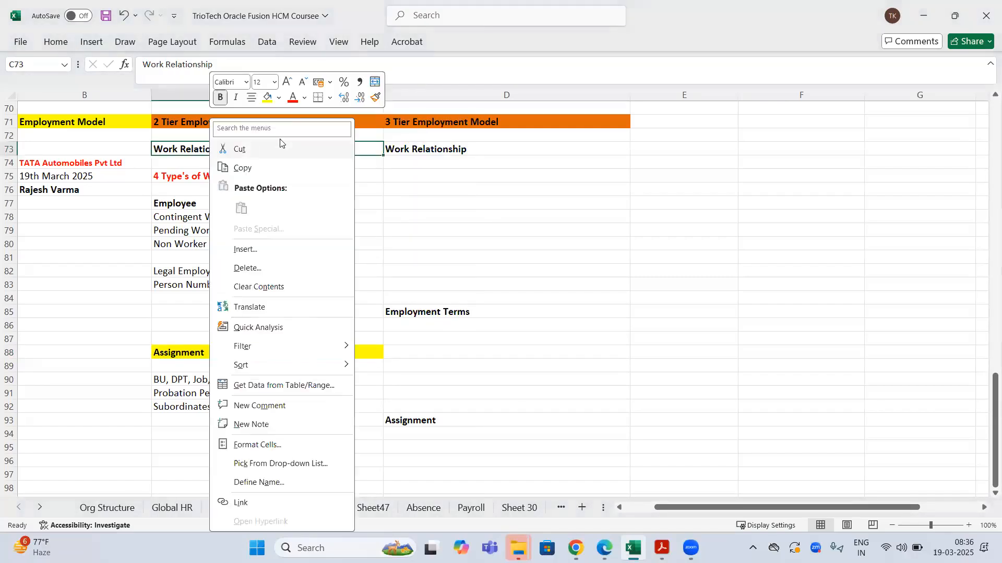
pyautogui.click(270, 99)
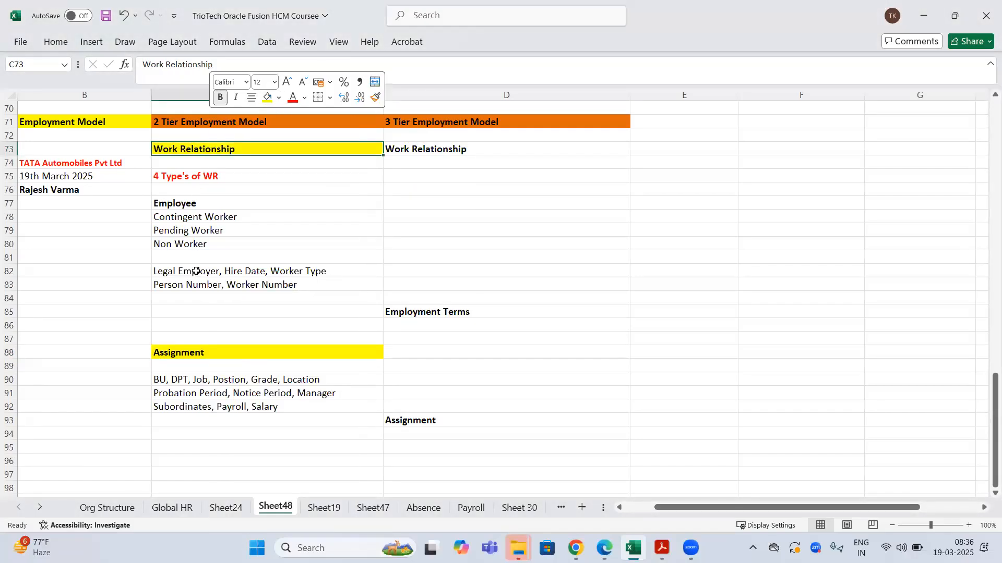
# - Make the attribute rows C82:C83 and C90:C92 bold
pyautogui.moveTo(201, 271); pyautogui.dragTo(201, 286)
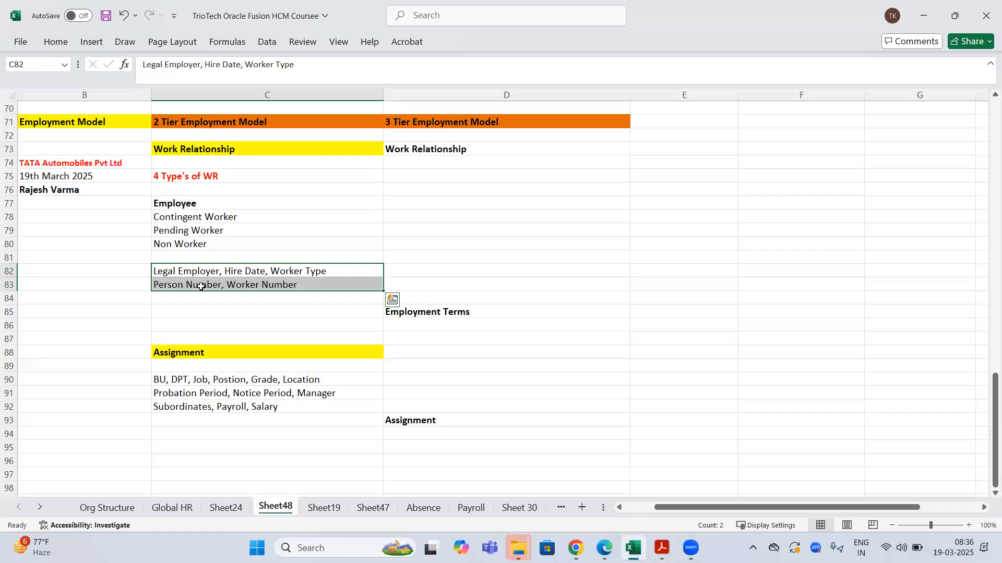
pyautogui.hotkey('ctrl', 'b')
pyautogui.moveTo(208, 379); pyautogui.dragTo(208, 407)
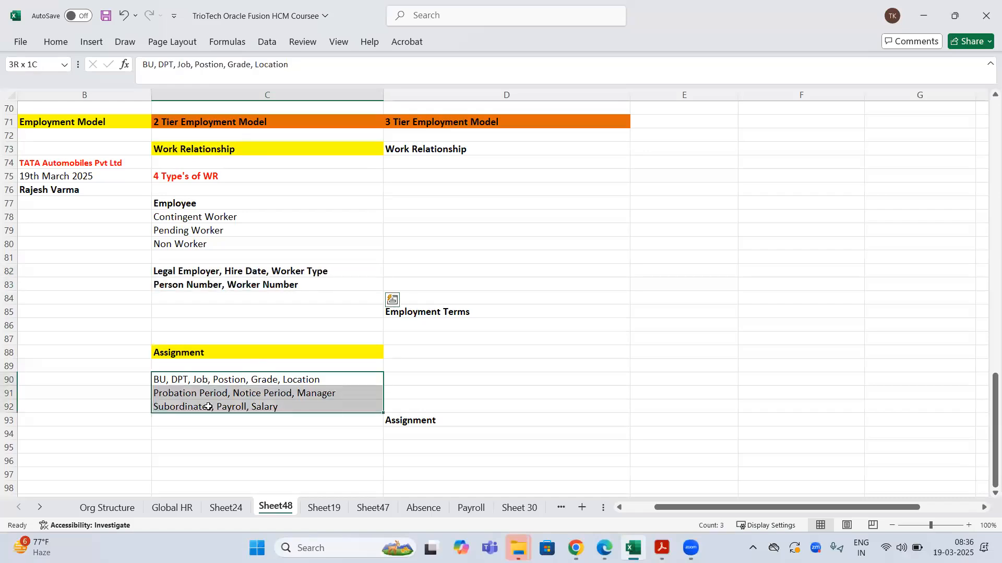
pyautogui.hotkey('ctrl', 'b')
pyautogui.click(202, 439)
pyautogui.moveTo(242, 376); pyautogui.dragTo(243, 410)
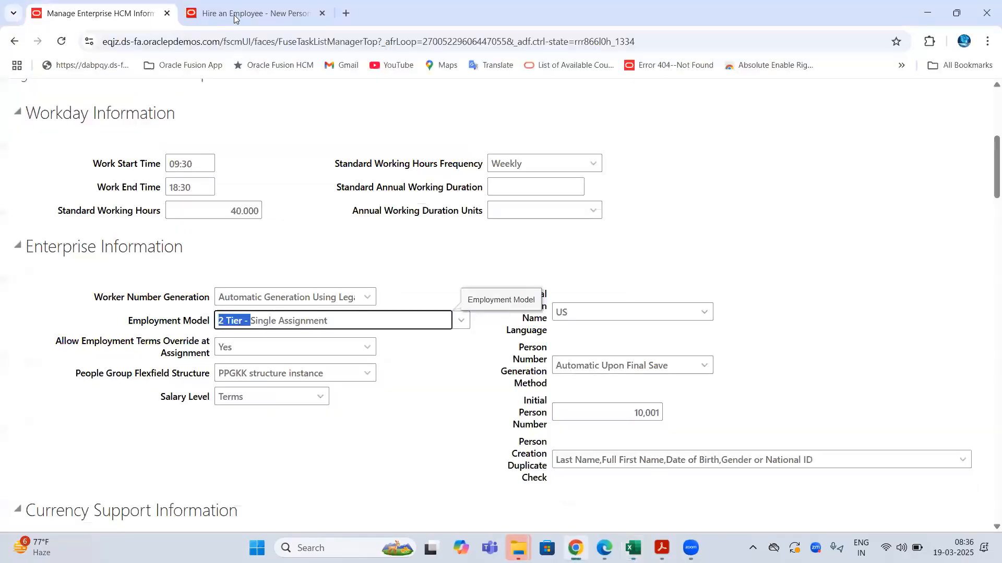
# - On the Hire an Employee page, review the hire steps, Hire Date, Legal Employer and Worker Type Employee
pyautogui.click(235, 18)
pyautogui.doubleClick(114, 179)
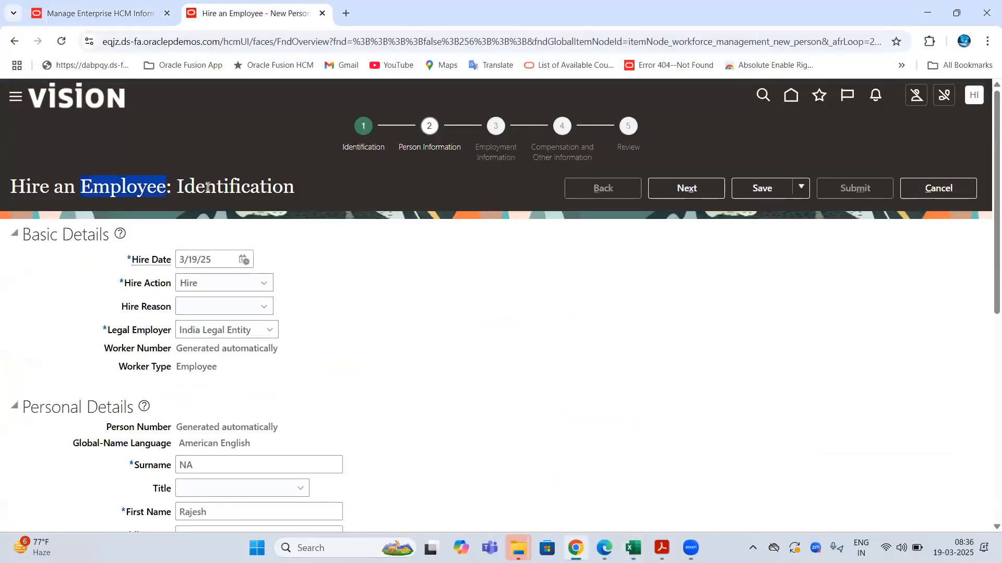
pyautogui.moveTo(335, 151); pyautogui.dragTo(463, 150)
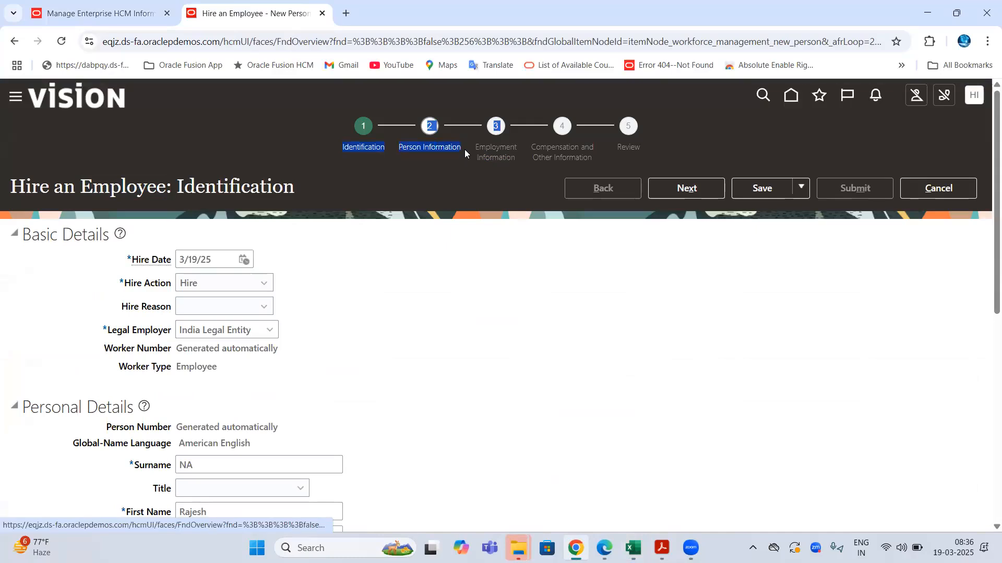
pyautogui.tripleClick(141, 260)
pyautogui.moveTo(108, 330); pyautogui.dragTo(117, 366)
pyautogui.doubleClick(197, 367)
# - Set Project Details to Project A and continue to Person Information
pyautogui.scroll(-1, 323, 305)
pyautogui.scroll(-6, 236, 287)
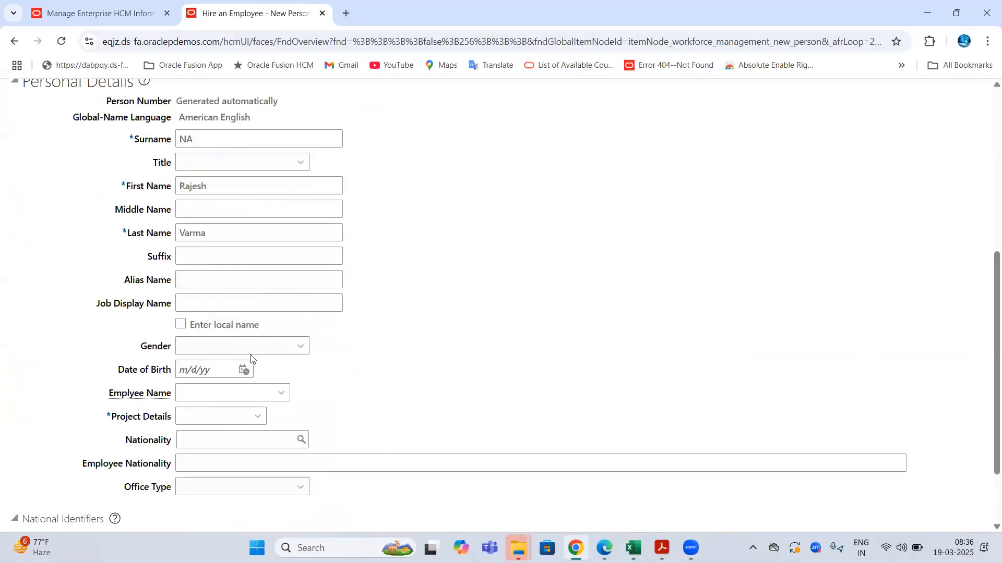
pyautogui.click(193, 440)
pyautogui.moveTo(90, 417); pyautogui.dragTo(190, 416)
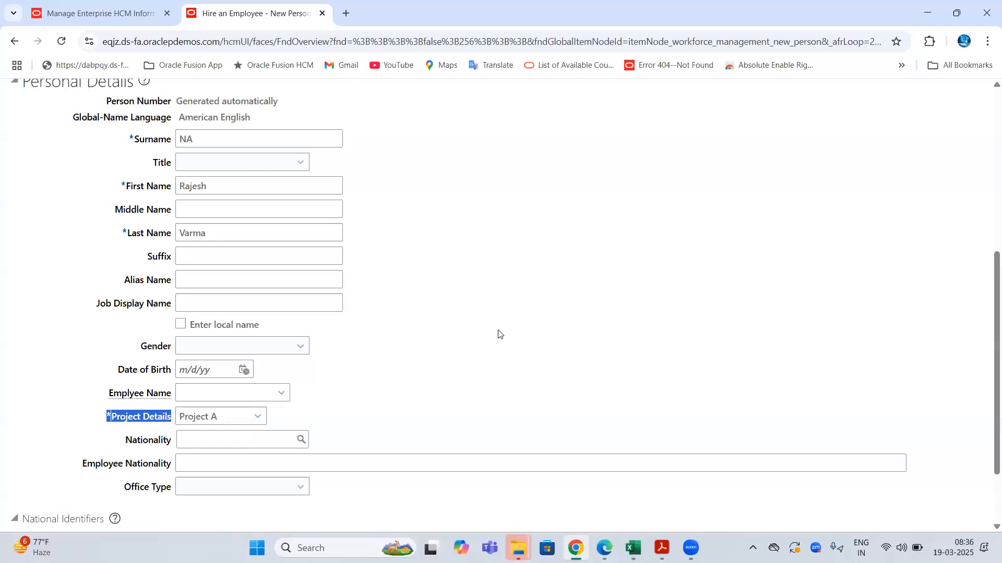
pyautogui.scroll(6, 500, 334)
pyautogui.click(673, 192)
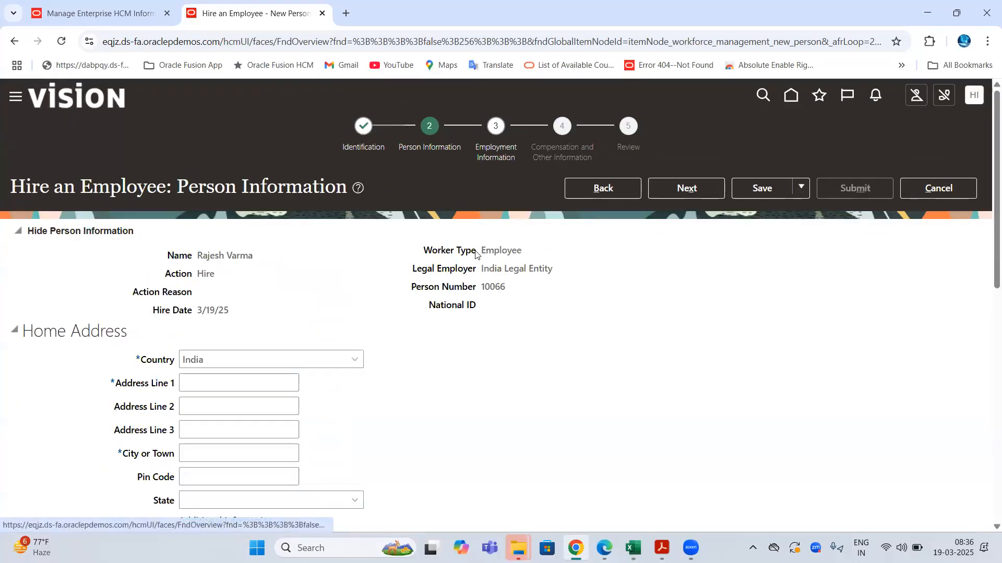
# - Review the Home Address, Phone and Email Details sections, then continue to Employment Information
pyautogui.scroll(-3, 223, 174)
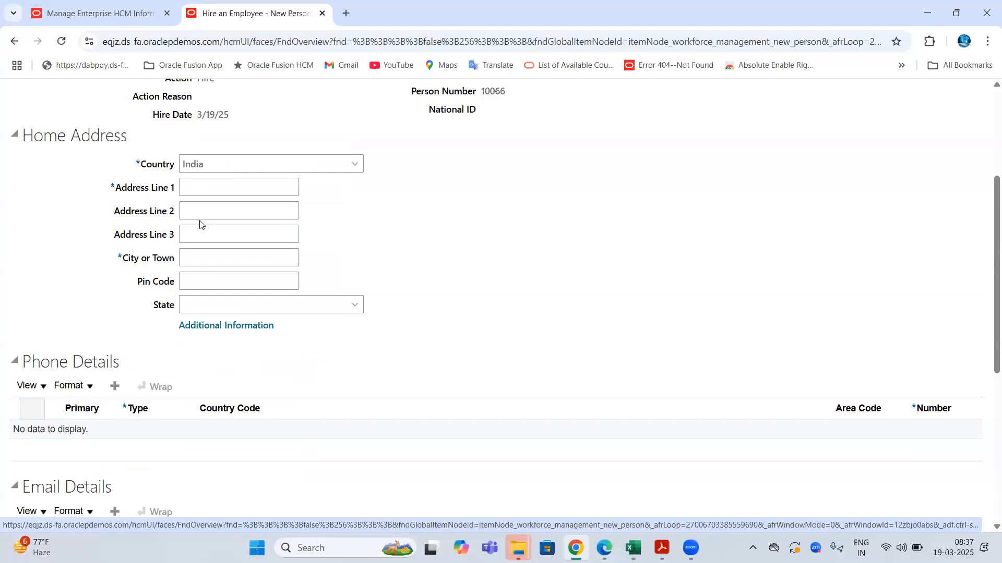
pyautogui.scroll(-3, 55, 273)
pyautogui.moveTo(67, 165); pyautogui.dragTo(146, 177)
pyautogui.moveTo(45, 291); pyautogui.dragTo(149, 282)
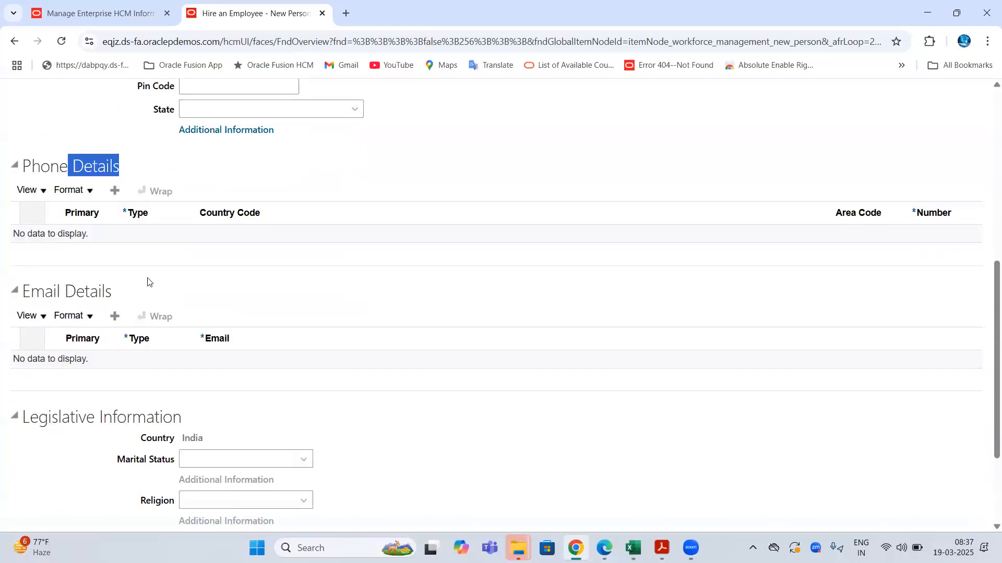
pyautogui.scroll(-2, 187, 395)
pyautogui.scroll(10, 441, 306)
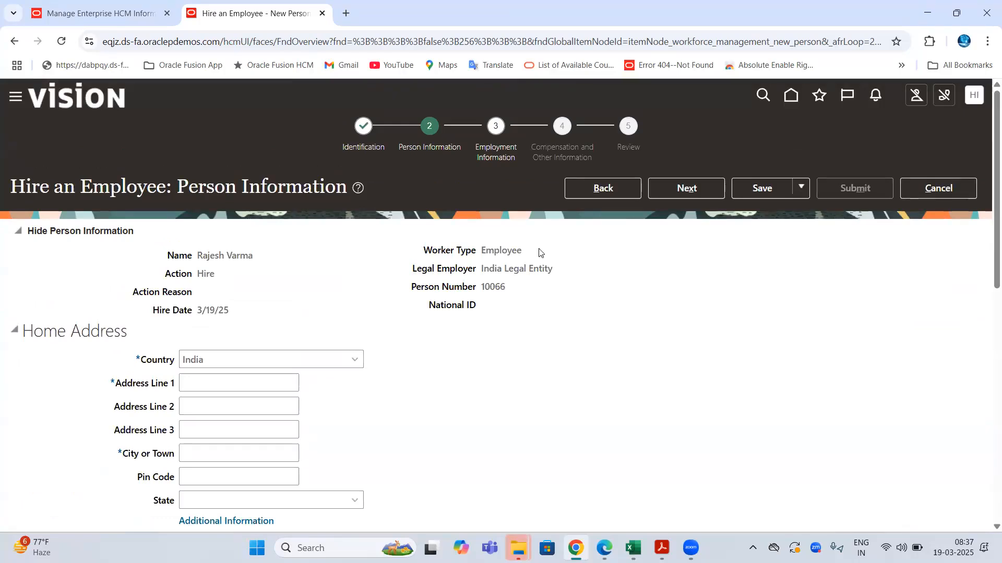
pyautogui.click(702, 191)
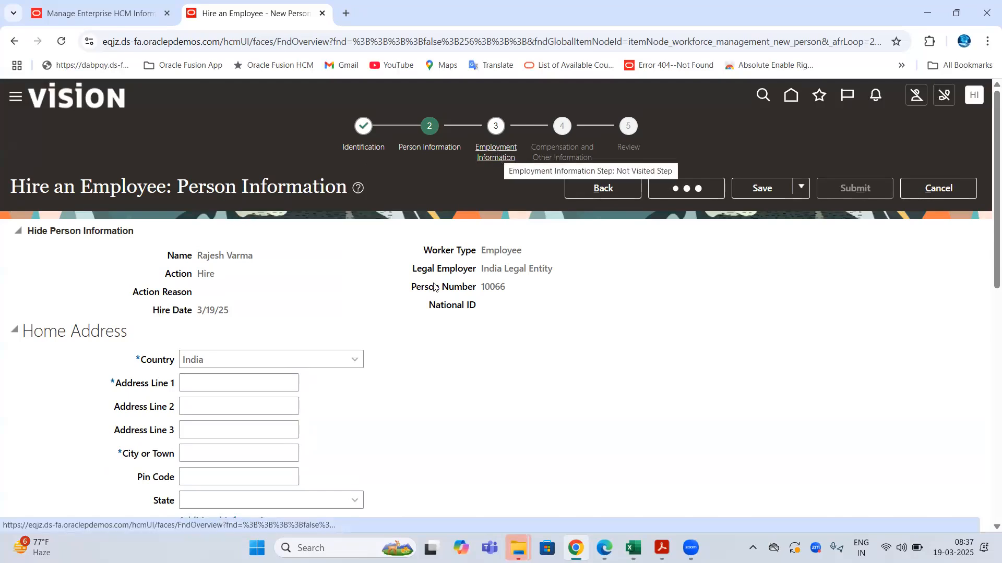
# - Highlight worker type Employee, legal employer India Legal Entity, person number 10066 and hire date 3/19/25
pyautogui.moveTo(192, 187); pyautogui.dragTo(386, 192)
pyautogui.moveTo(198, 255); pyautogui.dragTo(282, 258)
pyautogui.doubleClick(265, 186)
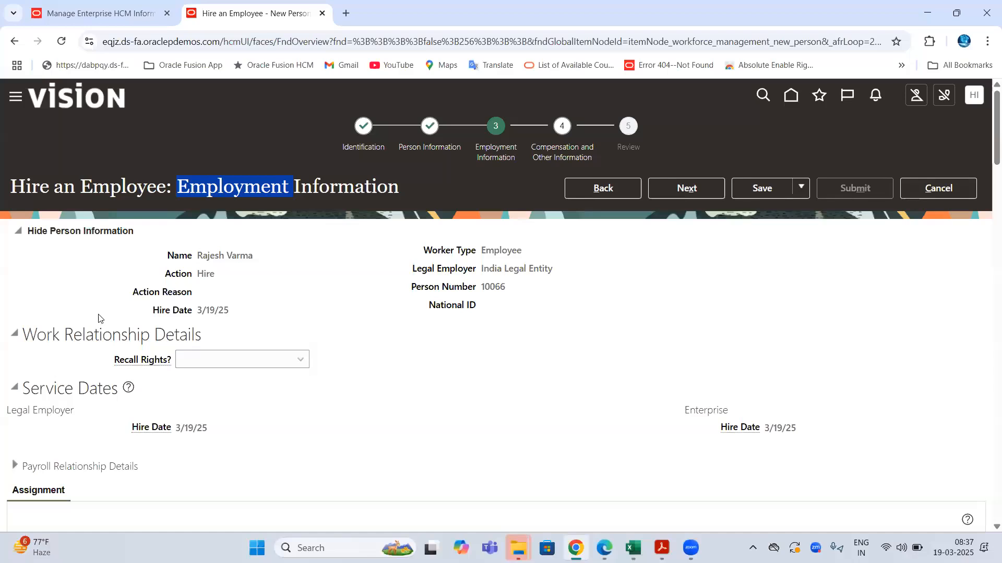
pyautogui.scroll(-1, 99, 319)
pyautogui.moveTo(30, 269); pyautogui.dragTo(264, 251)
pyautogui.scroll(1, 226, 239)
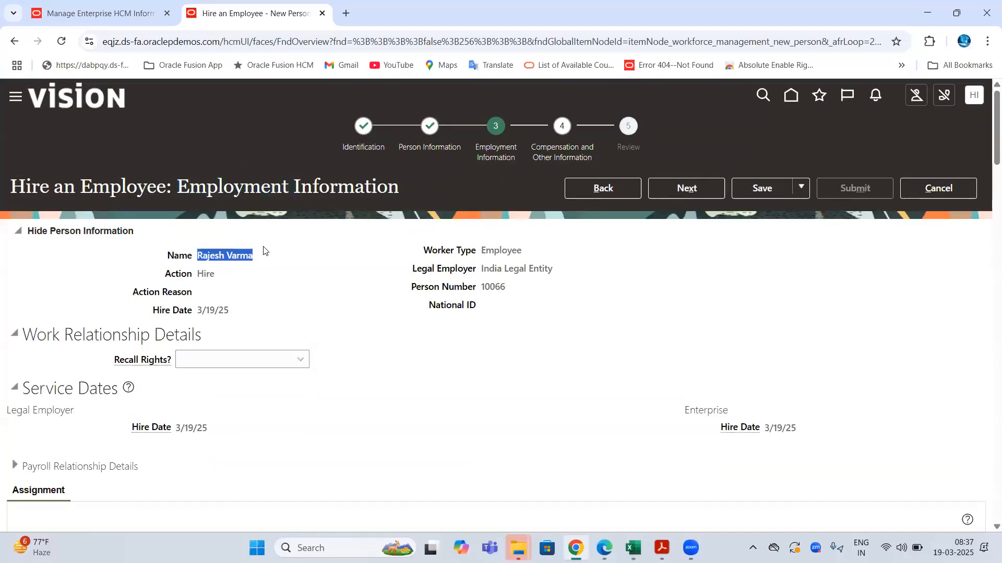
pyautogui.moveTo(481, 250); pyautogui.dragTo(524, 251)
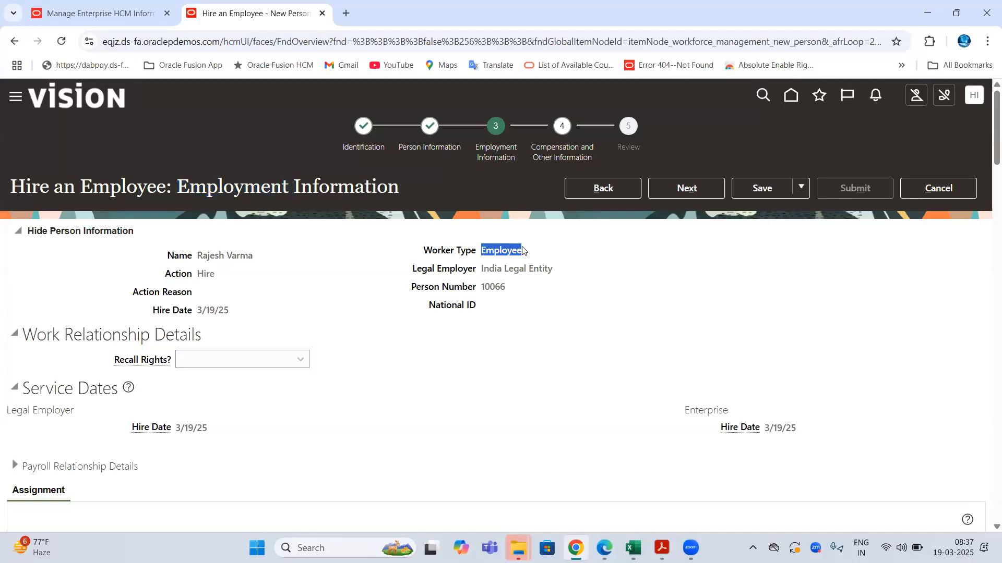
pyautogui.moveTo(413, 270); pyautogui.dragTo(547, 266)
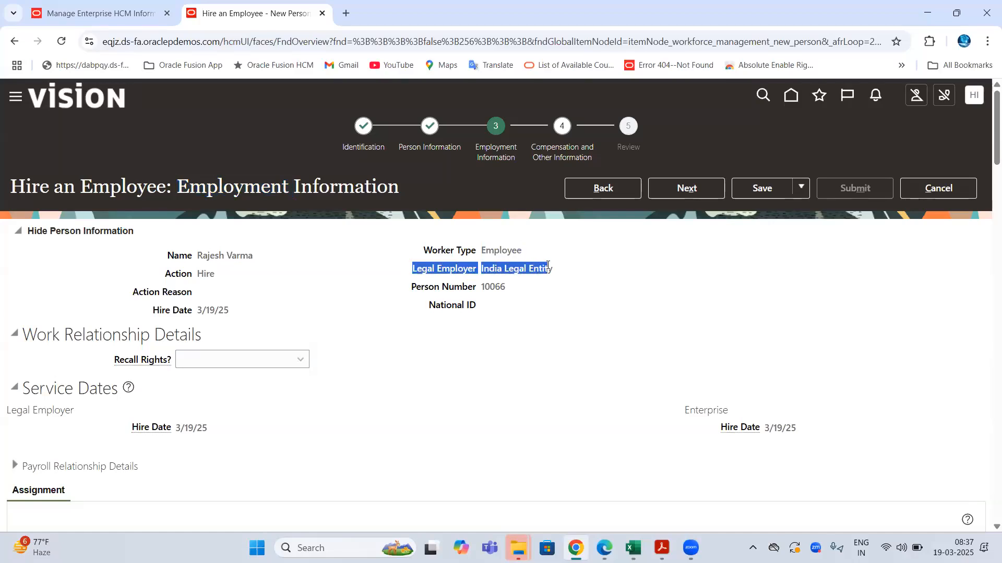
pyautogui.moveTo(412, 288); pyautogui.dragTo(510, 290)
pyautogui.moveTo(152, 311); pyautogui.dragTo(240, 311)
pyautogui.moveTo(413, 269); pyautogui.dragTo(556, 276)
pyautogui.doubleClick(499, 250)
pyautogui.doubleClick(491, 269)
# - Compare with the company note in B74, then re-highlight the legal employer, name, hire date and worker type
pyautogui.hotkey('alt', 'Tab')
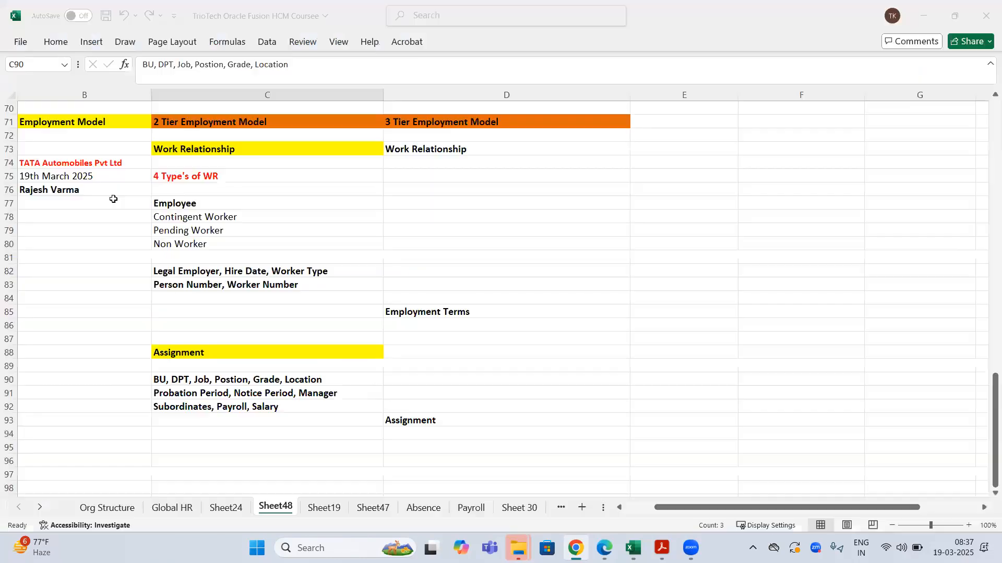
pyautogui.click(76, 163)
pyautogui.hotkey('alt', 'Tab')
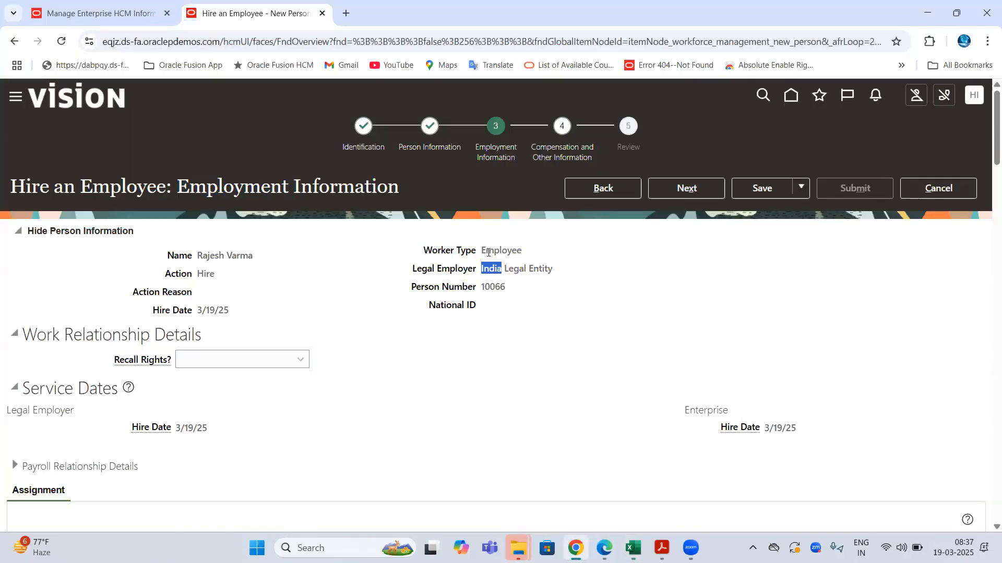
pyautogui.click(200, 38)
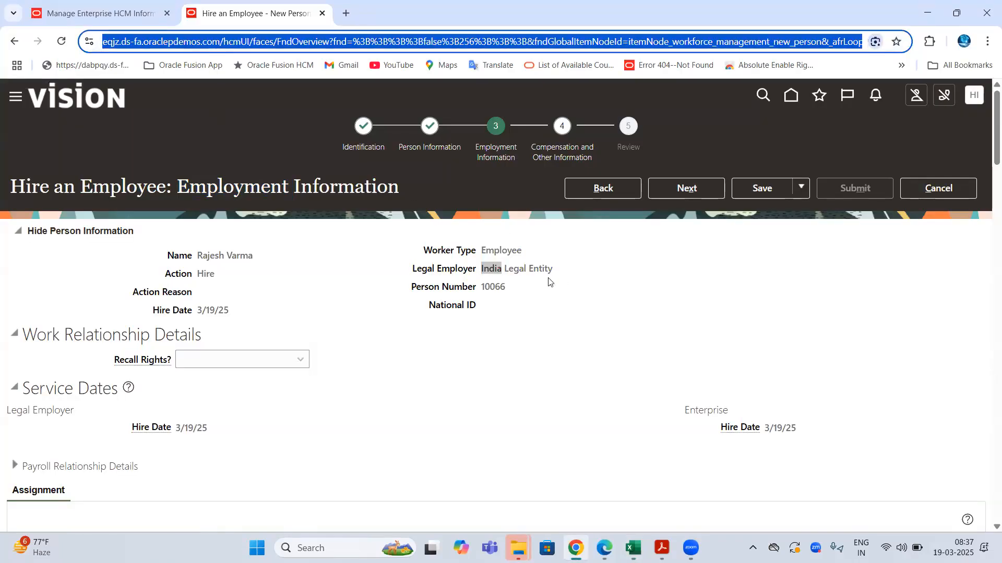
pyautogui.moveTo(405, 275); pyautogui.dragTo(534, 271)
pyautogui.moveTo(201, 256); pyautogui.dragTo(259, 259)
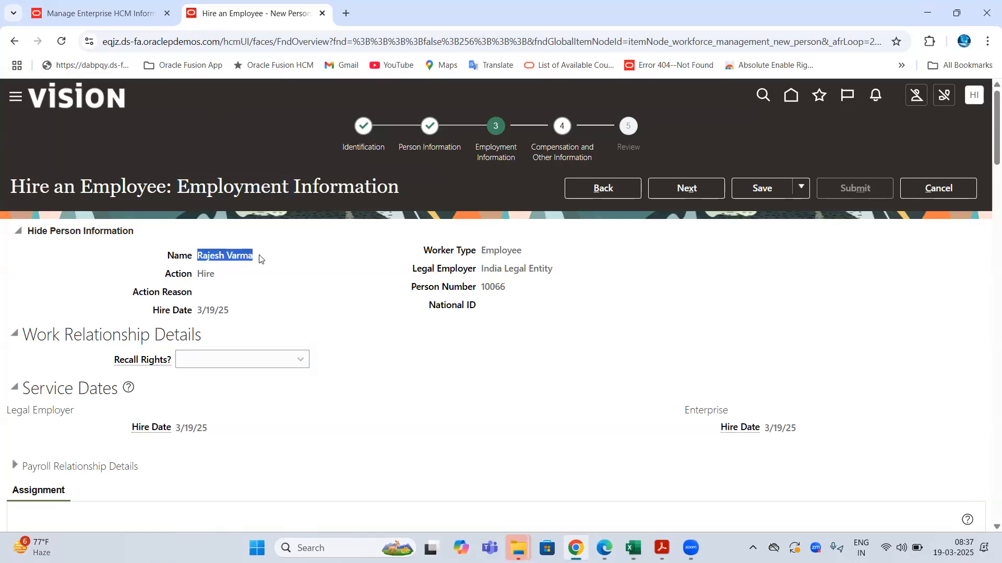
pyautogui.moveTo(193, 313); pyautogui.dragTo(230, 312)
pyautogui.moveTo(468, 252); pyautogui.dragTo(545, 253)
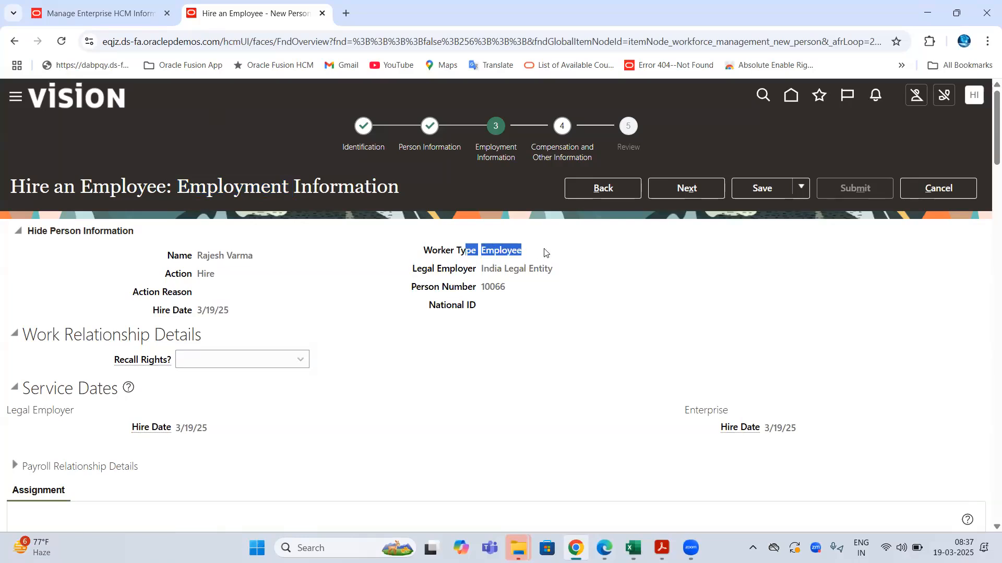
pyautogui.moveTo(410, 269); pyautogui.dragTo(556, 291)
# - Copy the Legal Employer and Person Number rows C82:C83 in Excel and return to Oracle
pyautogui.hotkey('alt', 'Tab')
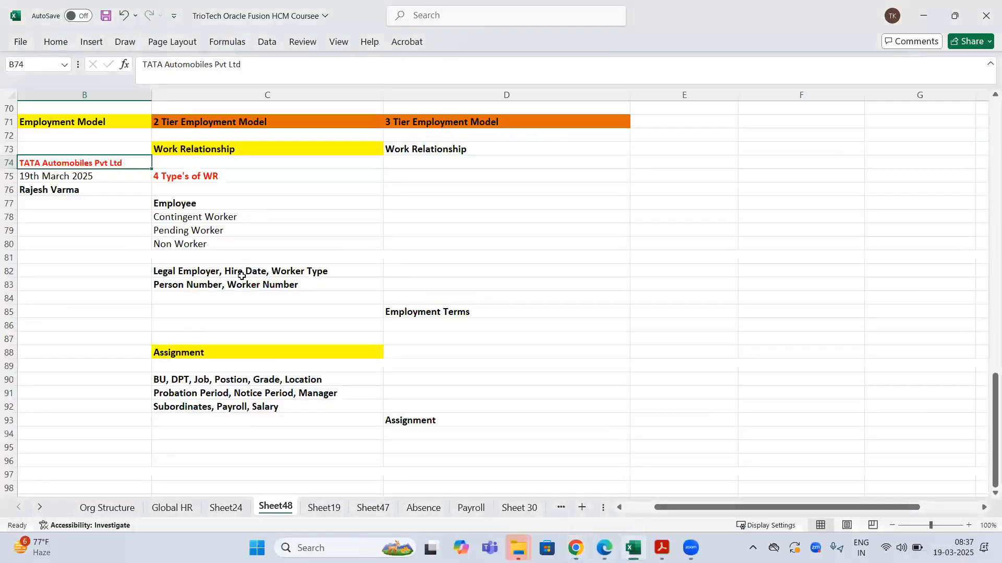
pyautogui.moveTo(298, 271); pyautogui.dragTo(230, 283)
pyautogui.hotkey('ctrl', 'c')
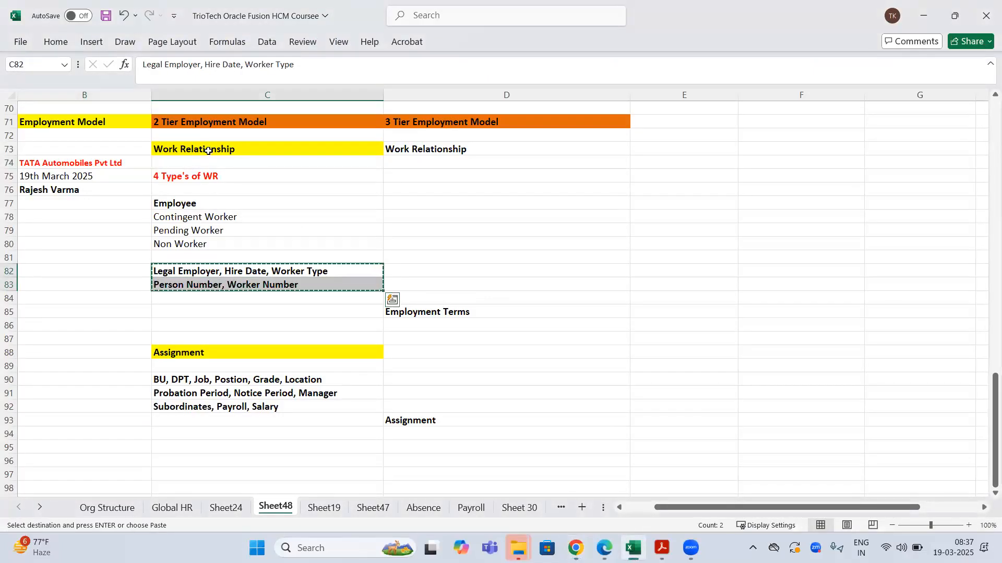
pyautogui.hotkey('alt', 'Tab')
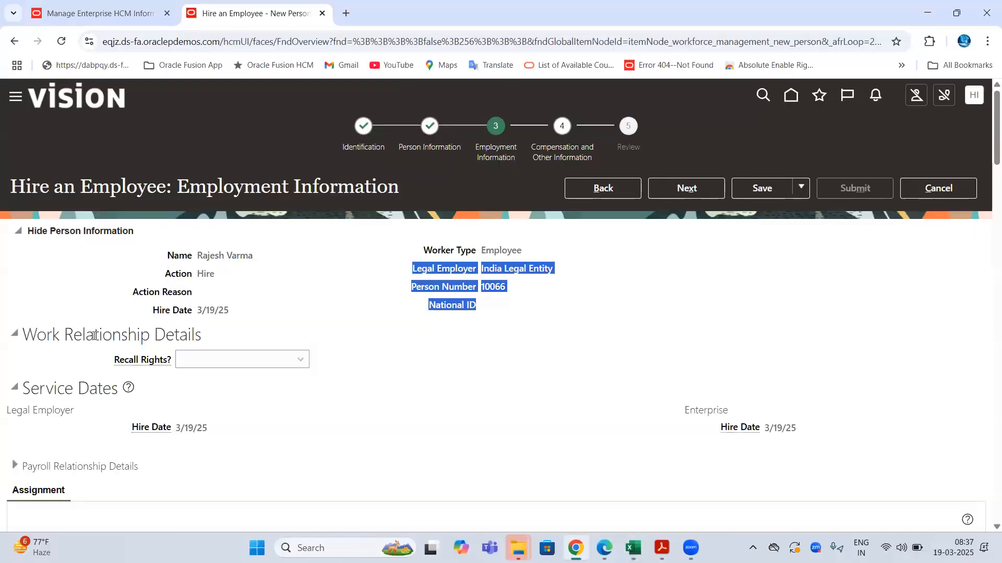
# - Highlight Work Relationship Details, the new hire's name, worker type and legal employer, scrolling through the form
pyautogui.moveTo(85, 335); pyautogui.dragTo(210, 336)
pyautogui.moveTo(202, 255); pyautogui.dragTo(336, 255)
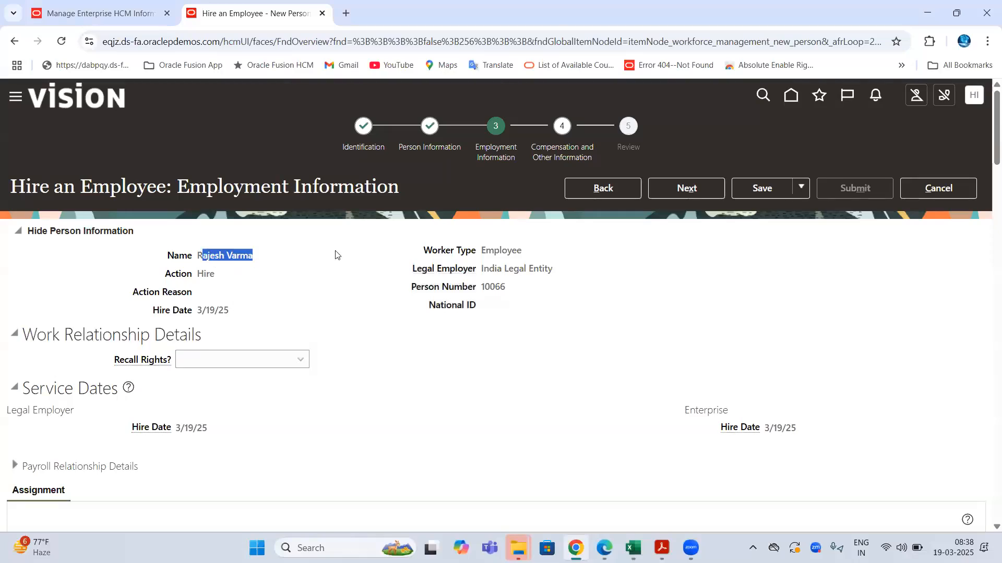
pyautogui.moveTo(482, 250); pyautogui.dragTo(538, 259)
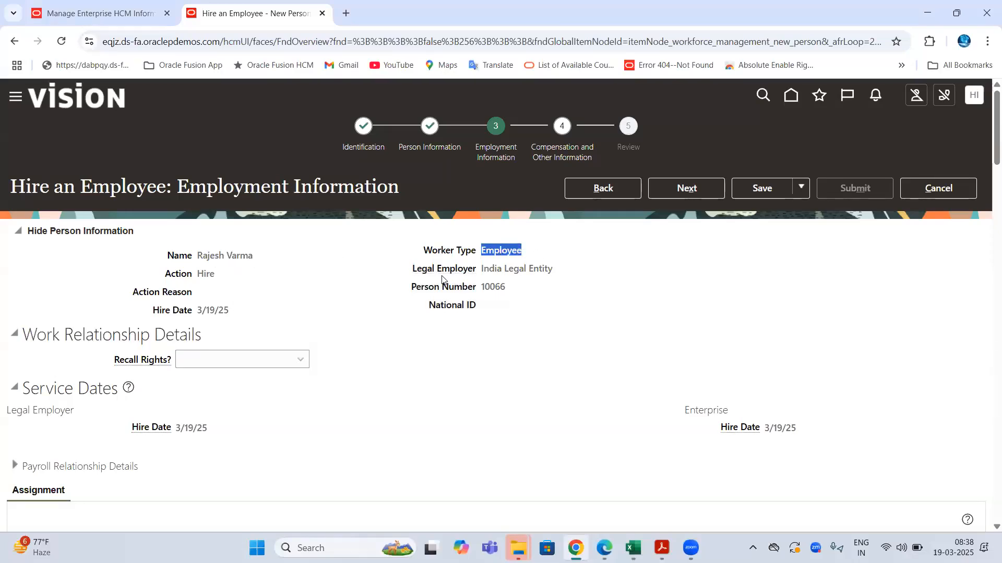
pyautogui.moveTo(413, 268); pyautogui.dragTo(555, 273)
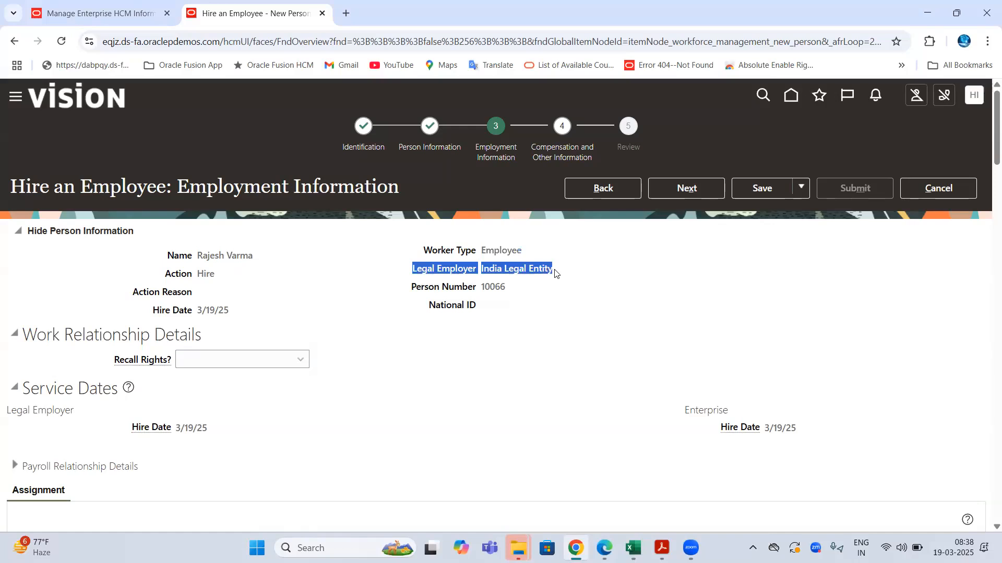
pyautogui.scroll(-2, 69, 184)
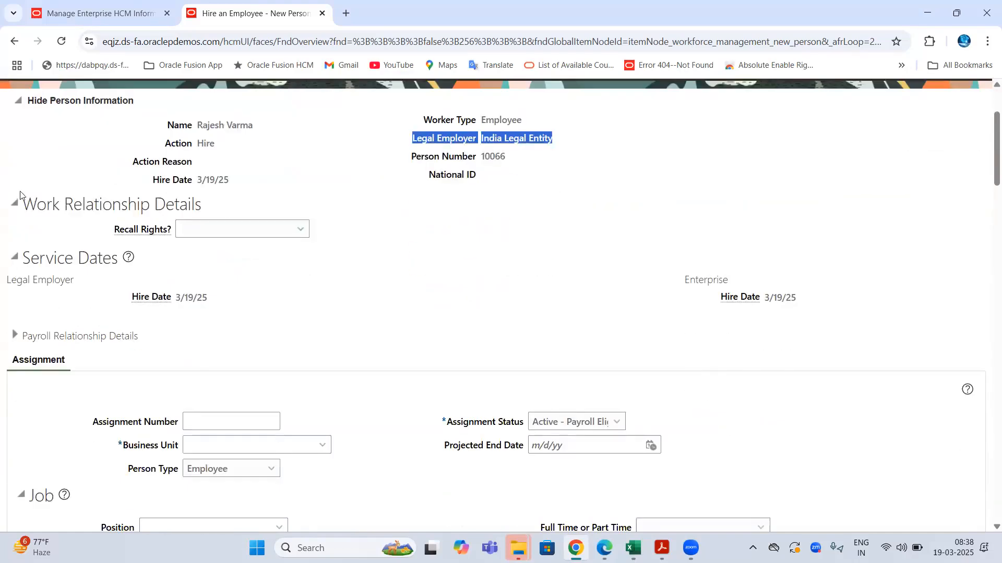
pyautogui.moveTo(22, 203); pyautogui.dragTo(152, 205)
pyautogui.scroll(-2, 127, 262)
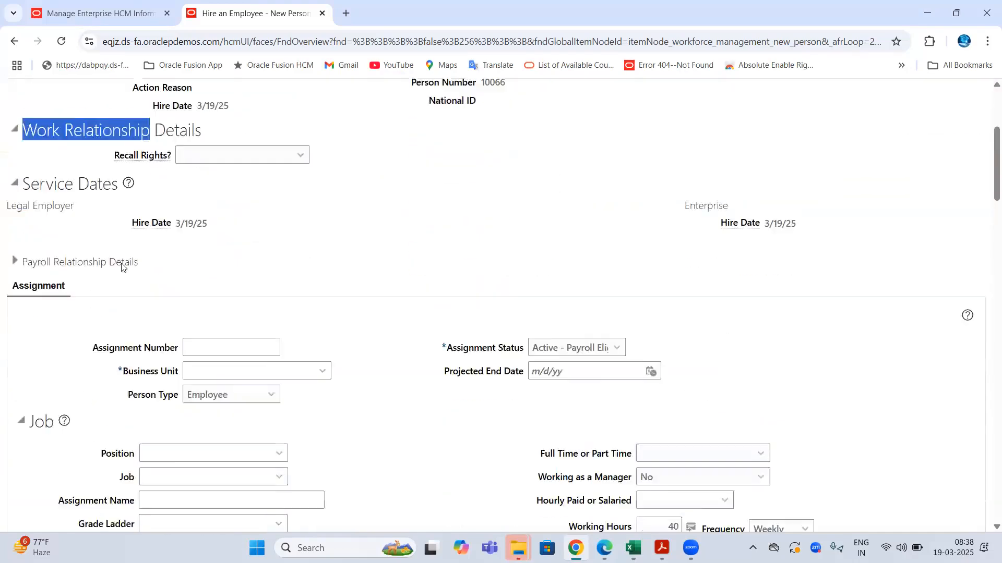
pyautogui.moveTo(83, 236); pyautogui.dragTo(6, 237)
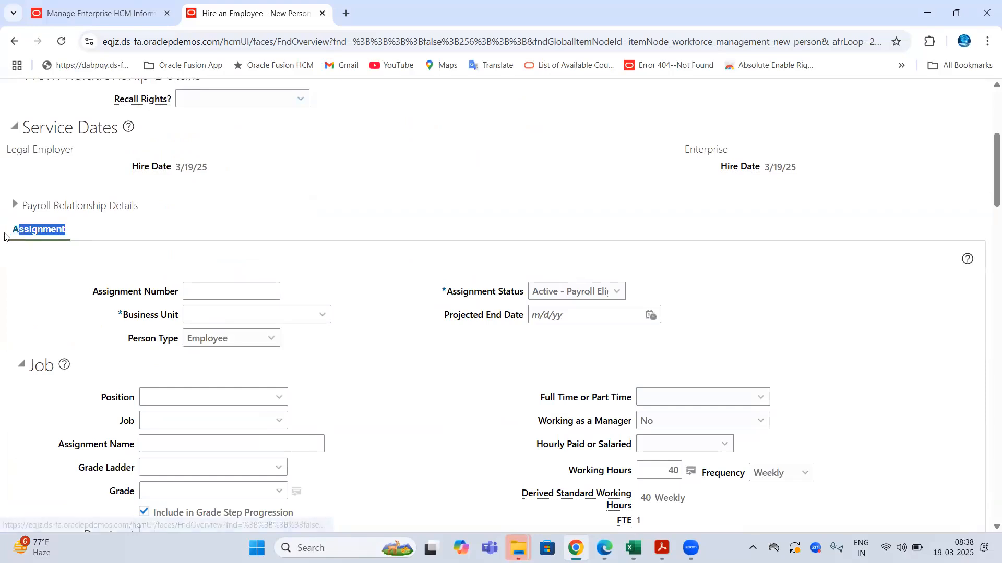
pyautogui.scroll(2, 293, 208)
pyautogui.scroll(1, 292, 208)
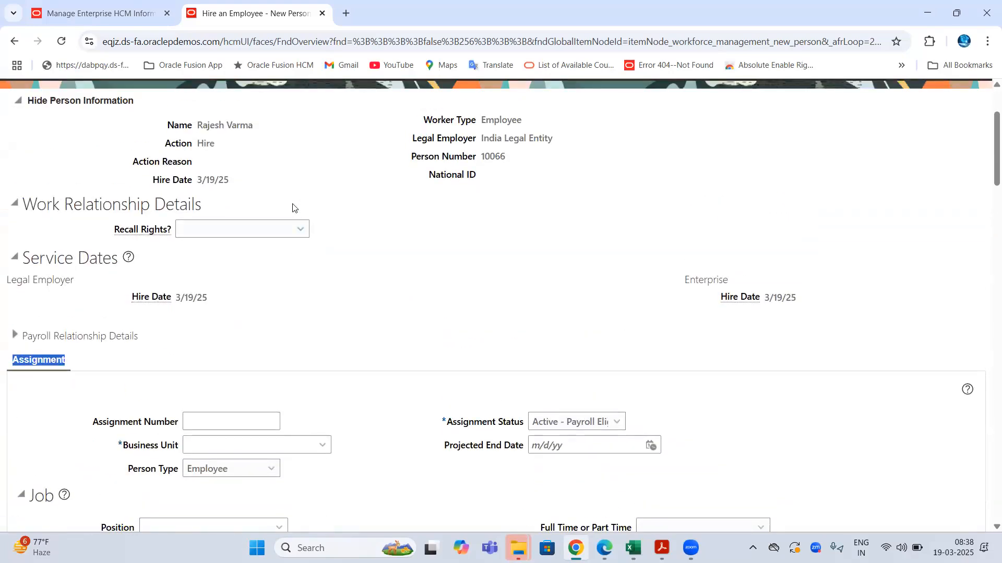
pyautogui.scroll(-3, 293, 208)
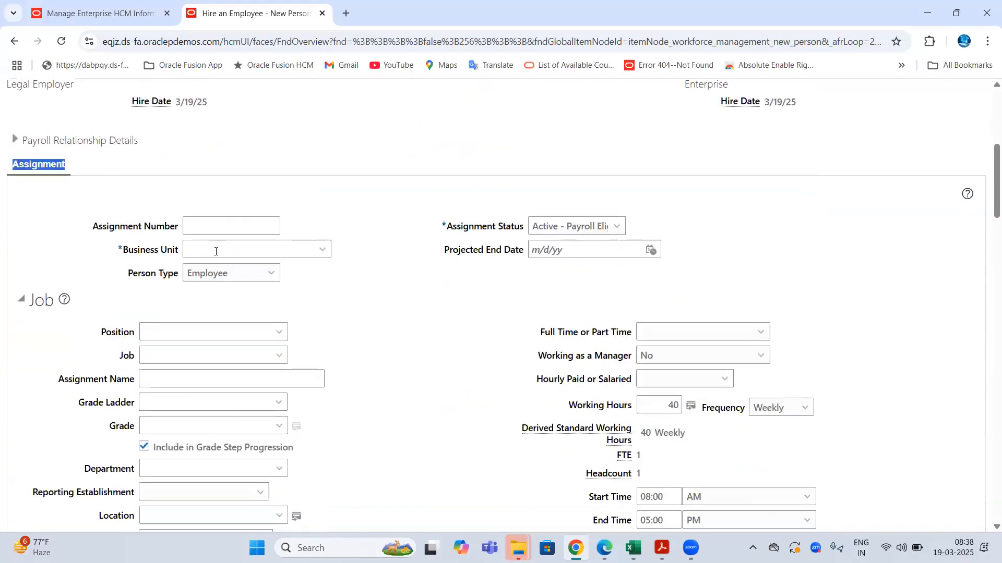
# - Highlight the Business Unit and Assignment Number labels and the Employee worker type
pyautogui.click(124, 251)
pyautogui.moveTo(102, 226); pyautogui.dragTo(182, 231)
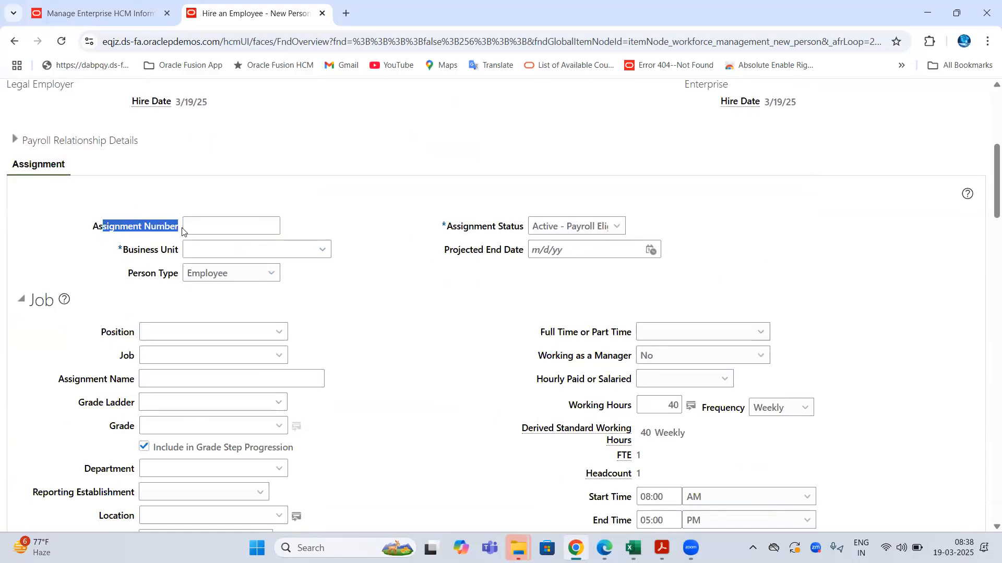
pyautogui.moveTo(124, 252); pyautogui.dragTo(178, 248)
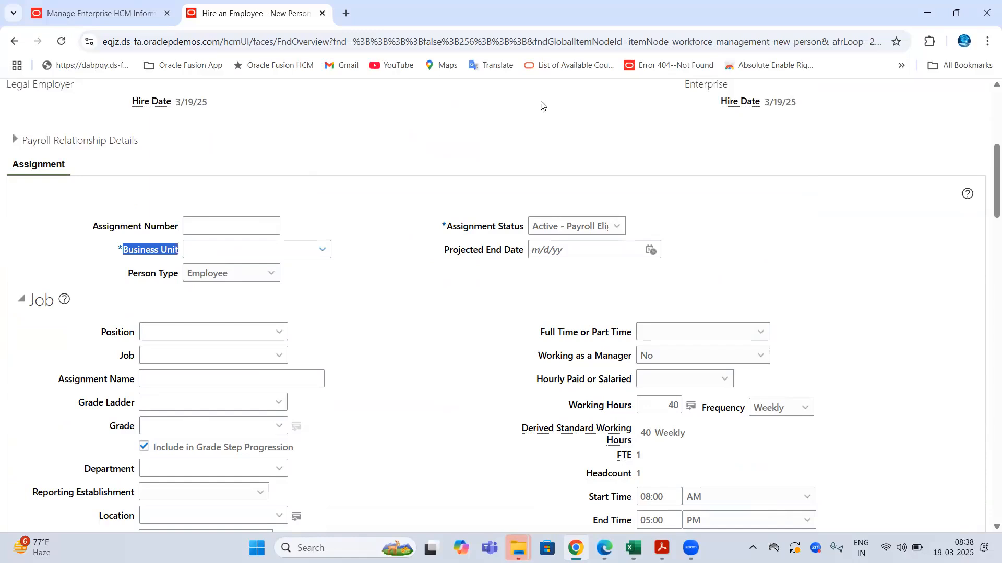
pyautogui.scroll(5, 541, 102)
pyautogui.moveTo(408, 267); pyautogui.dragTo(506, 257)
pyautogui.click(502, 251)
pyautogui.doubleClick(502, 251)
# - Highlight the assignment fields Business Unit, Position, Job, Grade Ladder, Department and Location
pyautogui.scroll(-7, 273, 268)
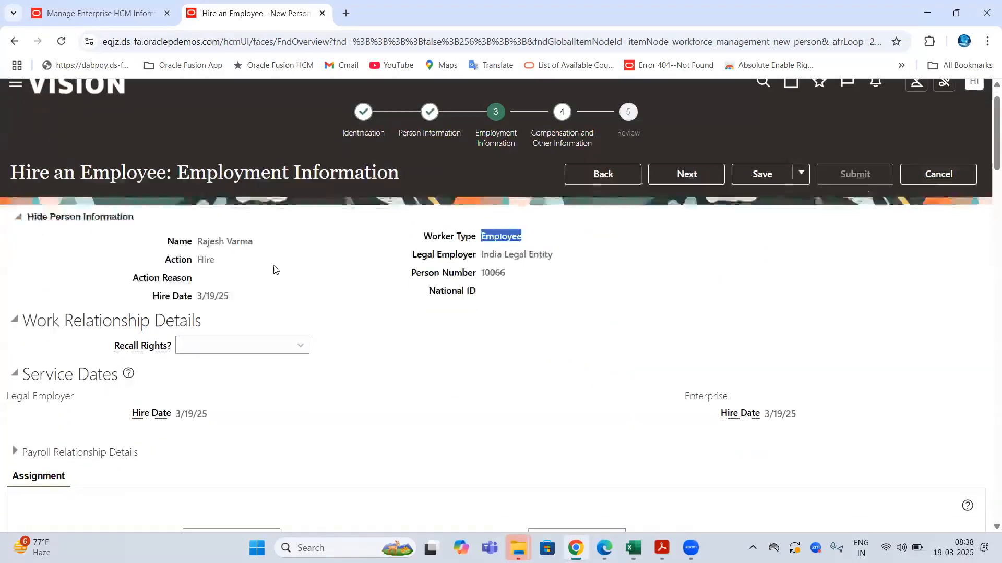
pyautogui.moveTo(184, 181); pyautogui.dragTo(186, 186)
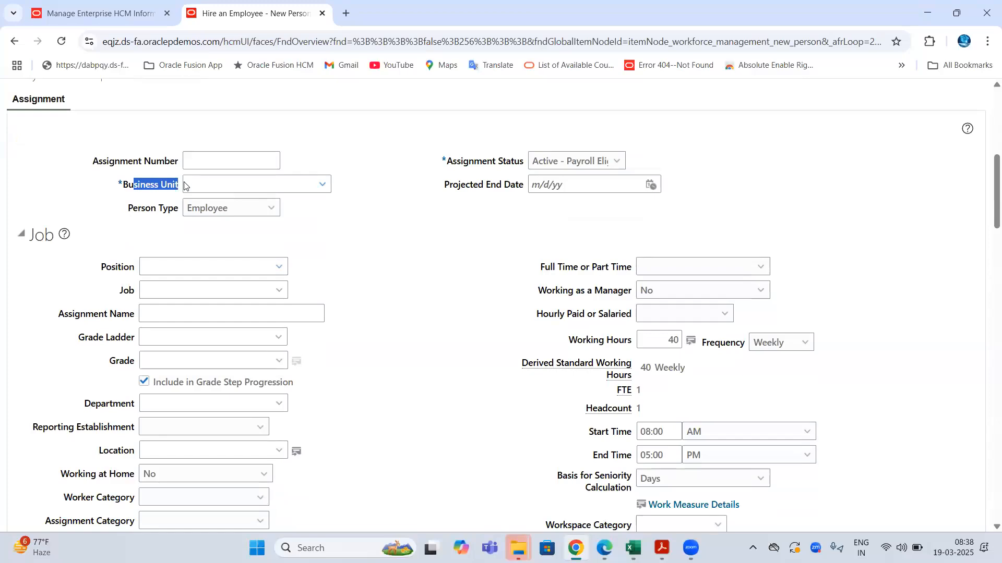
pyautogui.doubleClick(124, 269)
pyautogui.doubleClick(124, 291)
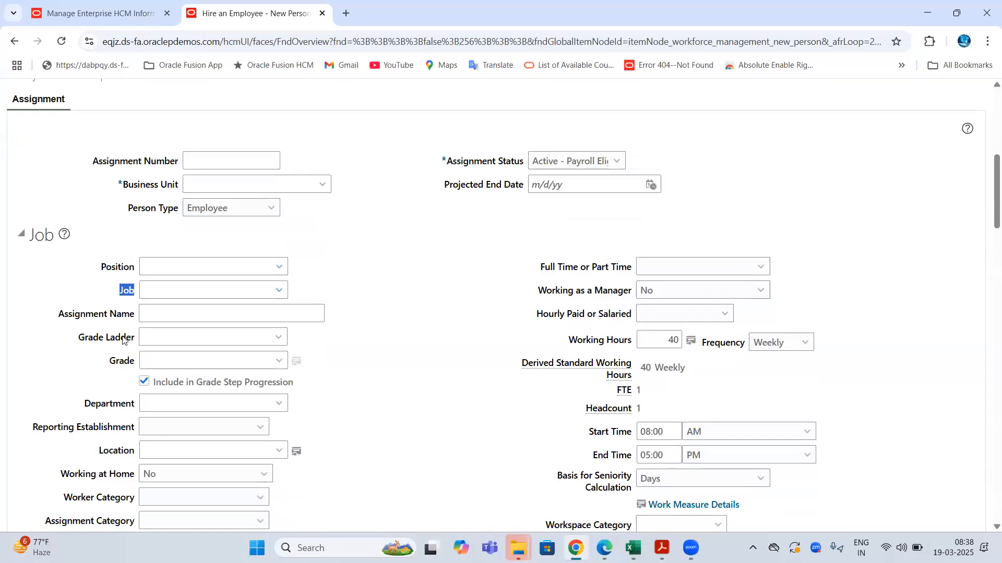
pyautogui.moveTo(93, 337); pyautogui.dragTo(124, 360)
pyautogui.moveTo(103, 403); pyautogui.dragTo(148, 405)
pyautogui.moveTo(103, 450); pyautogui.dragTo(152, 443)
# - Highlight Manager Details, Probation Period, Direct Reports and Payroll Details, then select Excel rows C90:C93
pyautogui.scroll(-18, 286, 337)
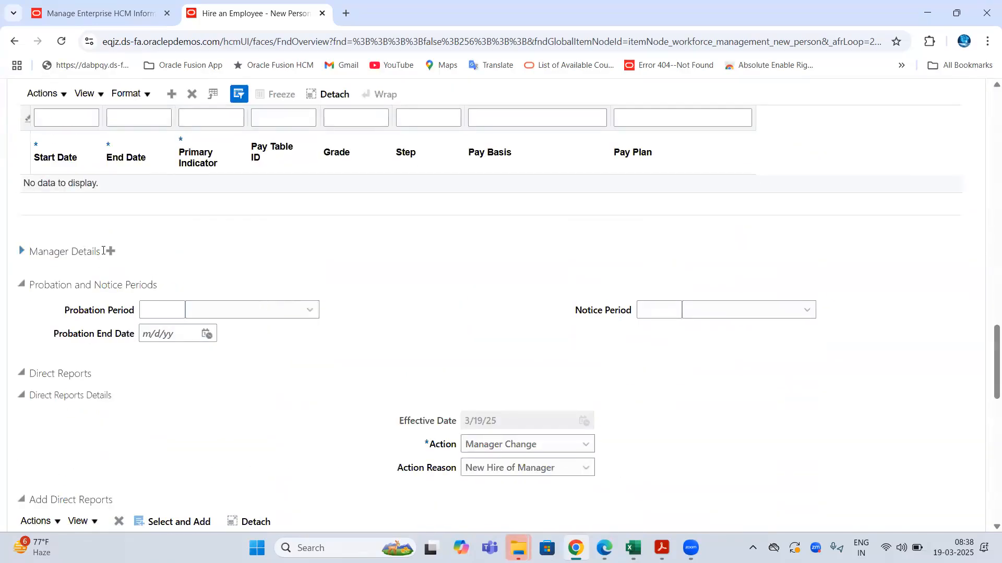
pyautogui.moveTo(103, 251); pyautogui.dragTo(33, 252)
pyautogui.click(159, 310)
pyautogui.moveTo(576, 311); pyautogui.dragTo(619, 312)
pyautogui.scroll(-3, 177, 319)
pyautogui.click(109, 238)
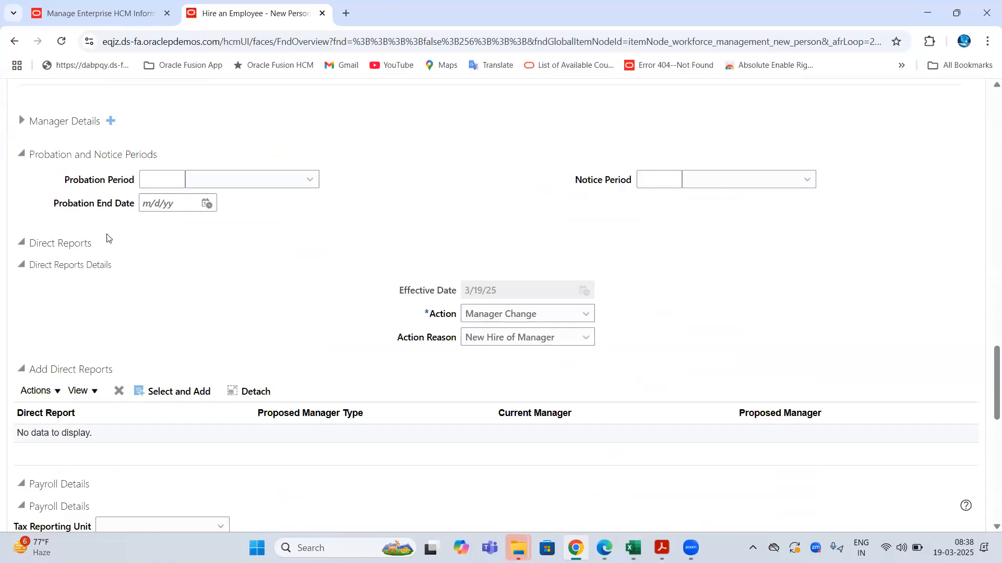
pyautogui.tripleClick(108, 238)
pyautogui.scroll(-3, 157, 343)
pyautogui.moveTo(34, 287); pyautogui.dragTo(107, 291)
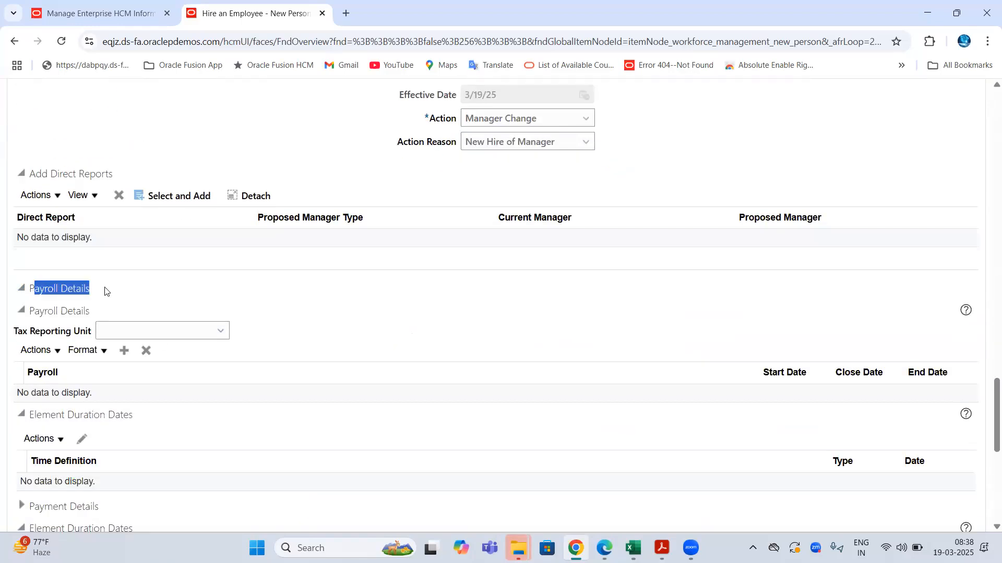
pyautogui.hotkey('alt', 'Tab')
pyautogui.moveTo(233, 383); pyautogui.dragTo(232, 420)
# - Select the 2 Tier Employment Model heading, the C73:C83 block and the C88:C93 block
pyautogui.click(212, 355)
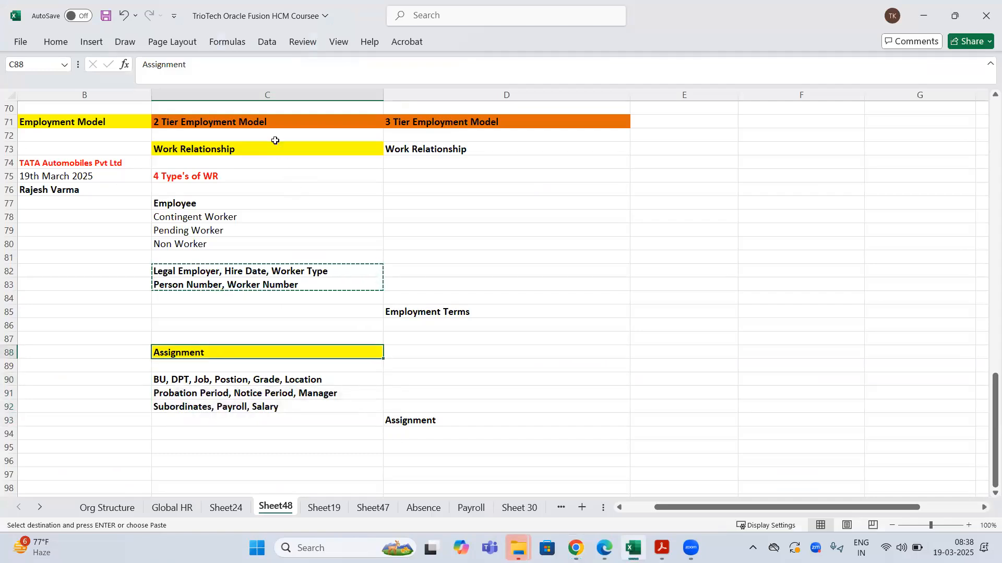
pyautogui.click(260, 123)
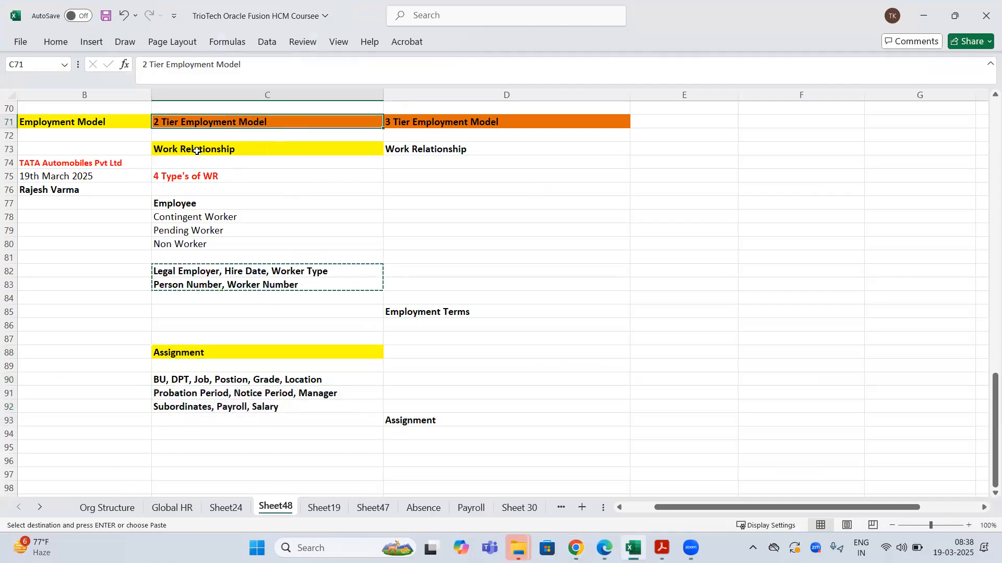
pyautogui.moveTo(199, 149); pyautogui.dragTo(209, 281)
pyautogui.moveTo(216, 352); pyautogui.dragTo(217, 421)
# - Look over the Manage Enterprise page, highlighting the word Enterprise in its title
pyautogui.click(575, 547)
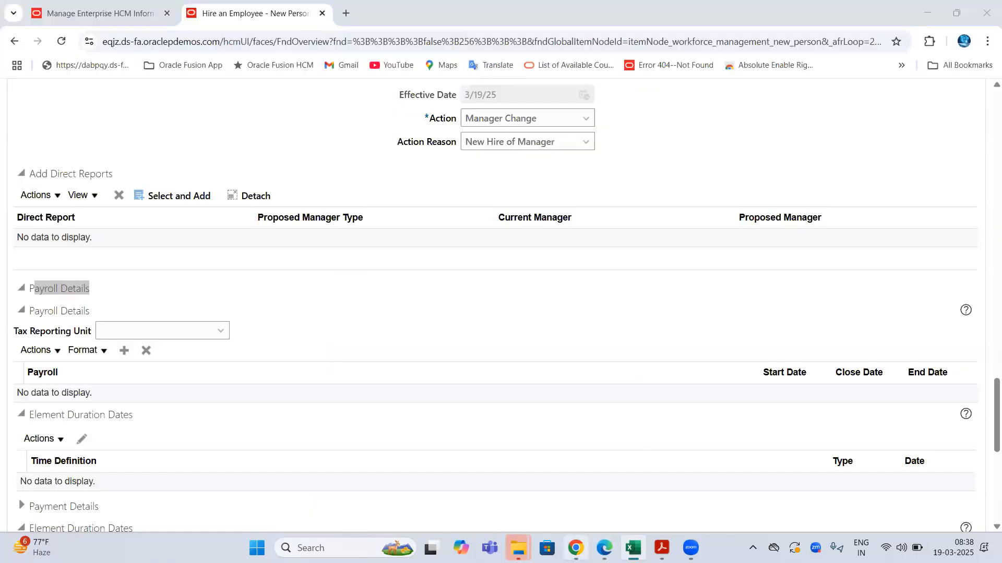
pyautogui.click(121, 39)
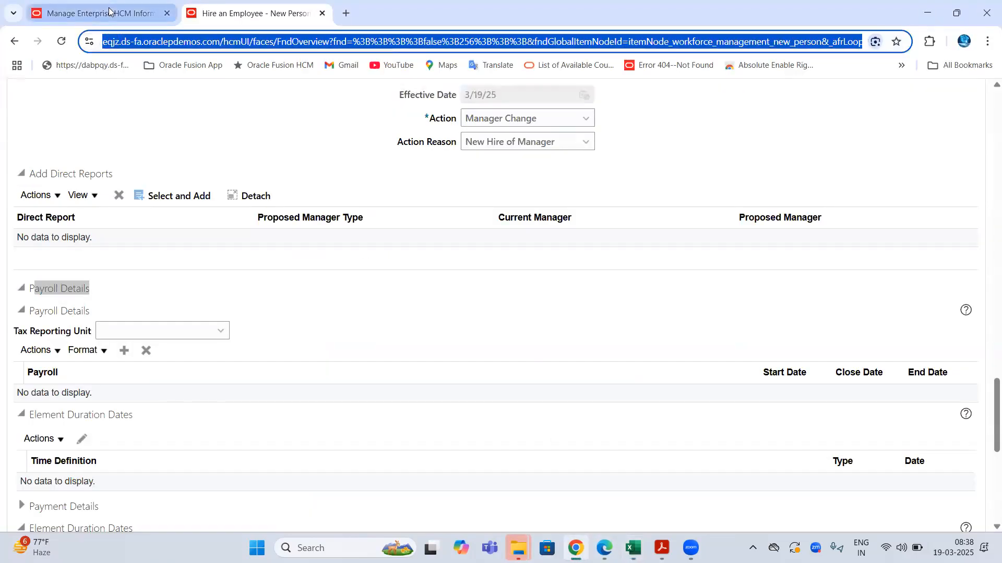
pyautogui.click(99, 13)
pyautogui.doubleClick(120, 137)
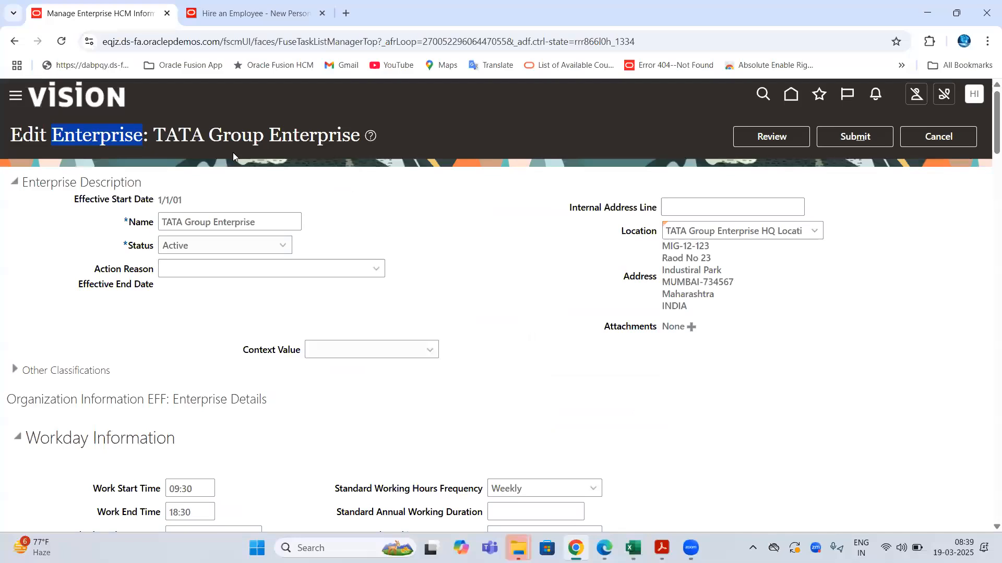
pyautogui.scroll(-5, 179, 327)
pyautogui.moveTo(129, 321); pyautogui.dragTo(227, 324)
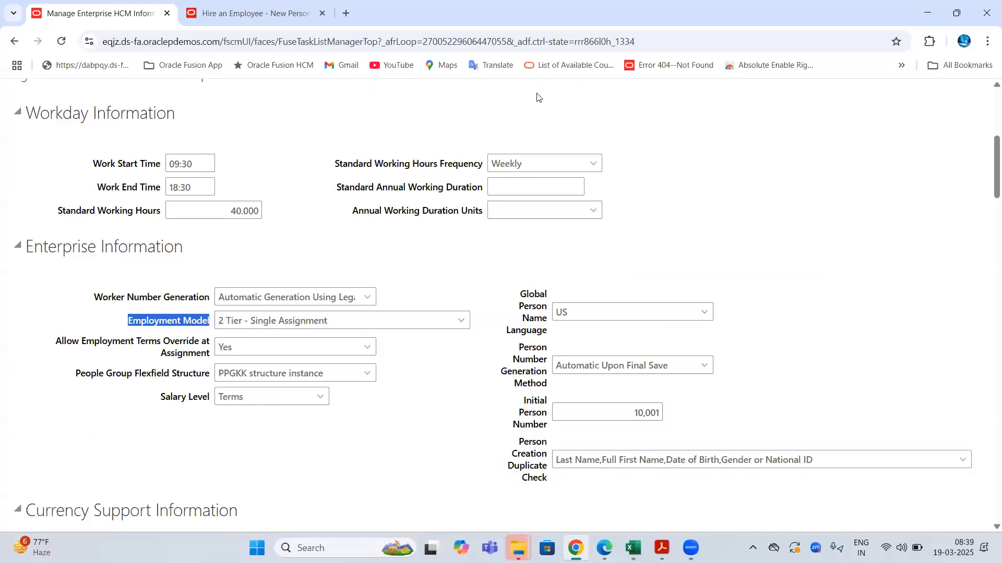
# - Review the Hire an Employee Employment Information step and its Work Relationship Details section
pyautogui.click(245, 13)
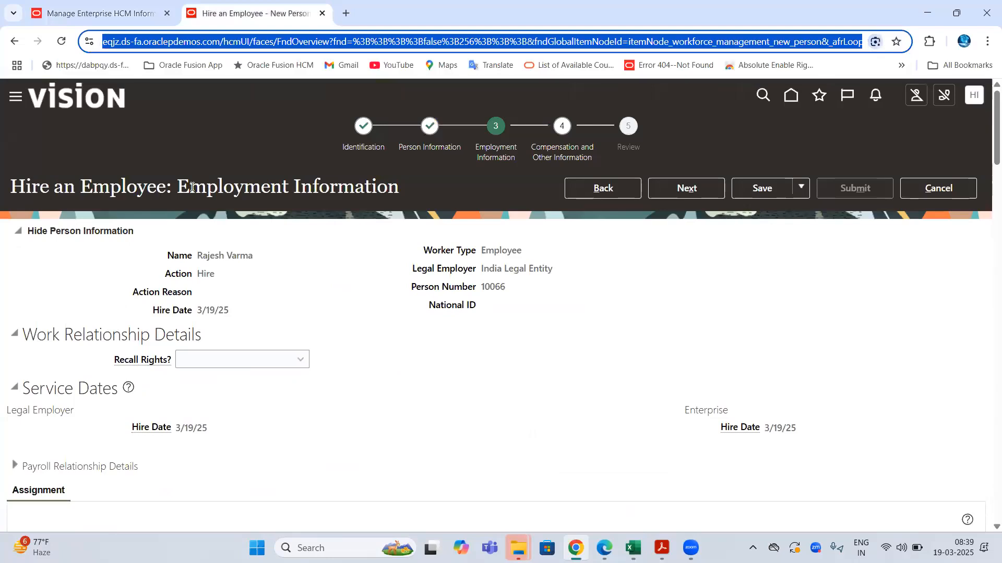
pyautogui.moveTo(190, 186); pyautogui.dragTo(400, 188)
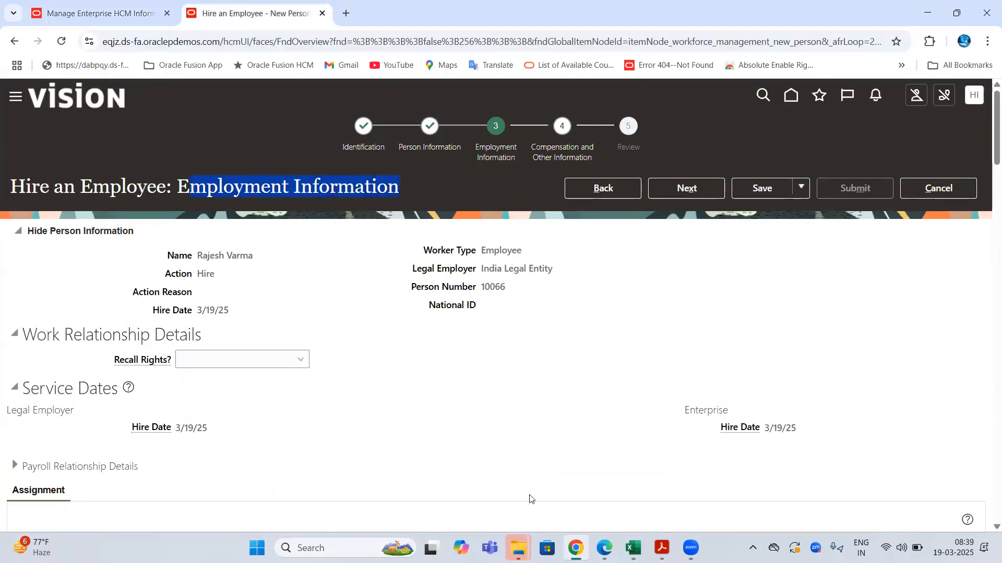
pyautogui.scroll(-5, 374, 259)
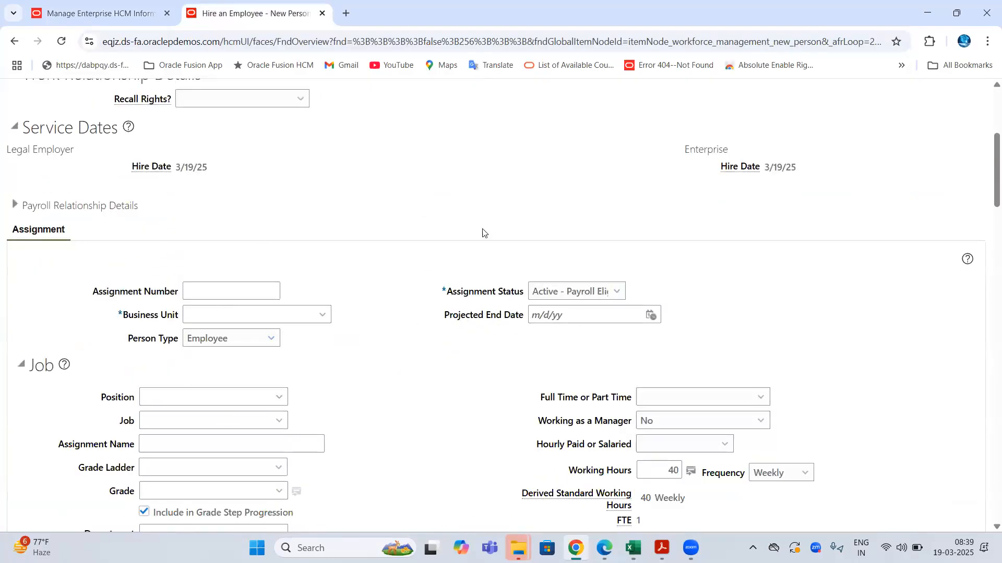
pyautogui.scroll(5, 483, 234)
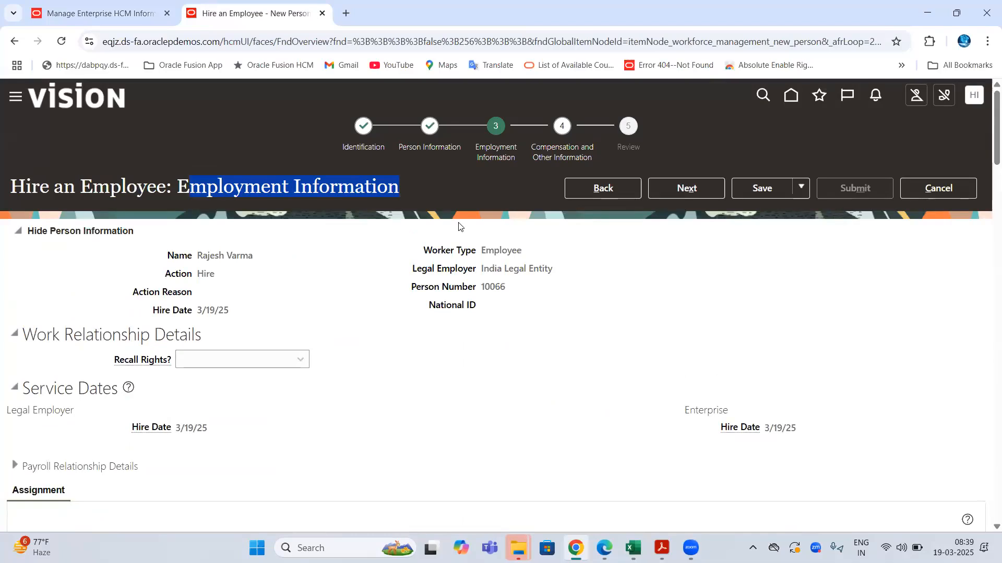
pyautogui.scroll(-2, 281, 226)
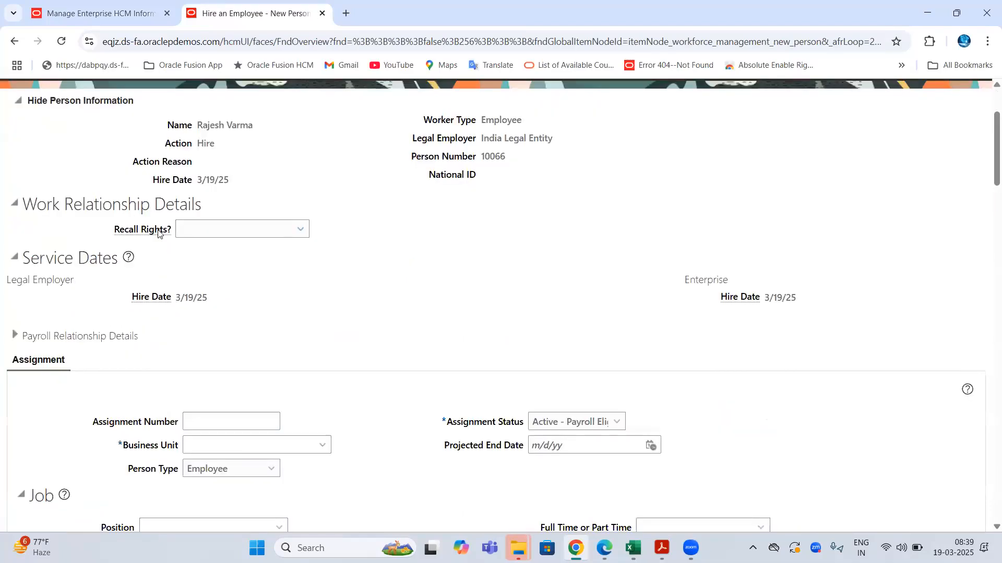
pyautogui.moveTo(25, 204); pyautogui.dragTo(235, 206)
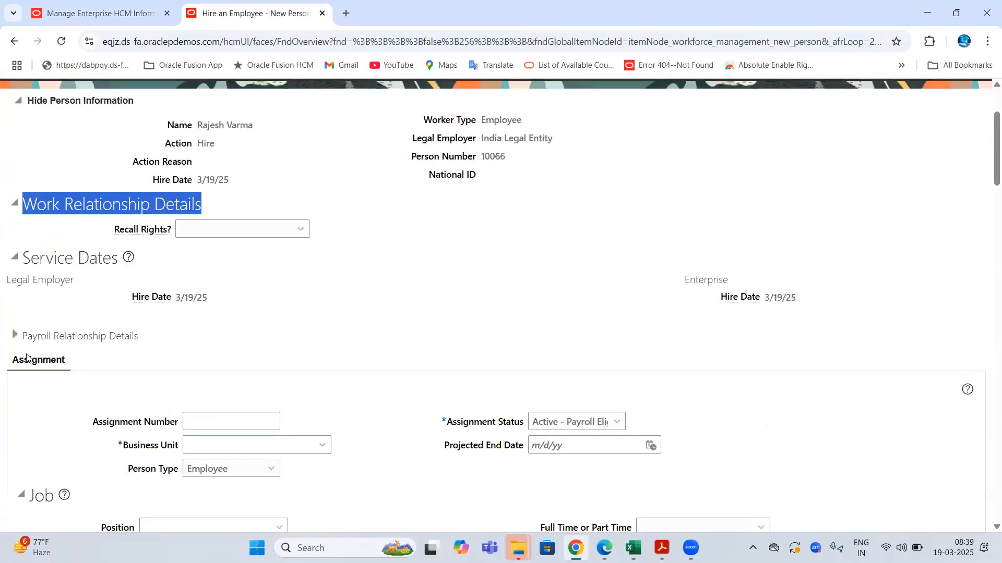
pyautogui.scroll(-3, 245, 292)
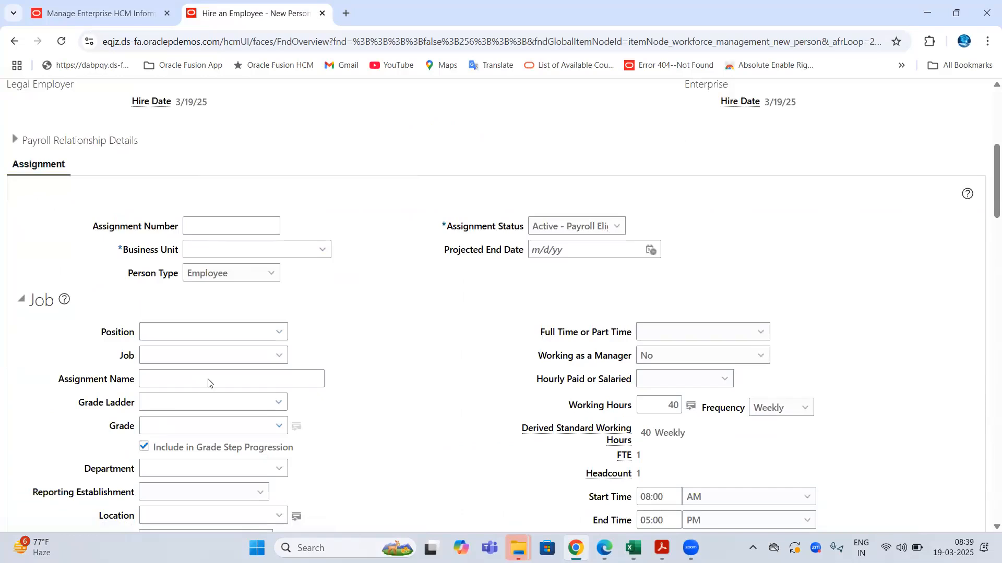
pyautogui.scroll(4, 256, 333)
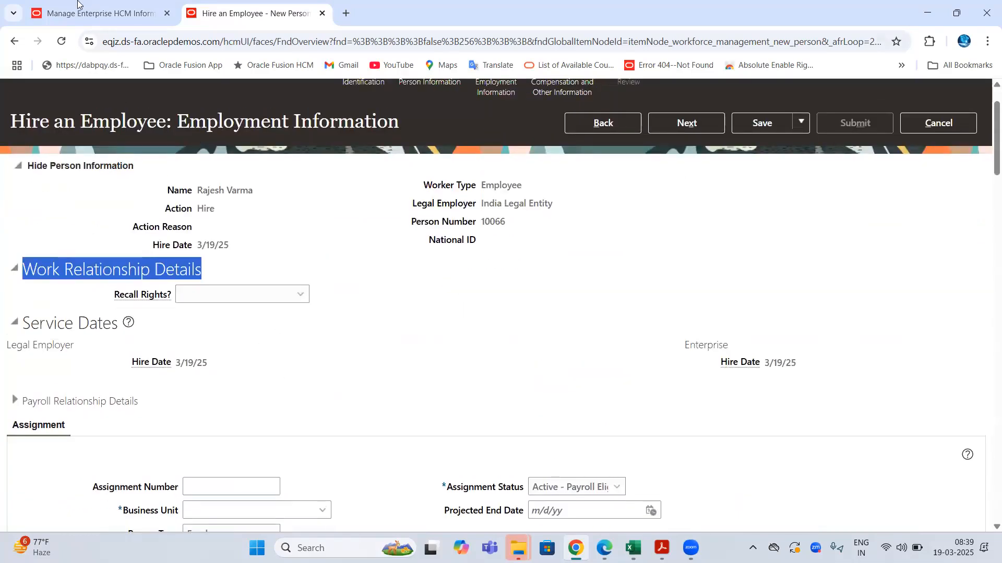
pyautogui.click(87, 14)
pyautogui.click(244, 15)
# - Copy the work relationship notes C75:C83 into D75 of the 3 Tier column
pyautogui.click(632, 548)
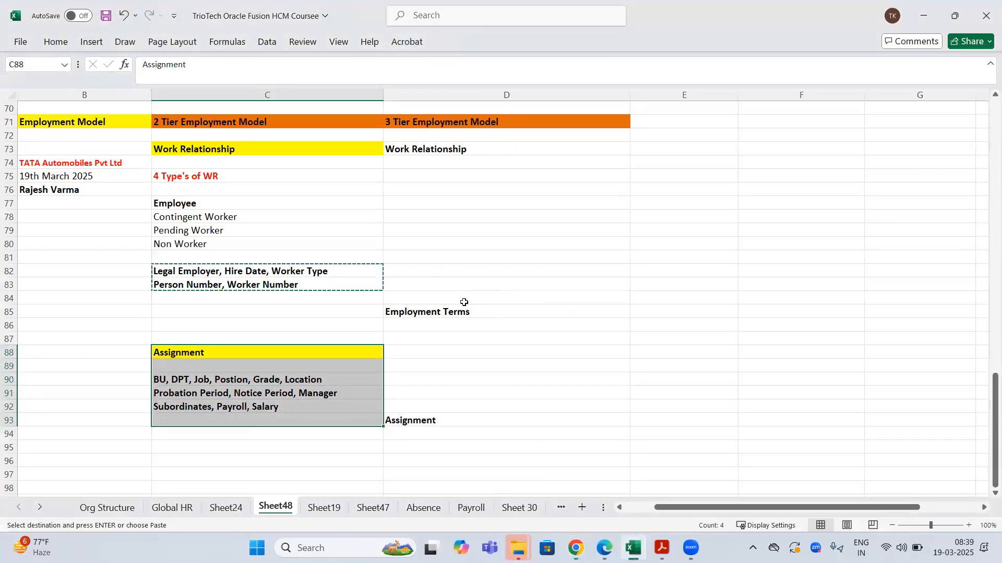
pyautogui.click(444, 316)
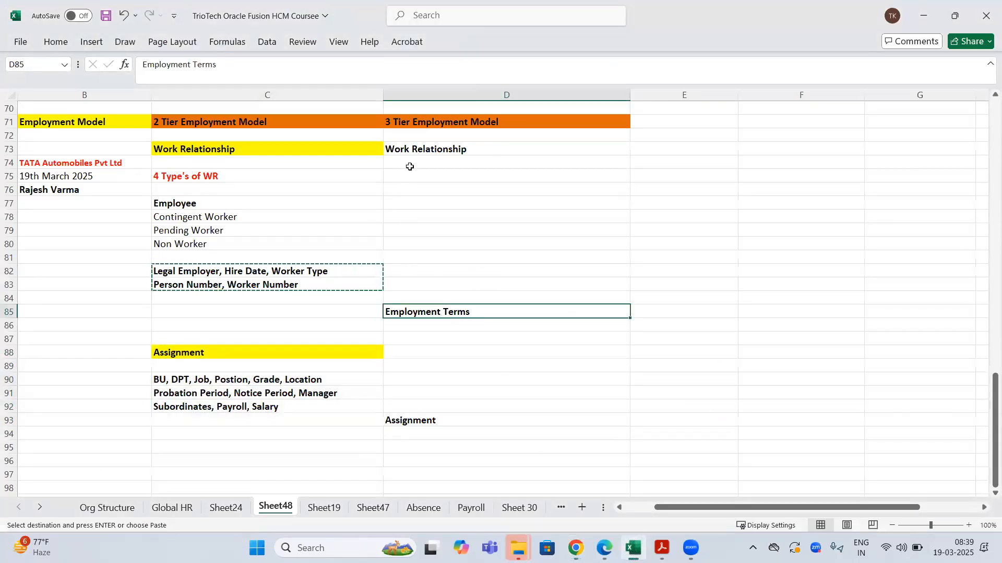
pyautogui.moveTo(225, 175); pyautogui.dragTo(261, 284)
pyautogui.hotkey('ctrl', 'c')
pyautogui.click(449, 177)
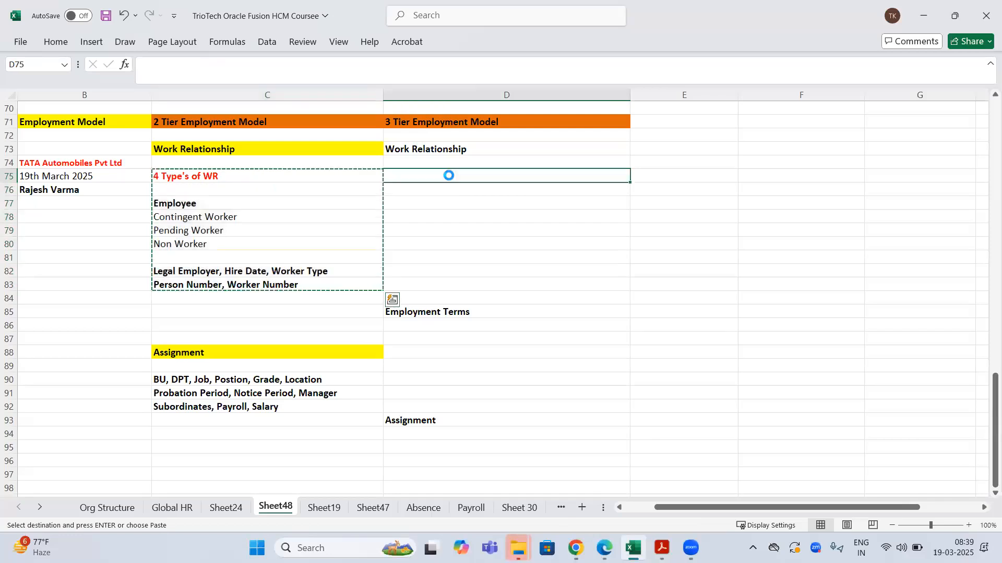
pyautogui.hotkey('ctrl', 'v')
# - Copy the assignment attributes C90:C92 into D95:D97 under the 3-tier Assignment heading
pyautogui.click(259, 379)
pyautogui.moveTo(259, 407); pyautogui.dragTo(266, 407)
pyautogui.hotkey('ctrl', 'c')
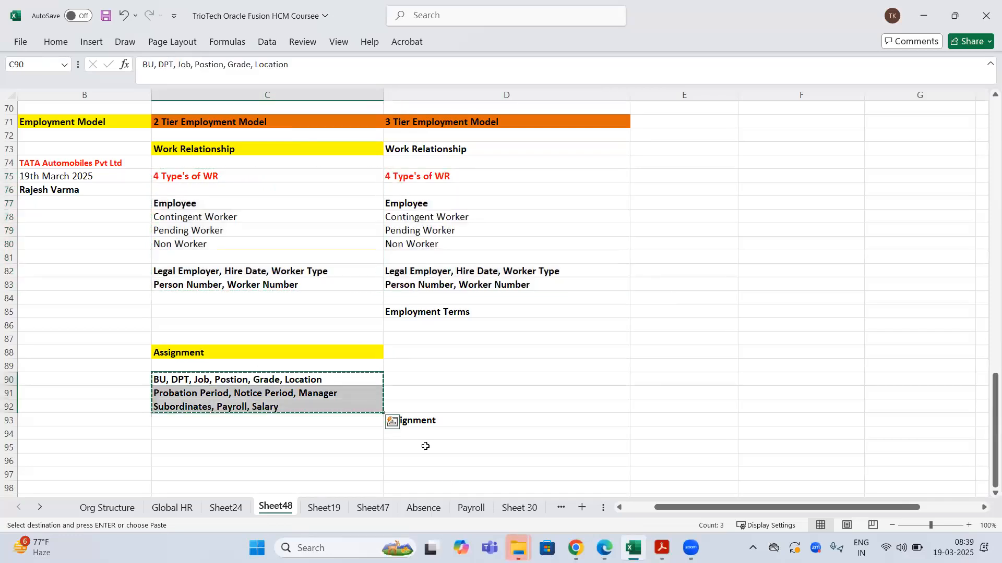
pyautogui.click(423, 445)
pyautogui.hotkey('ctrl', 'v')
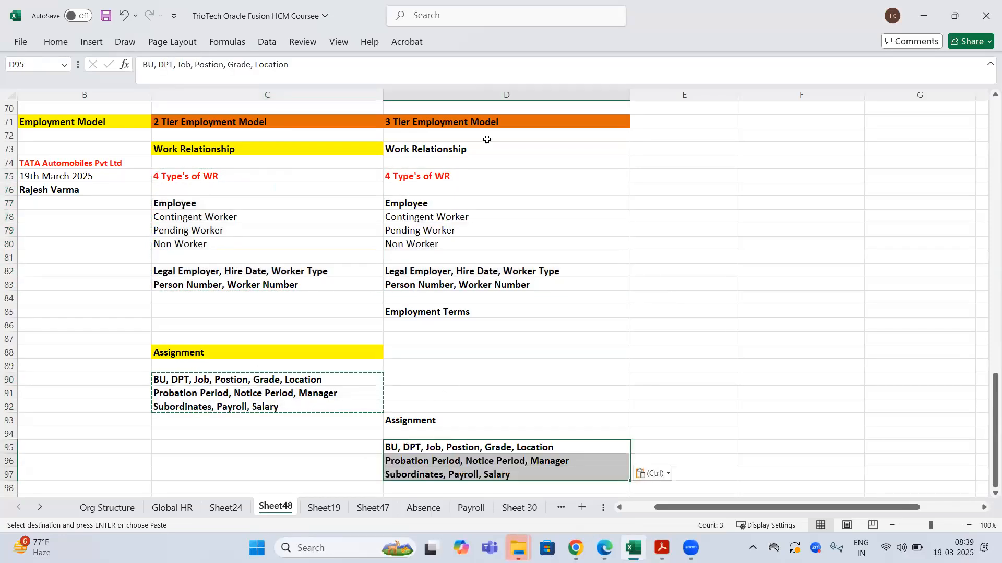
# - Fill the 3-tier Work Relationship, Assignment and Employment Terms headings with yellow
pyautogui.click(438, 149)
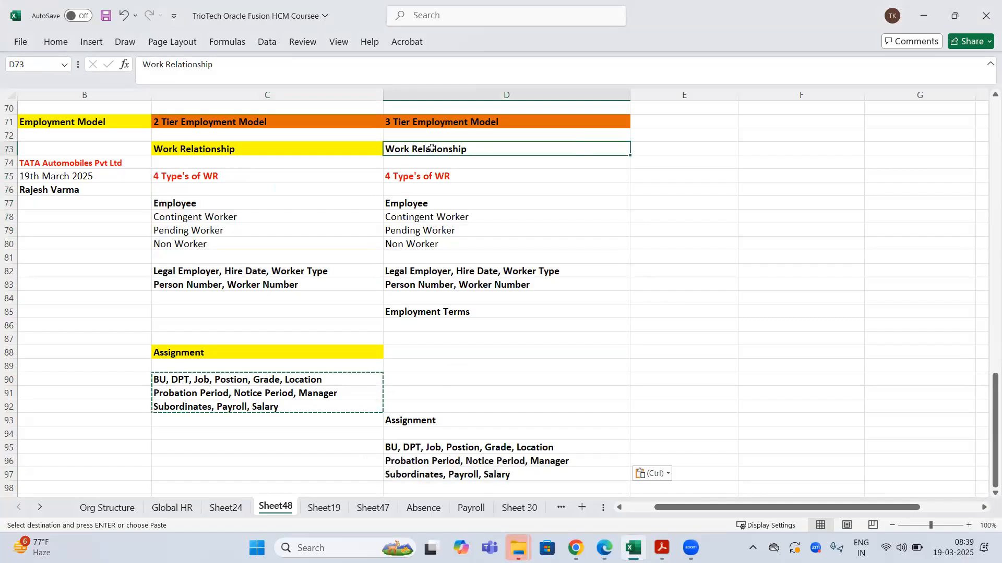
pyautogui.rightClick(438, 149)
pyautogui.click(490, 97)
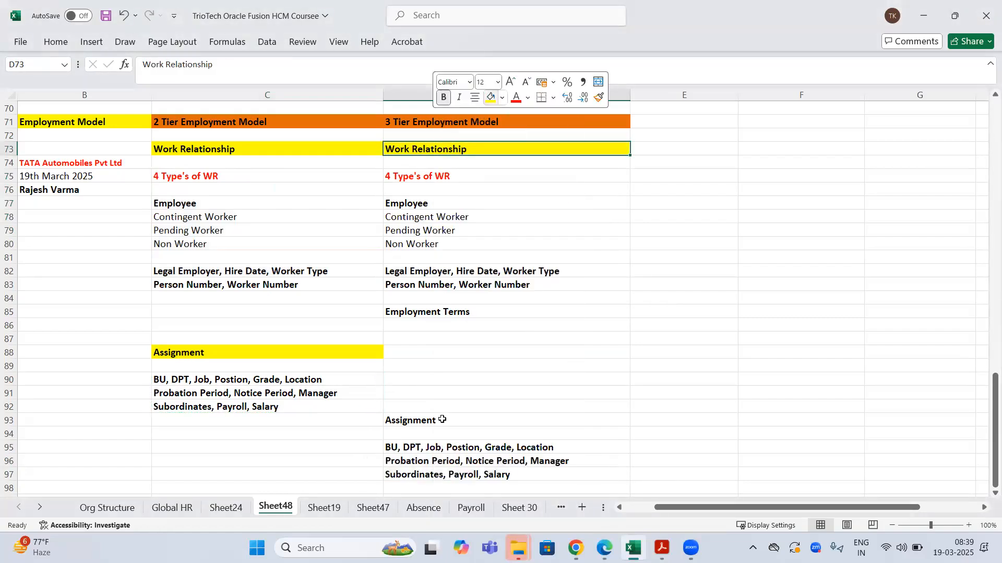
pyautogui.click(441, 420)
pyautogui.rightClick(440, 420)
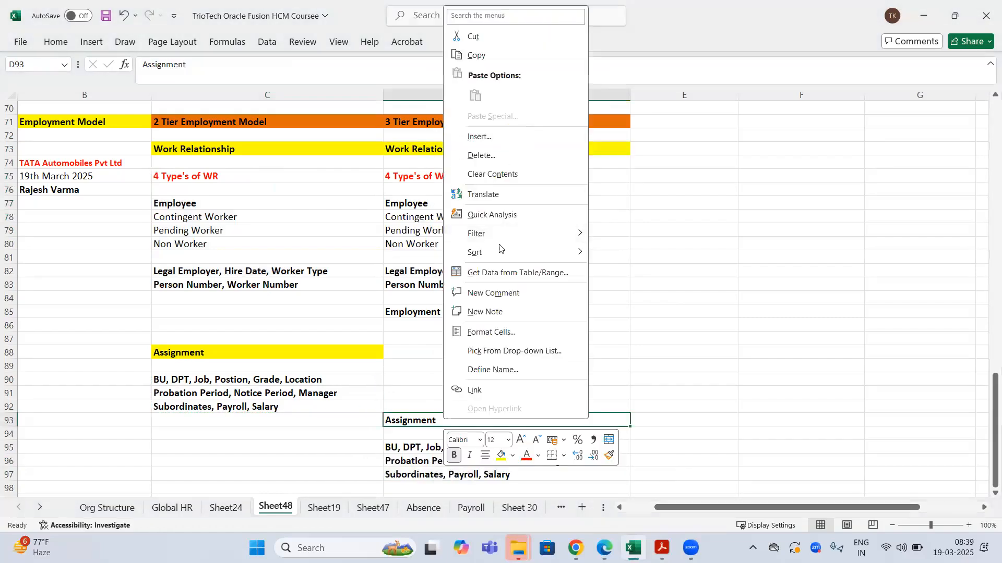
pyautogui.click(500, 461)
pyautogui.click(438, 313)
pyautogui.rightClick(439, 313)
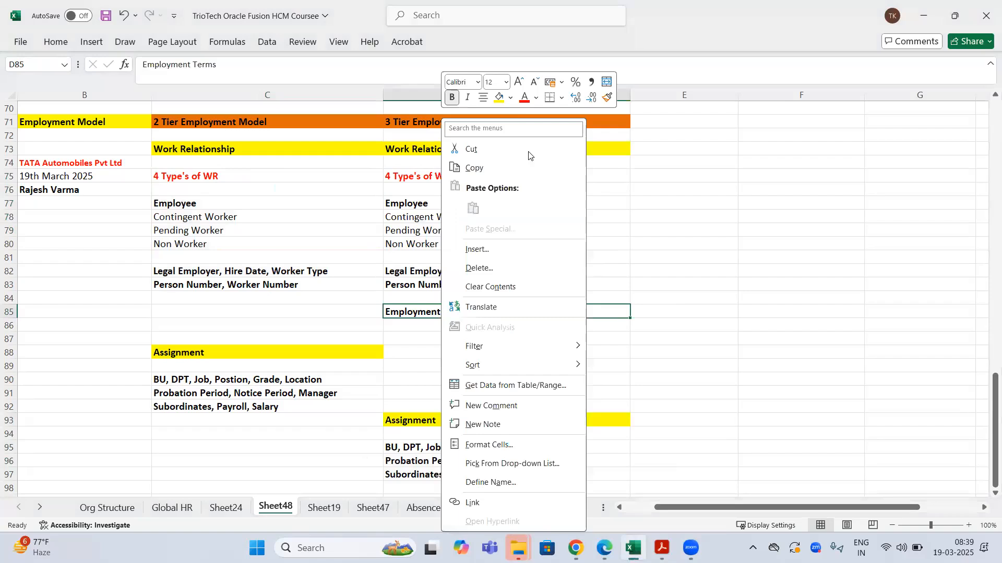
pyautogui.click(497, 97)
# - Copy the assignment attributes D95:D97 into D86 under Employment Terms
pyautogui.moveTo(460, 448); pyautogui.dragTo(472, 473)
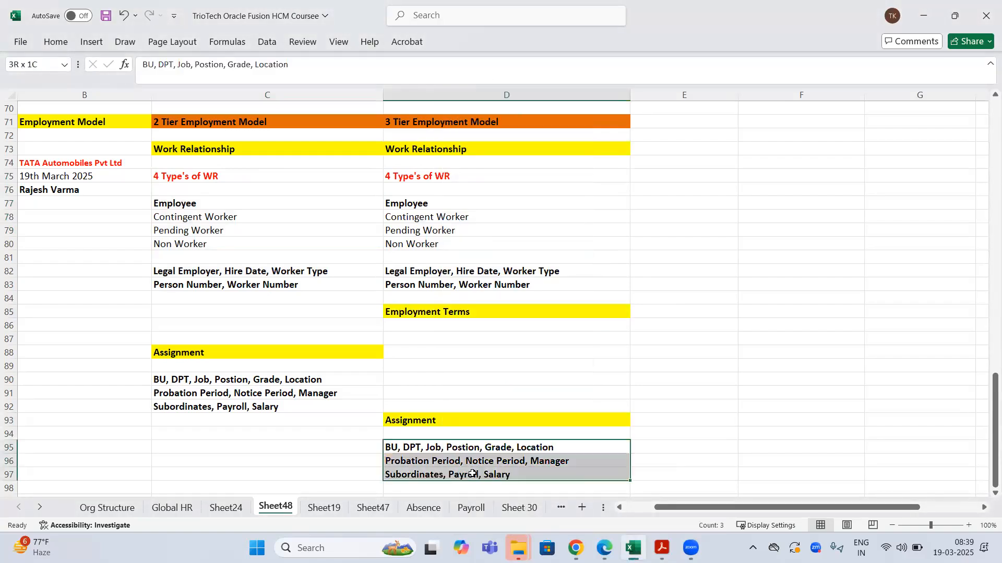
pyautogui.hotkey('ctrl', 'c')
pyautogui.click(466, 327)
pyautogui.hotkey('ctrl', 'v')
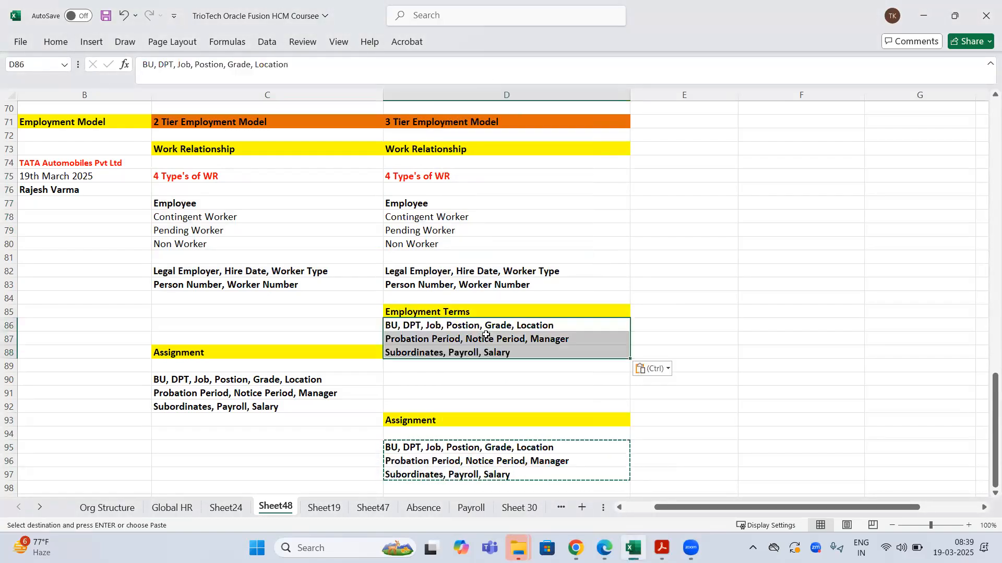
# - Append ', Contract' to the Subordinates, Payroll, Salary line in D88 and save the workbook
pyautogui.doubleClick(531, 348)
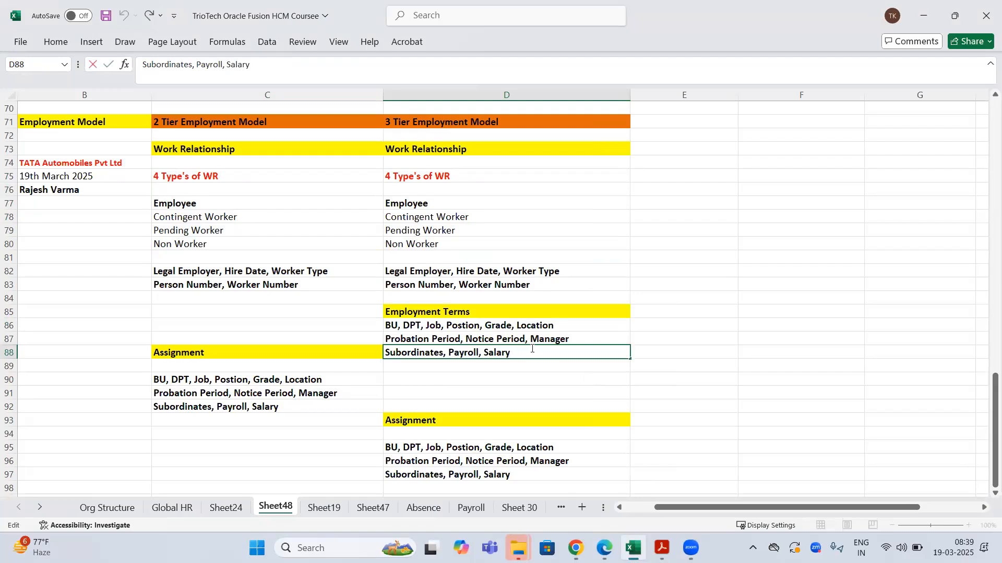
pyautogui.write(', Contracts')
pyautogui.press('BackSpace')
pyautogui.press('Return')
pyautogui.hotkey('ctrl', 's')
# - Check the finished Employment Terms block D85:D88 and the 3 Tier Employment Model heading
pyautogui.moveTo(493, 315); pyautogui.dragTo(499, 353)
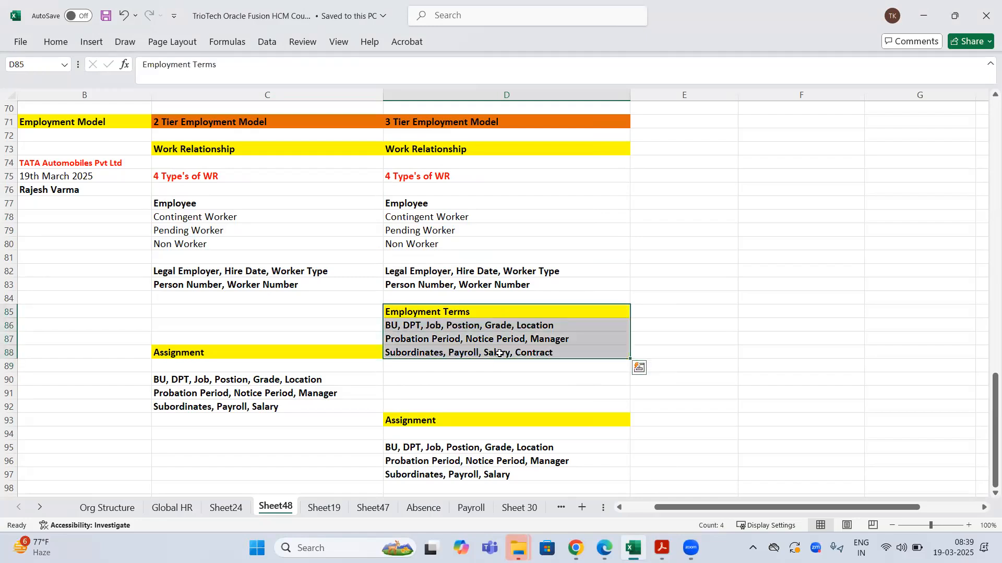
pyautogui.click(662, 226)
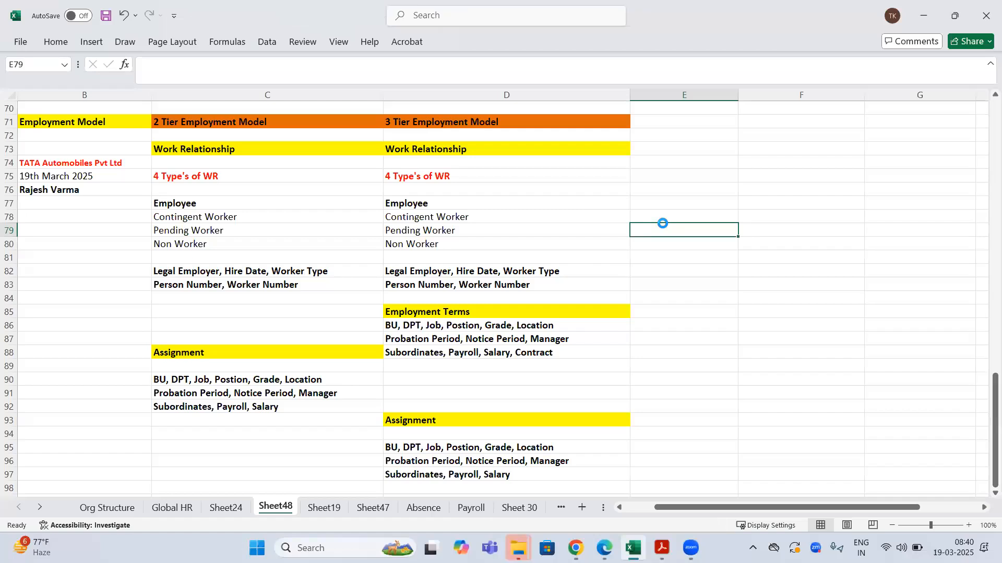
pyautogui.click(500, 120)
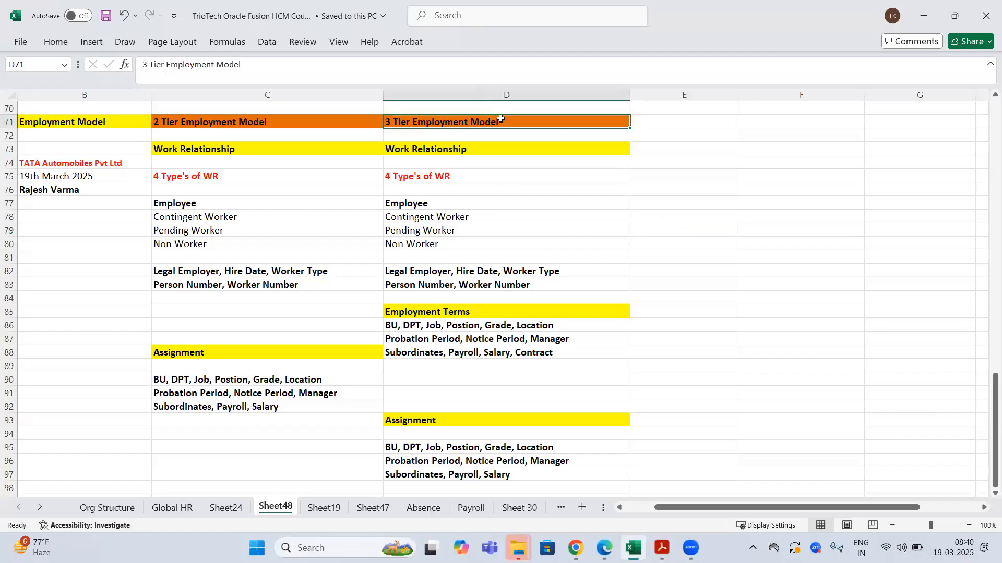
pyautogui.click(713, 200)
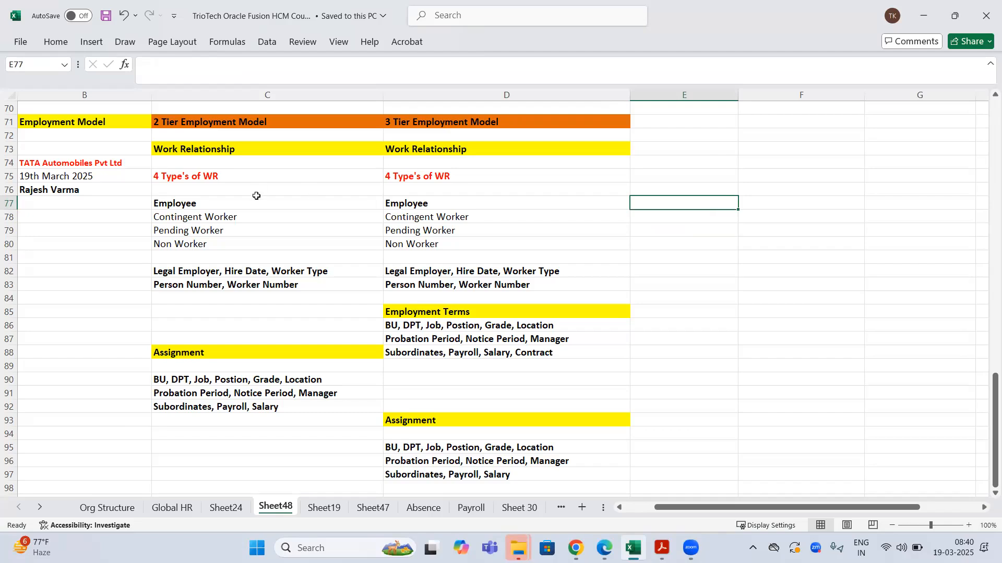
# - Review the Employment Terms block D85:D89 under the 3 Tier heading, then return to the Hire an Employee page
pyautogui.click(219, 214)
pyautogui.moveTo(457, 307); pyautogui.dragTo(459, 365)
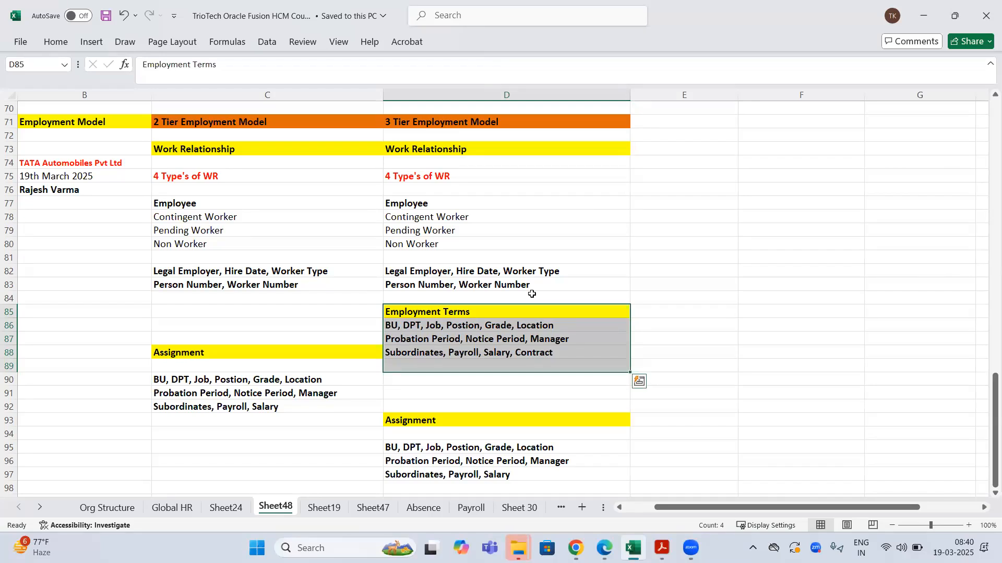
pyautogui.click(632, 218)
pyautogui.click(449, 124)
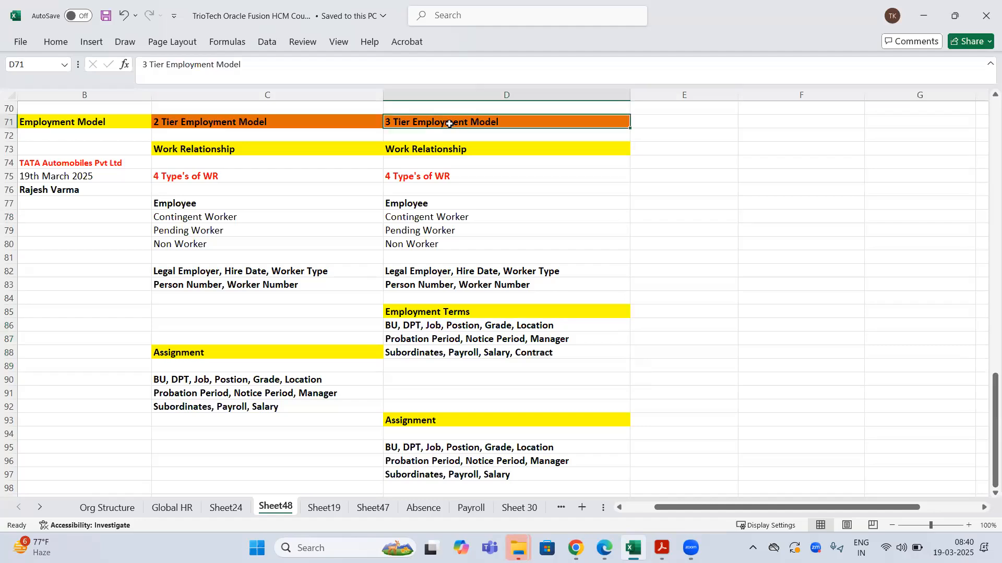
pyautogui.click(575, 548)
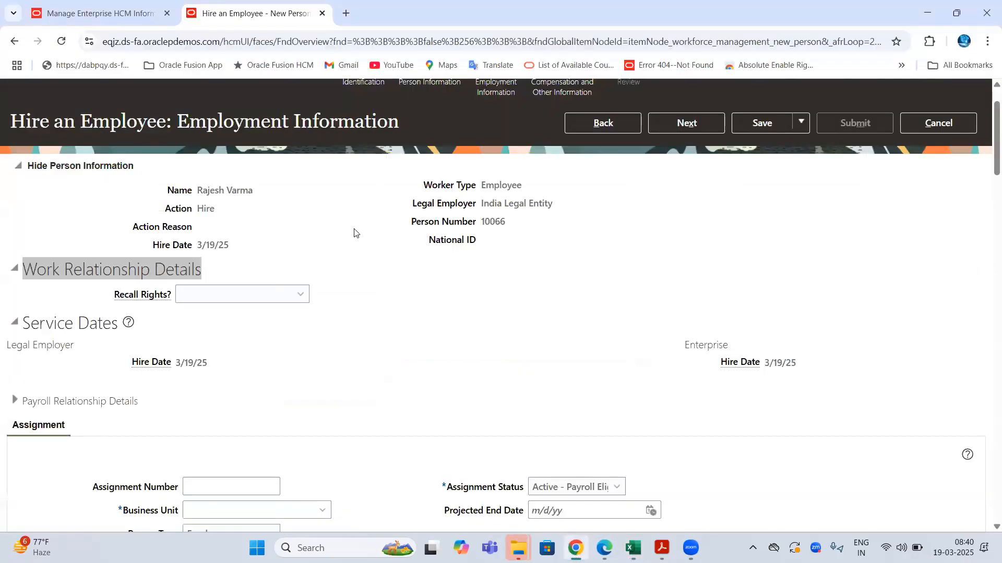
# - Scan the Employment Information page, highlighting its work relationship and assignment section titles
pyautogui.scroll(1, 353, 232)
pyautogui.moveTo(192, 186); pyautogui.dragTo(422, 195)
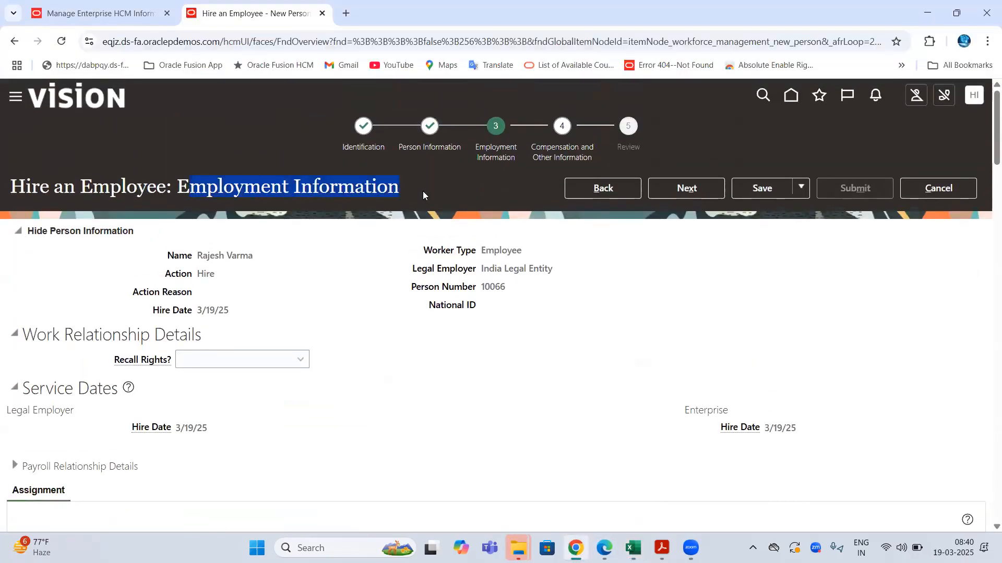
pyautogui.moveTo(22, 336); pyautogui.dragTo(191, 334)
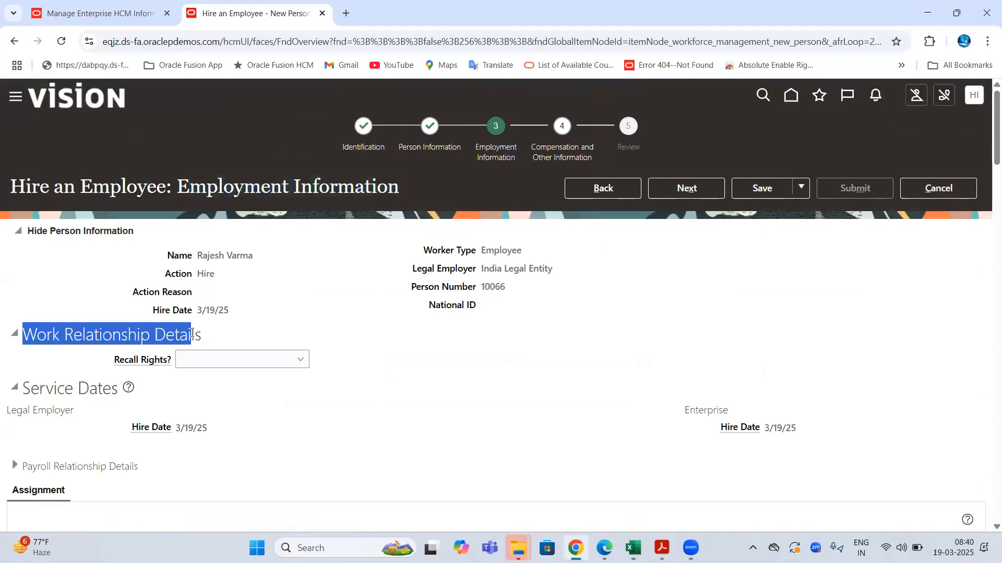
pyautogui.scroll(-3, 56, 318)
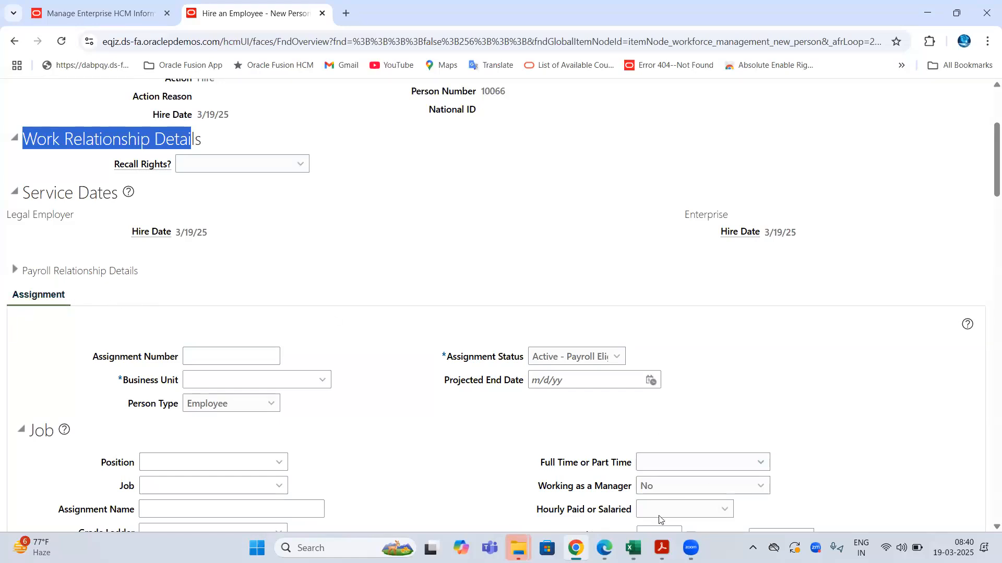
# - Back in Excel, mark the 3 Tier assignment attributes and the Employment Terms block
pyautogui.click(633, 548)
pyautogui.moveTo(427, 448); pyautogui.dragTo(431, 478)
pyautogui.click(441, 312)
pyautogui.moveTo(444, 353); pyautogui.dragTo(441, 361)
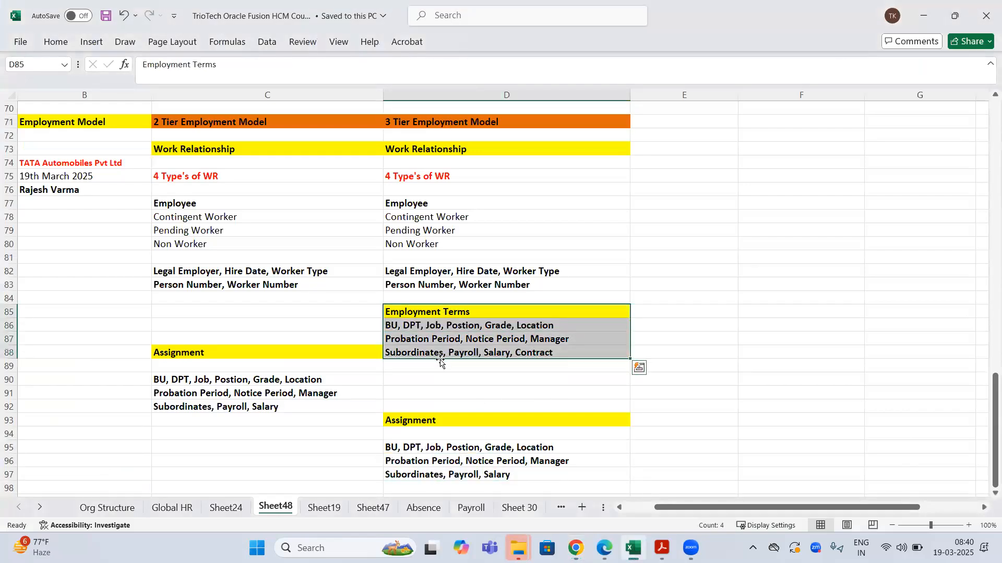
# - Mark the 3 Tier assignment attribute list, then scan the Hire an Employee page's fields
pyautogui.moveTo(448, 446); pyautogui.dragTo(449, 488)
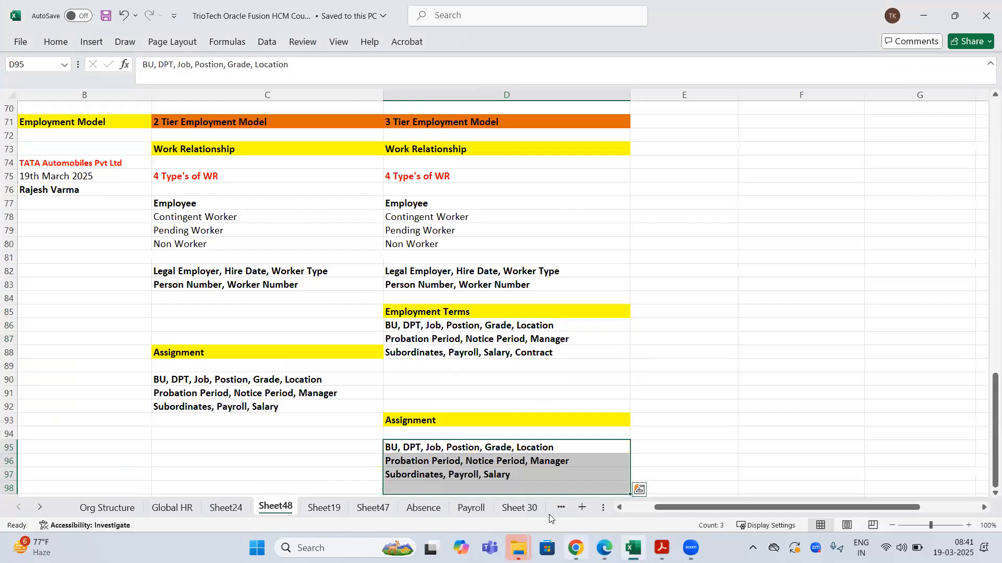
pyautogui.click(575, 548)
pyautogui.scroll(-5, 107, 305)
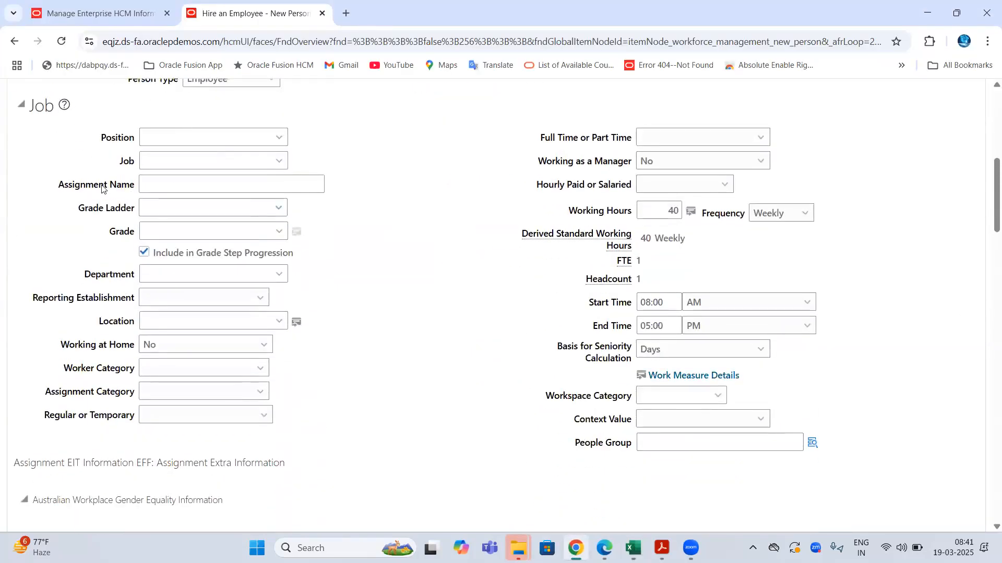
pyautogui.scroll(3, 102, 188)
pyautogui.moveTo(84, 209); pyautogui.dragTo(719, 445)
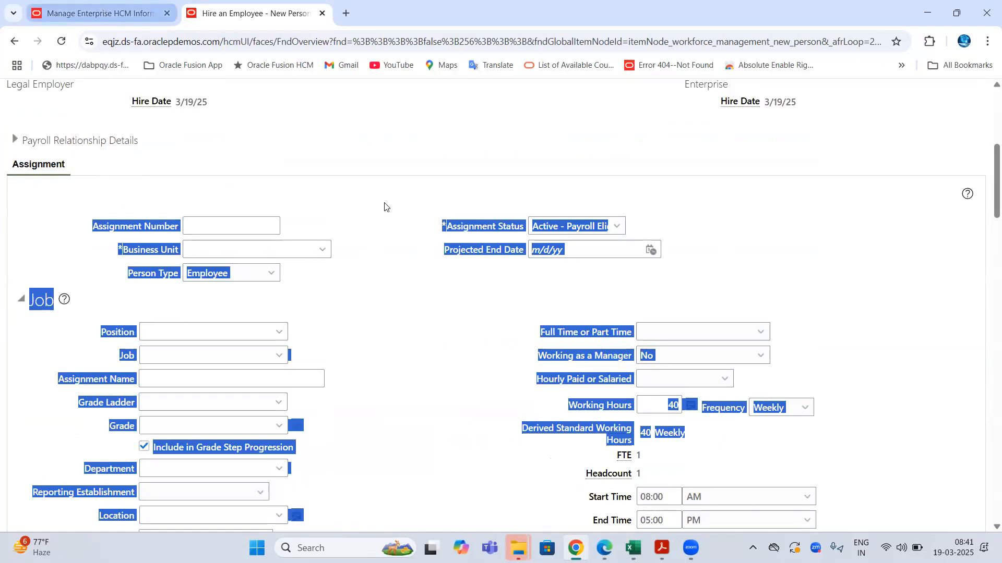
# - Mark the whole 3 Tier Employment Model notes and its Employment Terms block
pyautogui.click(633, 548)
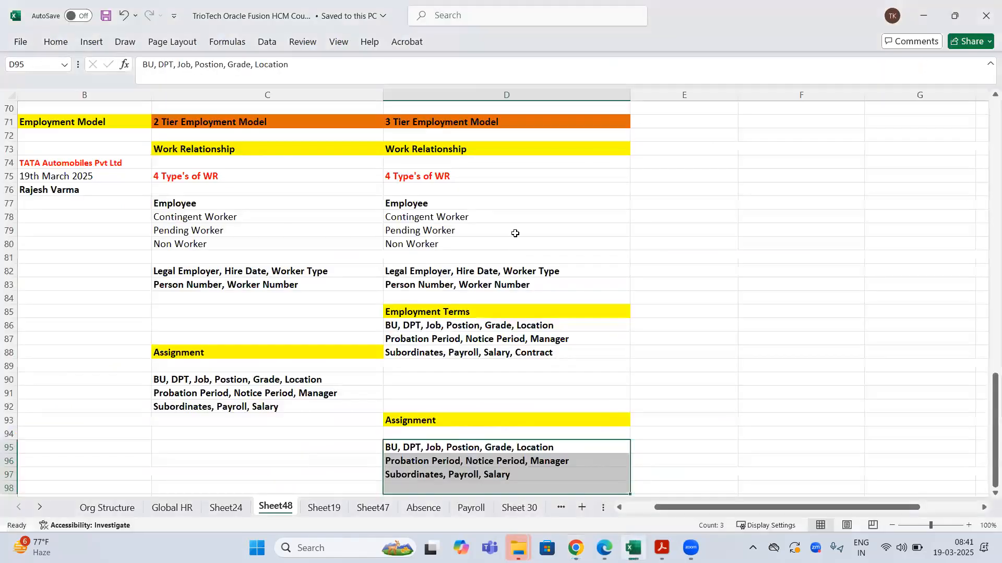
pyautogui.moveTo(473, 121); pyautogui.dragTo(505, 473)
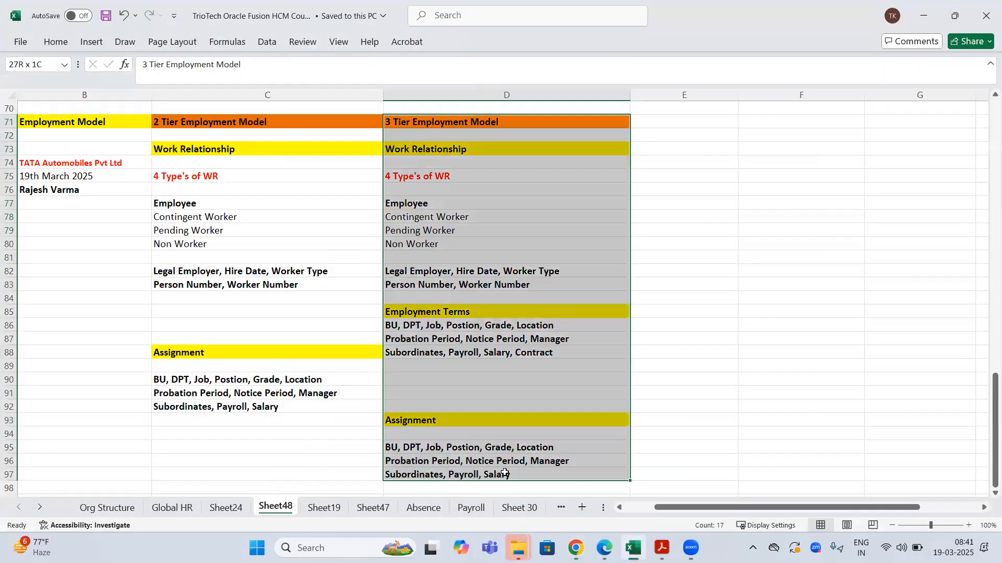
pyautogui.click(544, 347)
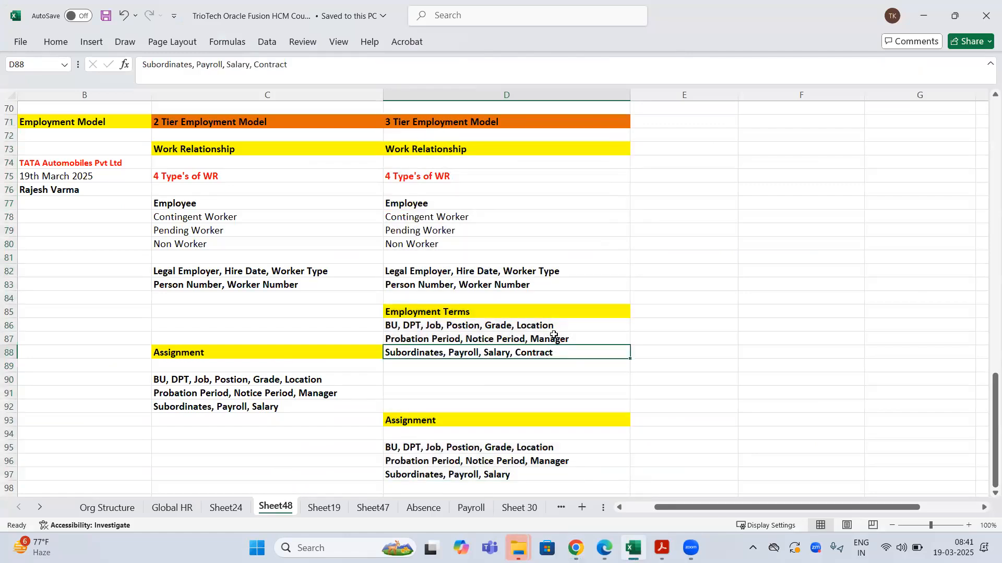
pyautogui.moveTo(534, 312); pyautogui.dragTo(543, 354)
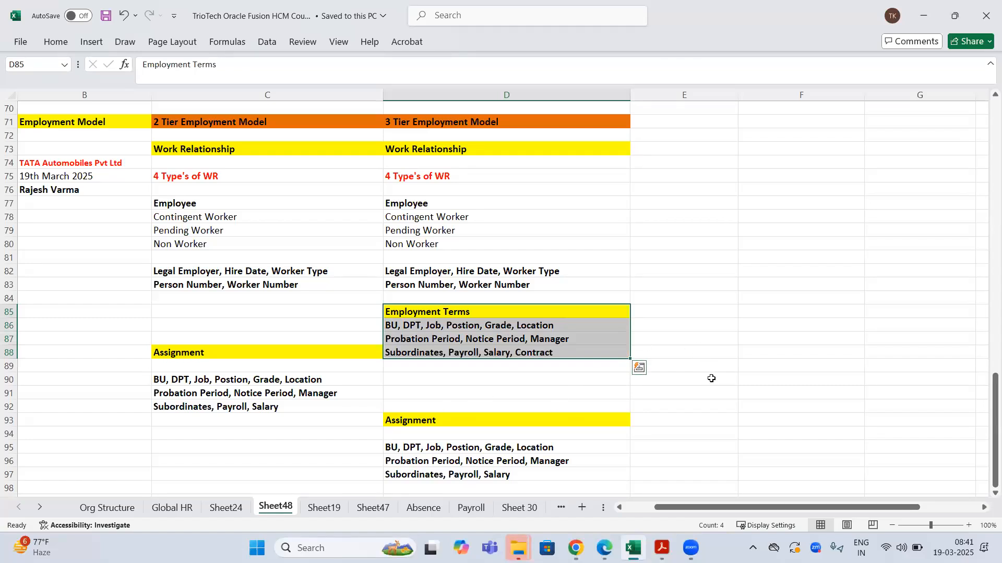
pyautogui.click(461, 122)
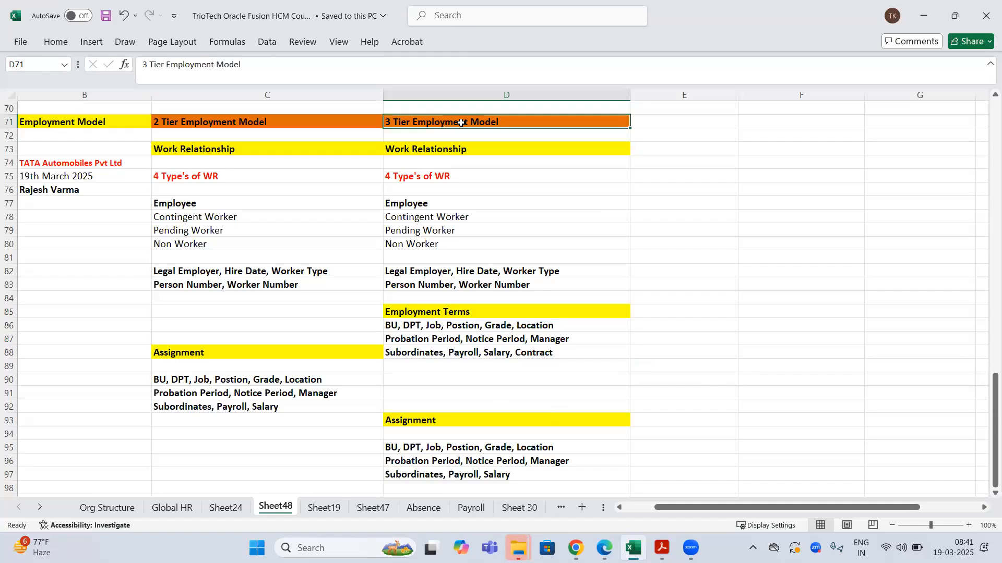
# - Compare the 3 Tier column D with the 2 Tier column C, highlighting Contract in the terms line
pyautogui.click(474, 95)
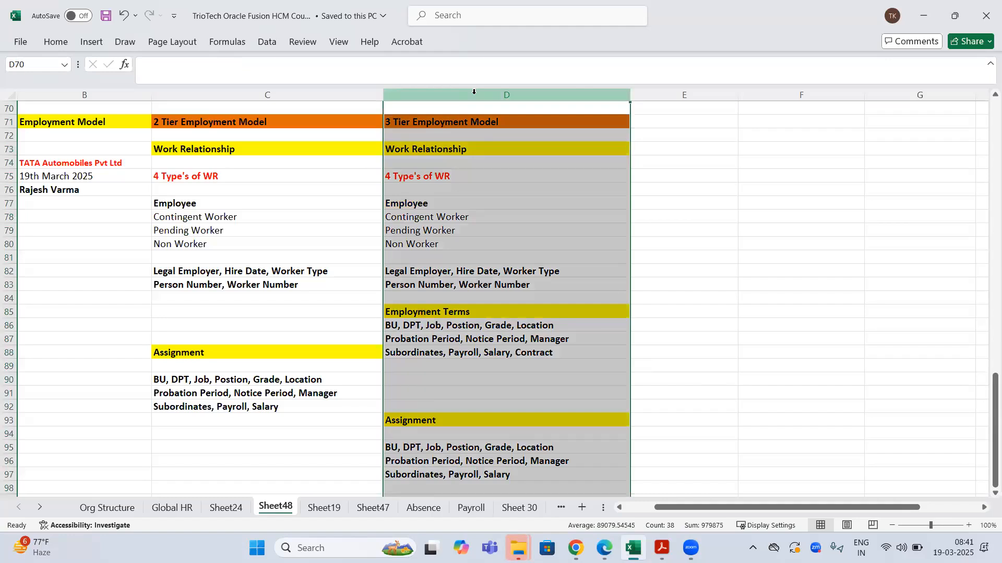
pyautogui.click(268, 90)
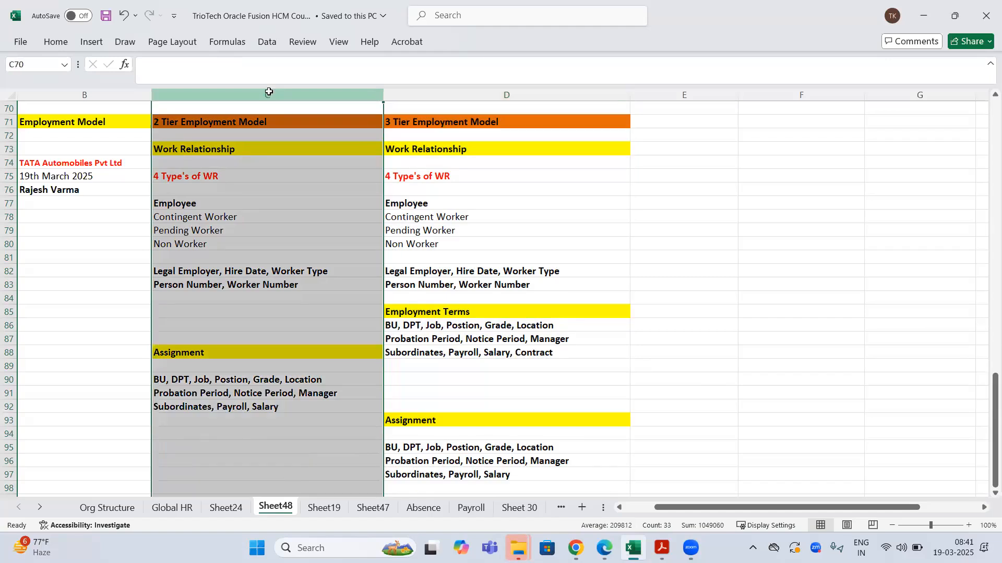
pyautogui.click(486, 329)
pyautogui.doubleClick(565, 353)
pyautogui.moveTo(565, 352); pyautogui.dragTo(517, 353)
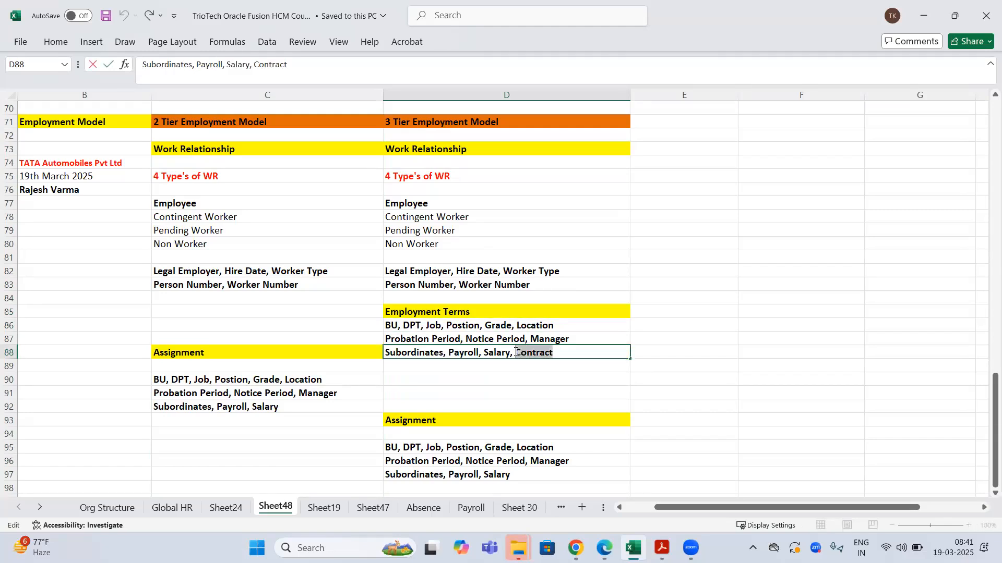
pyautogui.click(222, 353)
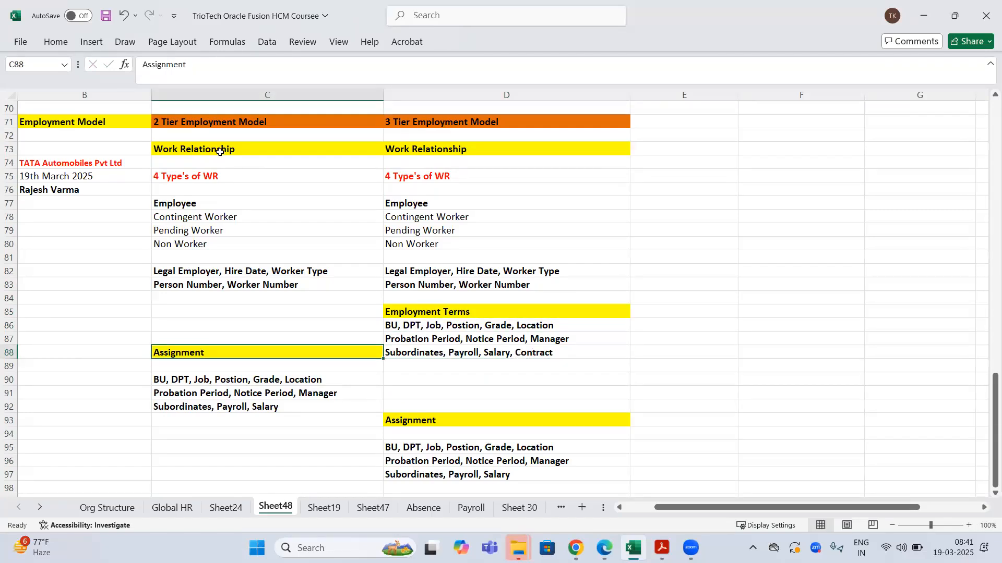
# - Mark the 2 Tier Employment Model notes and save the workbook before switching to the browser
pyautogui.moveTo(238, 121); pyautogui.dragTo(265, 410)
pyautogui.hotkey('ctrl', 's')
pyautogui.click(302, 122)
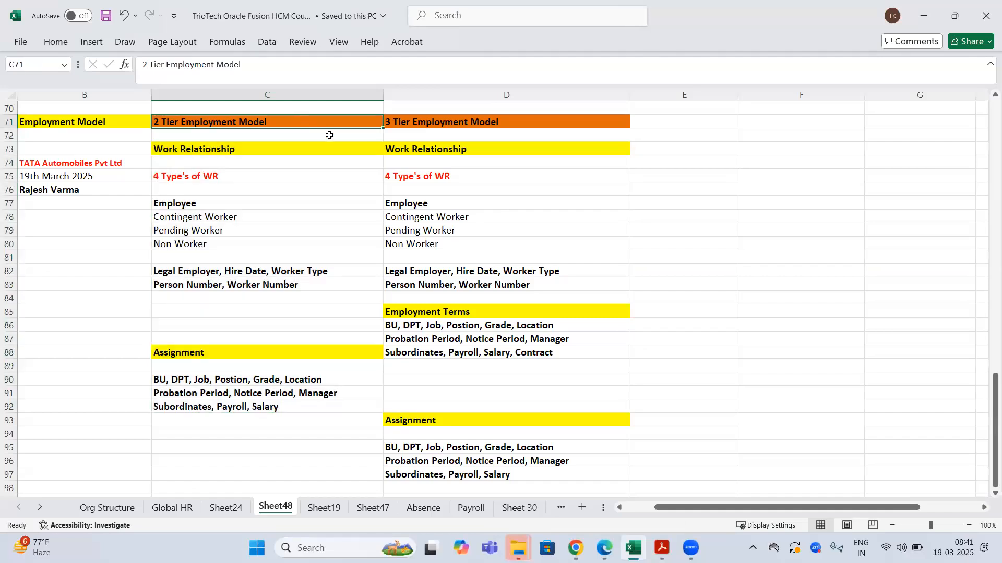
pyautogui.click(474, 121)
pyautogui.hotkey('alt', 'Tab')
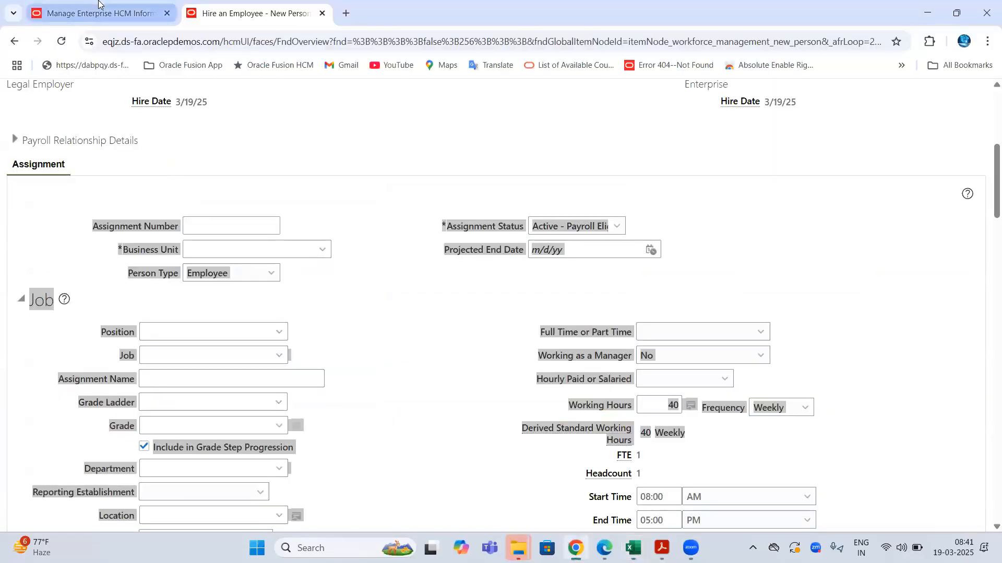
# - On Manage Enterprise HCM Information, choose 2 Tier - Single Contract - Single Assignment as Employment Model
pyautogui.click(97, 7)
pyautogui.click(462, 321)
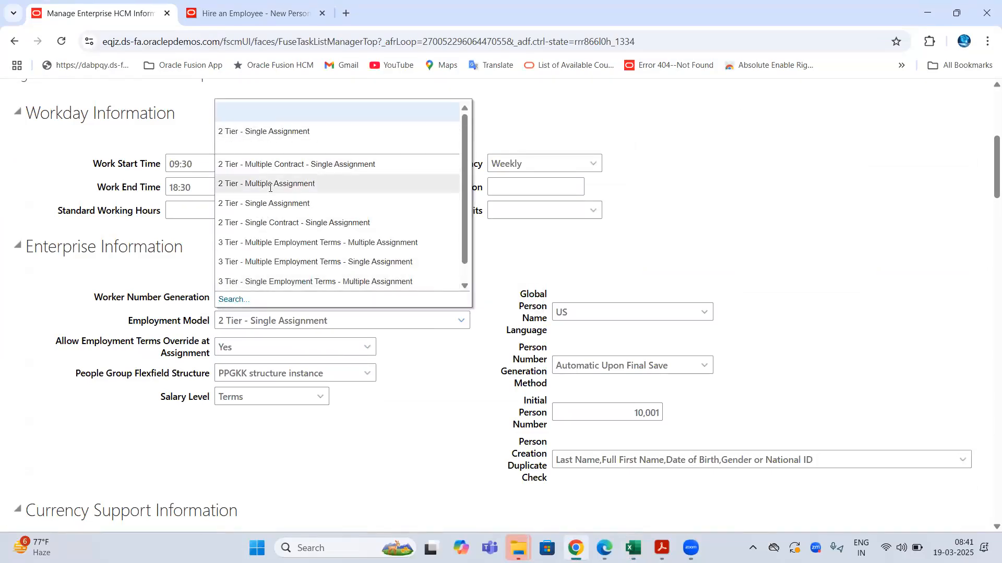
pyautogui.click(265, 223)
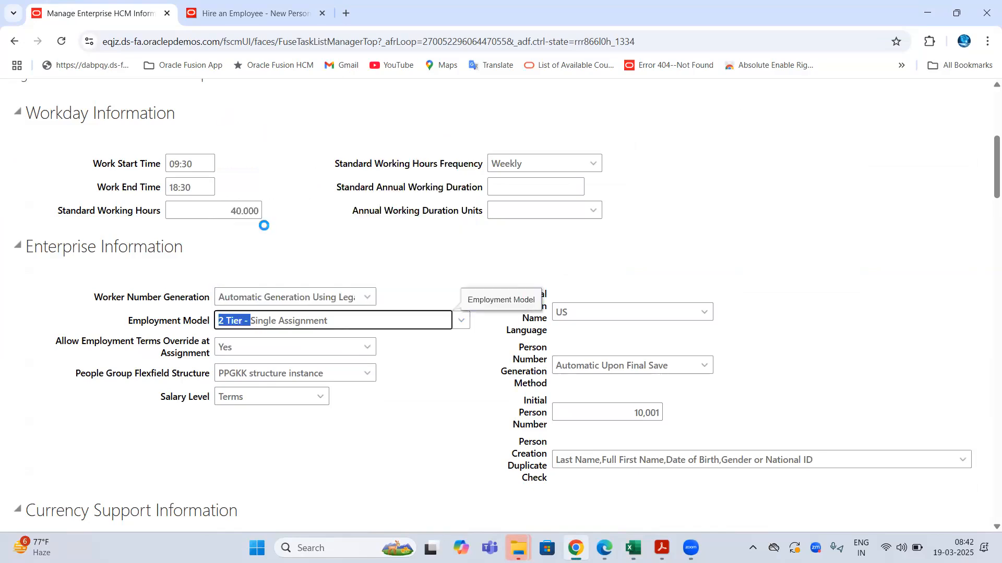
# - Highlight the Single Contract, Single Assignment and 2 Tier parts of the model, then return to the hire page
pyautogui.moveTo(315, 320); pyautogui.dragTo(250, 322)
pyautogui.moveTo(397, 321); pyautogui.dragTo(316, 321)
pyautogui.moveTo(217, 324); pyautogui.dragTo(260, 320)
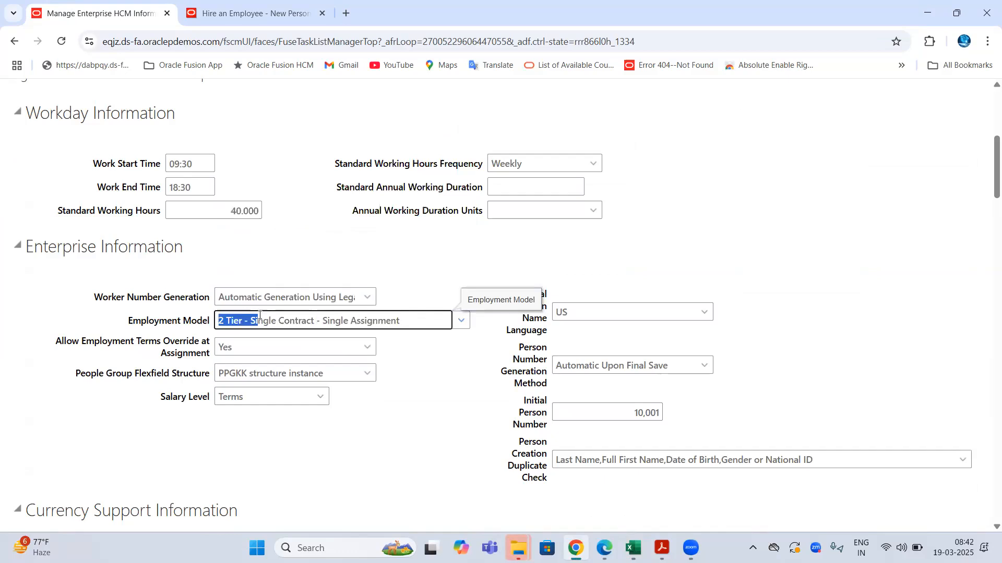
pyautogui.click(250, 13)
# - Cancel the unsaved hire without saving and start a new Hire an Employee transaction
pyautogui.scroll(6, 679, 250)
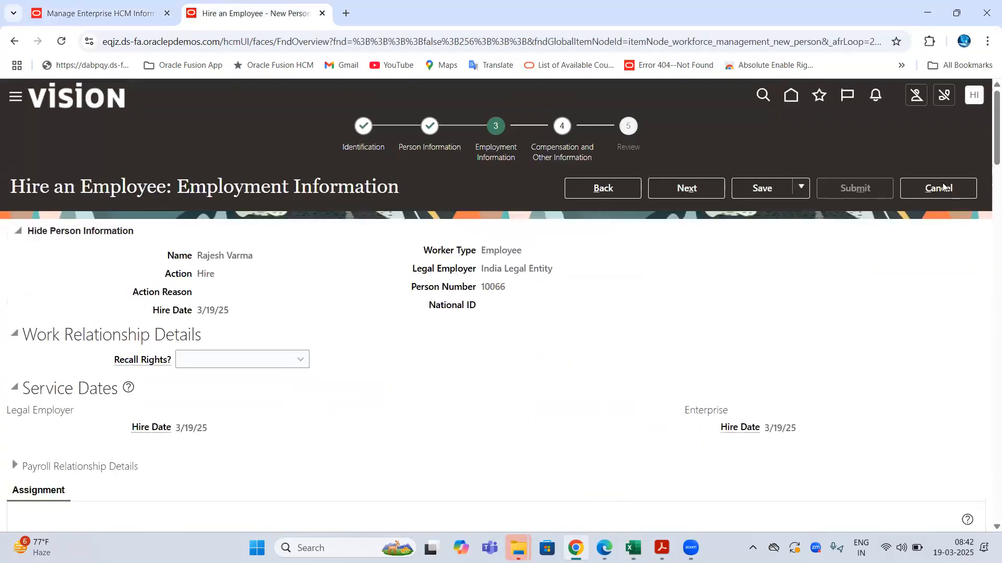
pyautogui.click(945, 187)
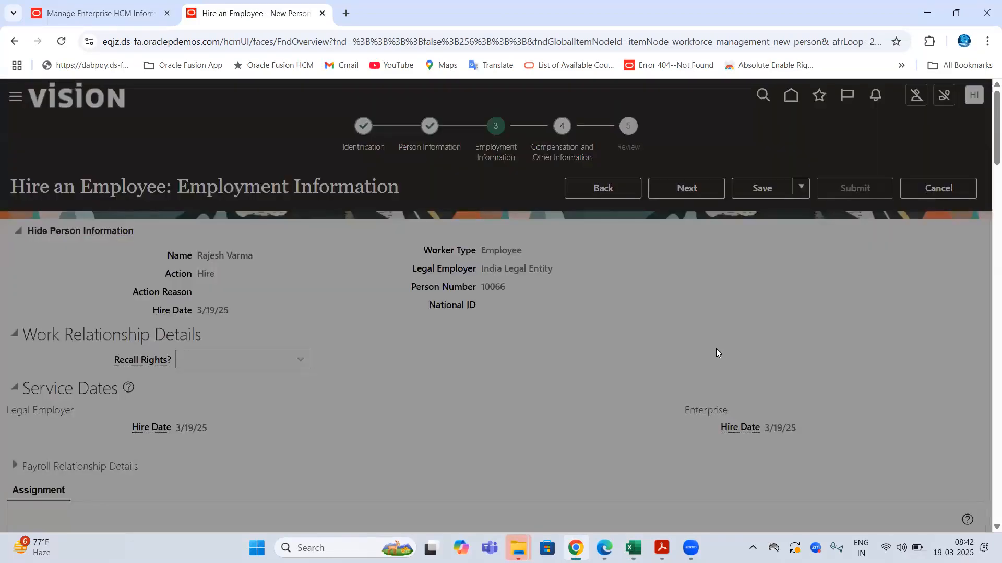
pyautogui.click(646, 324)
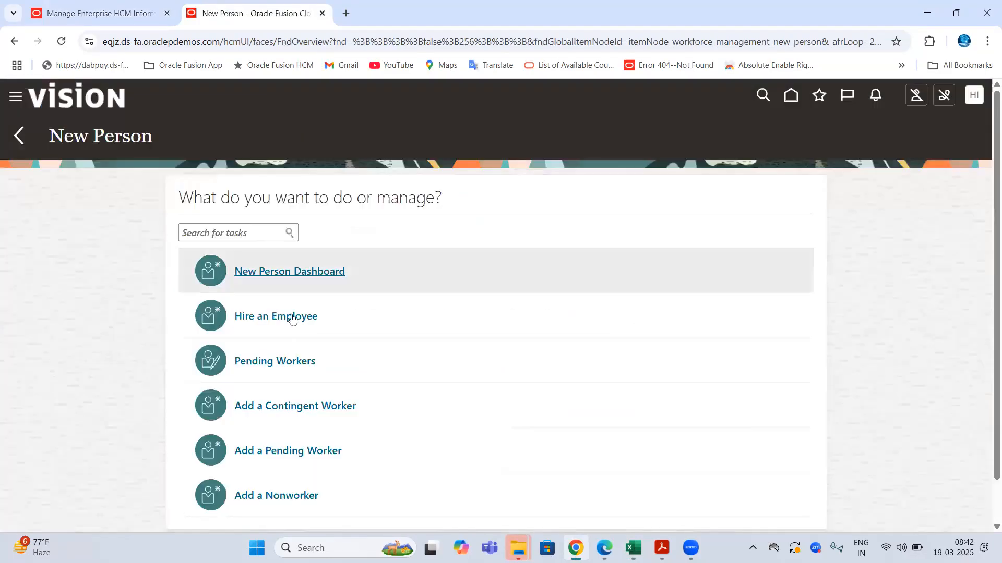
pyautogui.click(290, 317)
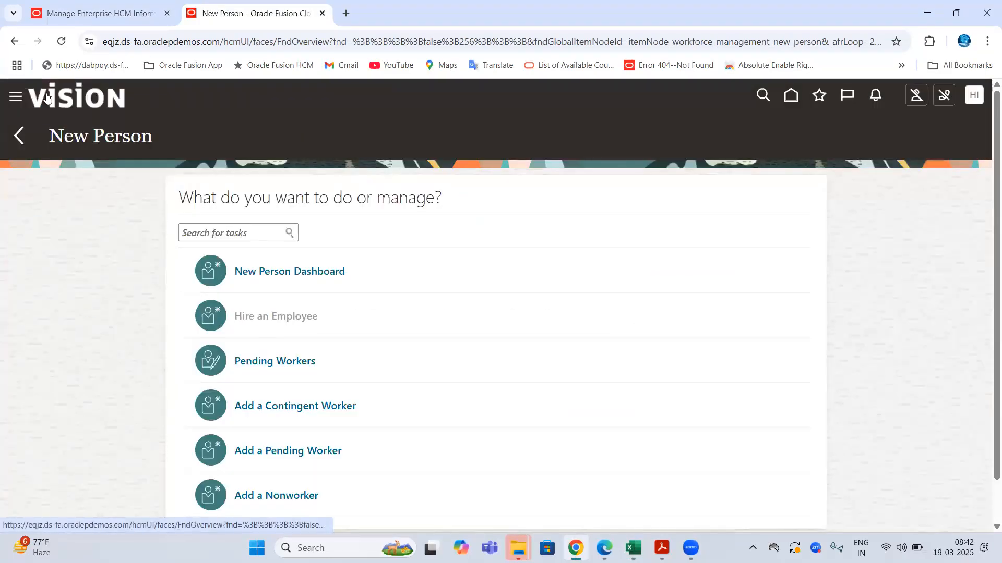
pyautogui.click(269, 330)
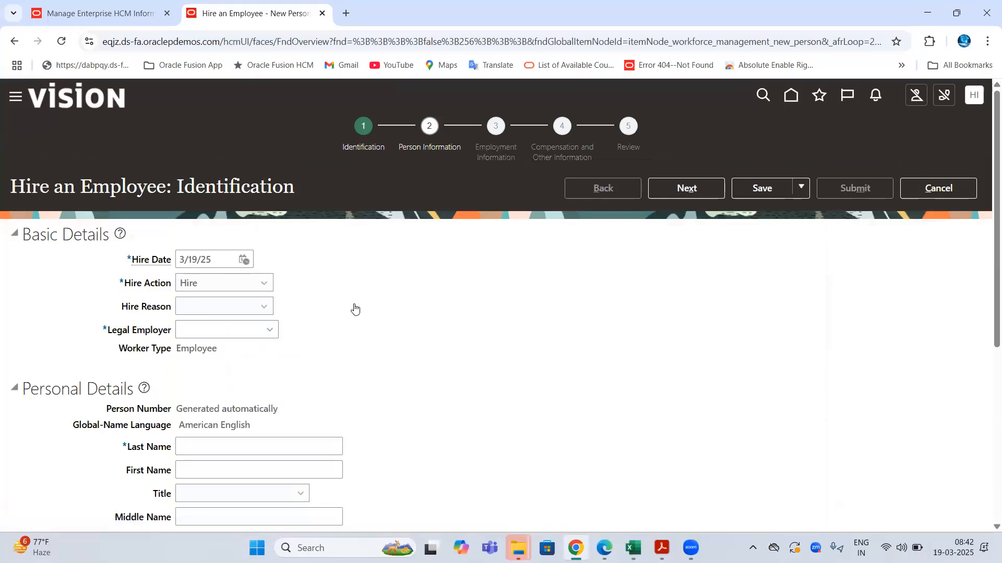
# - Search 'Sau' and set Saudi Arabia Legal Entity as the legal employer
pyautogui.click(194, 309)
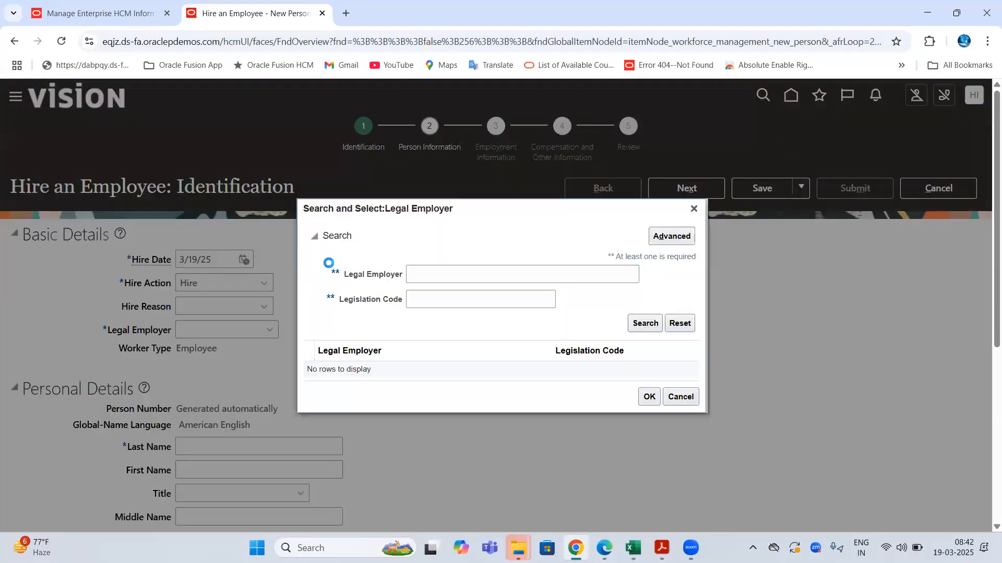
pyautogui.click(439, 274)
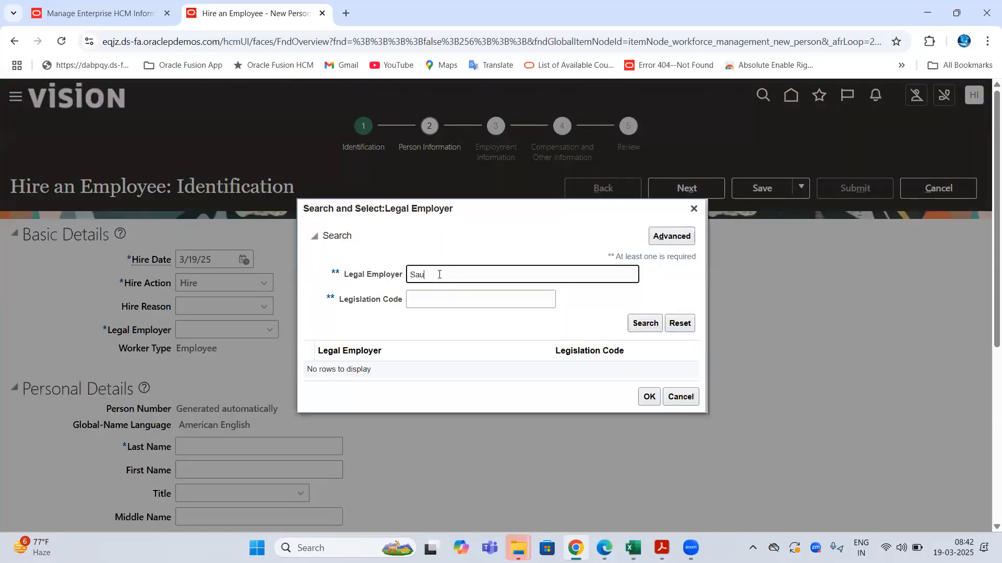
pyautogui.write('Sau')
pyautogui.press('Return')
pyautogui.click(441, 371)
pyautogui.click(648, 398)
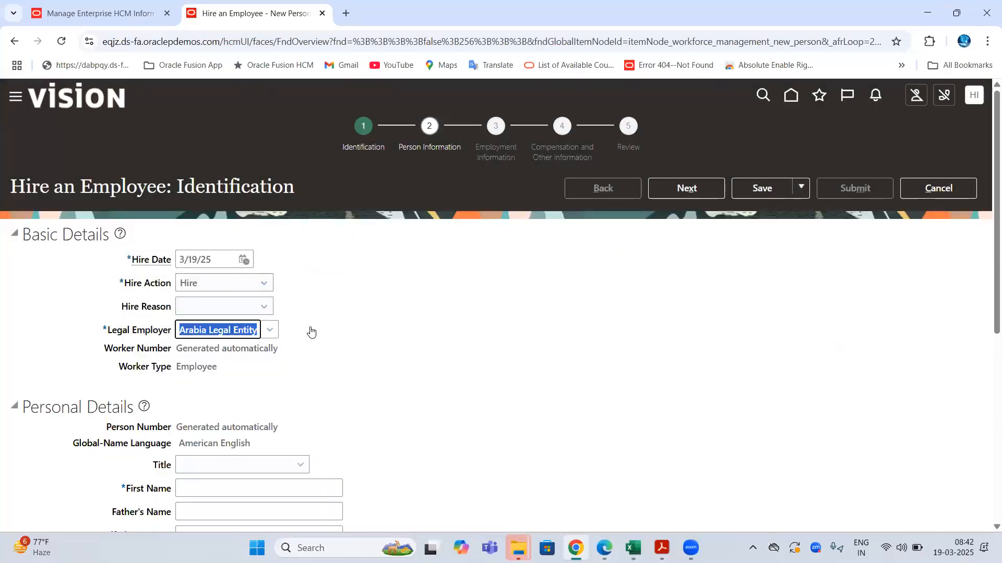
# - Enter the new hire's first name and family name
pyautogui.scroll(-3, 277, 341)
pyautogui.click(214, 358)
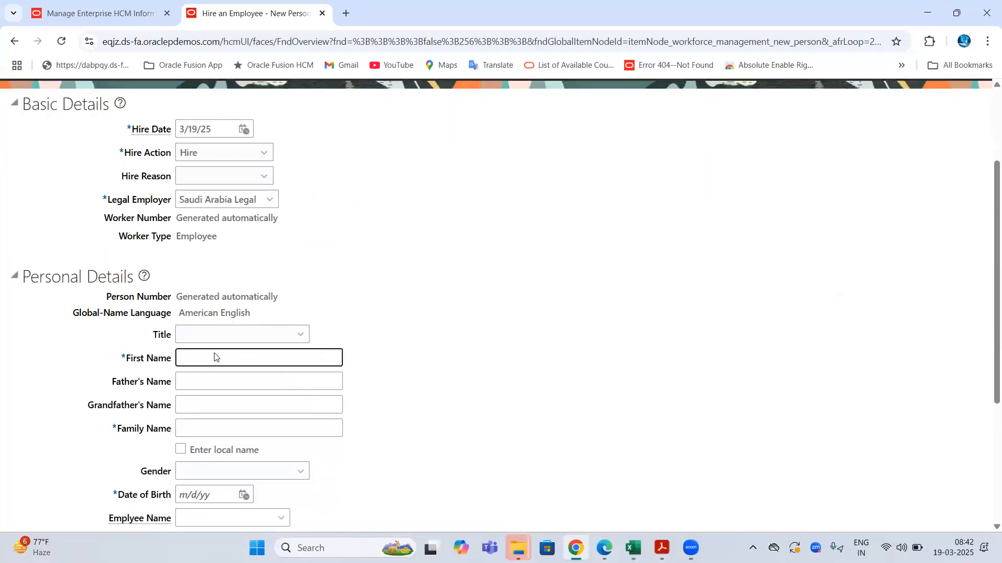
pyautogui.write('TrioTEch')
pyautogui.press('Tab')
pyautogui.press('Tab')
pyautogui.press('Tab')
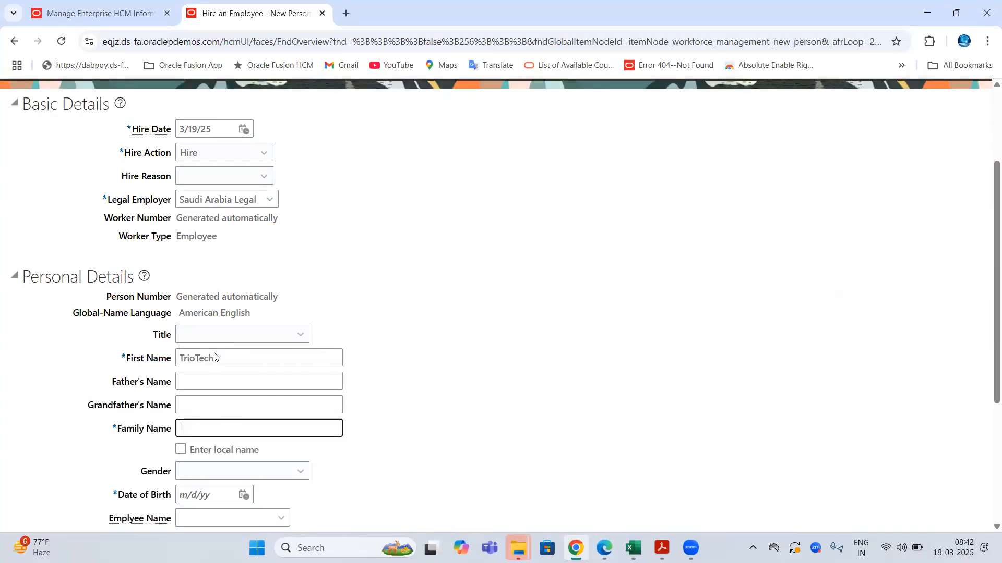
pyautogui.write('Kumar')
# - Enter the date of birth, choose Project A for Project Details, and continue to Employment Information
pyautogui.scroll(-4, 214, 358)
pyautogui.click(201, 284)
pyautogui.write('1/1/')
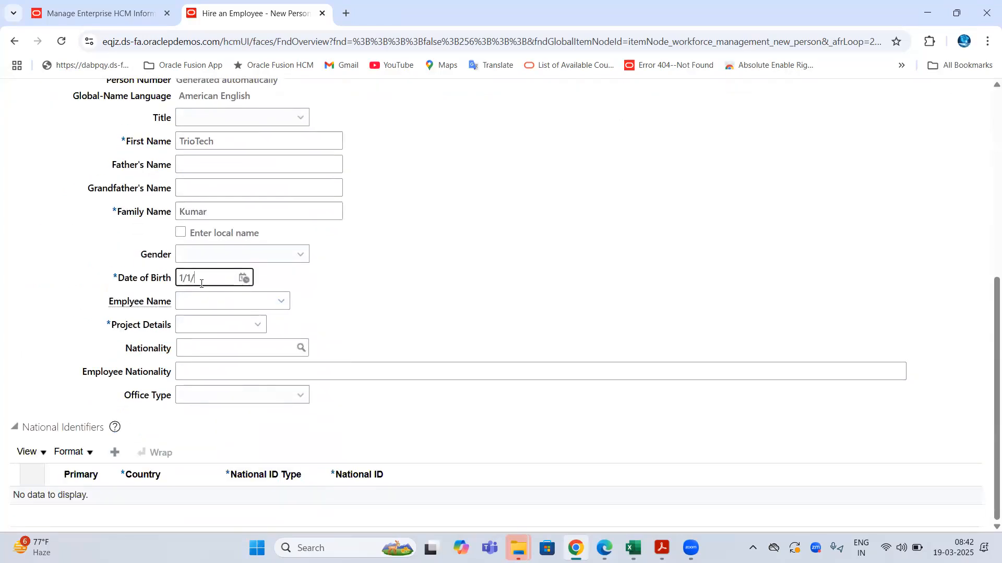
pyautogui.click(224, 324)
pyautogui.click(198, 347)
pyautogui.scroll(7, 596, 268)
pyautogui.click(683, 186)
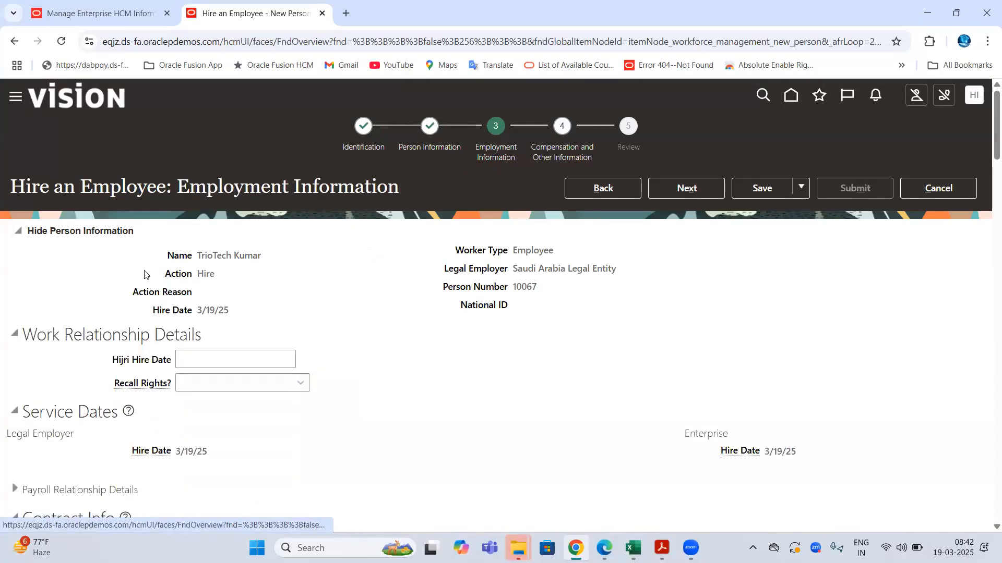
pyautogui.scroll(-1, 96, 270)
pyautogui.moveTo(35, 270); pyautogui.dragTo(366, 250)
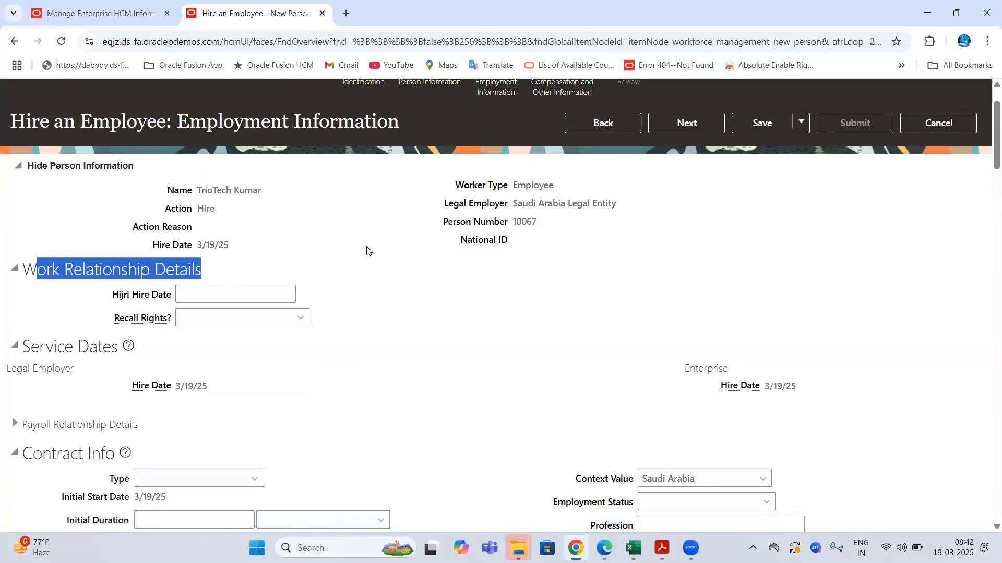
pyautogui.scroll(-5, 402, 245)
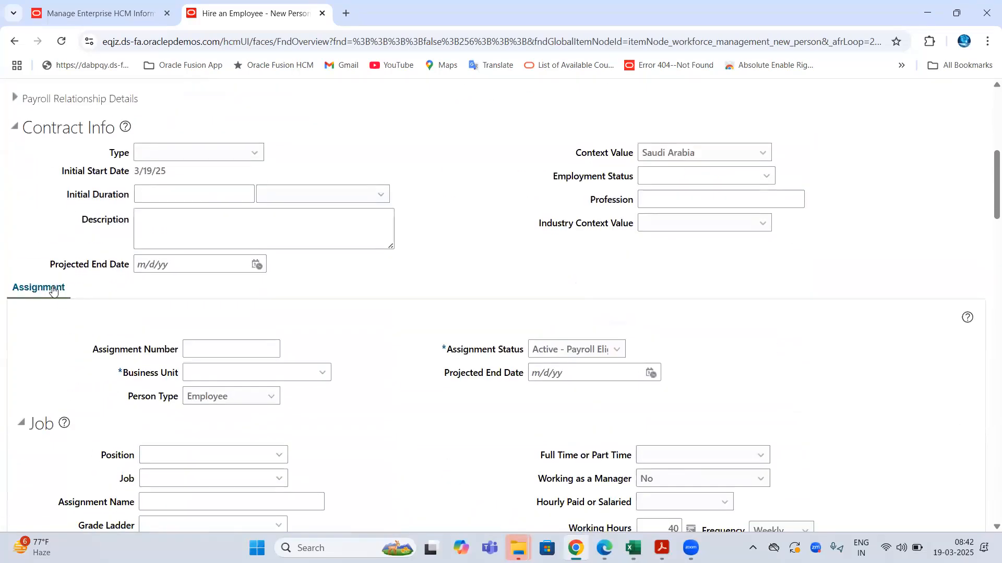
pyautogui.scroll(-3, 208, 374)
pyautogui.scroll(5, 188, 373)
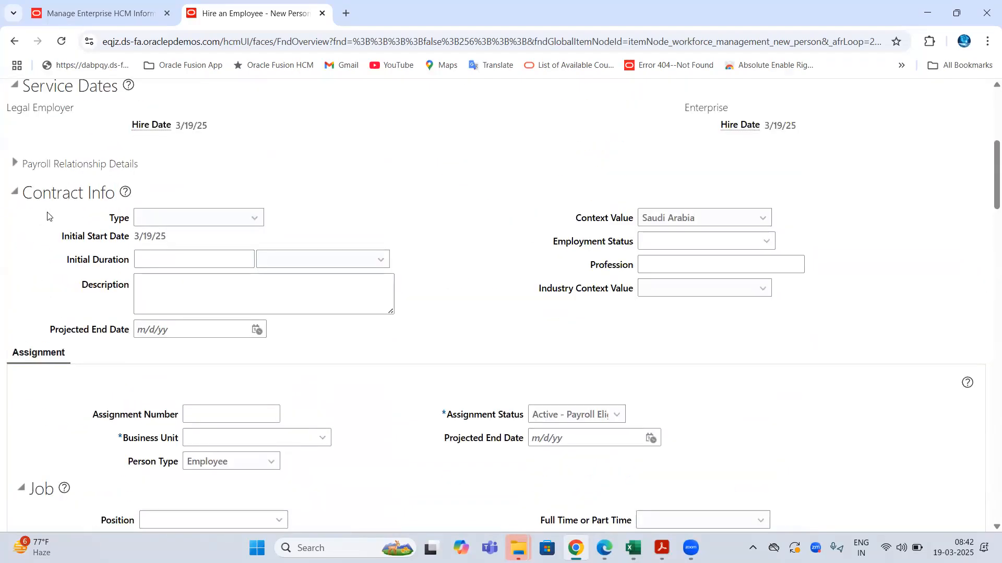
pyautogui.moveTo(25, 258); pyautogui.dragTo(122, 257)
pyautogui.click(177, 283)
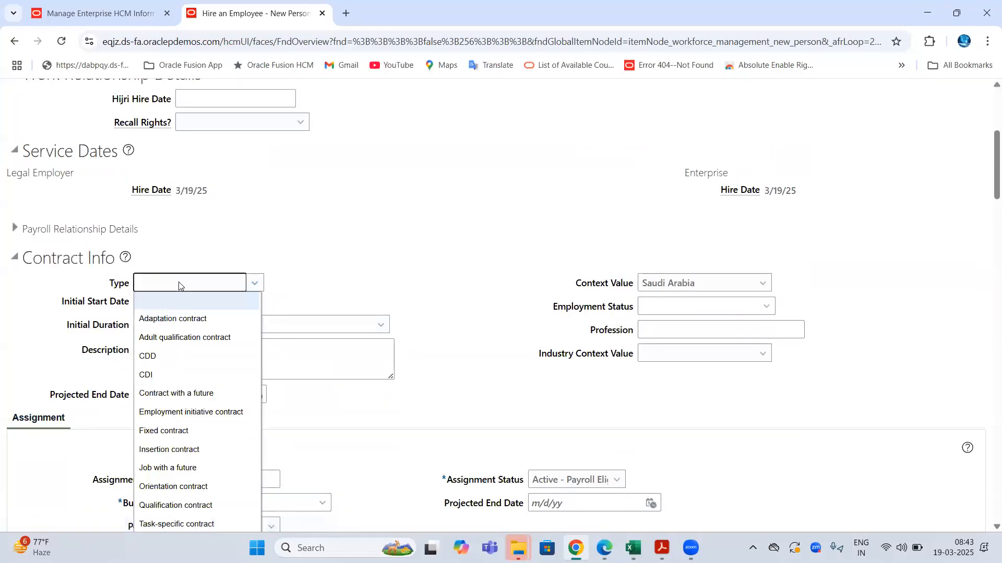
pyautogui.scroll(-1, 139, 332)
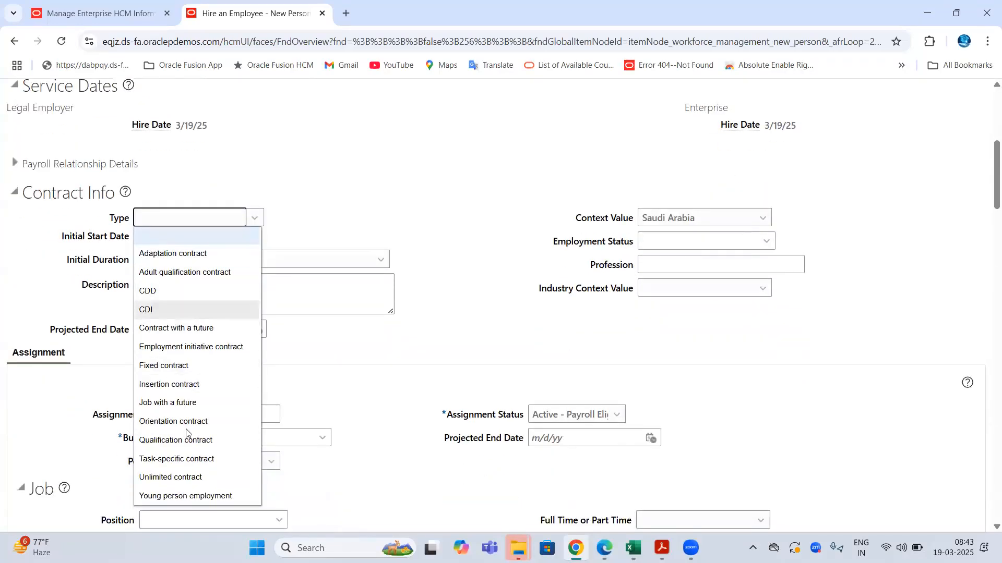
pyautogui.click(236, 230)
pyautogui.click(160, 257)
pyautogui.click(322, 257)
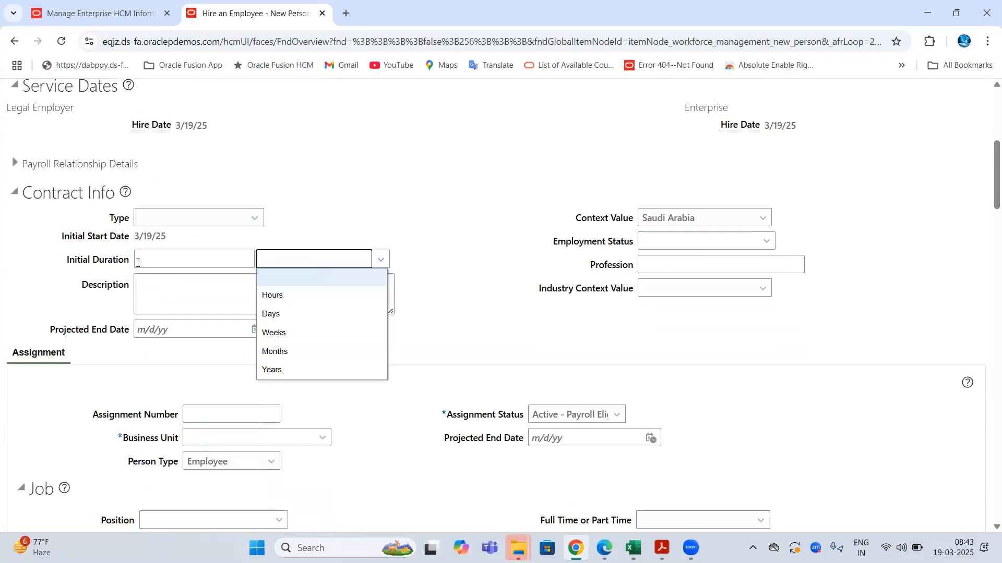
pyautogui.moveTo(102, 221); pyautogui.dragTo(659, 280)
pyautogui.click(467, 223)
pyautogui.scroll(5, 467, 226)
pyautogui.hotkey('ctrl', 'l')
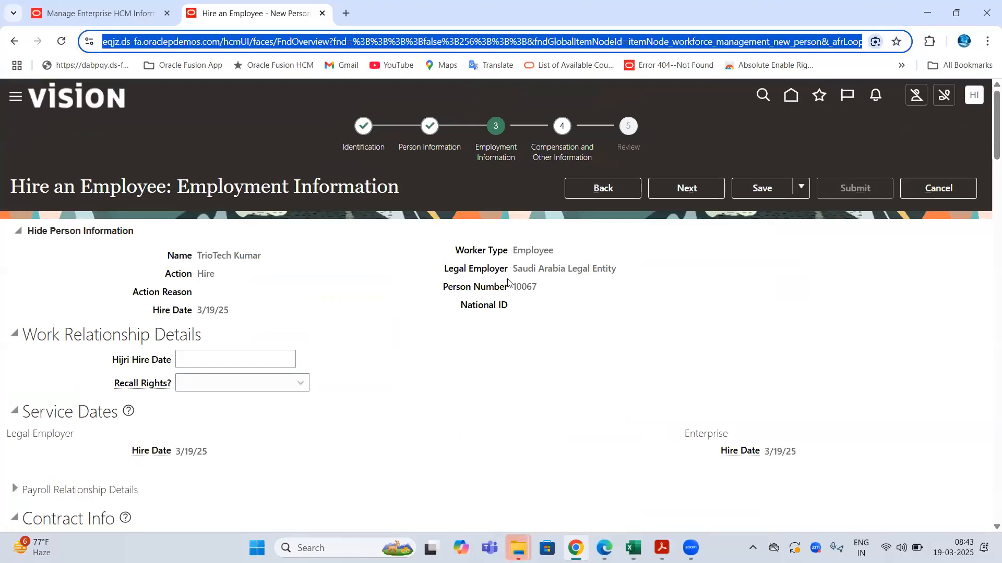
pyautogui.moveTo(515, 273); pyautogui.dragTo(621, 271)
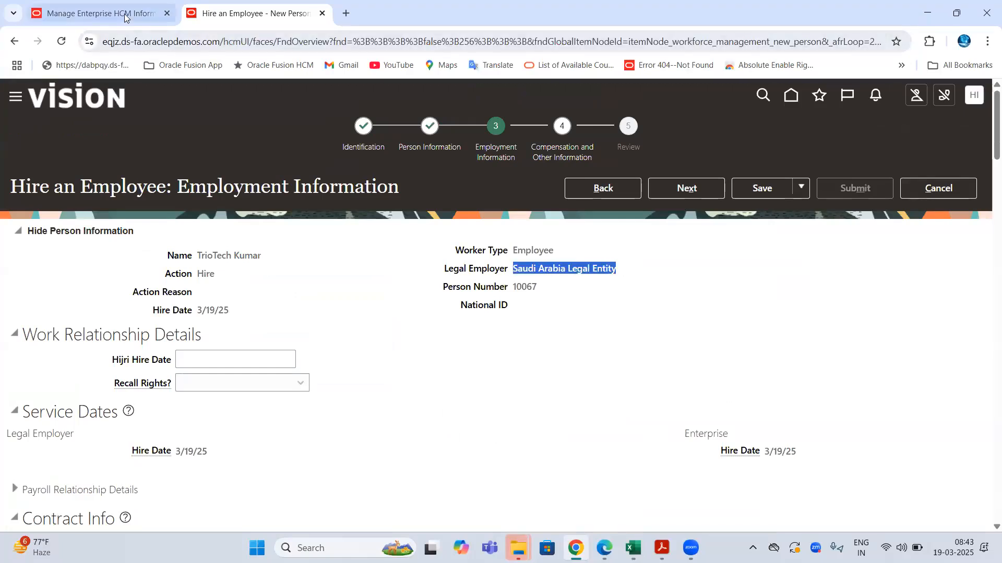
# - On Manage Enterprise HCM, highlight the current Employment Model and list its options before returning to Excel
pyautogui.click(96, 13)
pyautogui.moveTo(403, 318); pyautogui.dragTo(217, 320)
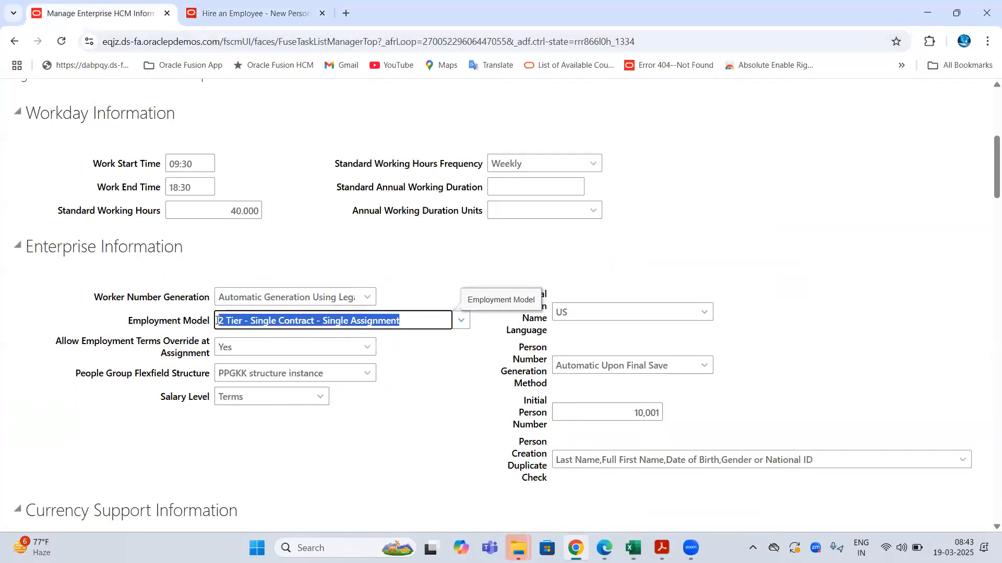
pyautogui.click(459, 325)
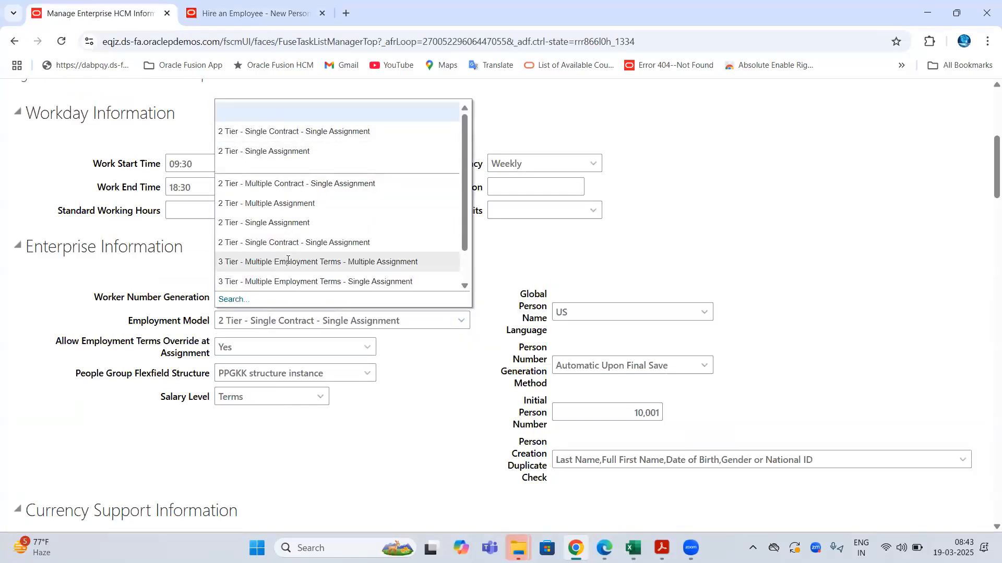
pyautogui.hotkey('alt', 'Tab')
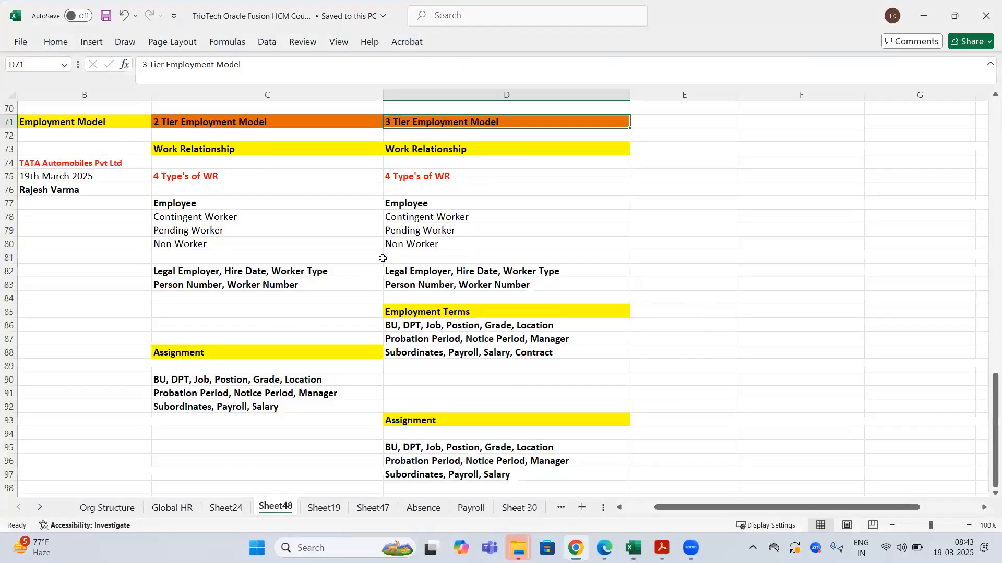
# - Select the 2 Tier Assignment block C88:C93 and widen column B
pyautogui.click(338, 229)
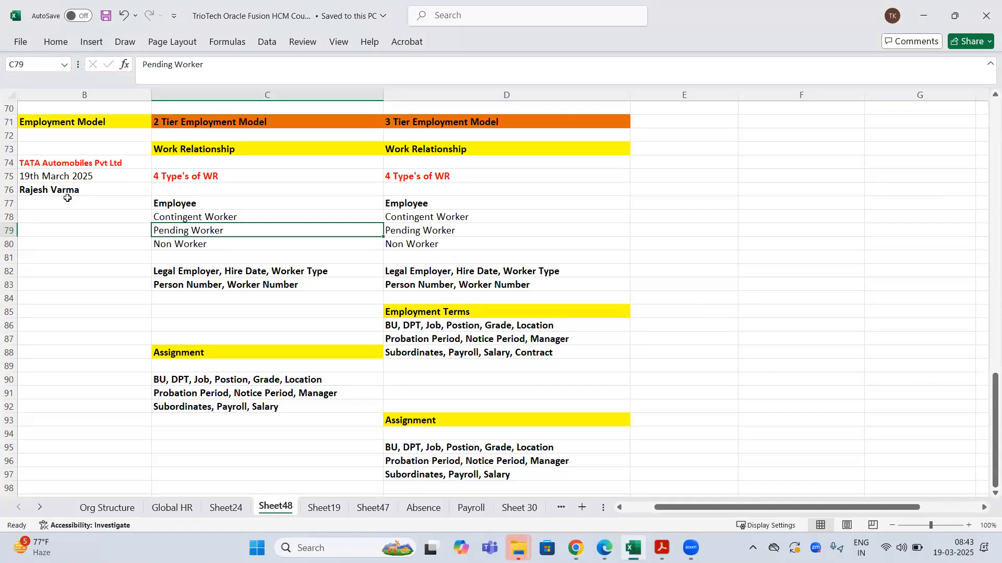
pyautogui.click(99, 191)
pyautogui.moveTo(204, 354); pyautogui.dragTo(211, 414)
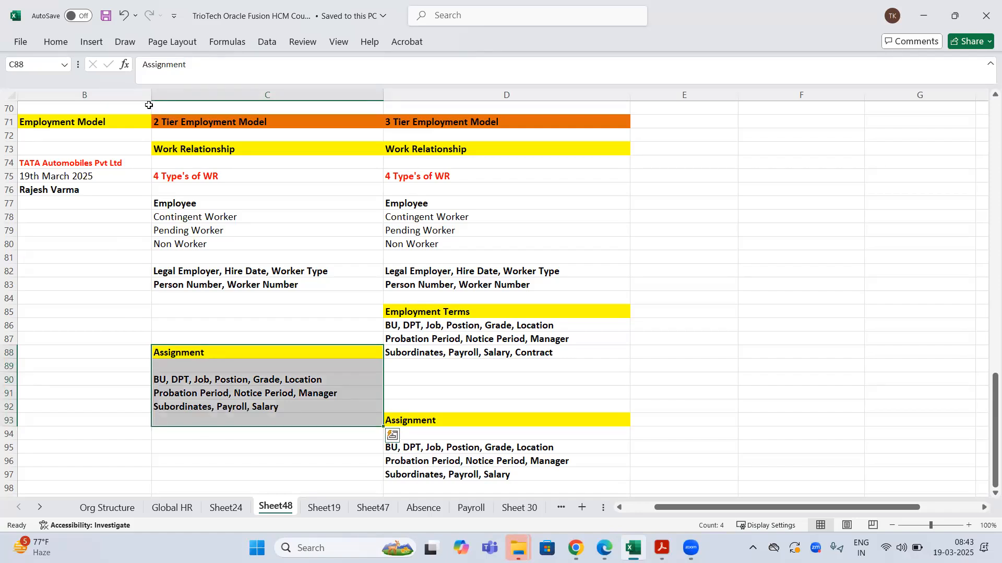
pyautogui.moveTo(151, 97); pyautogui.dragTo(191, 98)
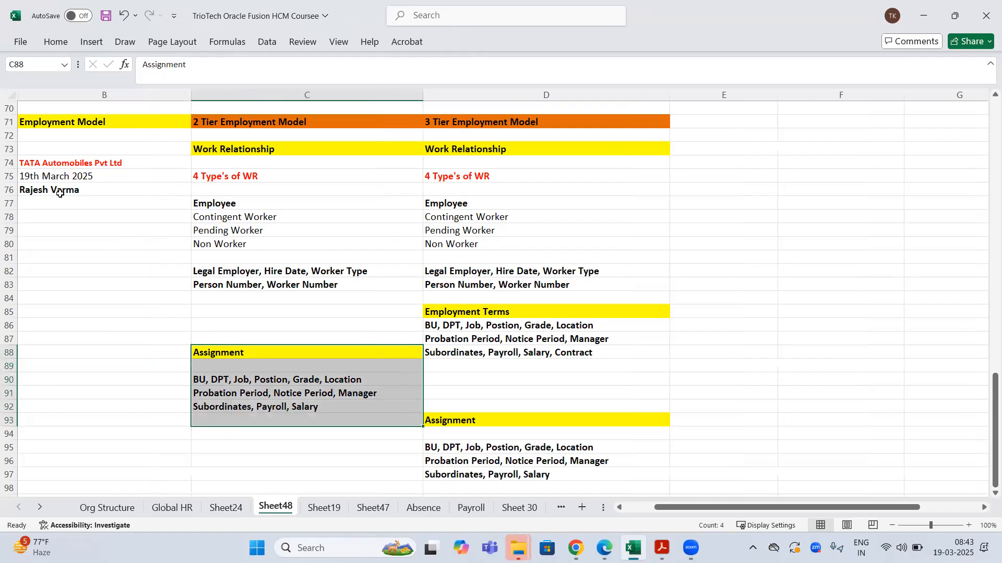
# - Copy the yellow Assignment heading from C88 into B94 and C94
pyautogui.click(60, 192)
pyautogui.click(85, 161)
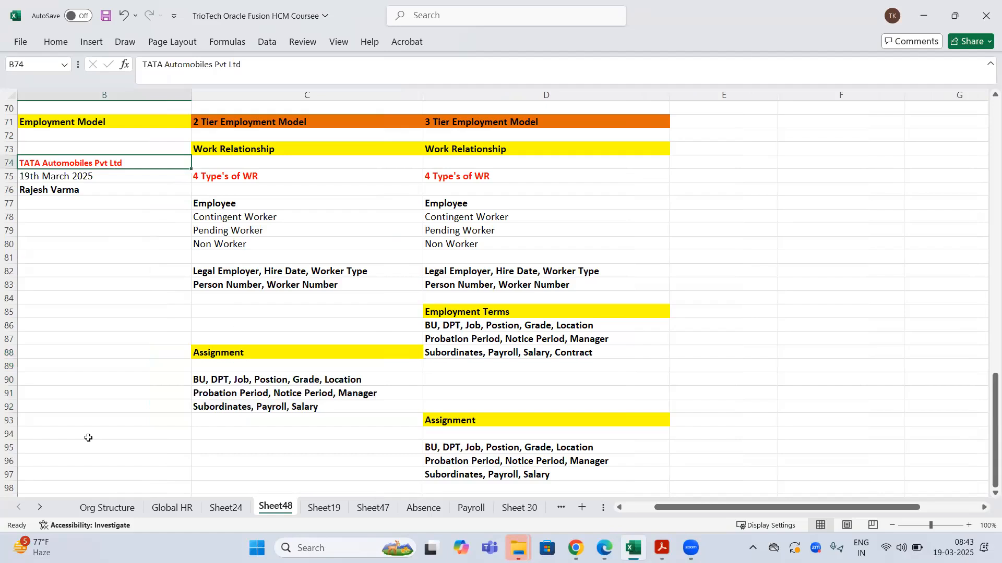
pyautogui.click(231, 349)
pyautogui.hotkey('ctrl', 'c')
pyautogui.click(180, 438)
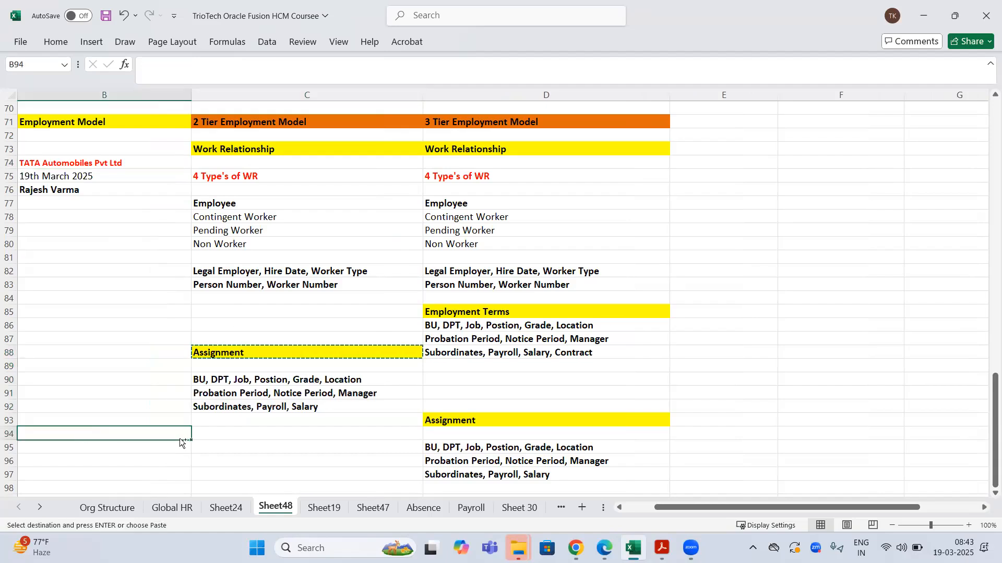
pyautogui.hotkey('ctrl', 'v')
pyautogui.click(246, 438)
pyautogui.hotkey('ctrl', 'v')
# - Rename the copied headings to Assignment -1 and Assignment -2
pyautogui.doubleClick(130, 431)
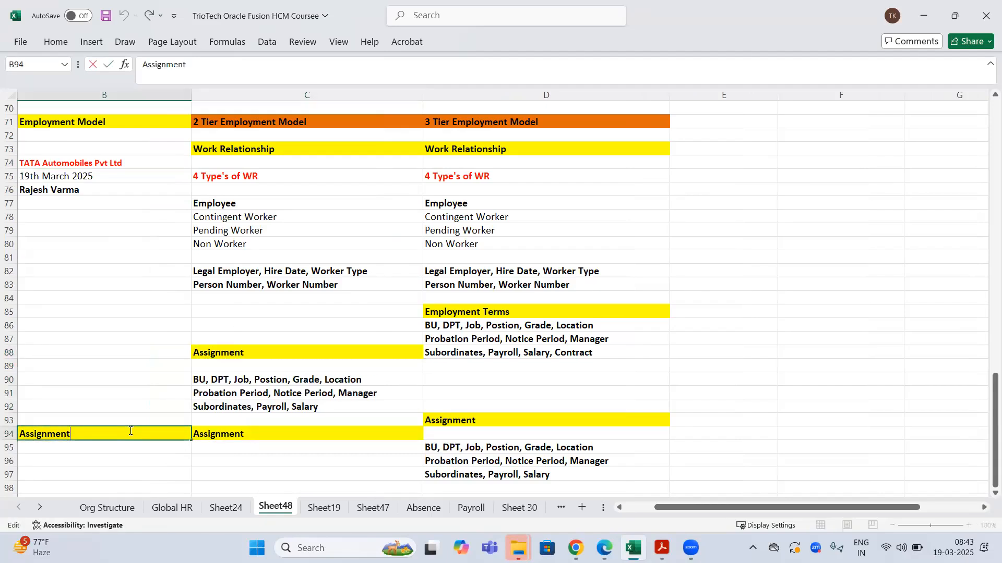
pyautogui.click(268, 439)
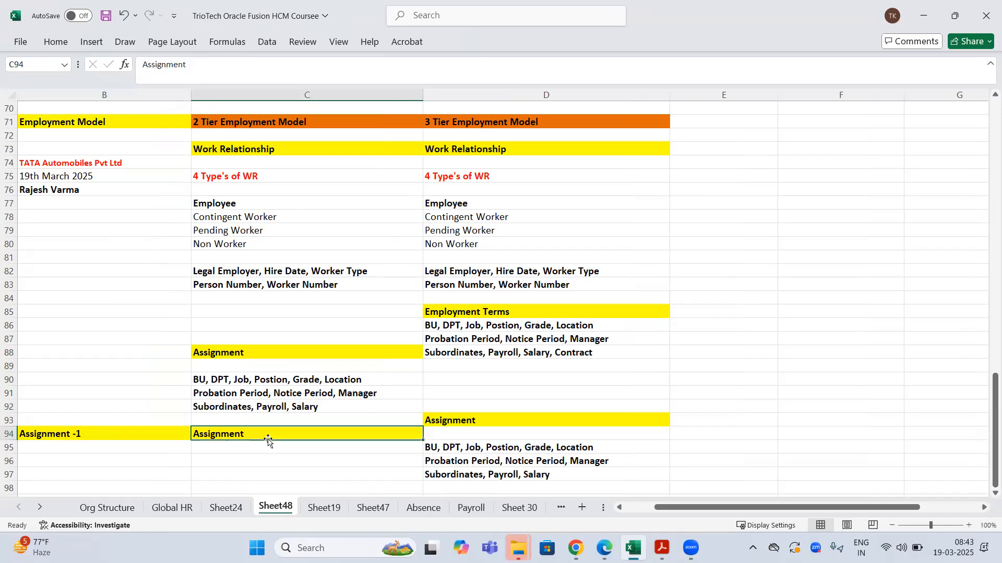
pyautogui.doubleClick(270, 431)
pyautogui.write('-2')
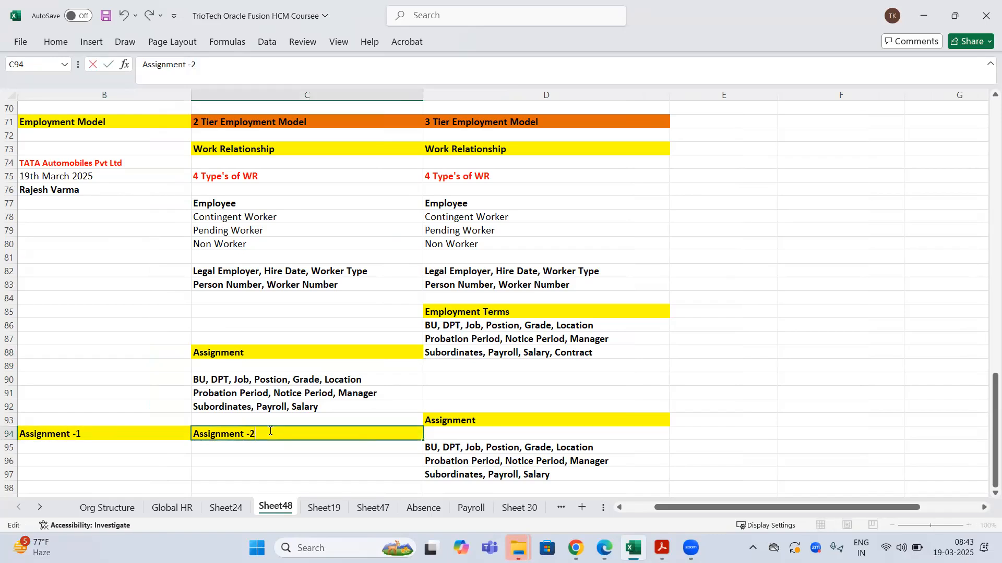
pyautogui.click(84, 447)
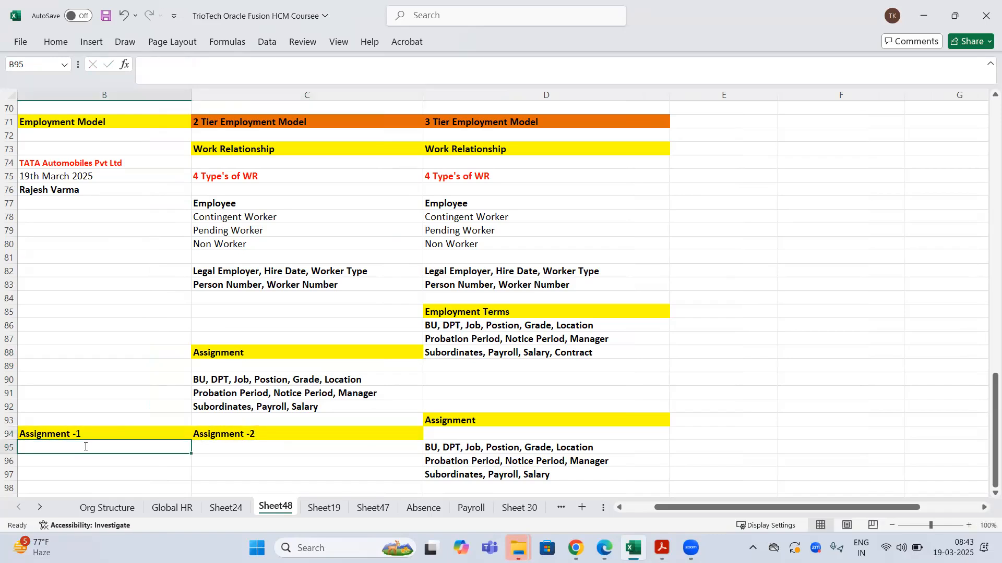
# - Fill Assignment -1 with TATA North BU, Sales DPT, Sales Manager and Hyderabad Location
pyautogui.write('TATA North BU')
pyautogui.press('Return')
pyautogui.write('Sales DPT')
pyautogui.press('Return')
pyautogui.write('Sales Manager')
pyautogui.press('Return')
pyautogui.write('Hyder')
pyautogui.write('aabaf')
pyautogui.press('BackSpace')
pyautogui.press('BackSpace')
pyautogui.press('BackSpace')
pyautogui.press('BackSpace')
pyautogui.write('bad Location')
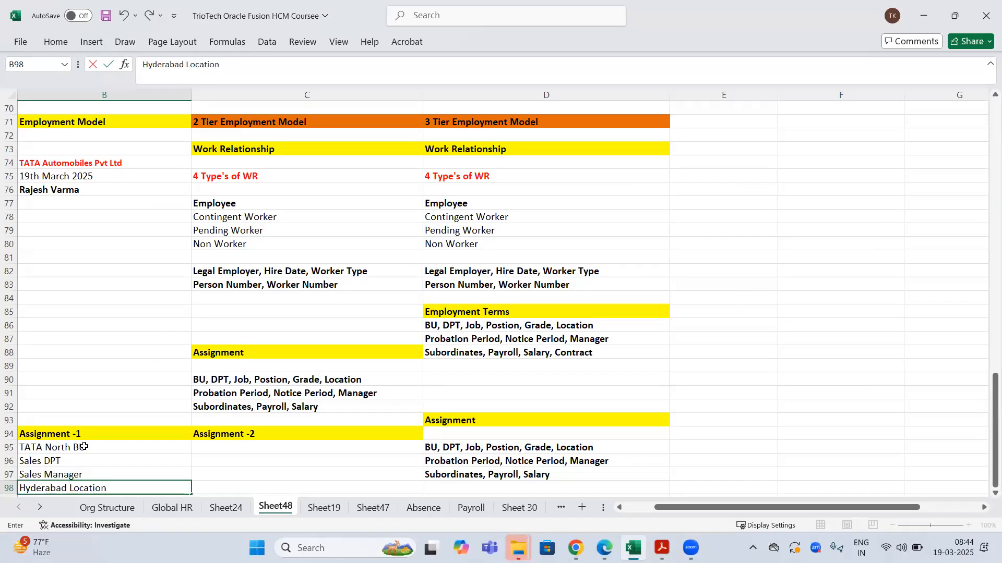
pyautogui.click(237, 437)
# - Fill Assignment -2 with TATA South BU, Marketing DPT, Sales Manager and Mumbai Location, and save
pyautogui.click(254, 449)
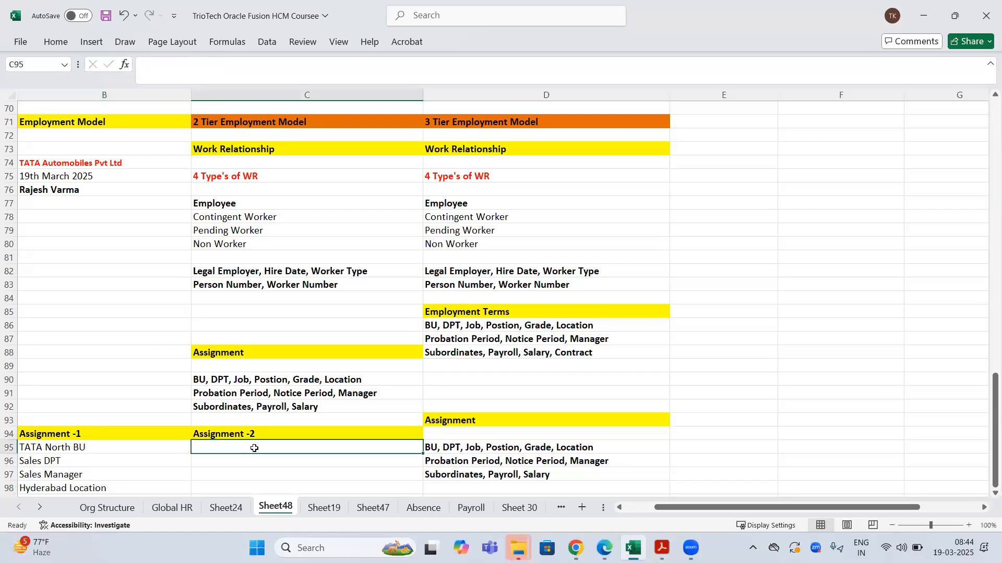
pyautogui.write('TATA South')
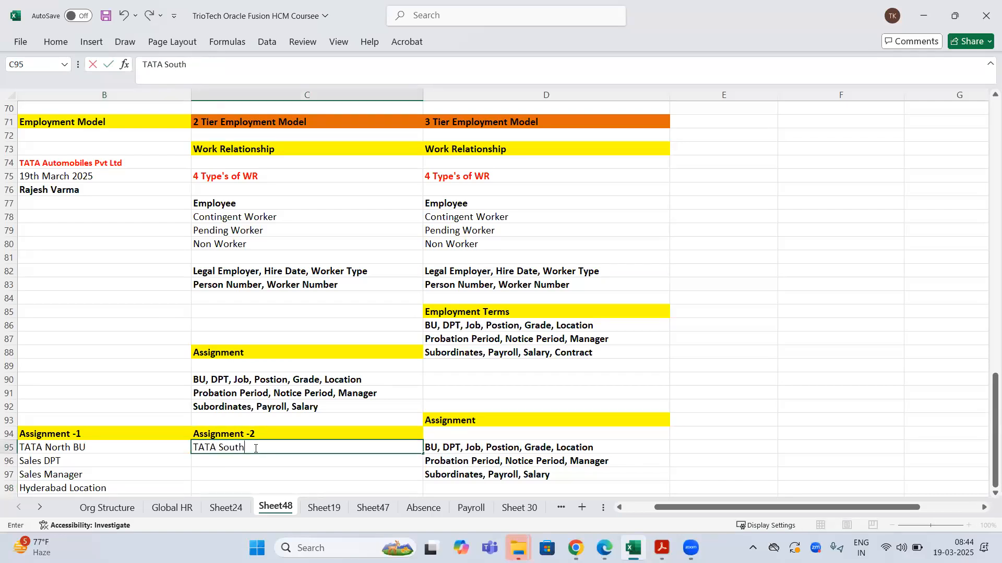
pyautogui.write(' BU')
pyautogui.press('Return')
pyautogui.write('Ma')
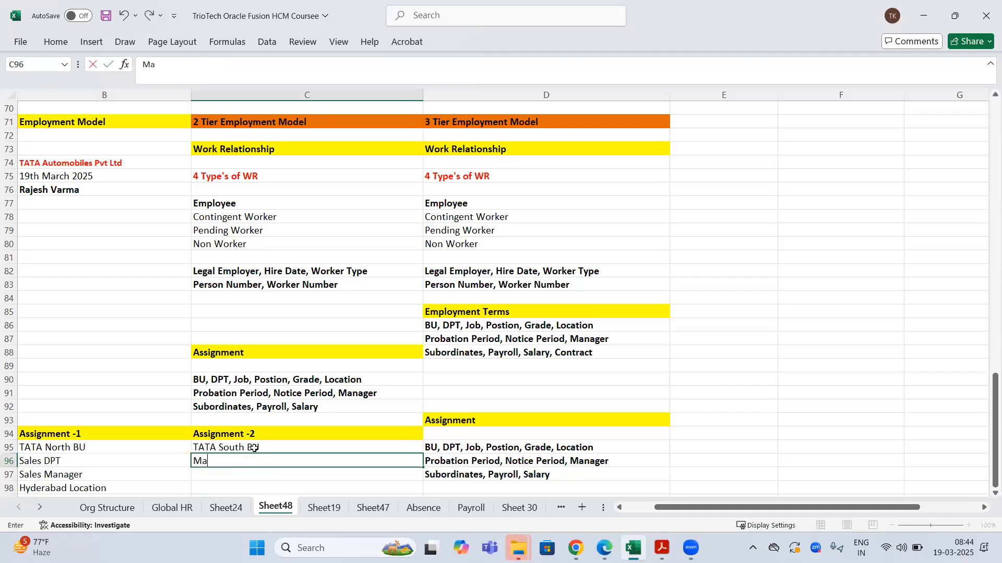
pyautogui.write('rketing DPT')
pyautogui.press('Return')
pyautogui.write('Sake')
pyautogui.press('BackSpace')
pyautogui.write('ke')
pyautogui.press('BackSpace')
pyautogui.press('BackSpace')
pyautogui.write('les Manager')
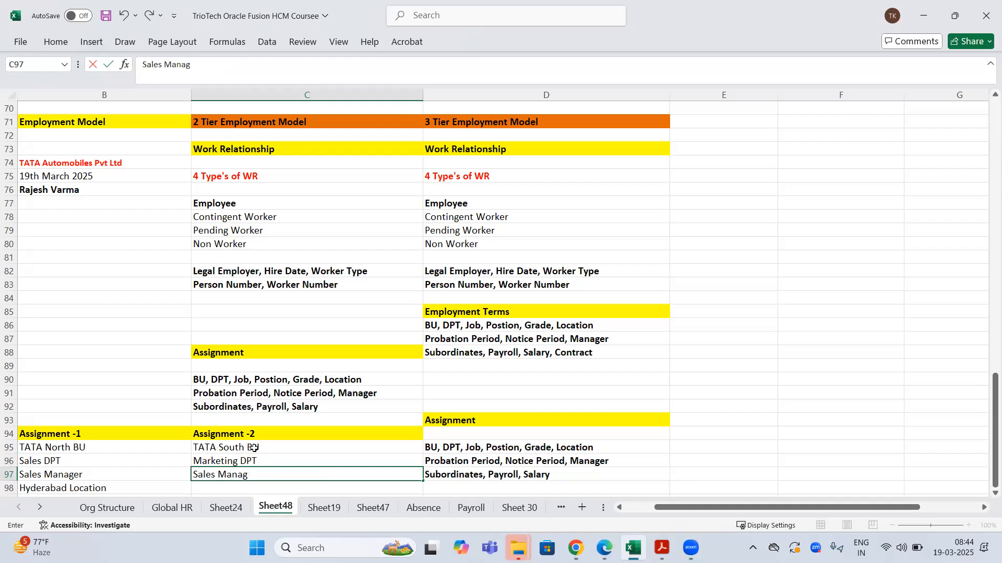
pyautogui.press('Return')
pyautogui.write('Mu')
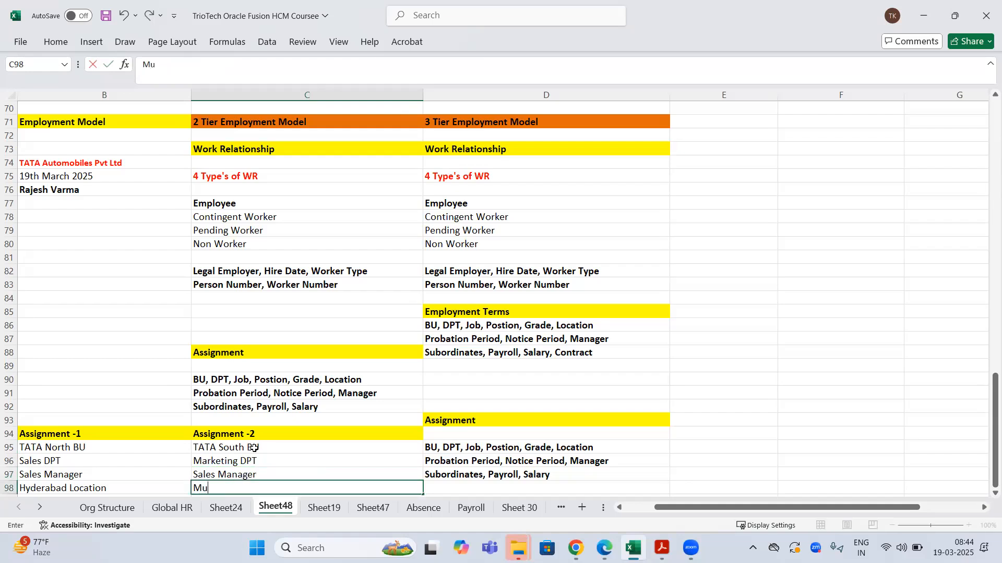
pyautogui.write('mbai Location')
pyautogui.hotkey('ctrl', 's')
# - Review the Assignment -1 and Assignment -2 lists side by side
pyautogui.scroll(-2, 259, 304)
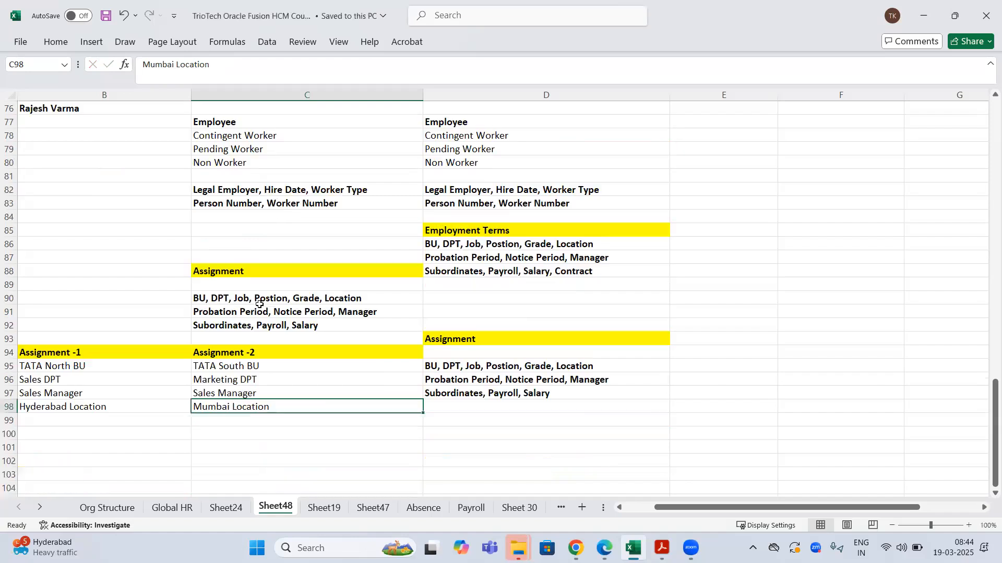
pyautogui.click(157, 281)
pyautogui.scroll(4, 157, 282)
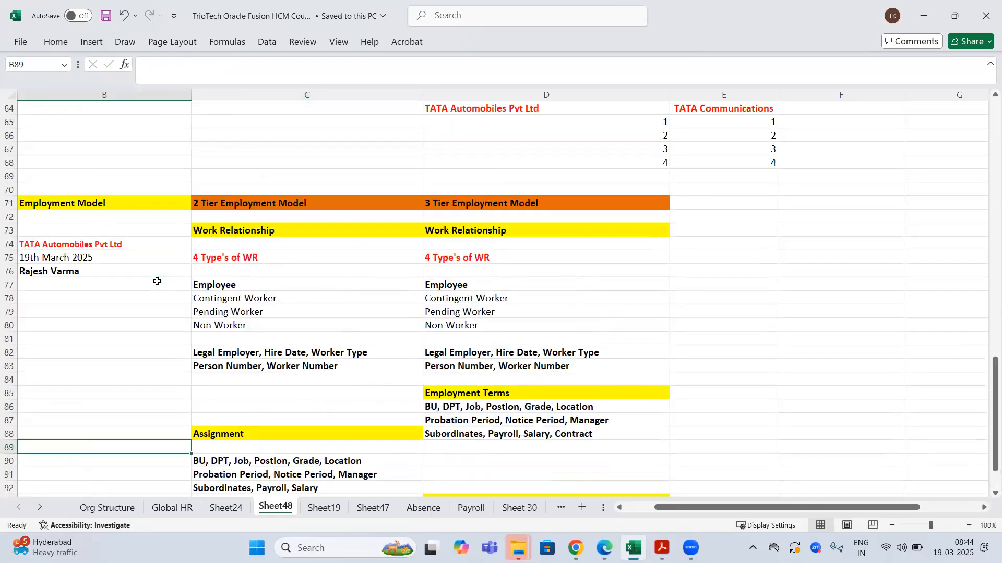
pyautogui.scroll(-2, 157, 281)
pyautogui.moveTo(79, 166)
pyautogui.mouseDown()
pyautogui.moveTo(83, 197)
pyautogui.moveTo(196, 215)
pyautogui.moveTo(94, 166)
pyautogui.mouseUp()
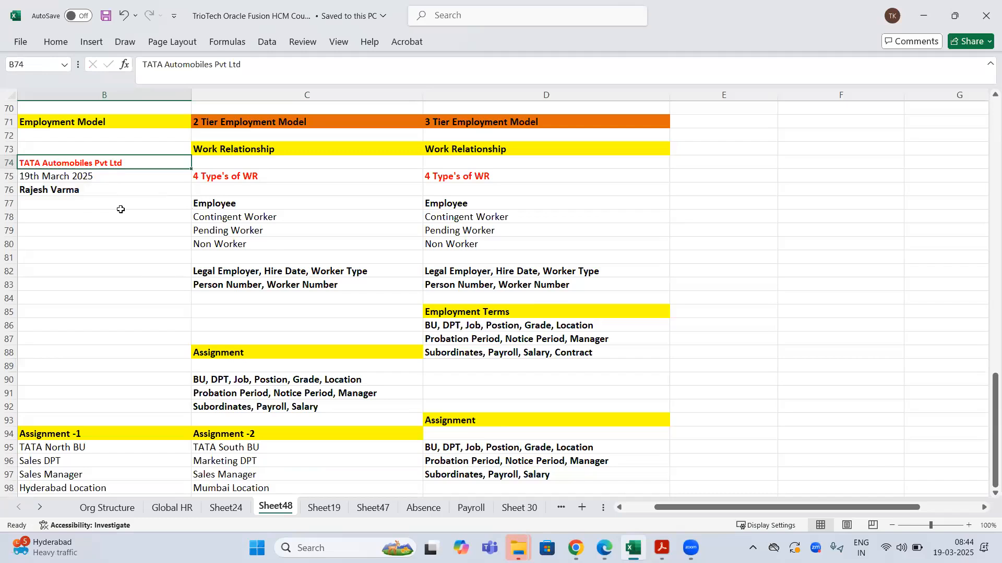
pyautogui.scroll(-1, 142, 293)
pyautogui.moveTo(81, 396); pyautogui.dragTo(80, 446)
pyautogui.moveTo(266, 400); pyautogui.dragTo(265, 444)
pyautogui.moveTo(67, 380); pyautogui.dragTo(70, 448)
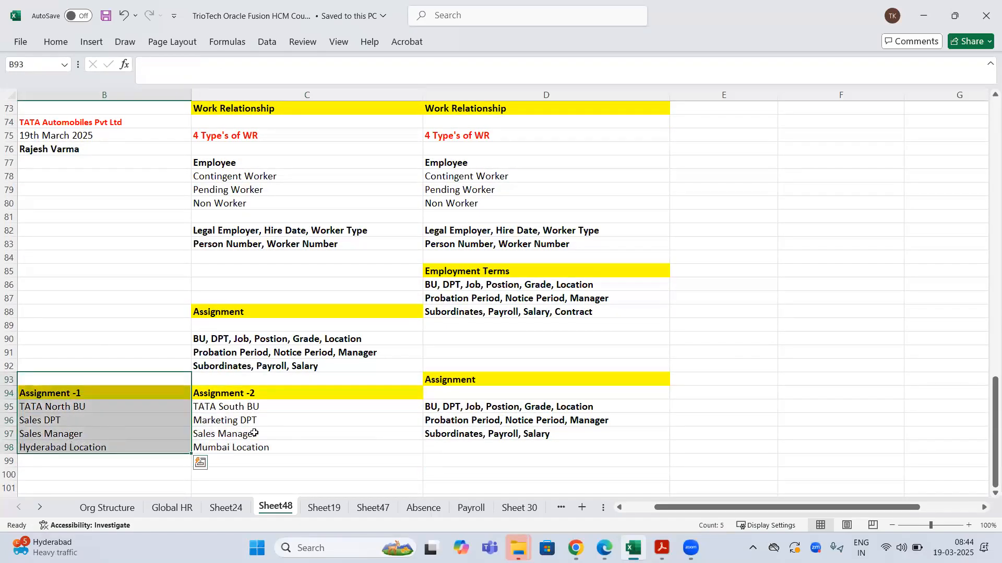
pyautogui.moveTo(254, 395); pyautogui.dragTo(245, 447)
# - Add Salary in B99, copy it to C99, then return to Oracle's employment model settings
pyautogui.click(92, 461)
pyautogui.write('Salary')
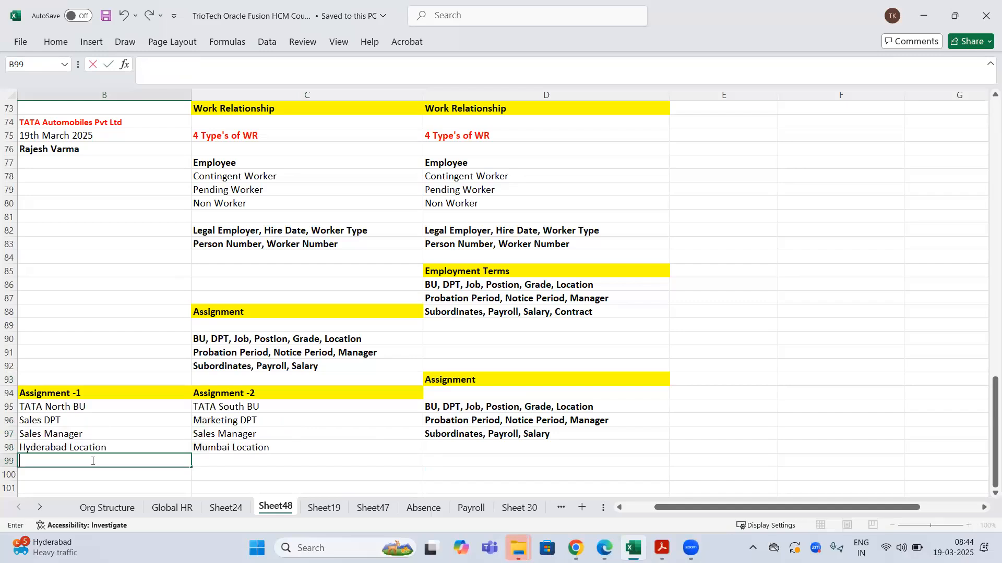
pyautogui.click(227, 462)
pyautogui.click(147, 461)
pyautogui.hotkey('ctrl', 'c')
pyautogui.click(283, 459)
pyautogui.hotkey('ctrl', 'v')
pyautogui.press('Escape')
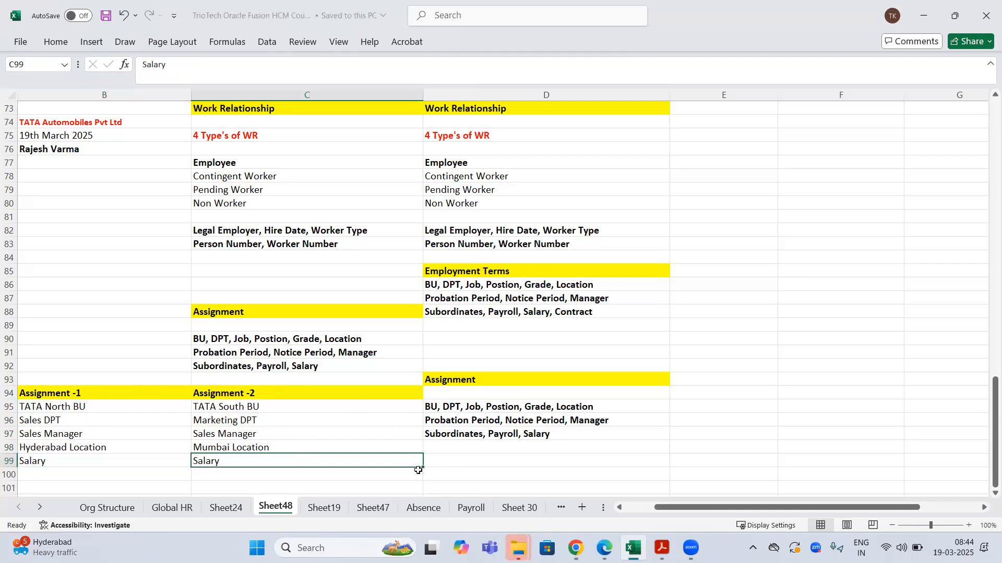
pyautogui.click(576, 548)
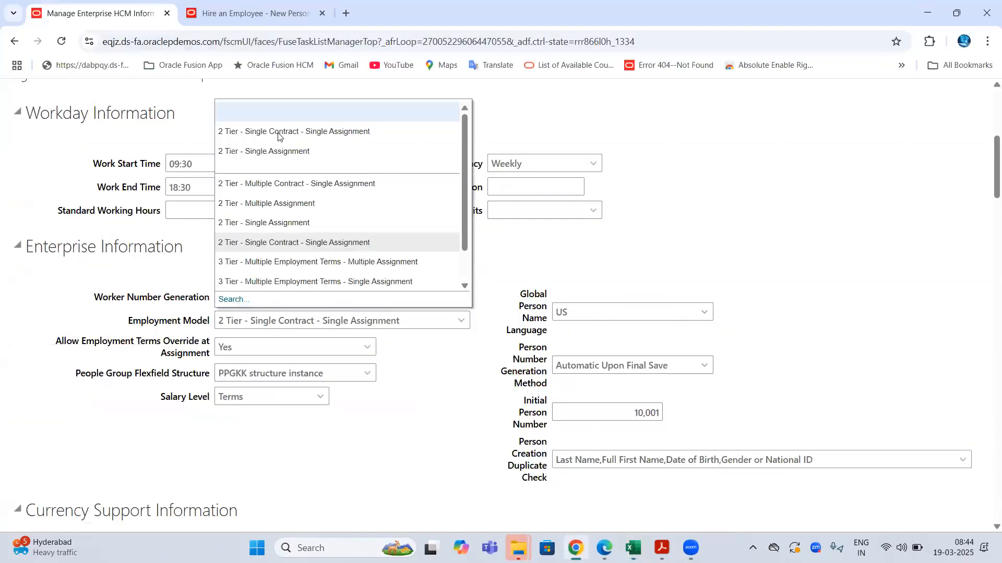
# - Try 2 Tier - Multiple Assignment as the Employment Model and highlight the chosen value
pyautogui.click(265, 203)
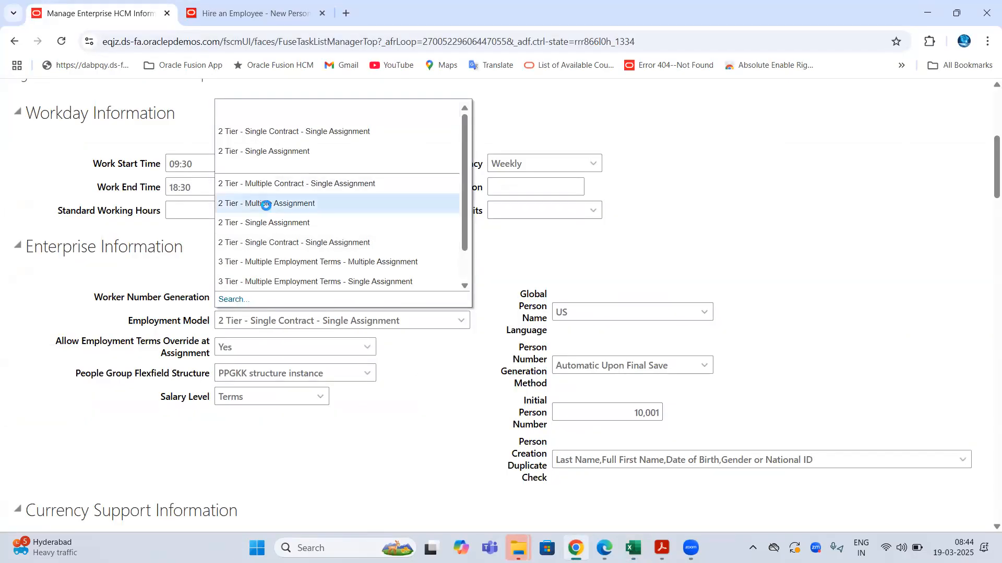
pyautogui.moveTo(125, 322); pyautogui.dragTo(303, 324)
pyautogui.moveTo(231, 322); pyautogui.dragTo(360, 323)
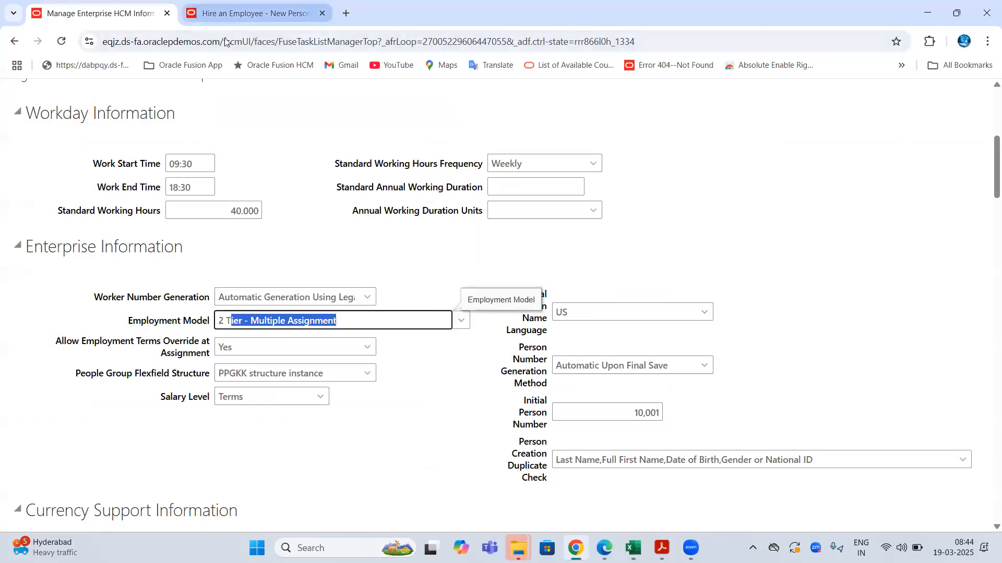
# - Review the Hire an Employee page's title, legal employer detail and lower fields
pyautogui.click(229, 18)
pyautogui.doubleClick(120, 186)
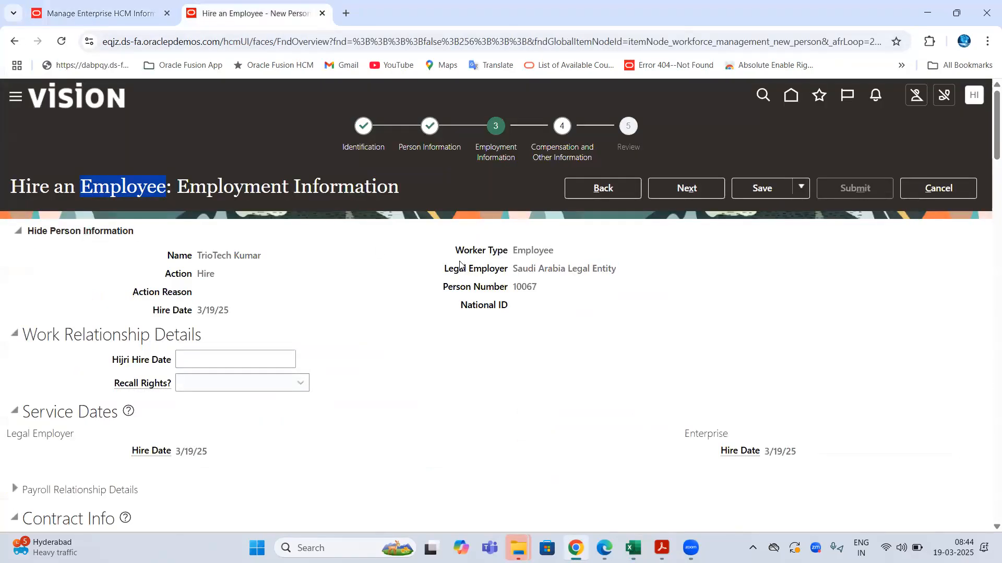
pyautogui.moveTo(443, 269); pyautogui.dragTo(561, 267)
pyautogui.moveTo(40, 335); pyautogui.dragTo(188, 334)
pyautogui.scroll(-3, 382, 282)
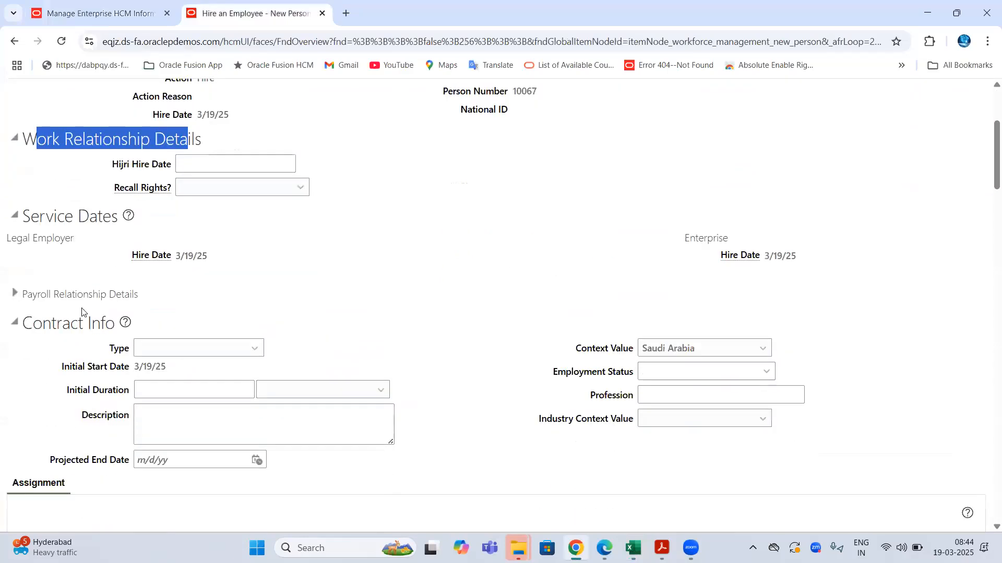
pyautogui.scroll(-2, 45, 354)
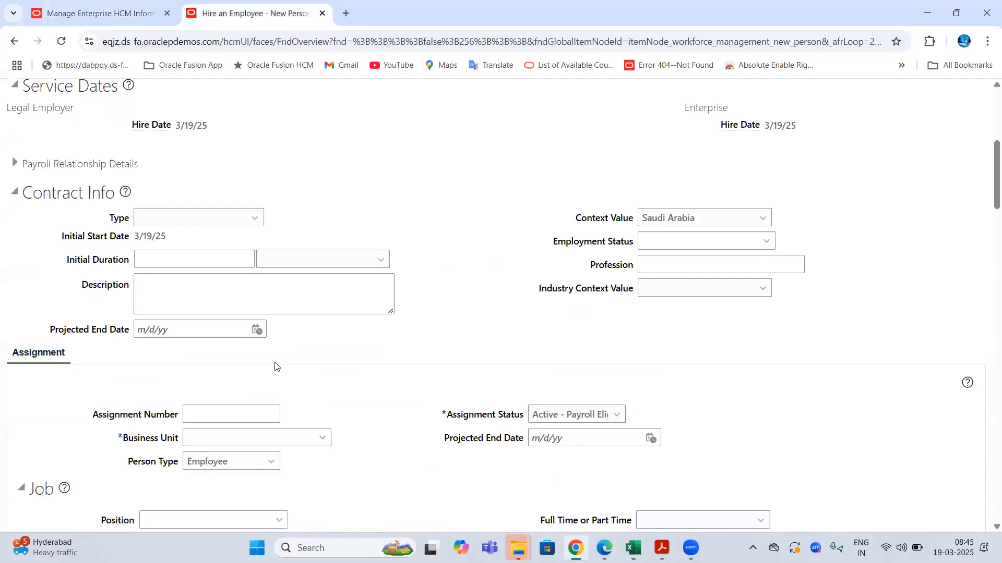
pyautogui.scroll(5, 320, 380)
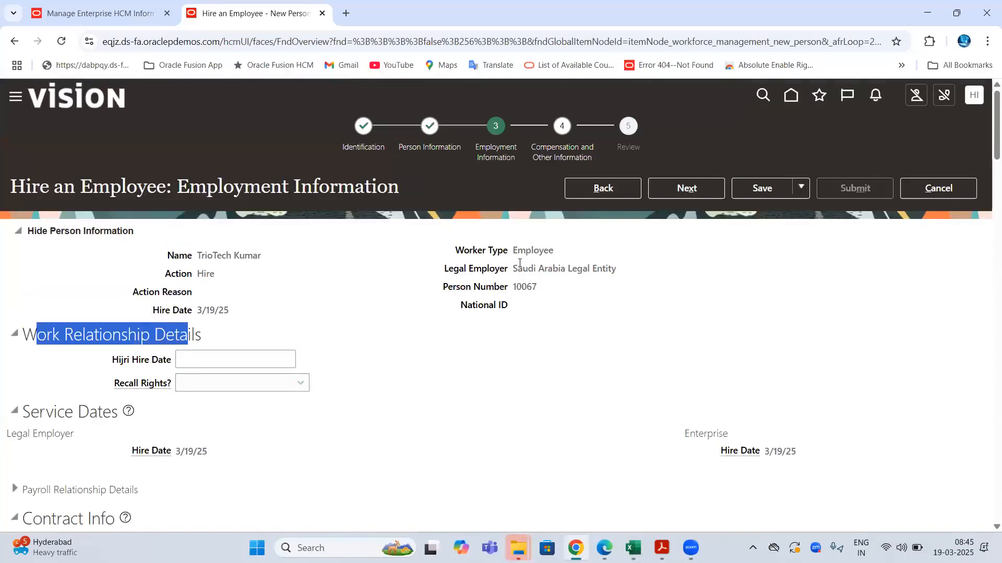
# - Set the Employment Model to 2 Tier - Single Assignment and return to the new hire page
pyautogui.click(93, 10)
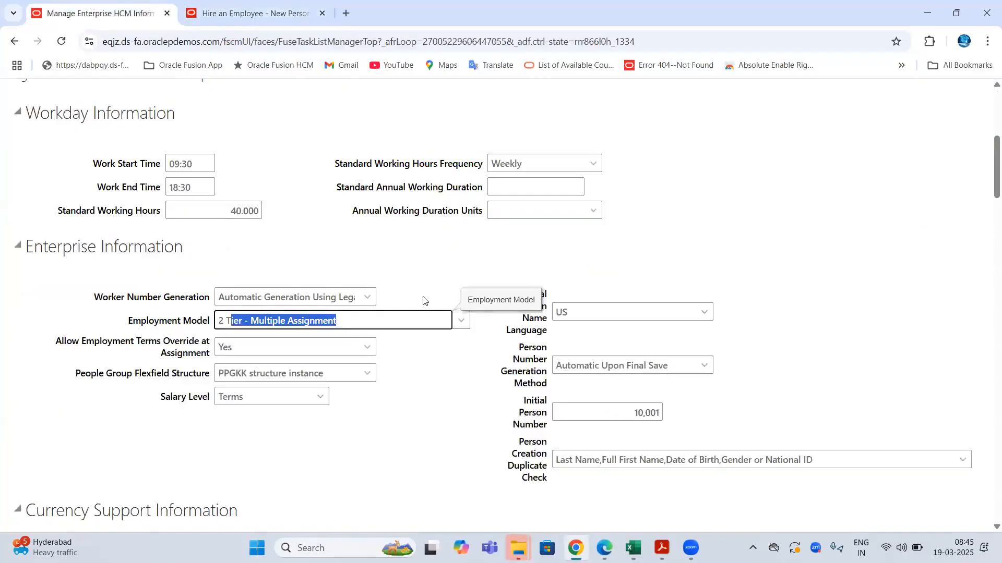
pyautogui.click(459, 320)
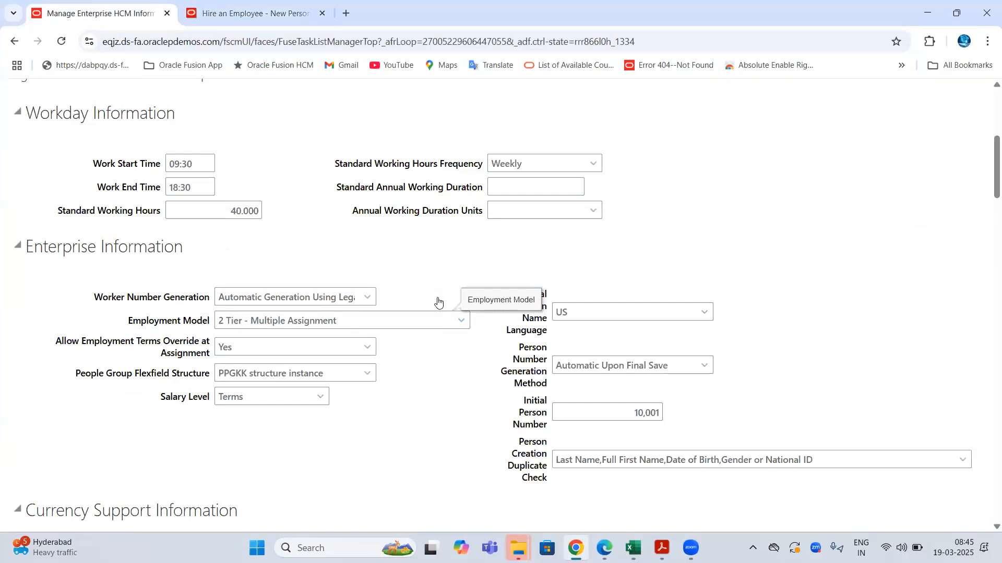
pyautogui.click(309, 241)
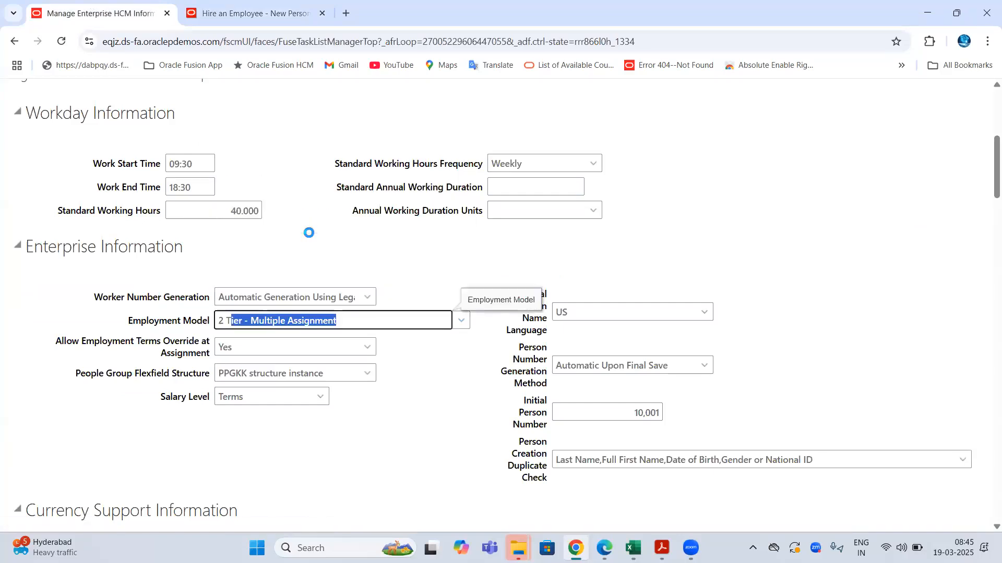
pyautogui.click(231, 14)
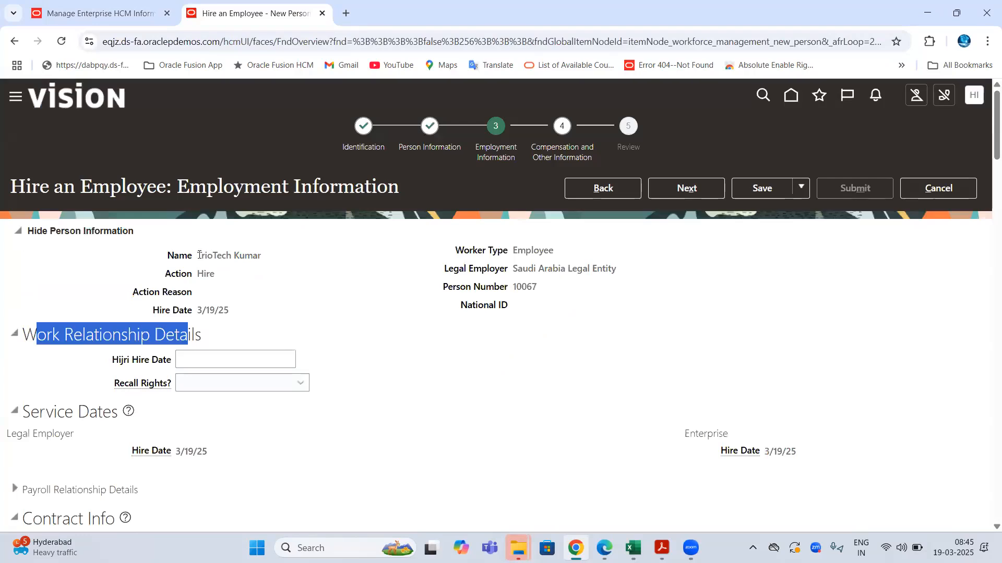
# - Change the Employment Model to 2 Tier - Single Contract - Single Assignment
pyautogui.moveTo(198, 255); pyautogui.dragTo(267, 256)
pyautogui.scroll(-5, 54, 317)
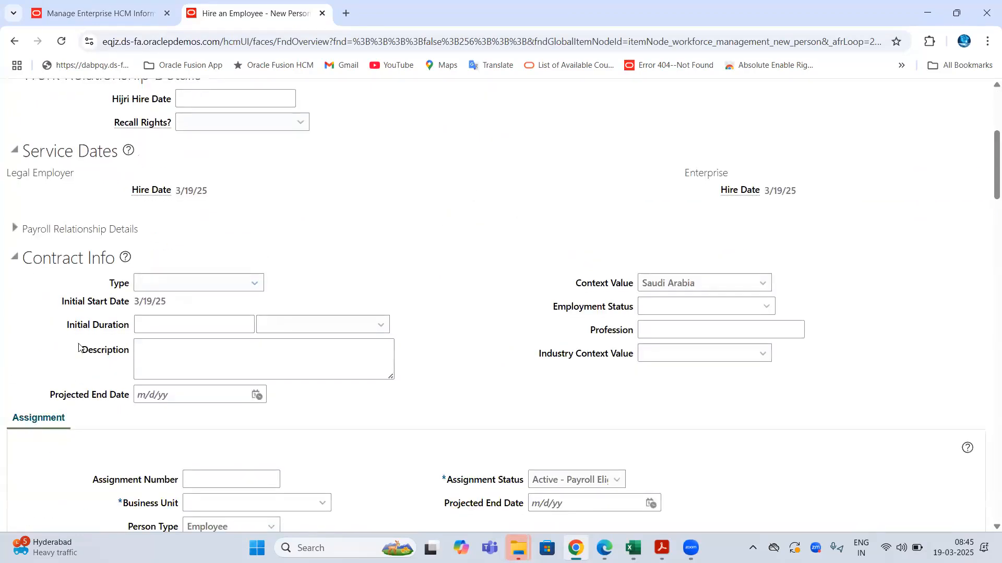
pyautogui.click(120, 15)
pyautogui.click(462, 320)
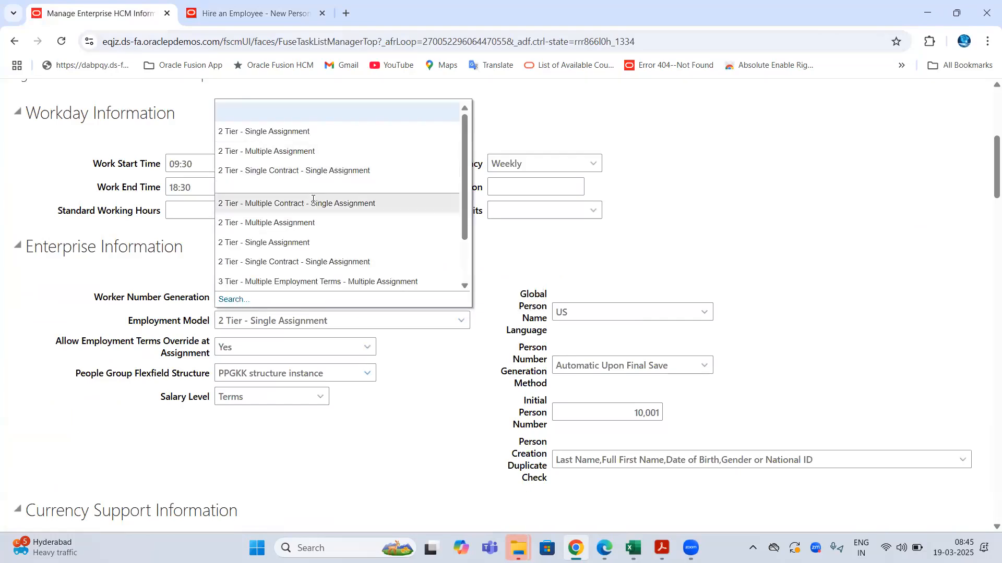
pyautogui.click(289, 318)
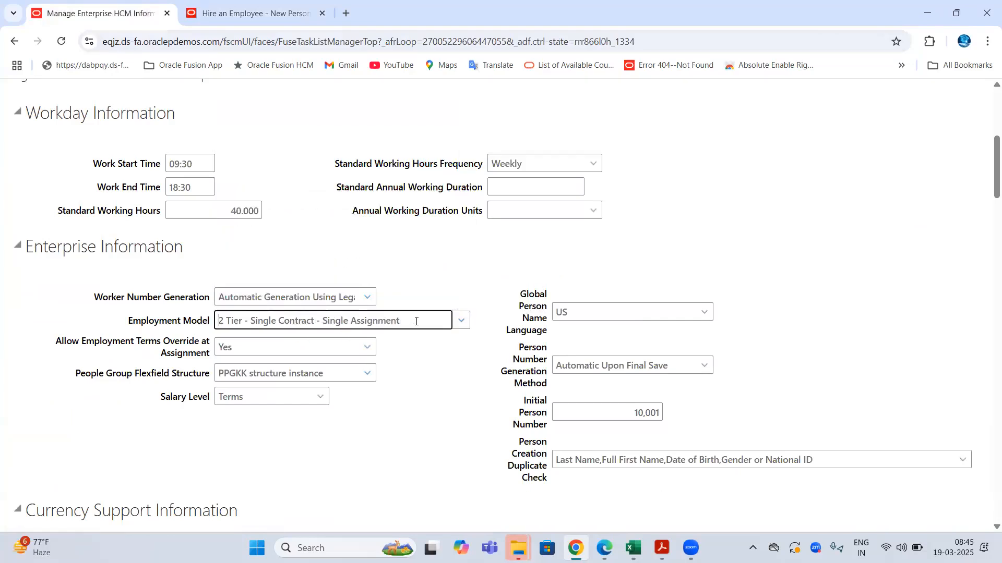
# - Review the new hire's Contract Info fields and Employment Information title
pyautogui.click(214, 21)
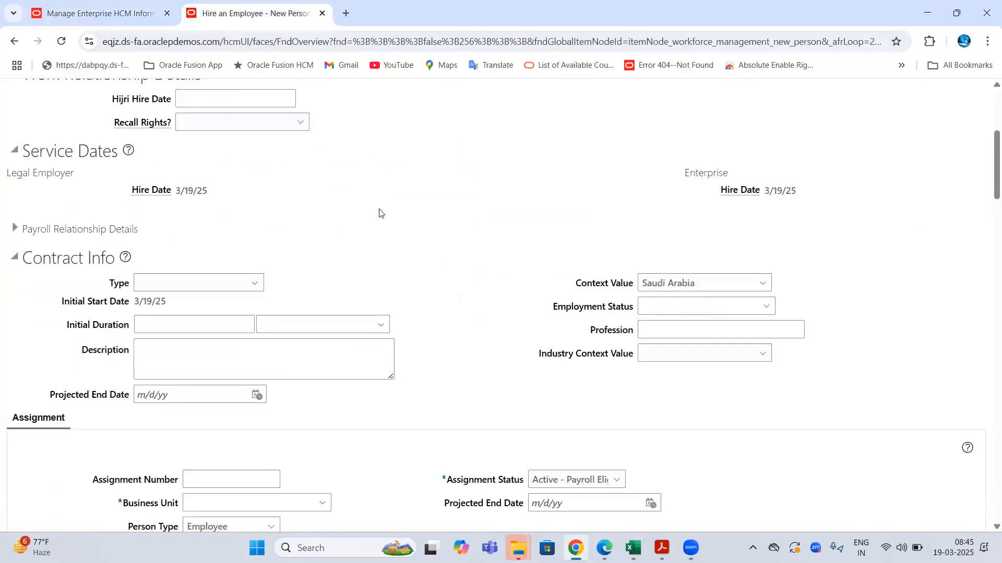
pyautogui.scroll(-5, 180, 291)
pyautogui.moveTo(26, 261); pyautogui.dragTo(211, 330)
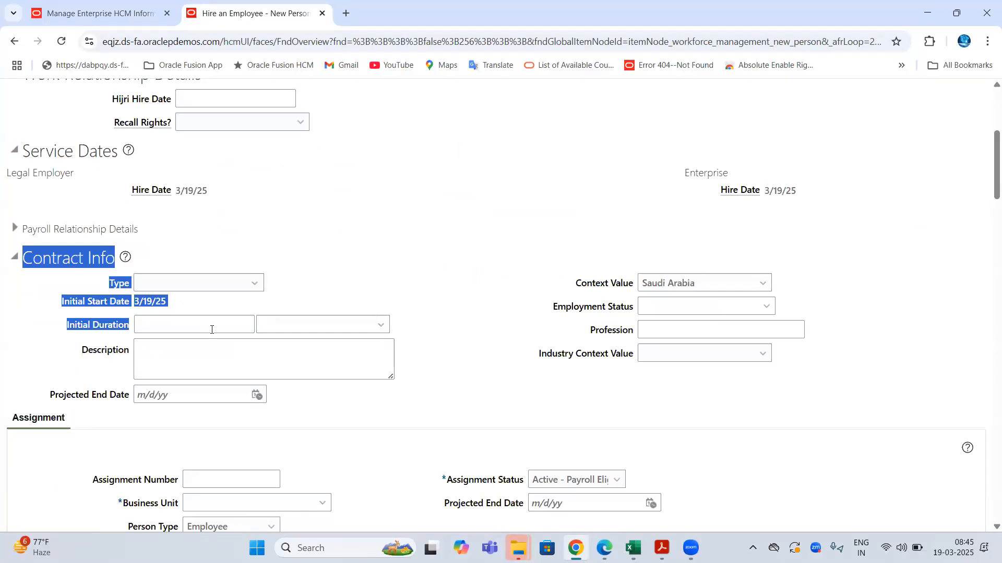
pyautogui.scroll(5, 392, 285)
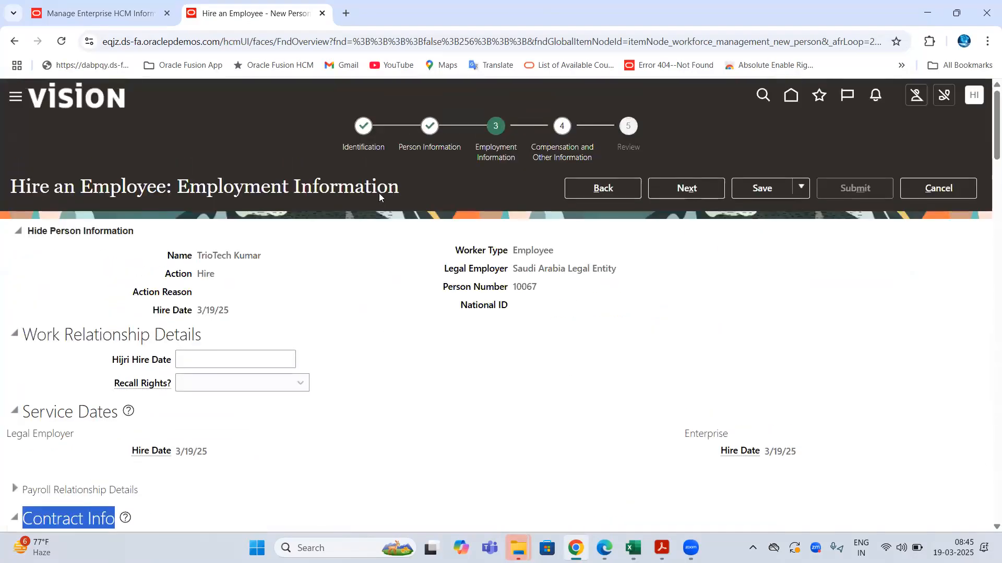
pyautogui.moveTo(189, 186); pyautogui.dragTo(342, 216)
pyautogui.scroll(-3, 339, 246)
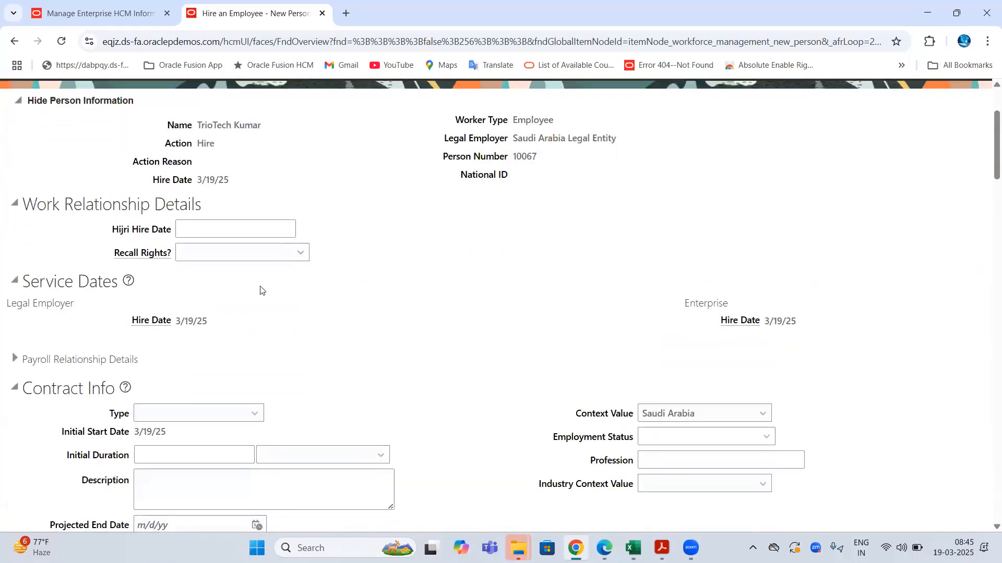
pyautogui.scroll(-5, 264, 292)
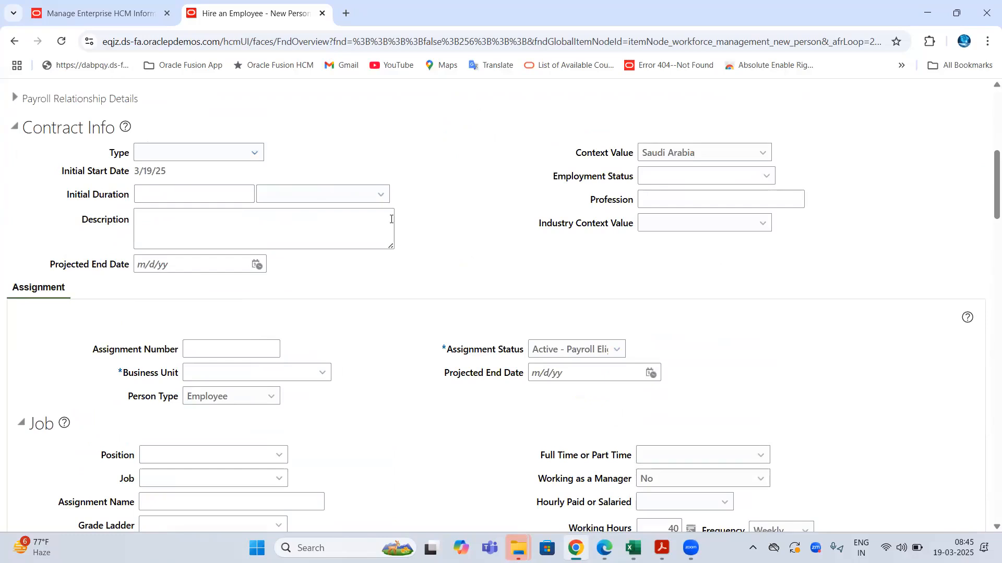
# - Check the current Employment Model value on the enterprise HCM settings
pyautogui.hotkey('ctrl', 'Tab')
pyautogui.moveTo(127, 326); pyautogui.dragTo(217, 324)
pyautogui.click(388, 319)
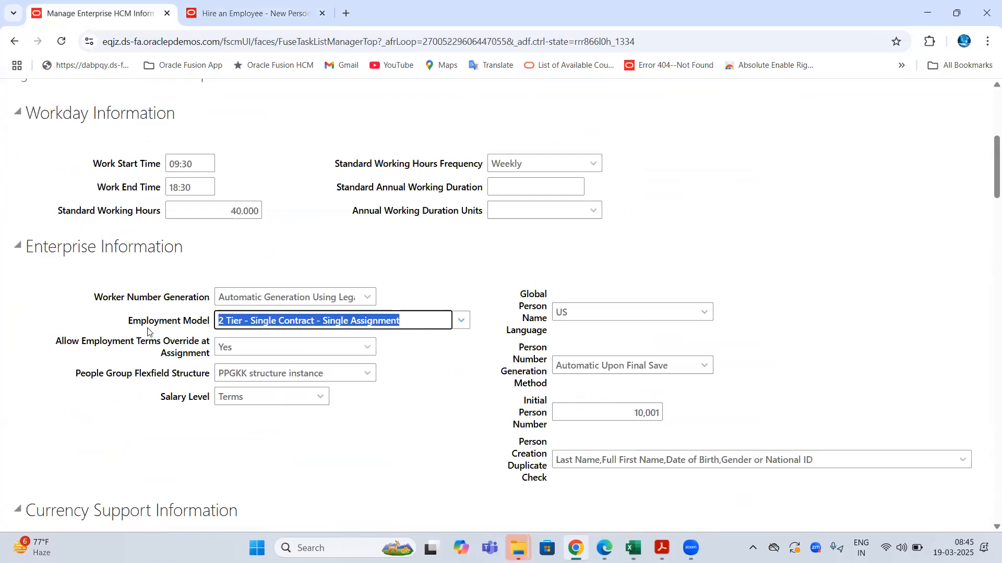
pyautogui.moveTo(133, 321); pyautogui.dragTo(255, 322)
# - Re-examine the Employment Information title and Contract Info heading on the new hire page
pyautogui.click(227, 2)
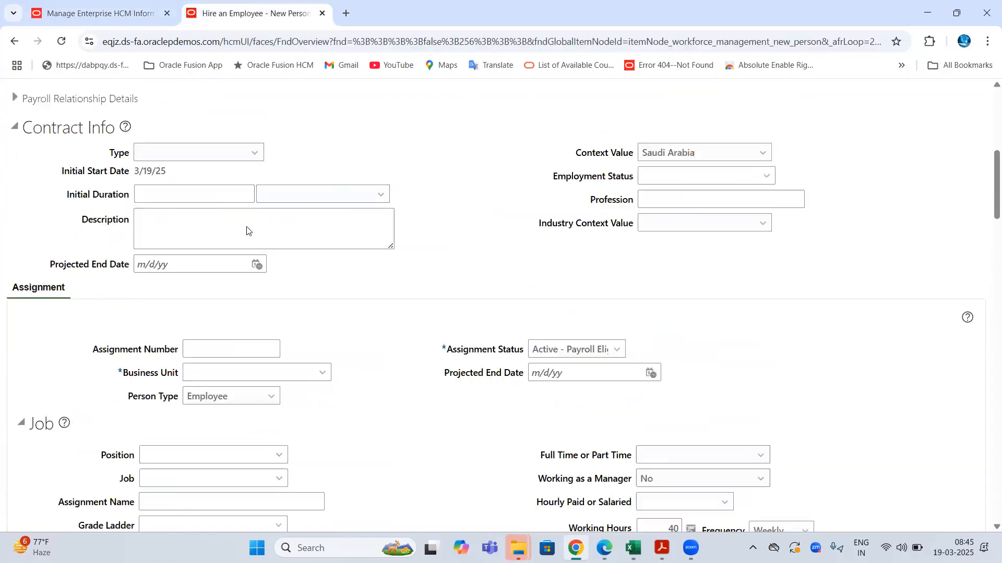
pyautogui.scroll(9, 209, 235)
pyautogui.doubleClick(252, 192)
pyautogui.scroll(-5, 293, 288)
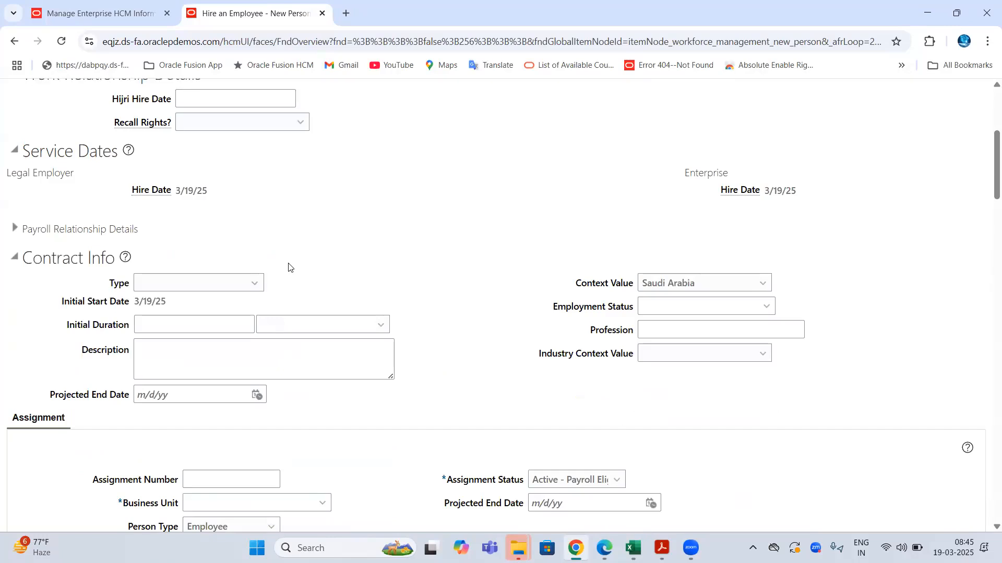
pyautogui.scroll(1, 288, 268)
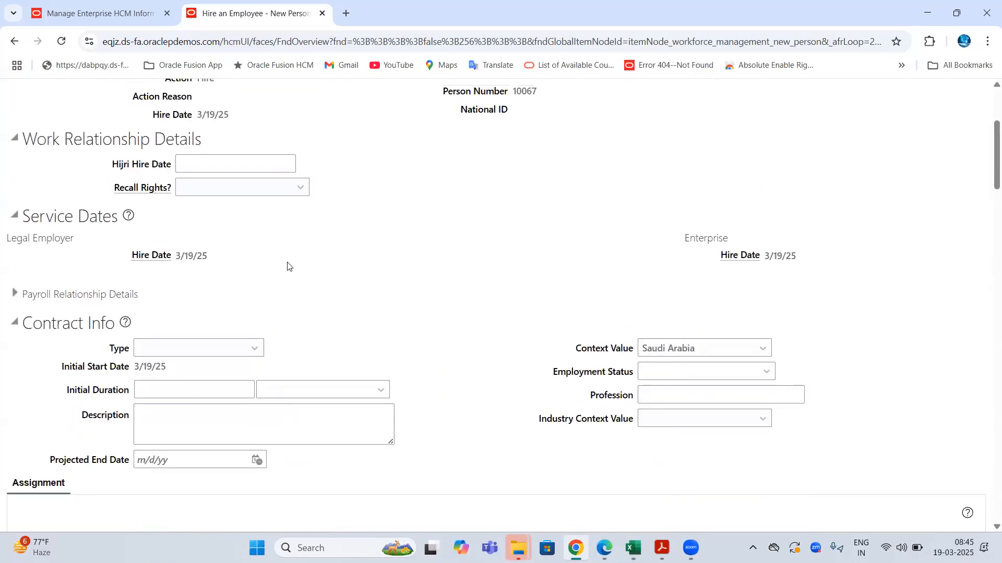
pyautogui.tripleClick(108, 319)
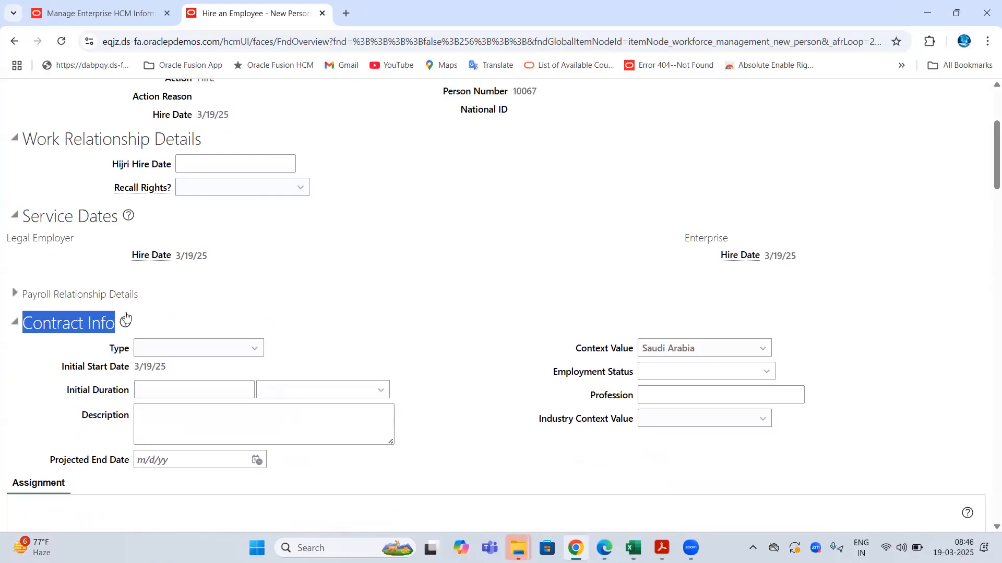
pyautogui.scroll(-3, 180, 302)
# - Change the Employment Model to 3 Tier - Single Employment Terms - Single Assignment
pyautogui.click(107, 5)
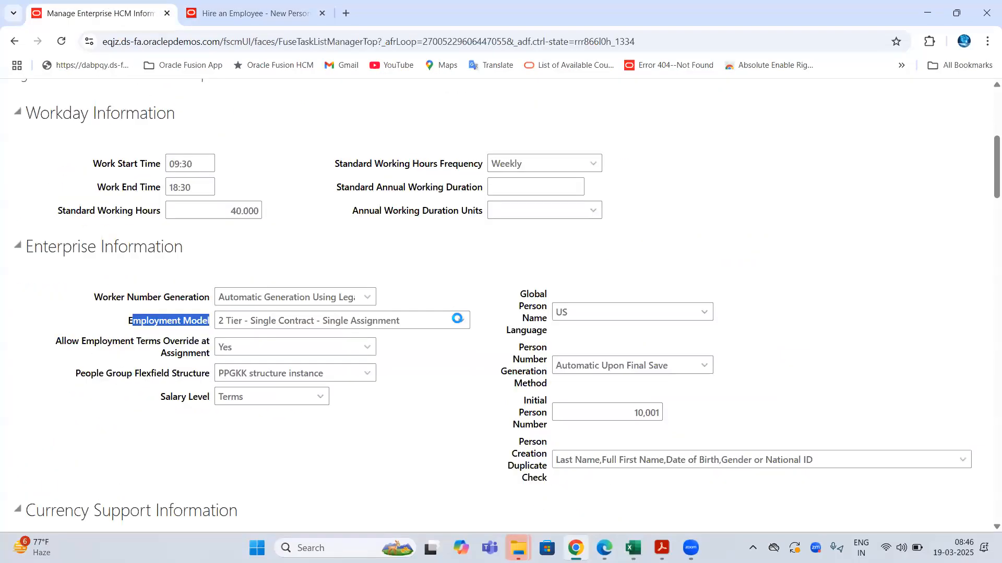
pyautogui.click(455, 321)
pyautogui.scroll(-2, 285, 184)
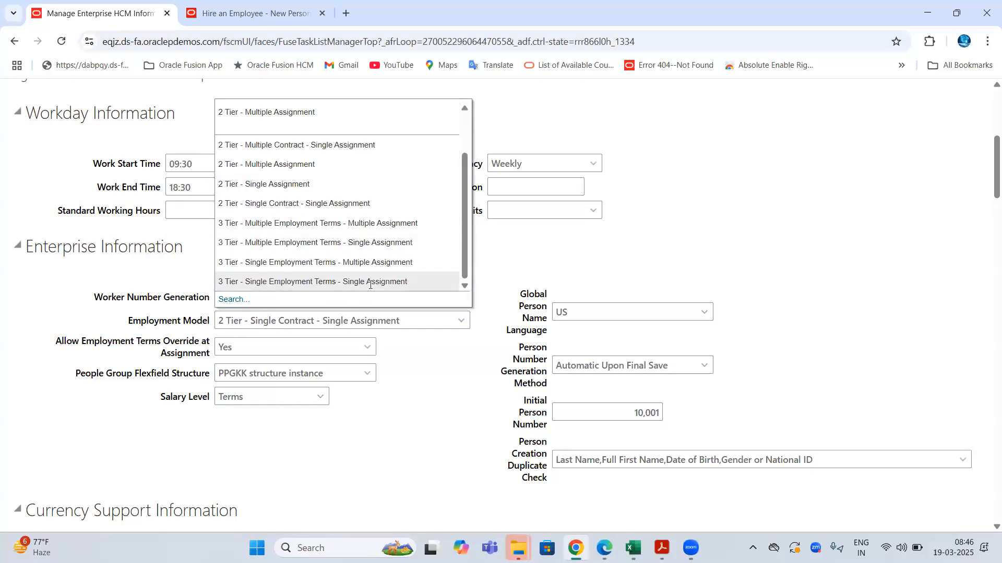
pyautogui.click(290, 282)
# - Review the new hire's Employment Information page under the 3 Tier model
pyautogui.click(232, 14)
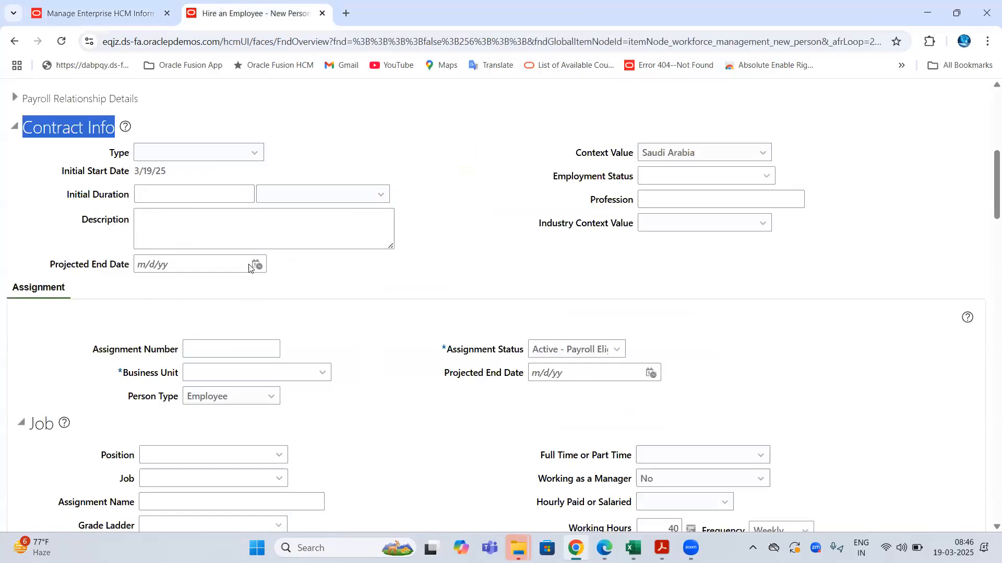
pyautogui.scroll(7, 249, 264)
pyautogui.doubleClick(108, 185)
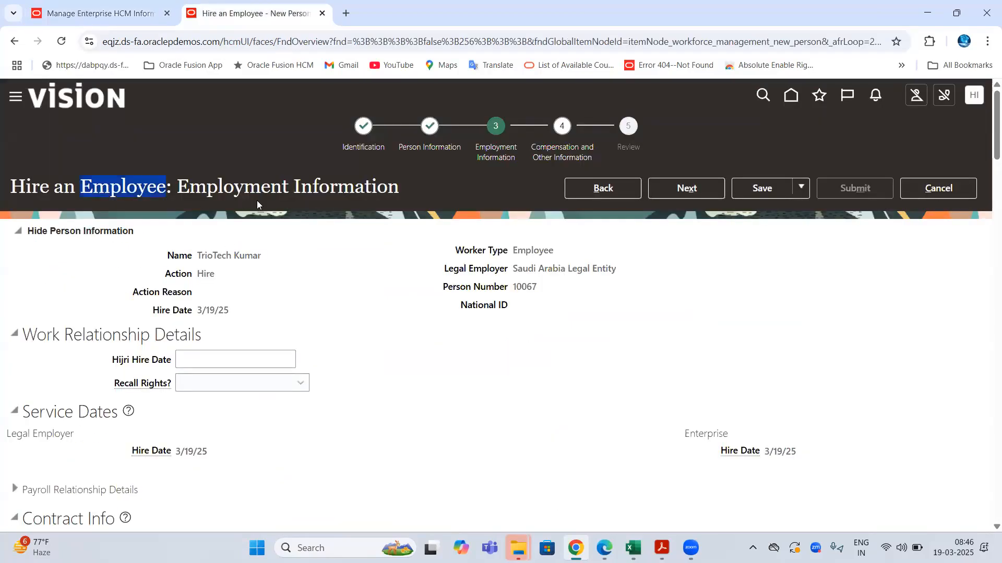
pyautogui.moveTo(246, 190); pyautogui.dragTo(399, 192)
pyautogui.scroll(-4, 123, 214)
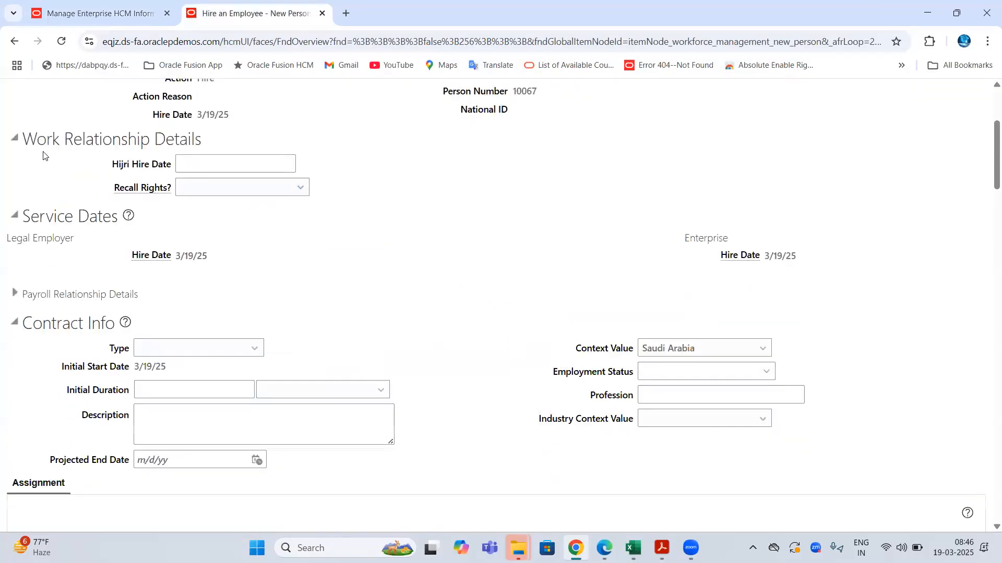
pyautogui.moveTo(35, 139); pyautogui.dragTo(206, 121)
pyautogui.scroll(-2, 173, 286)
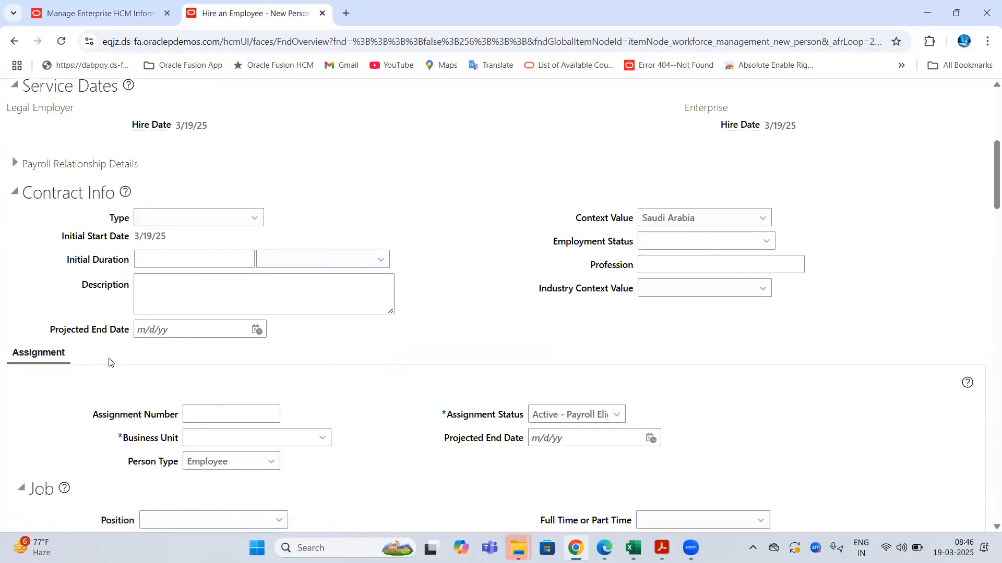
# - Compare the 2 Tier and 3 Tier model notes in columns C and D
pyautogui.hotkey('alt', 'Tab')
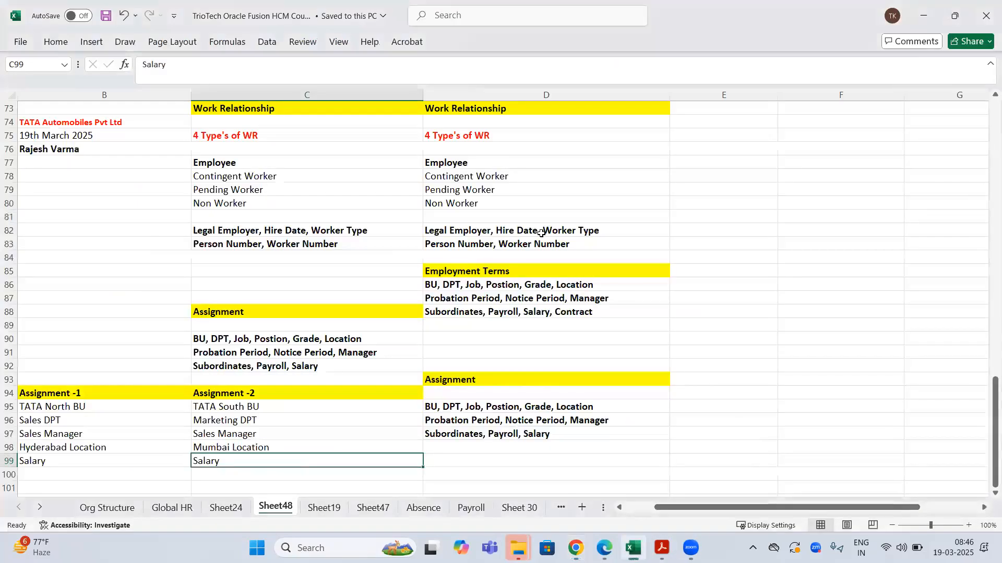
pyautogui.scroll(1, 541, 233)
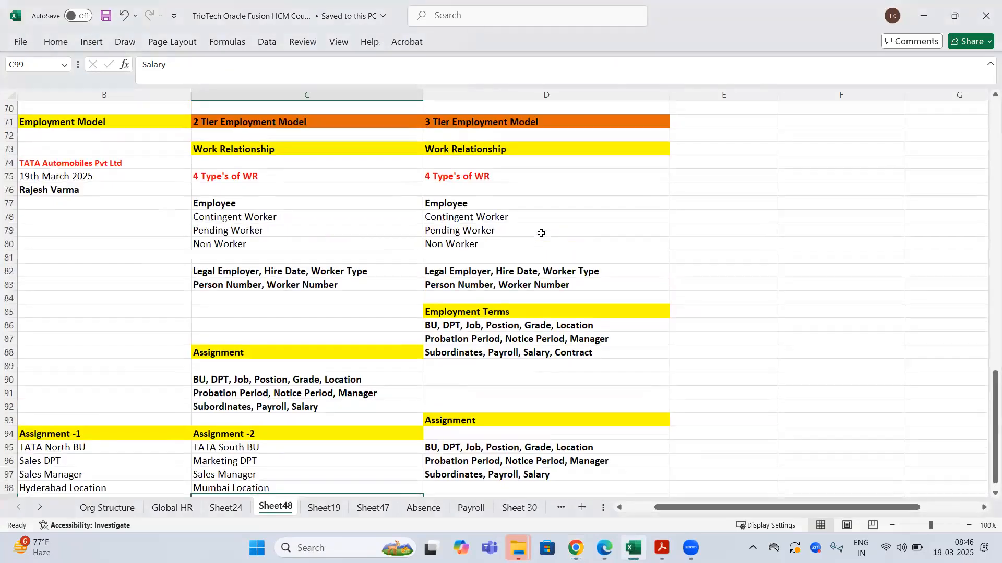
pyautogui.click(51, 134)
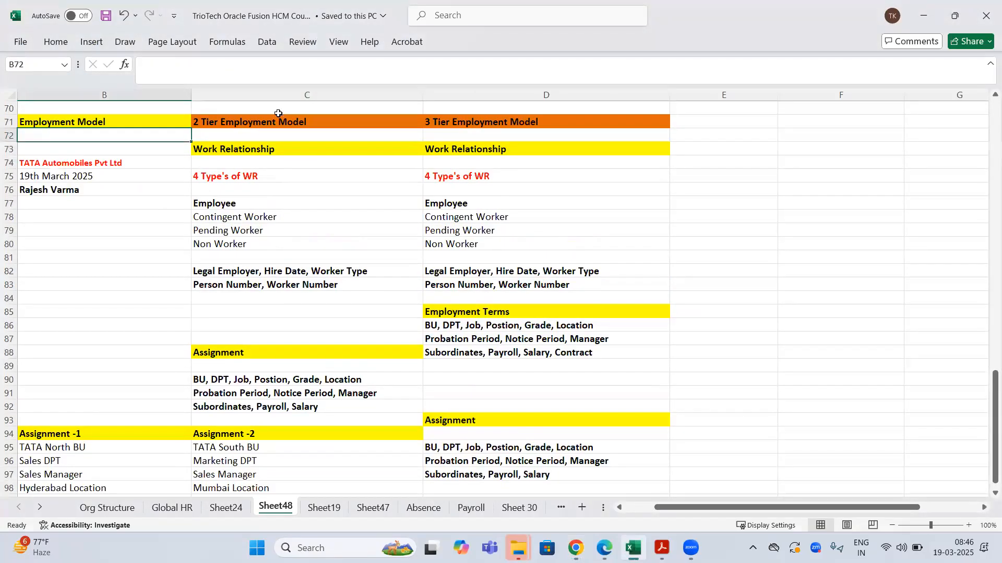
pyautogui.moveTo(278, 113); pyautogui.dragTo(286, 396)
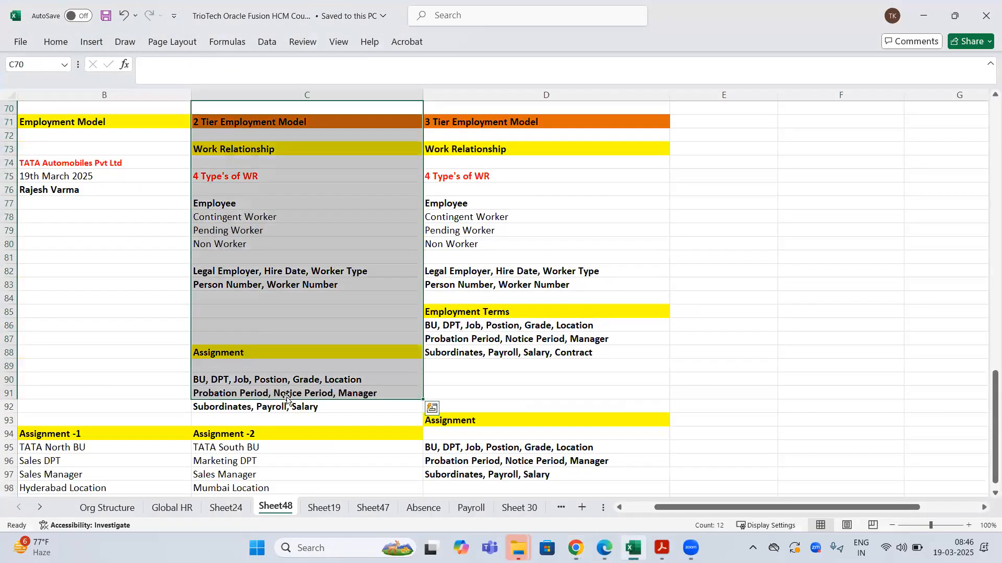
pyautogui.click(514, 244)
pyautogui.click(295, 94)
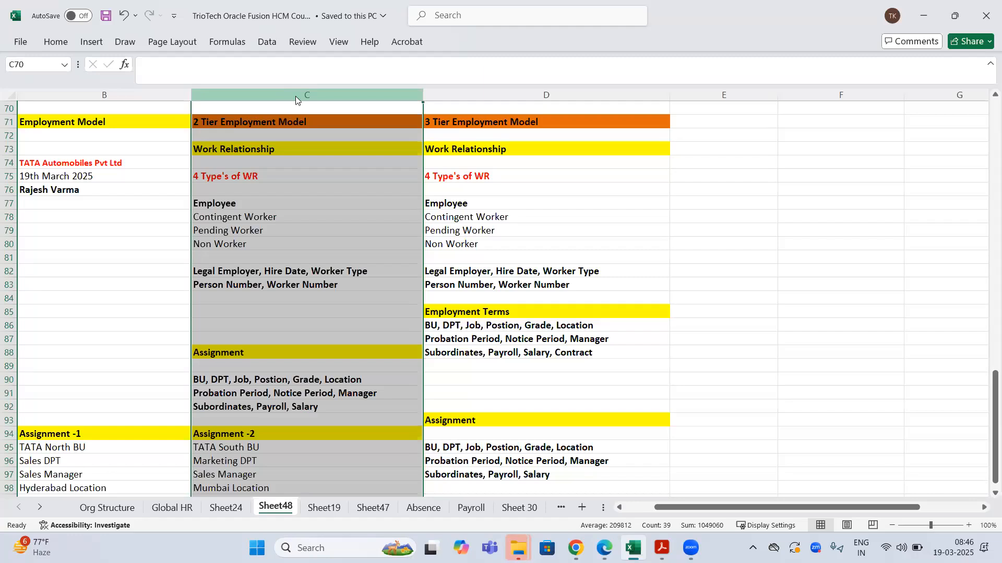
pyautogui.click(563, 95)
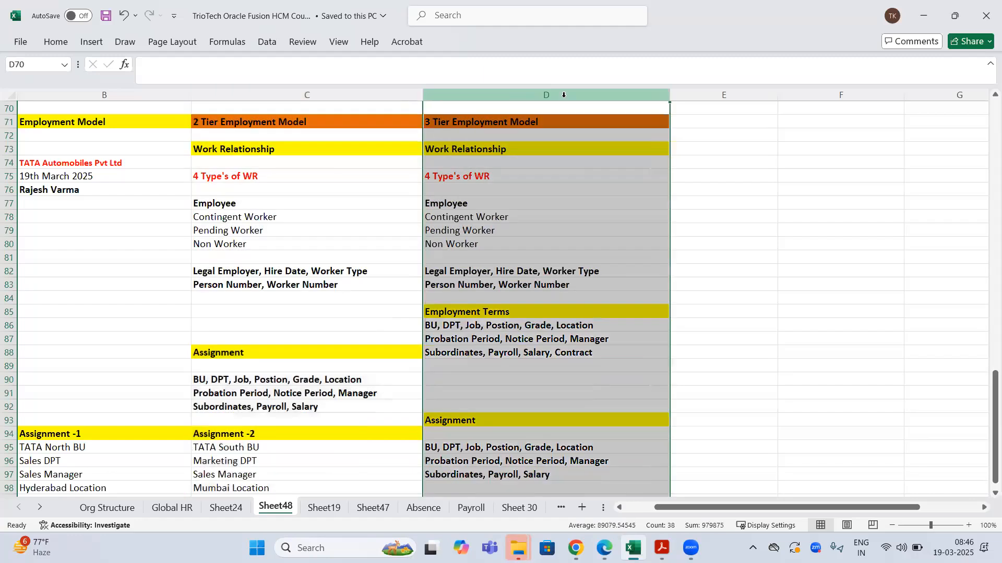
pyautogui.click(536, 205)
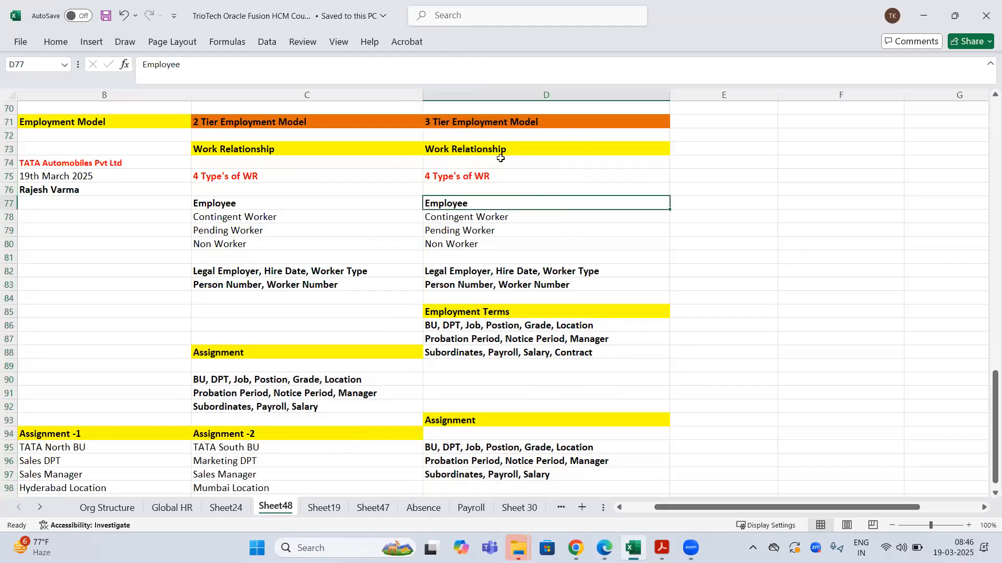
# - Review the Employee, Employment Terms D85:D89 and Assignment blocks under the 3 Tier model
pyautogui.click(487, 120)
pyautogui.moveTo(476, 310); pyautogui.dragTo(496, 353)
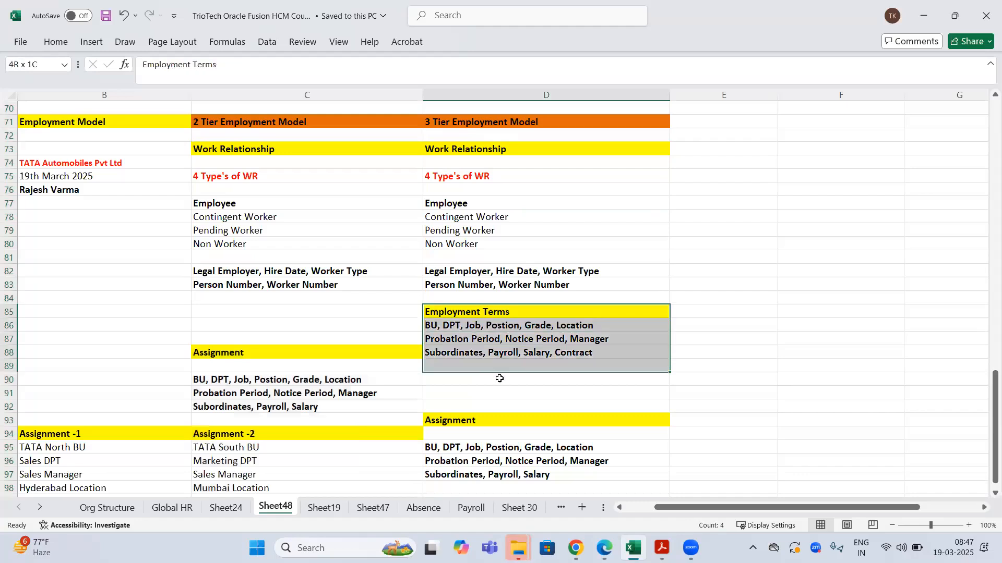
pyautogui.moveTo(476, 421); pyautogui.dragTo(476, 477)
pyautogui.moveTo(496, 308); pyautogui.dragTo(500, 366)
pyautogui.click(557, 120)
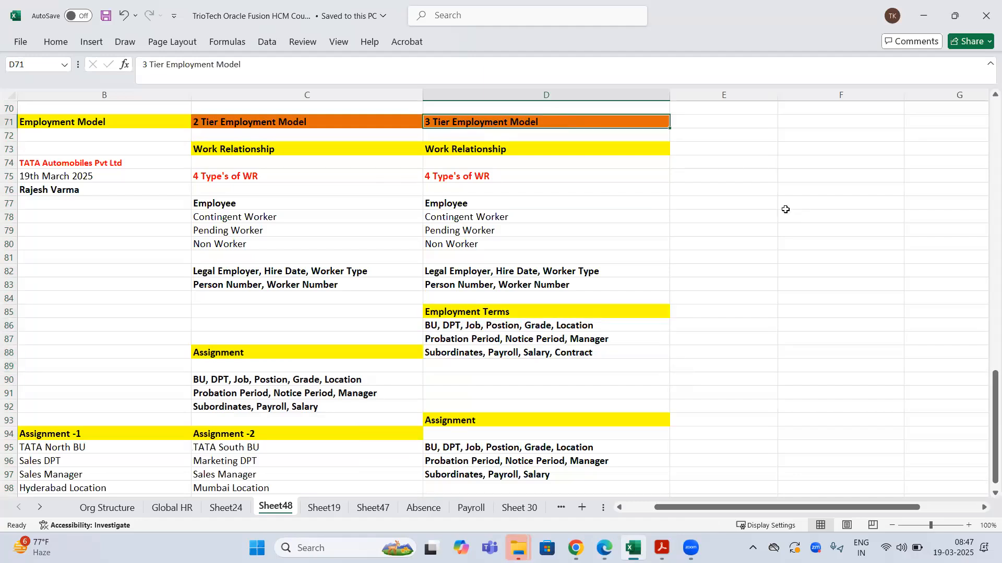
# - Compare the 2 Tier Assignment -1 and Assignment -2 examples and their Salary entries in row 99
pyautogui.scroll(-1, 785, 209)
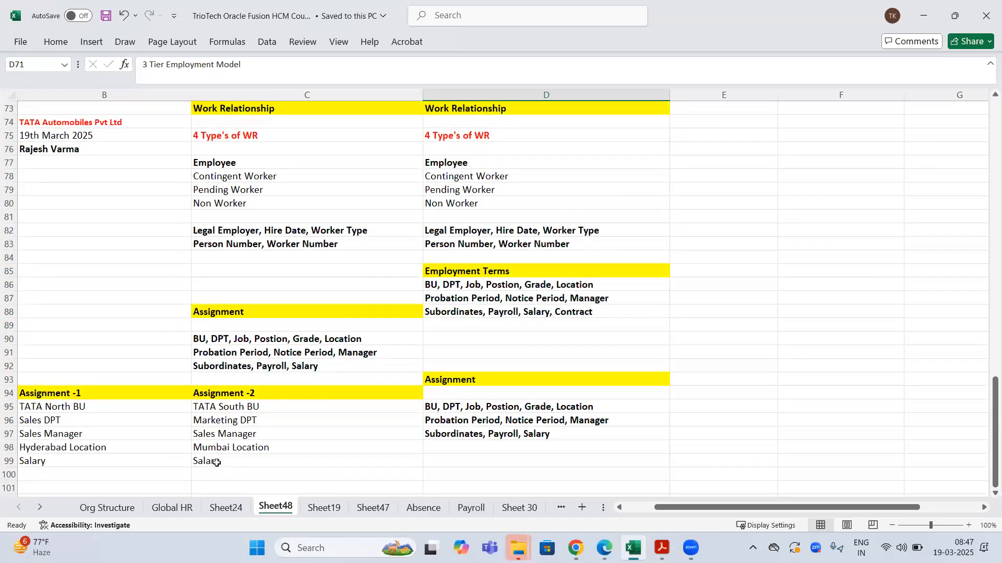
pyautogui.click(215, 462)
pyautogui.click(142, 463)
pyautogui.click(233, 316)
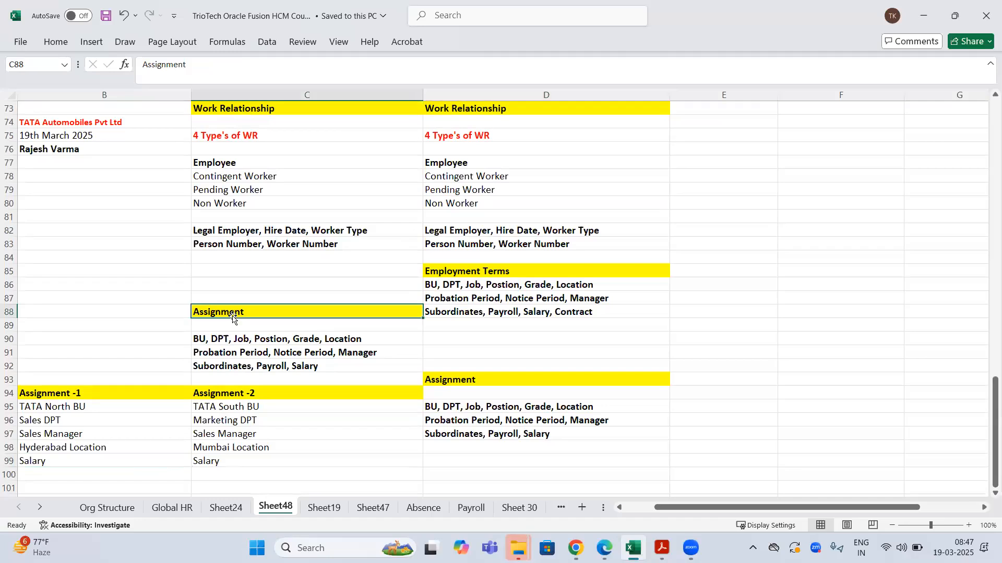
pyautogui.scroll(2, 233, 316)
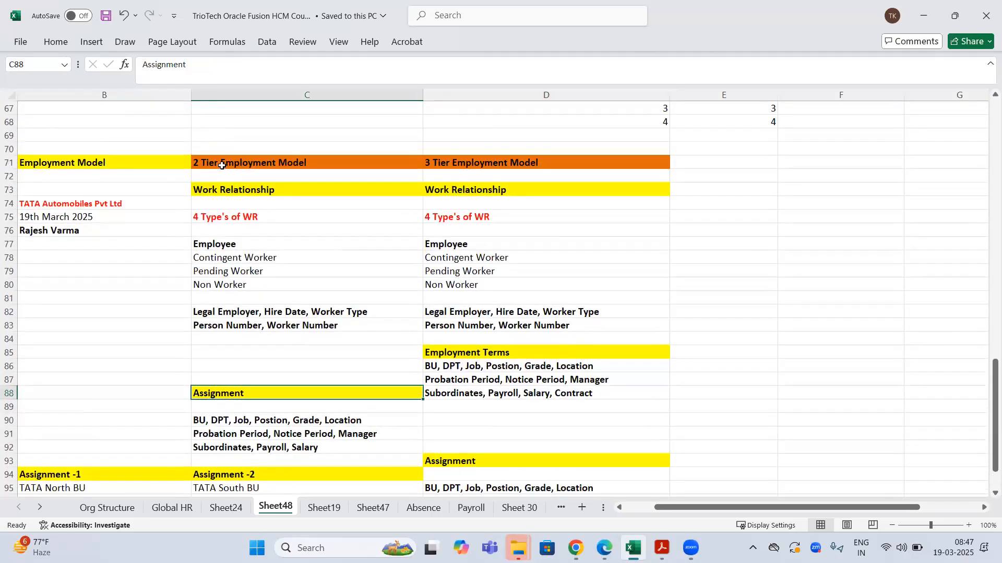
pyautogui.click(222, 164)
pyautogui.scroll(-2, 269, 170)
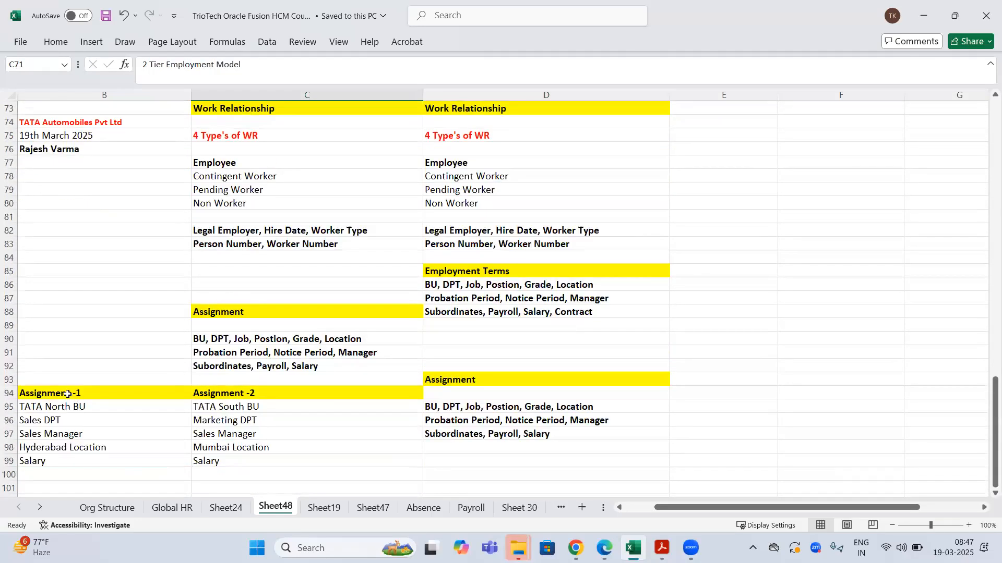
pyautogui.moveTo(68, 395); pyautogui.dragTo(76, 407)
pyautogui.moveTo(268, 421); pyautogui.dragTo(254, 464)
pyautogui.moveTo(94, 463); pyautogui.dragTo(209, 466)
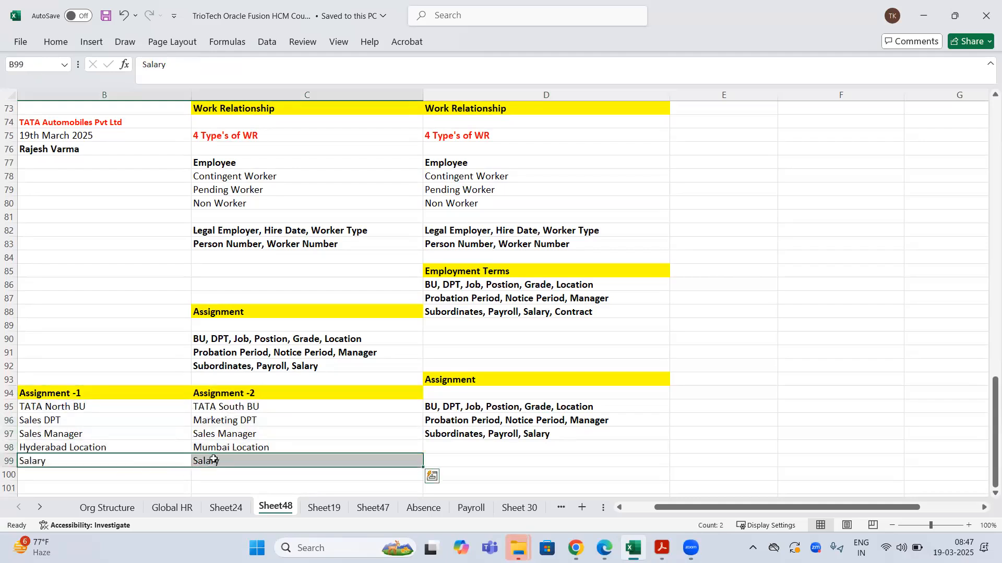
# - Highlight the B94:C99 assignment blocks and check the 3 Tier Salary and Employment Terms cells
pyautogui.scroll(1, 213, 461)
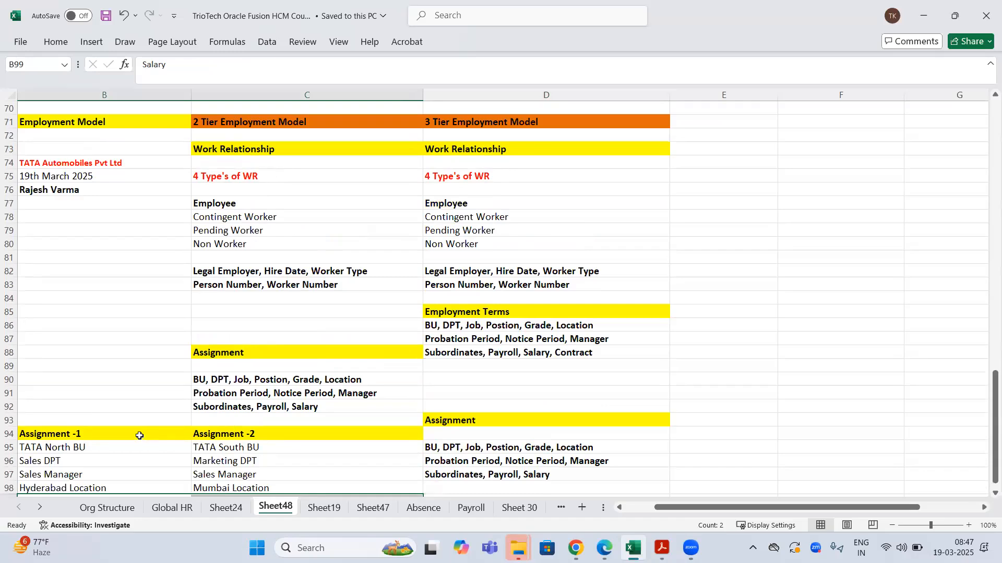
pyautogui.moveTo(107, 161); pyautogui.dragTo(111, 202)
pyautogui.moveTo(130, 431); pyautogui.dragTo(287, 501)
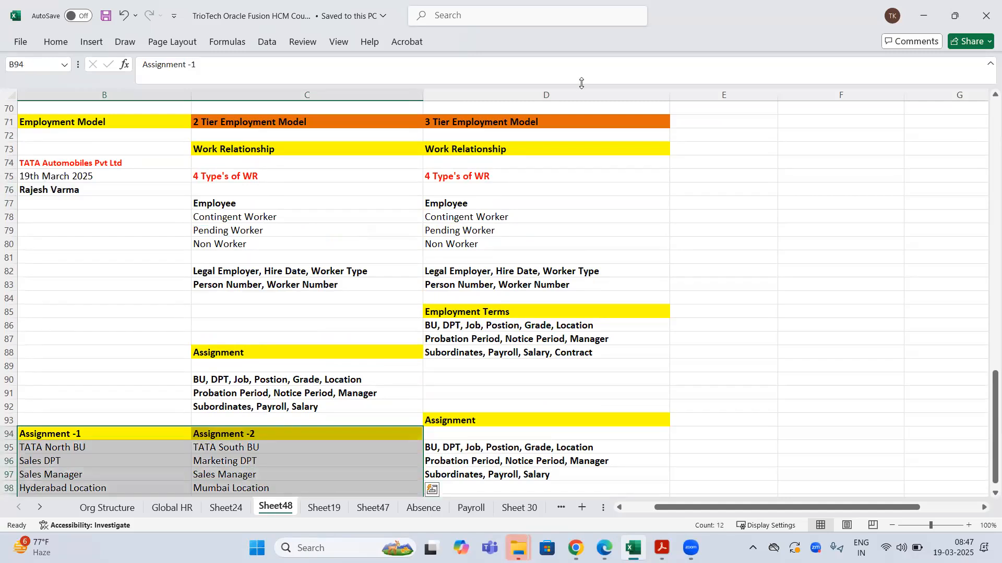
pyautogui.click(543, 132)
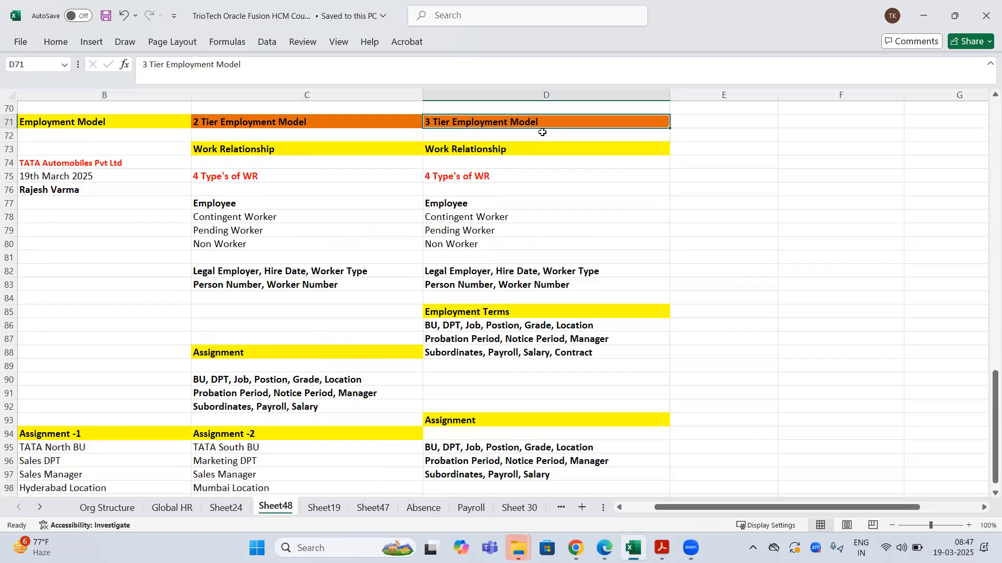
pyautogui.doubleClick(539, 353)
pyautogui.doubleClick(539, 352)
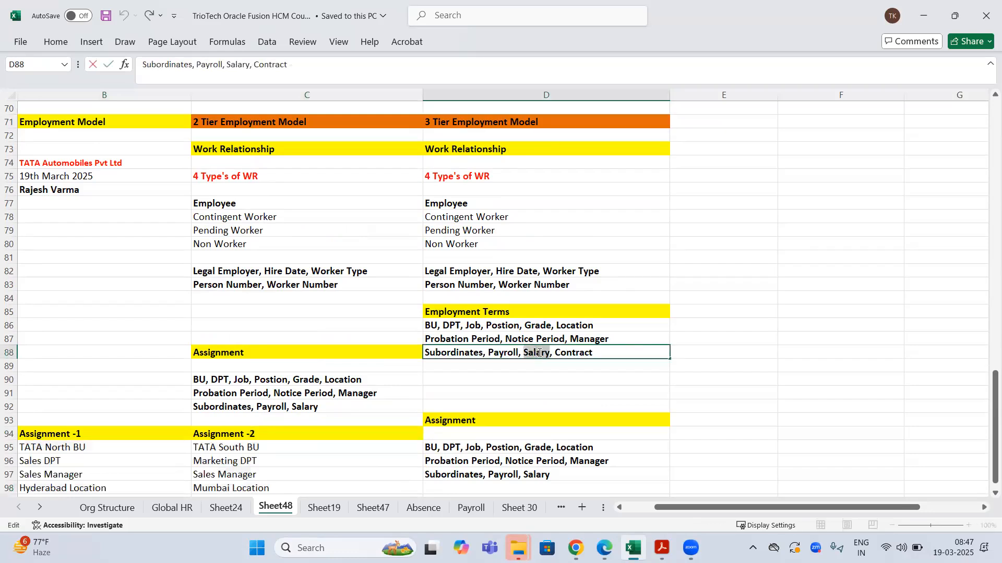
pyautogui.click(484, 313)
pyautogui.scroll(-2, 99, 389)
pyautogui.moveTo(101, 351); pyautogui.dragTo(244, 419)
# - Paste the copied assignment blocks at D99 and clear the Salary row D104:E104
pyautogui.hotkey('ctrl', 'c')
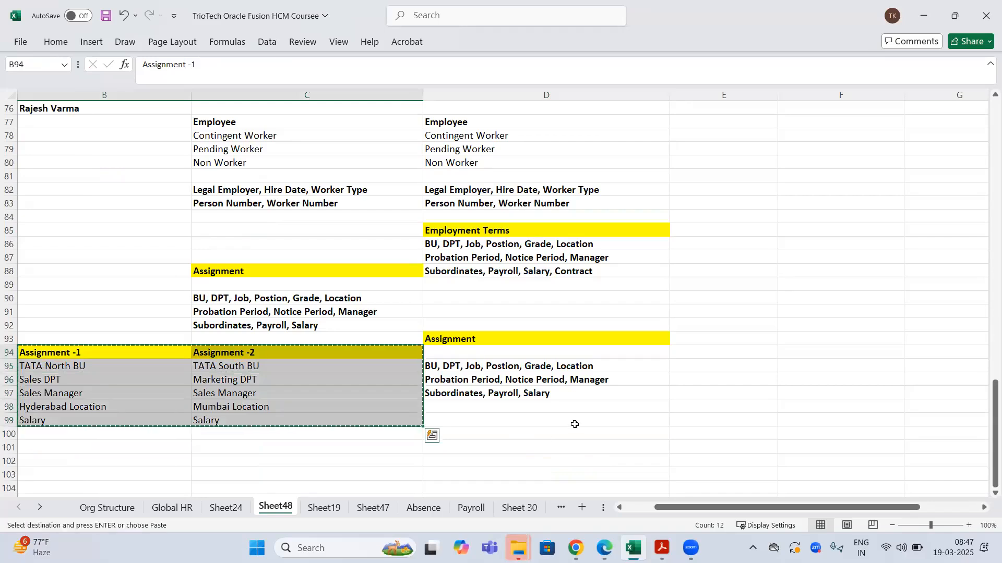
pyautogui.click(574, 421)
pyautogui.hotkey('ctrl', 'v')
pyautogui.hotkey('ctrl', 's')
pyautogui.moveTo(517, 490); pyautogui.dragTo(700, 488)
pyautogui.press('Delete')
pyautogui.hotkey('ctrl', 's')
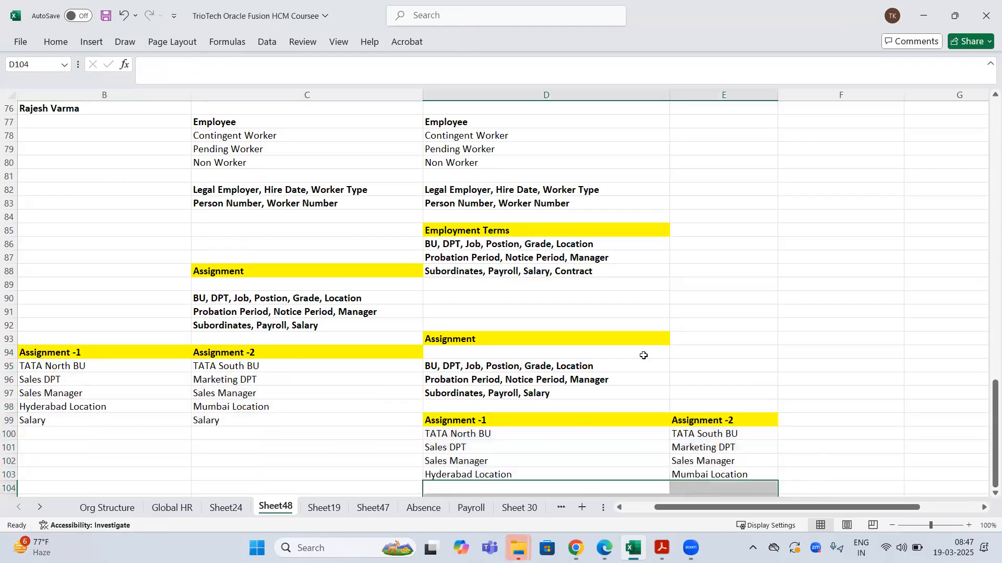
# - Review the pasted assignment details against the 2 Tier and 3 Tier model headings
pyautogui.moveTo(488, 232); pyautogui.dragTo(499, 277)
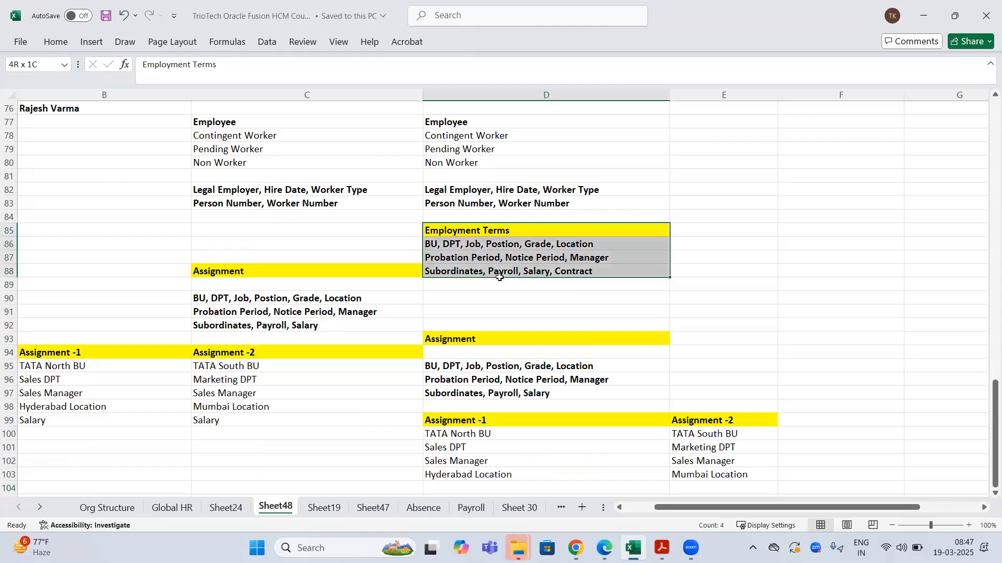
pyautogui.moveTo(662, 434); pyautogui.dragTo(925, 474)
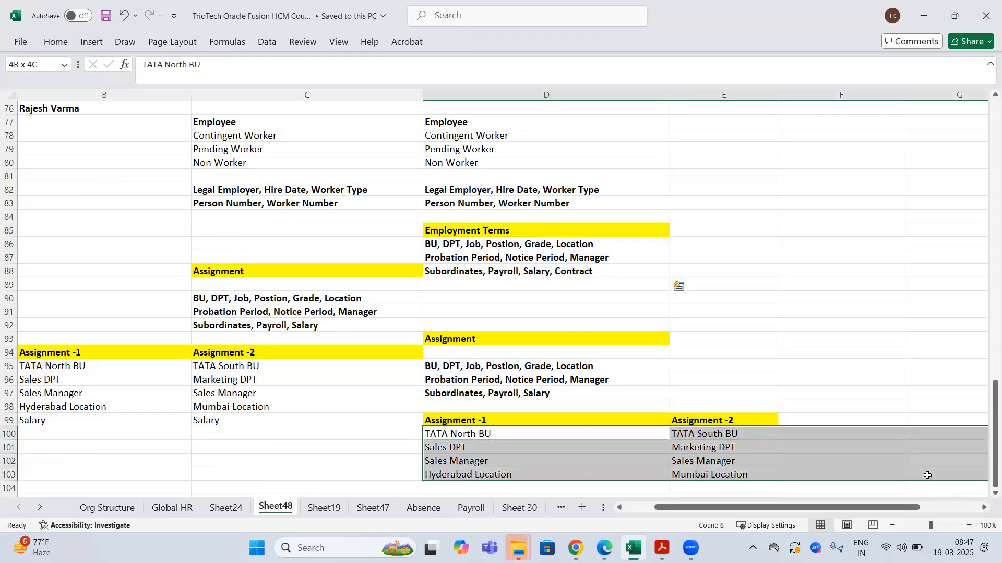
pyautogui.scroll(1, 465, 261)
pyautogui.moveTo(465, 258); pyautogui.dragTo(479, 323)
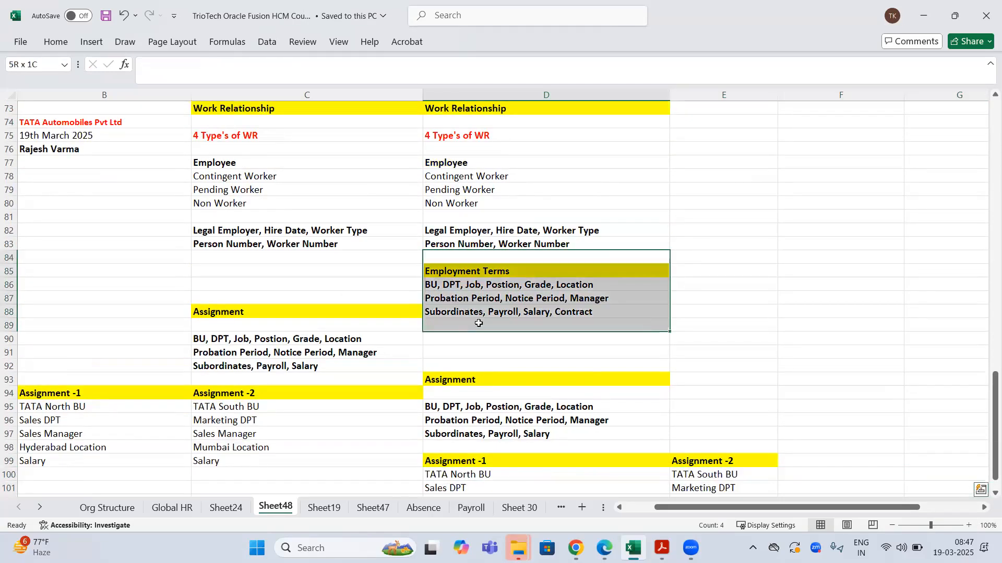
pyautogui.scroll(2, 509, 156)
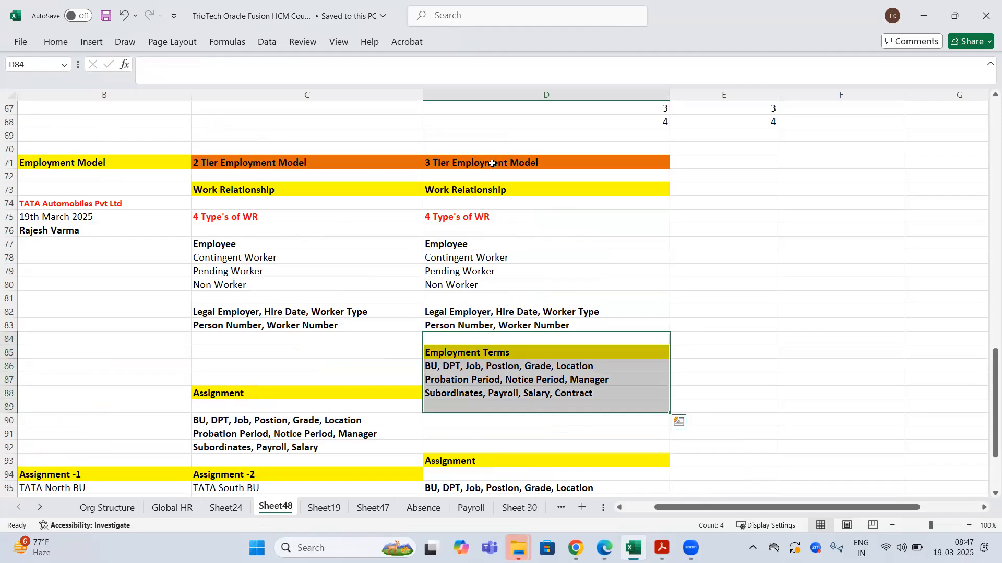
pyautogui.click(530, 163)
pyautogui.scroll(-2, 446, 250)
pyautogui.scroll(1, 293, 163)
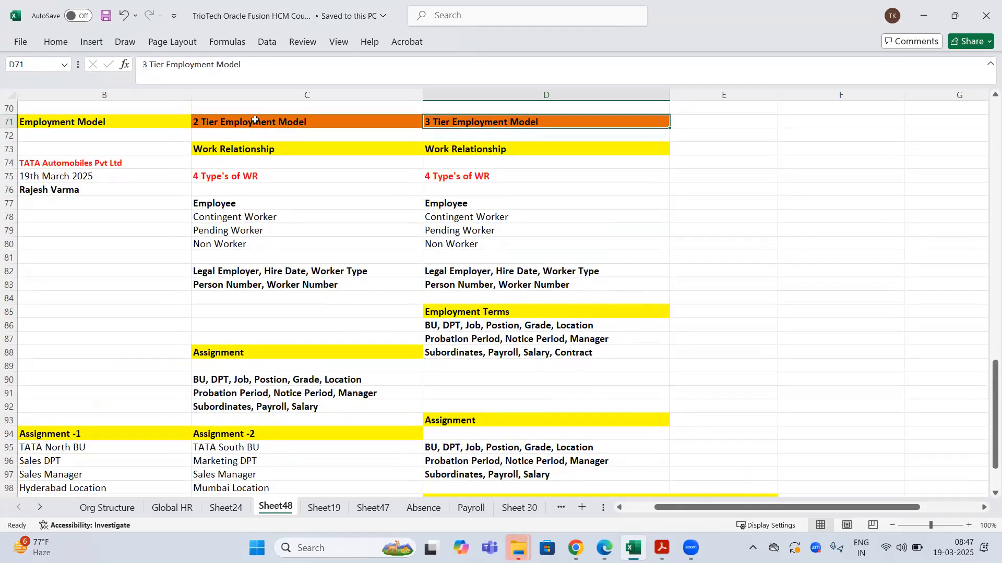
pyautogui.click(255, 121)
pyautogui.scroll(-1, 221, 408)
pyautogui.moveTo(84, 395); pyautogui.dragTo(258, 472)
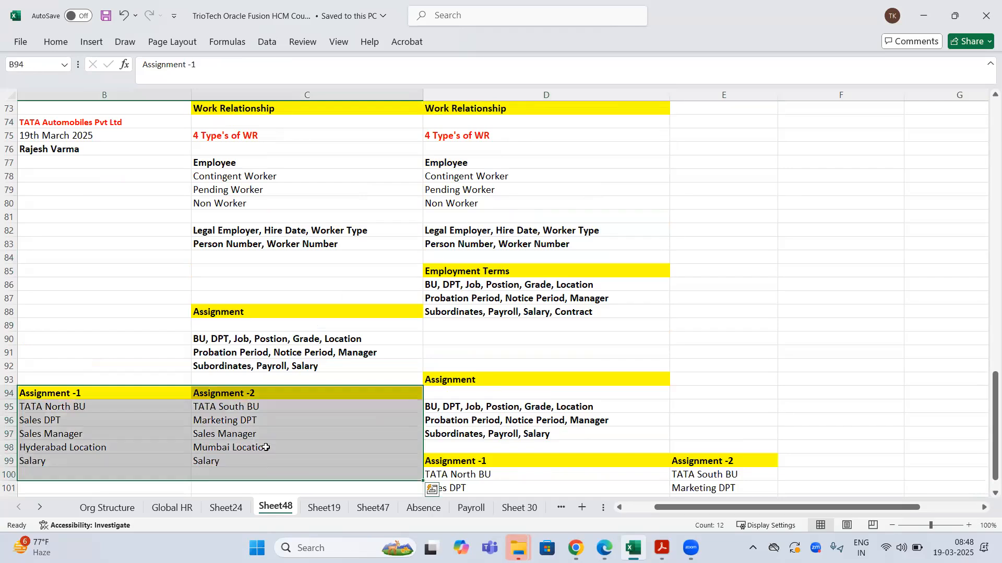
pyautogui.scroll(1, 266, 447)
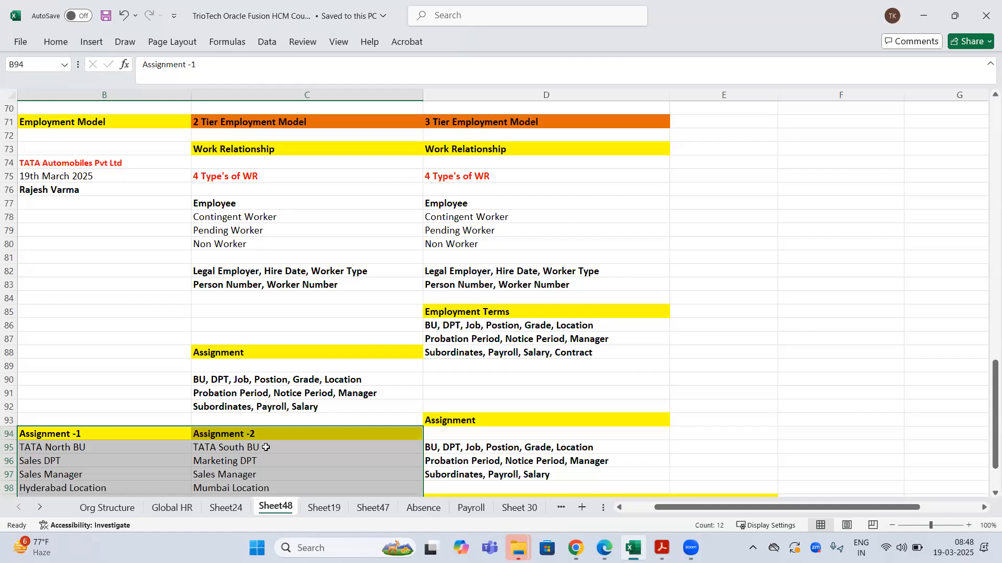
# - Set the enterprise Employment Model to 2 Tier - Single Assignment
pyautogui.hotkey('alt', 'Tab')
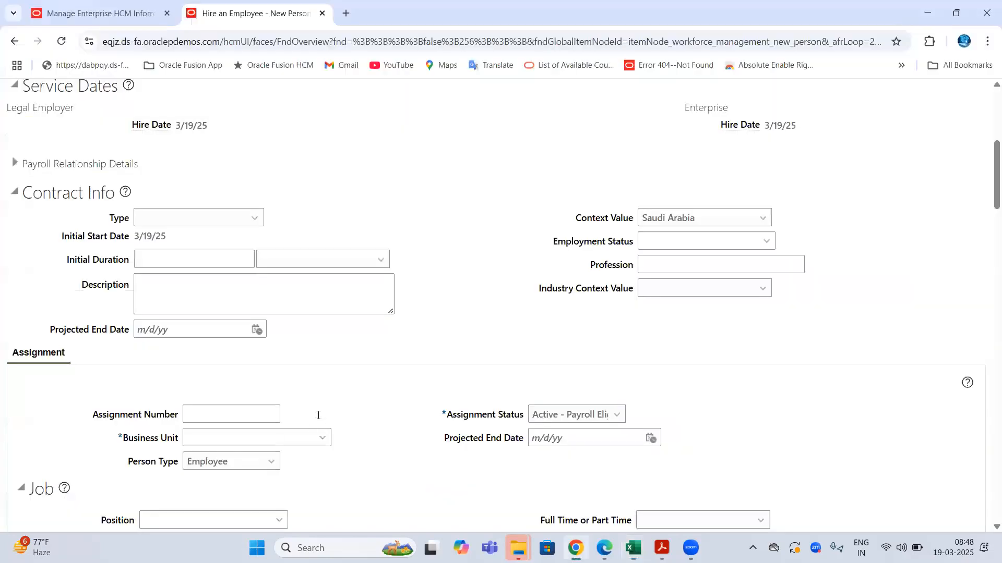
pyautogui.click(122, 16)
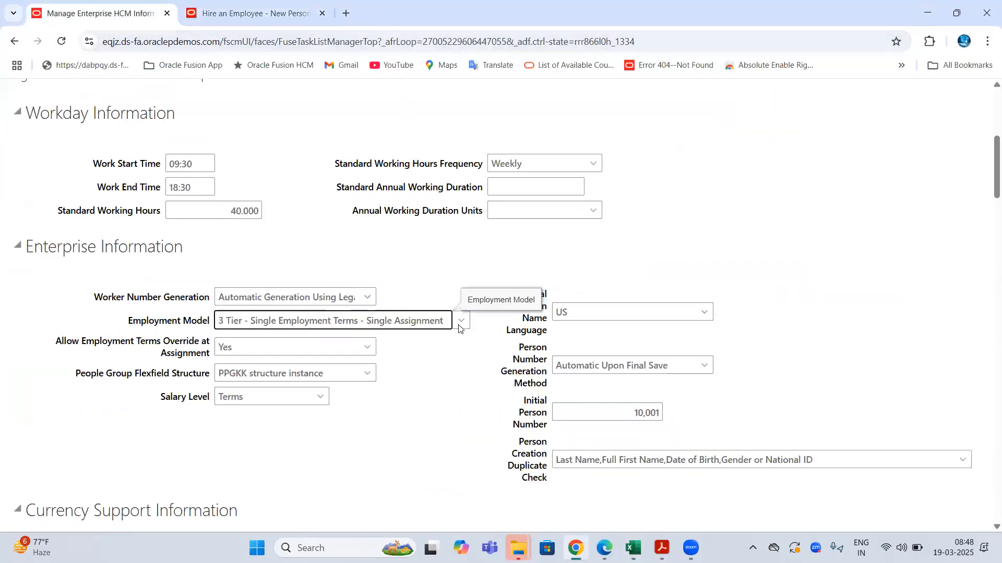
pyautogui.click(222, 320)
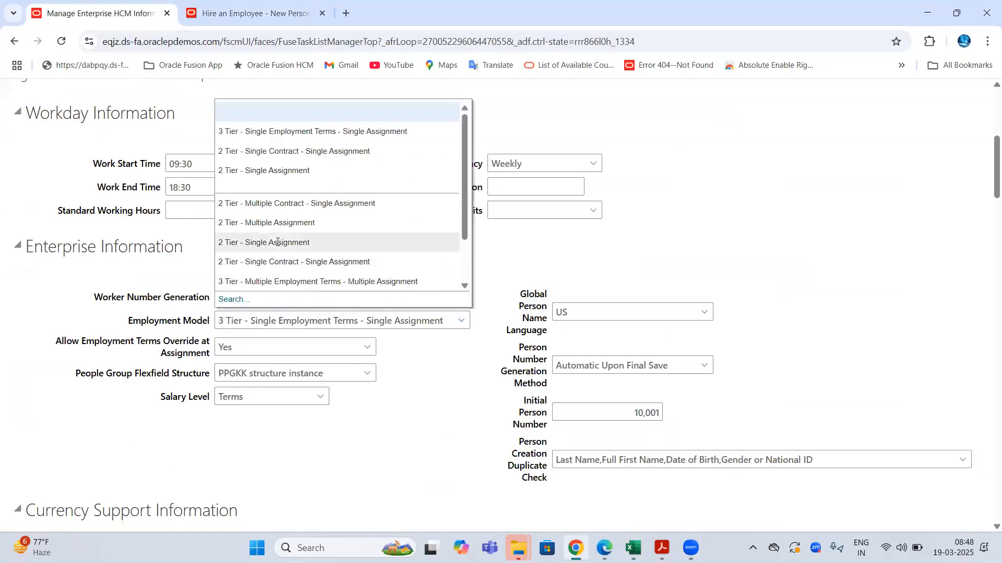
pyautogui.click(274, 244)
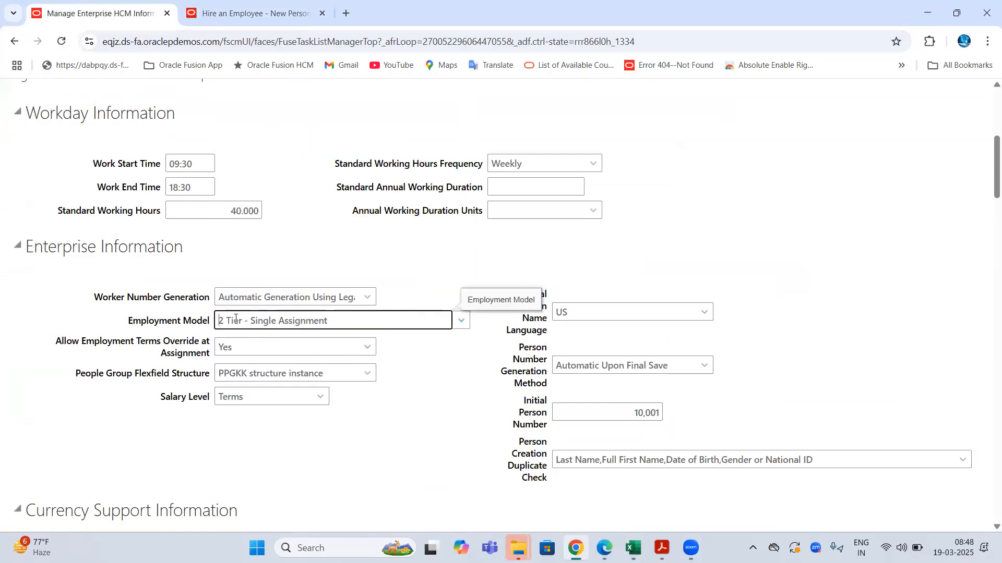
pyautogui.hotkey('shift', 'End')
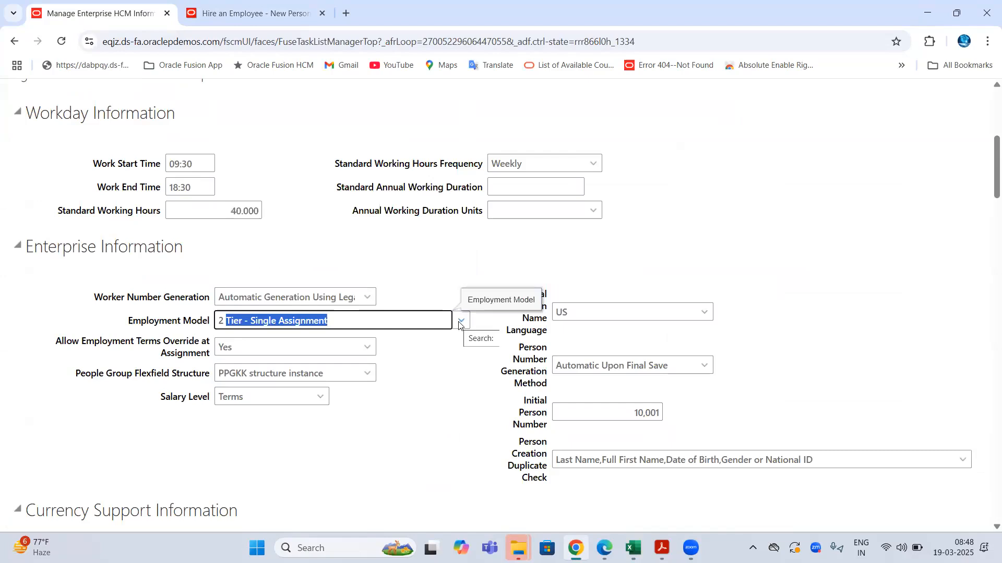
# - Switch the Employment Model to 2 Tier - Single Contract - Single Assignment and highlight the label
pyautogui.click(461, 321)
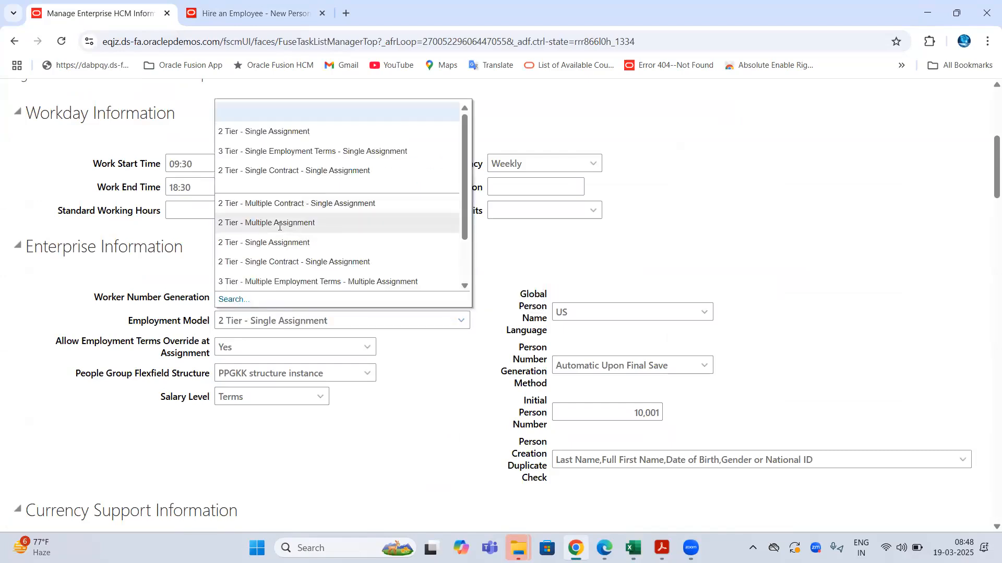
pyautogui.click(294, 170)
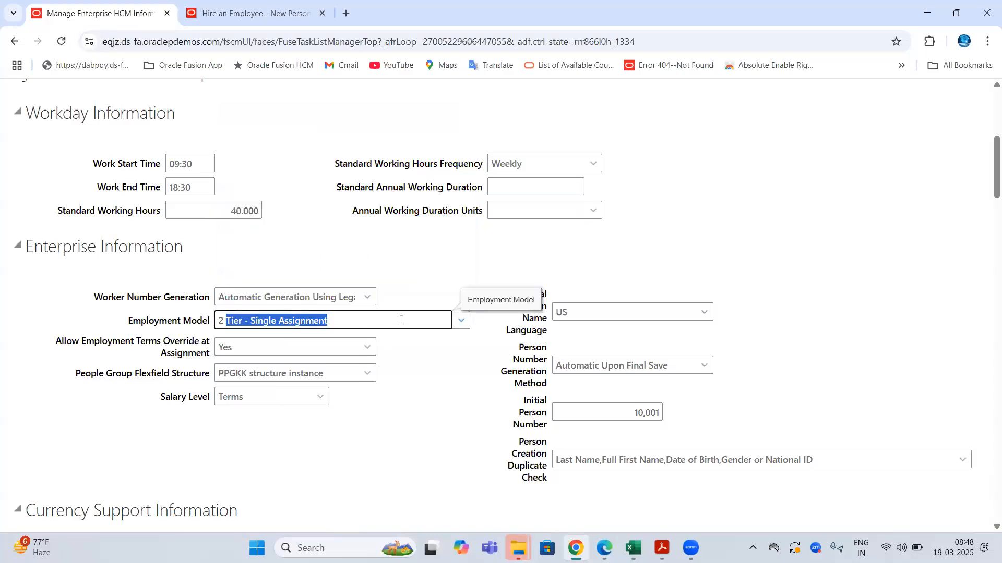
pyautogui.moveTo(420, 318); pyautogui.dragTo(225, 318)
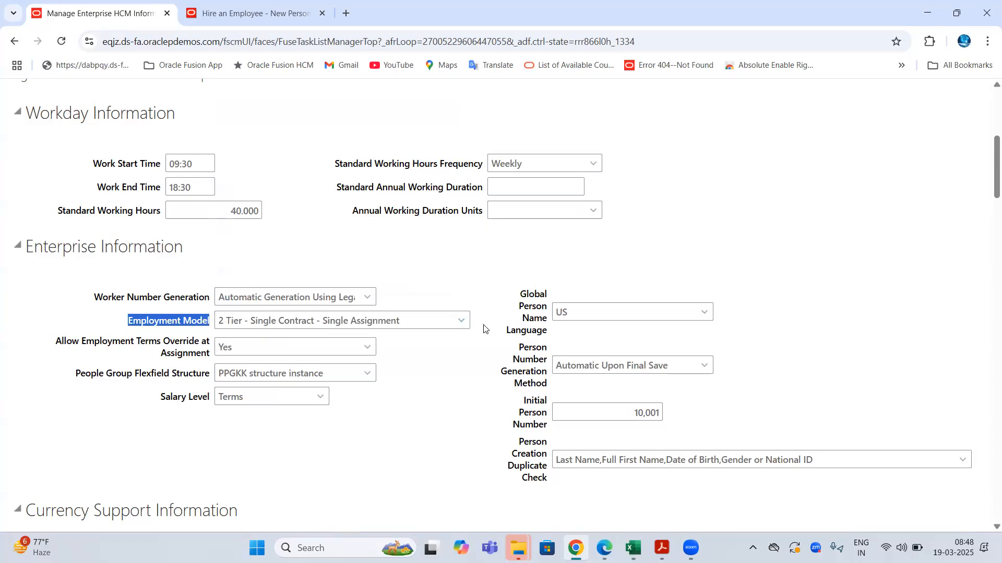
pyautogui.click(446, 275)
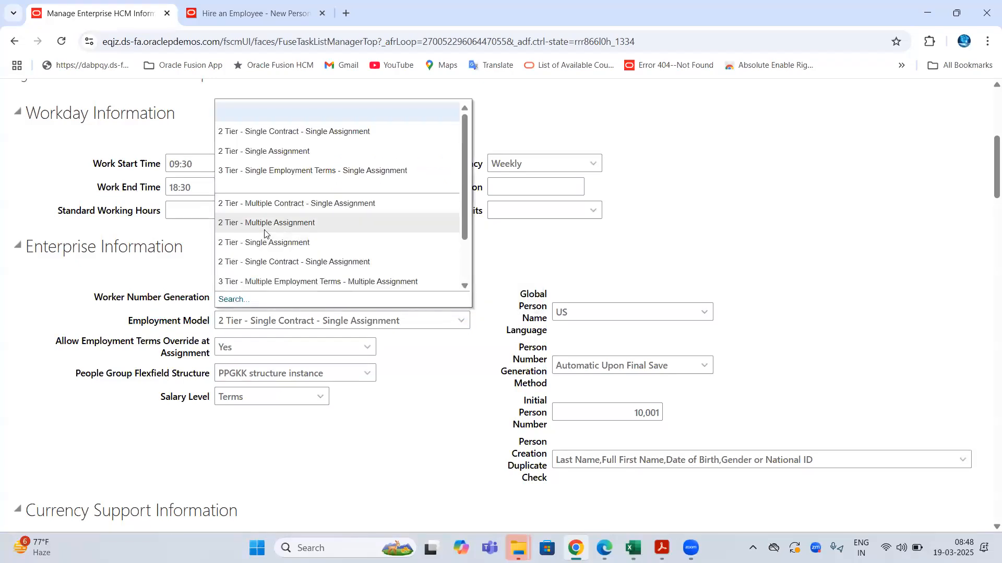
pyautogui.click(520, 254)
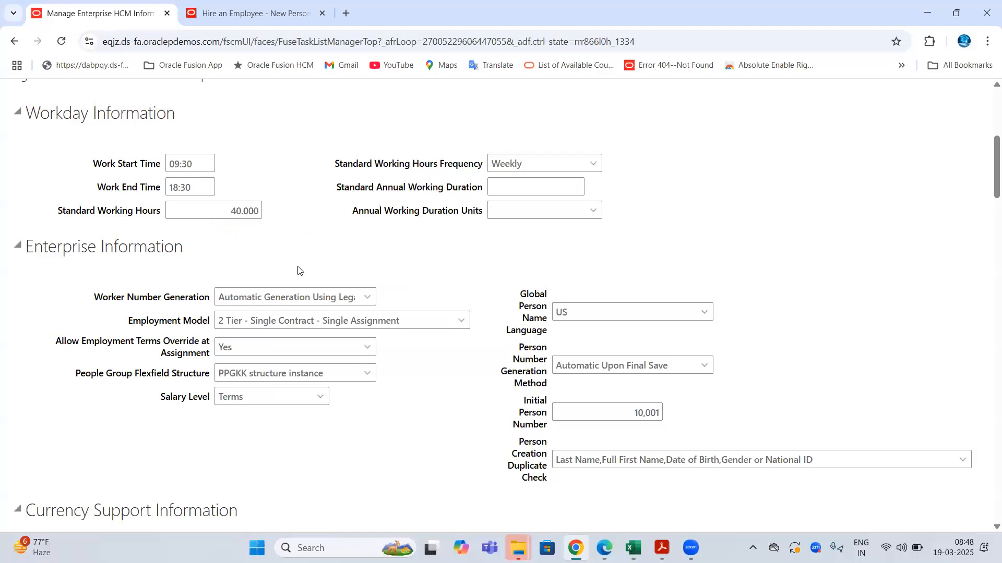
pyautogui.moveTo(133, 321); pyautogui.dragTo(228, 321)
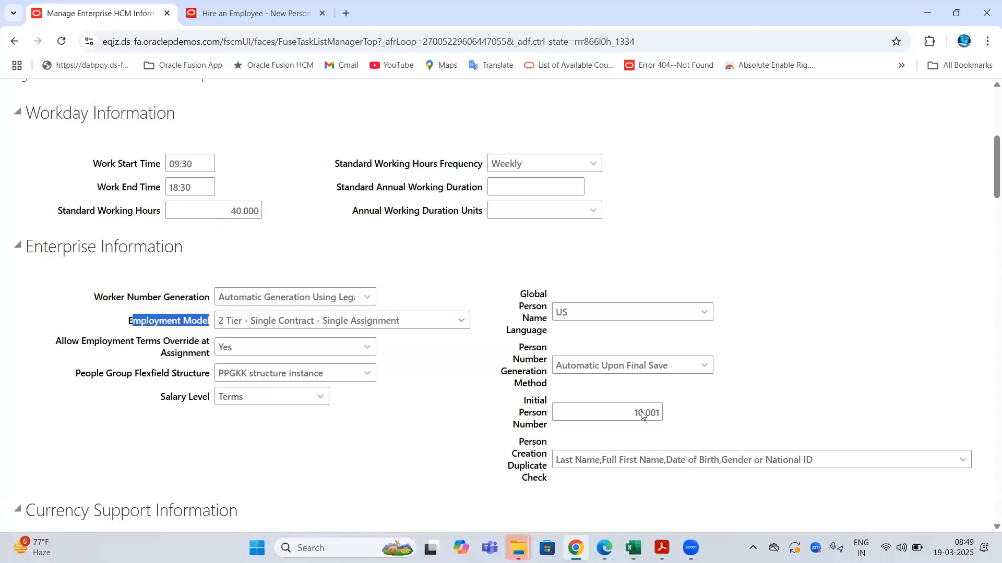
# - Compare the 3 Tier and 2 Tier Employment Model notes in Excel
pyautogui.click(633, 548)
pyautogui.moveTo(490, 124); pyautogui.dragTo(544, 458)
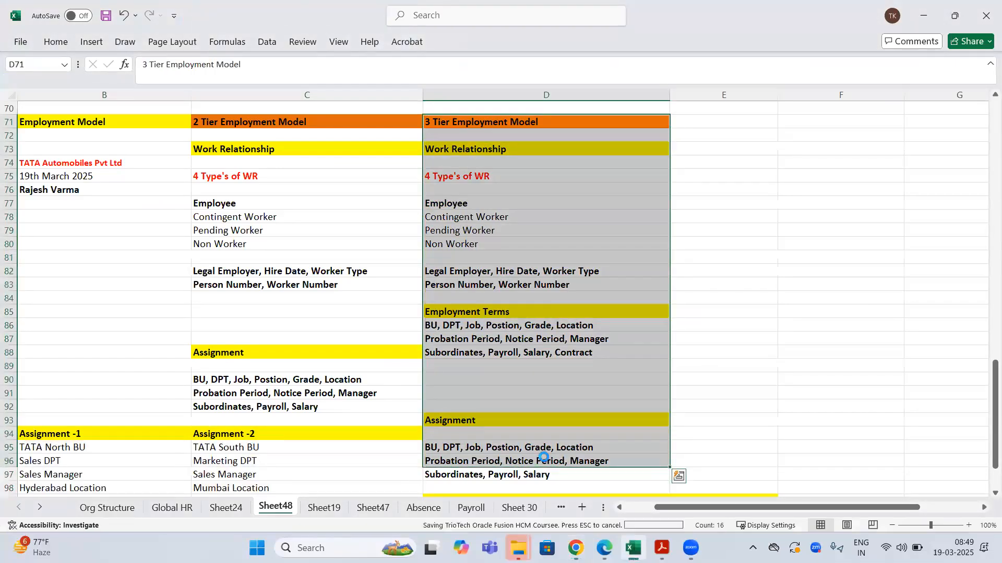
pyautogui.click(749, 299)
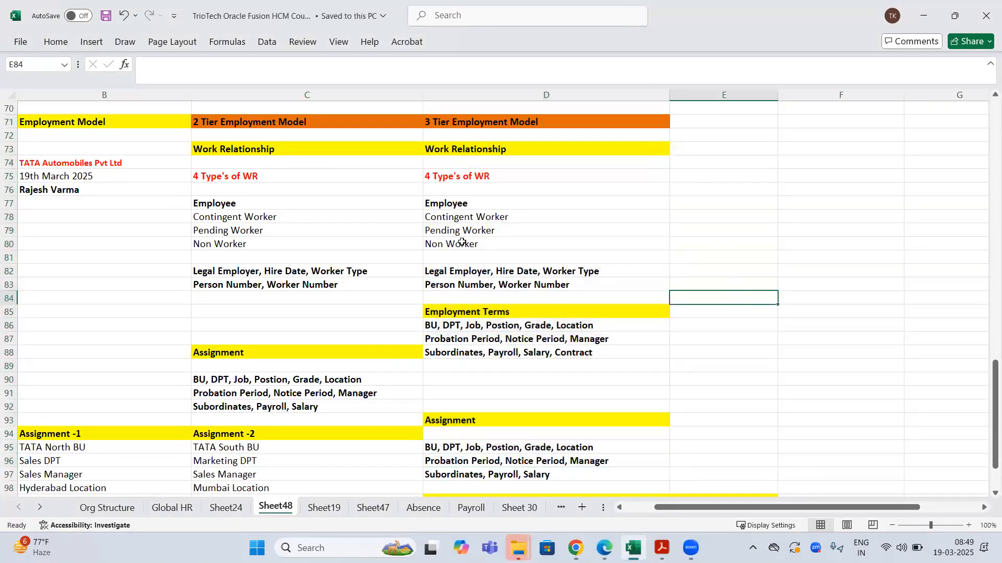
pyautogui.click(125, 123)
pyautogui.moveTo(276, 138); pyautogui.dragTo(283, 421)
pyautogui.click(576, 548)
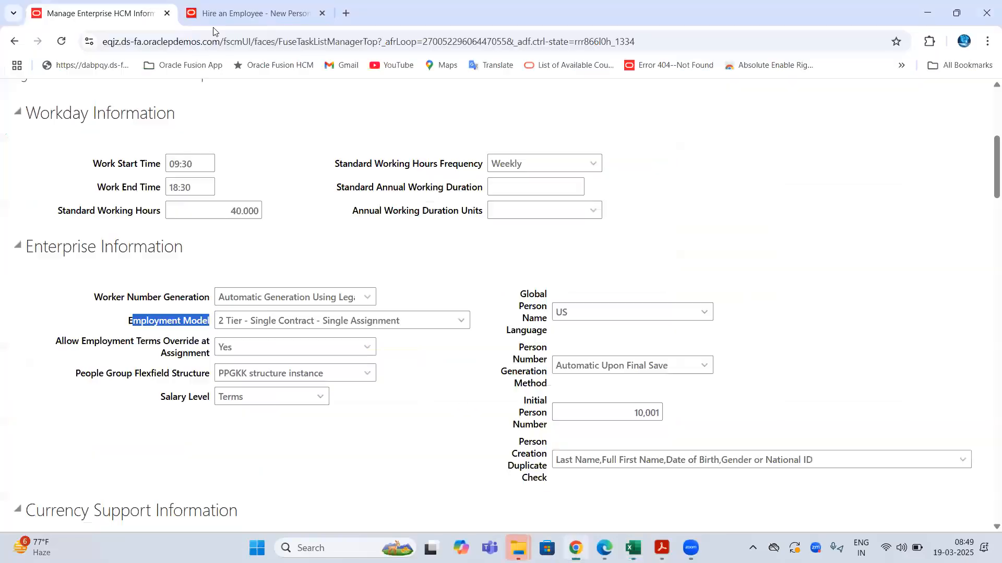
pyautogui.click(213, 16)
pyautogui.scroll(5, 54, 188)
pyautogui.moveTo(54, 189); pyautogui.dragTo(174, 194)
pyautogui.click(245, 186)
pyautogui.moveTo(245, 186); pyautogui.dragTo(405, 186)
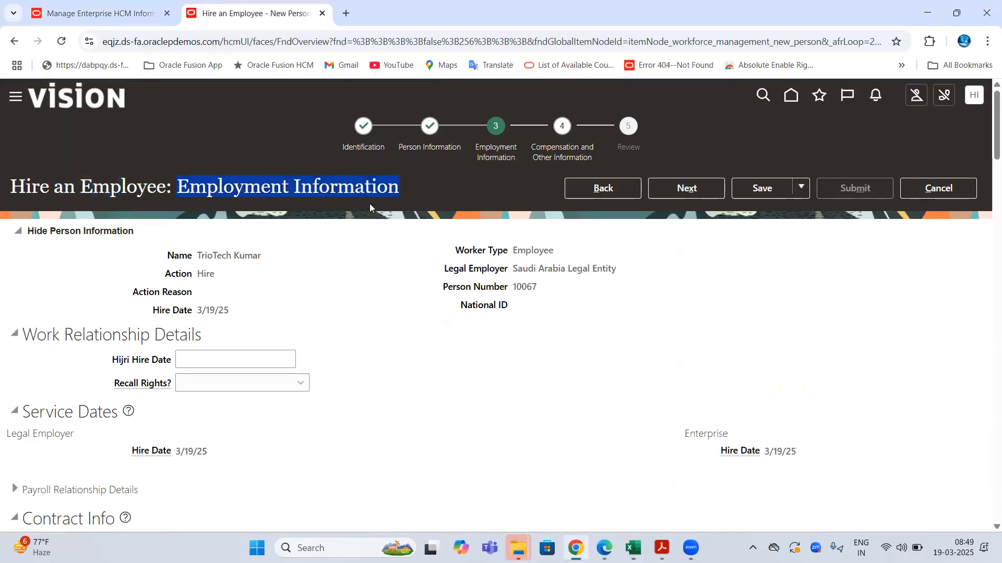
pyautogui.scroll(-2, 349, 207)
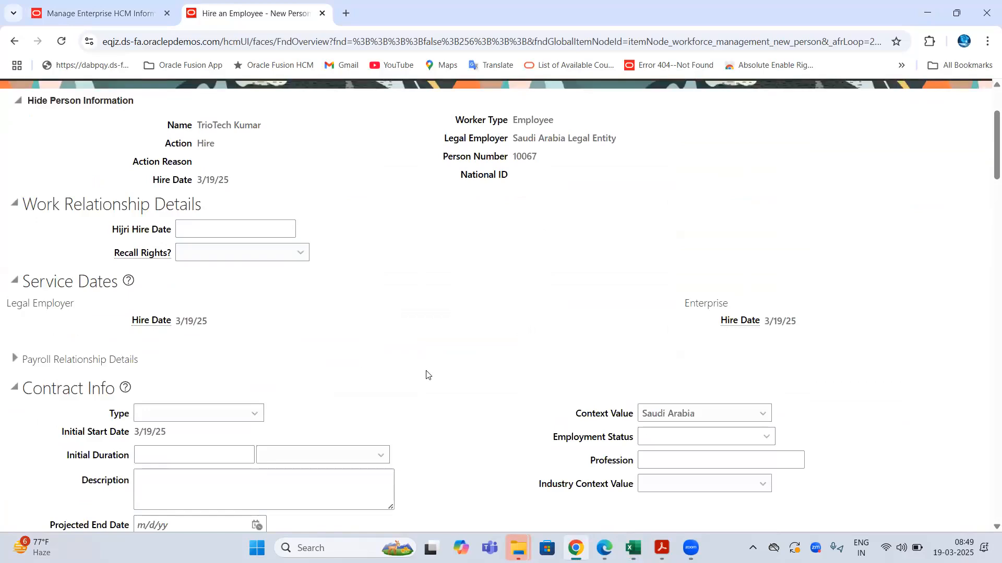
pyautogui.moveTo(23, 204); pyautogui.dragTo(236, 203)
pyautogui.moveTo(33, 387); pyautogui.dragTo(107, 384)
pyautogui.scroll(-3, 198, 353)
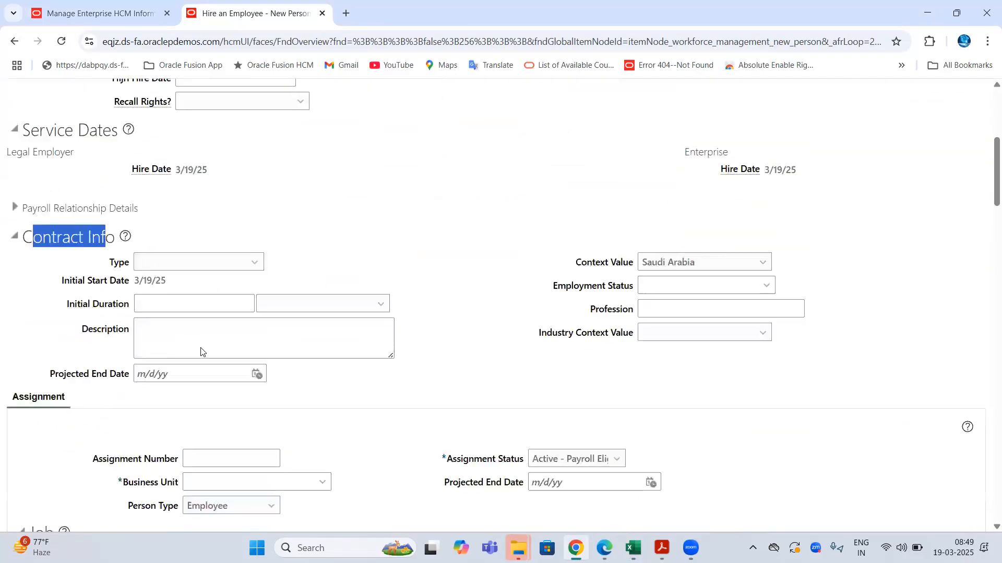
pyautogui.click(122, 7)
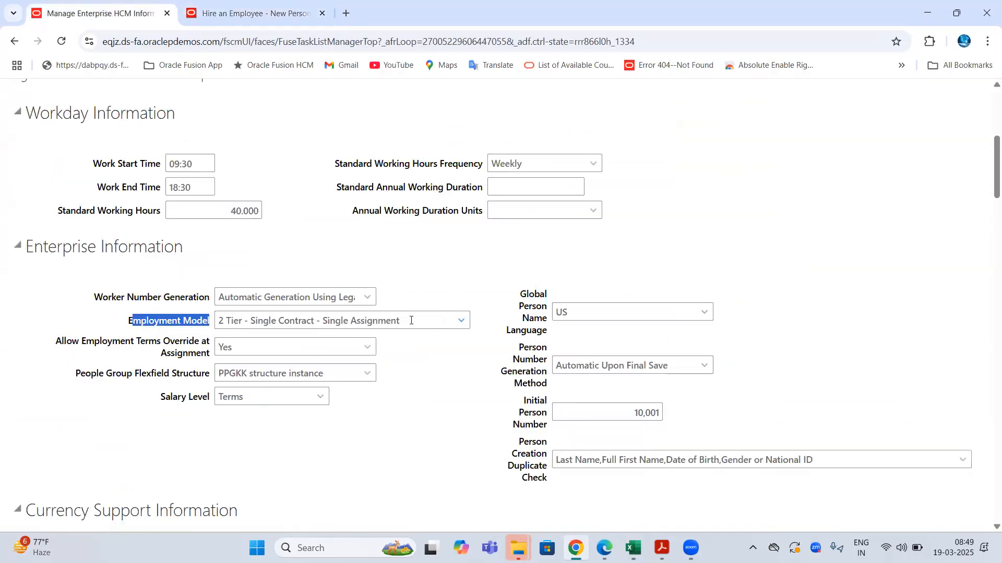
# - Replace the 2 Tier - Single Contract - Single Assignment value with 2 Tier - Single Assignment
pyautogui.moveTo(410, 320); pyautogui.dragTo(211, 323)
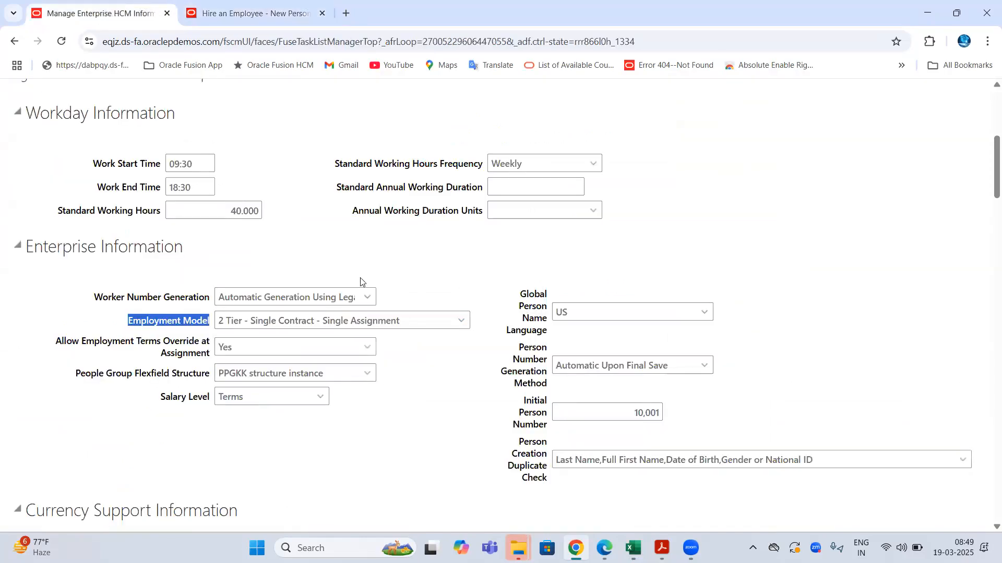
pyautogui.click(461, 320)
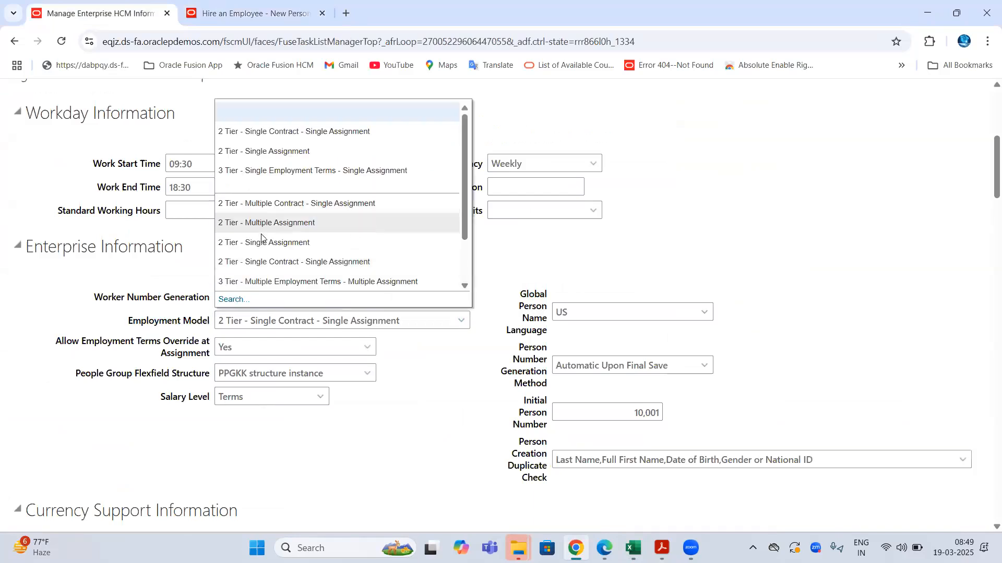
pyautogui.click(262, 241)
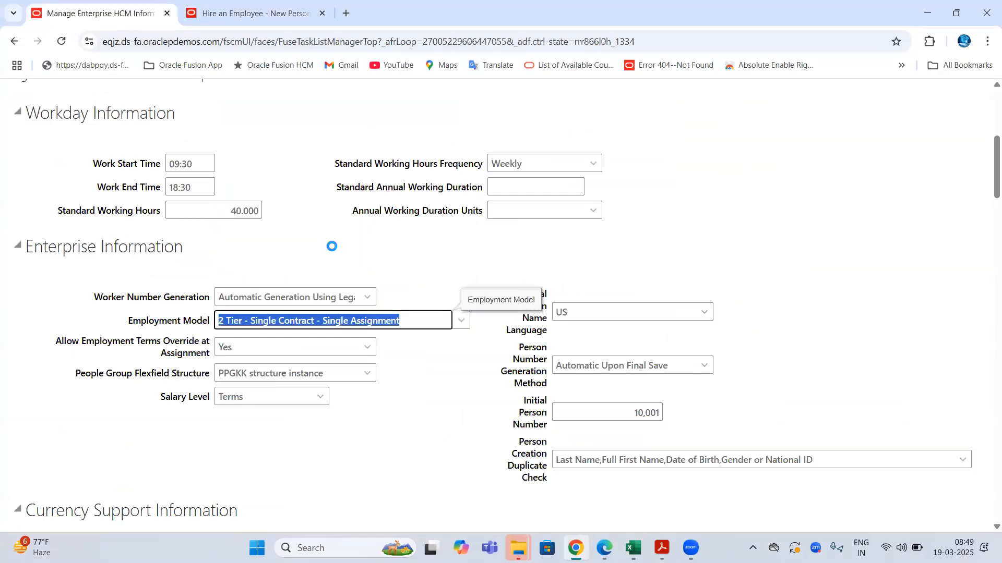
pyautogui.scroll(3, 334, 251)
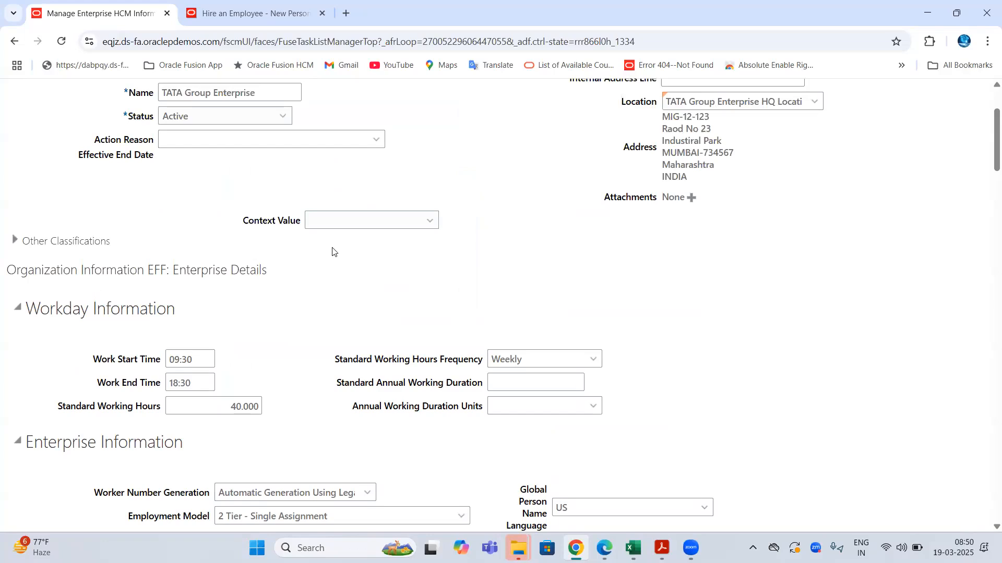
pyautogui.scroll(-1, 332, 252)
pyautogui.scroll(-3, 332, 252)
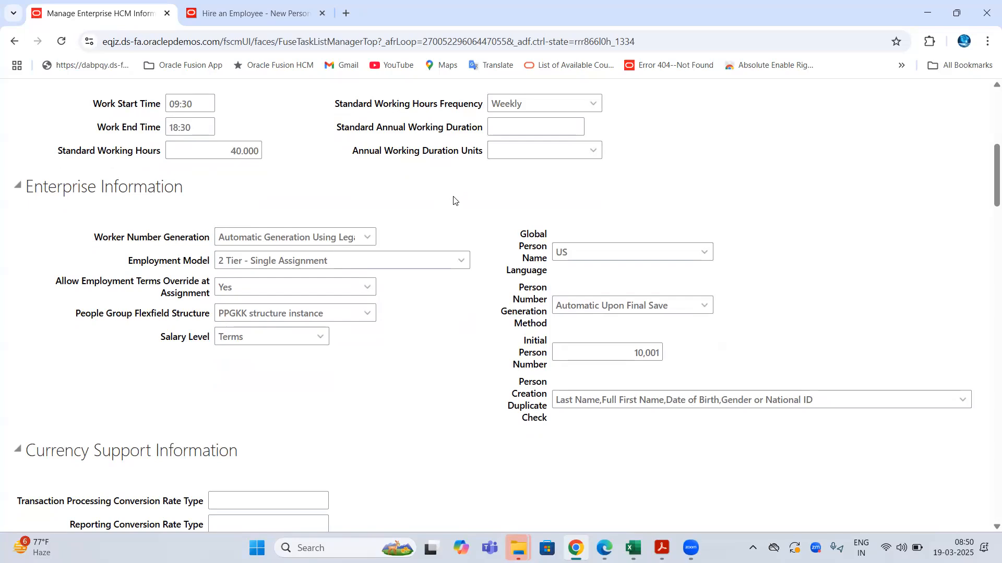
pyautogui.doubleClick(313, 261)
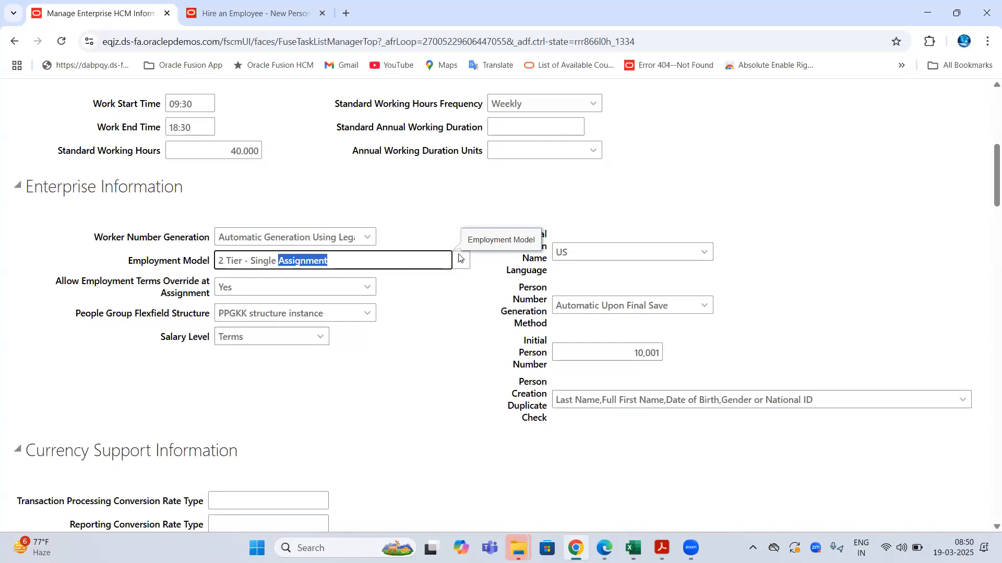
pyautogui.click(434, 210)
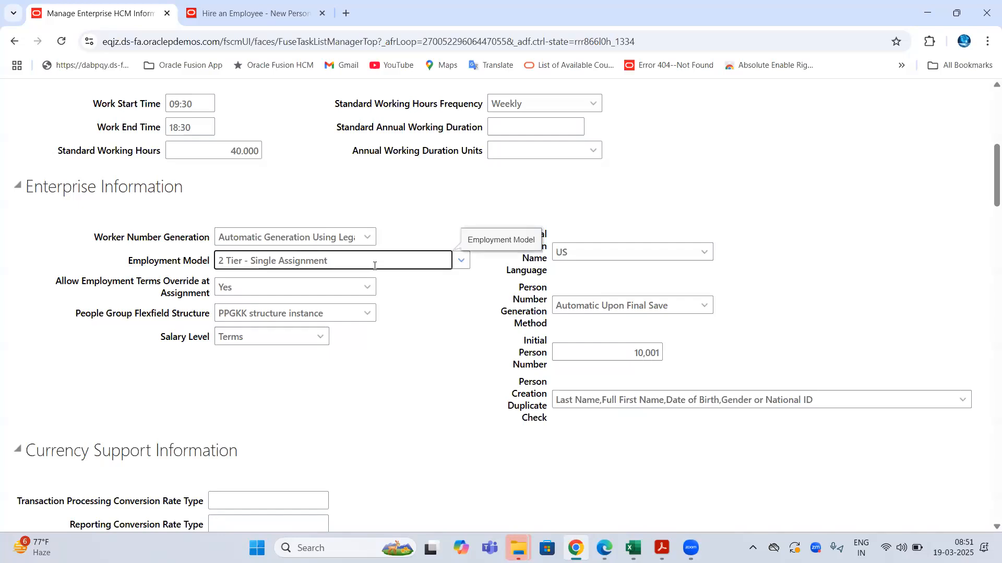
# - Review the Employment Model, Allow Employment Terms Override and Salary Level fields on Enterprise Information
pyautogui.click(462, 260)
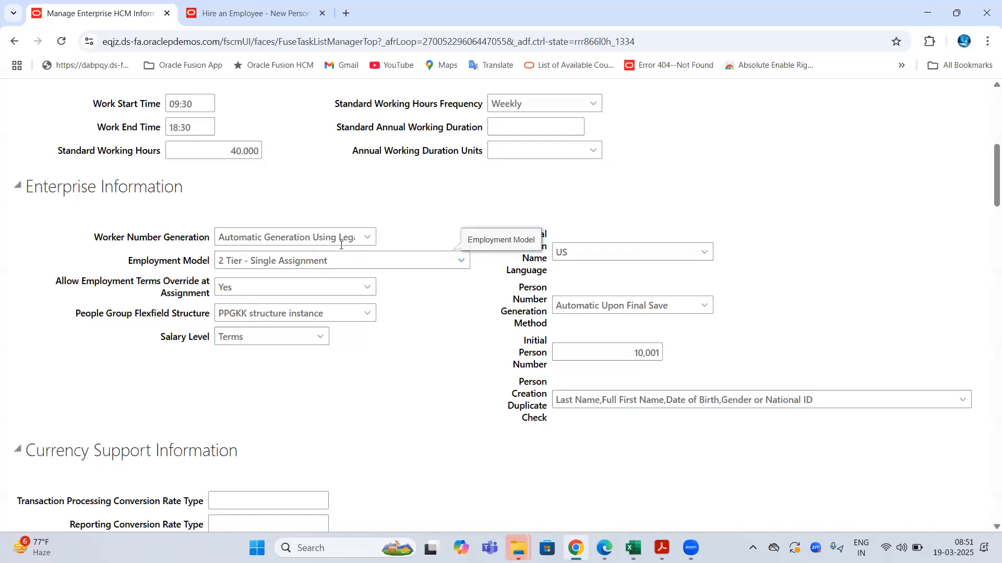
pyautogui.click(431, 201)
pyautogui.doubleClick(165, 262)
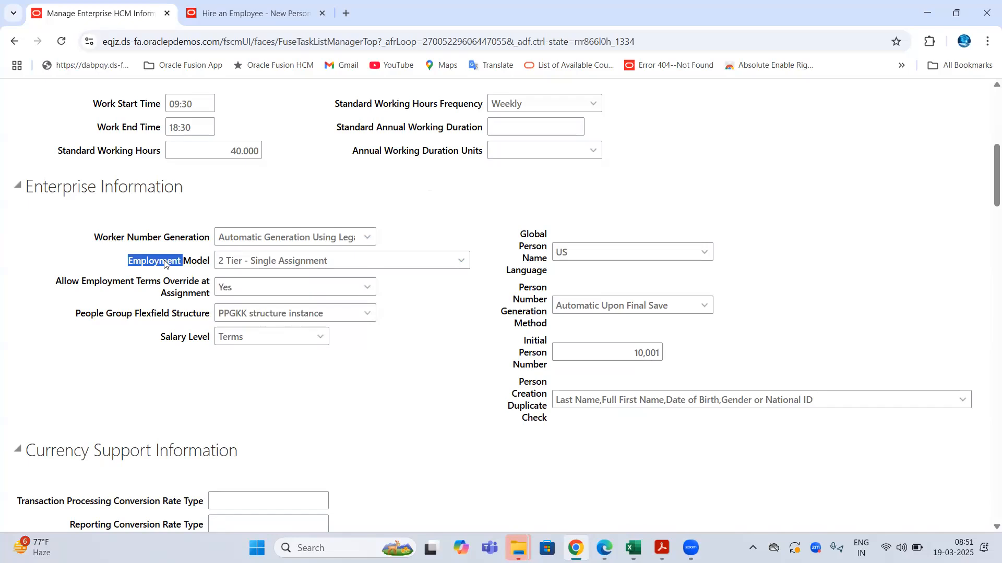
pyautogui.doubleClick(84, 282)
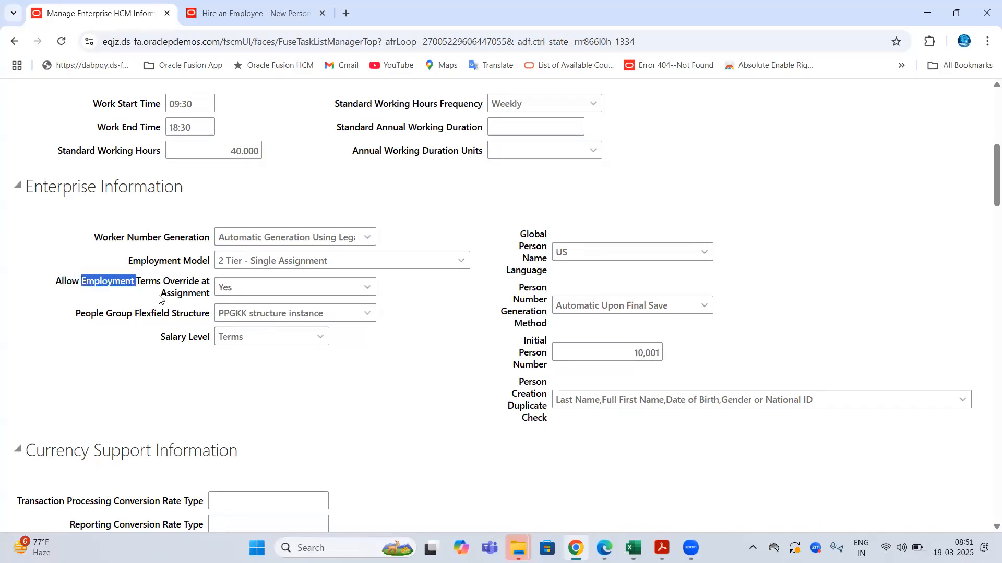
pyautogui.doubleClick(186, 284)
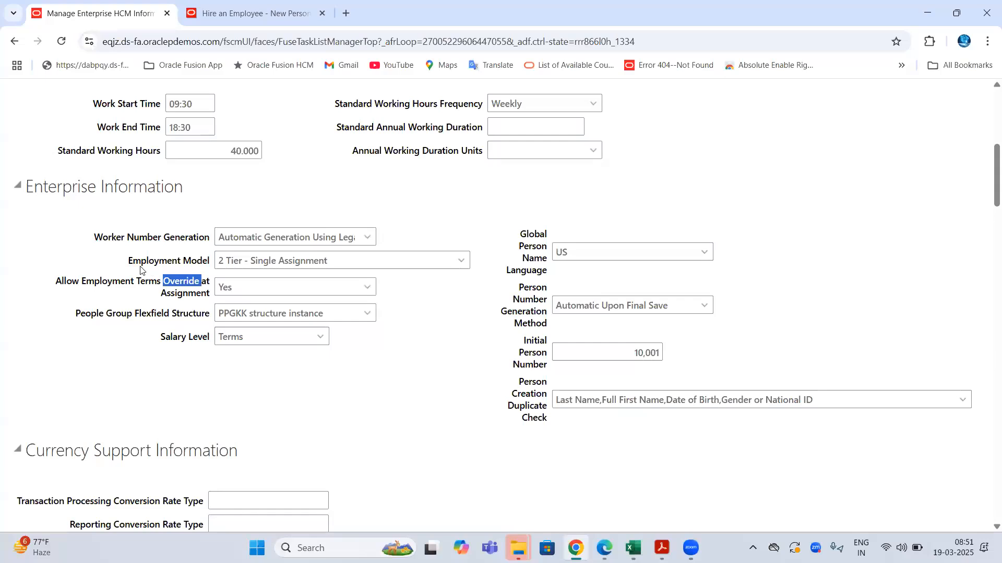
pyautogui.moveTo(116, 282); pyautogui.dragTo(209, 350)
pyautogui.doubleClick(190, 336)
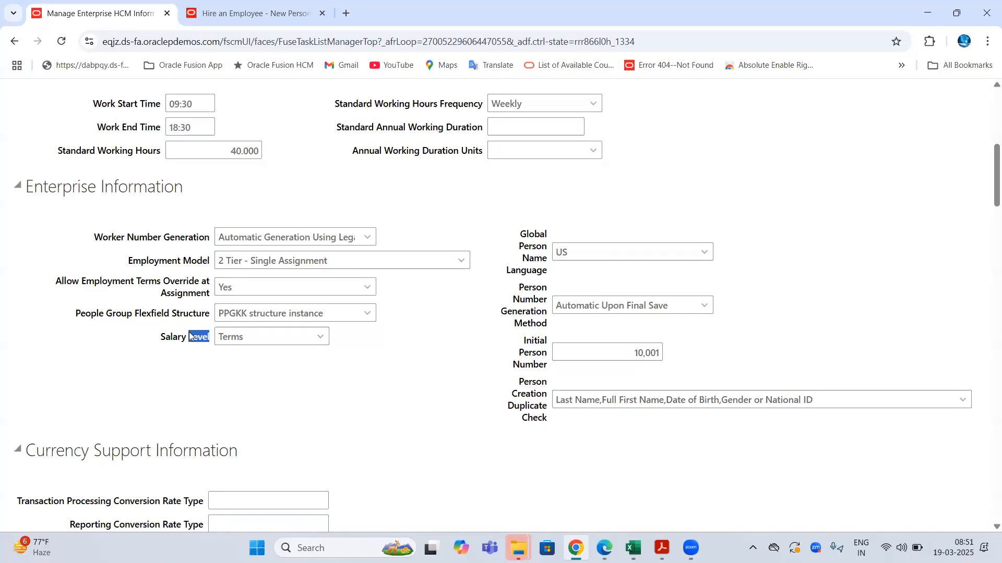
# - Compare the hire page's Employment Information title with the enterprise's Employment Model and terms override (Yes)
pyautogui.click(202, 14)
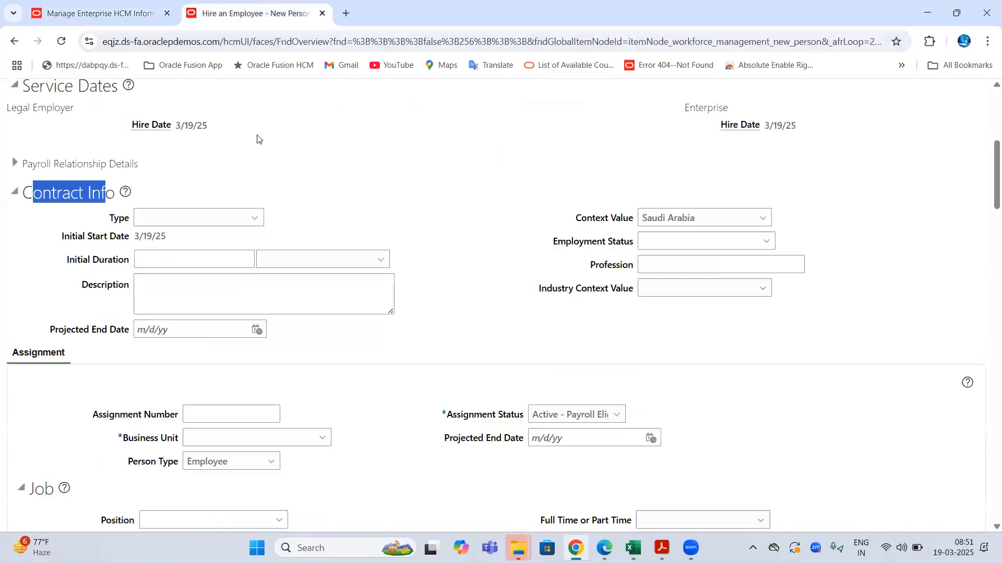
pyautogui.scroll(5, 409, 190)
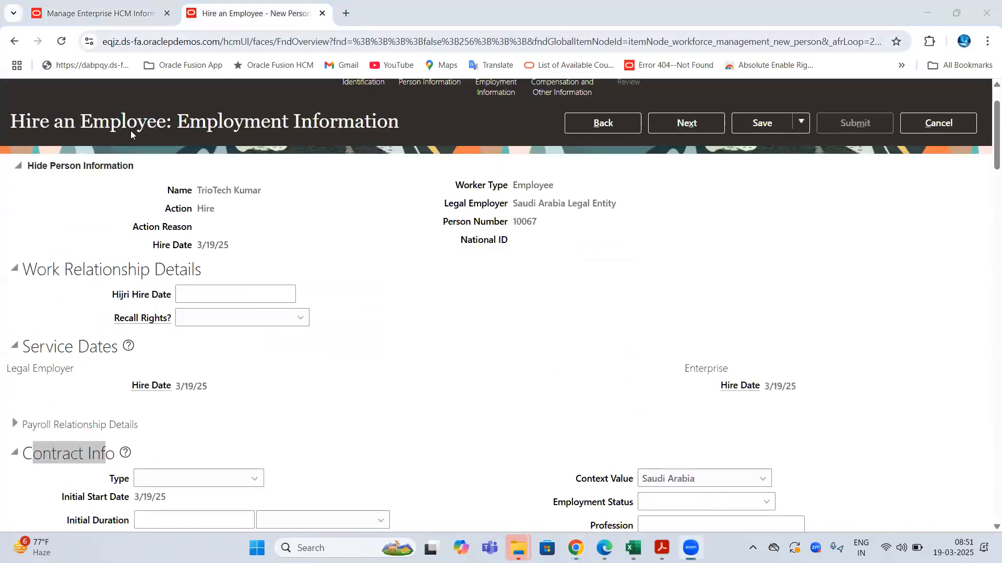
pyautogui.scroll(1, 369, 191)
pyautogui.moveTo(225, 187); pyautogui.dragTo(374, 185)
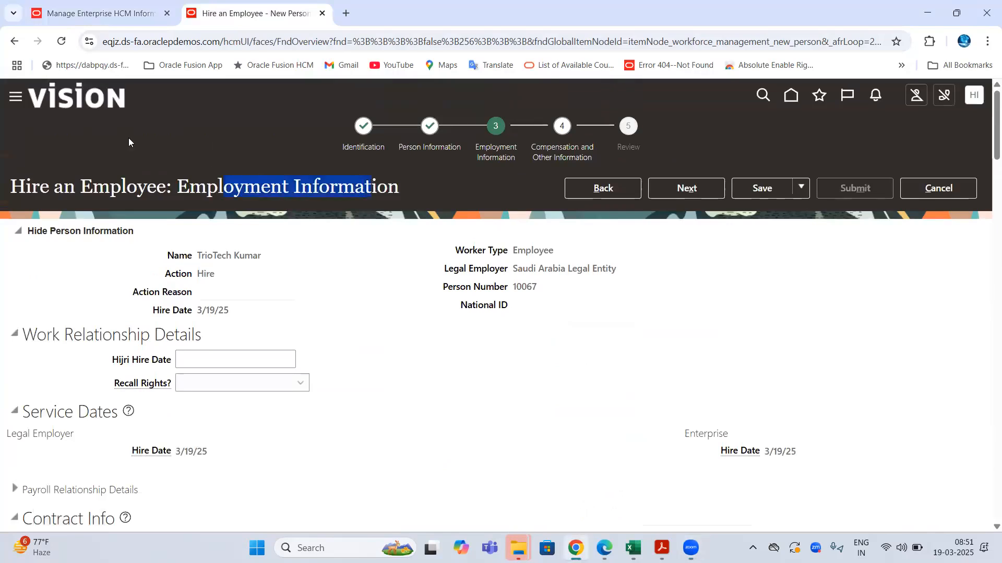
pyautogui.click(108, 16)
pyautogui.moveTo(137, 260); pyautogui.dragTo(211, 261)
pyautogui.moveTo(103, 282); pyautogui.dragTo(210, 282)
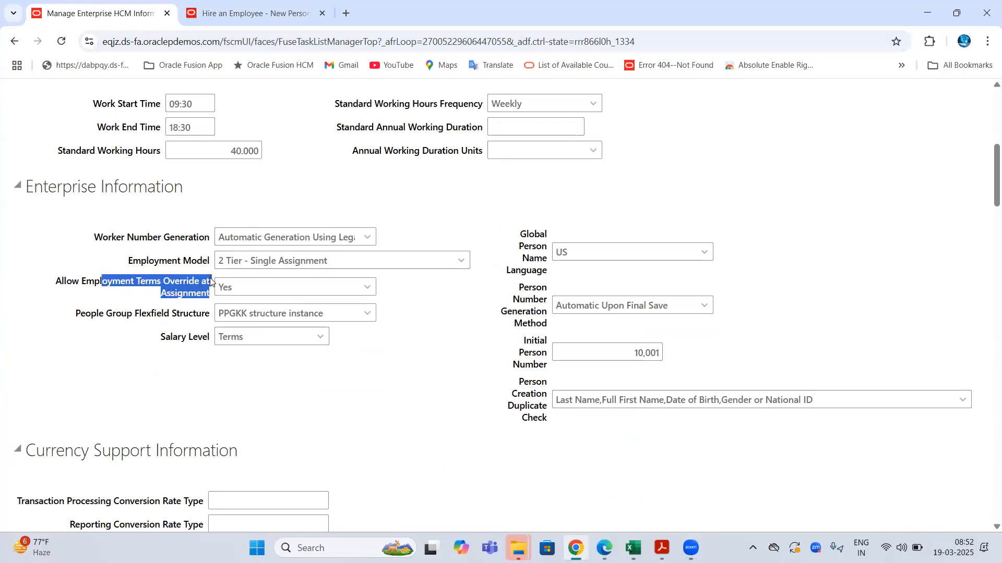
pyautogui.click(236, 287)
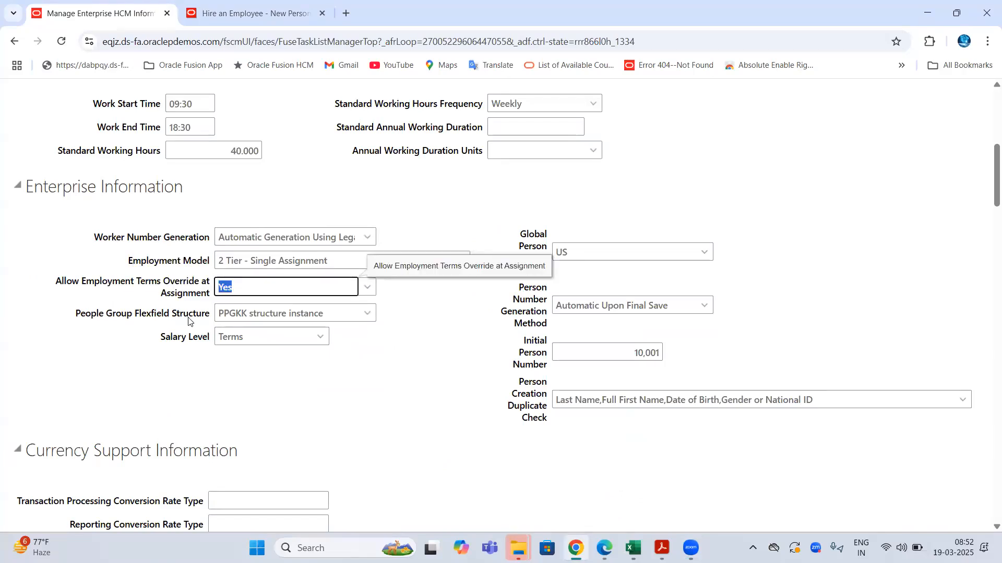
pyautogui.moveTo(85, 314); pyautogui.dragTo(209, 320)
# - Scroll the new-hire form to the People Group field and launch its search lookup
pyautogui.click(250, 13)
pyautogui.scroll(-5, 459, 225)
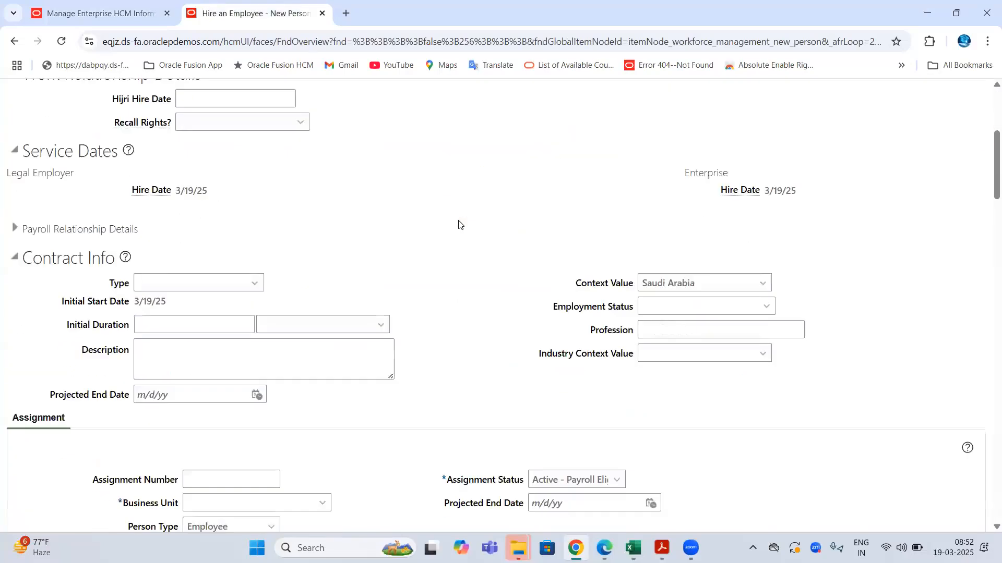
pyautogui.scroll(-12, 459, 225)
pyautogui.moveTo(573, 175); pyautogui.dragTo(637, 176)
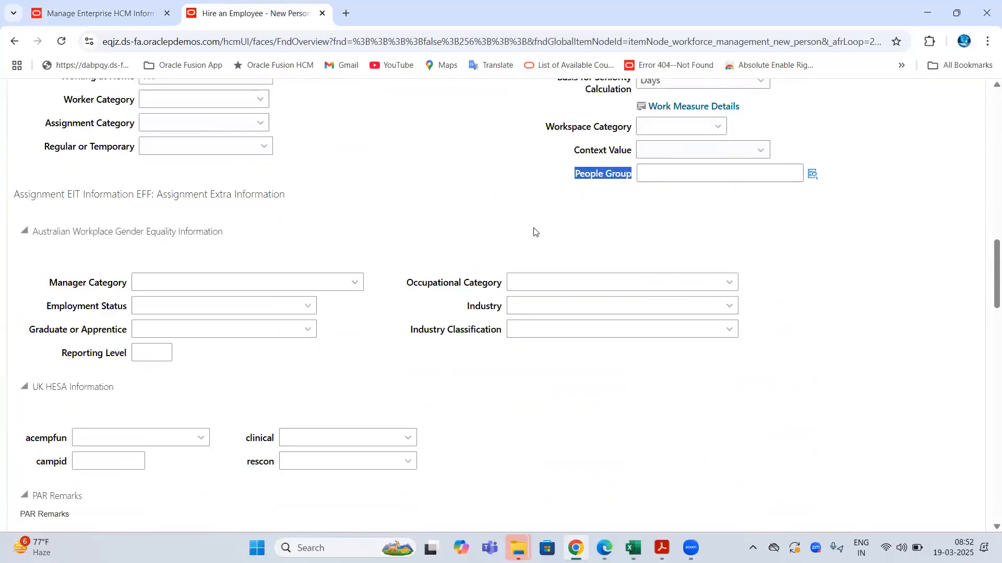
pyautogui.scroll(15, 535, 231)
pyautogui.moveTo(185, 183); pyautogui.dragTo(398, 185)
pyautogui.scroll(-7, 123, 307)
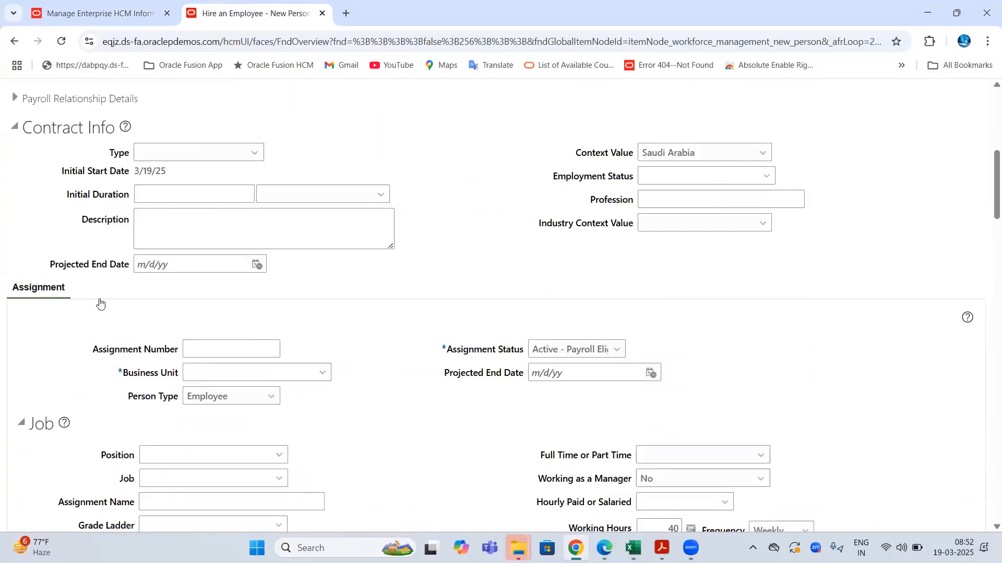
pyautogui.scroll(-8, 715, 295)
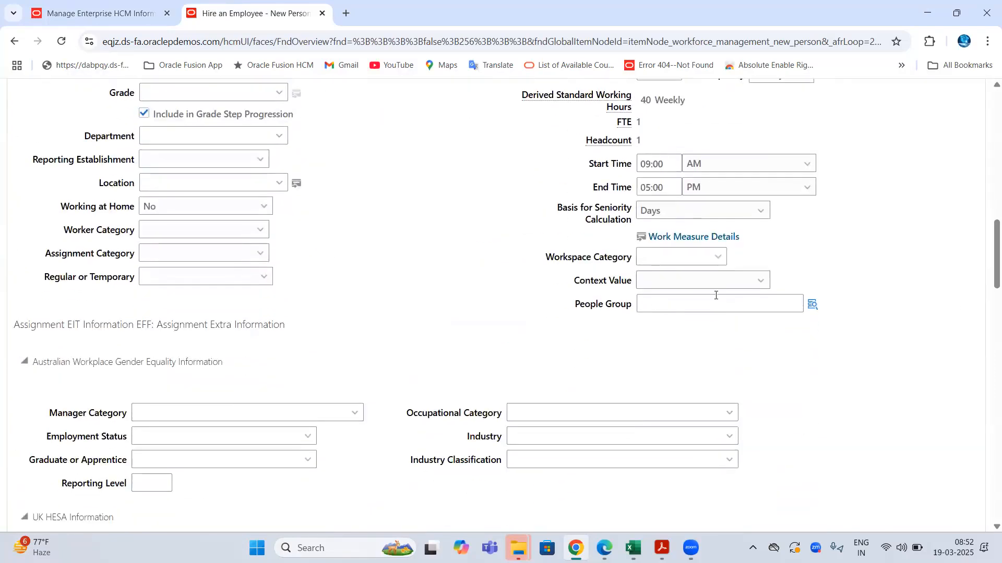
pyautogui.click(812, 304)
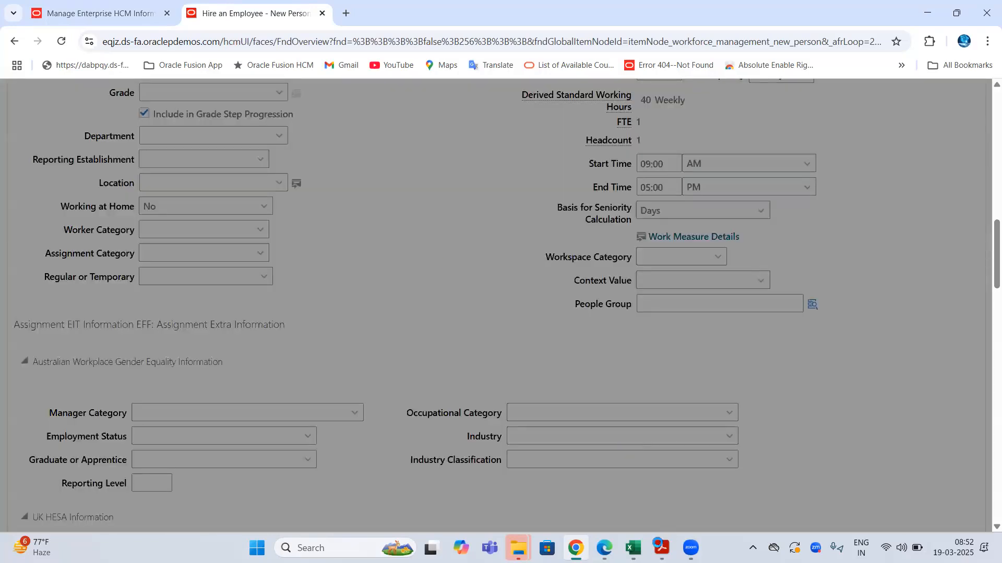
pyautogui.click(632, 547)
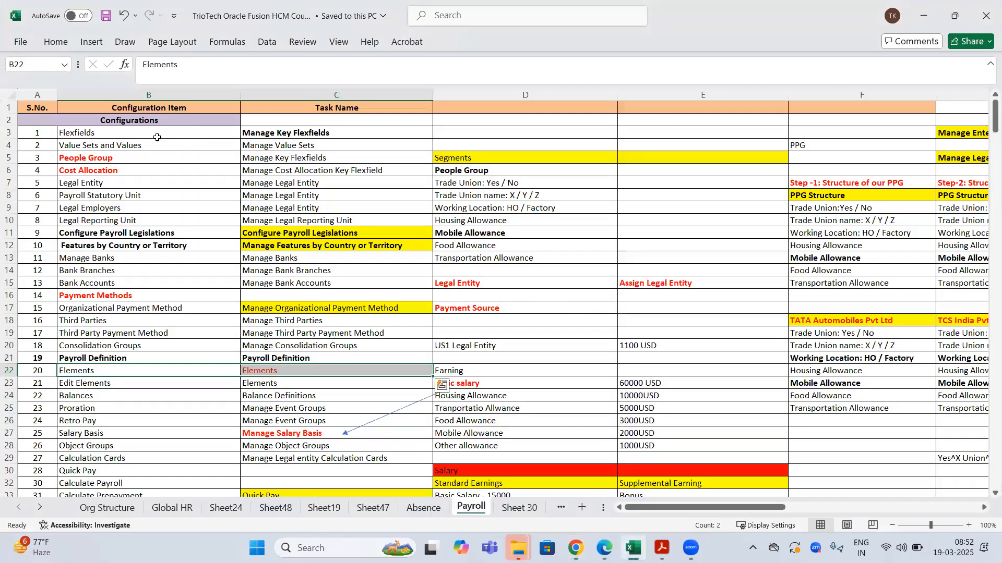
# - Copy the Flexfields row, then the People Group / Manage Key Flexfields row, from the Payroll sheet
pyautogui.moveTo(157, 135); pyautogui.dragTo(298, 137)
pyautogui.hotkey('ctrl', 'c')
pyautogui.moveTo(156, 160); pyautogui.dragTo(285, 164)
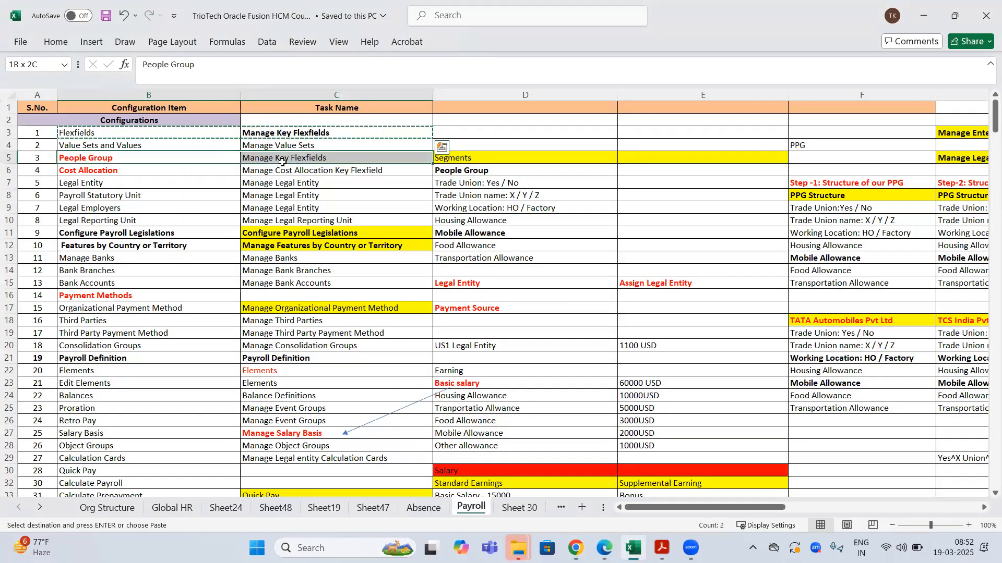
pyautogui.hotkey('ctrl', 'c')
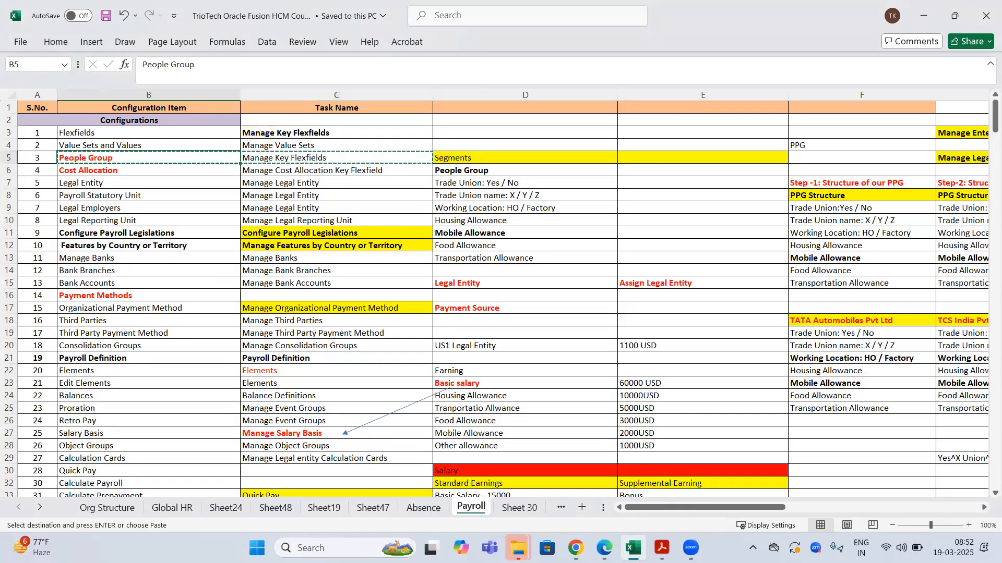
pyautogui.click(576, 548)
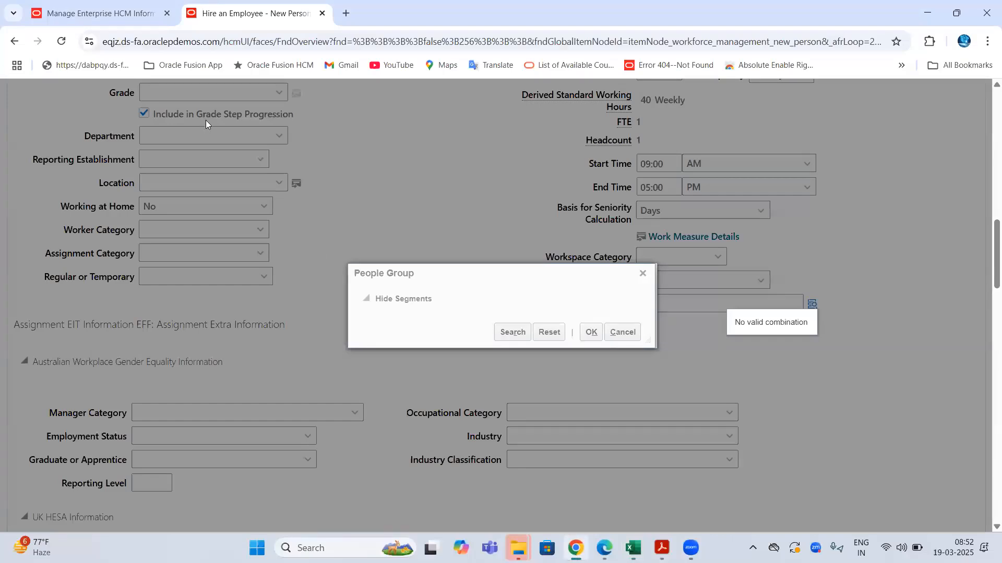
# - Review People Group Flexfield Structure (PPGKK structure instance), Salary Level and the terms override setting
pyautogui.click(104, 20)
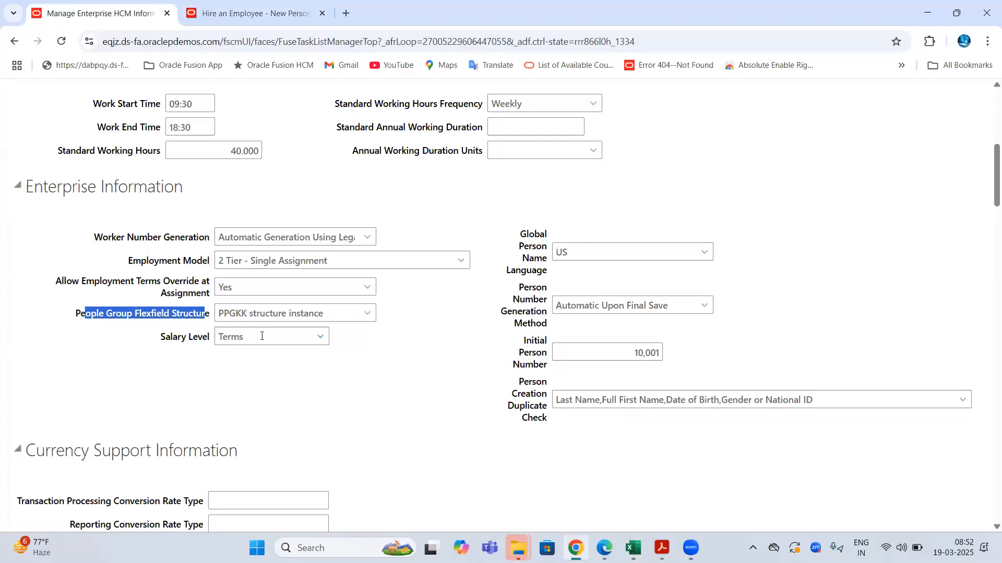
pyautogui.tripleClick(333, 309)
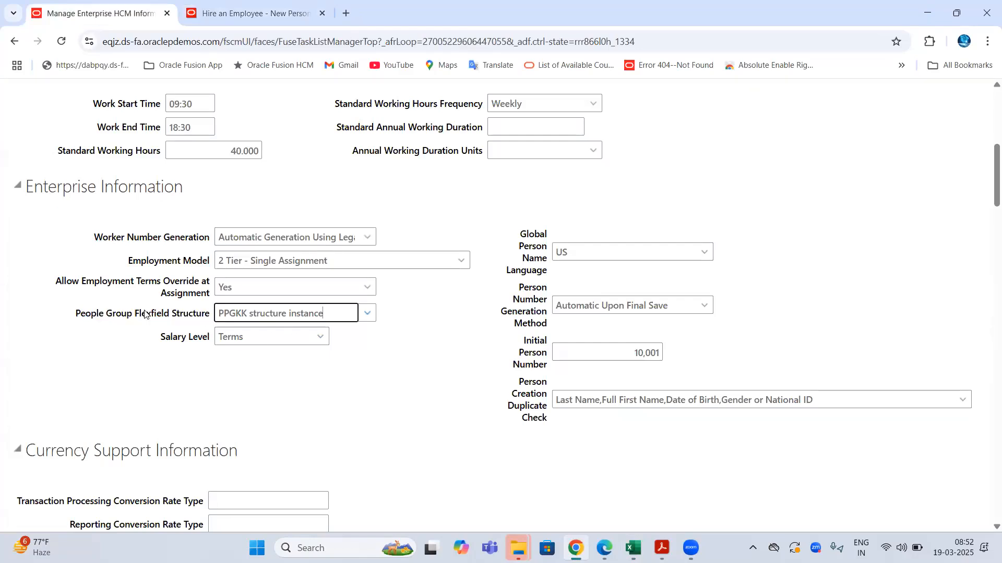
pyautogui.moveTo(75, 314); pyautogui.dragTo(209, 316)
pyautogui.moveTo(157, 341); pyautogui.dragTo(211, 333)
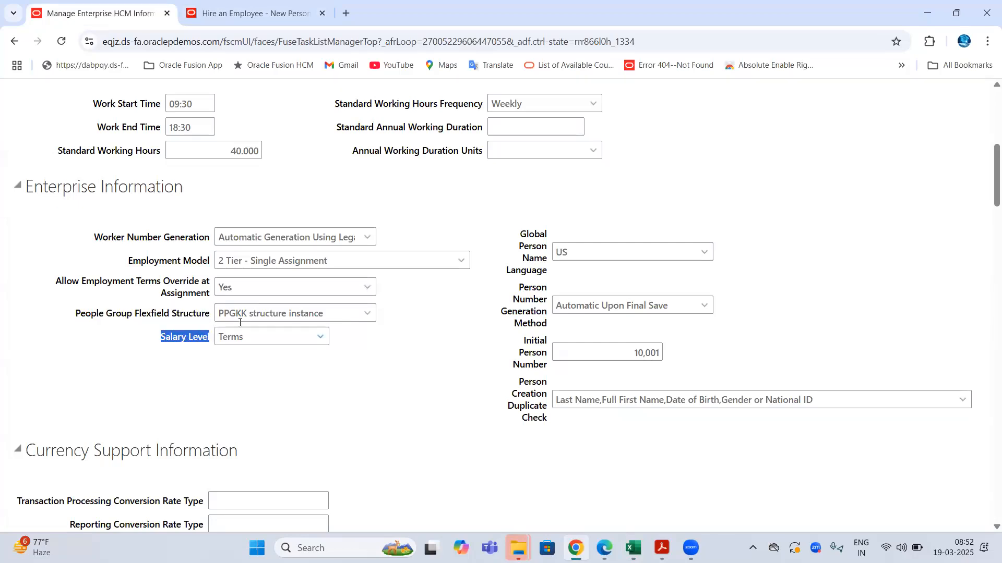
pyautogui.click(193, 39)
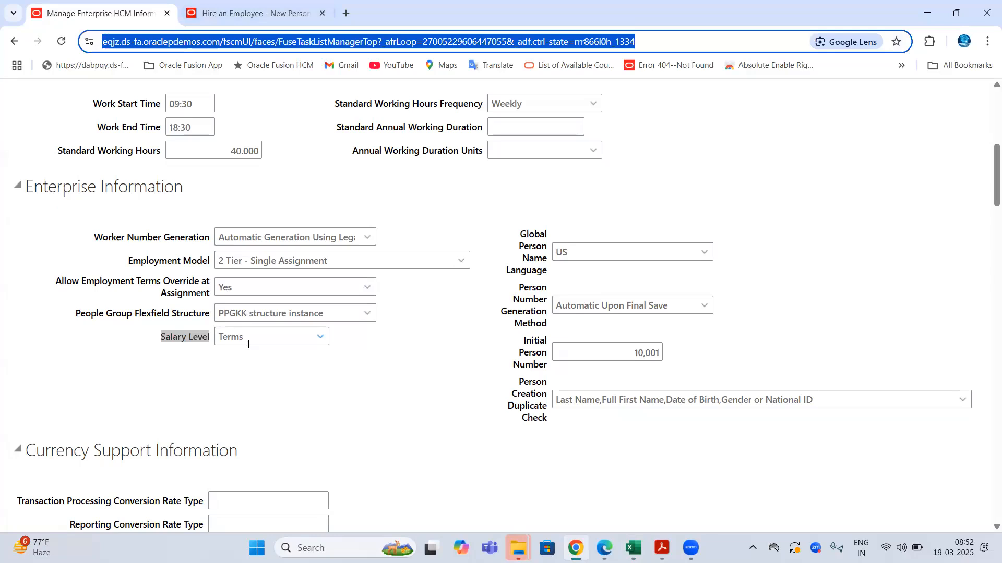
pyautogui.moveTo(56, 282); pyautogui.dragTo(208, 286)
pyautogui.moveTo(207, 330); pyautogui.dragTo(208, 336)
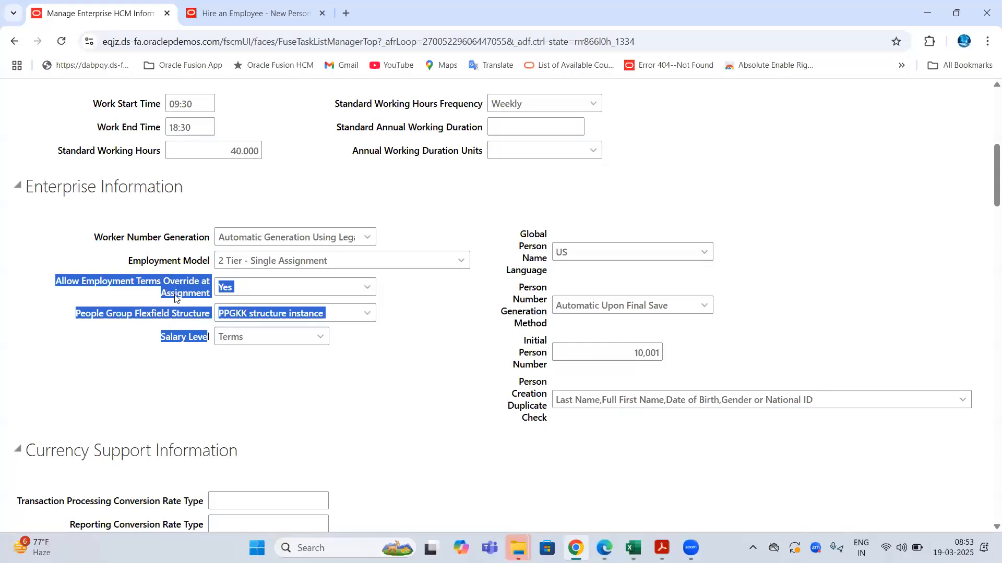
# - Close the empty People Group dialog on the hire form and review the Enterprise Information settings
pyautogui.click(224, 6)
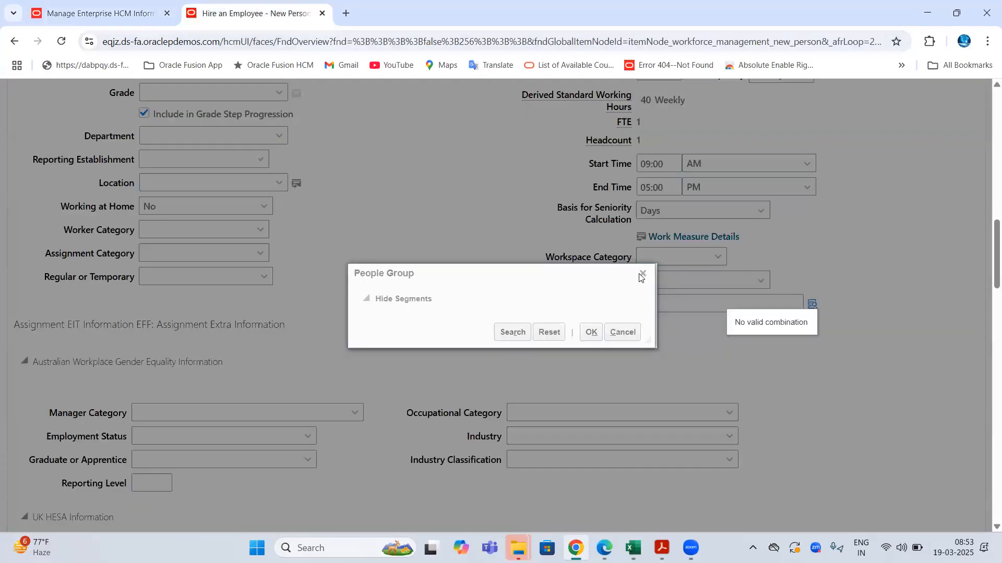
pyautogui.click(589, 331)
pyautogui.moveTo(575, 304); pyautogui.dragTo(618, 305)
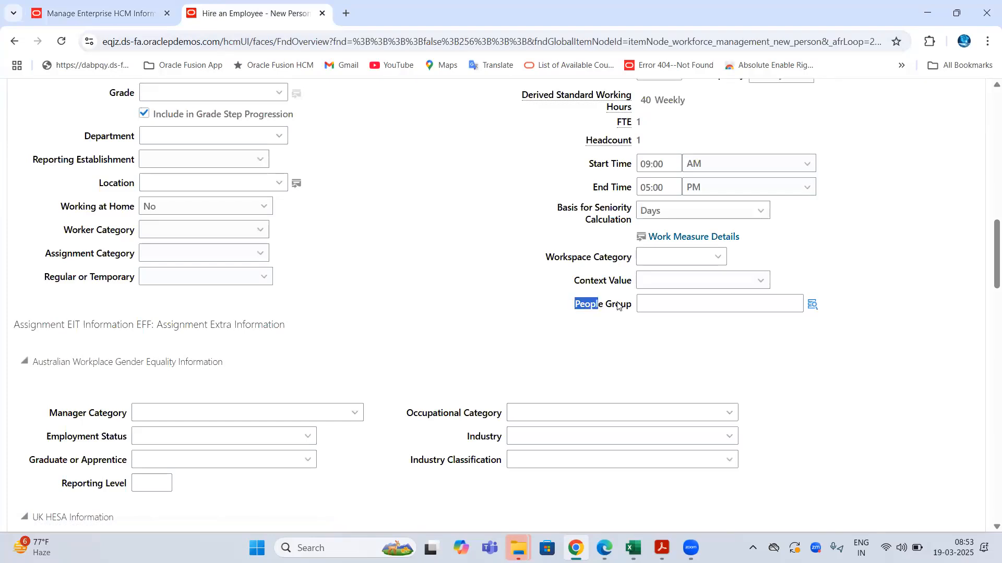
pyautogui.click(99, 13)
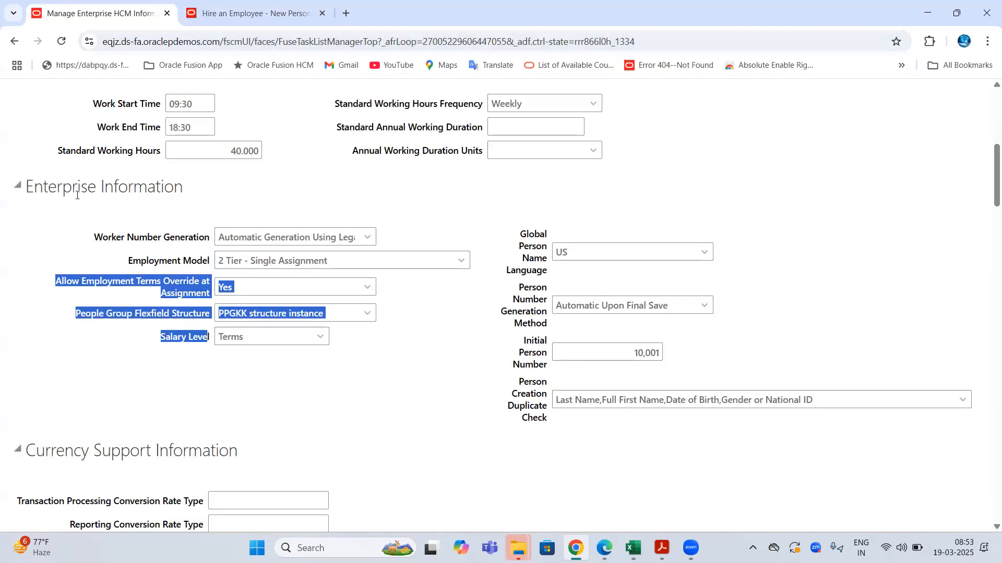
pyautogui.click(83, 219)
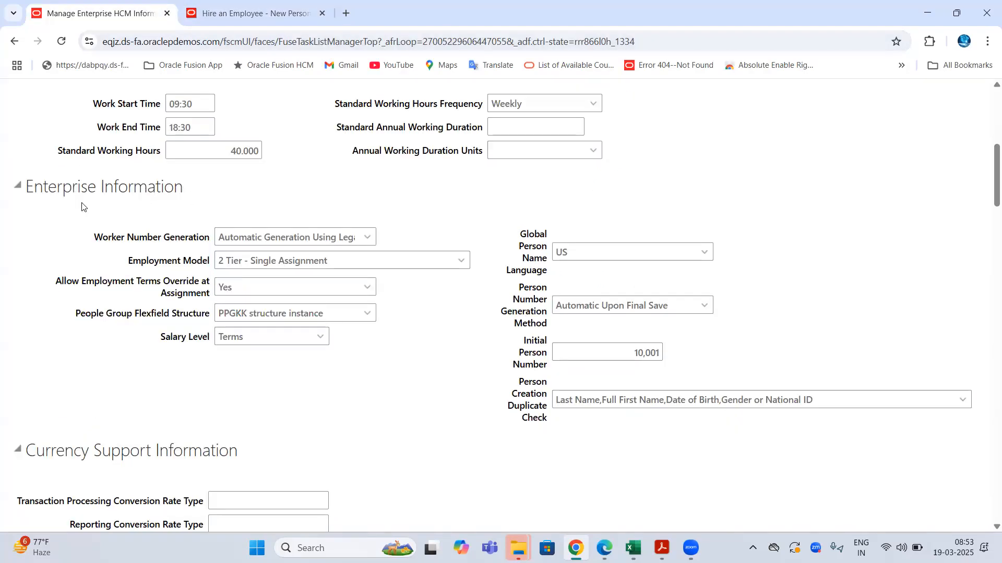
pyautogui.keyDown('shift'); pyautogui.click(203, 187); pyautogui.keyUp('shift')
pyautogui.moveTo(92, 238); pyautogui.dragTo(234, 236)
pyautogui.moveTo(487, 267); pyautogui.dragTo(490, 356)
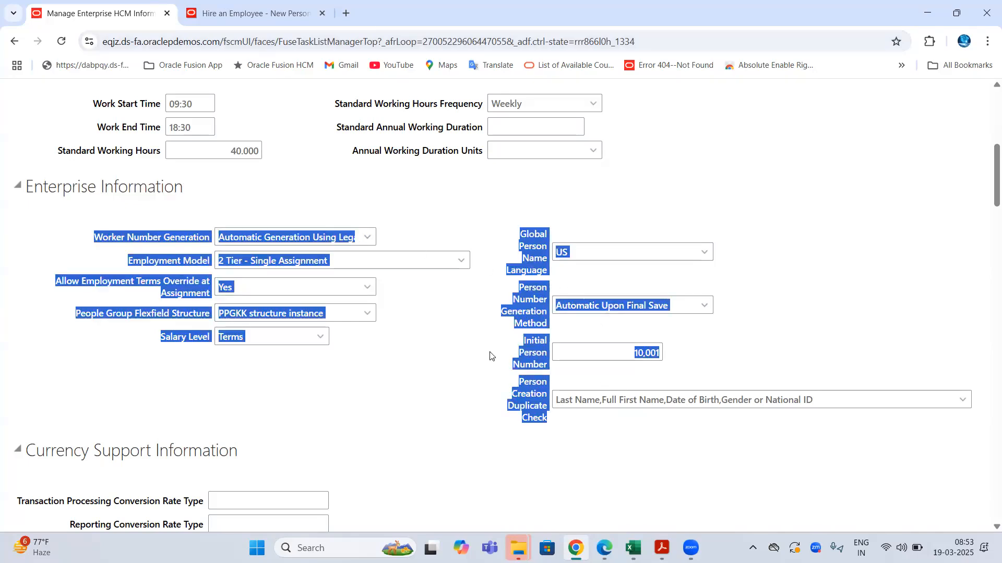
pyautogui.click(490, 354)
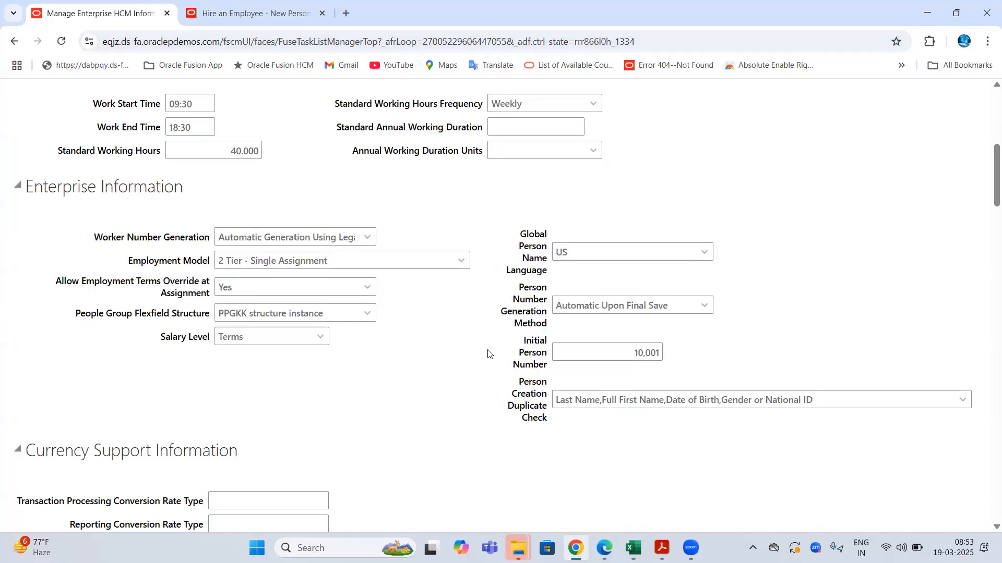
pyautogui.scroll(-5, 487, 351)
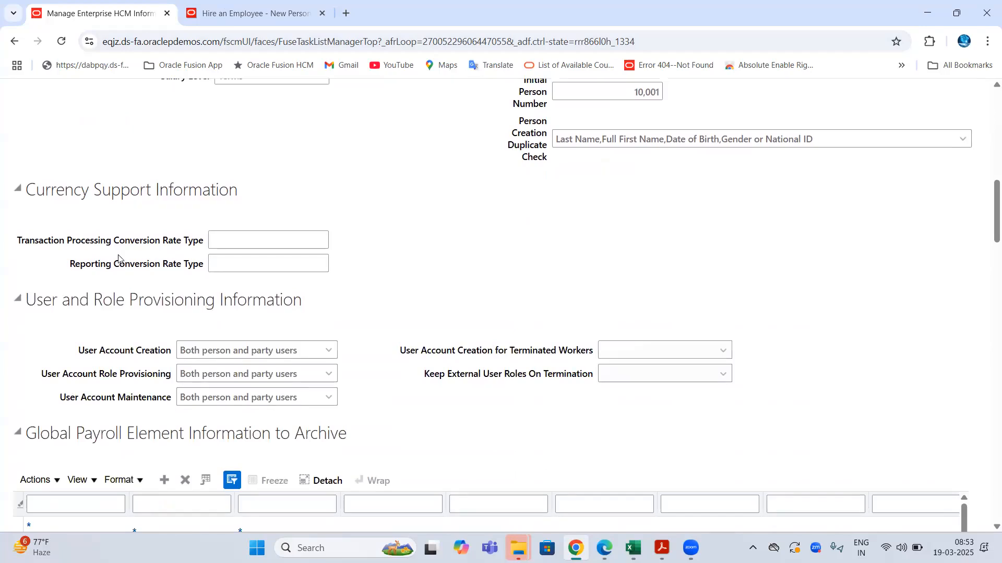
pyautogui.doubleClick(58, 189)
pyautogui.doubleClick(142, 189)
pyautogui.doubleClick(197, 188)
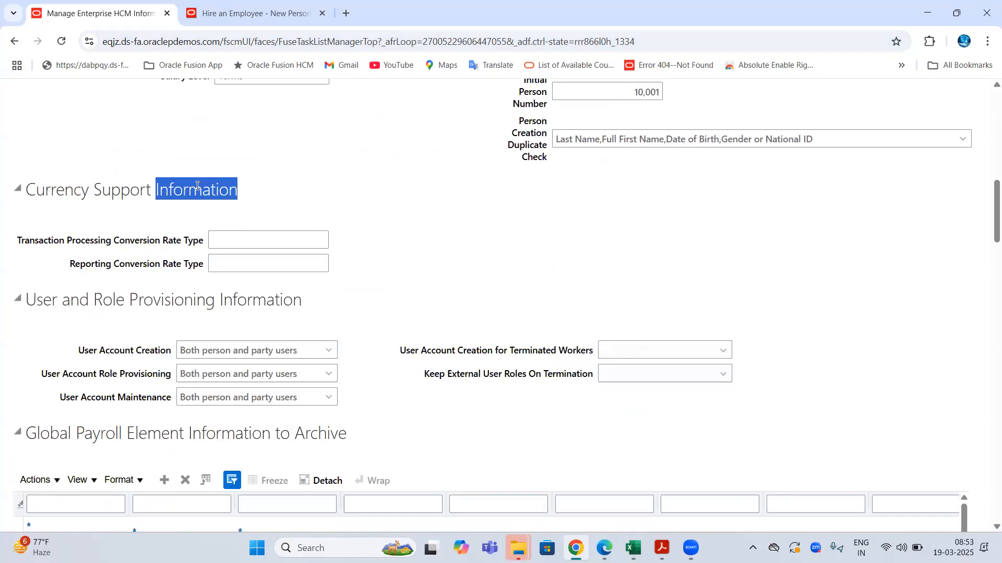
pyautogui.moveTo(73, 241); pyautogui.dragTo(228, 236)
pyautogui.click(230, 237)
pyautogui.moveTo(100, 263); pyautogui.dragTo(188, 263)
pyautogui.click(218, 262)
pyautogui.click(200, 183)
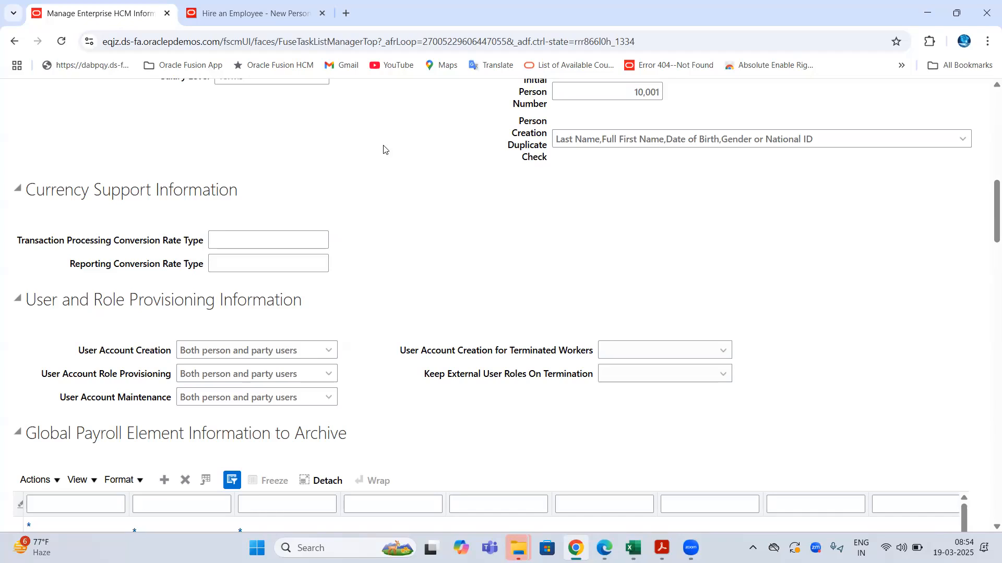
# - Review the Transaction Processing and Reporting Conversion Rate Type fields under Currency Support Information
pyautogui.scroll(15, 380, 148)
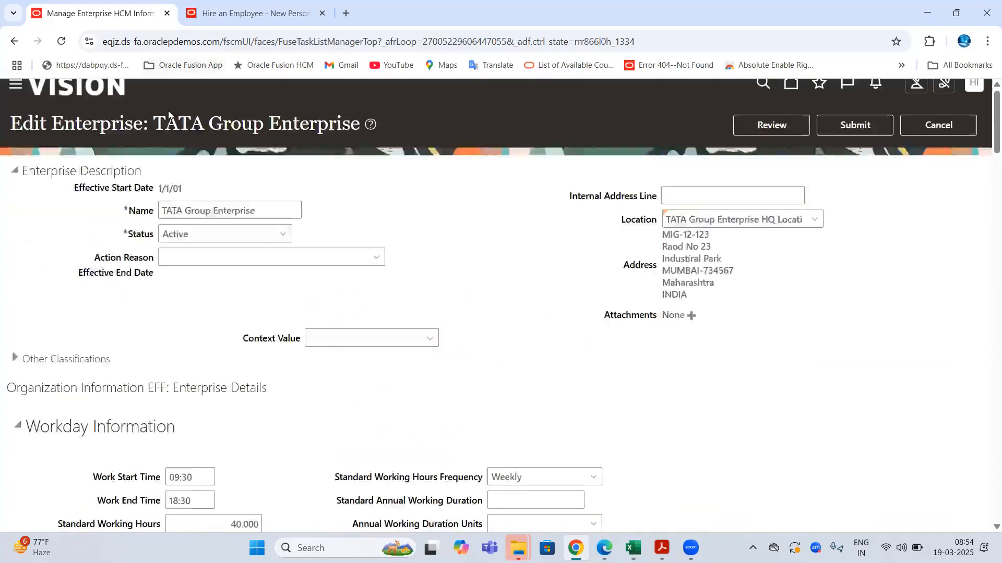
pyautogui.hotkey('ctrl', 'l')
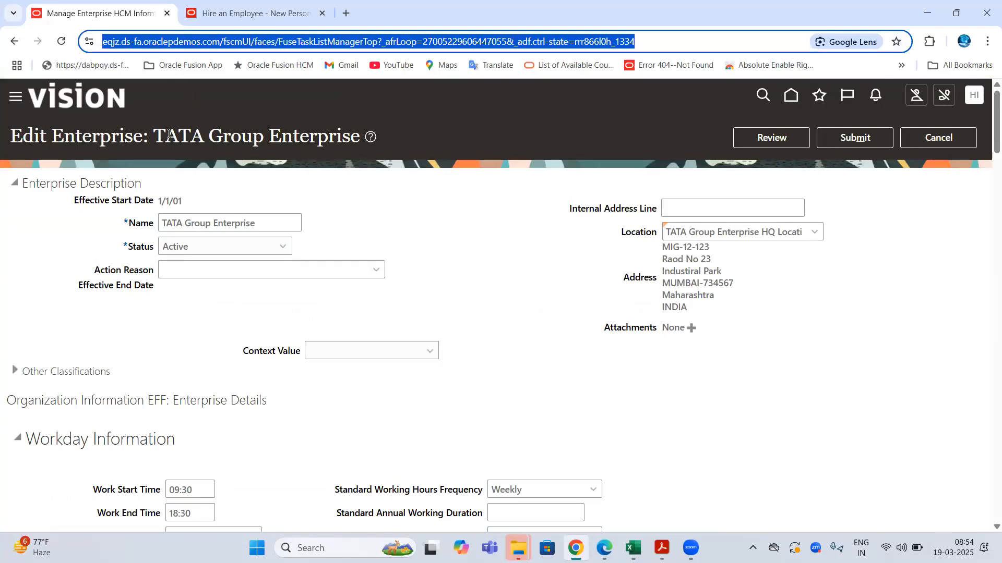
pyautogui.moveTo(163, 133); pyautogui.dragTo(306, 138)
pyautogui.scroll(-5, 307, 138)
pyautogui.scroll(-6, 308, 142)
pyautogui.click(223, 239)
pyautogui.click(222, 258)
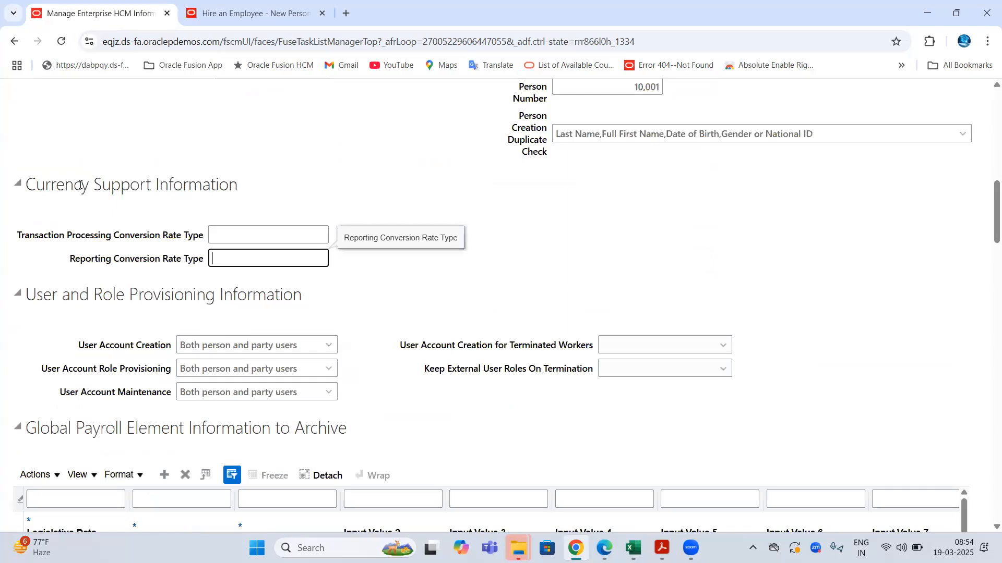
pyautogui.moveTo(50, 186); pyautogui.dragTo(150, 185)
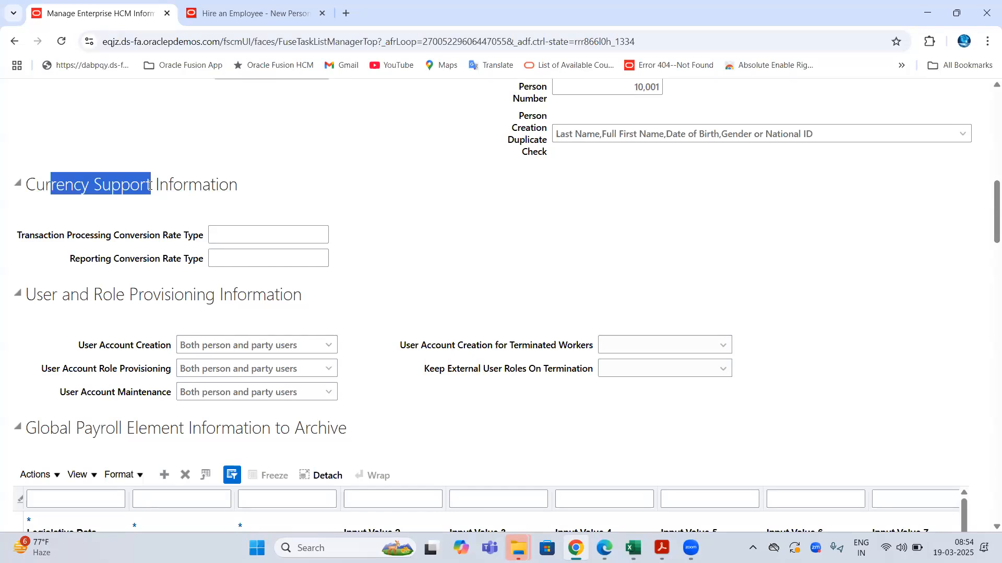
# - Collapse the Currency Support Information section and scroll back to the top
pyautogui.doubleClick(196, 185)
pyautogui.click(17, 184)
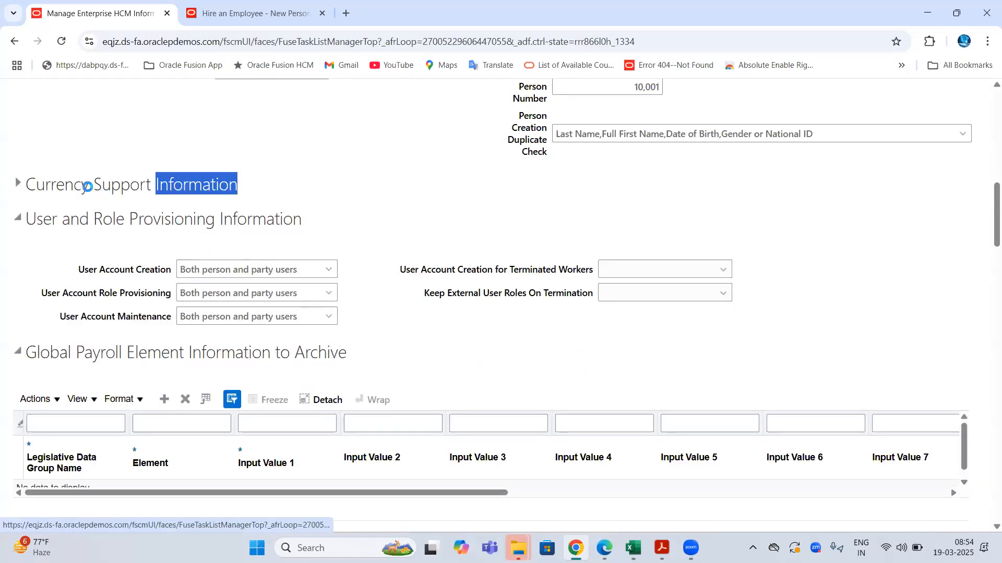
pyautogui.moveTo(79, 186); pyautogui.dragTo(257, 201)
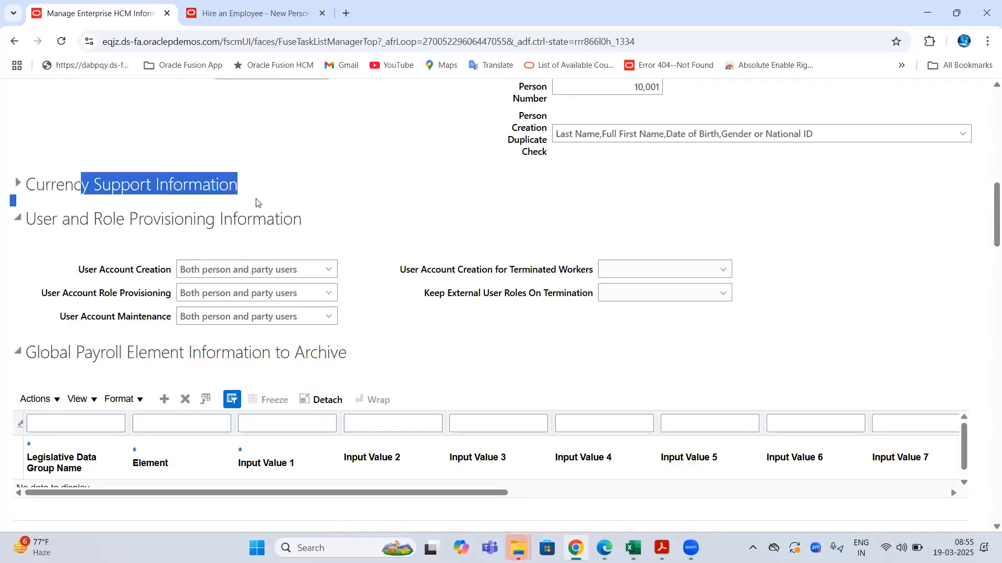
pyautogui.scroll(10, 395, 170)
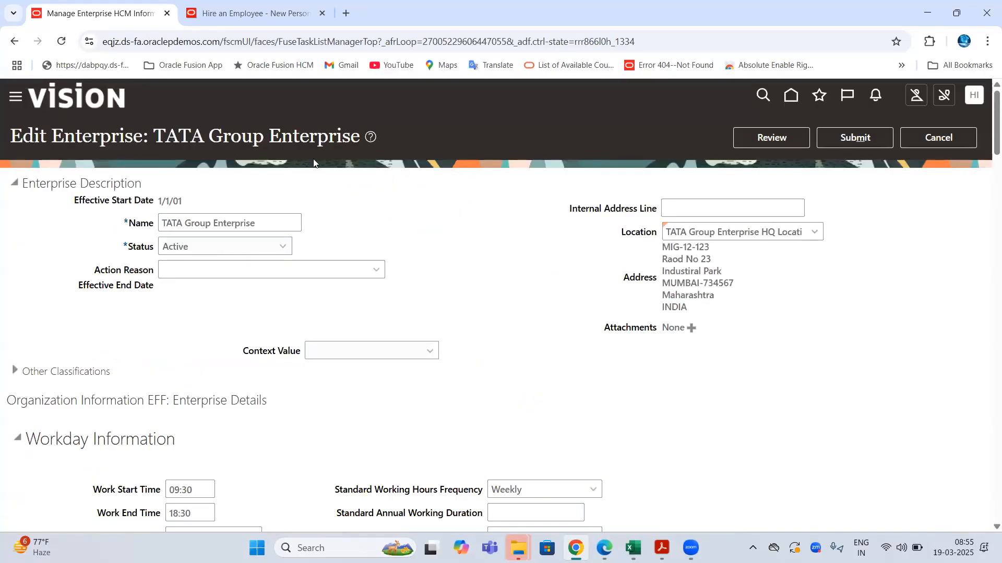
# - Scroll to User and Role Provisioning and point out User Account Creation, still Both person and party users
pyautogui.scroll(-6, 339, 167)
pyautogui.scroll(-3, 339, 166)
pyautogui.click(352, 324)
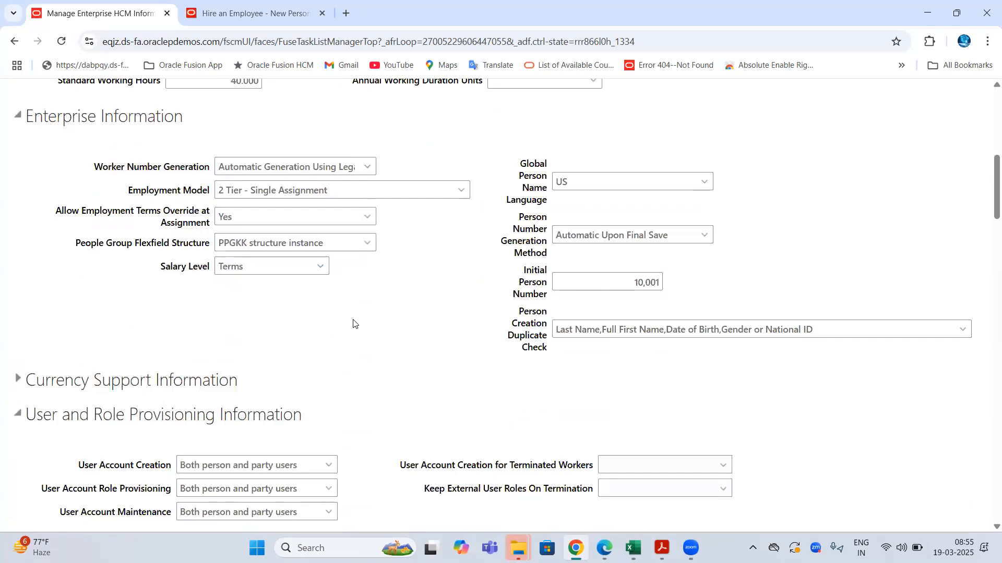
pyautogui.scroll(-3, 171, 299)
pyautogui.scroll(-1, 171, 298)
pyautogui.moveTo(27, 219); pyautogui.dragTo(318, 227)
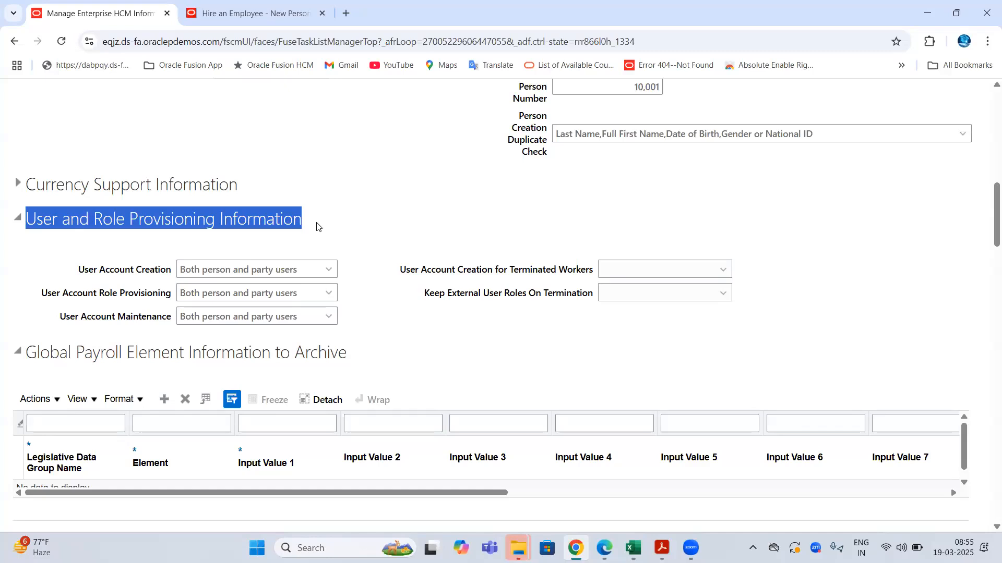
pyautogui.moveTo(78, 269); pyautogui.dragTo(173, 272)
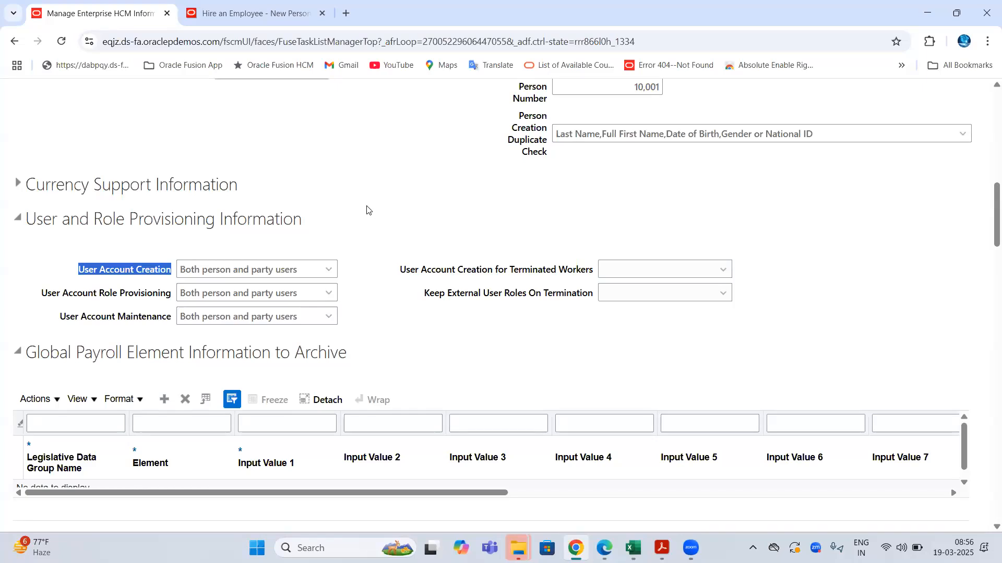
# - Look over the new hire's name on the Hire an Employee form, then the Edit Enterprise page title
pyautogui.click(219, 11)
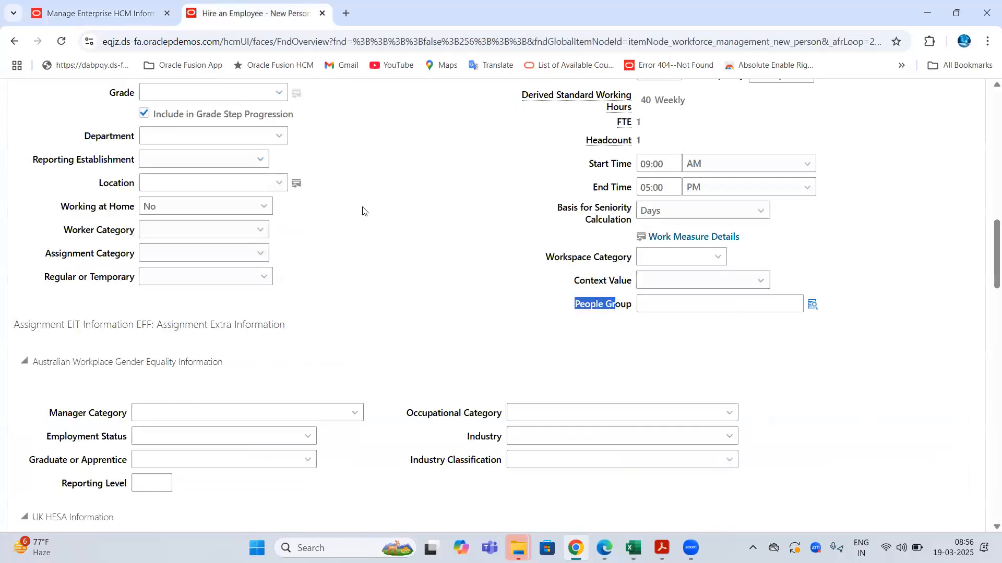
pyautogui.scroll(4, 330, 192)
pyautogui.doubleClick(138, 180)
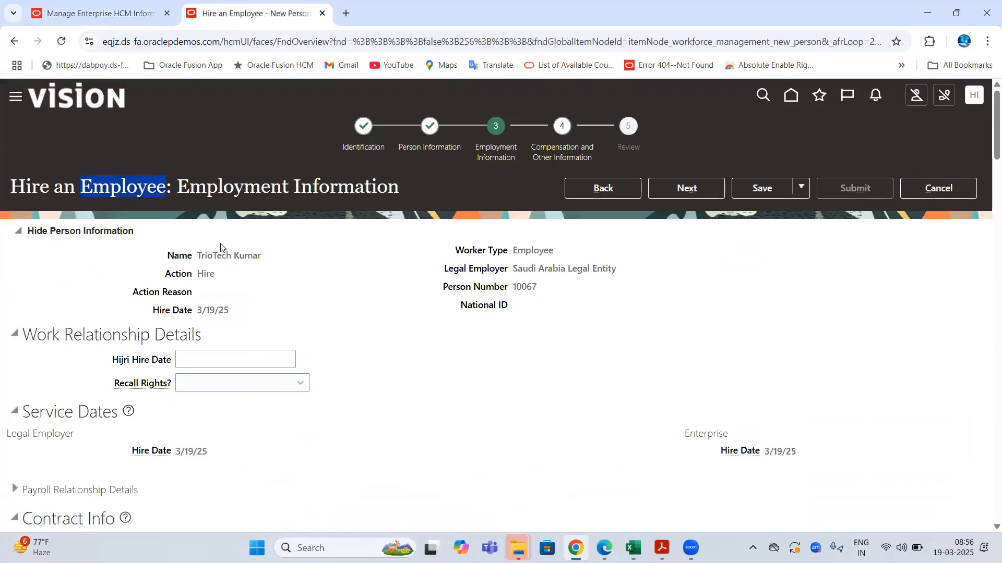
pyautogui.moveTo(202, 257); pyautogui.dragTo(292, 257)
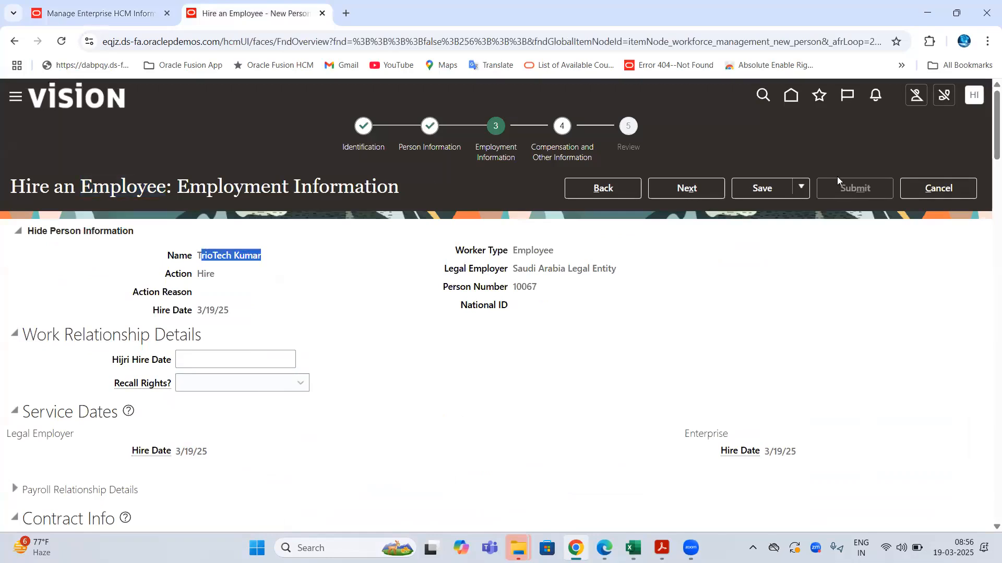
pyautogui.click(150, 40)
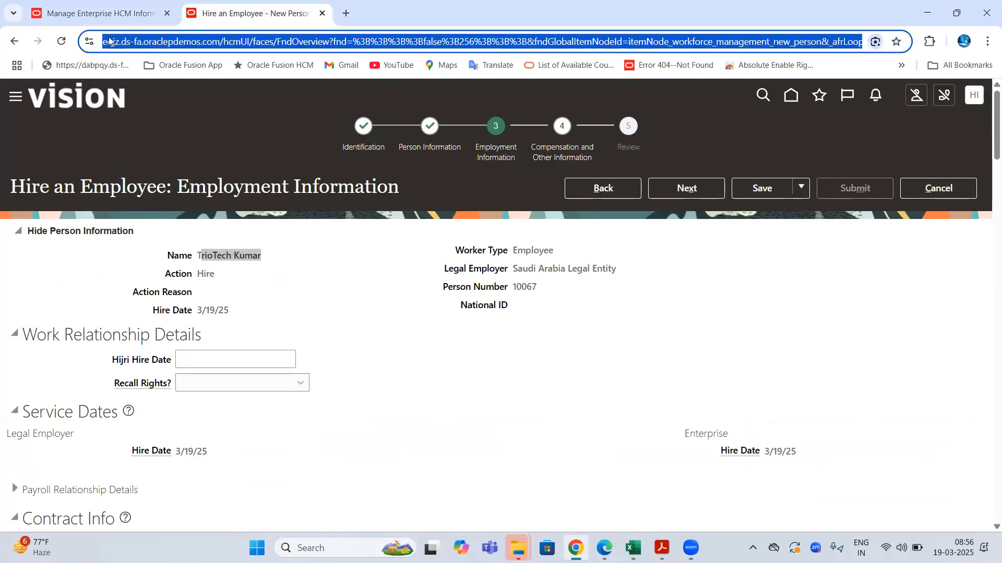
pyautogui.doubleClick(125, 186)
pyautogui.click(129, 3)
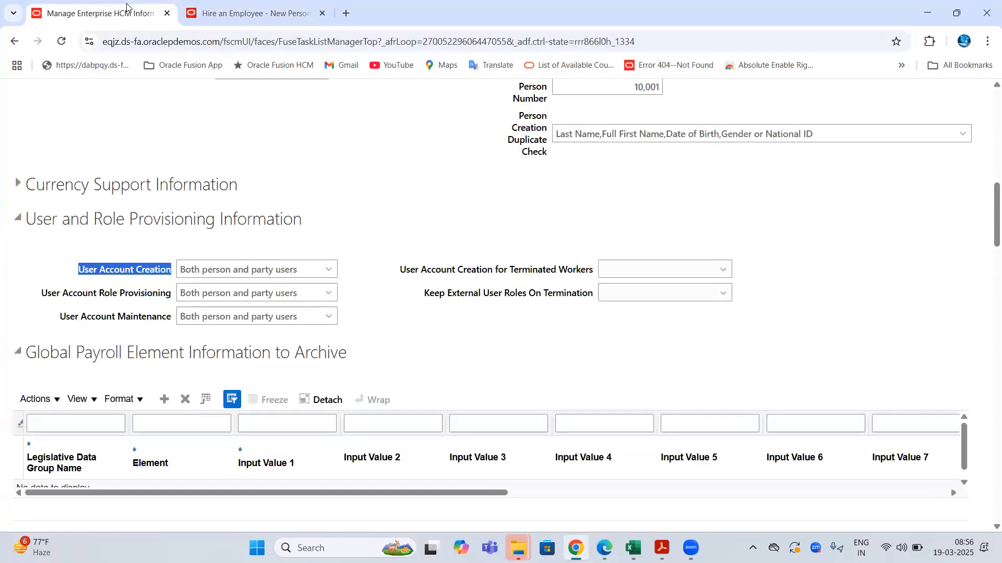
pyautogui.scroll(15, 415, 215)
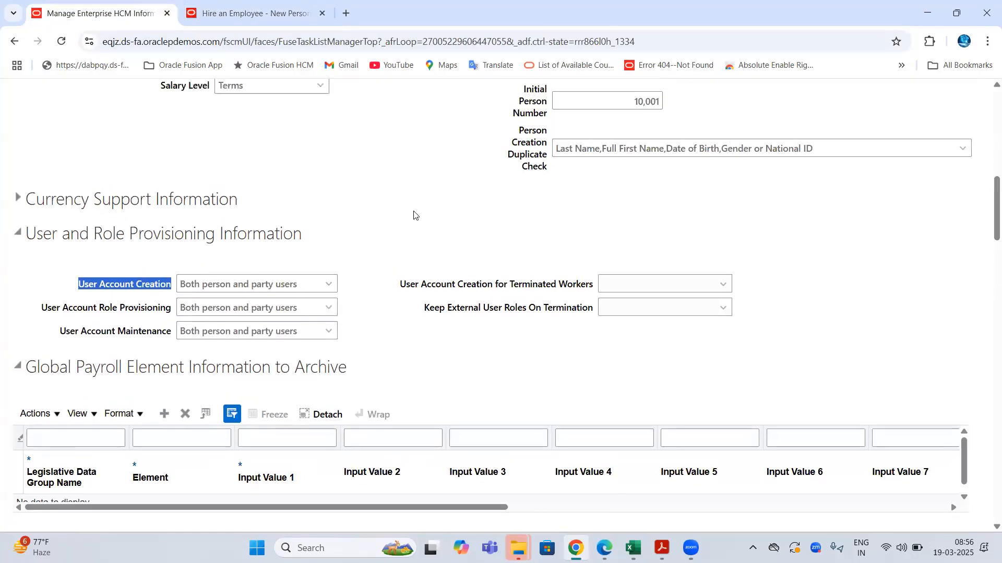
pyautogui.doubleClick(100, 133)
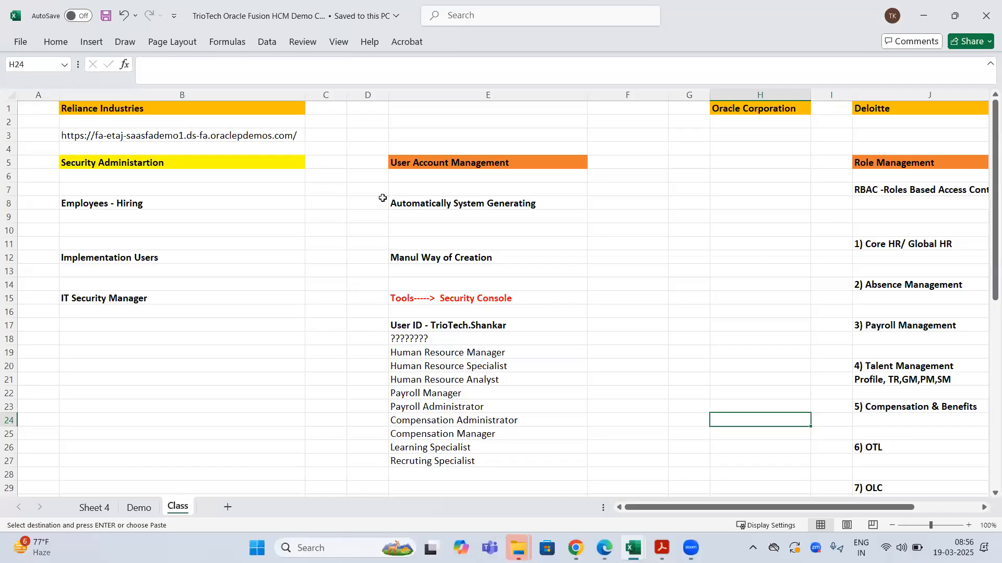
# - Browse the Class sheet's Security Administration, User Account Management and Role Management headings and user rows
pyautogui.click(167, 162)
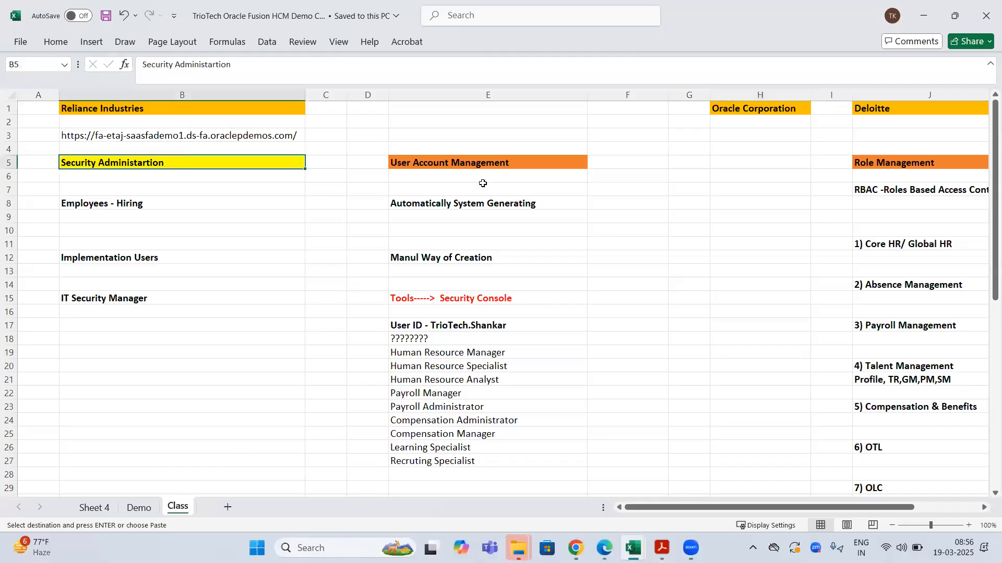
pyautogui.click(482, 162)
pyautogui.click(163, 161)
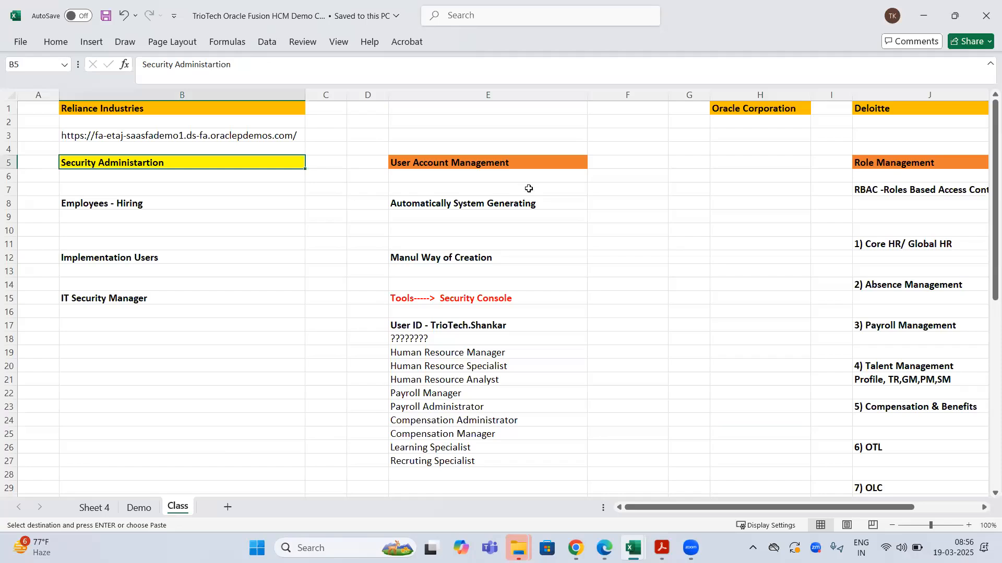
pyautogui.click(505, 162)
pyautogui.click(939, 159)
pyautogui.moveTo(755, 505)
pyautogui.mouseDown()
pyautogui.moveTo(823, 492)
pyautogui.moveTo(751, 495)
pyautogui.mouseUp()
pyautogui.click(159, 210)
pyautogui.click(163, 255)
pyautogui.moveTo(450, 256); pyautogui.dragTo(156, 311)
# - Copy the Employees - Hiring row B8:E8 and return to the Edit Enterprise page
pyautogui.moveTo(201, 208); pyautogui.dragTo(448, 203)
pyautogui.hotkey('ctrl', 'c')
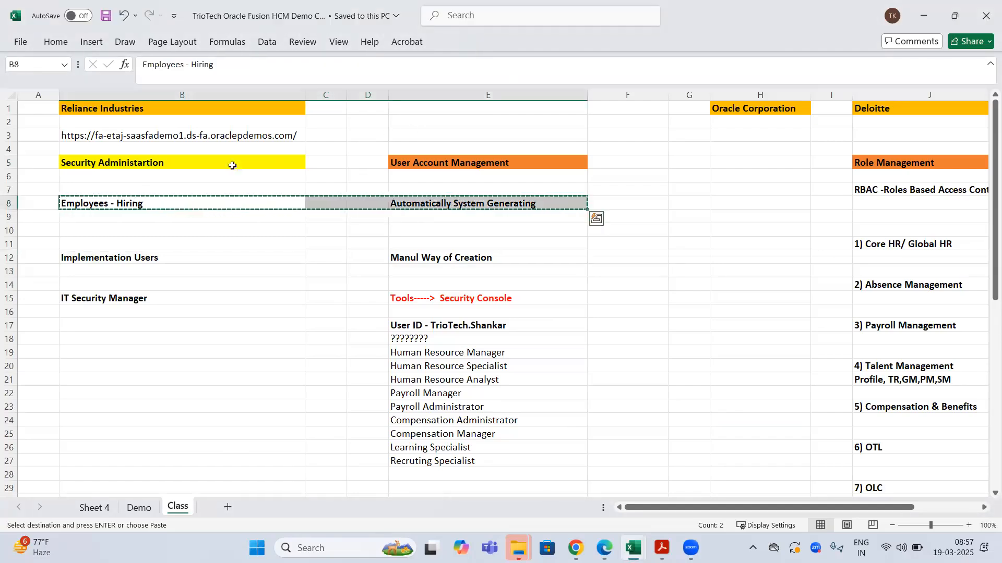
pyautogui.click(470, 205)
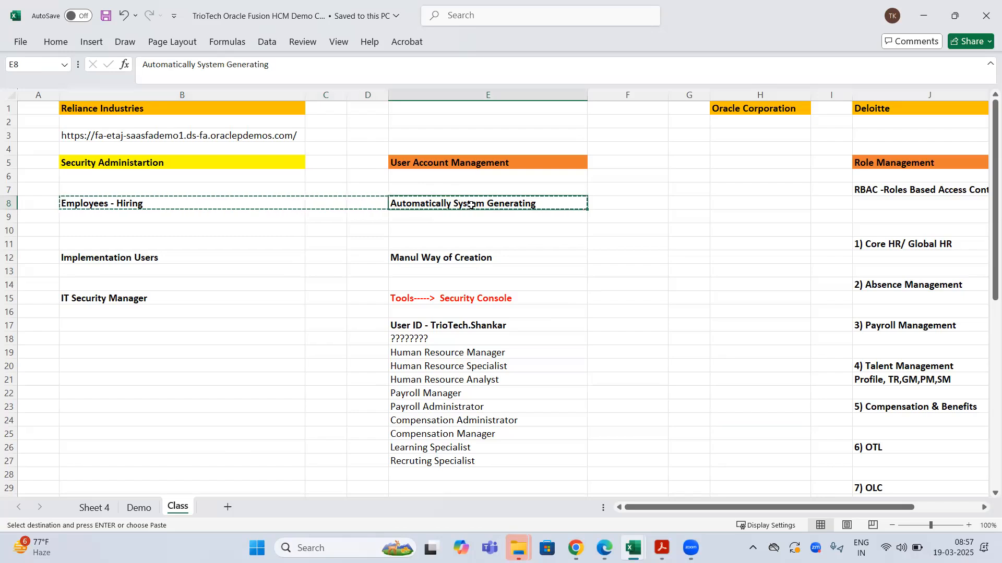
pyautogui.click(574, 547)
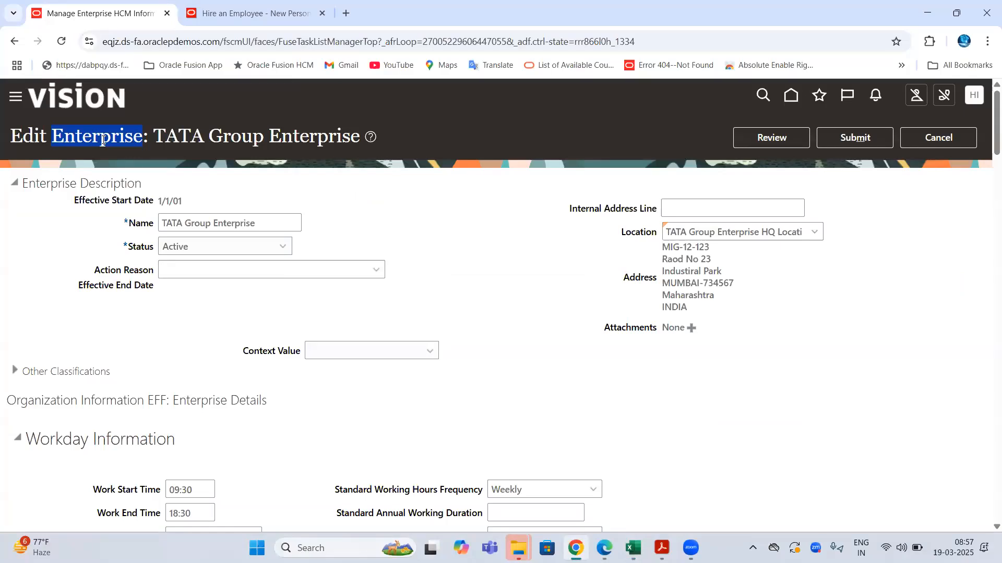
# - Change the enterprise's User Account Creation from Both person and party users to None
pyautogui.scroll(-10, 147, 230)
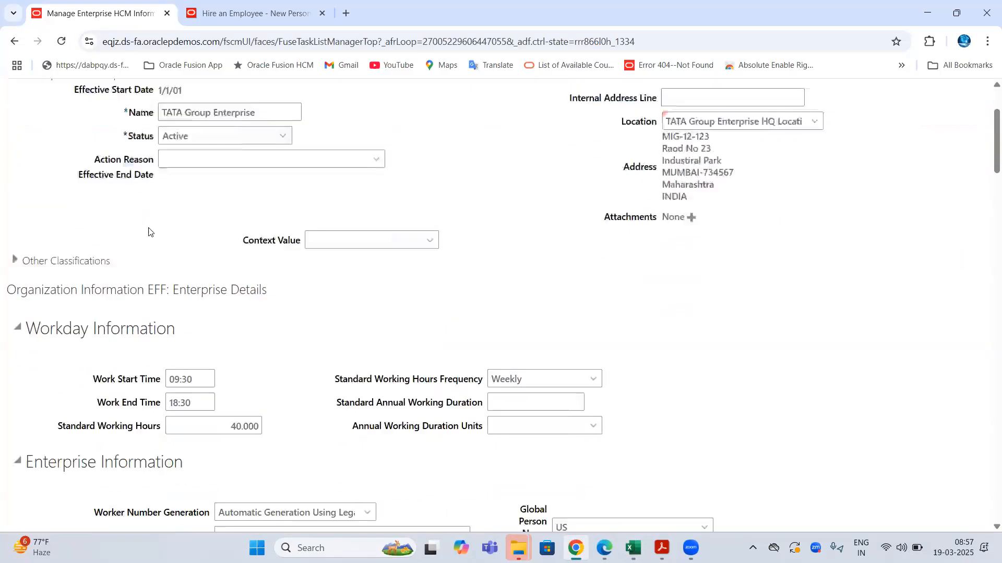
pyautogui.moveTo(76, 337); pyautogui.dragTo(158, 336)
pyautogui.click(329, 336)
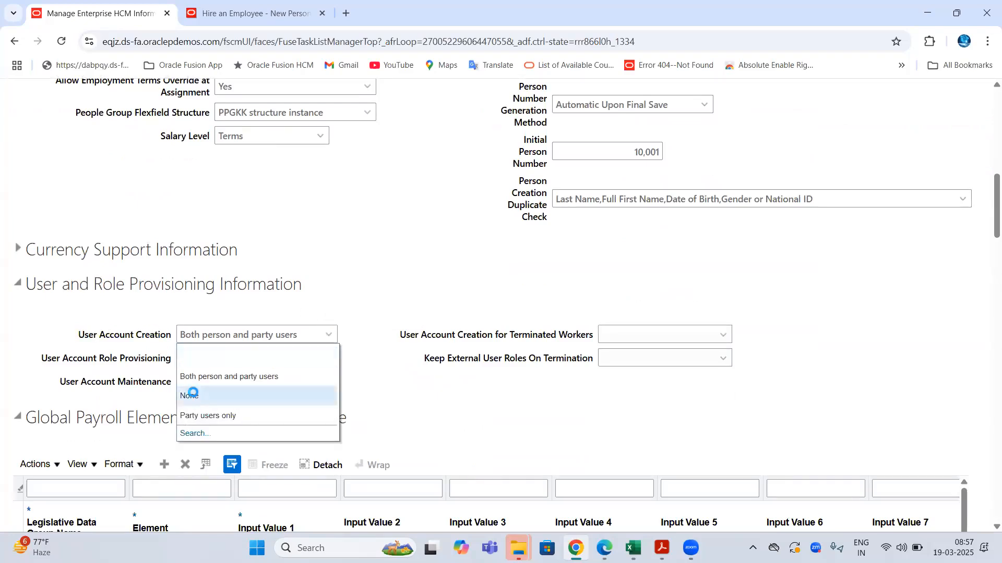
pyautogui.click(197, 398)
pyautogui.moveTo(79, 336); pyautogui.dragTo(175, 336)
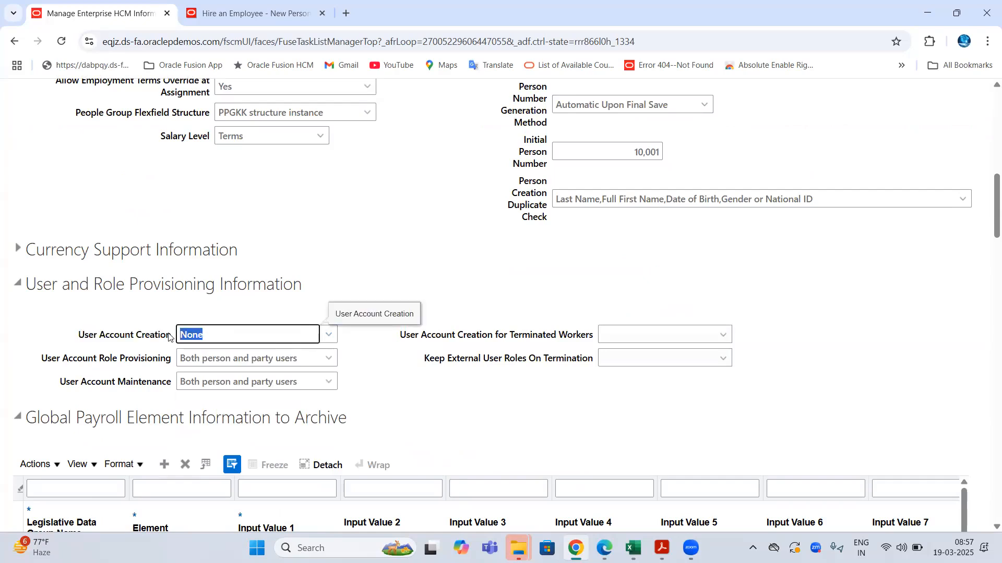
pyautogui.click(149, 43)
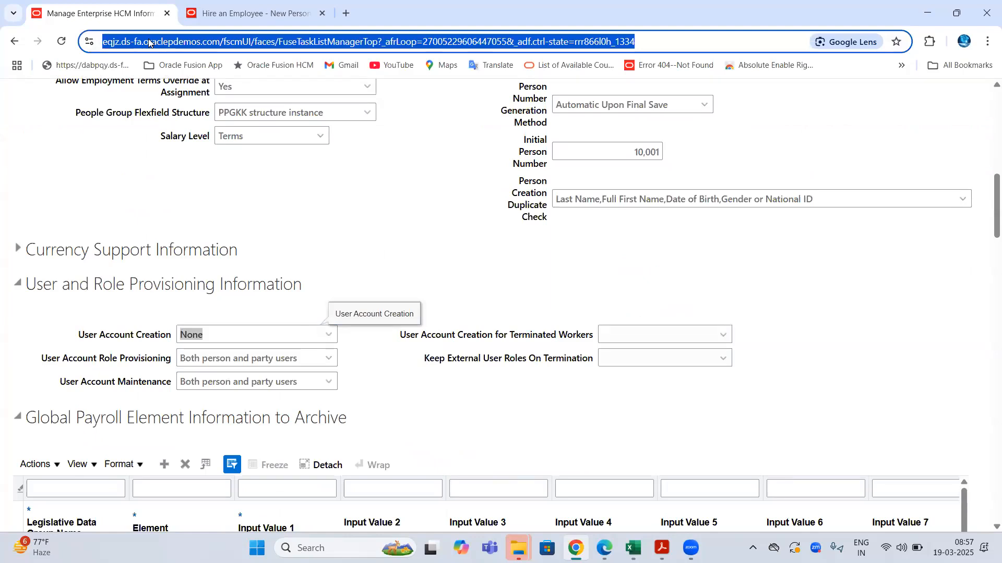
# - Compare the new hire's name on the hire form with the enterprise's User Account Creation setting
pyautogui.click(229, 14)
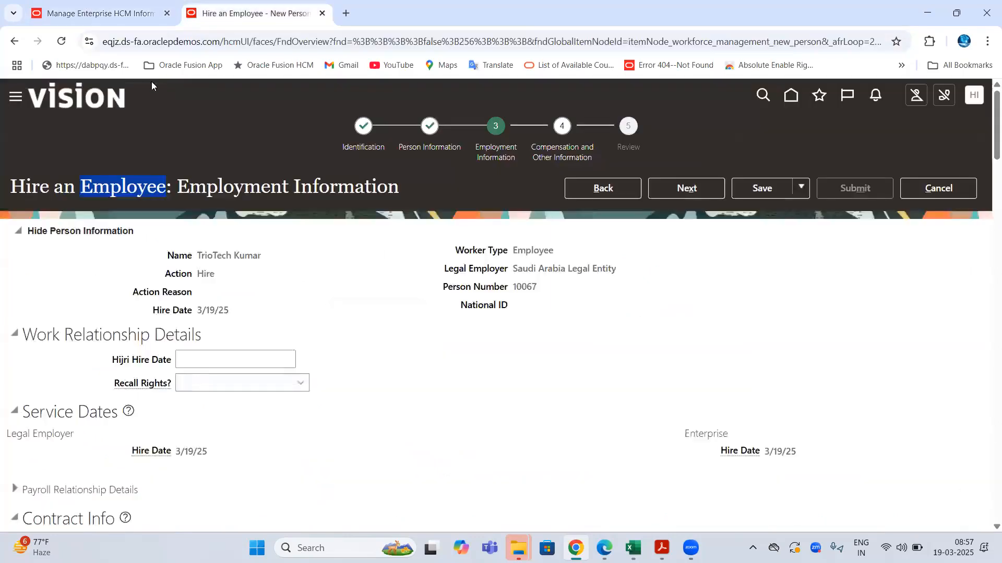
pyautogui.moveTo(197, 255); pyautogui.dragTo(269, 258)
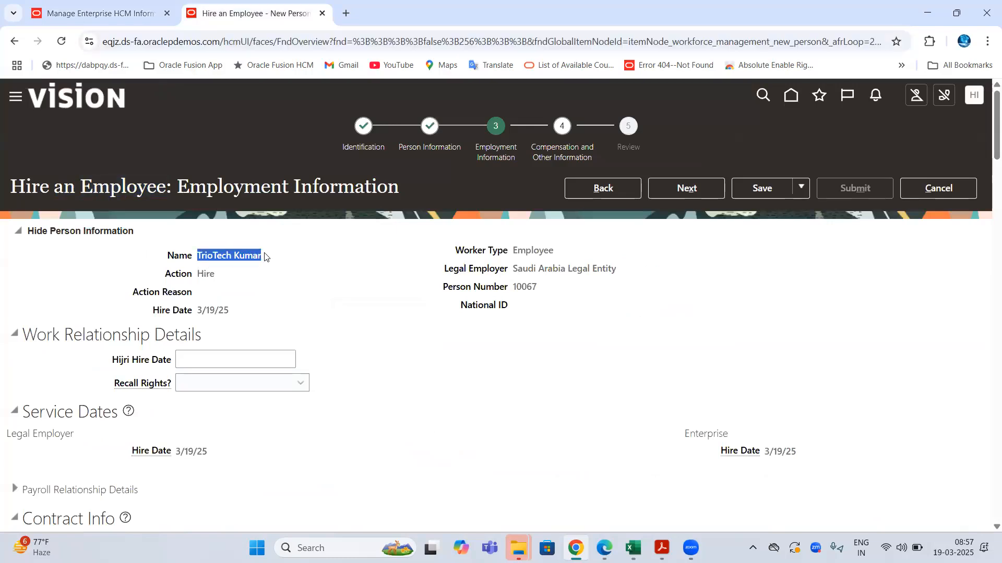
pyautogui.click(120, 20)
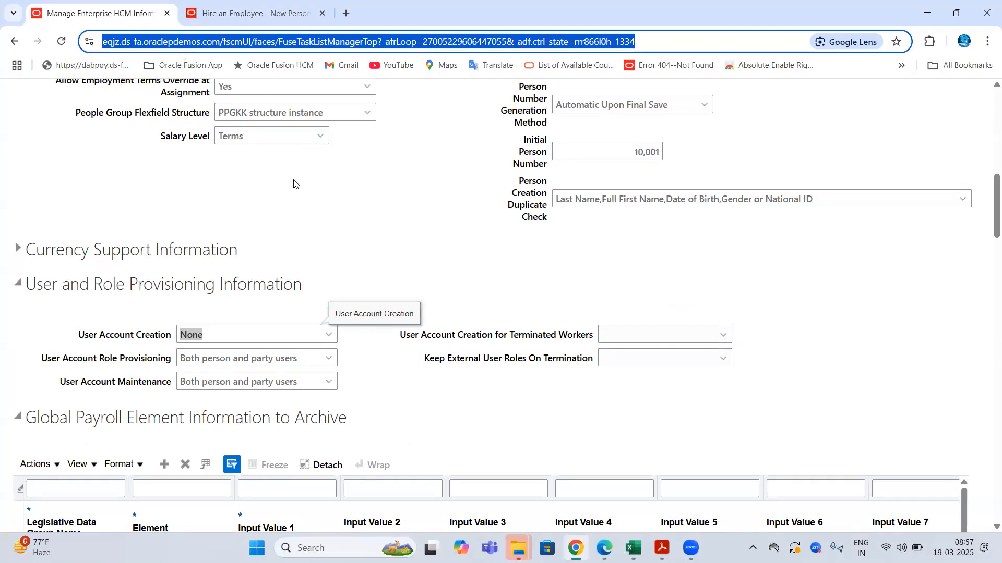
pyautogui.moveTo(79, 340); pyautogui.dragTo(169, 341)
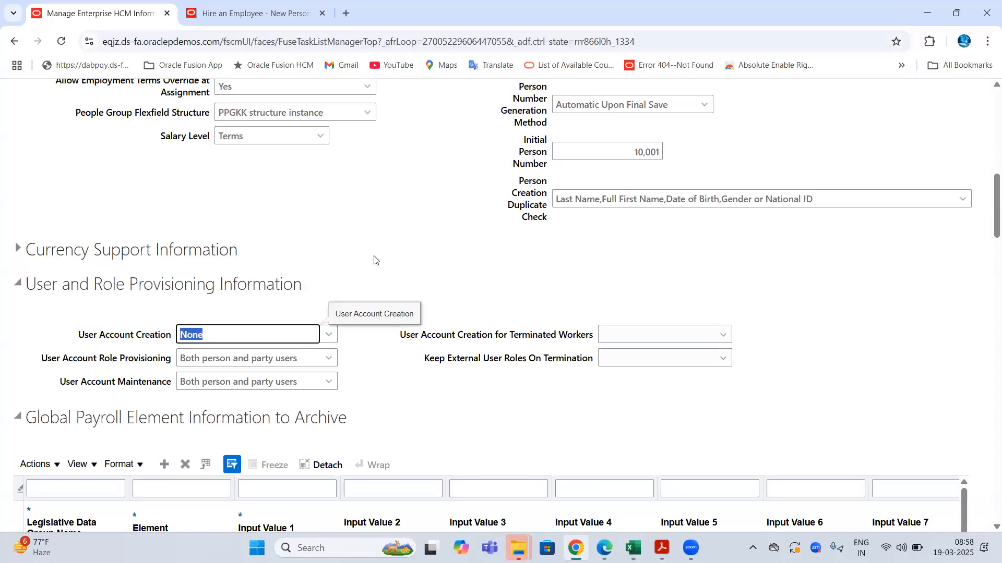
pyautogui.hotkey('ctrl', 'Tab')
pyautogui.doubleClick(109, 176)
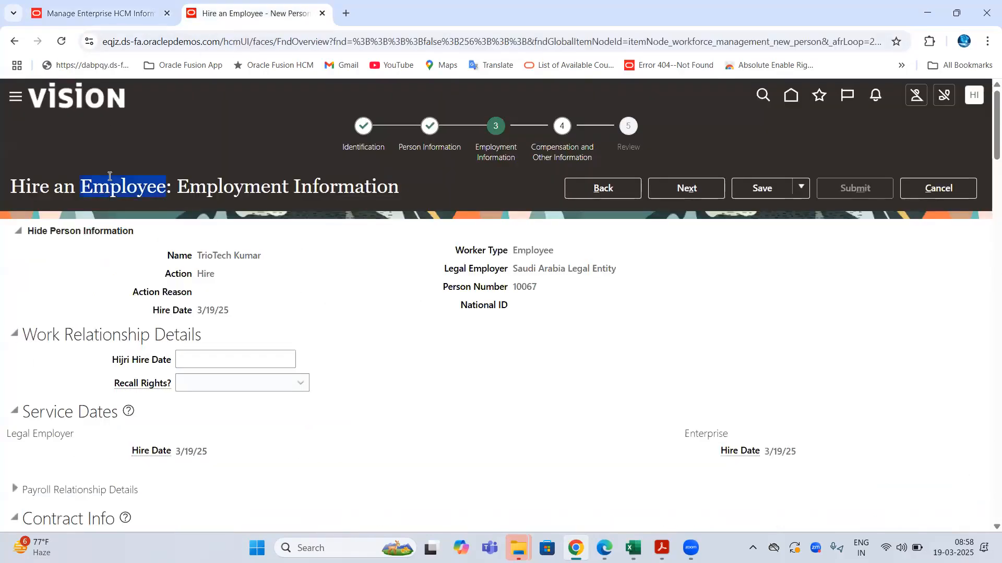
pyautogui.tripleClick(211, 254)
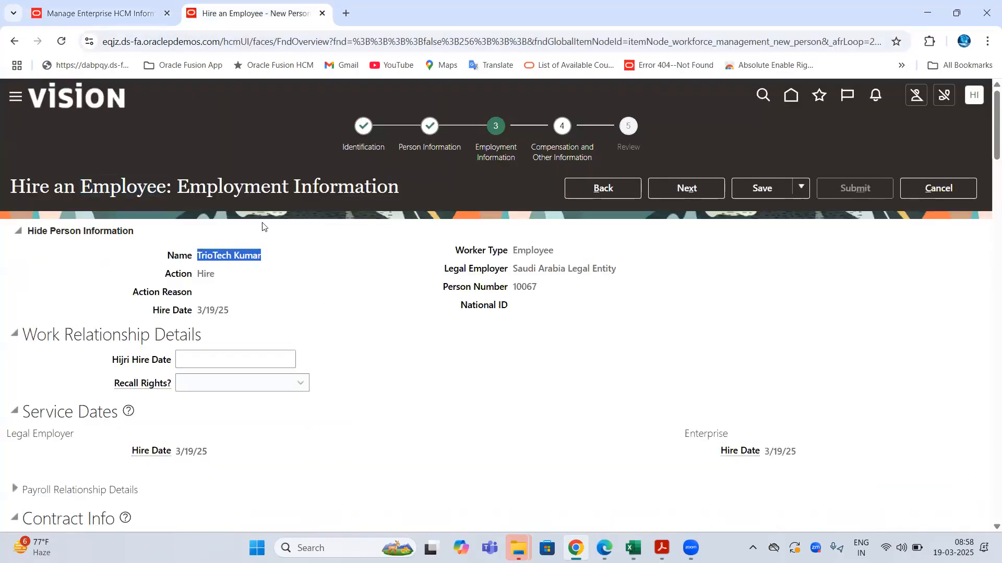
pyautogui.click(139, 50)
pyautogui.hotkey('ctrl', 'a')
pyautogui.hotkey('ctrl', 'Tab')
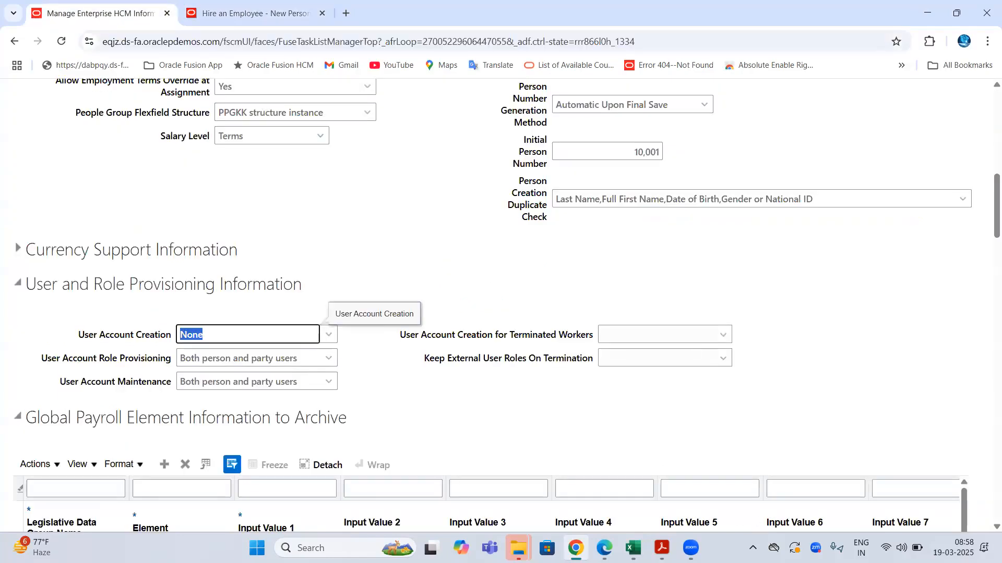
# - Paste the copied hiring row into B8:E8 in Excel, then reopen the User Account Creation choices
pyautogui.moveTo(633, 548)
pyautogui.click(674, 507)
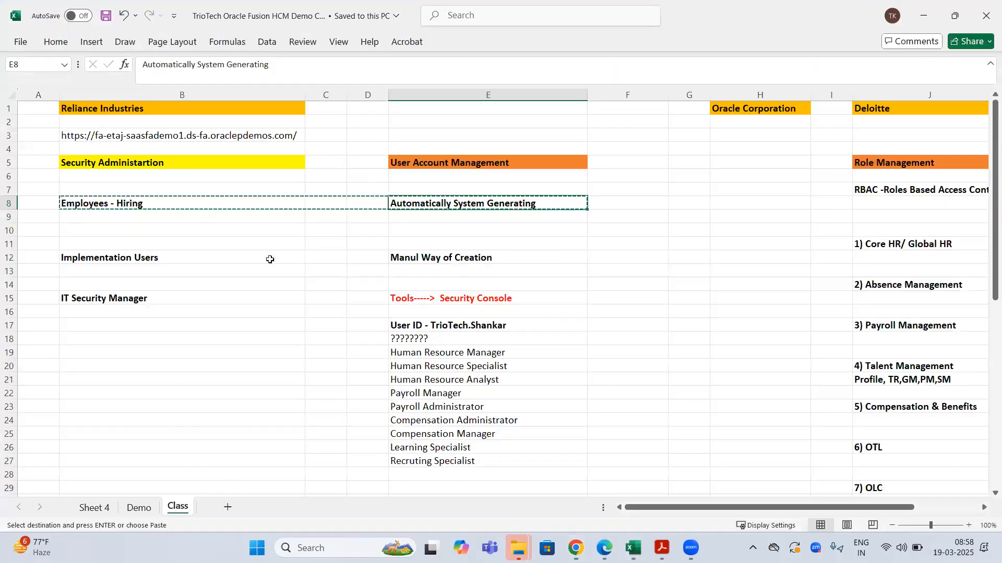
pyautogui.moveTo(214, 205); pyautogui.dragTo(521, 204)
pyautogui.hotkey('ctrl', 'v')
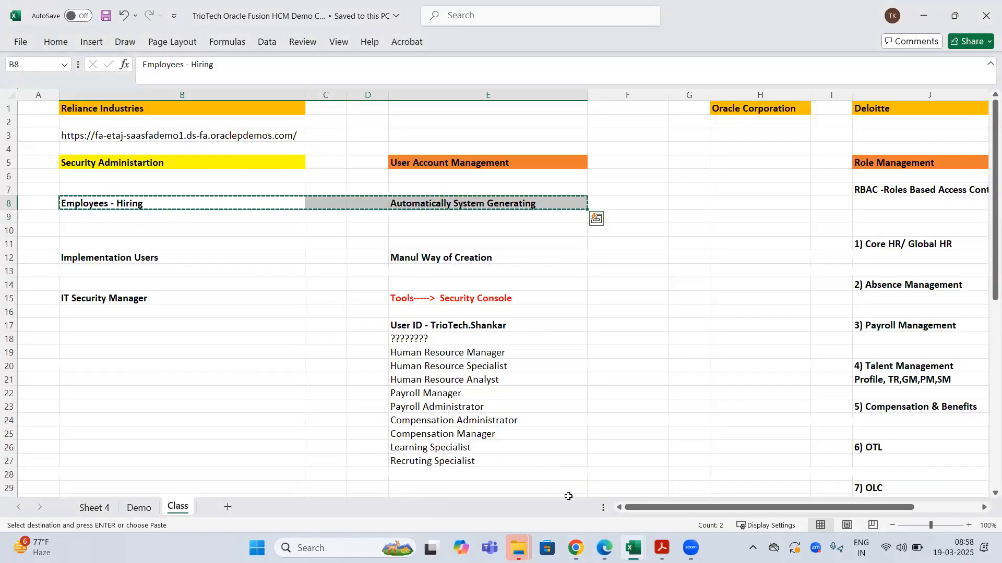
pyautogui.click(576, 548)
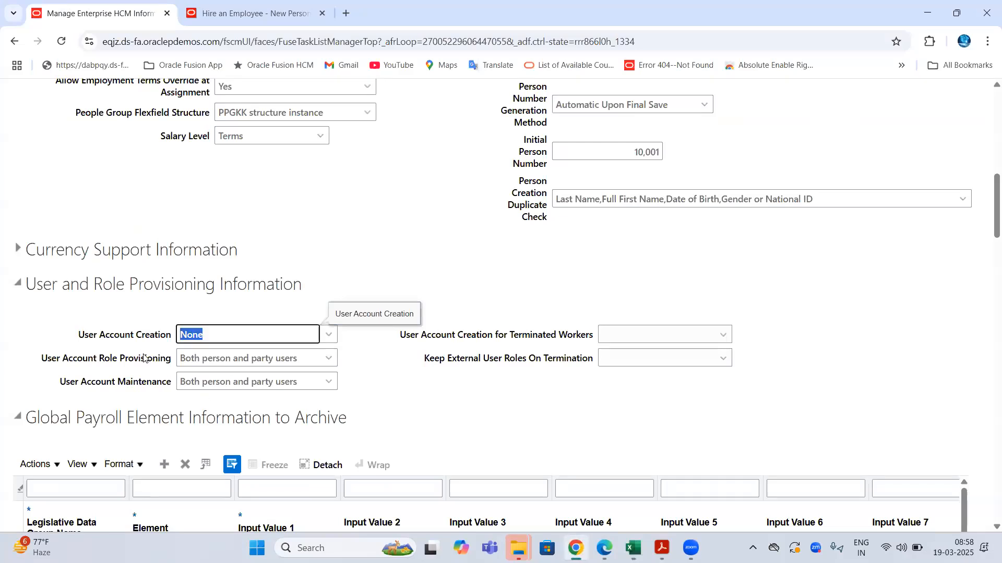
pyautogui.moveTo(71, 337); pyautogui.dragTo(191, 335)
pyautogui.click(329, 335)
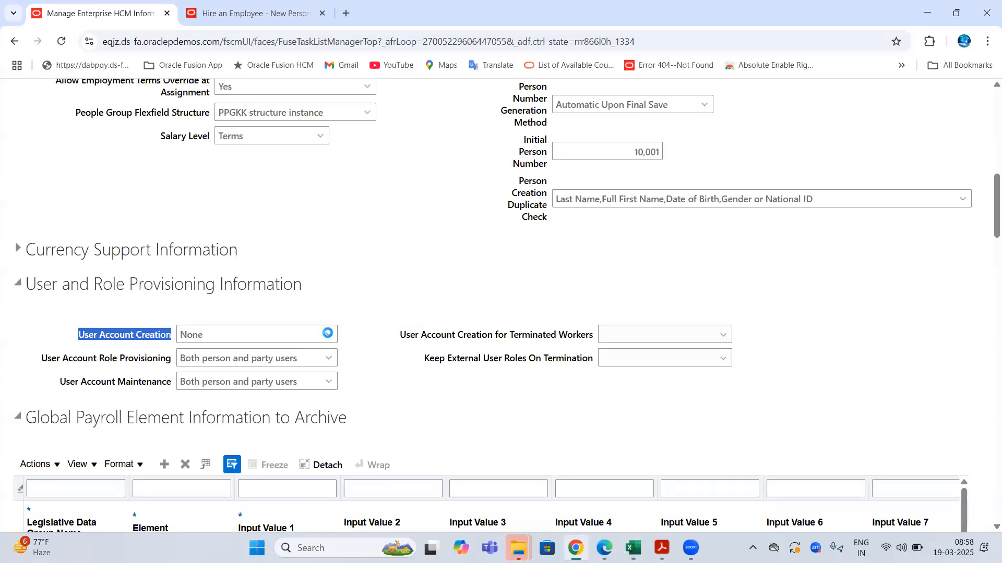
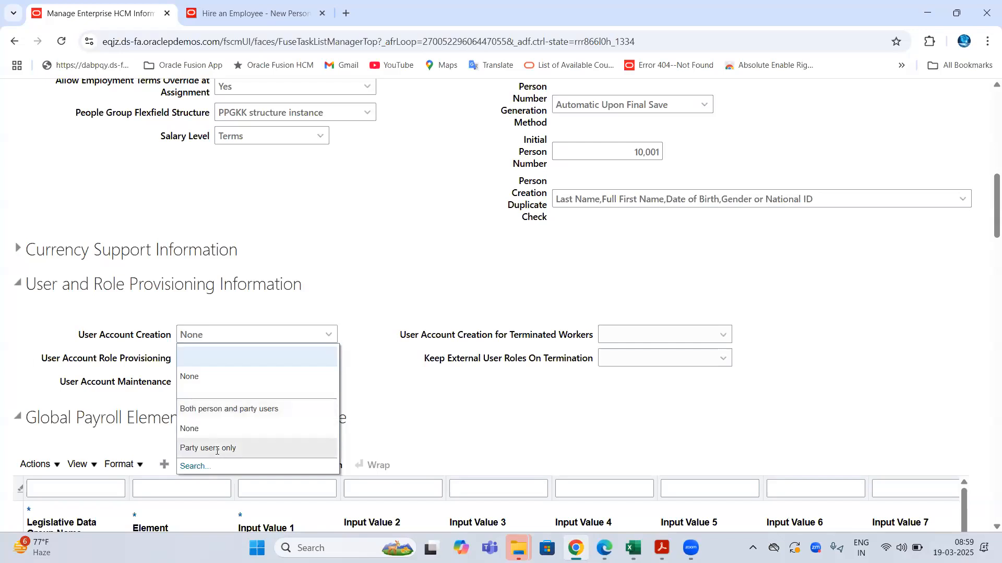
# - Choose Both person and party users for User Account Creation, then highlight the field's value and label
pyautogui.click(217, 412)
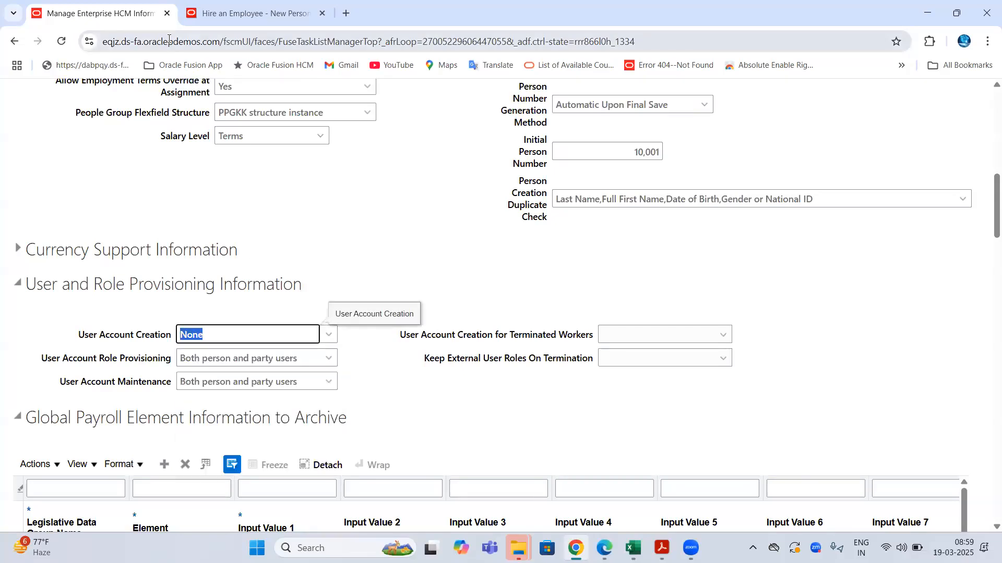
pyautogui.click(168, 42)
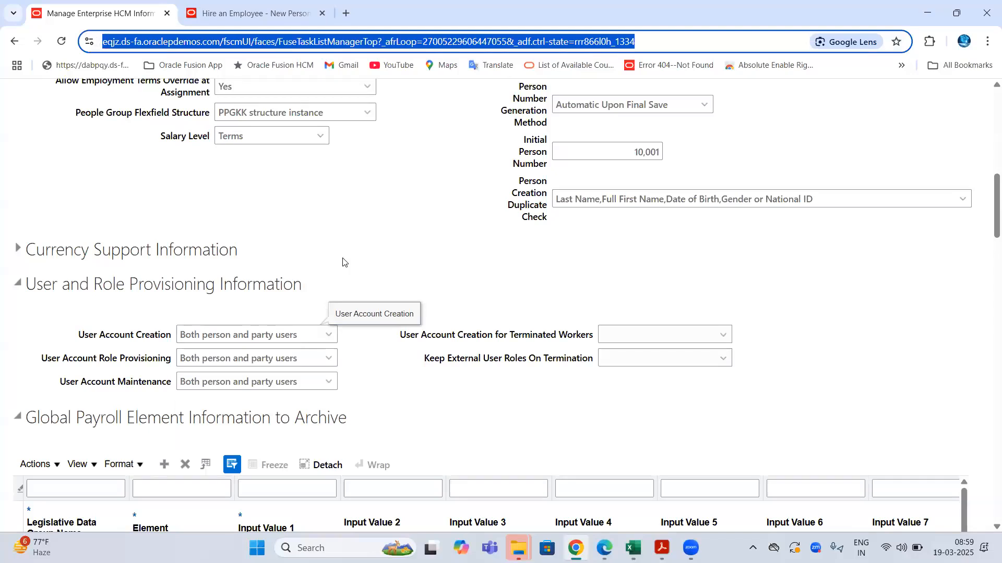
pyautogui.click(180, 335)
pyautogui.moveTo(180, 334); pyautogui.dragTo(298, 334)
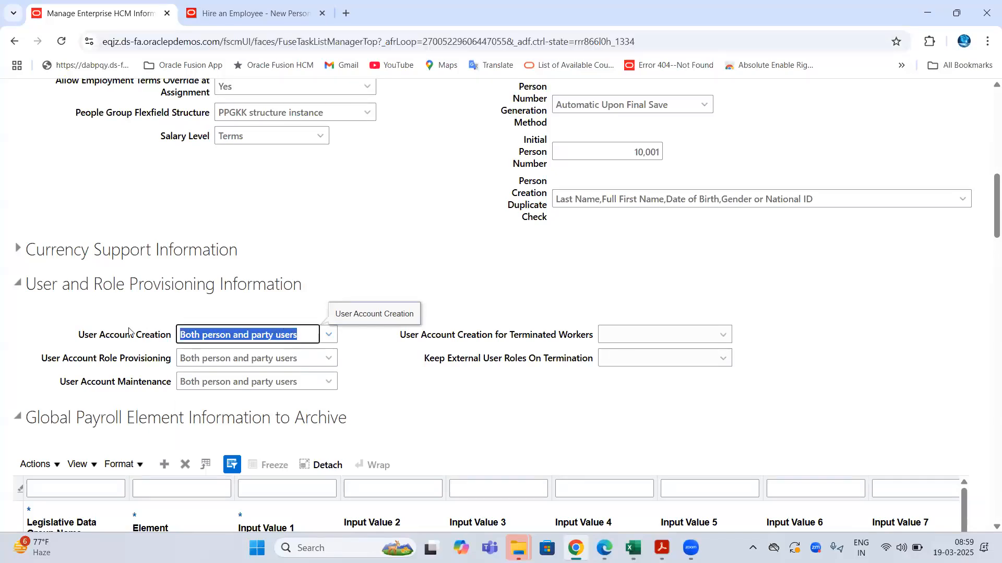
pyautogui.moveTo(76, 339); pyautogui.dragTo(172, 346)
pyautogui.click(191, 335)
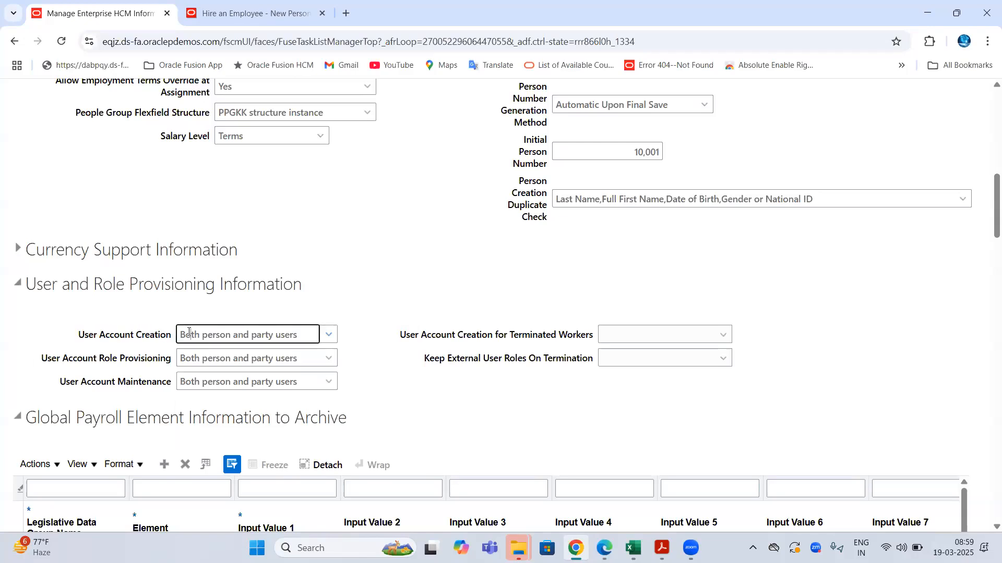
pyautogui.moveTo(282, 331); pyautogui.dragTo(301, 335)
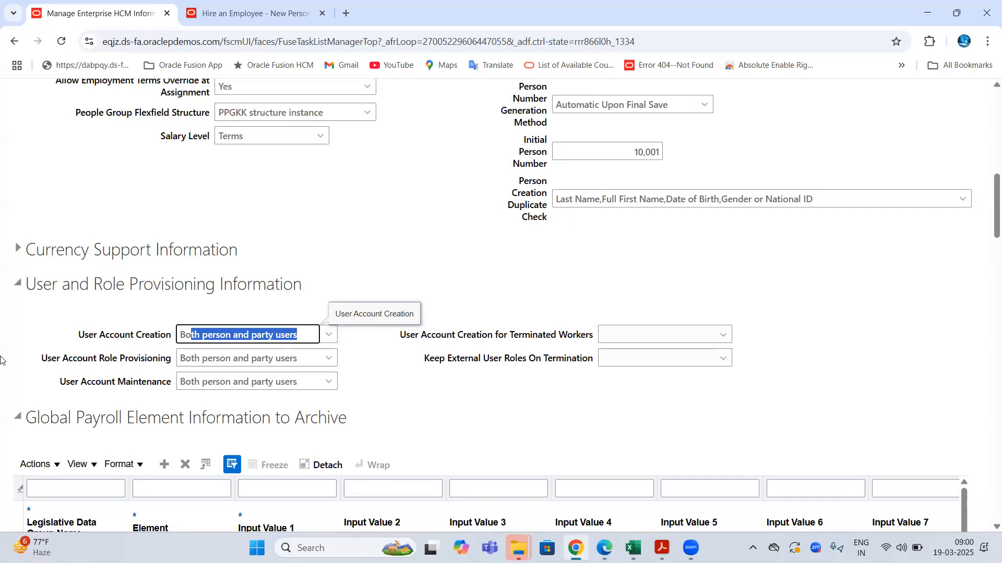
pyautogui.doubleClick(117, 336)
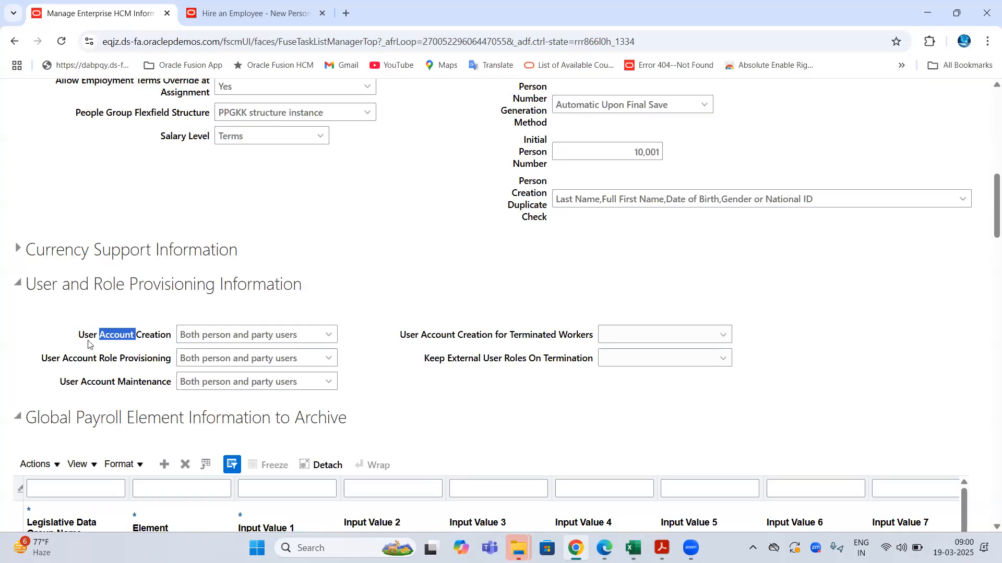
pyautogui.doubleClick(80, 358)
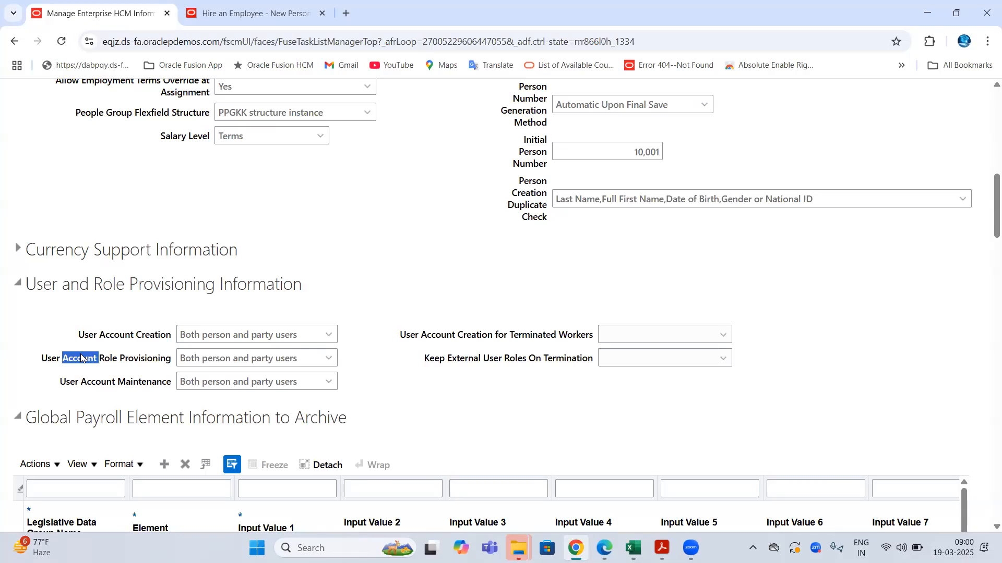
pyautogui.click(159, 367)
pyautogui.doubleClick(159, 366)
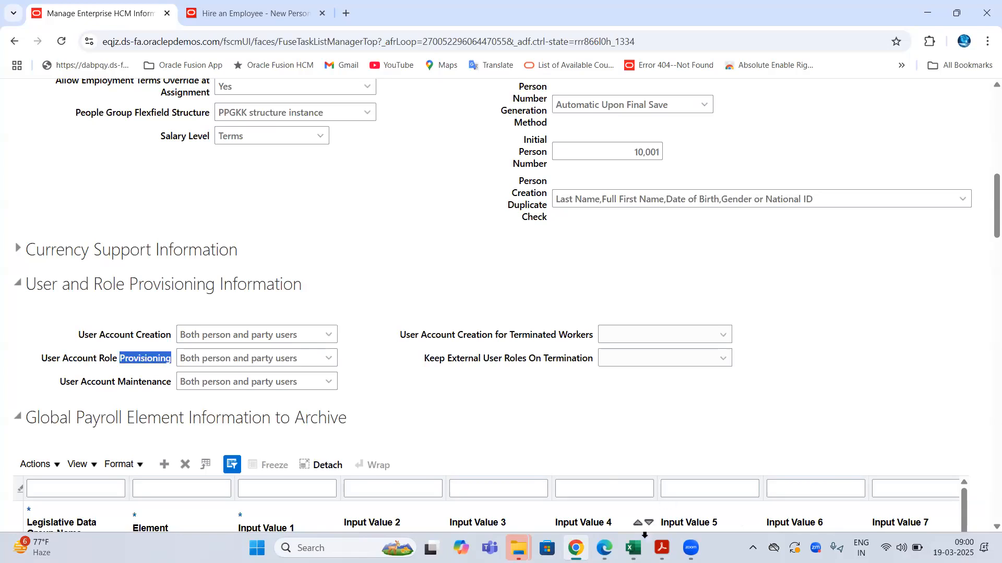
pyautogui.moveTo(632, 549)
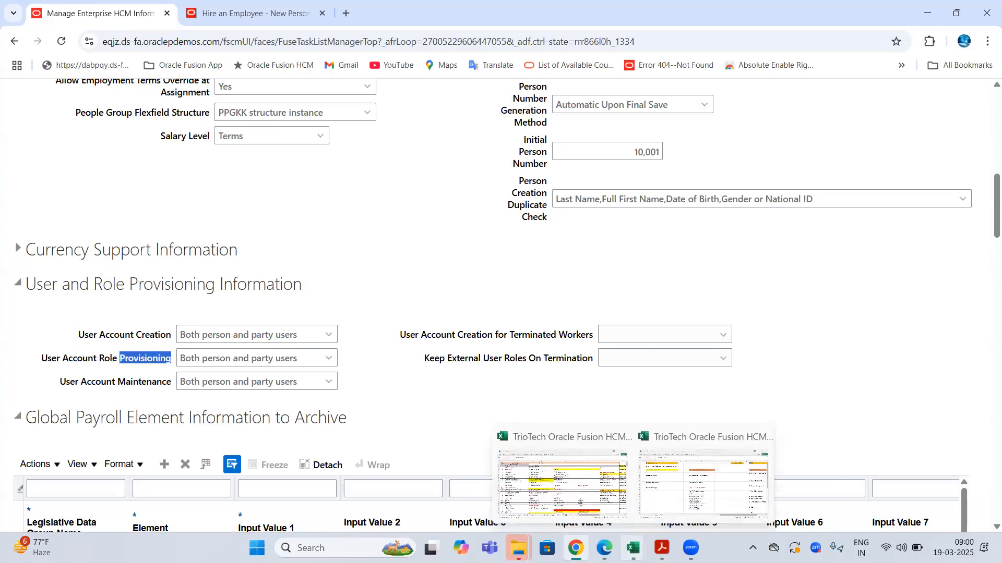
# - Open the class notes workbook, scroll across the Class sheet and select the Role Management heading in J5
pyautogui.click(706, 484)
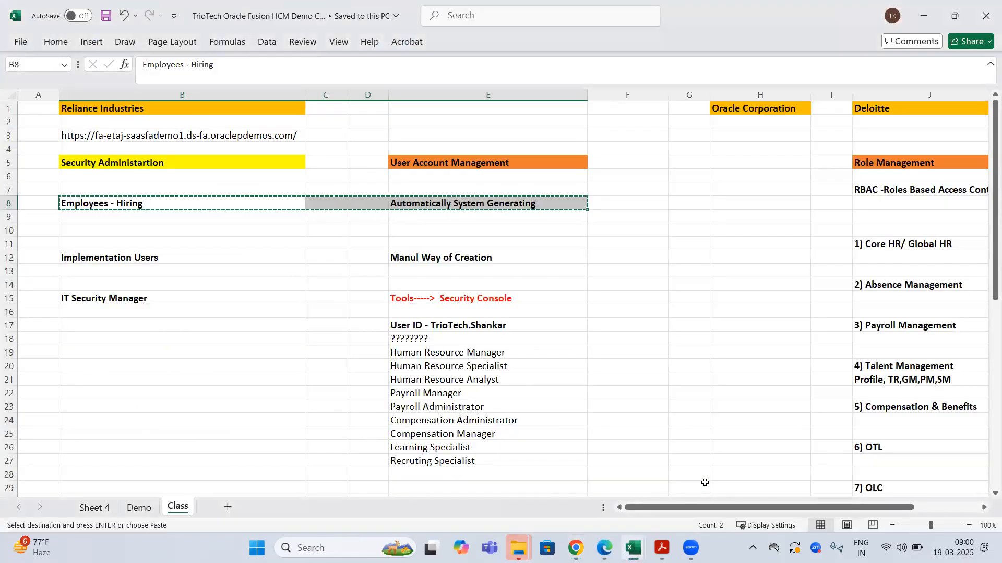
pyautogui.hscroll(5, 705, 483)
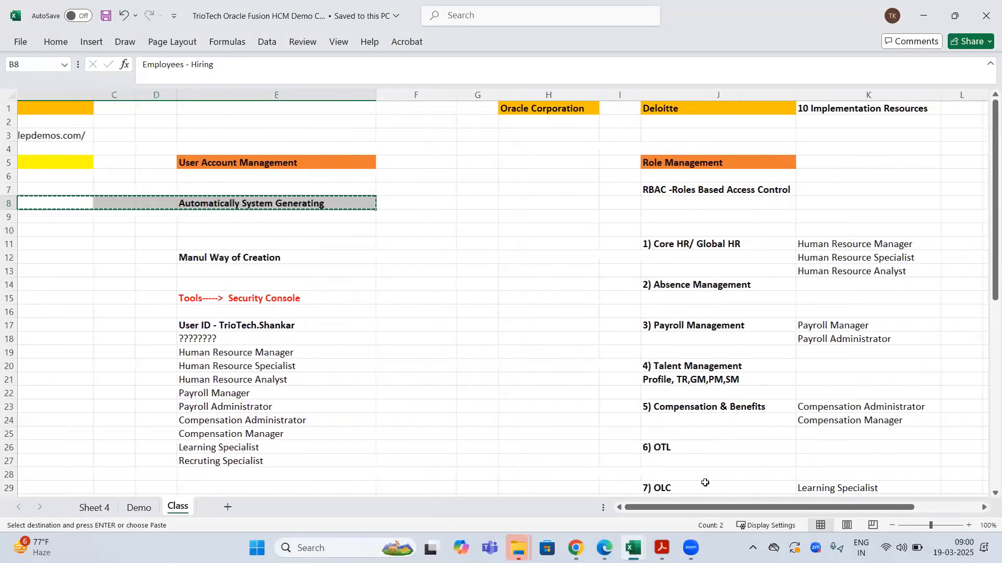
pyautogui.hscroll(2, 704, 483)
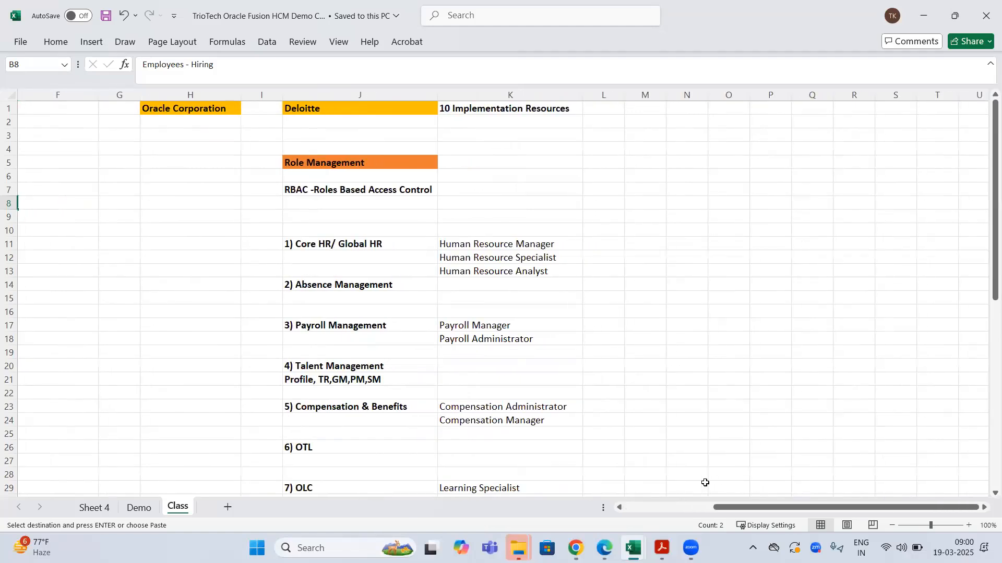
pyautogui.scroll(-6, 705, 483)
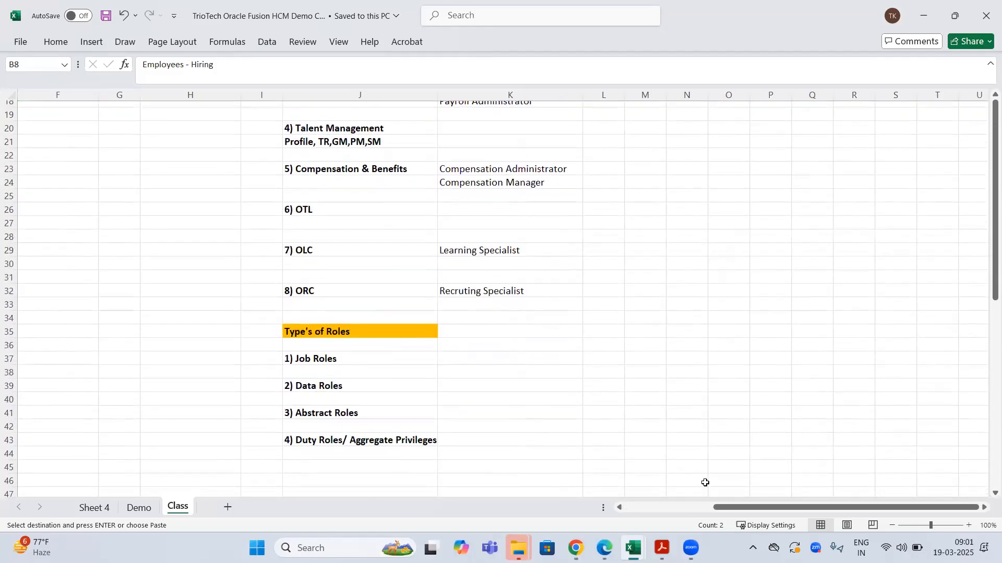
pyautogui.scroll(5, 705, 482)
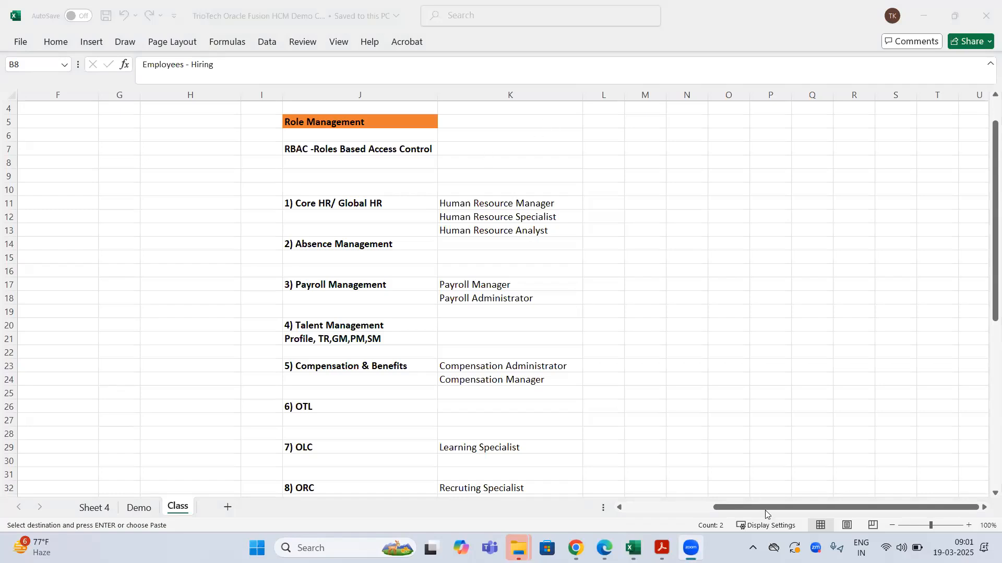
pyautogui.moveTo(750, 507); pyautogui.dragTo(649, 507)
pyautogui.click(649, 507)
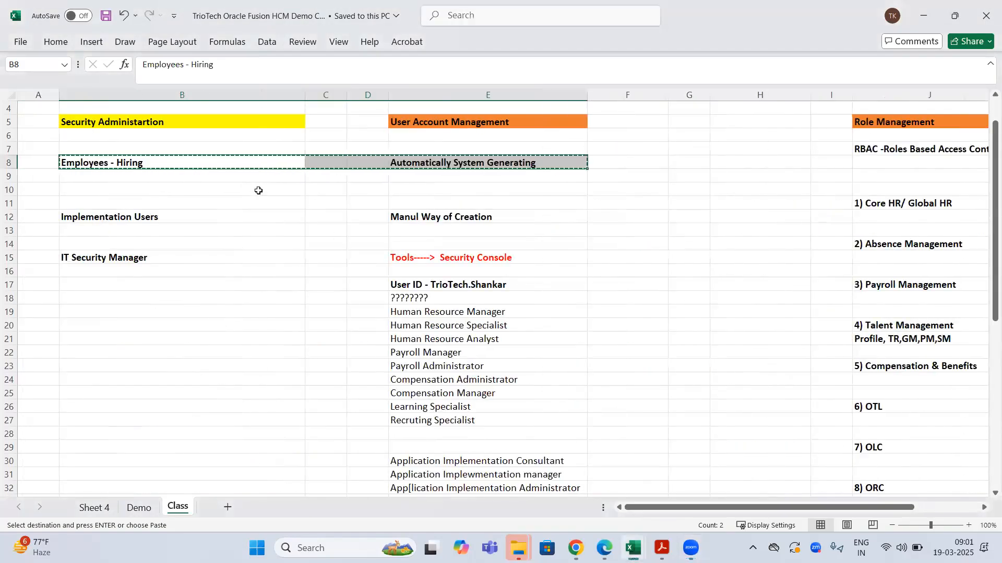
pyautogui.click(892, 127)
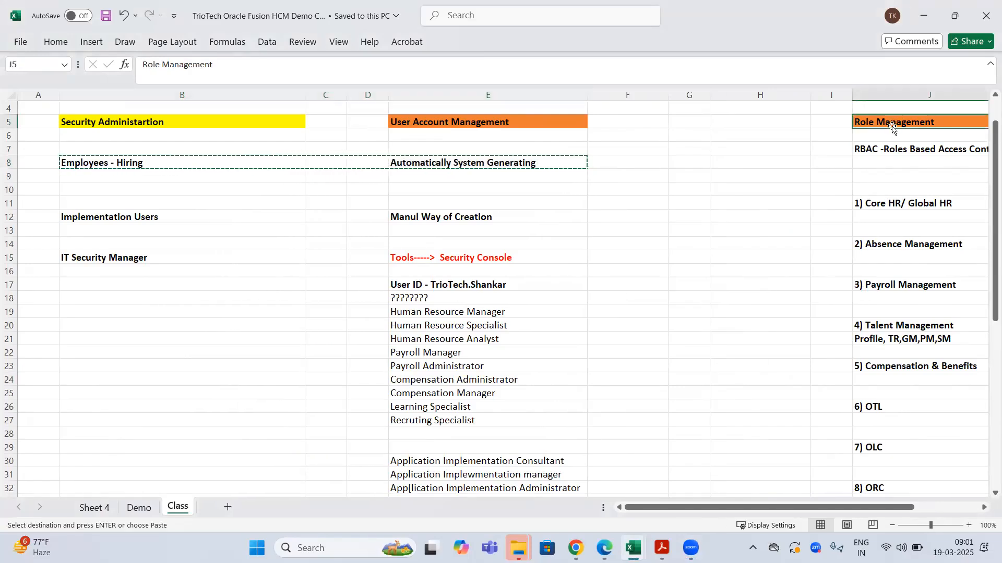
pyautogui.click(518, 282)
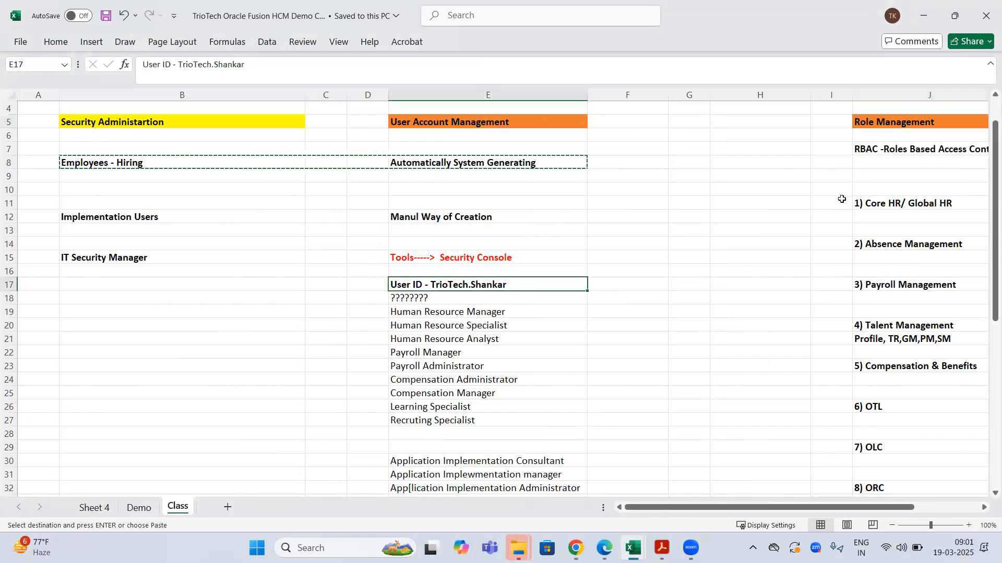
pyautogui.click(984, 508)
pyautogui.click(984, 507)
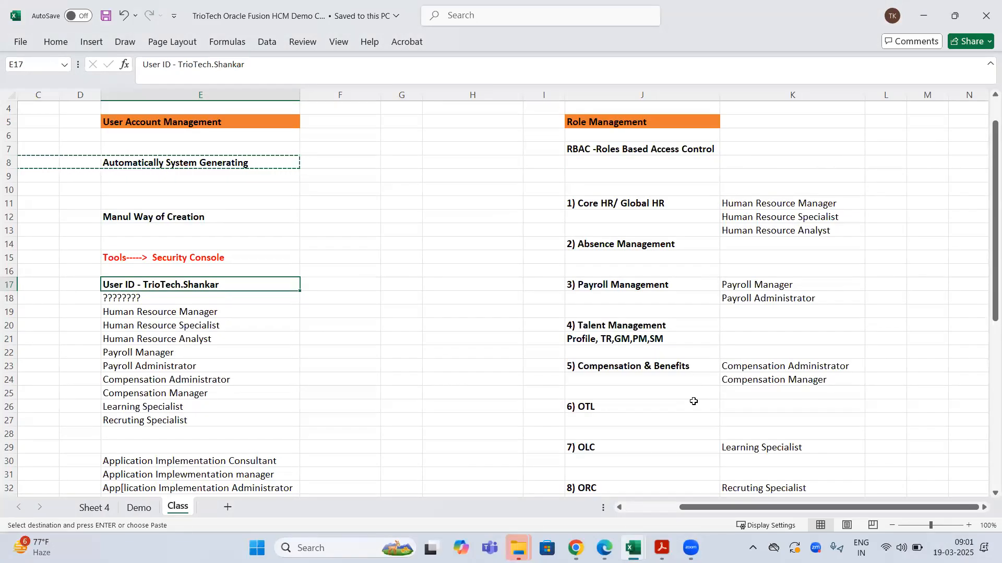
pyautogui.moveTo(785, 194); pyautogui.dragTo(828, 434)
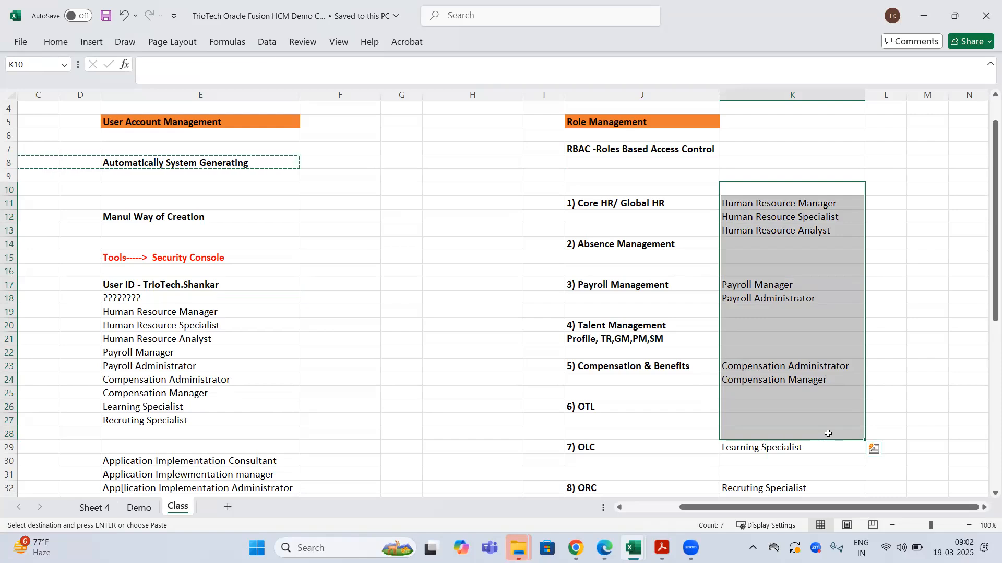
pyautogui.click(746, 208)
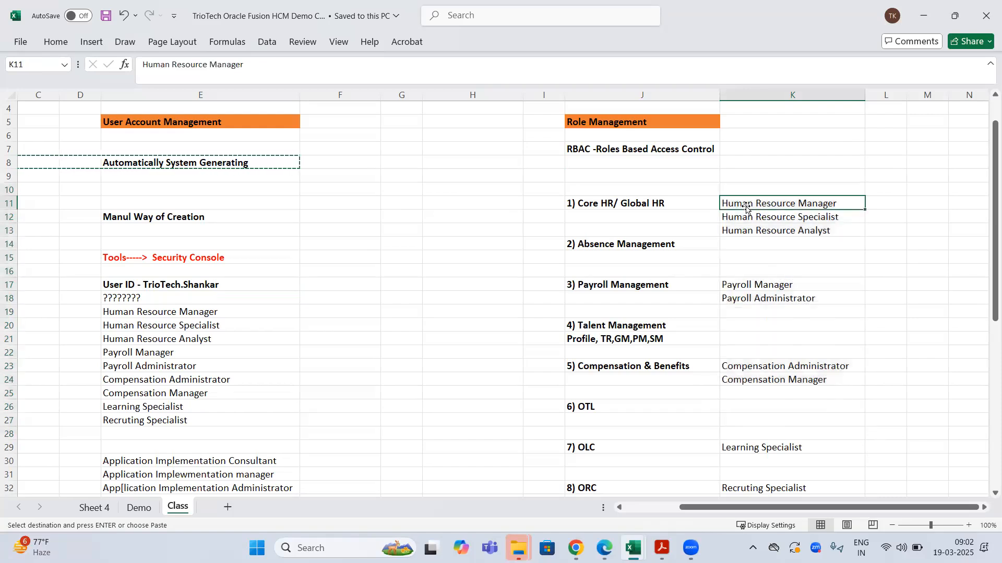
pyautogui.click(762, 282)
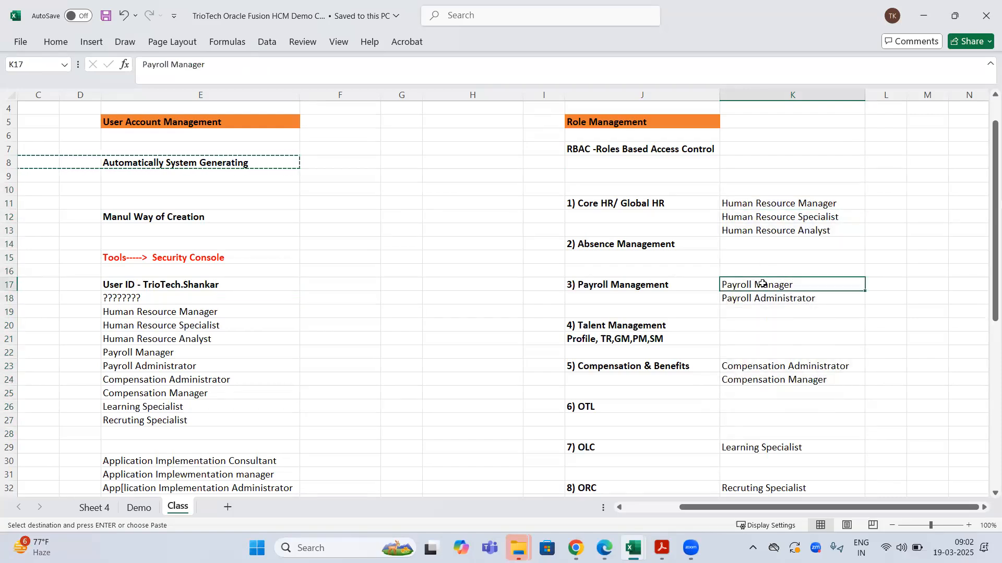
pyautogui.click(624, 127)
pyautogui.click(753, 208)
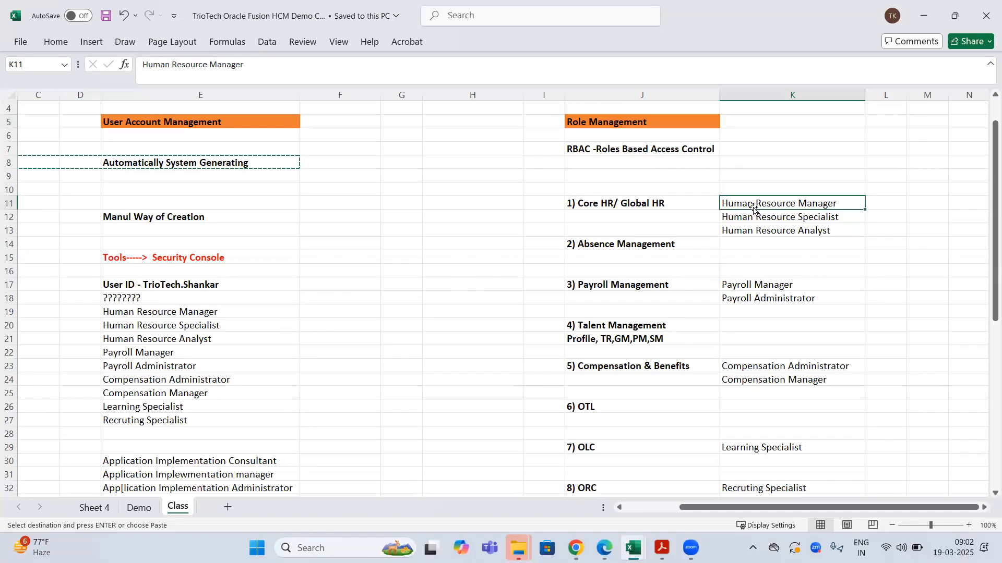
pyautogui.click(753, 283)
pyautogui.click(778, 363)
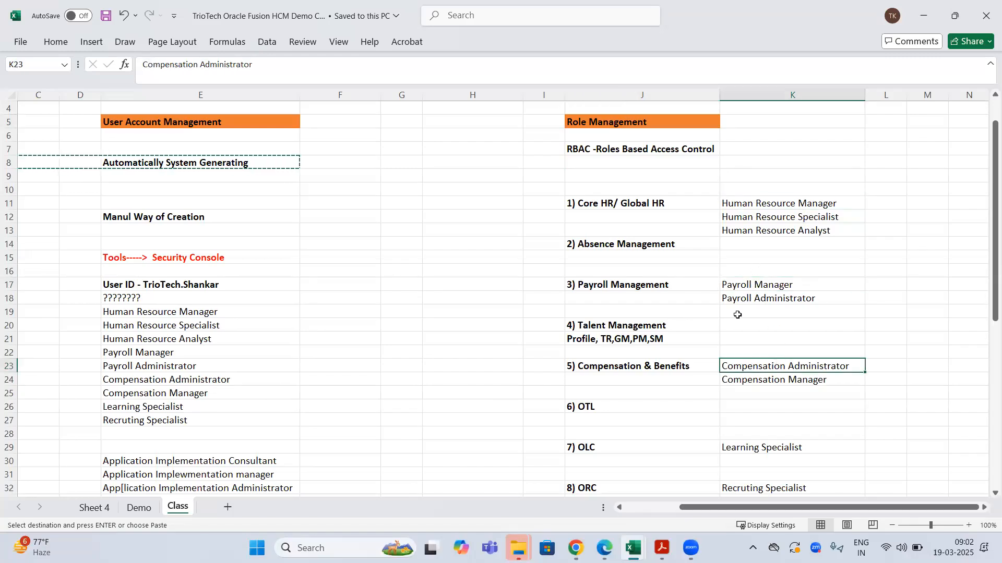
pyautogui.click(620, 507)
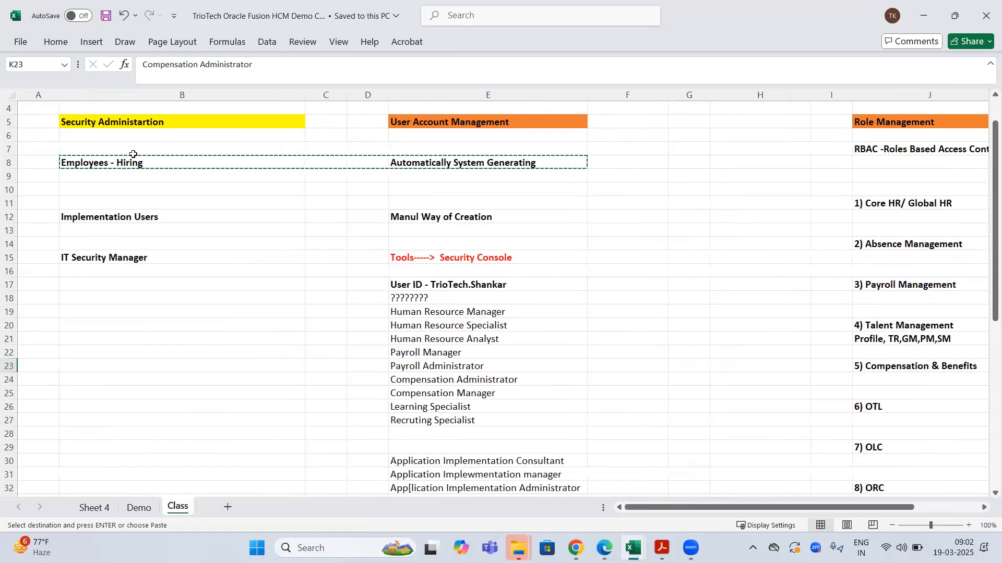
pyautogui.click(130, 165)
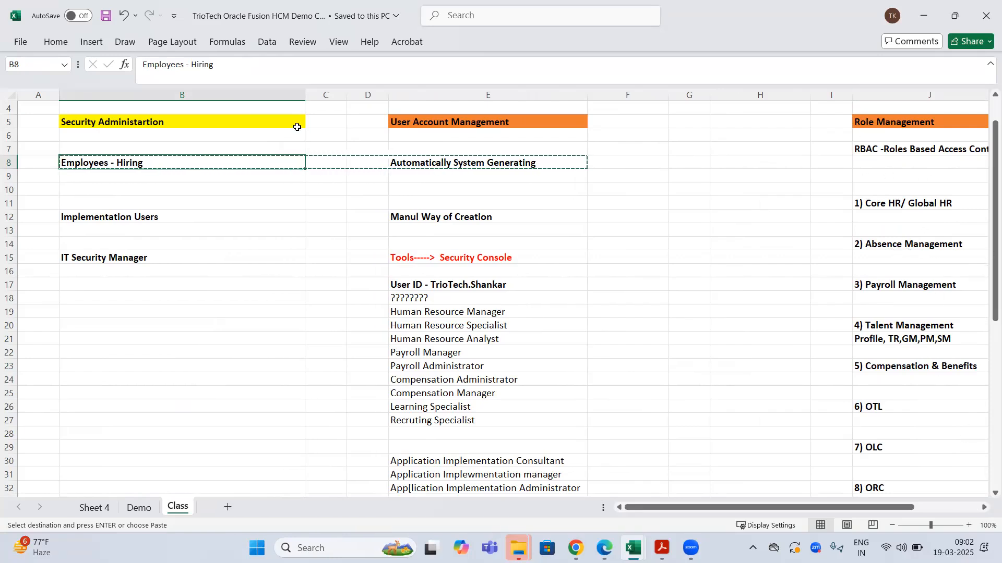
pyautogui.click(407, 164)
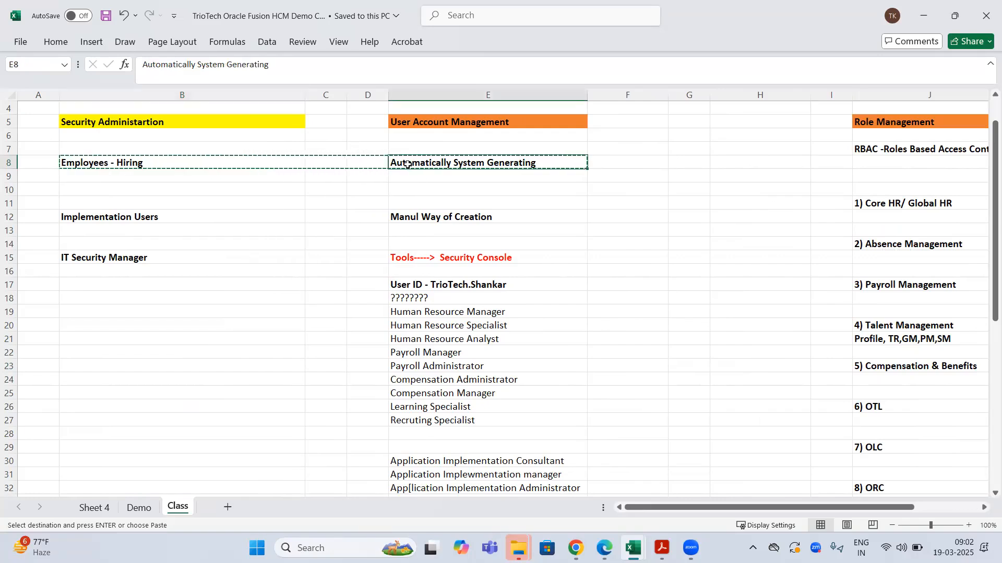
pyautogui.click(887, 123)
pyautogui.click(528, 160)
pyautogui.click(576, 547)
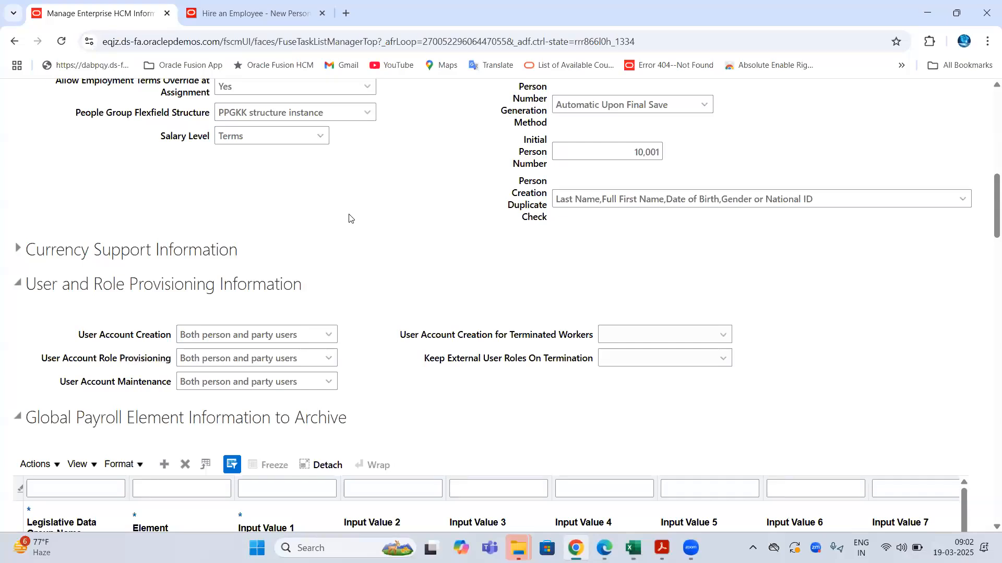
pyautogui.moveTo(63, 359); pyautogui.dragTo(167, 360)
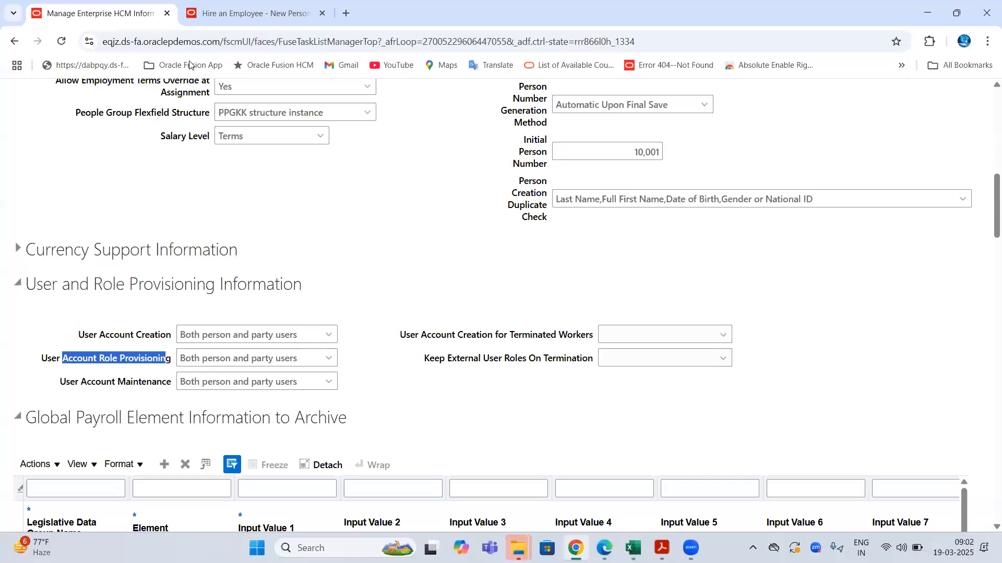
pyautogui.click(189, 42)
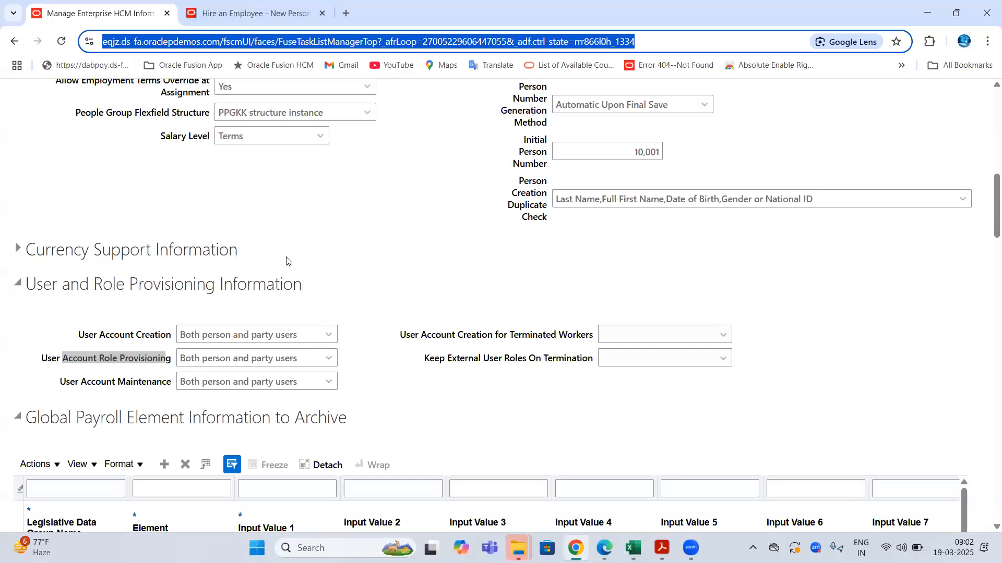
pyautogui.click(328, 358)
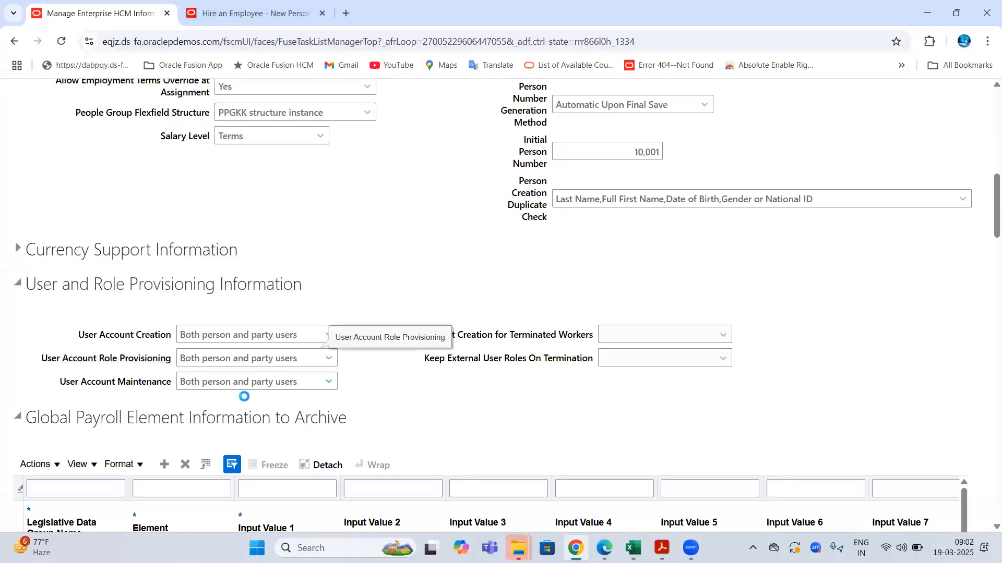
pyautogui.click(138, 391)
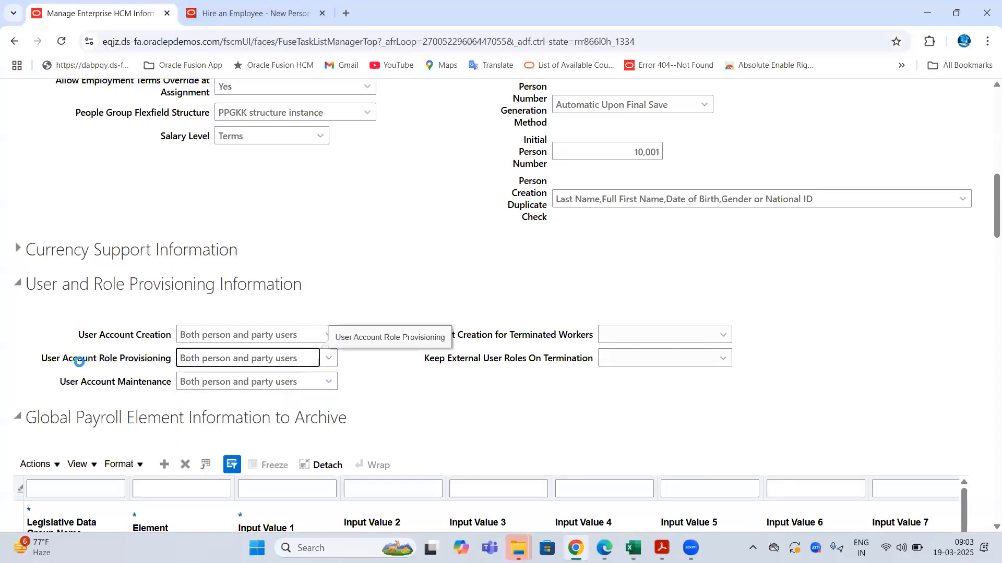
pyautogui.moveTo(62, 358); pyautogui.dragTo(158, 357)
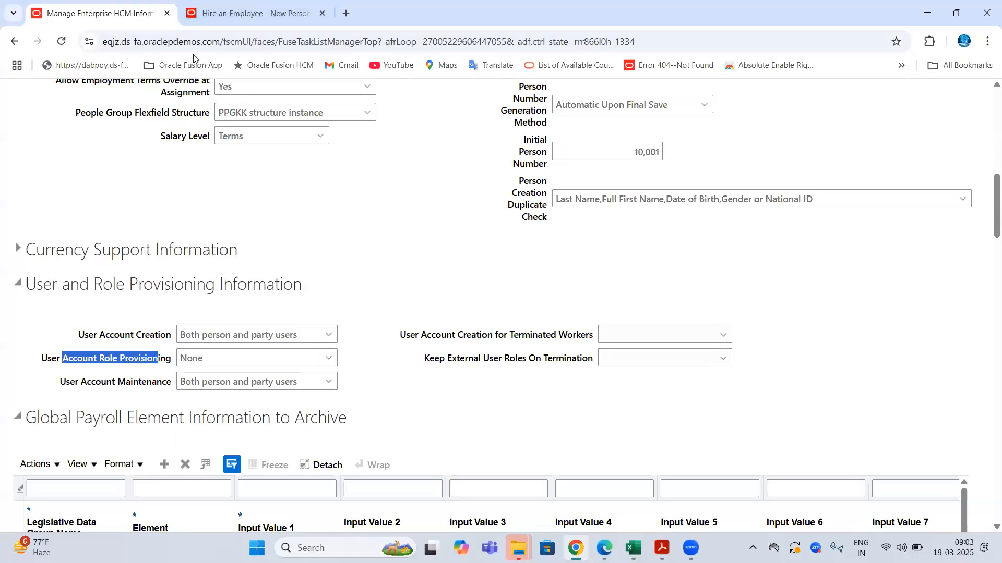
pyautogui.click(184, 41)
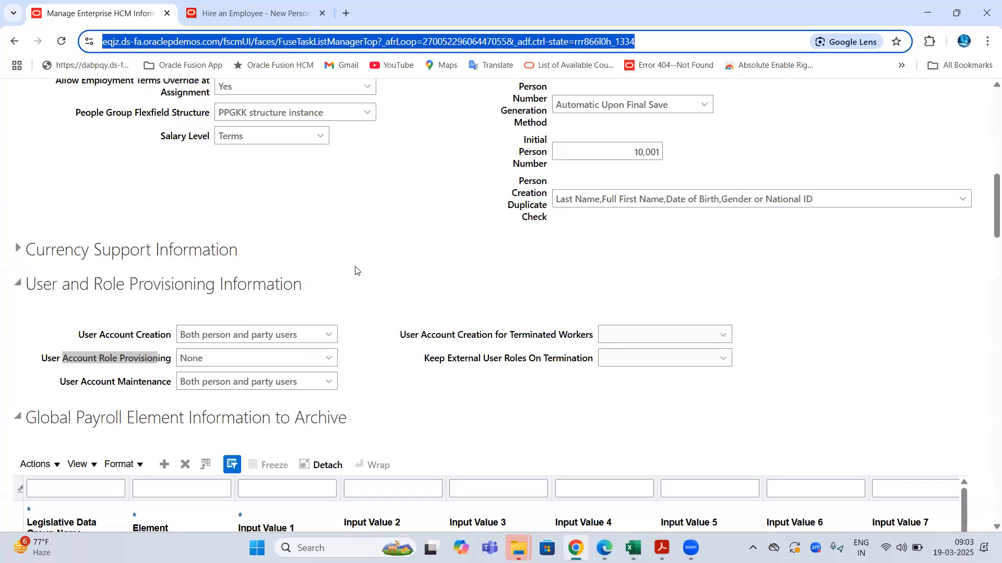
pyautogui.click(162, 361)
pyautogui.doubleClick(163, 361)
pyautogui.click(332, 359)
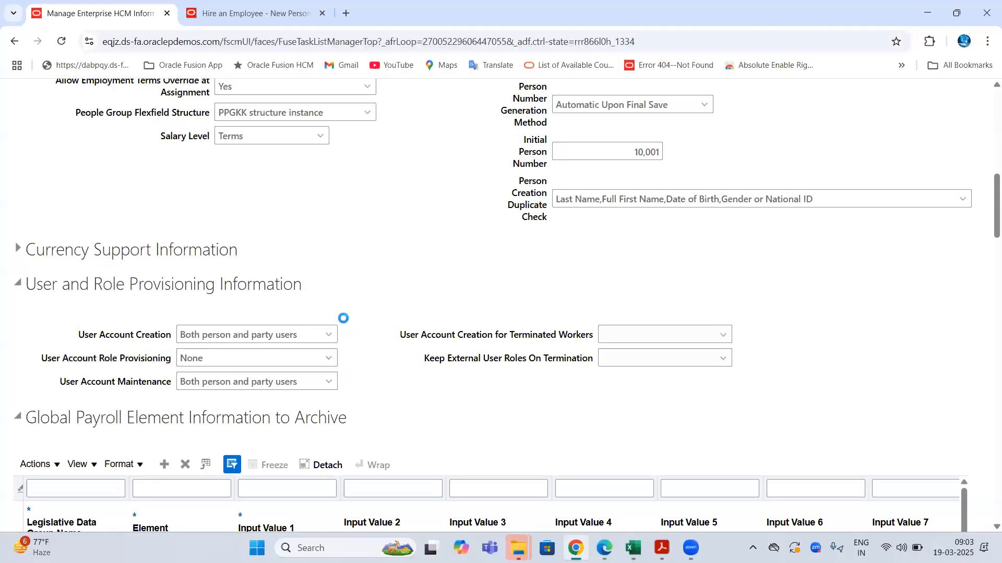
pyautogui.click(226, 431)
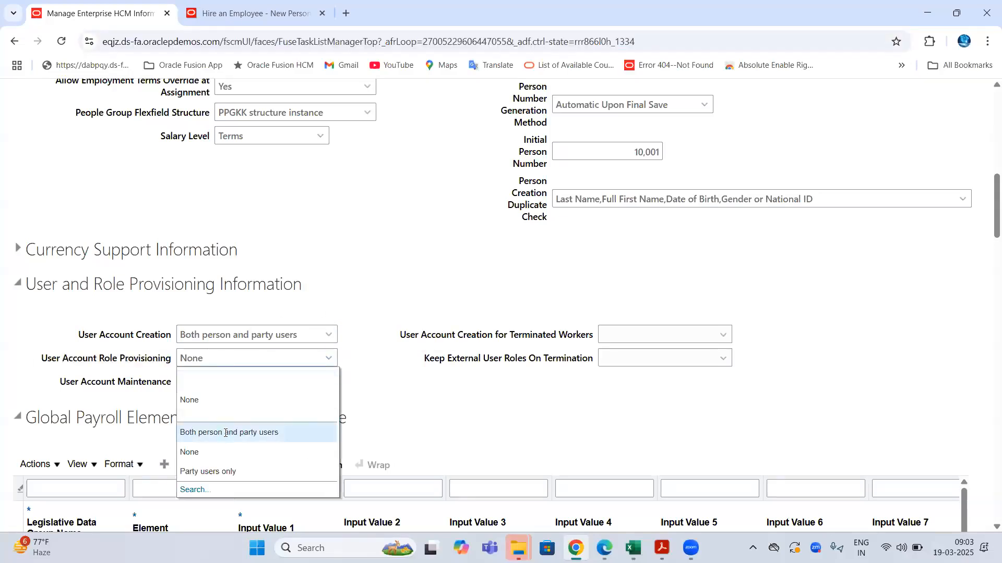
pyautogui.moveTo(186, 336); pyautogui.dragTo(285, 336)
pyautogui.moveTo(78, 337); pyautogui.dragTo(307, 362)
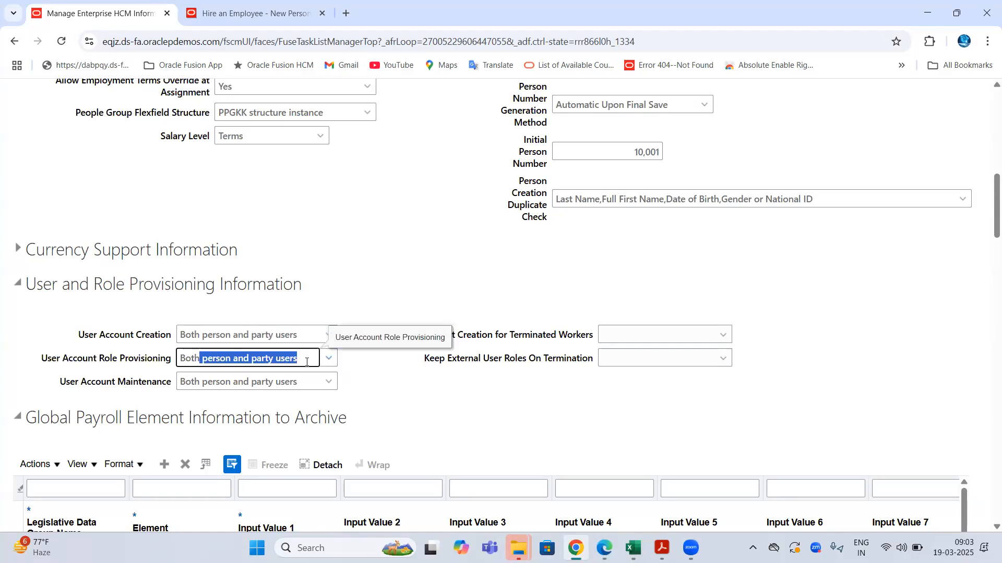
pyautogui.moveTo(79, 334); pyautogui.dragTo(176, 344)
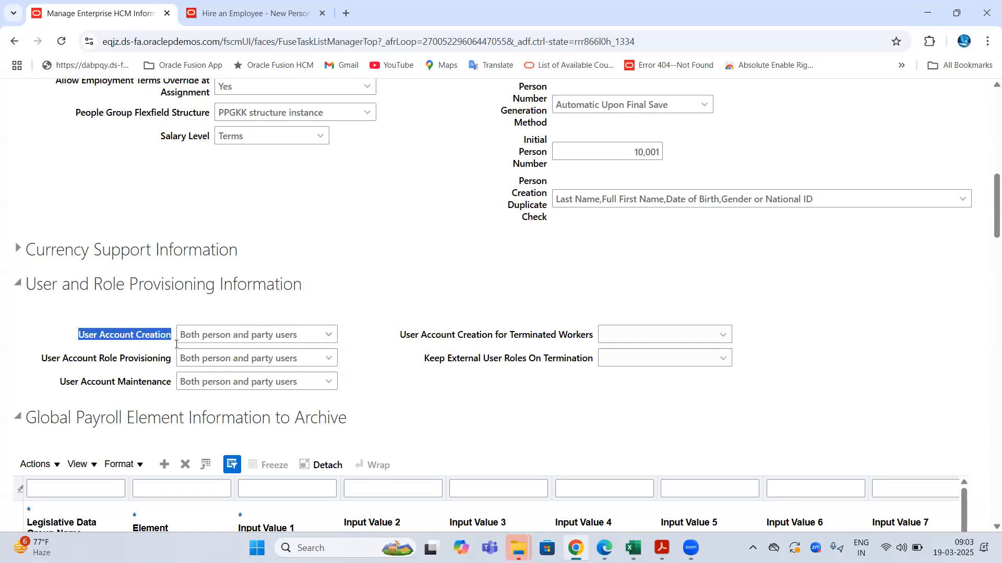
pyautogui.moveTo(47, 359); pyautogui.dragTo(216, 360)
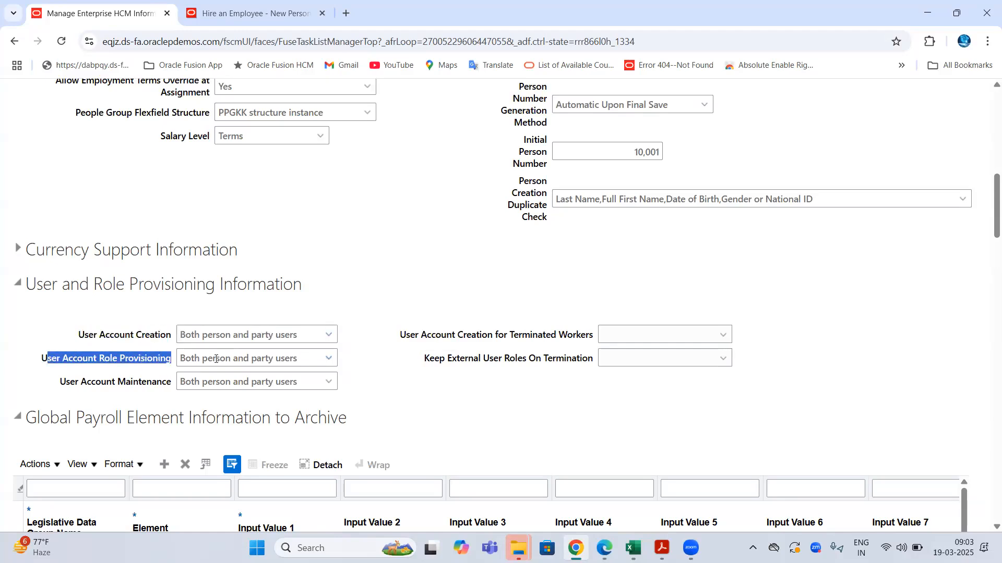
pyautogui.click(216, 360)
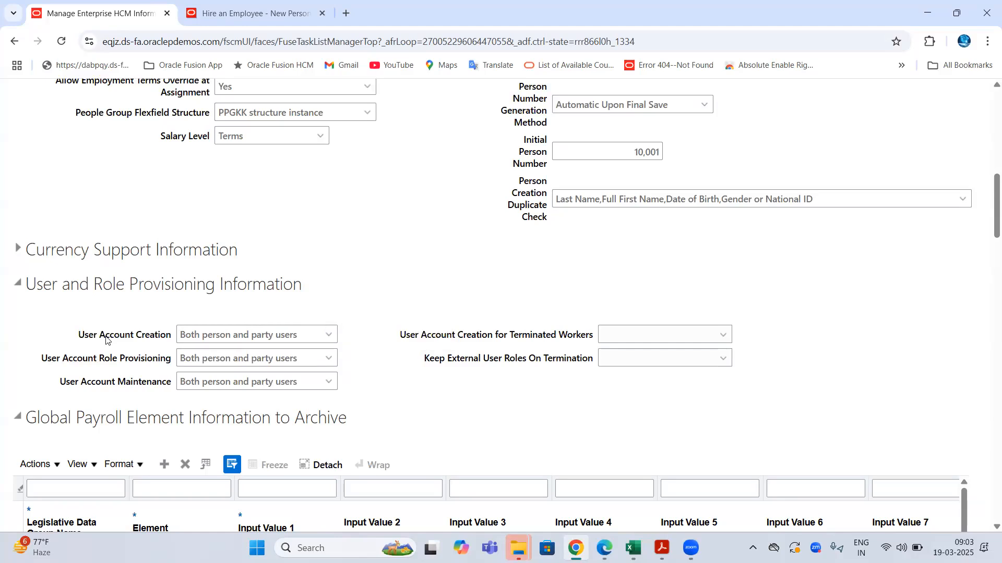
pyautogui.doubleClick(116, 335)
pyautogui.scroll(10, 304, 311)
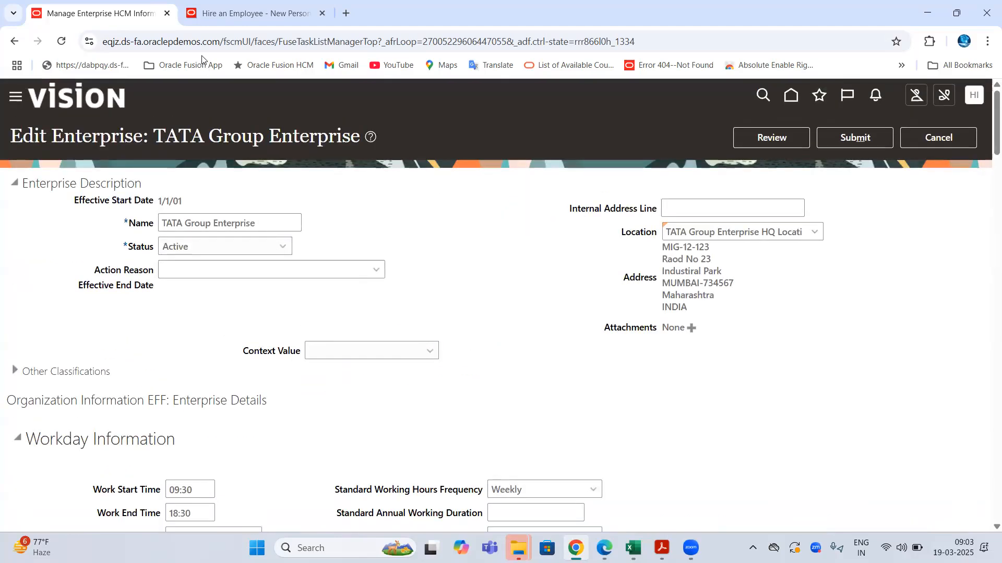
pyautogui.click(199, 41)
pyautogui.click(102, 136)
pyautogui.doubleClick(102, 136)
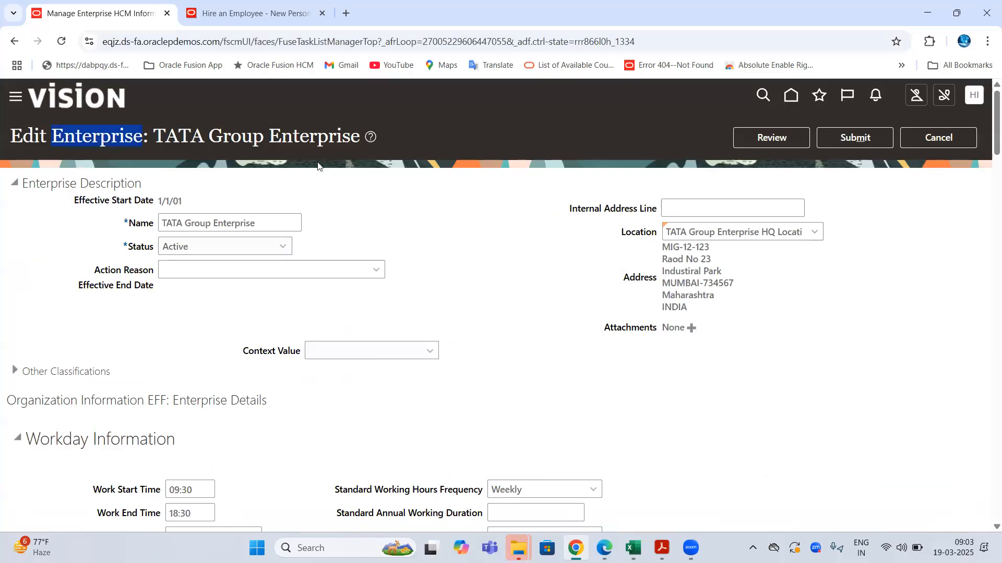
pyautogui.scroll(-6, 323, 172)
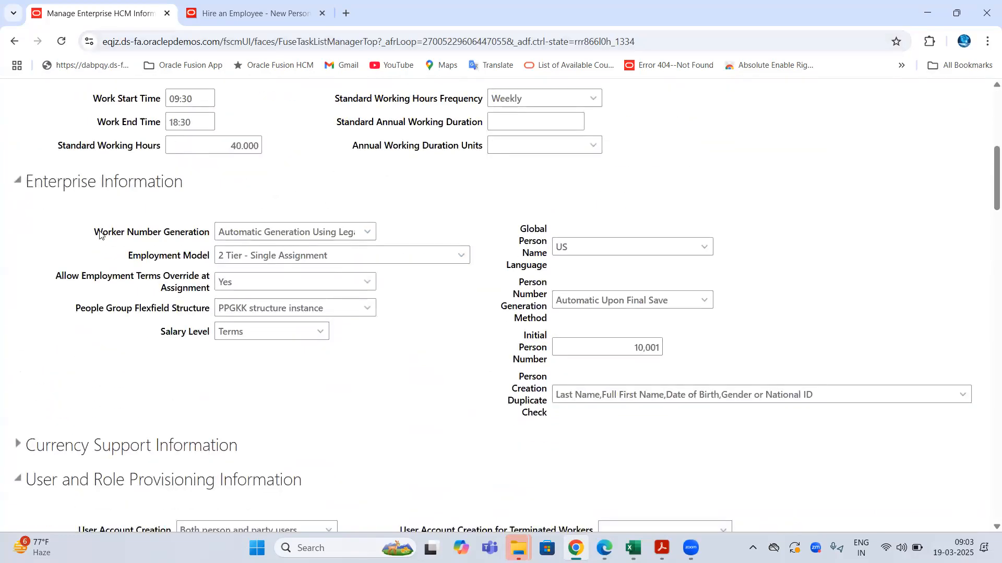
pyautogui.moveTo(99, 232); pyautogui.dragTo(203, 239)
pyautogui.click(544, 266)
pyautogui.moveTo(520, 228); pyautogui.dragTo(535, 401)
pyautogui.scroll(-5, 332, 317)
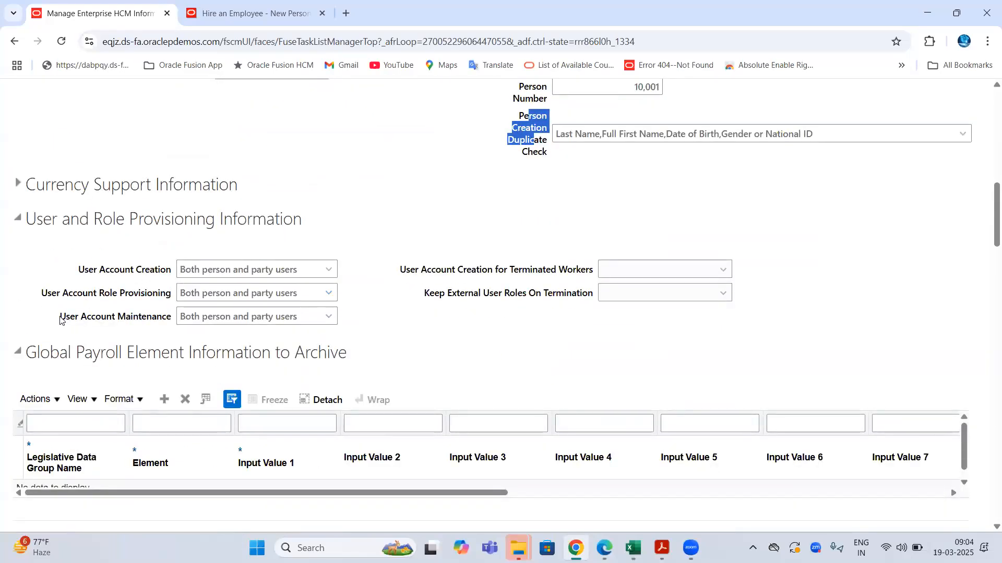
pyautogui.moveTo(60, 319); pyautogui.dragTo(174, 322)
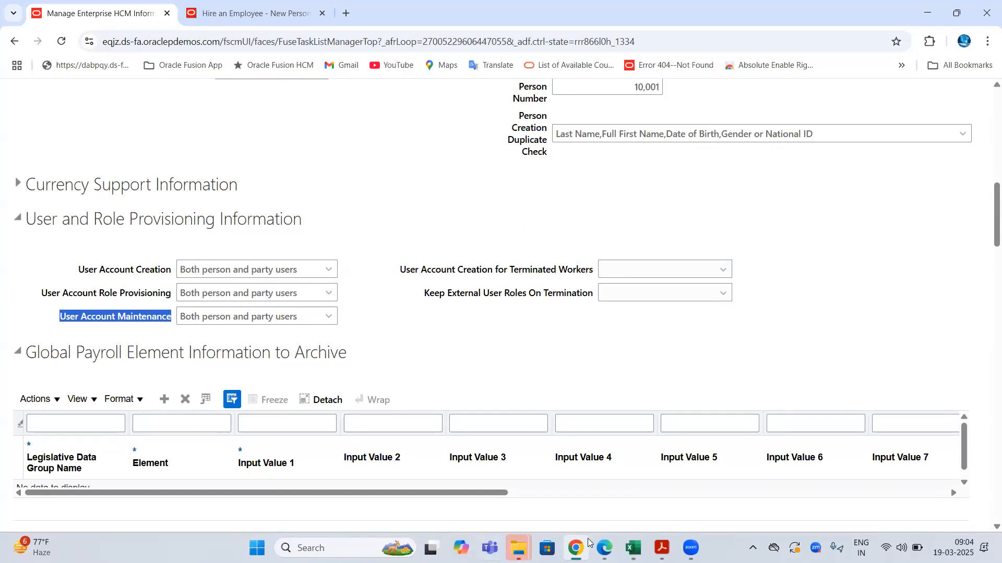
# - Review the User ID note in E17 and the Security Console note in E15, then return to Oracle
pyautogui.click(725, 496)
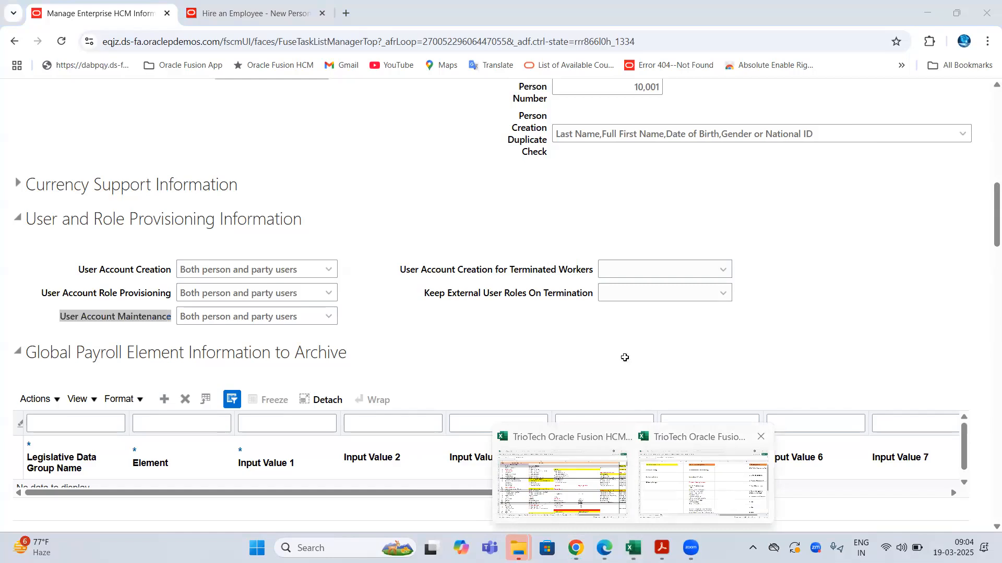
pyautogui.click(451, 287)
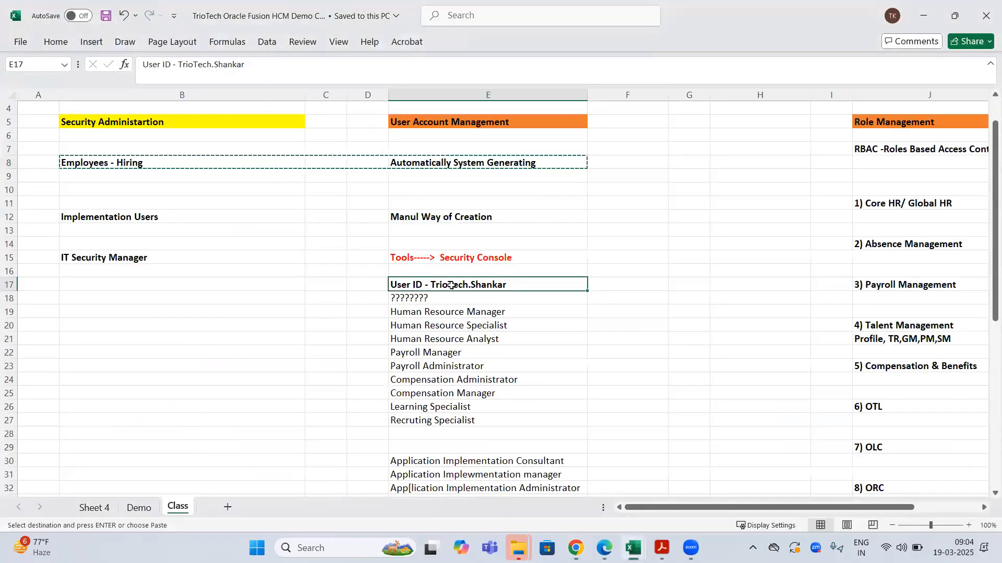
pyautogui.click(459, 260)
pyautogui.click(458, 283)
pyautogui.click(575, 547)
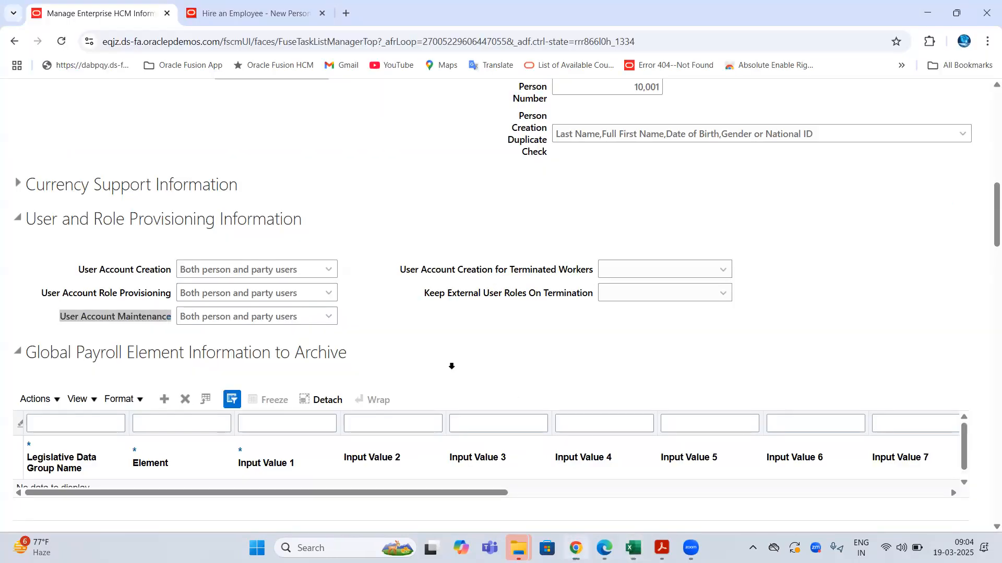
pyautogui.tripleClick(114, 324)
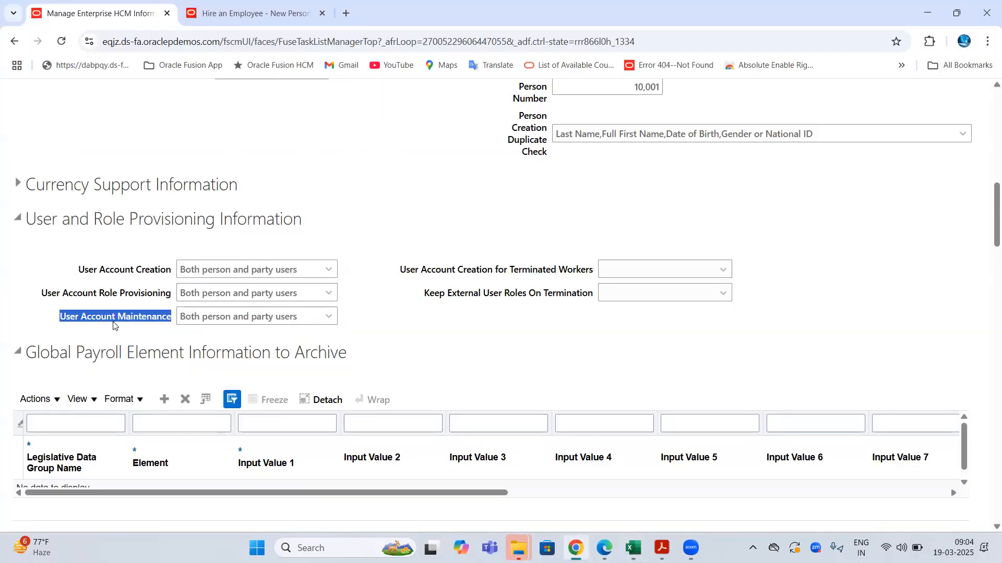
pyautogui.click(328, 318)
pyautogui.click(162, 338)
pyautogui.moveTo(115, 319); pyautogui.dragTo(173, 322)
pyautogui.doubleClick(96, 319)
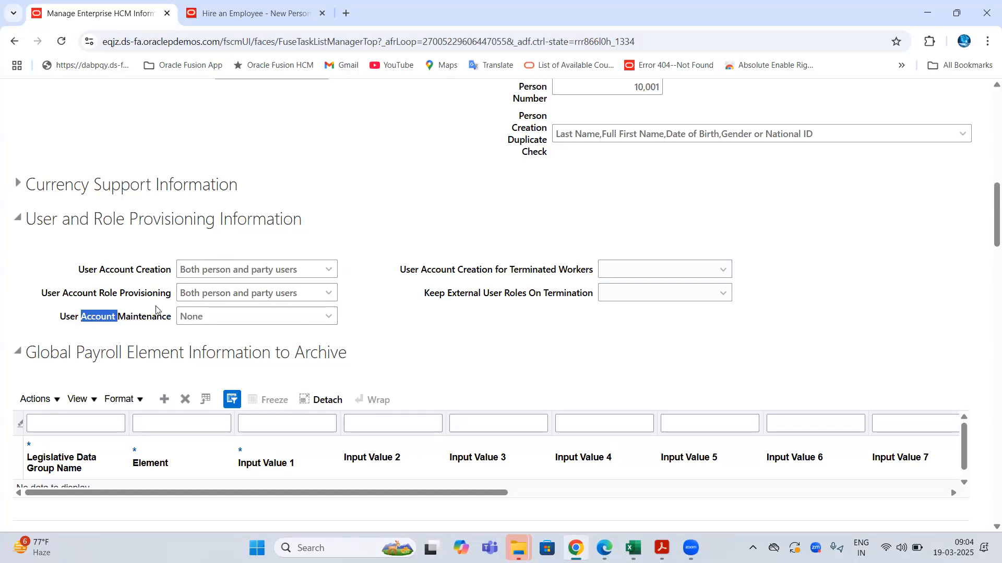
pyautogui.click(327, 315)
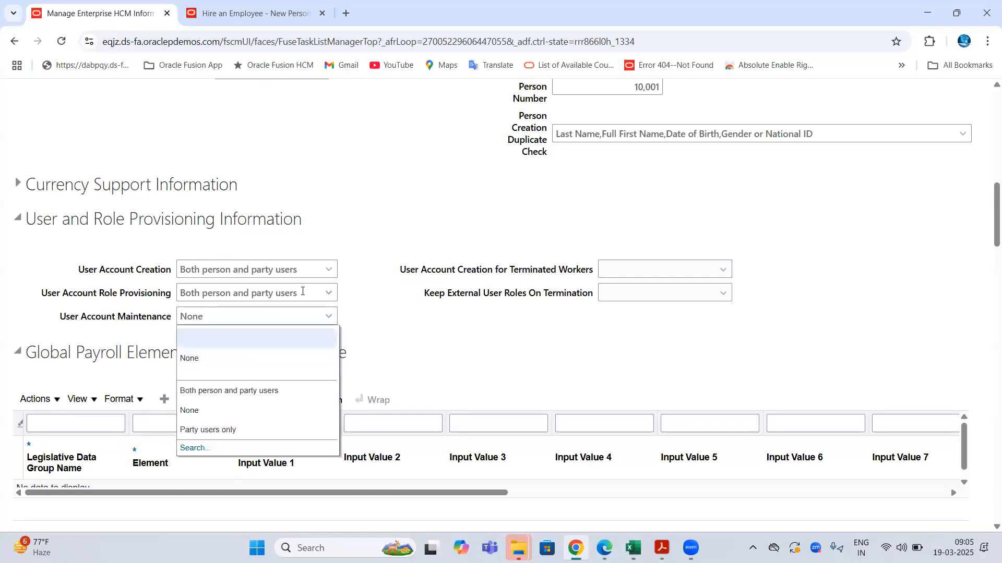
pyautogui.click(245, 392)
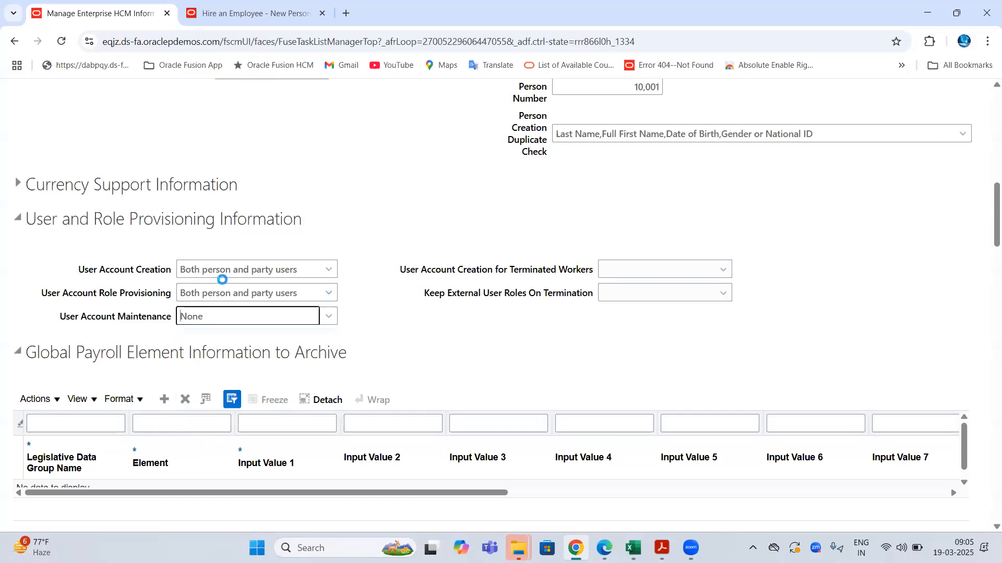
pyautogui.moveTo(74, 272); pyautogui.dragTo(280, 316)
pyautogui.click(189, 316)
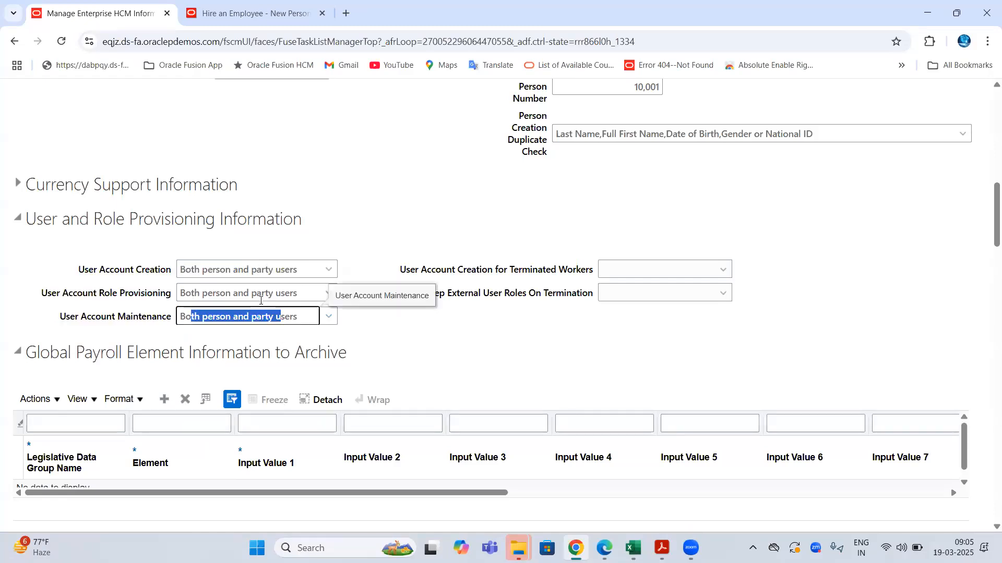
pyautogui.moveTo(191, 294); pyautogui.dragTo(280, 293)
pyautogui.moveTo(191, 270); pyautogui.dragTo(280, 270)
pyautogui.moveTo(79, 268); pyautogui.dragTo(181, 317)
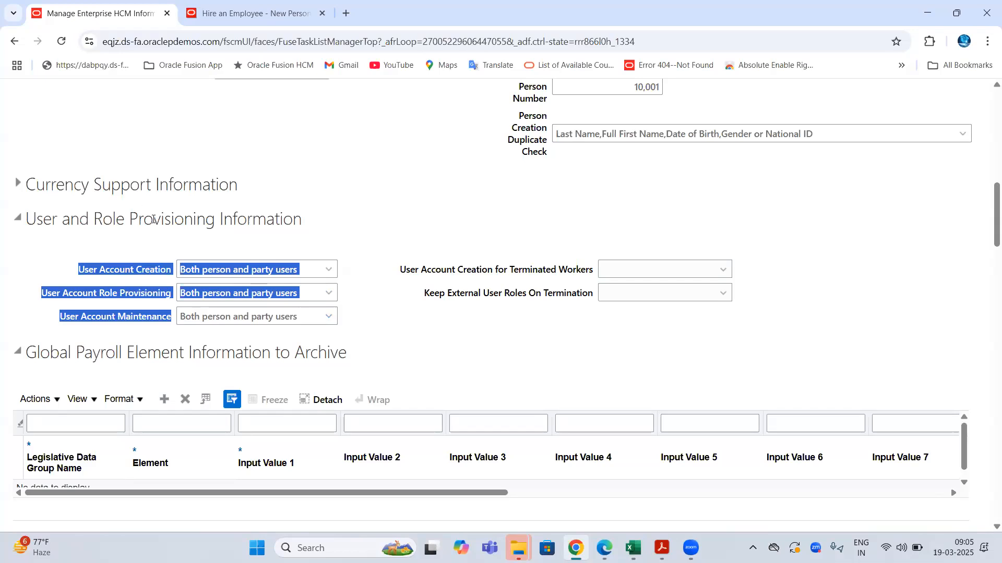
pyautogui.moveTo(410, 269); pyautogui.dragTo(593, 292)
pyautogui.scroll(-1, 349, 222)
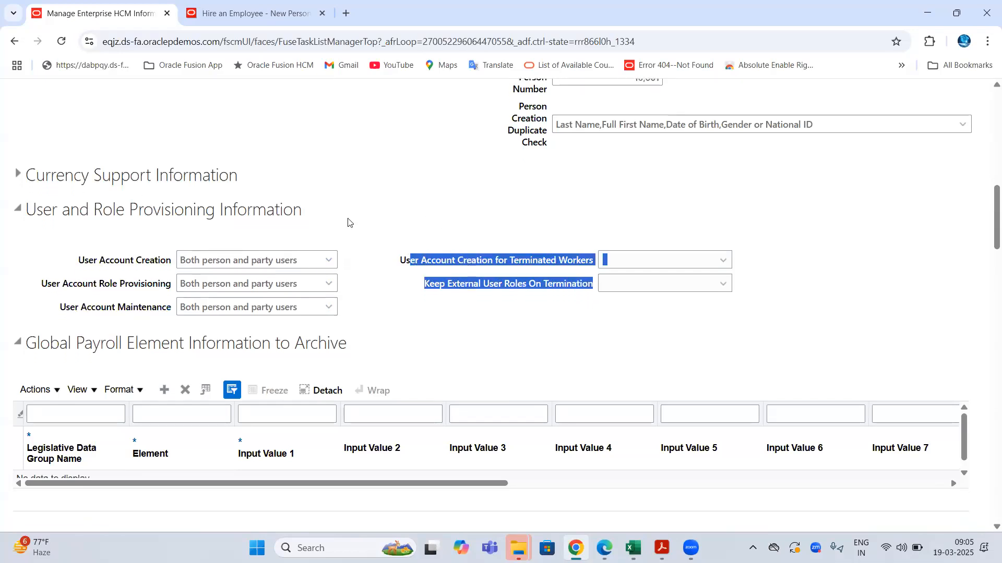
pyautogui.scroll(-20, 348, 222)
pyautogui.scroll(-12, 298, 271)
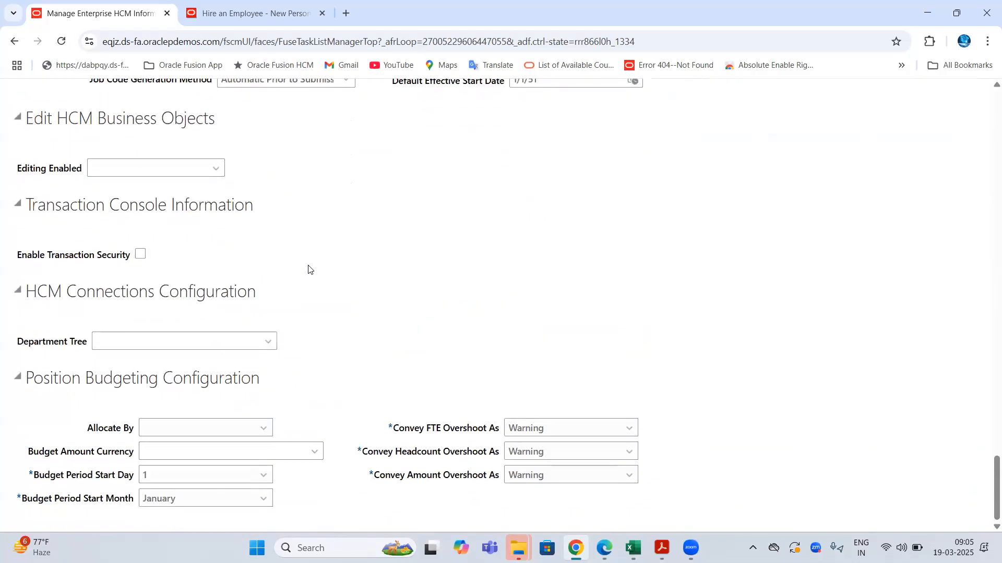
pyautogui.scroll(15, 309, 269)
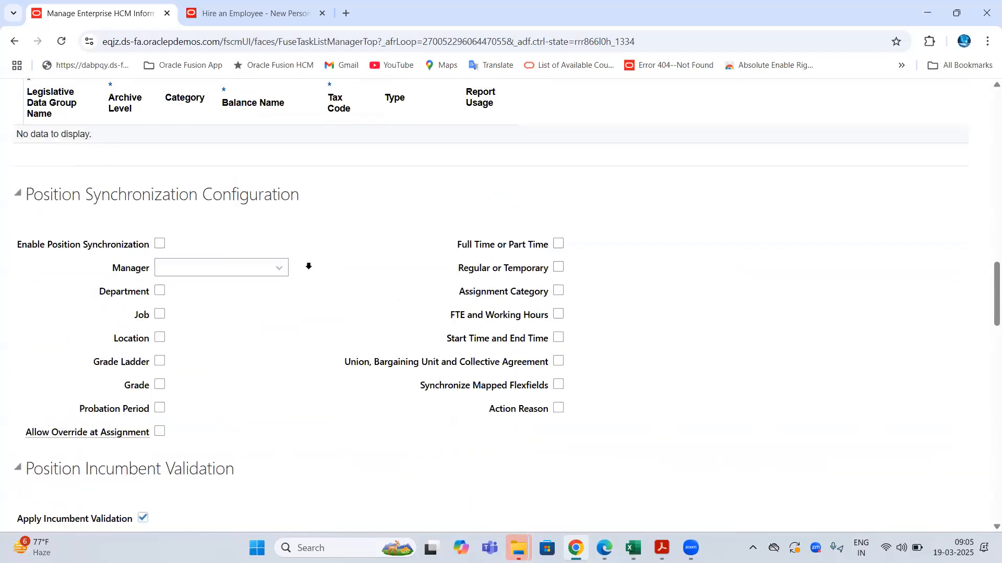
pyautogui.scroll(20, 309, 267)
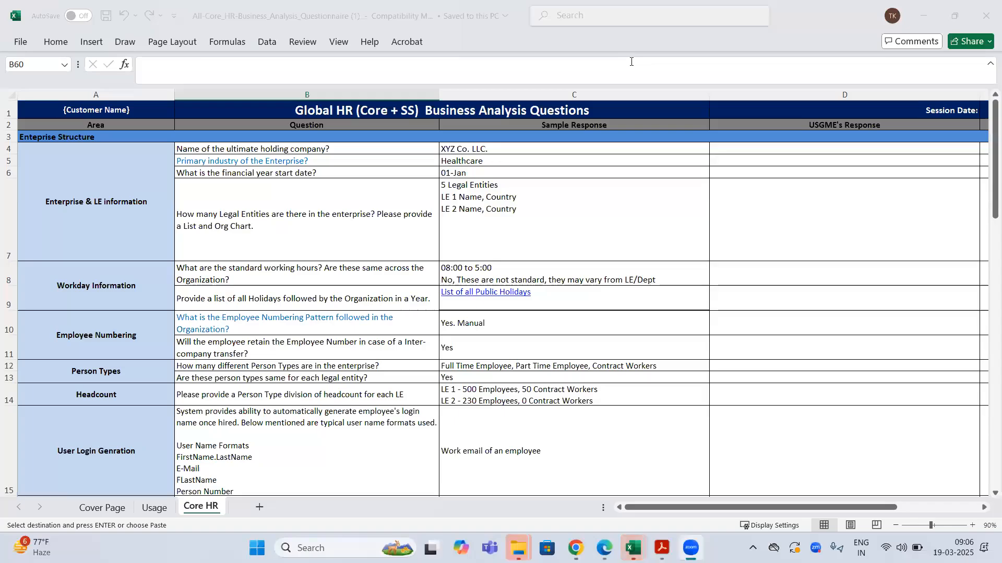
pyautogui.click(653, 196)
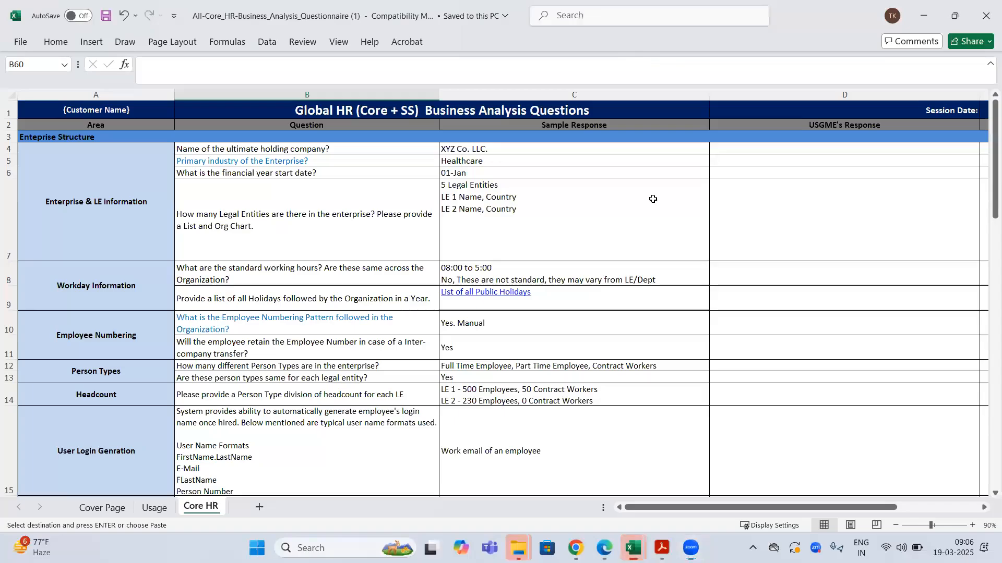
pyautogui.click(685, 169)
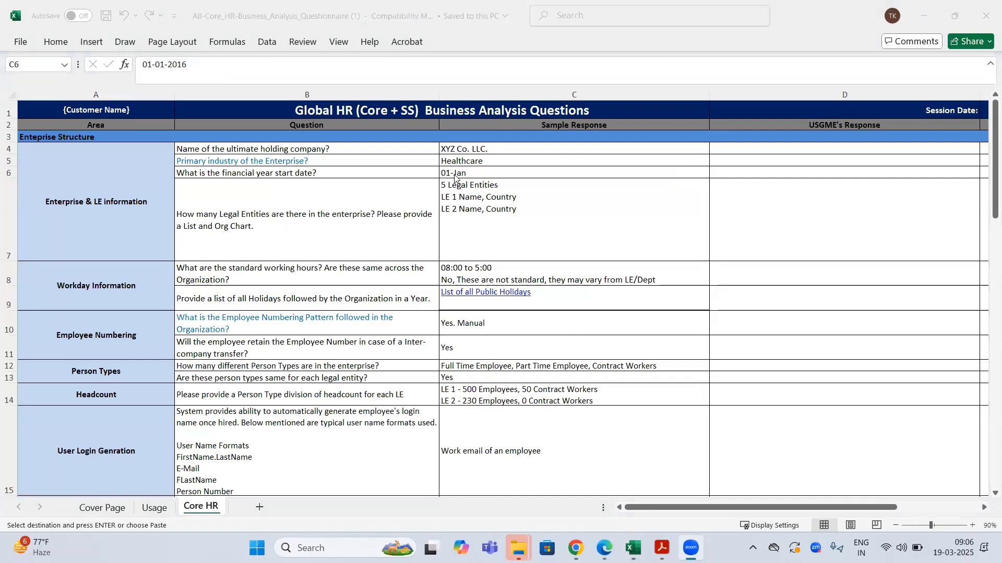
pyautogui.click(298, 207)
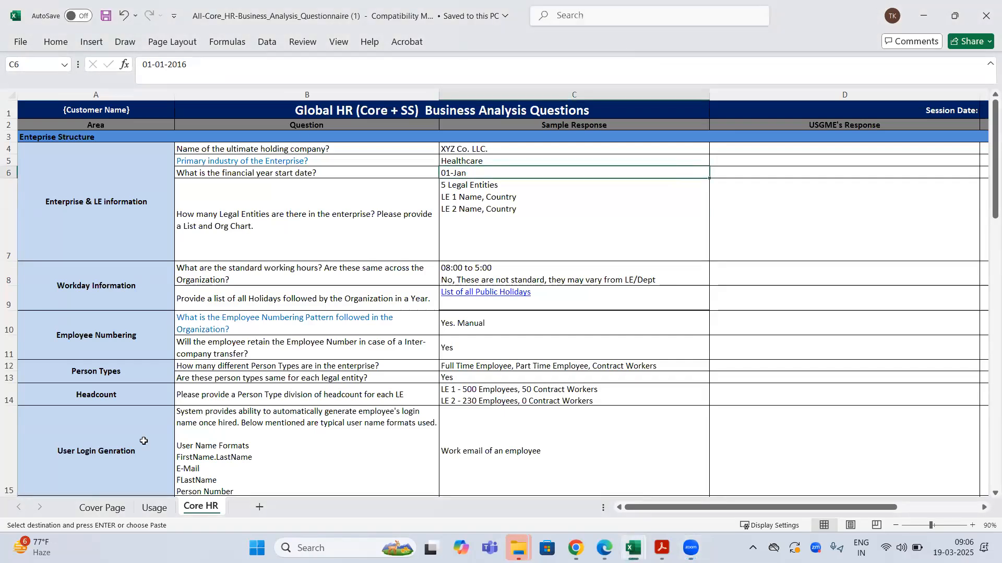
pyautogui.click(102, 508)
pyautogui.click(217, 286)
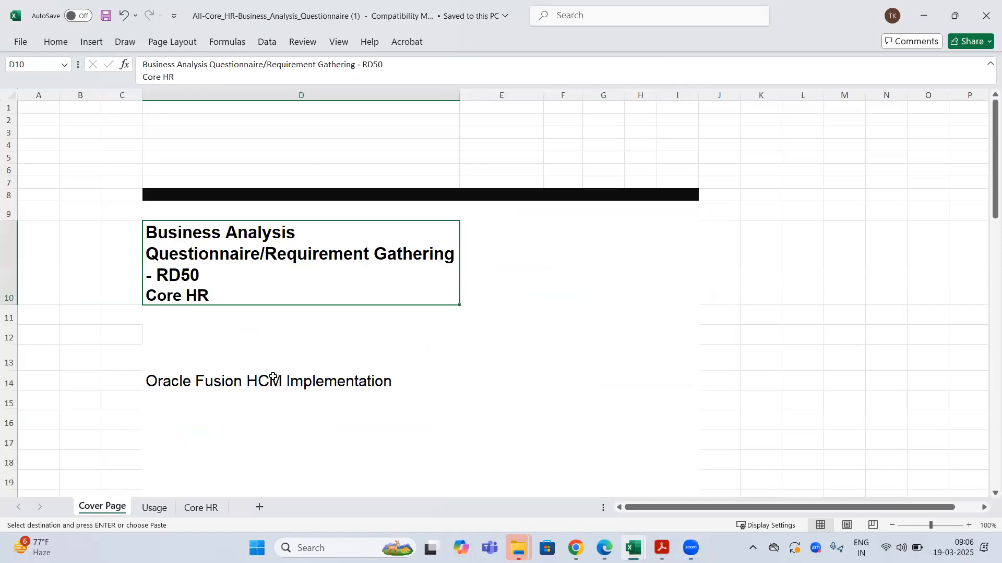
pyautogui.click(208, 508)
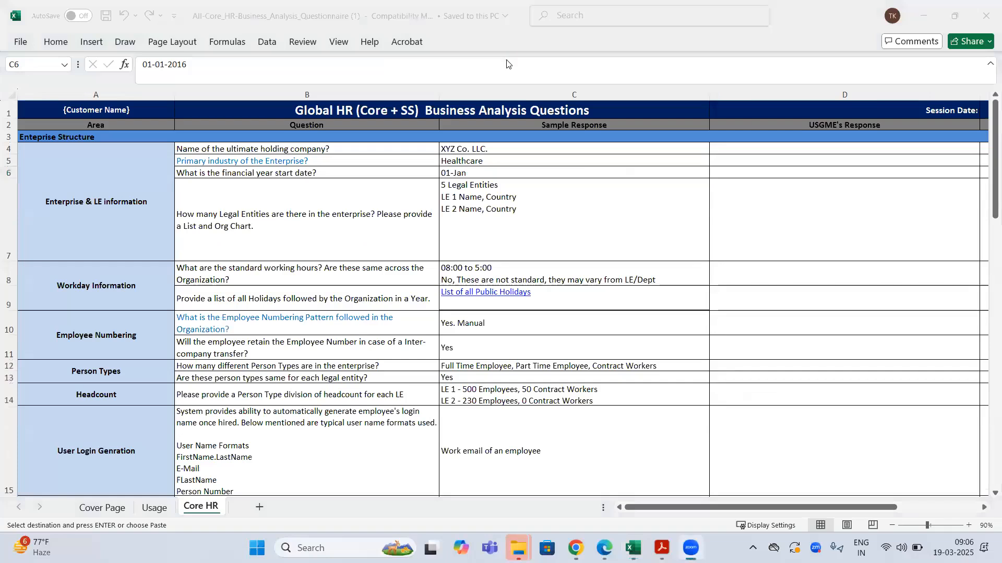
pyautogui.click(106, 182)
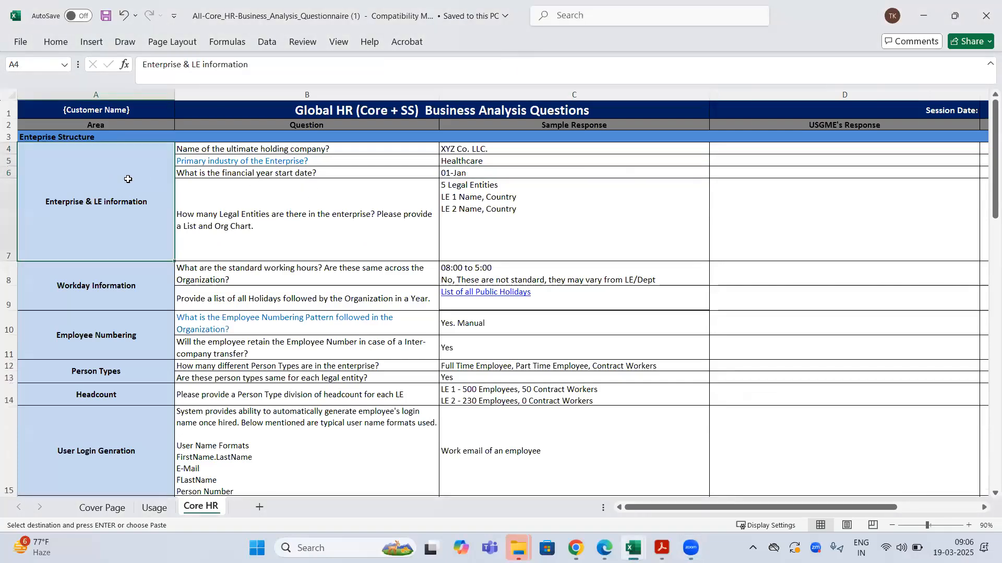
# - Copy the holding company, industry, financial year, legal entities and standard working hours questions in turn
pyautogui.click(249, 147)
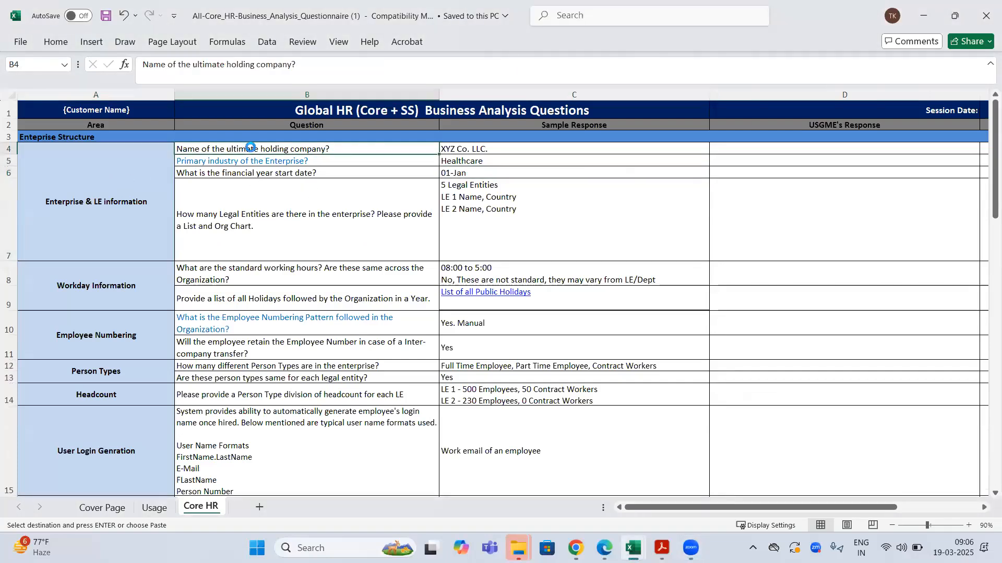
pyautogui.click(361, 165)
pyautogui.hotkey('ctrl', 'c')
pyautogui.click(330, 176)
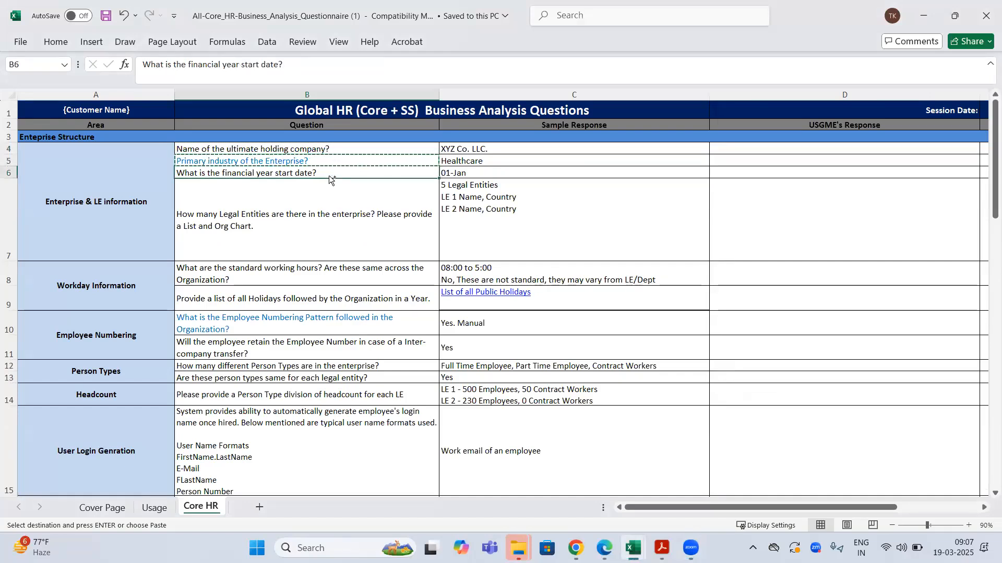
pyautogui.hotkey('ctrl', 'c')
pyautogui.click(277, 204)
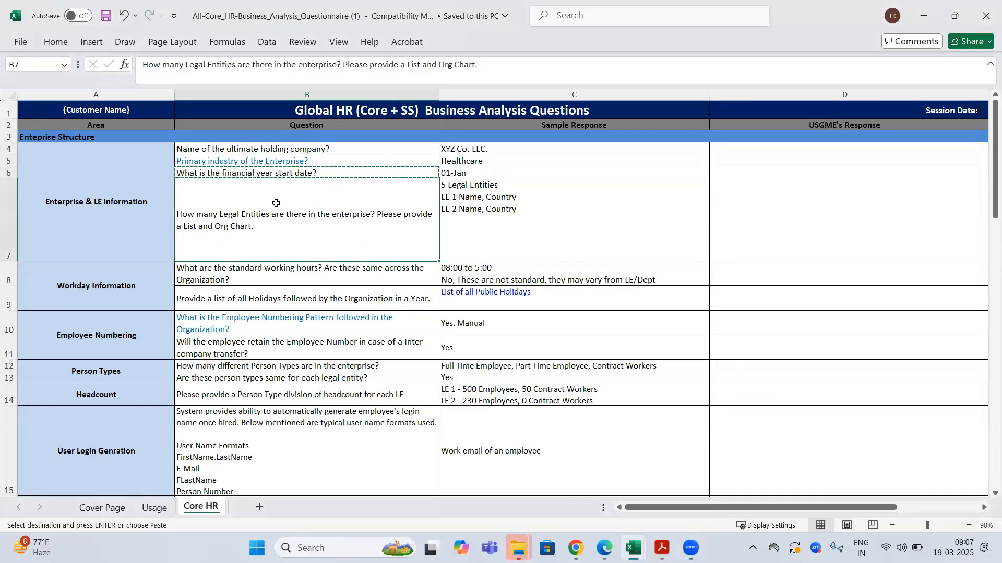
pyautogui.hotkey('ctrl', 'c')
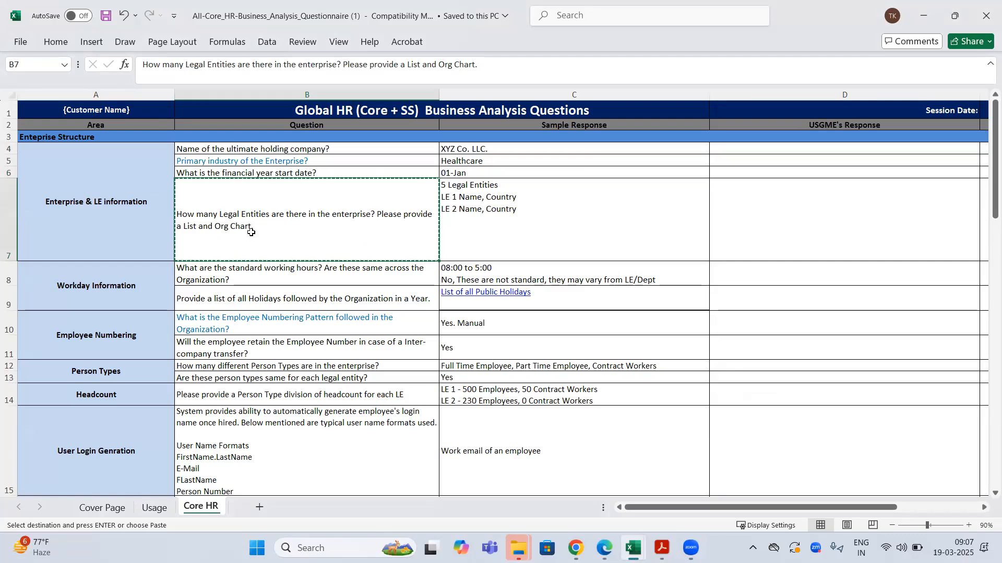
pyautogui.click(271, 274)
pyautogui.hotkey('ctrl', 'c')
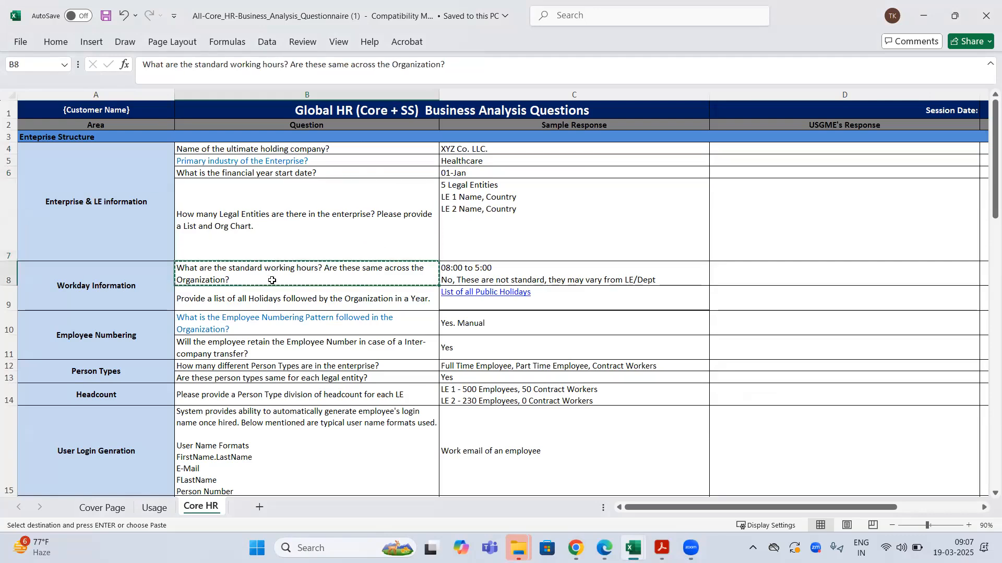
# - Copy the list of holidays, employee numbering pattern and employee number retention questions
pyautogui.click(240, 298)
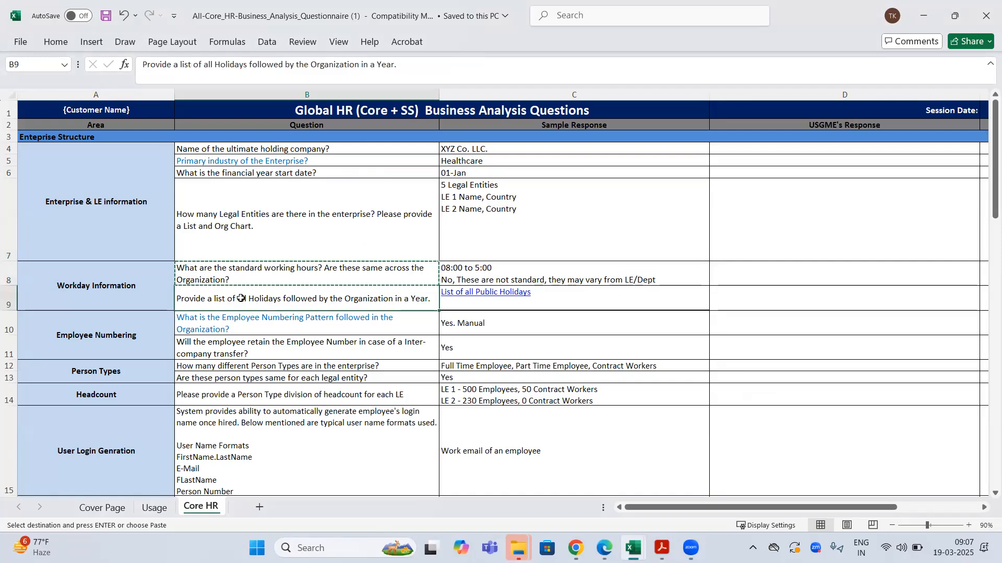
pyautogui.click(272, 329)
pyautogui.hotkey('ctrl', 'c')
pyautogui.scroll(-1, 365, 279)
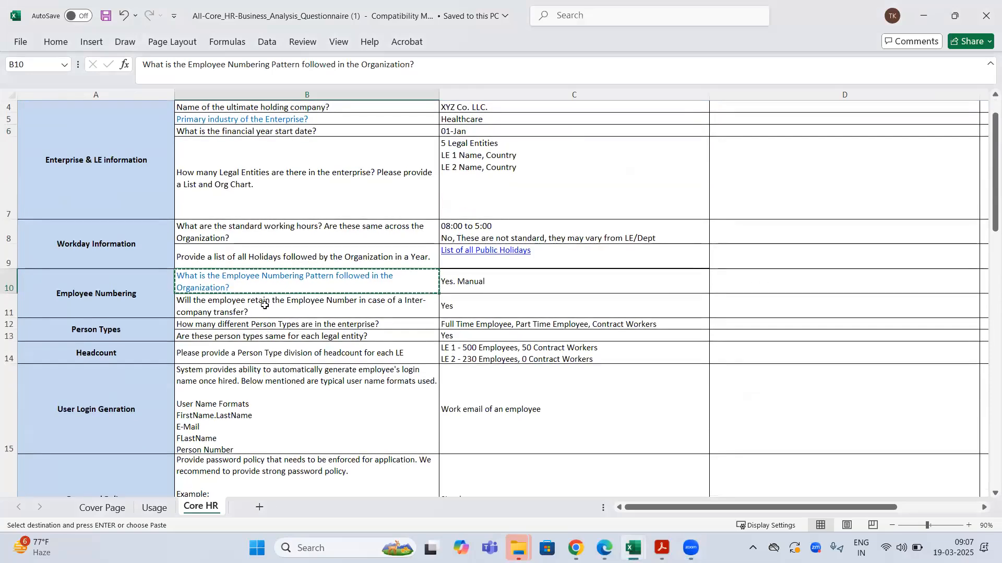
pyautogui.click(264, 305)
pyautogui.hotkey('ctrl', 'c')
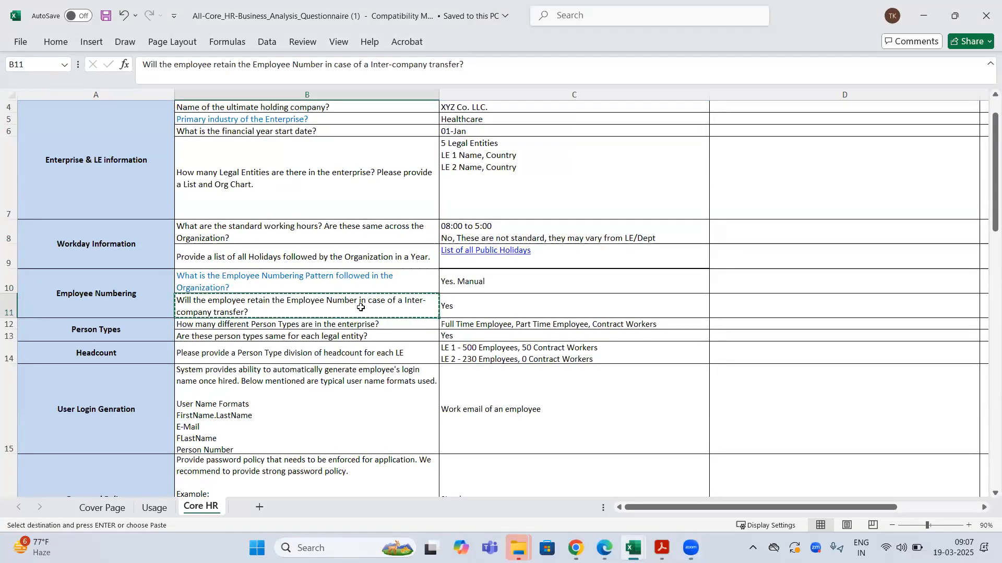
# - Copy the person types question and the user login name question in B15
pyautogui.click(266, 326)
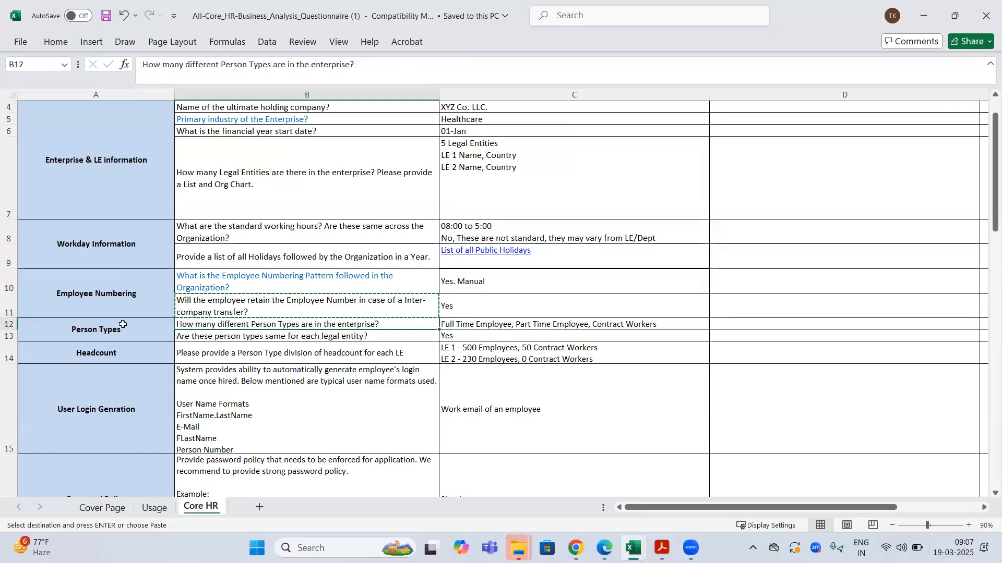
pyautogui.scroll(-1, 121, 303)
pyautogui.scroll(-4, 121, 304)
pyautogui.scroll(2, 125, 245)
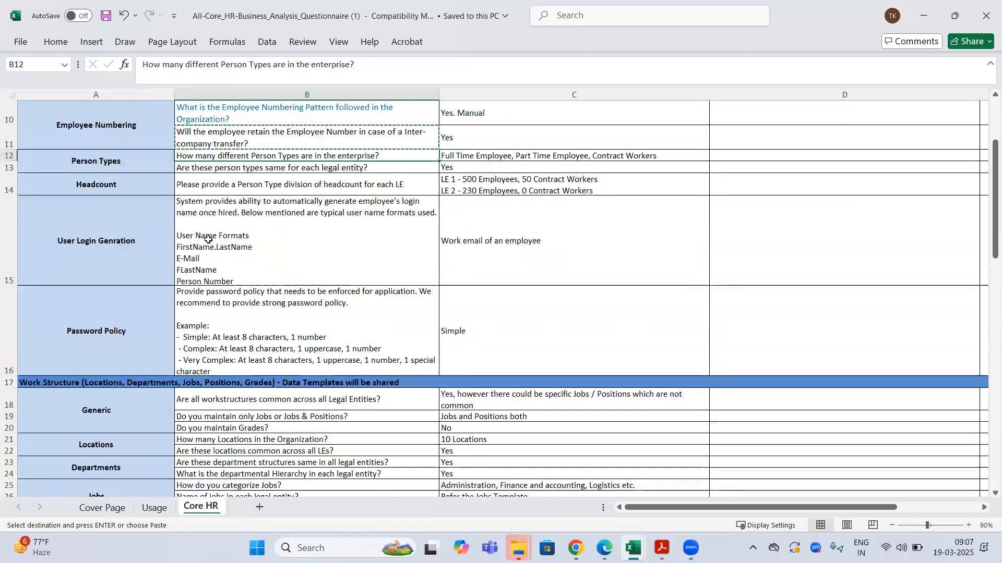
pyautogui.click(128, 243)
pyautogui.click(319, 238)
pyautogui.hotkey('ctrl', 'c')
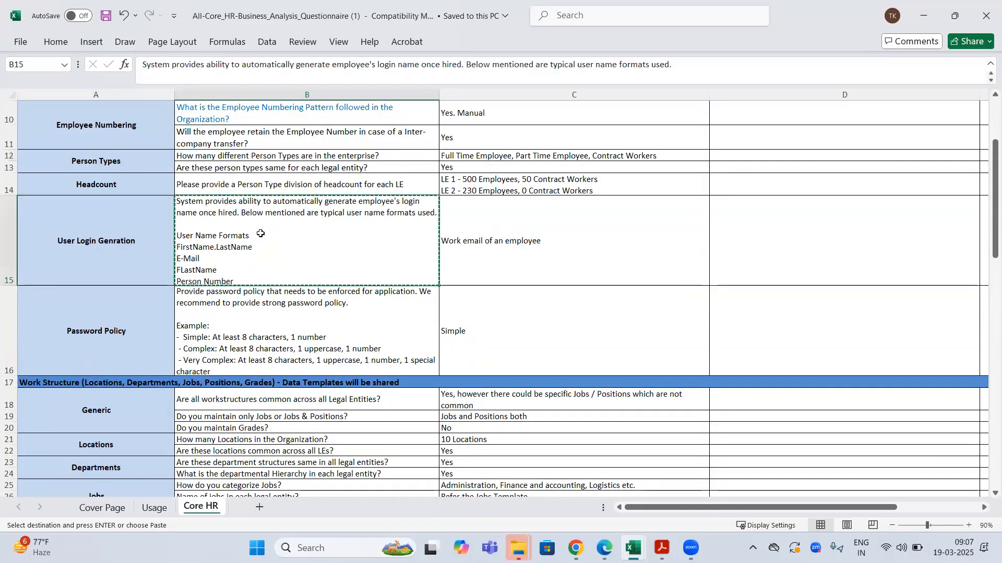
# - Copy the password policy question and select the locations, job, position and assignment questions further down
pyautogui.click(247, 332)
pyautogui.hotkey('ctrl', 'c')
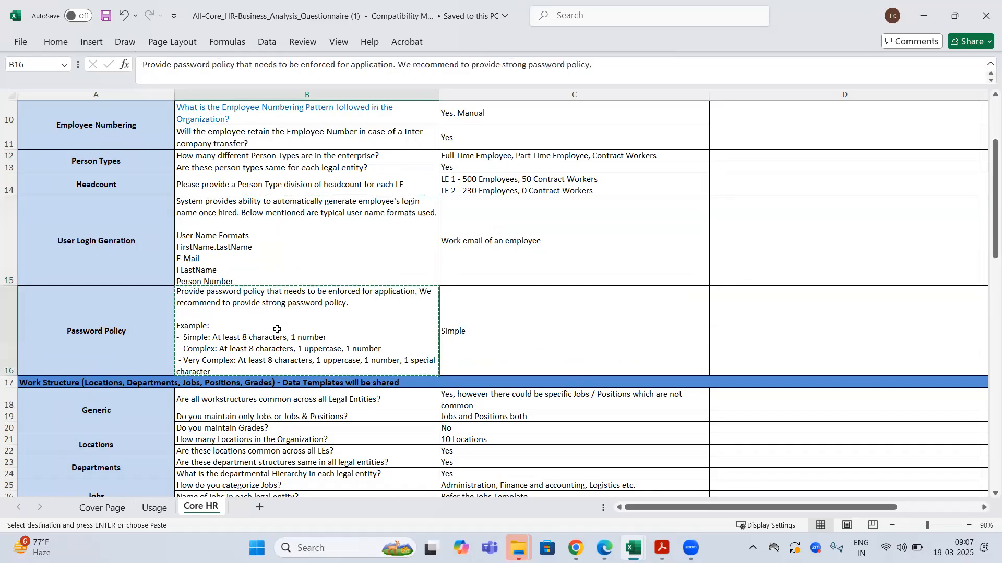
pyautogui.scroll(-3, 310, 330)
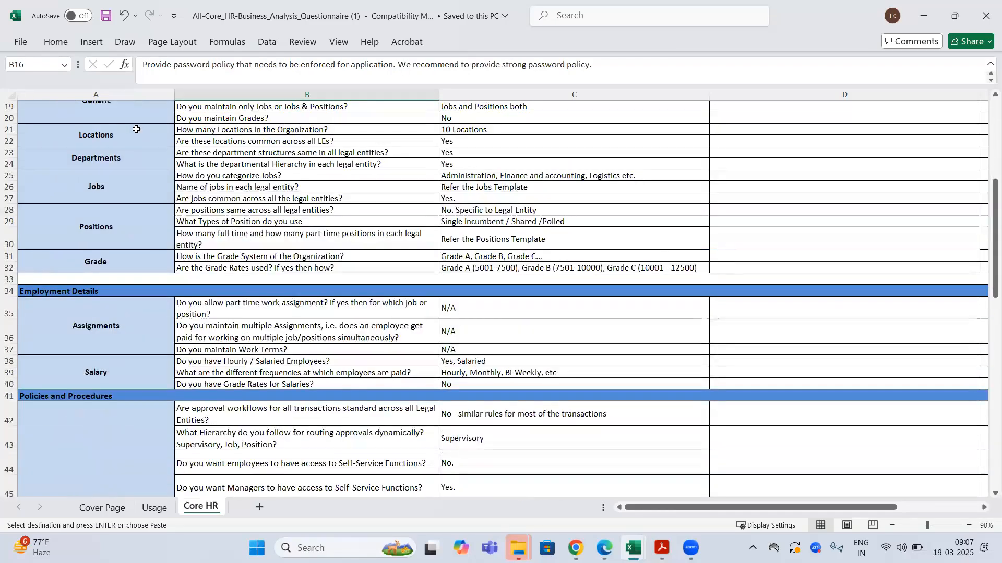
pyautogui.click(135, 131)
pyautogui.click(332, 140)
pyautogui.click(331, 177)
pyautogui.click(324, 221)
pyautogui.moveTo(291, 316); pyautogui.dragTo(289, 334)
pyautogui.click(288, 362)
# - Select the sample responses in C4:C15, then cancel the workbook save at the compatibility check
pyautogui.scroll(6, 574, 153)
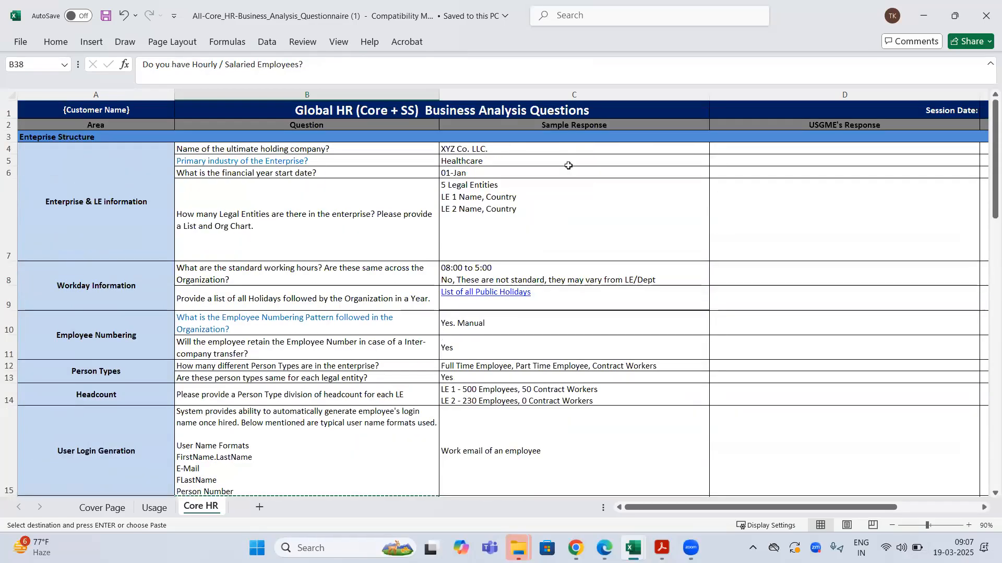
pyautogui.click(575, 127)
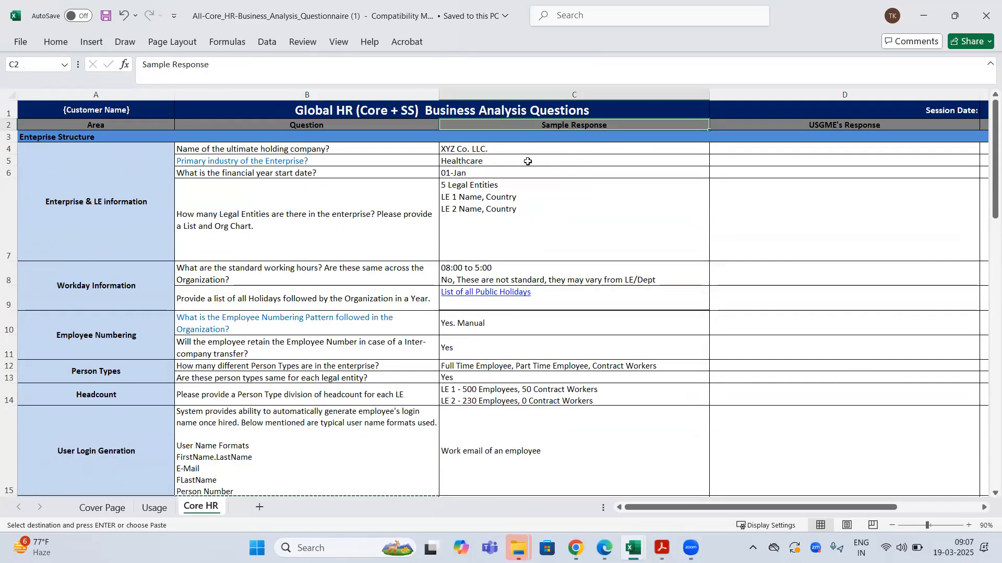
pyautogui.moveTo(513, 149); pyautogui.dragTo(541, 326)
pyautogui.scroll(3, 541, 326)
pyautogui.hotkey('ctrl', 's')
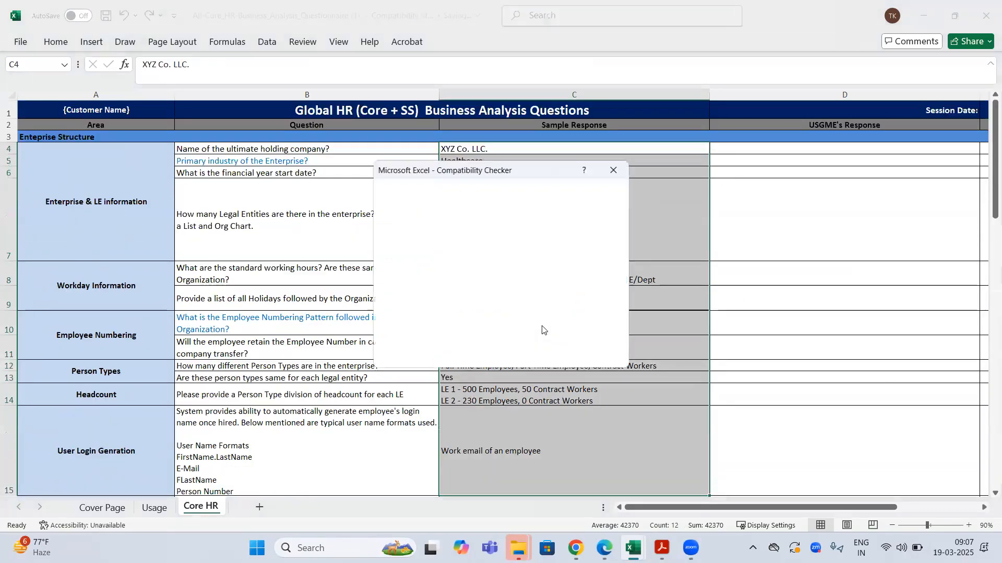
pyautogui.click(604, 357)
pyautogui.click(402, 280)
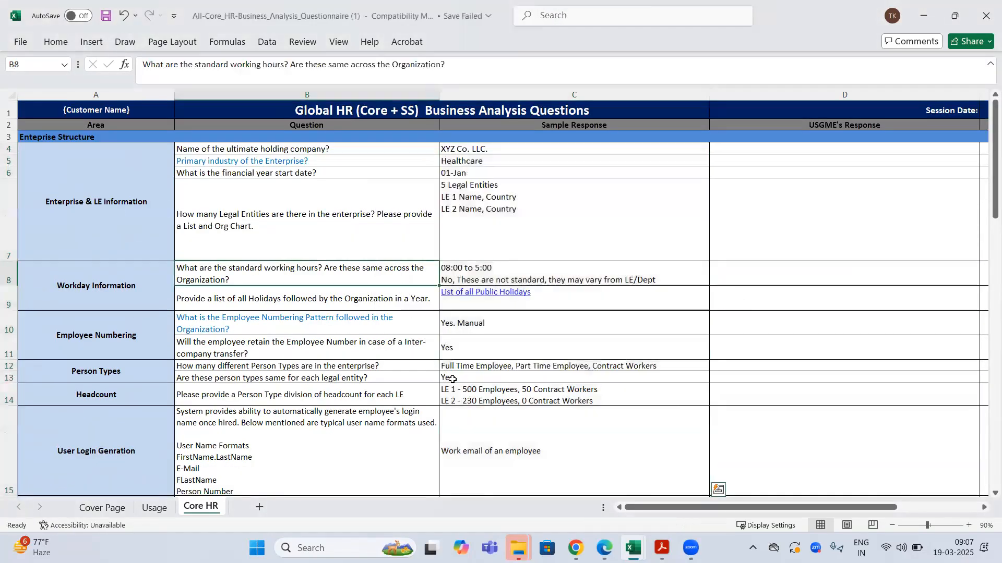
# - Review the enterprise's weekly 09:30–18:30, 40-hour Workday Information, then return to the Core HR questionnaire
pyautogui.click(575, 547)
pyautogui.scroll(-3, 172, 303)
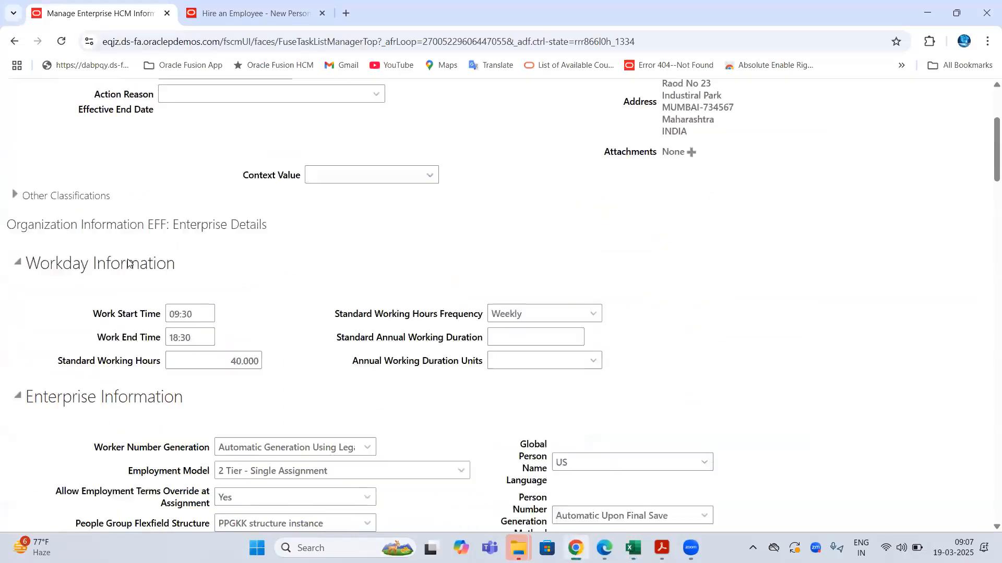
pyautogui.moveTo(110, 293); pyautogui.dragTo(162, 295)
pyautogui.moveTo(115, 318); pyautogui.dragTo(161, 319)
pyautogui.scroll(-2, 330, 377)
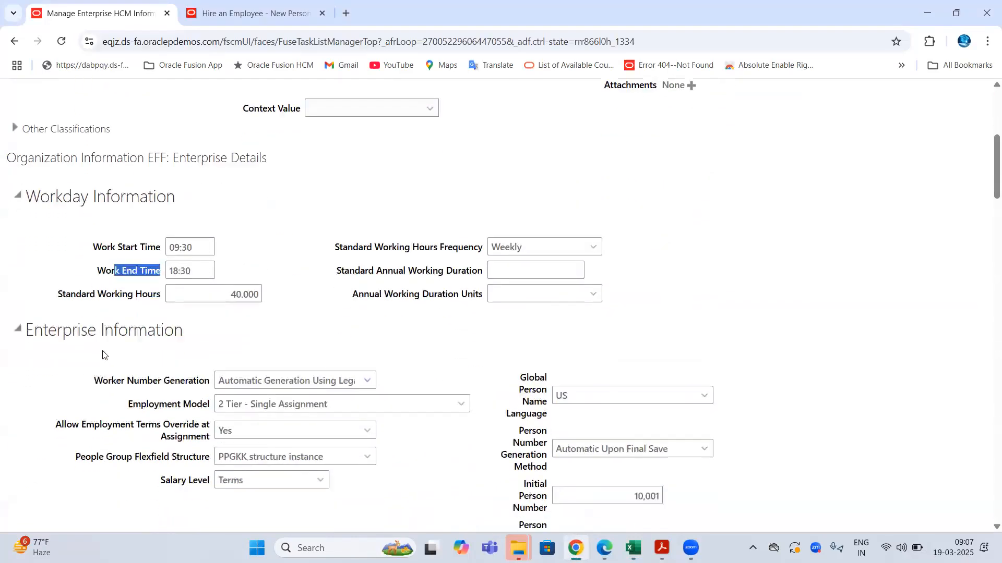
pyautogui.moveTo(111, 297); pyautogui.dragTo(197, 297)
pyautogui.moveTo(141, 320); pyautogui.dragTo(210, 374)
pyautogui.moveTo(520, 303); pyautogui.dragTo(526, 453)
pyautogui.moveTo(632, 547)
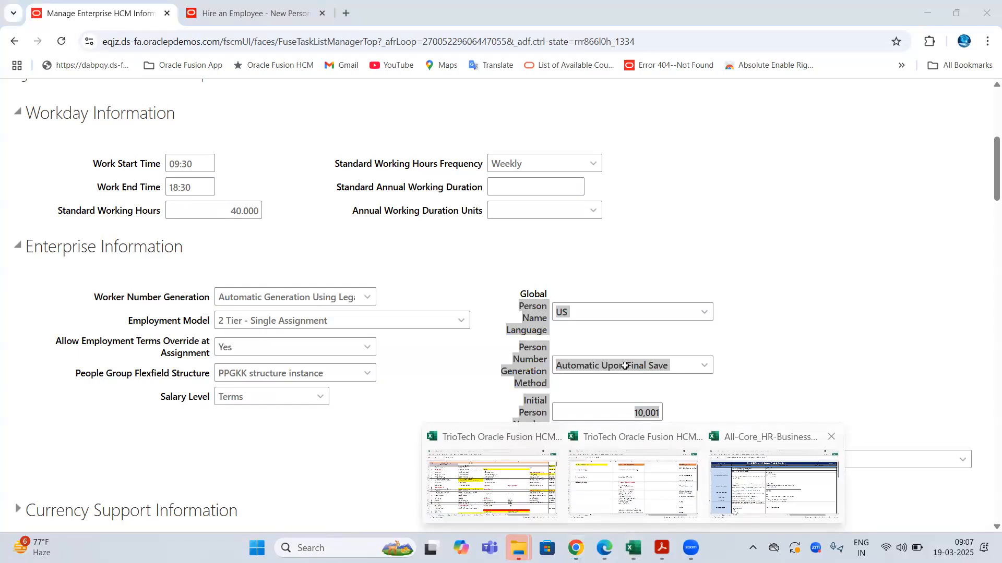
pyautogui.click(764, 484)
pyautogui.scroll(-12, 316, 206)
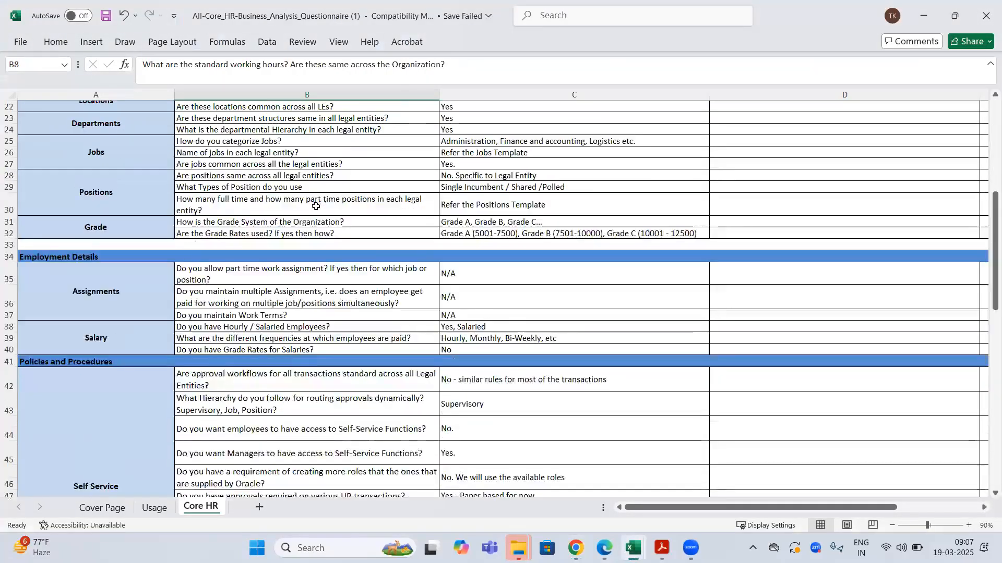
# - Close the Core HR questionnaire workbook with Don't Save, returning to the TrioTech class notes
pyautogui.scroll(-1, 316, 206)
pyautogui.scroll(5, 316, 206)
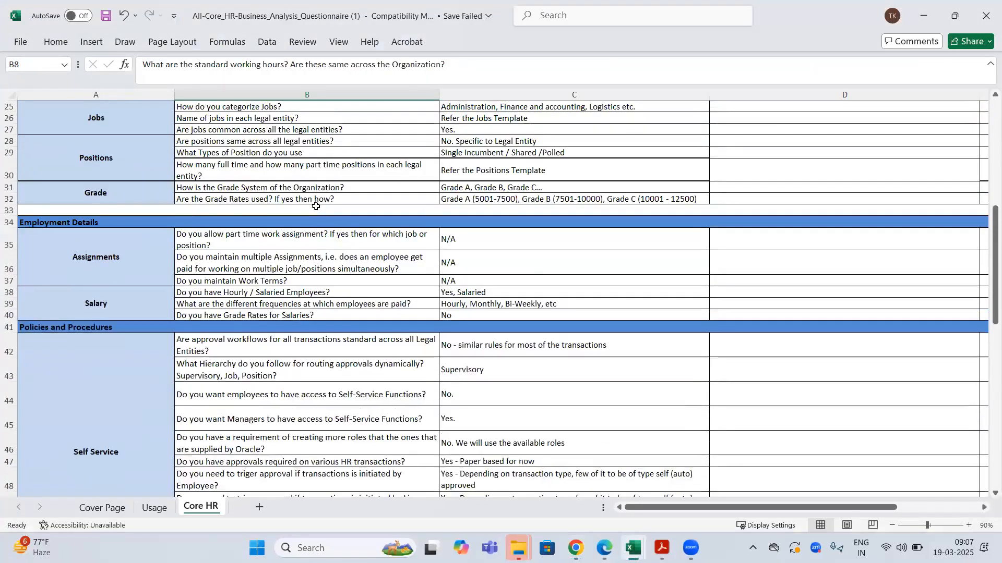
pyautogui.scroll(8, 416, 183)
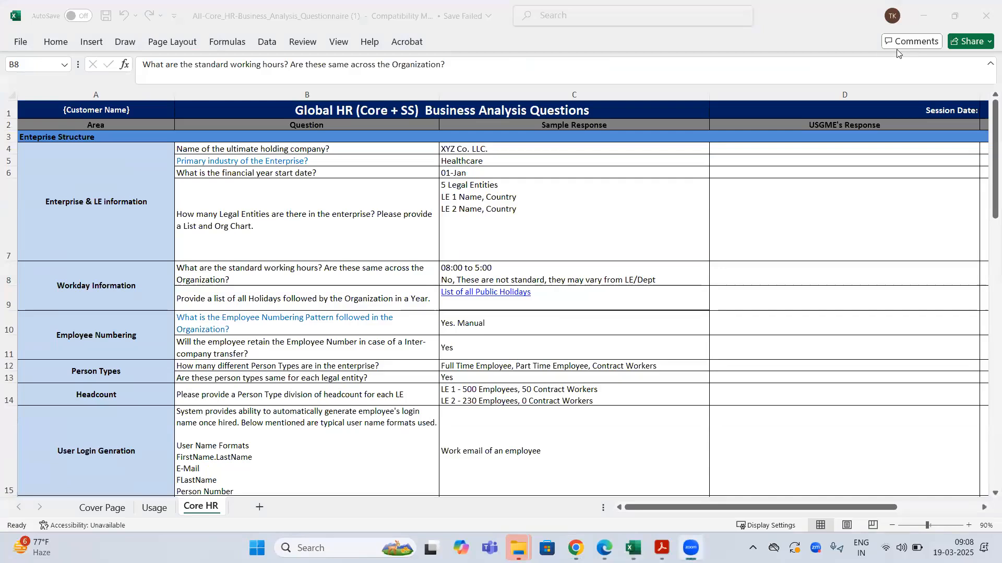
pyautogui.click(985, 16)
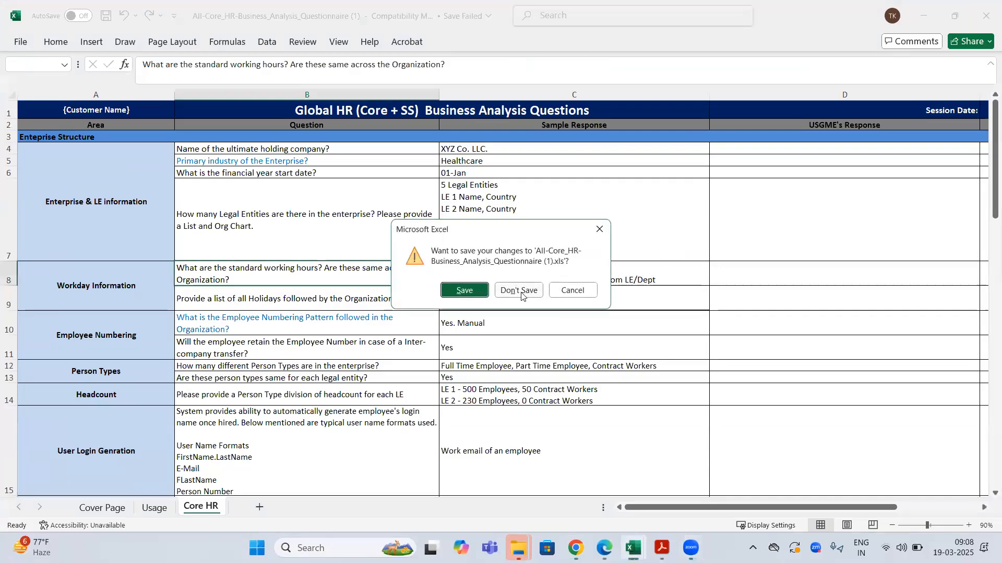
pyautogui.click(521, 291)
pyautogui.moveTo(542, 108); pyautogui.dragTo(542, 93)
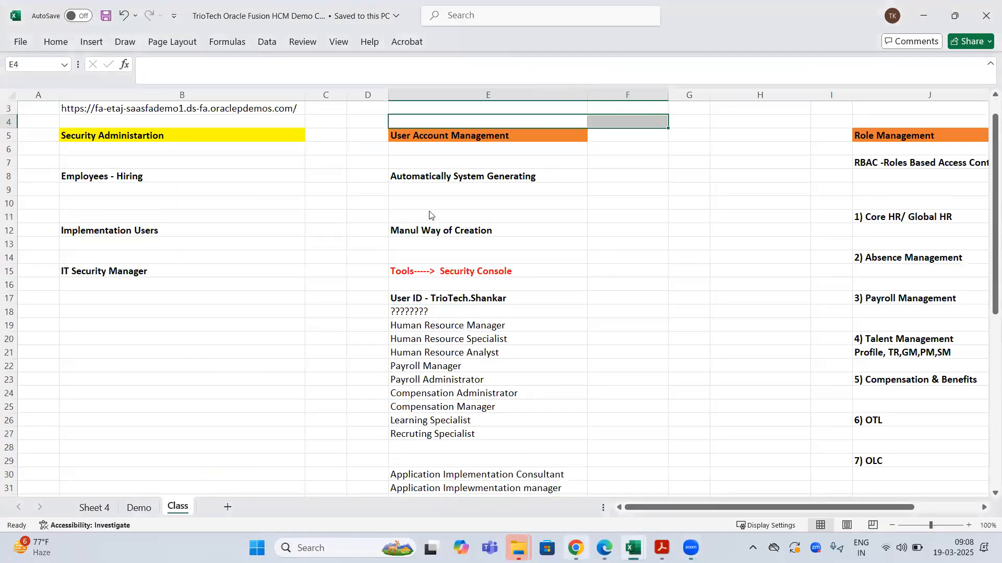
pyautogui.hotkey('alt', 'Tab')
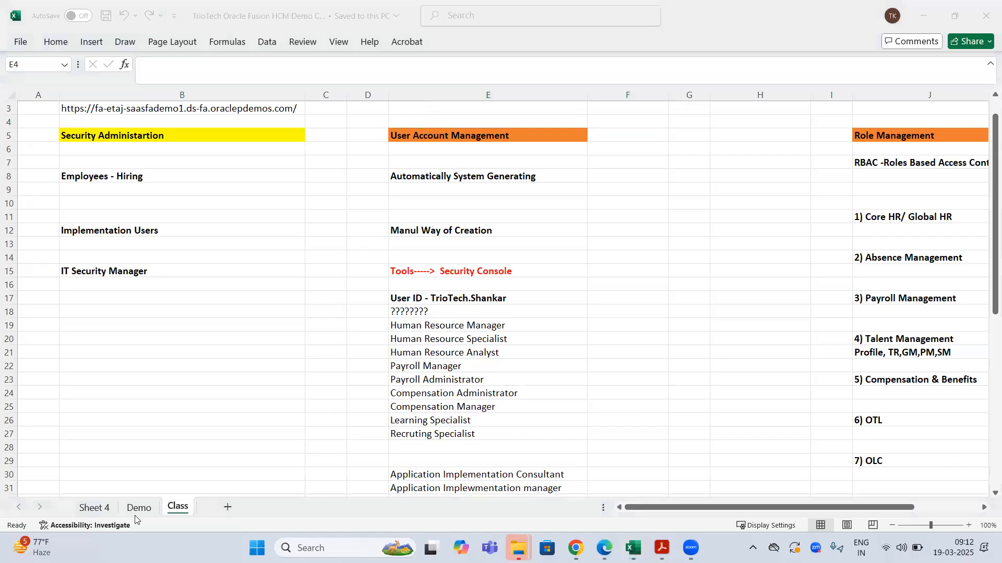
pyautogui.click(95, 508)
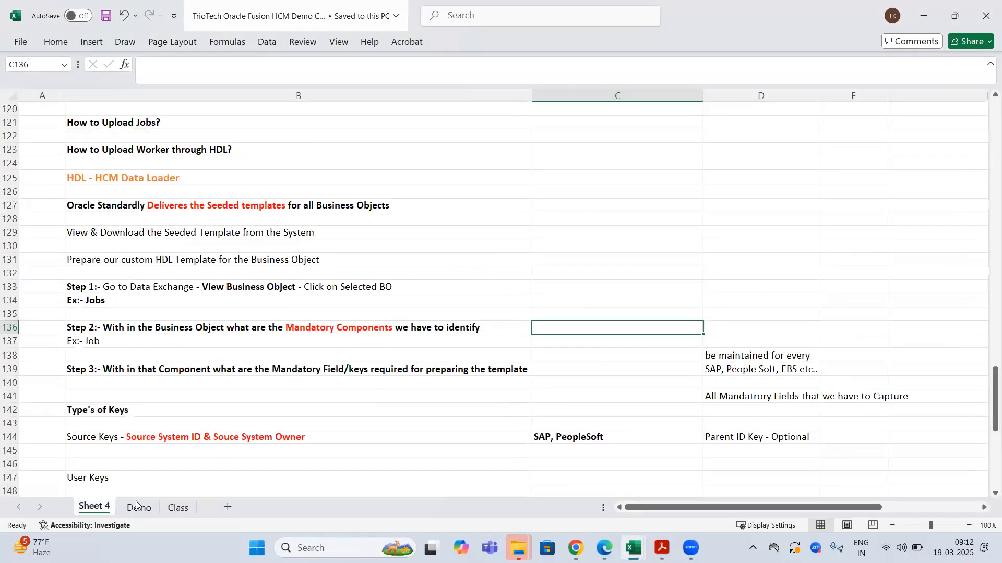
pyautogui.click(178, 508)
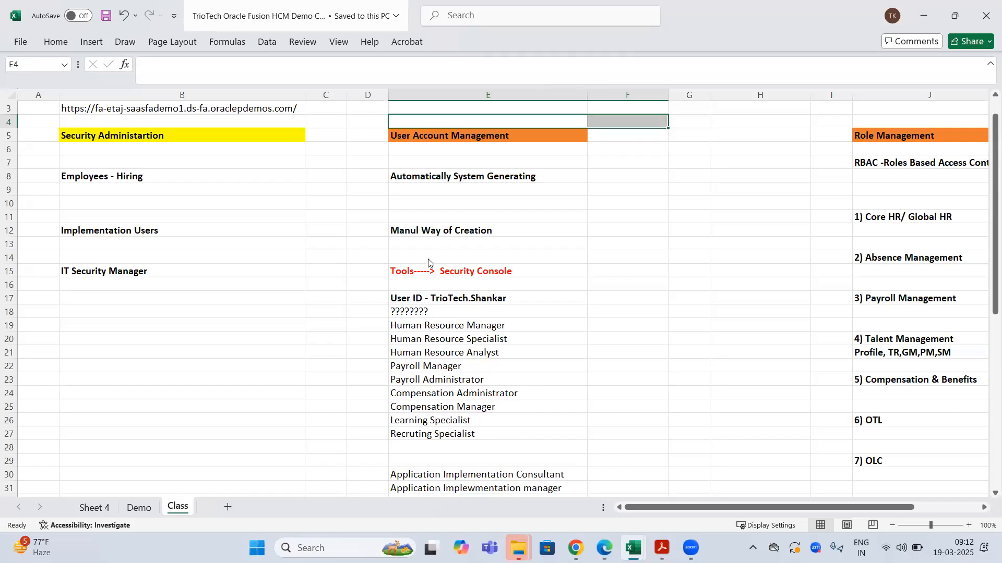
pyautogui.moveTo(369, 297); pyautogui.dragTo(499, 299)
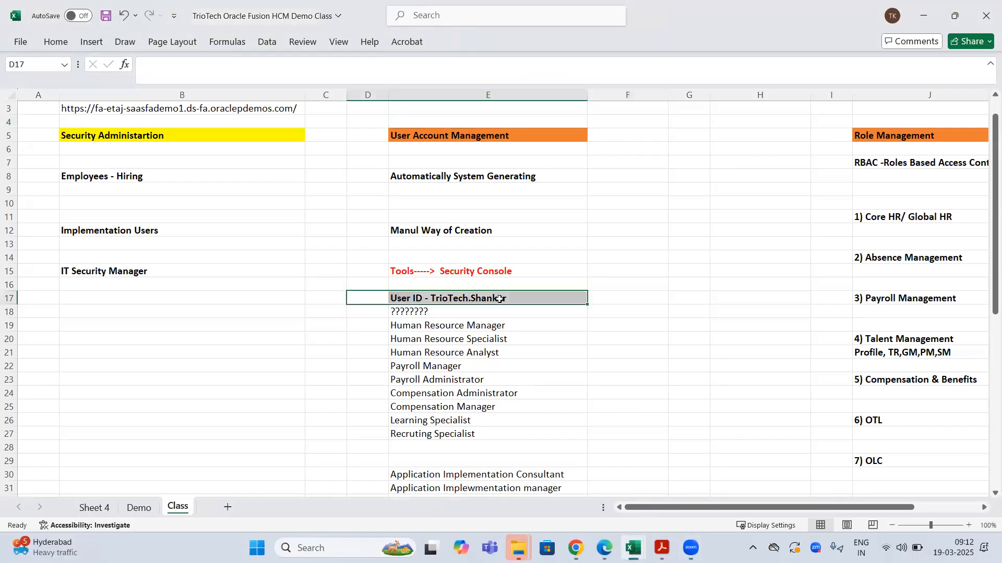
pyautogui.scroll(-4, 496, 296)
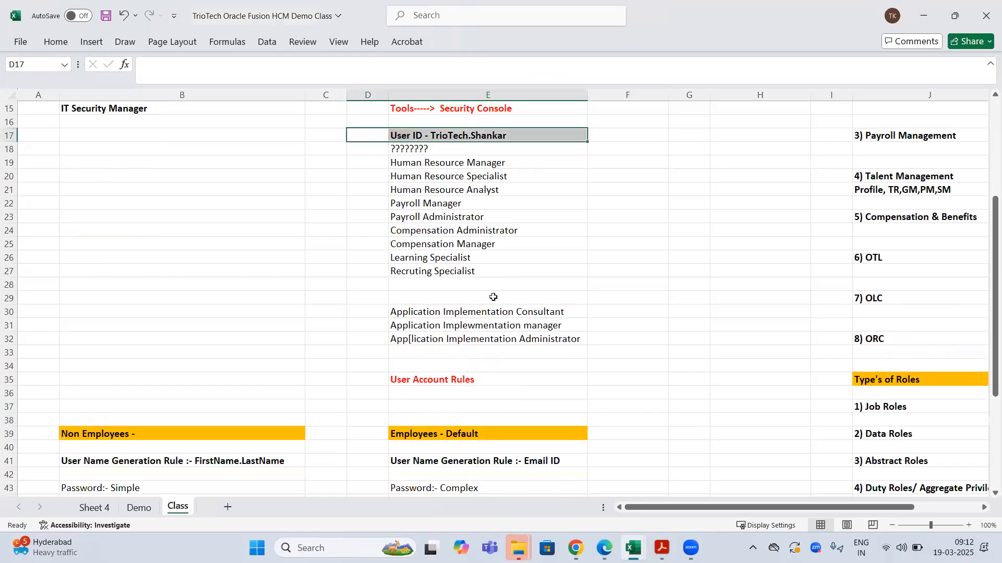
pyautogui.scroll(4, 494, 295)
pyautogui.scroll(-7, 493, 297)
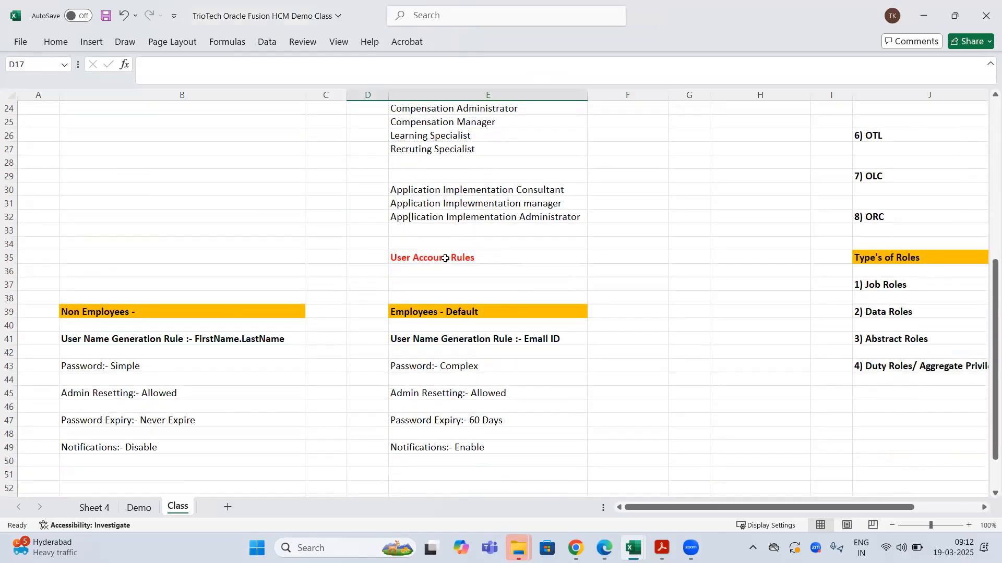
pyautogui.click(445, 259)
pyautogui.scroll(7, 486, 235)
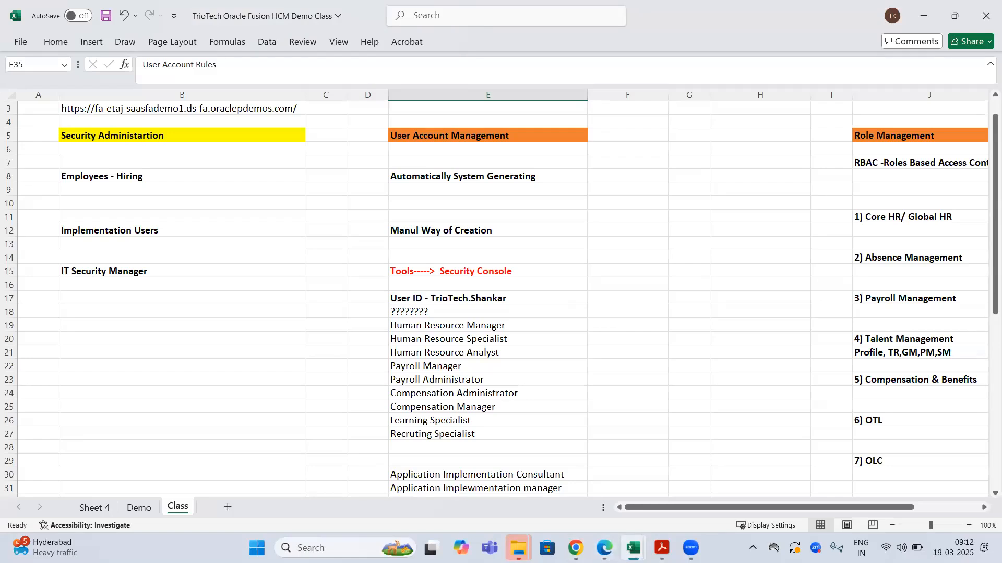
# - Switch to the Payroll configuration workbook and open its Global HR sheet of configuration items
pyautogui.moveTo(633, 547)
pyautogui.click(704, 474)
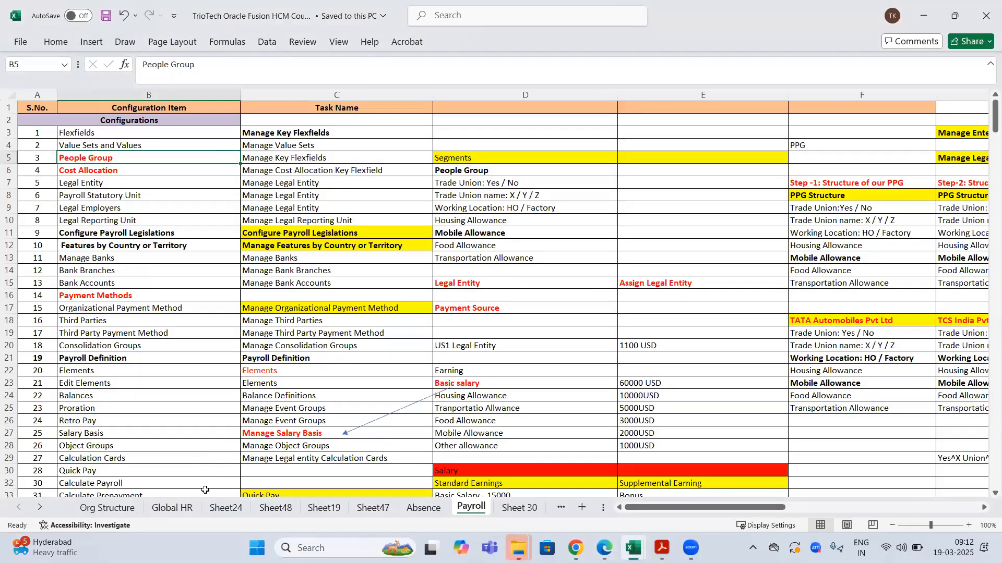
pyautogui.click(184, 507)
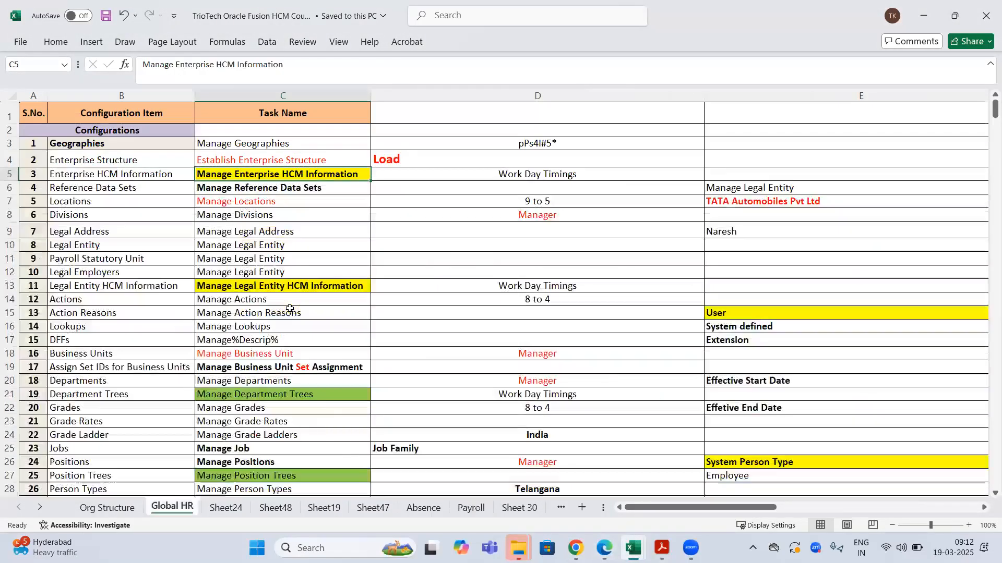
pyautogui.scroll(1, 290, 309)
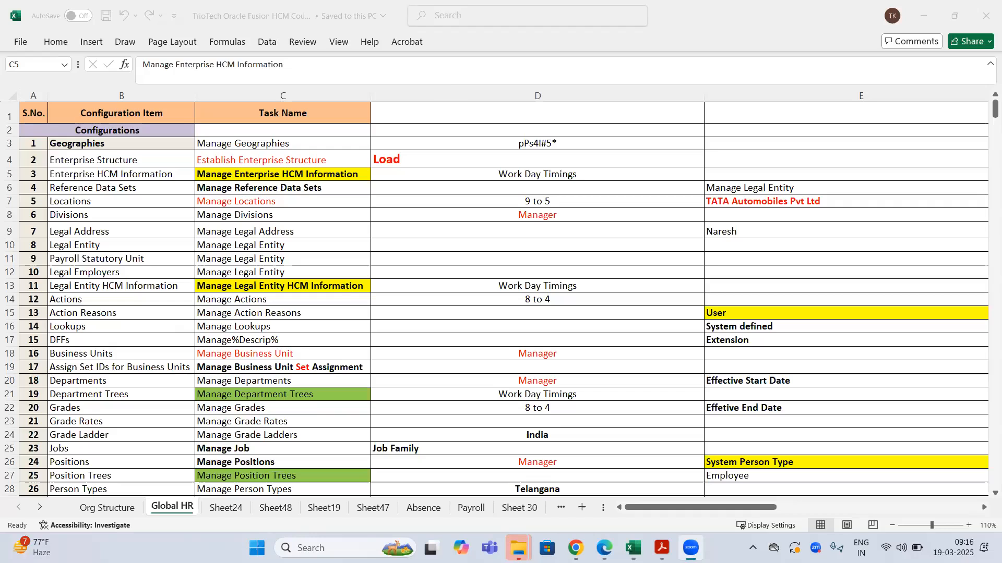
# - On Hire an Employee, advance to Employment Information and choose ABC Business Unit for the assignment
pyautogui.click(575, 548)
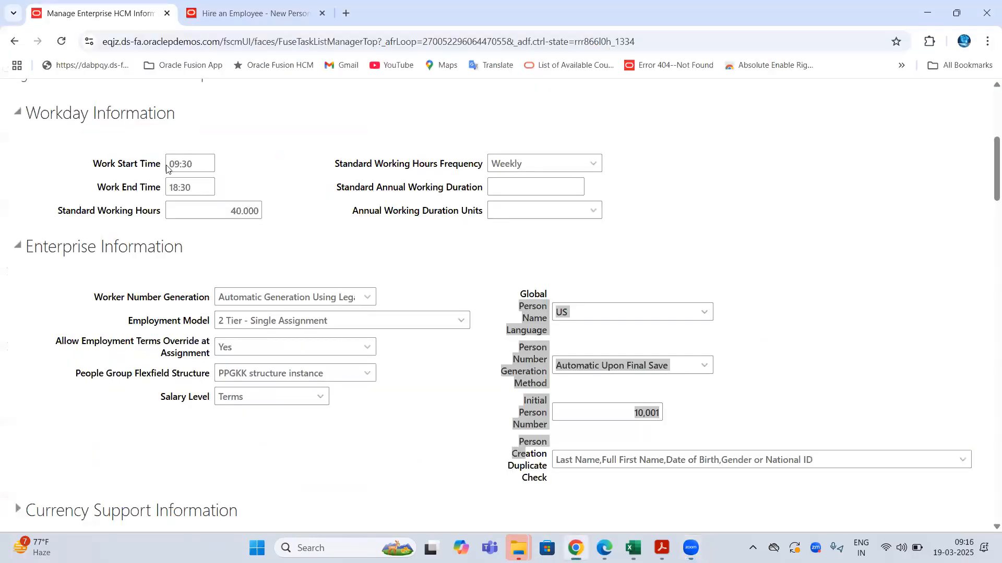
pyautogui.click(224, 12)
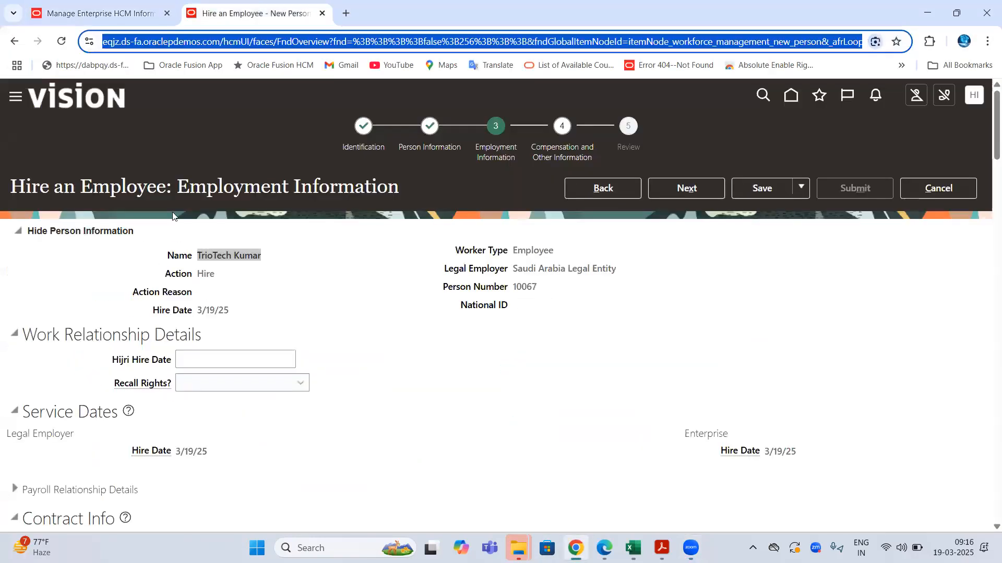
pyautogui.click(674, 188)
pyautogui.click(323, 306)
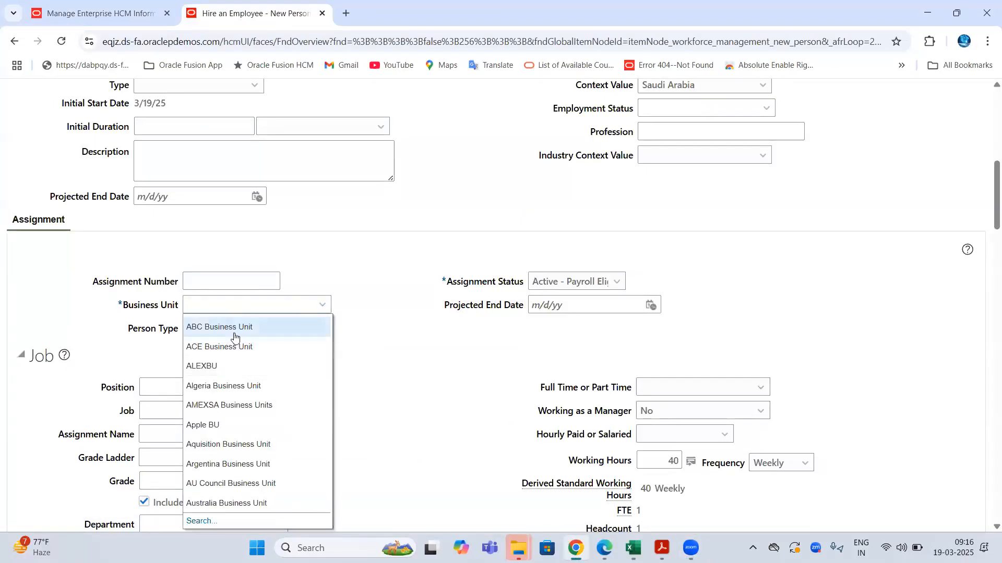
pyautogui.click(97, 390)
pyautogui.moveTo(97, 389); pyautogui.dragTo(111, 389)
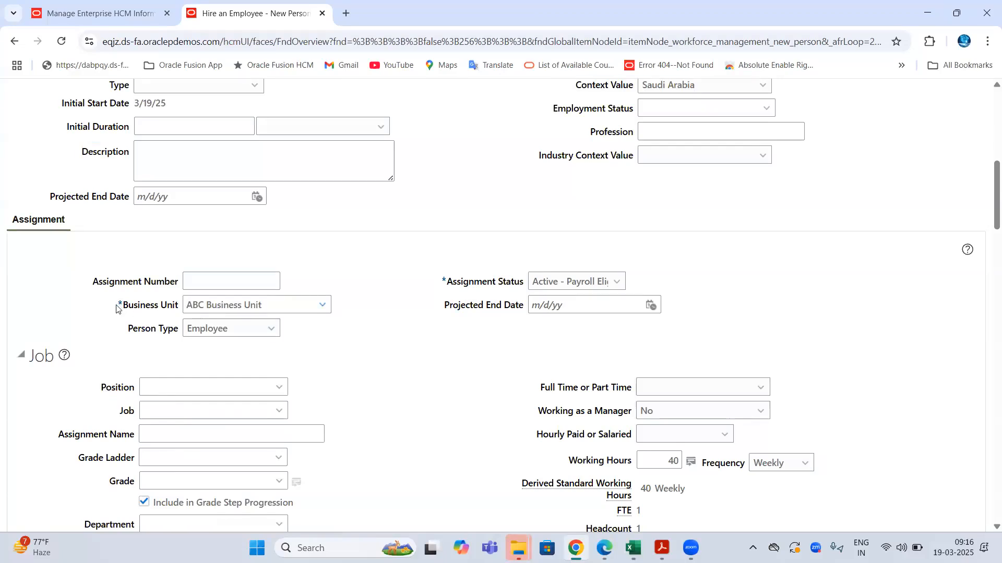
pyautogui.moveTo(101, 387); pyautogui.dragTo(107, 388)
pyautogui.scroll(10, 557, 249)
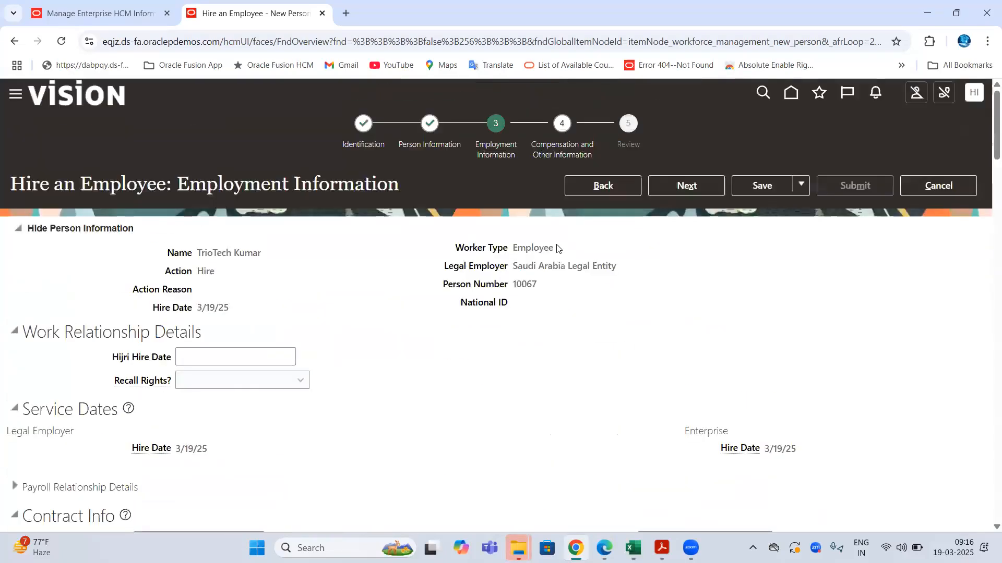
pyautogui.click(136, 42)
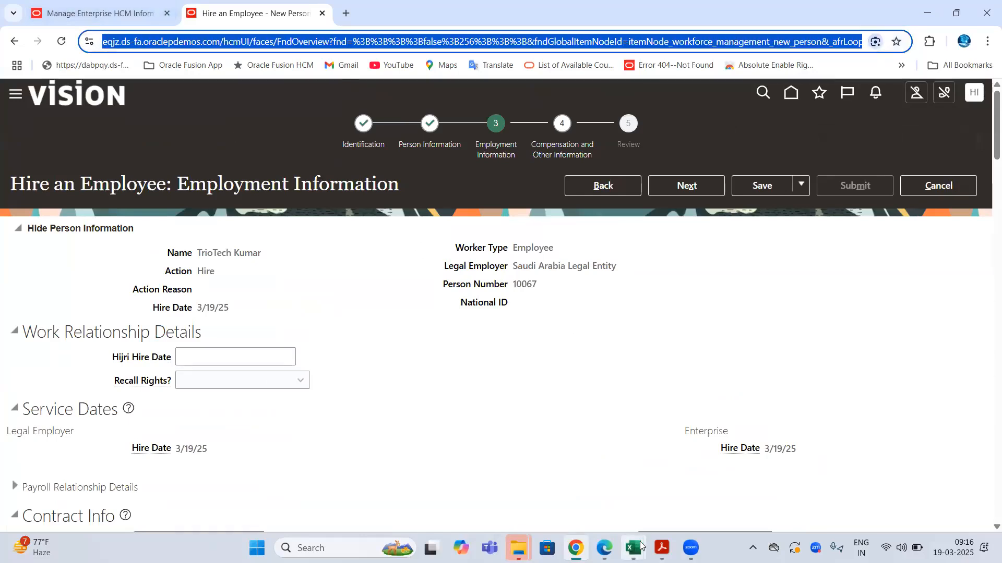
# - Copy the D35:D36 technical notes from the Demo sheet, then go back to the Hire an Employee page
pyautogui.moveTo(642, 547)
pyautogui.click(711, 491)
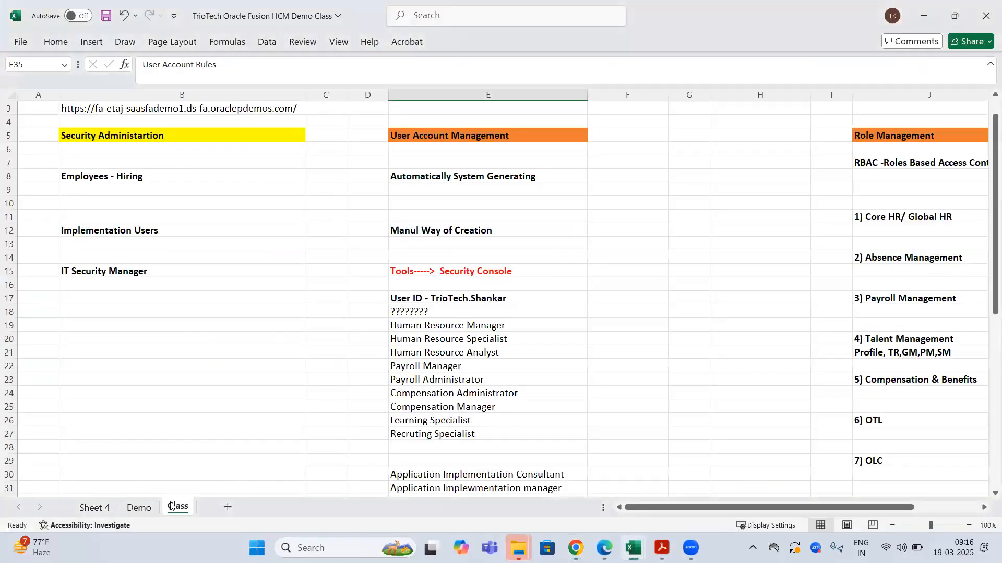
pyautogui.click(139, 508)
pyautogui.moveTo(562, 291); pyautogui.dragTo(562, 313)
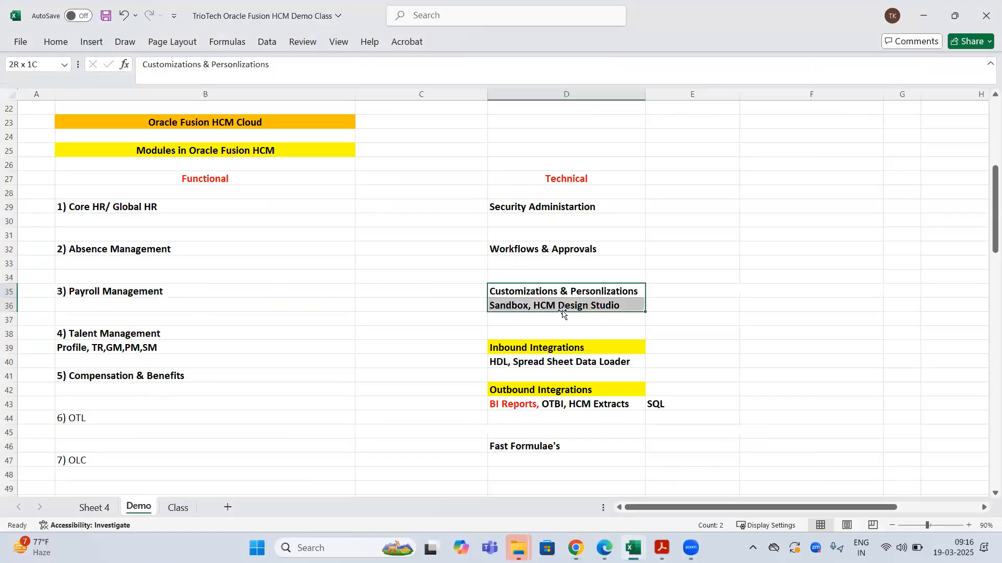
pyautogui.hotkey('ctrl', 'c')
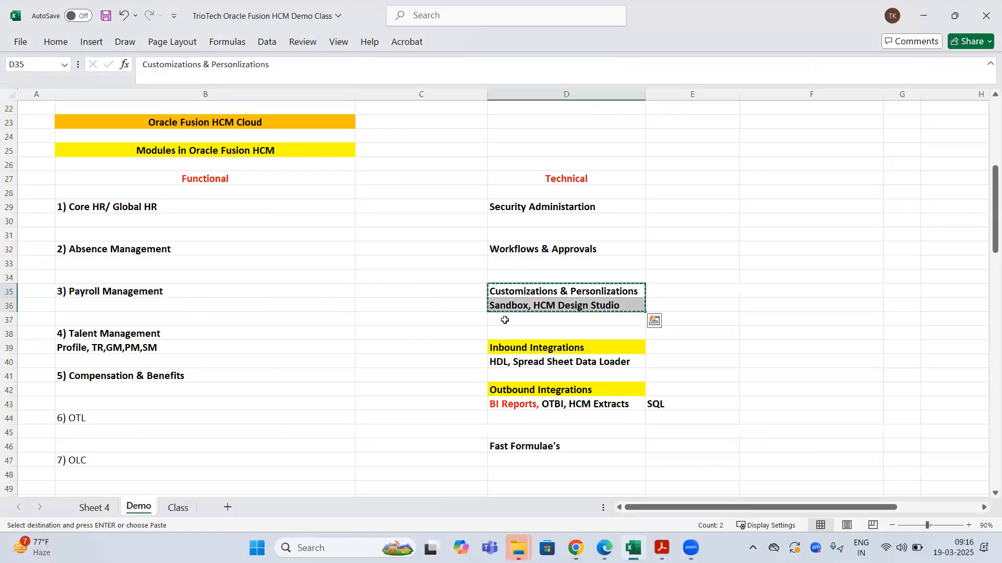
pyautogui.click(575, 547)
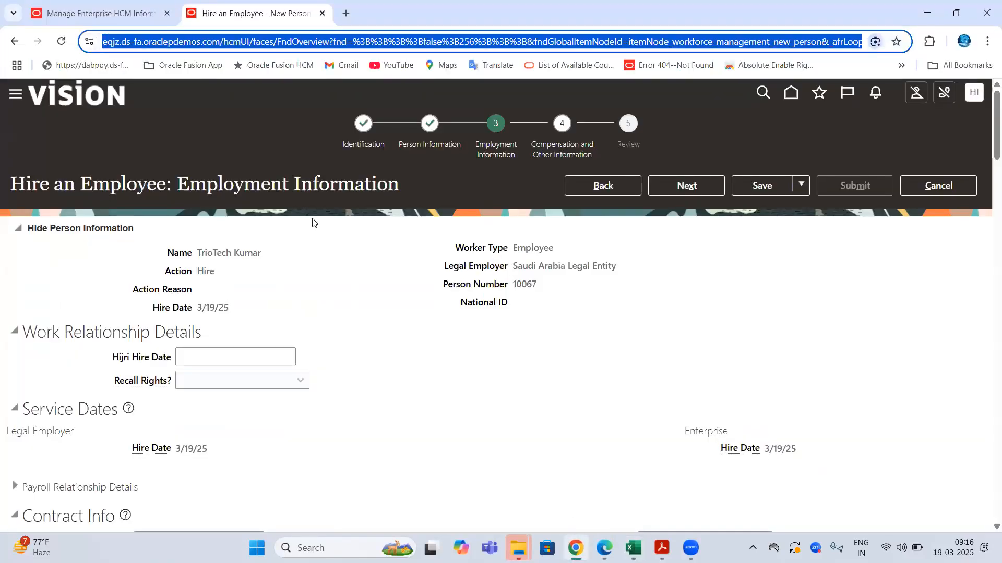